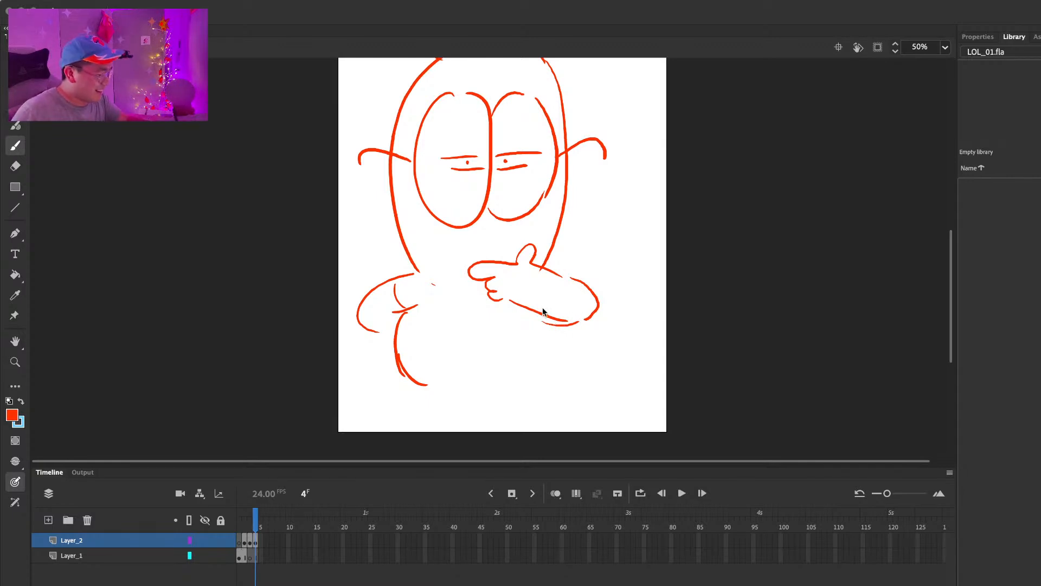
Step: Erase the stray line under the raised forearm and redraw the lower edge of the elbow
key(e)
drag(536, 325, 565, 325)
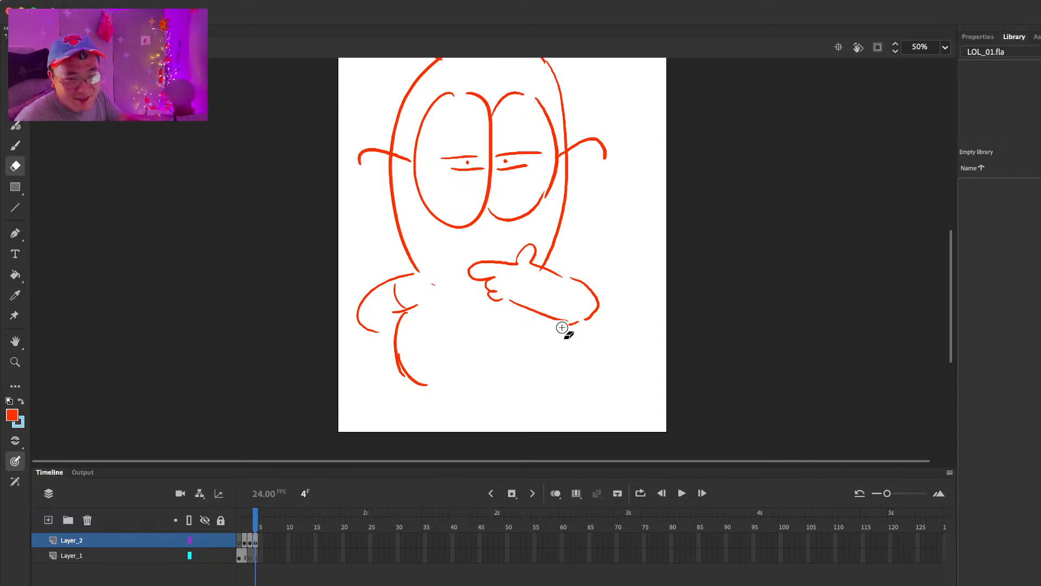
key(b)
drag(530, 320, 585, 322)
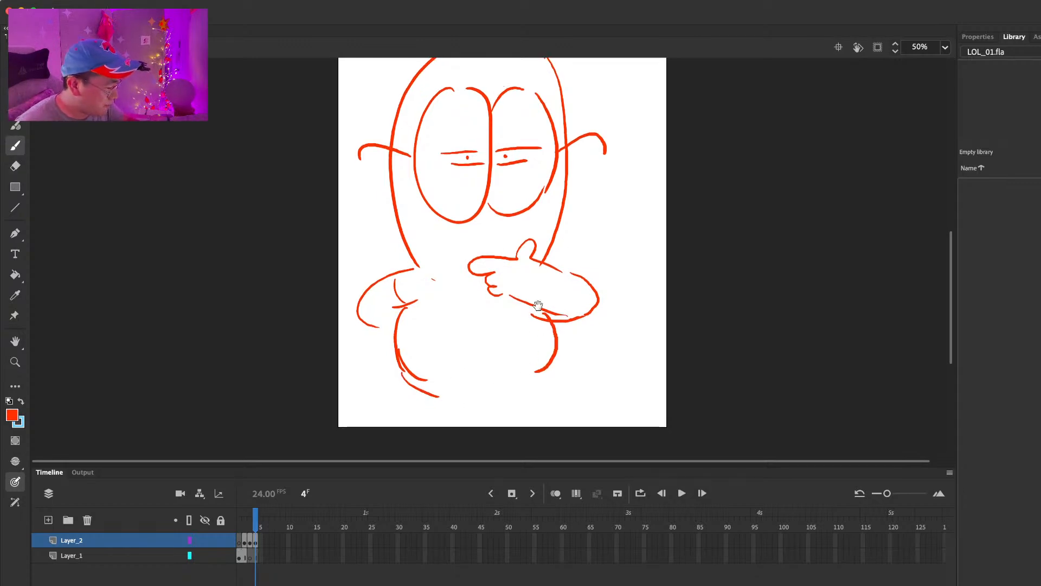
Step: Draw the character's legs below the belly, extending past the lower edge of the canvas
scroll(532, 324, down, 3)
drag(430, 329, 434, 361)
drag(540, 312, 539, 358)
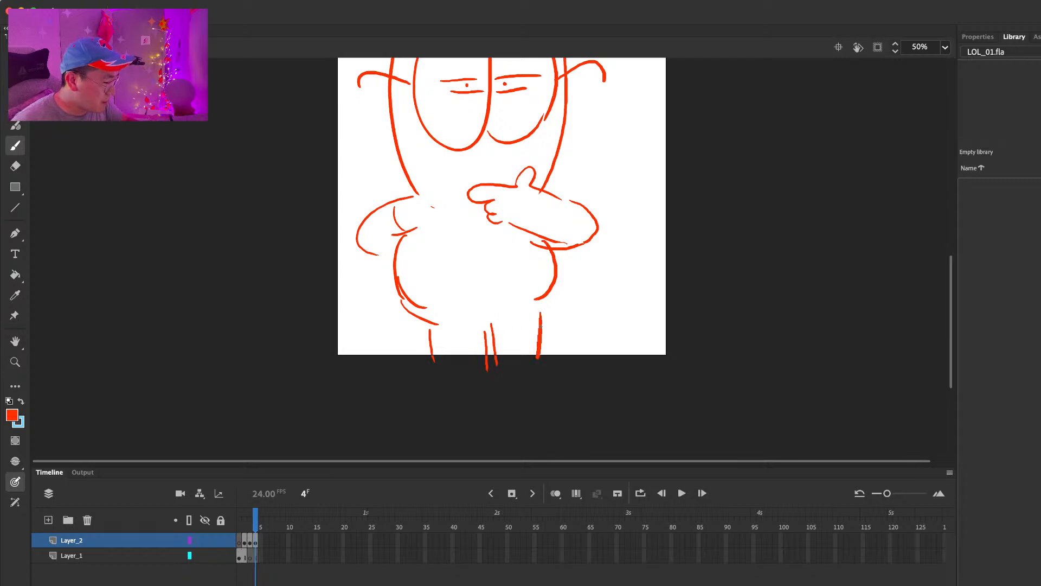
Step: Erase the rough lower outer edge of the right eye and redraw it as a closed curve
drag(621, 228, 611, 339)
key(super+a)
mouse_move(560, 264)
mouse_down()
mouse_move(550, 241)
mouse_move(516, 274)
mouse_move(507, 261)
mouse_move(506, 272)
mouse_move(551, 262)
mouse_up()
key(e)
key(b)
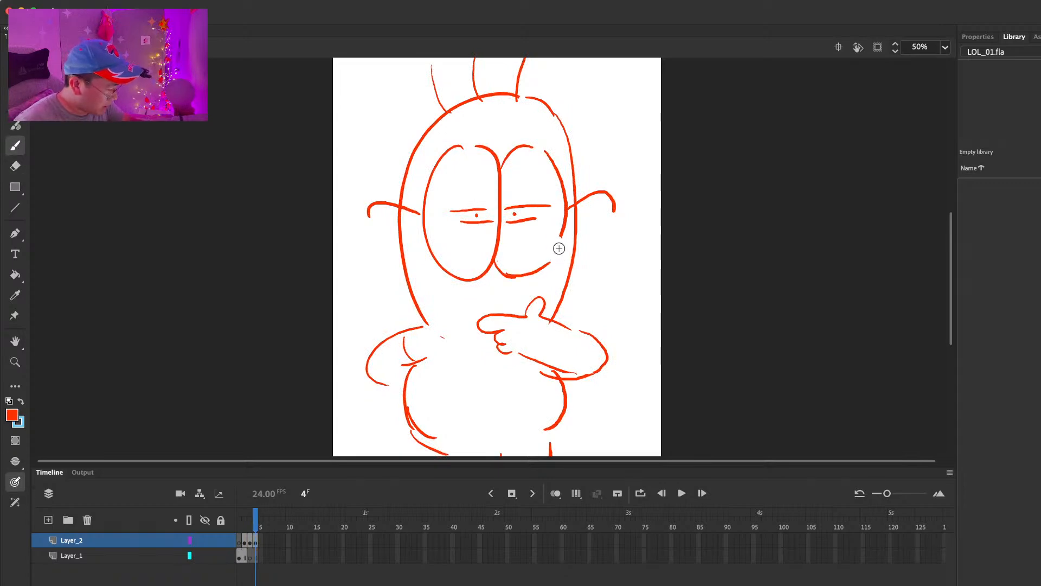
Step: Extend the timeline by one frame and insert a blank keyframe at frame 5 of Layer_2
key(F5)
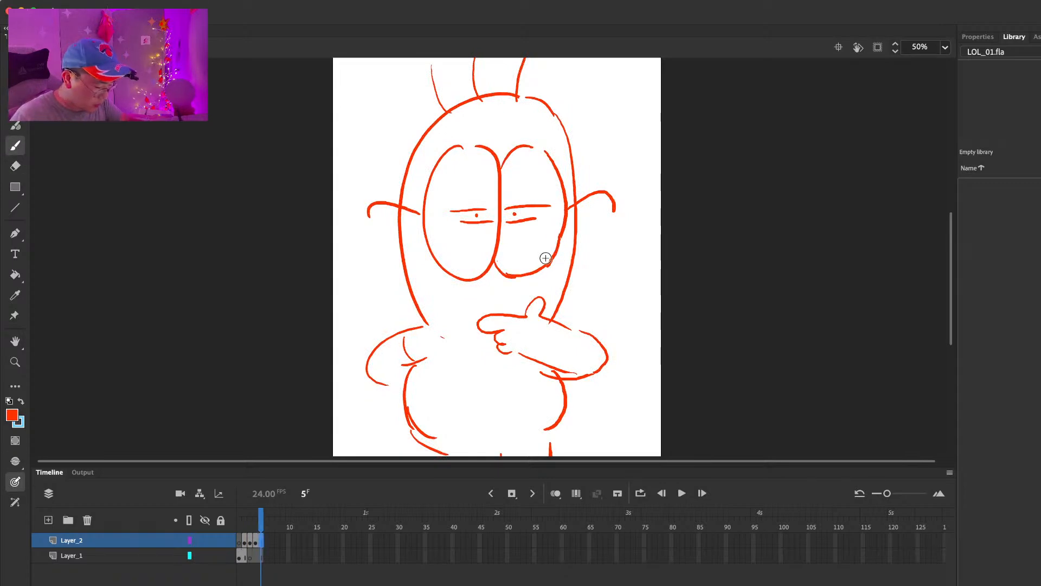
key(F7)
key(comma)
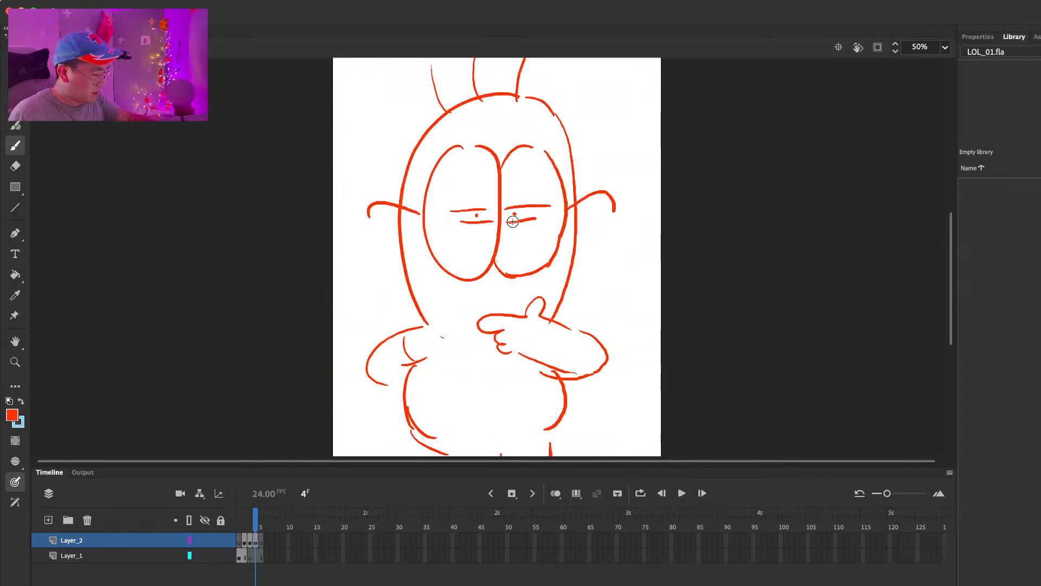
key(period)
Step: Draw a large left eye on frame 5 with two half-closed eyelid lines and a small pupil dot
drag(424, 145, 448, 132)
drag(421, 218, 486, 217)
drag(430, 236, 468, 234)
click(460, 226)
Step: Draw the matching large right eye beside it, with two eyelid lines and a small pupil
drag(552, 146, 507, 161)
drag(503, 275, 591, 255)
key(super+z)
drag(493, 179, 600, 201)
drag(495, 275, 589, 266)
drag(601, 203, 582, 285)
drag(506, 222, 580, 221)
drag(503, 241, 573, 237)
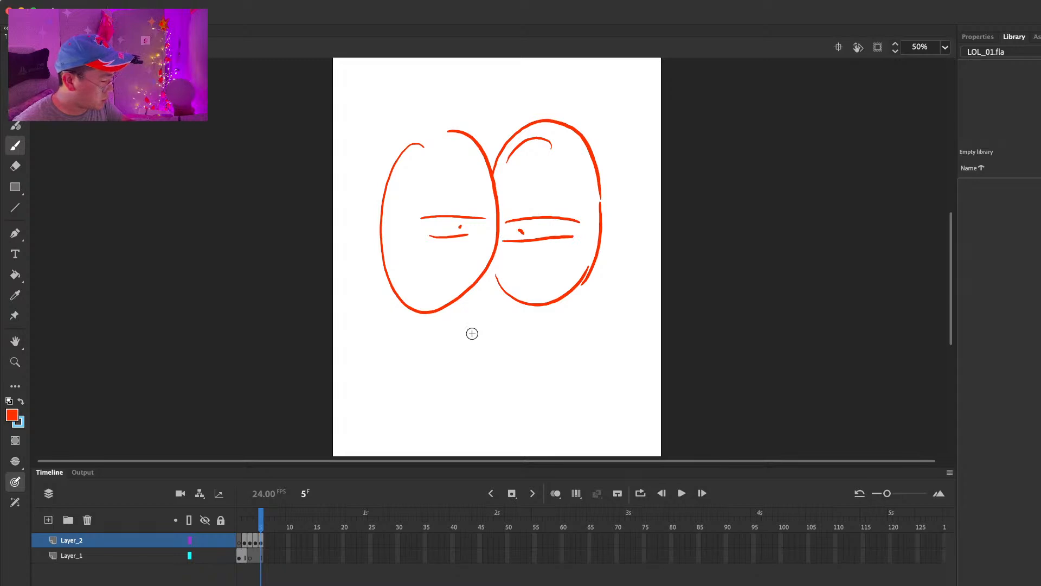
Step: Draw the close-up head outline, a hooked line out from each eye and three hairs on top of the head
mouse_move(410, 310)
mouse_down()
mouse_move(420, 368)
mouse_move(344, 198)
mouse_move(599, 89)
mouse_move(619, 314)
mouse_move(587, 400)
mouse_up()
key(super+z)
drag(380, 232, 310, 262)
drag(600, 227, 668, 238)
scroll(632, 179, up, 5)
drag(413, 201, 432, 130)
drag(491, 174, 520, 99)
drag(556, 172, 592, 115)
Step: Draw the left shoulder and sleeve lines below the head at the canvas edge
scroll(610, 157, down, 8)
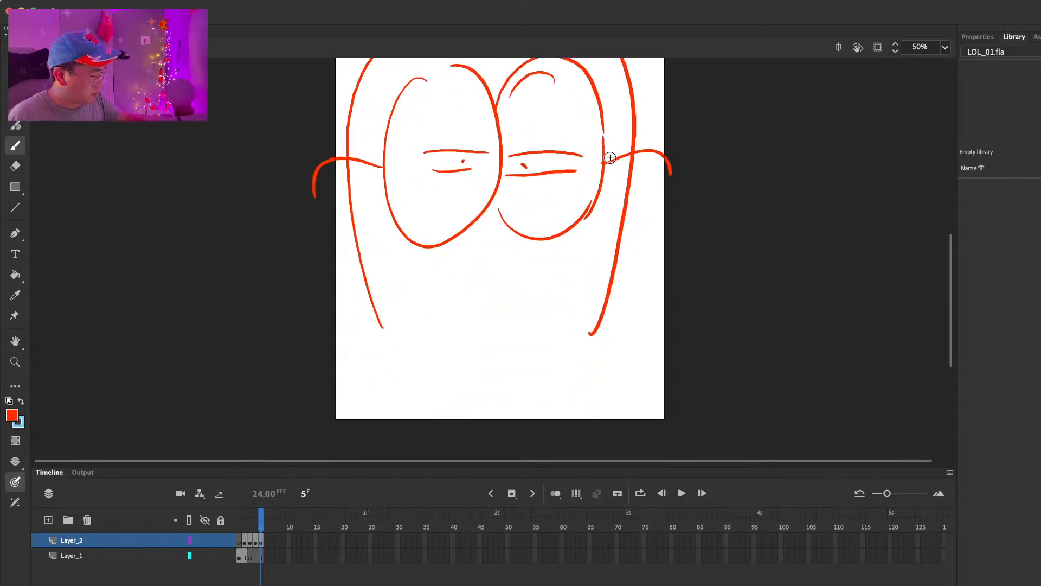
drag(376, 335, 323, 360)
drag(344, 347, 364, 395)
drag(382, 399, 330, 423)
drag(386, 374, 369, 428)
Step: Draw the hand under the chin with a raised thumb and pointing finger, plus its forearm and elbow
mouse_move(537, 332)
mouse_down()
mouse_move(520, 320)
mouse_move(455, 337)
mouse_up()
drag(494, 369, 516, 383)
drag(541, 328, 639, 359)
drag(509, 380, 638, 414)
drag(617, 329, 641, 392)
Step: Compare the pose with frame 4 and clean up the line under the hand's curled fingers on frame 5
key(comma)
key(period)
key(e)
drag(509, 379, 497, 372)
key(b)
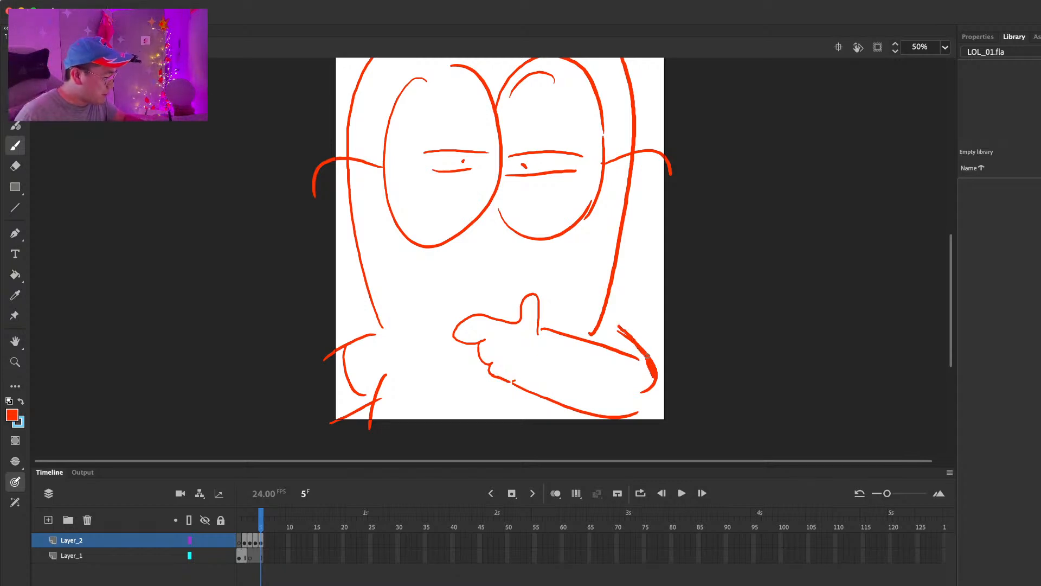
Step: Erase the thick elbow strokes and redraw a wider elbow with the forearm's lower edge running off the canvas
key(e)
mouse_move(645, 352)
mouse_down()
mouse_move(654, 391)
mouse_move(617, 420)
mouse_move(670, 391)
mouse_move(644, 364)
mouse_move(676, 411)
mouse_up()
key(b)
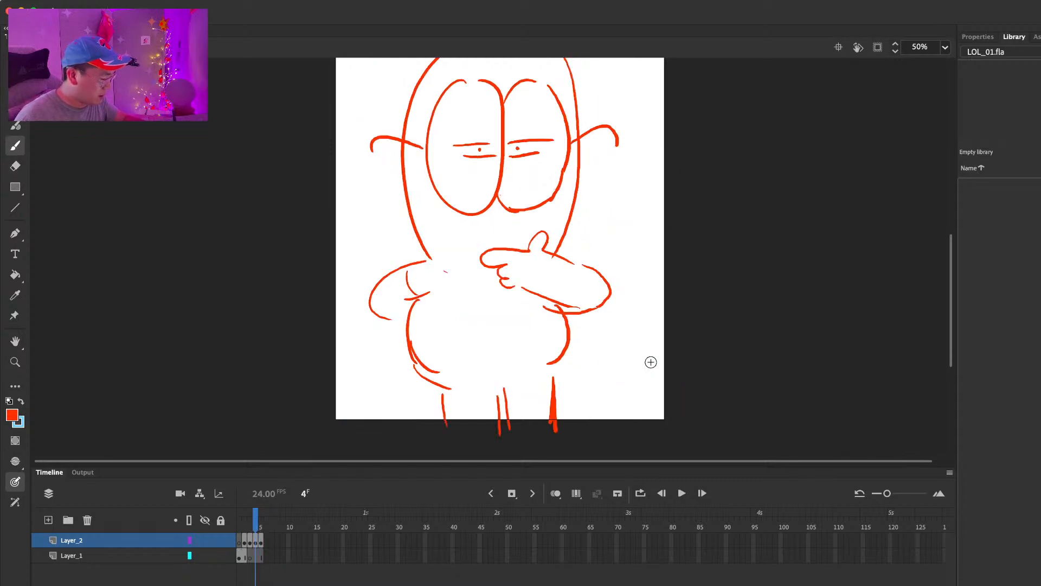
key(.)
key(super+z)
key(e)
drag(617, 332, 625, 337)
key(b)
Step: Draw the chin line from the left jaw to the hand, erasing and redrawing it until it curves smoothly
drag(384, 333, 453, 365)
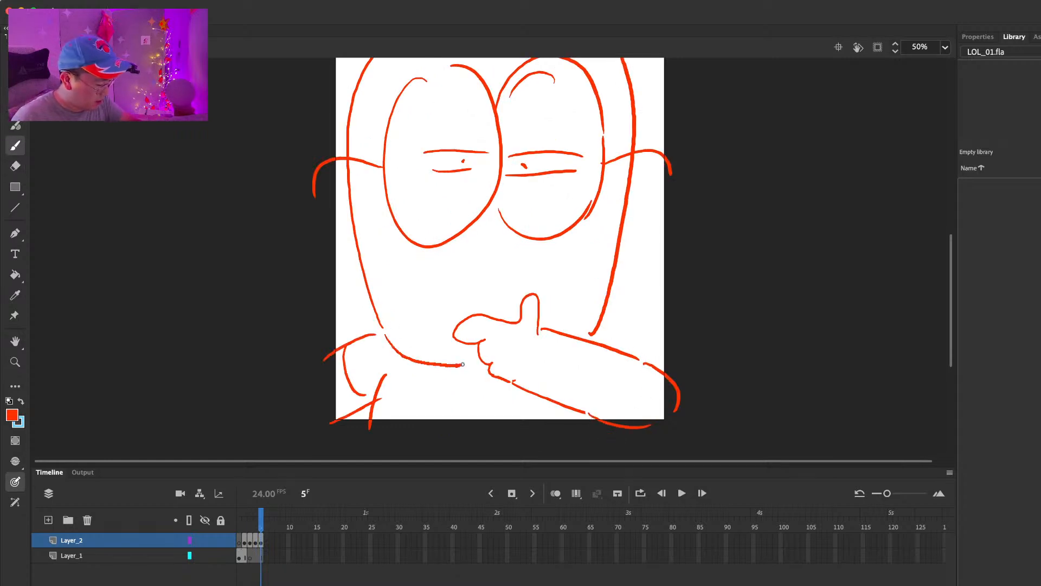
key(super+z)
drag(388, 342, 466, 361)
key(comma)
key(period)
key(e)
drag(404, 352, 467, 361)
key(b)
drag(401, 350, 472, 366)
key(comma)
key(period)
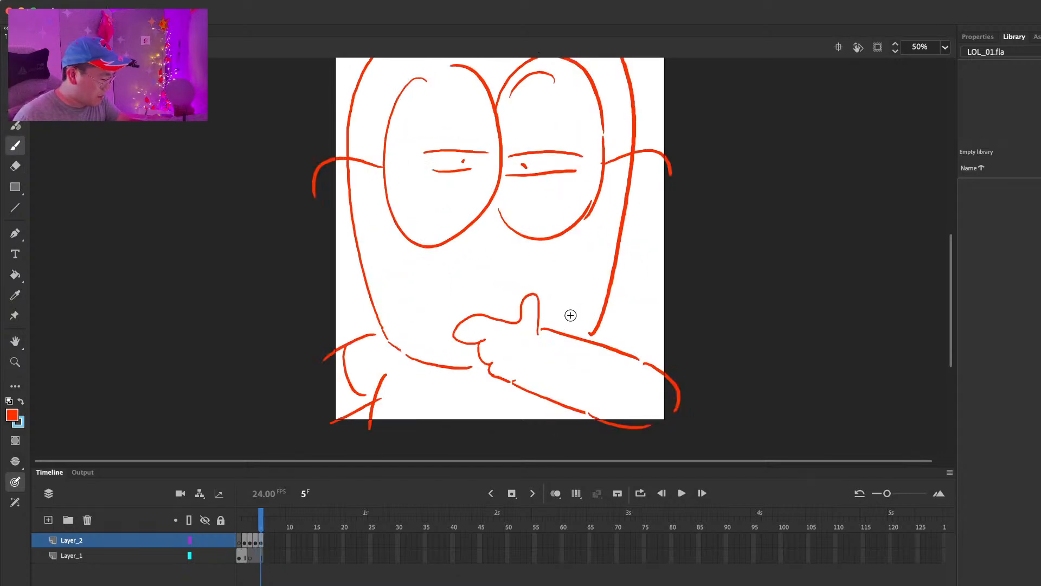
mouse_move(640, 251)
mouse_down()
mouse_move(653, 298)
mouse_move(641, 301)
mouse_move(633, 260)
mouse_up()
key(super+a)
key(Escape)
drag(643, 135, 636, 200)
key(comma)
key(period)
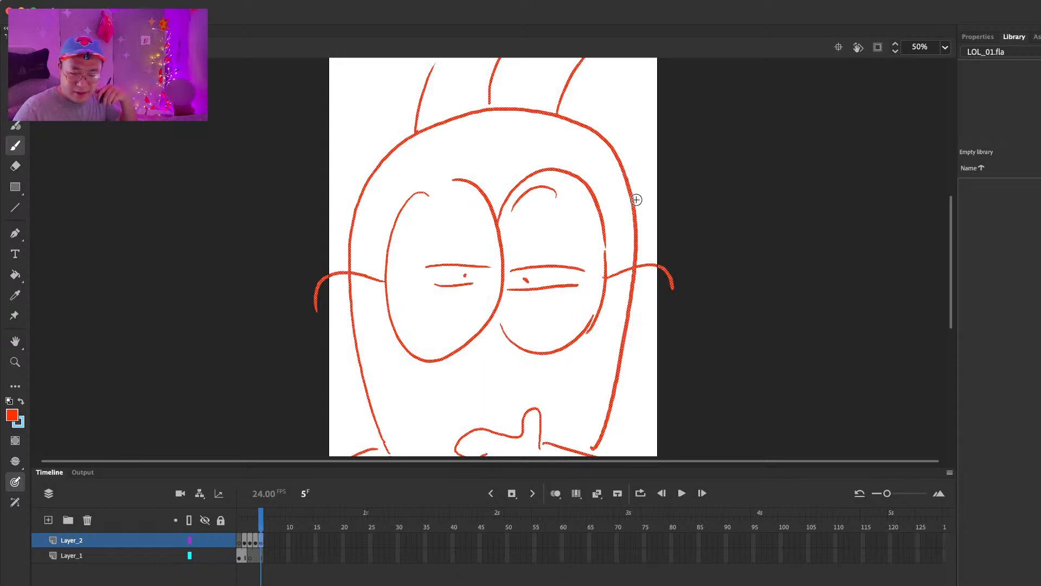
Step: Insert a blank keyframe at frame 6 and turn on onion skinning limited to the previous frame
click(262, 520)
key(period)
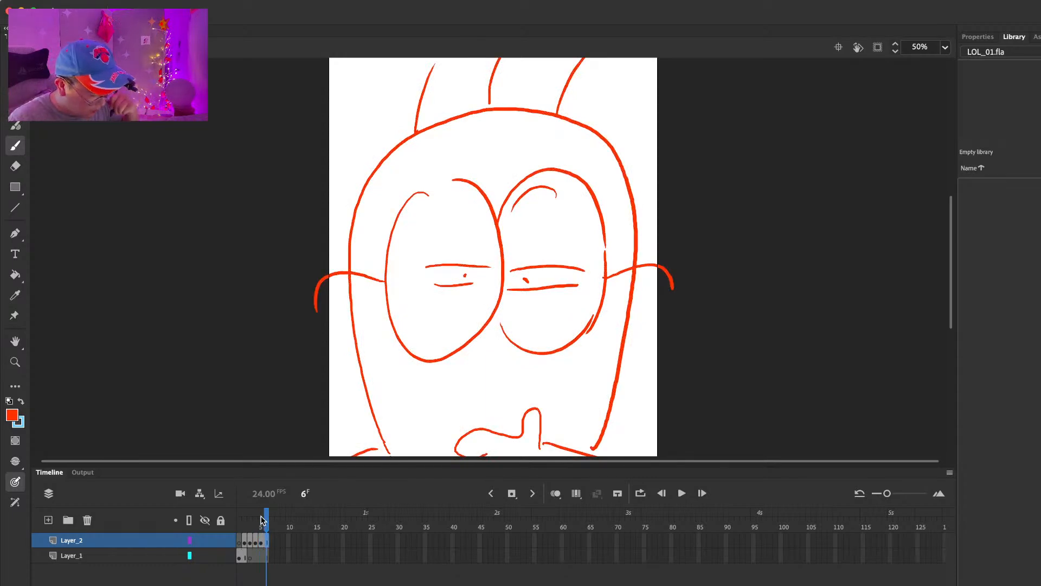
key(F7)
drag(458, 168, 504, 346)
key(ctrl+z)
click(556, 493)
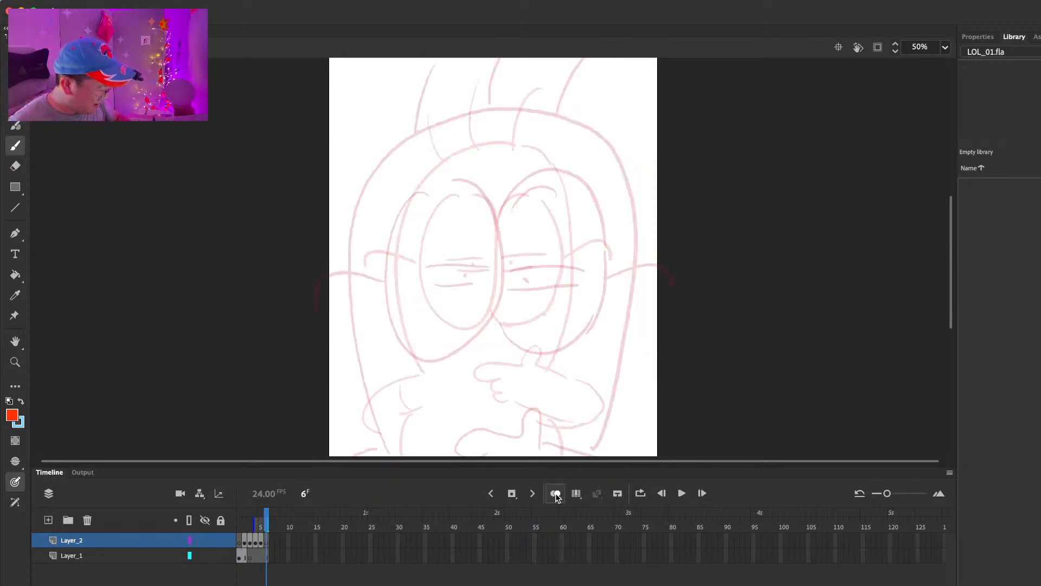
drag(261, 520, 259, 519)
Step: Draw two large wide-open eyes with small upright pupils on frame 6, slightly above the onion-skinned eyes
mouse_move(443, 145)
mouse_down()
mouse_move(388, 258)
mouse_move(391, 211)
mouse_move(472, 332)
mouse_up()
key(ctrl+z)
drag(550, 140, 506, 174)
drag(495, 304, 580, 313)
mouse_move(569, 142)
mouse_down()
mouse_move(586, 163)
mouse_move(579, 318)
mouse_up()
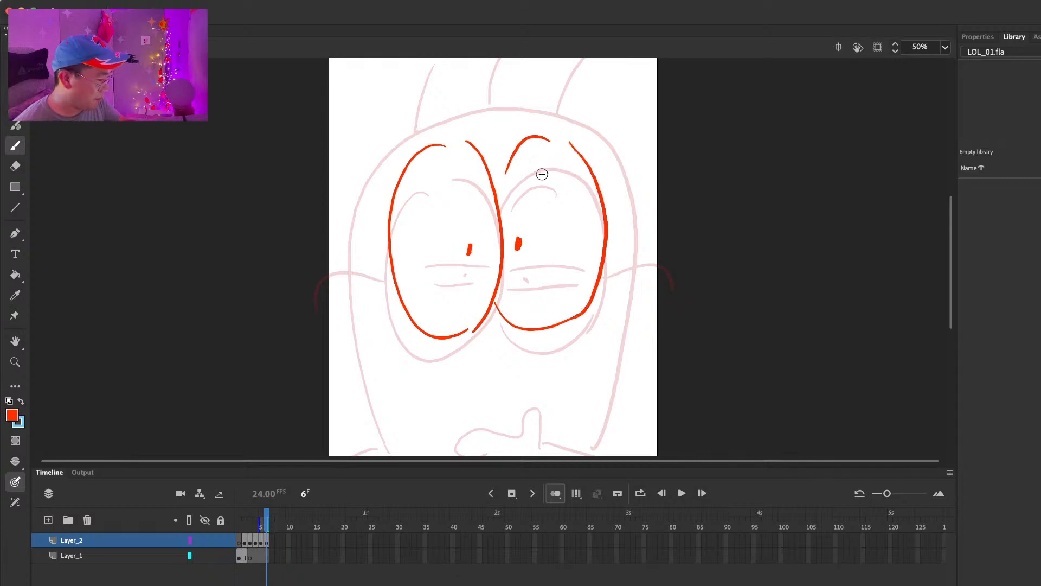
Step: Draw the curled hand raised to the chin, its forearm and sleeve, and the opposite shoulder and arm
drag(569, 281, 559, 190)
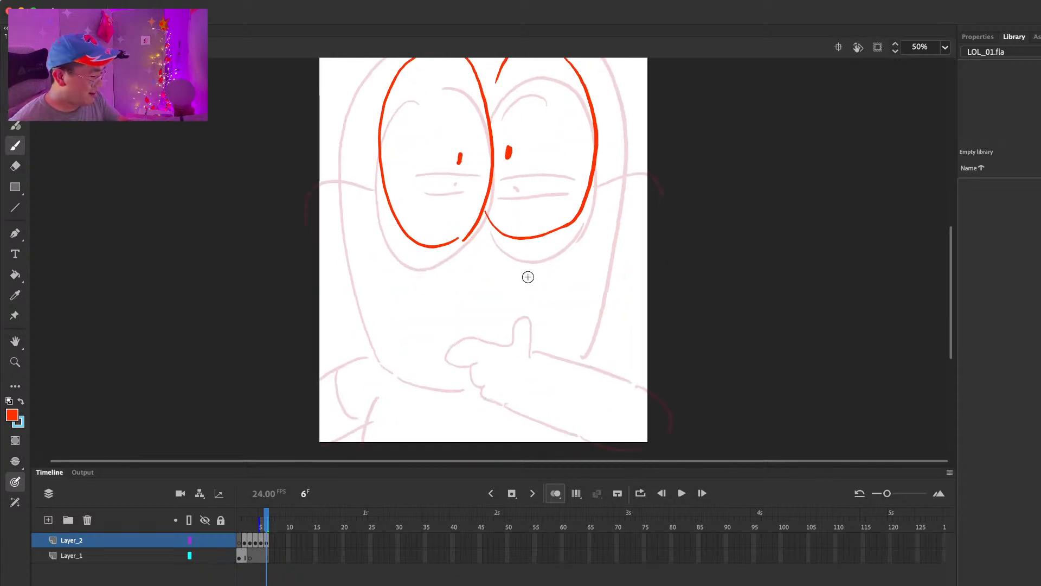
mouse_move(523, 312)
mouse_down()
mouse_move(511, 338)
mouse_move(522, 383)
mouse_move(562, 356)
mouse_move(522, 305)
mouse_up()
key(ctrl+z)
drag(492, 360, 552, 454)
drag(568, 353, 624, 433)
drag(373, 351, 306, 425)
drag(391, 385, 372, 455)
drag(338, 390, 377, 415)
drag(593, 352, 654, 436)
Step: Draw the head outline around the wide-open eyes, from the left side over the top to the right jaw
drag(346, 144, 377, 305)
drag(435, 259, 450, 386)
key(super+z)
mouse_move(403, 134)
mouse_down()
mouse_move(354, 288)
mouse_move(399, 457)
mouse_move(431, 115)
mouse_move(610, 163)
mouse_move(629, 312)
mouse_move(595, 427)
mouse_up()
Step: Draw the chin line between the left shoulder and the raised hand, redoing the stroke until it fits
drag(620, 367, 616, 276)
drag(399, 392, 483, 396)
key(super+z)
drag(398, 388, 472, 403)
key(super+z)
mouse_move(382, 386)
mouse_down()
mouse_move(418, 403)
mouse_move(484, 404)
mouse_move(417, 403)
mouse_move(498, 412)
mouse_up()
key(e)
key(b)
Step: Add three curved hairs on the head, short raised eyebrows and a hooked line out from each eye
drag(539, 263, 544, 382)
drag(491, 131, 494, 174)
drag(427, 187, 465, 107)
drag(481, 169, 548, 104)
drag(545, 178, 612, 138)
mouse_move(397, 341)
mouse_down()
mouse_move(319, 356)
mouse_move(302, 386)
mouse_up()
drag(617, 342, 686, 363)
drag(674, 309, 664, 260)
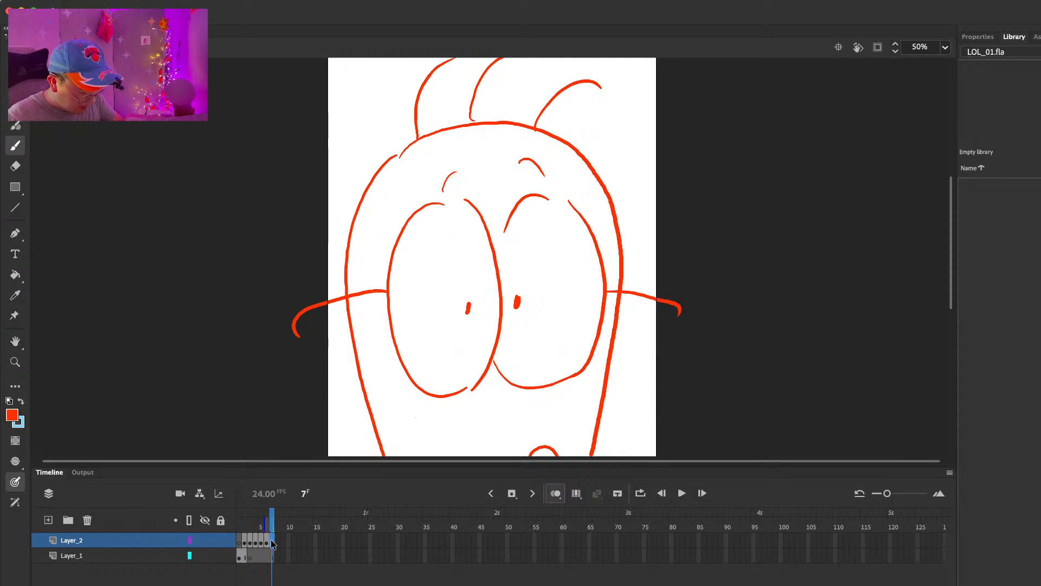
Step: Insert a blank keyframe at frame 7 of Layer_2 and select the layer's frames 1 to 7
key(F7)
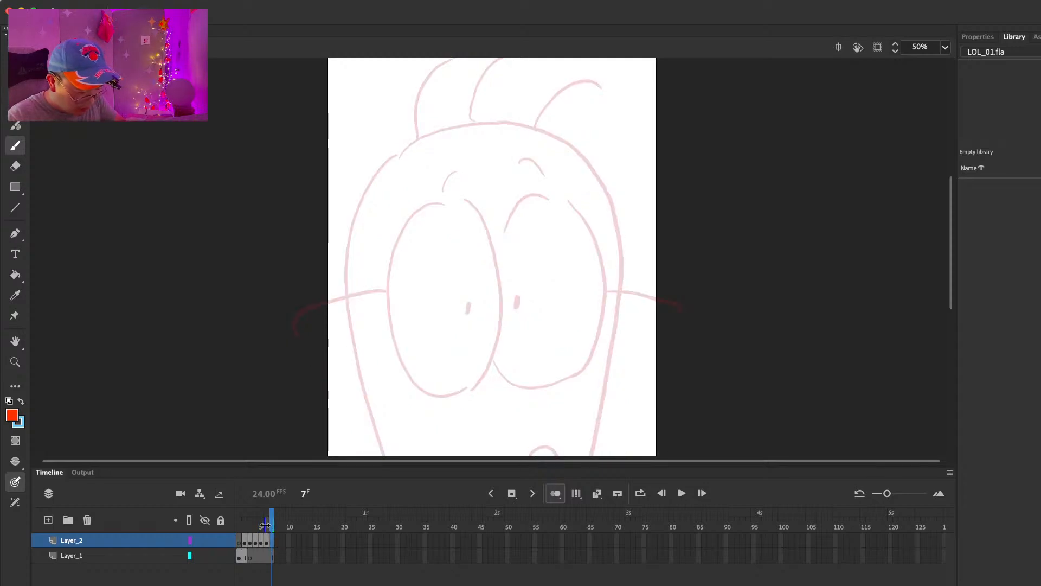
click(275, 555)
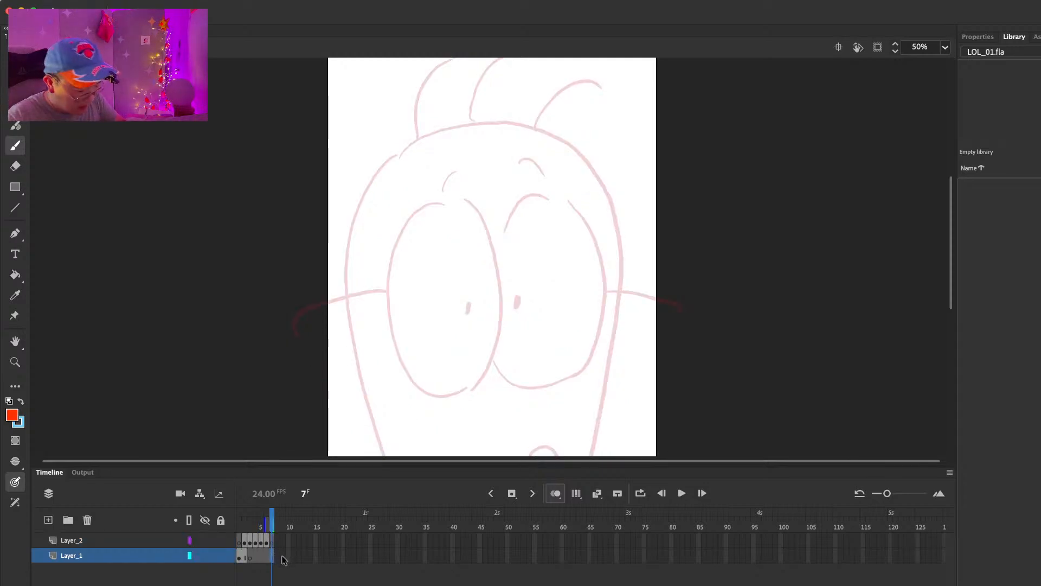
click(240, 541)
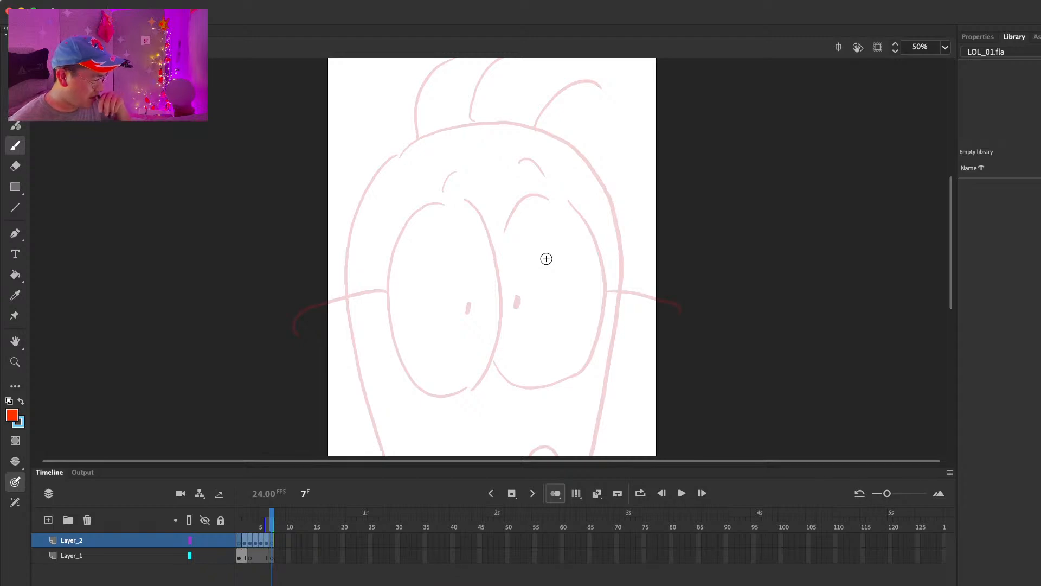
Step: Turn off onion skinning and set the canvas zoom to 25%
key(comma)
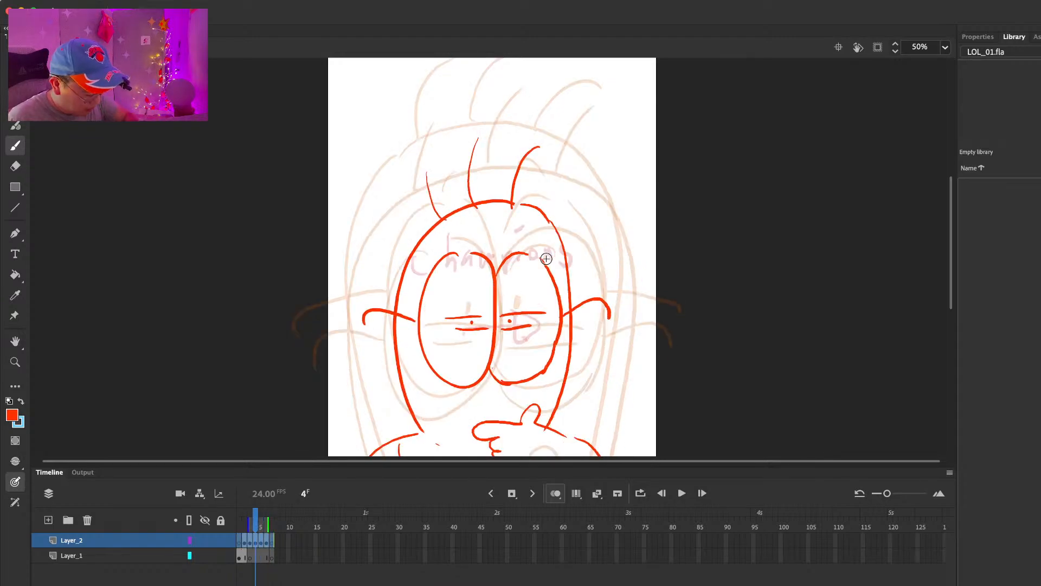
drag(268, 524, 263, 523)
click(555, 493)
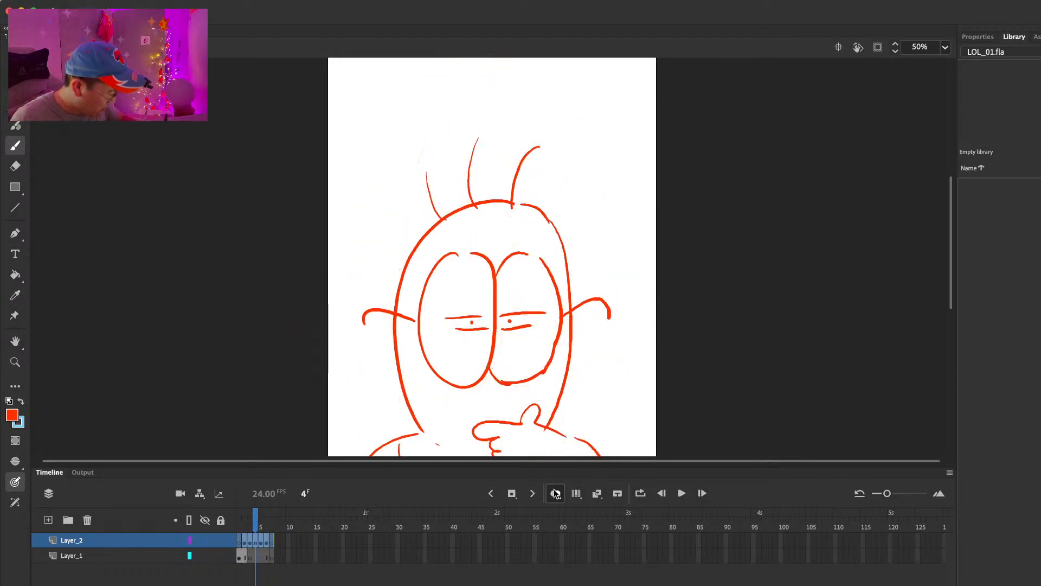
scroll(567, 298, down, 3)
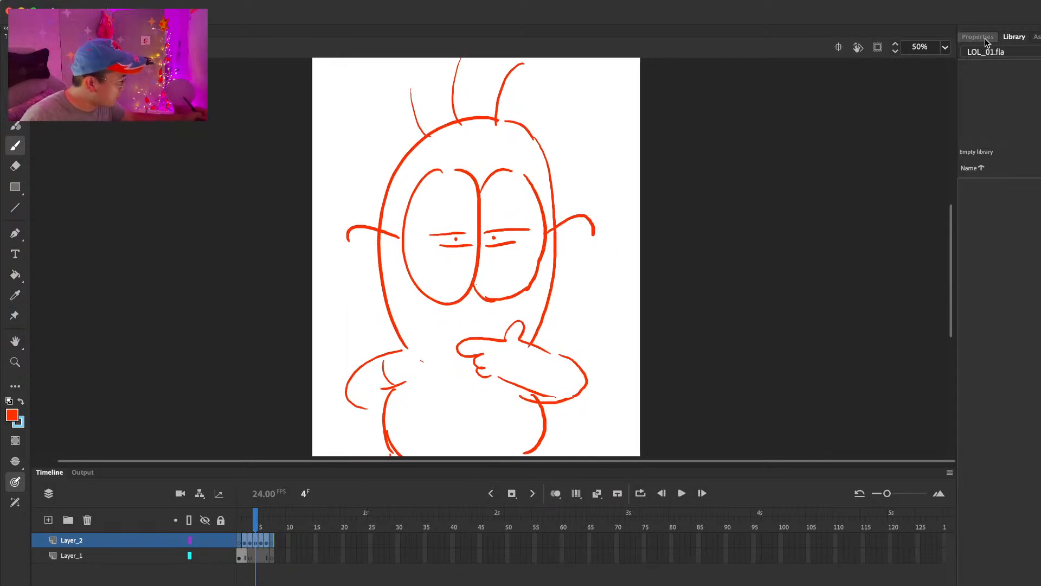
click(945, 48)
click(947, 121)
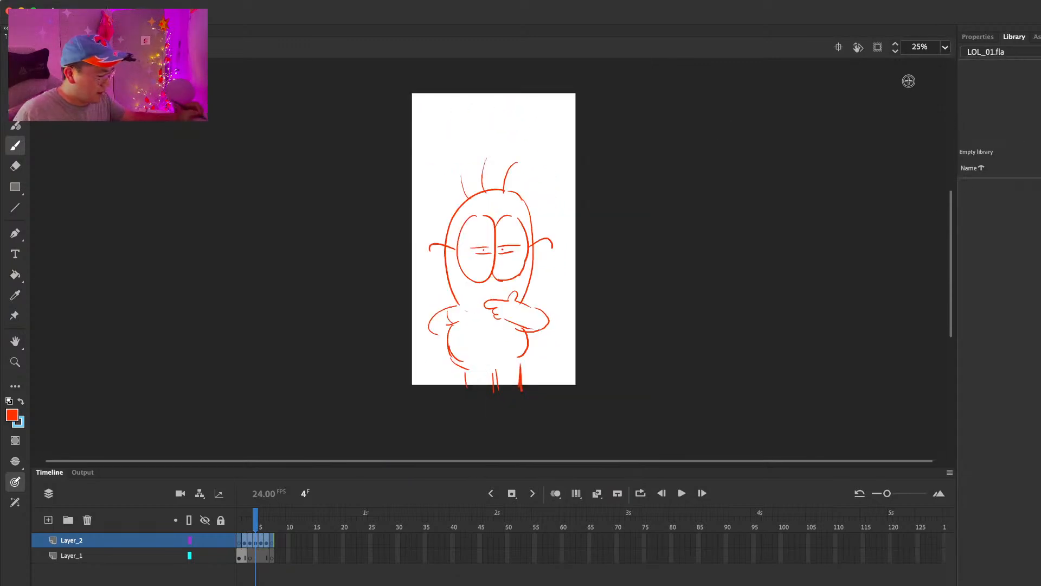
Step: Draw a wavy arrow pointing at the small character's head on frame 2
key(comma)
key(comma)
key(comma)
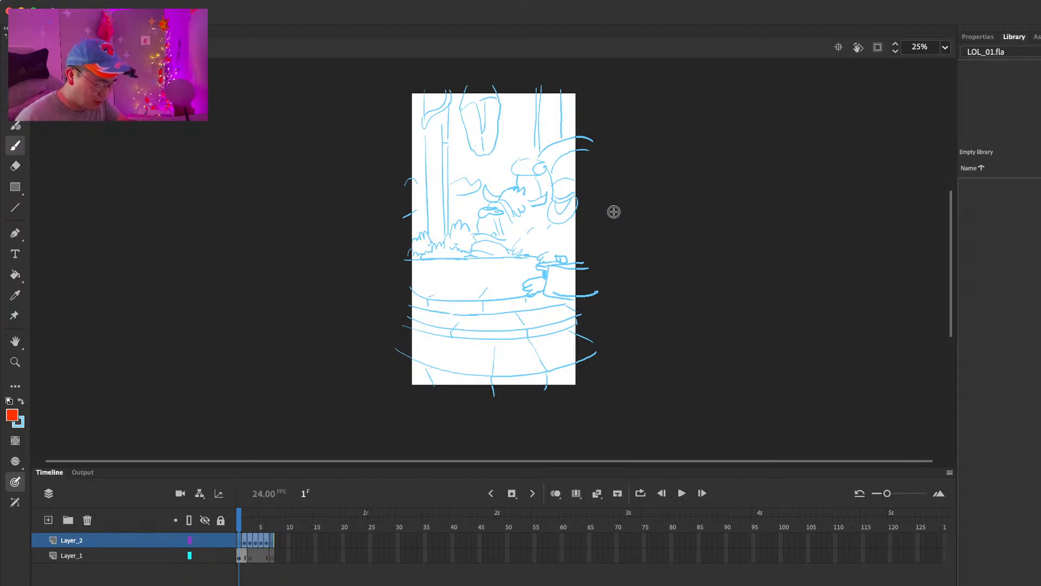
key(period)
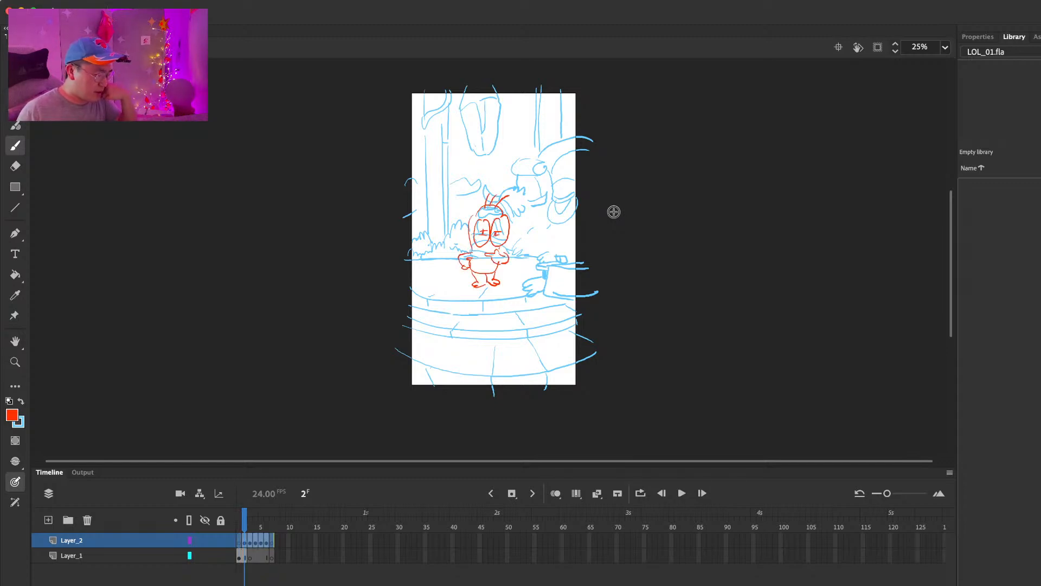
drag(432, 222, 458, 222)
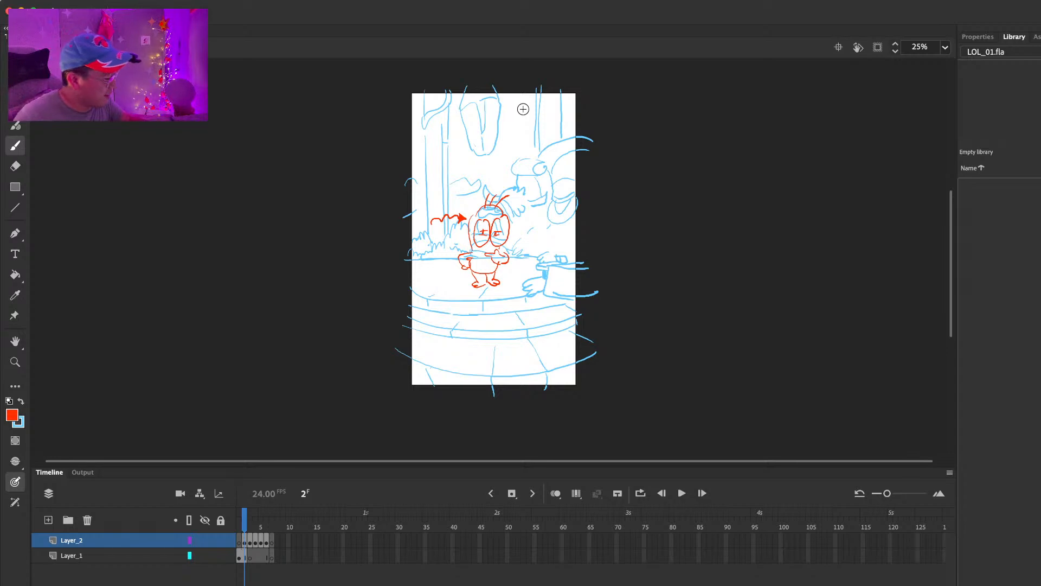
Step: Step through the storyboard frames from 1 to 7 to review the sequence of poses
key(comma)
key(period)
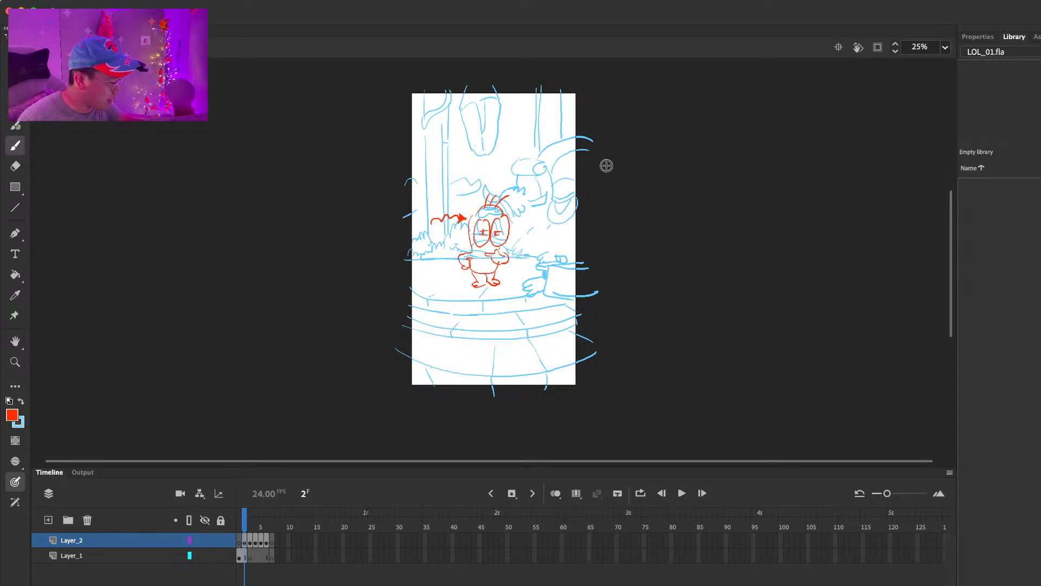
key(period)
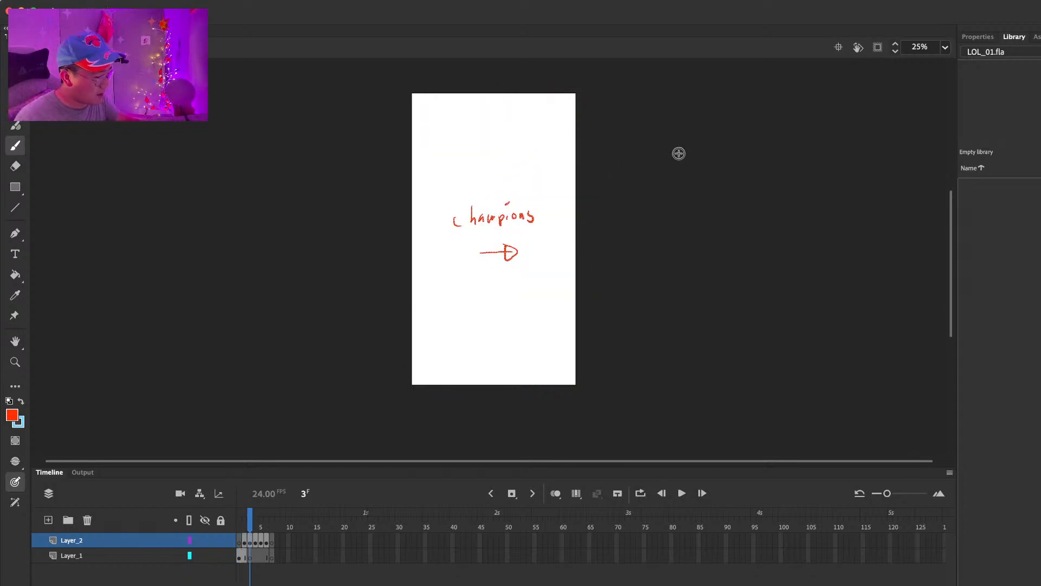
key(period)
key(period)
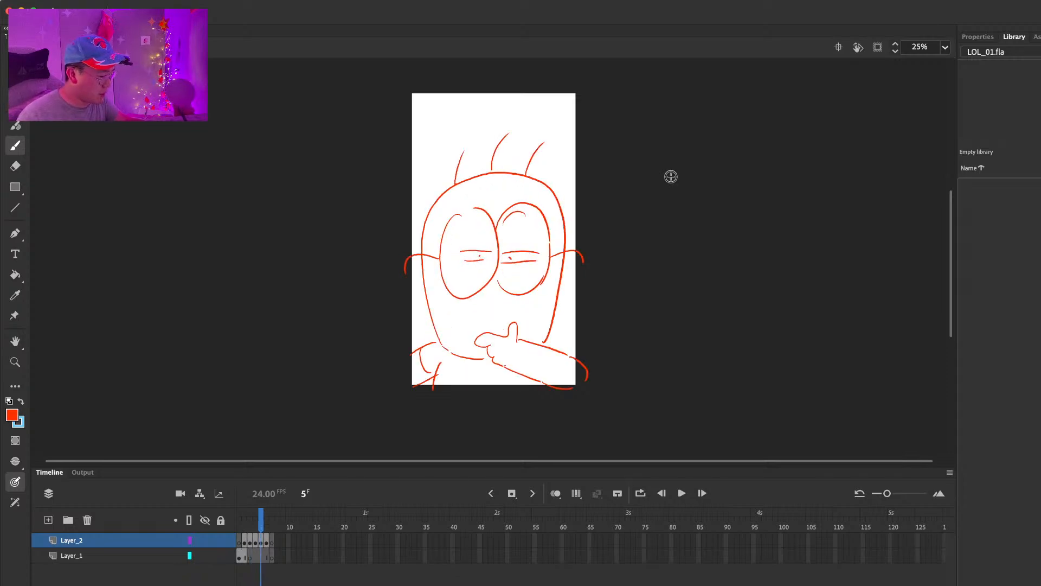
key(period)
key(period)
key(comma)
Step: Add a short stroke on frame 7 and start the frame 8 sketch with a curved stroke near the canvas centre
key(period)
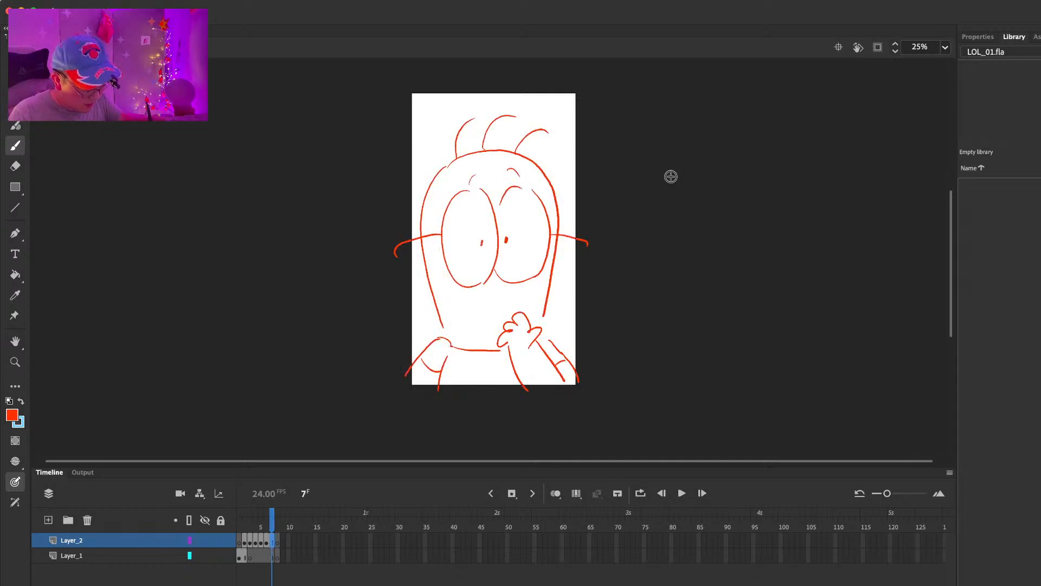
mouse_move(469, 262)
mouse_down()
mouse_move(531, 259)
mouse_move(511, 254)
mouse_move(518, 277)
mouse_move(512, 252)
mouse_move(473, 273)
mouse_move(506, 271)
mouse_up()
key(period)
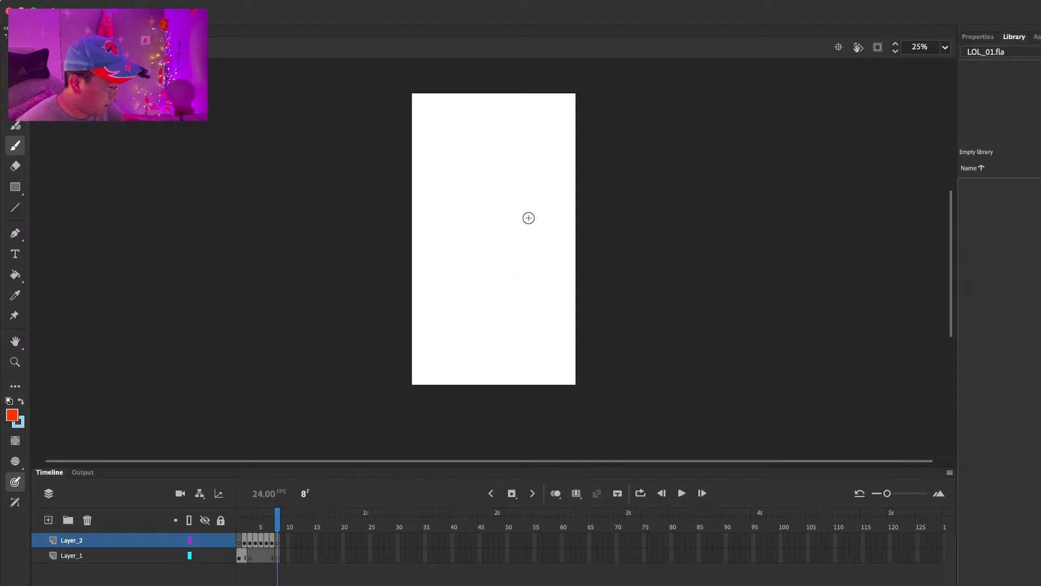
drag(496, 192, 453, 288)
key(super+z)
drag(488, 191, 461, 318)
key(super+z)
drag(495, 200, 466, 233)
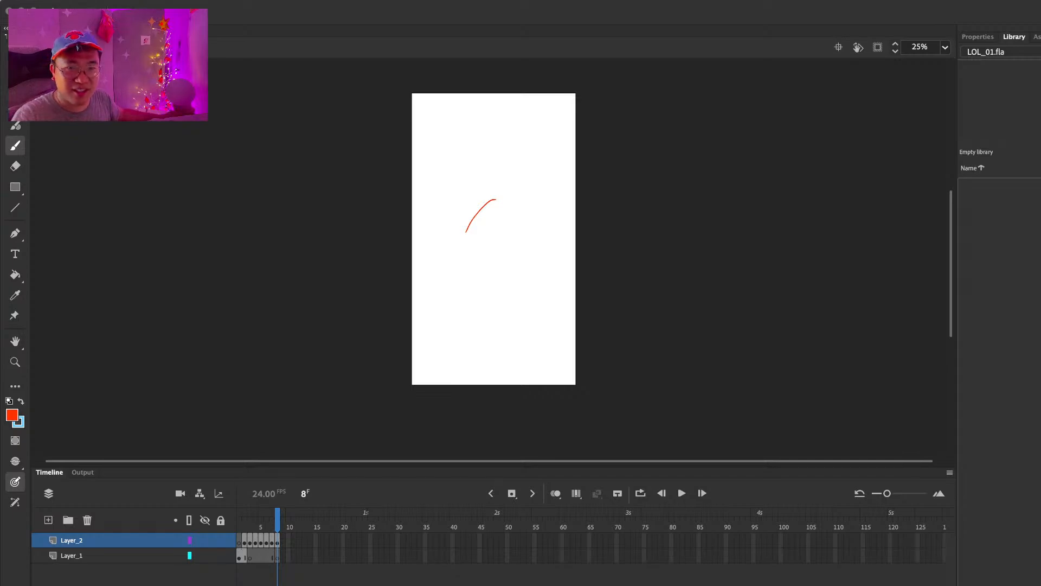
Step: Switch to the web browser with the Cho'Gath champion page as drawing reference
drag(1, 53, 630, 17)
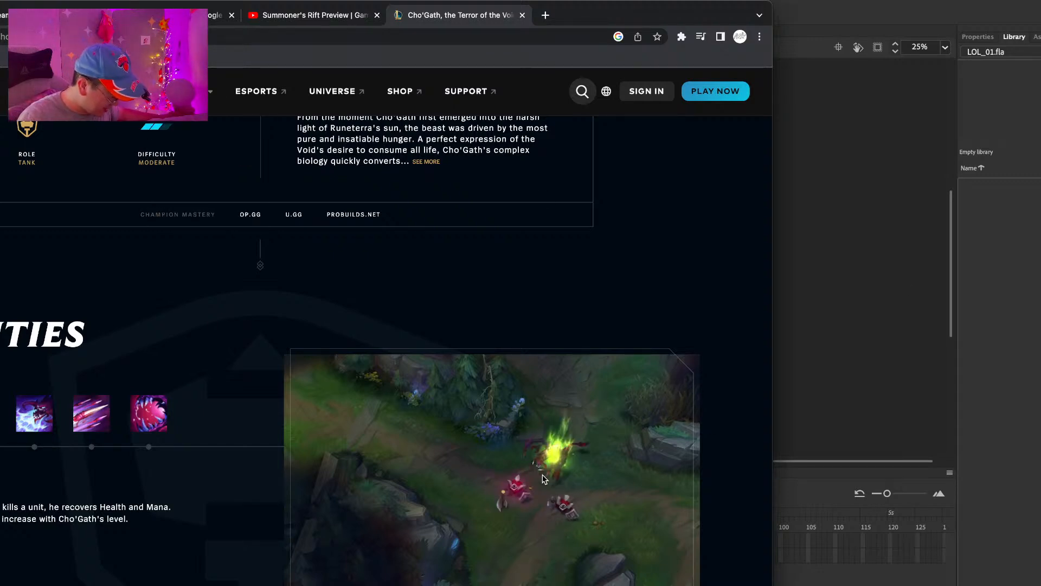
Step: Study Cho'Gath's splash art and ability preview on the champion page, and move the browser window off the drawing
scroll(554, 479, down, 1)
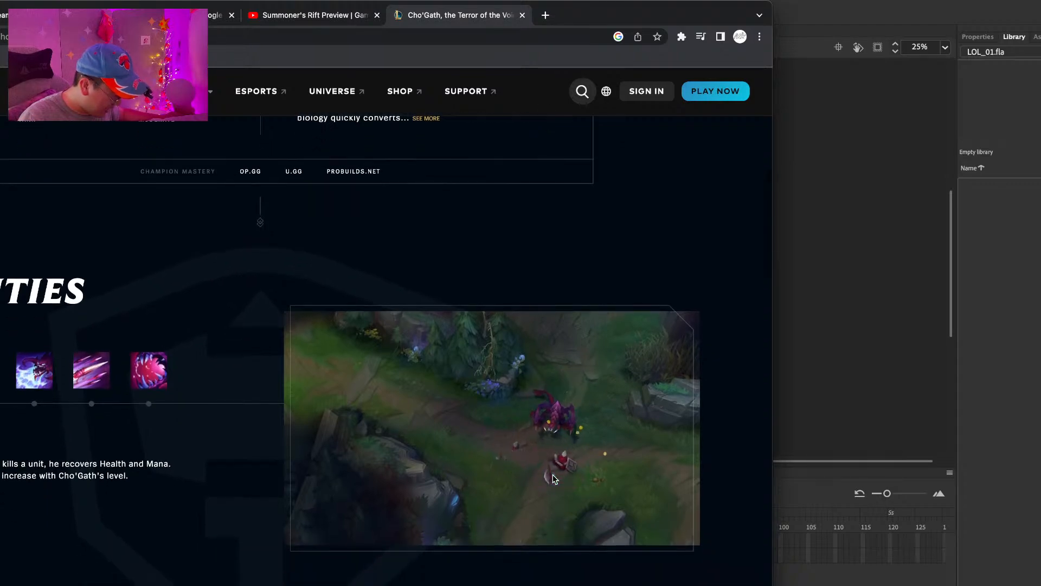
scroll(554, 478, down, 4)
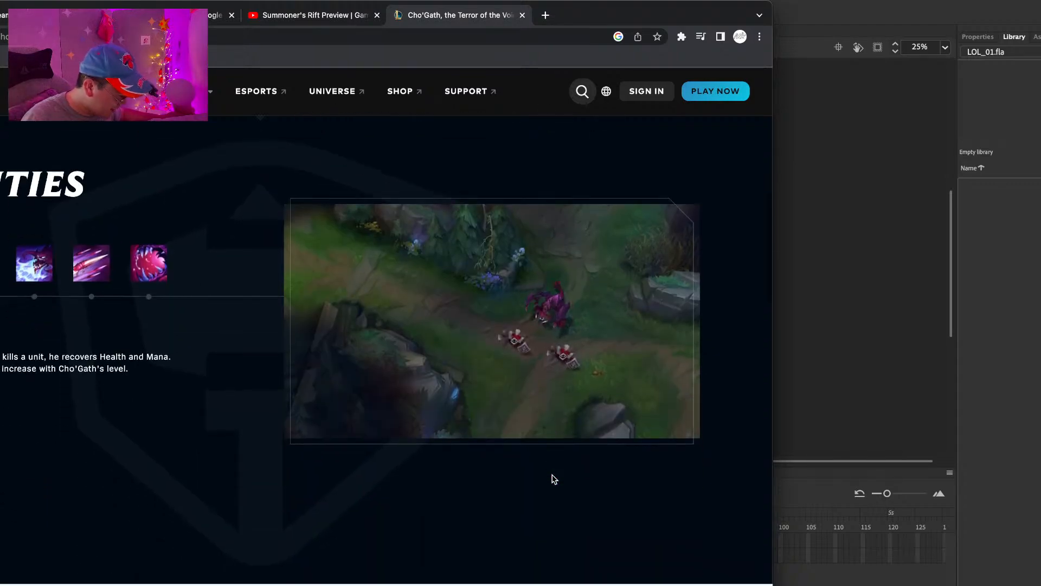
scroll(555, 478, up, 10)
scroll(554, 478, up, 3)
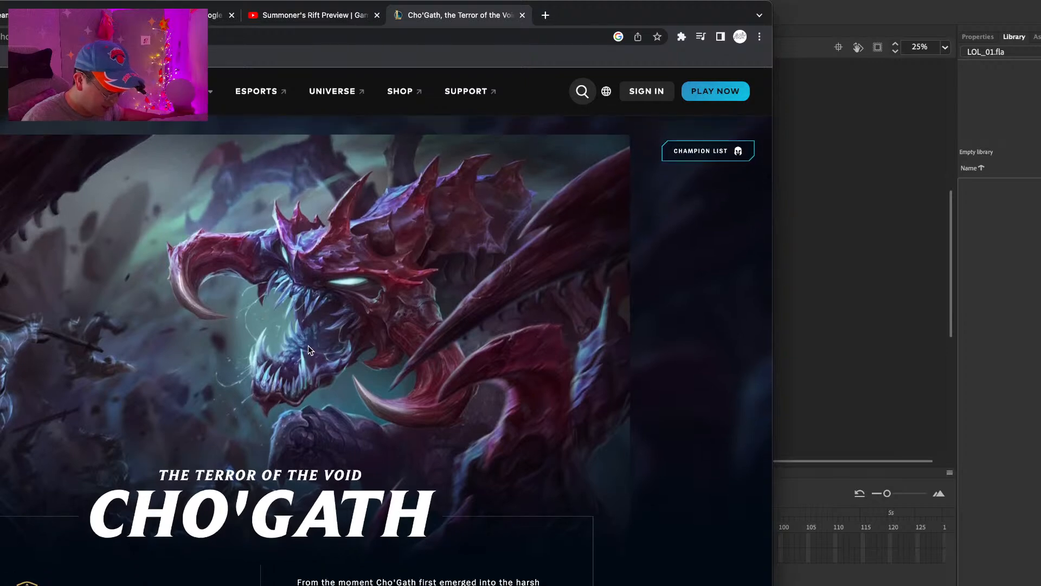
scroll(343, 368, down, 10)
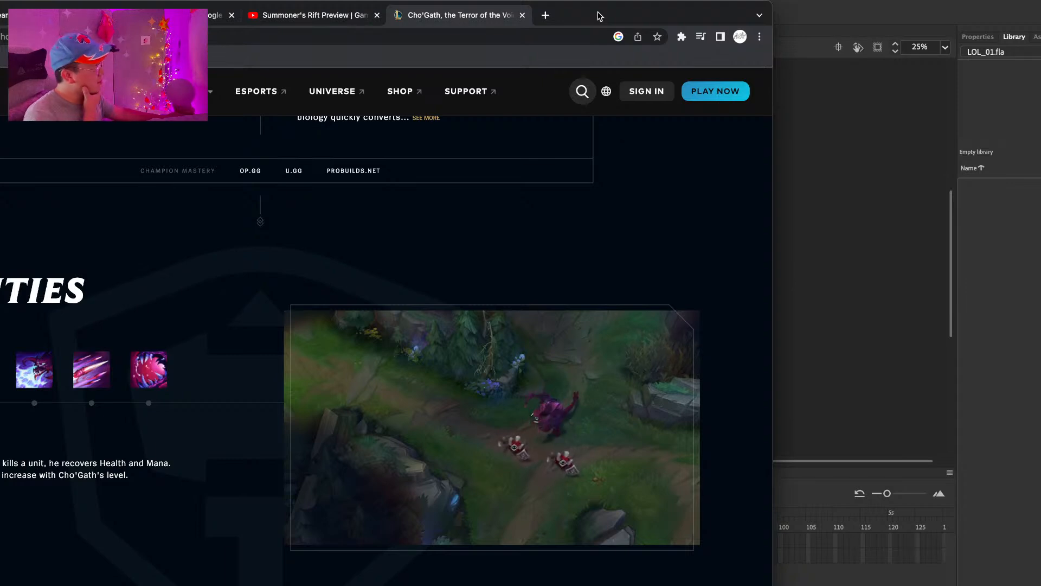
drag(598, 13, 0, 82)
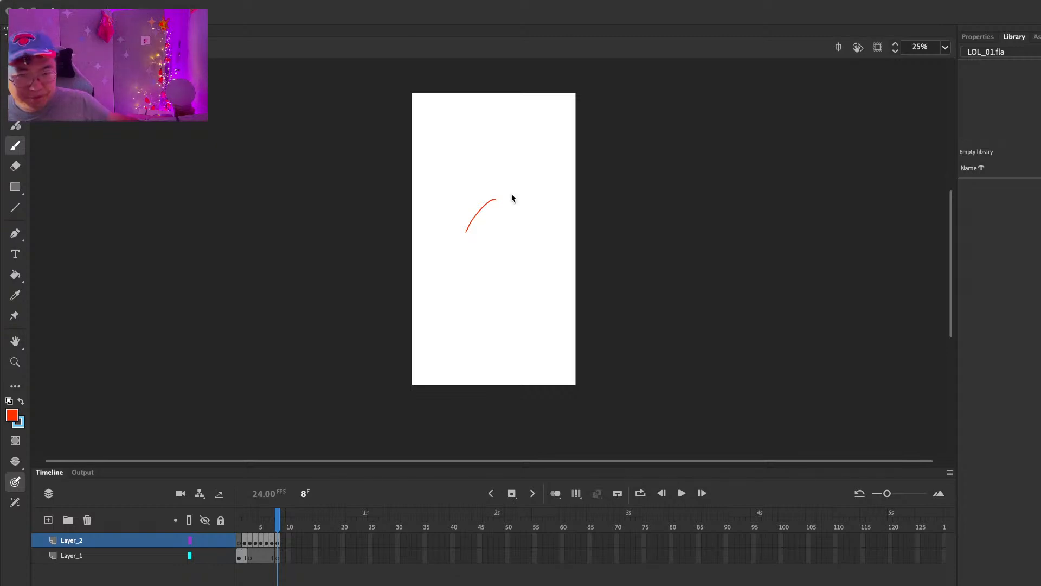
Step: Draw the creature's long curved back on frame 8, flowing from the existing stroke down into the start of the tail
drag(494, 191, 453, 274)
key(super+z)
mouse_move(492, 194)
mouse_down()
mouse_move(459, 273)
mouse_move(437, 274)
mouse_up()
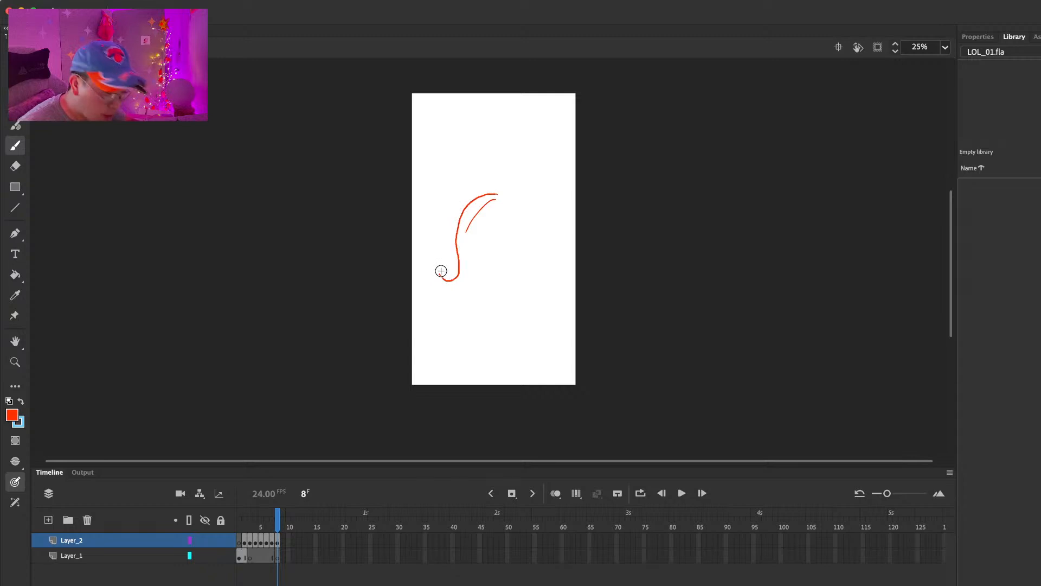
Step: Step back through the storyboard to frame 2 and forward again to frame 8 to review the sequence
key(comma)
key(comma)
key(comma)
key(comma)
key(comma)
key(comma)
key(comma)
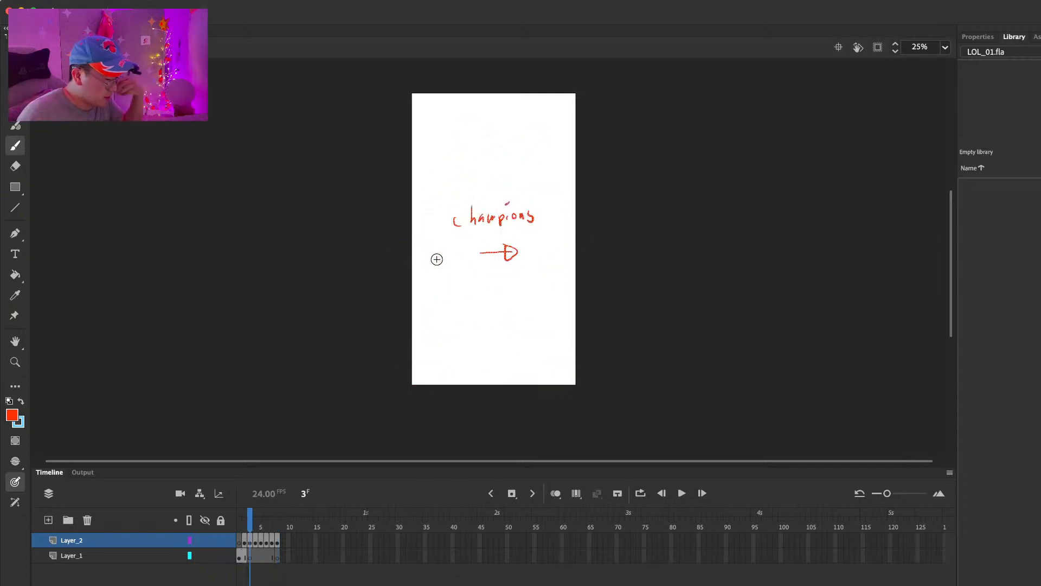
key(period)
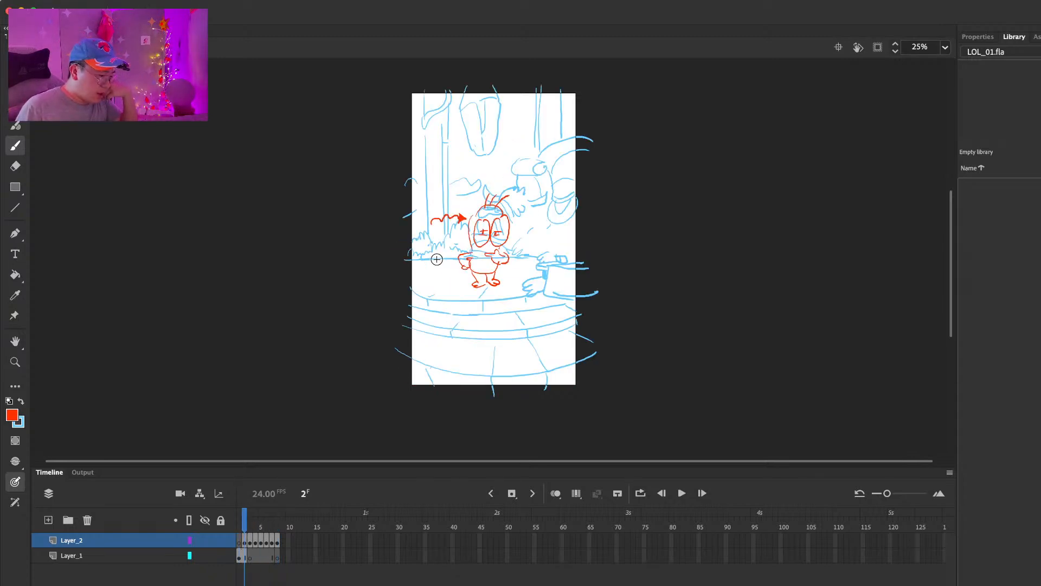
key(period)
key(period)
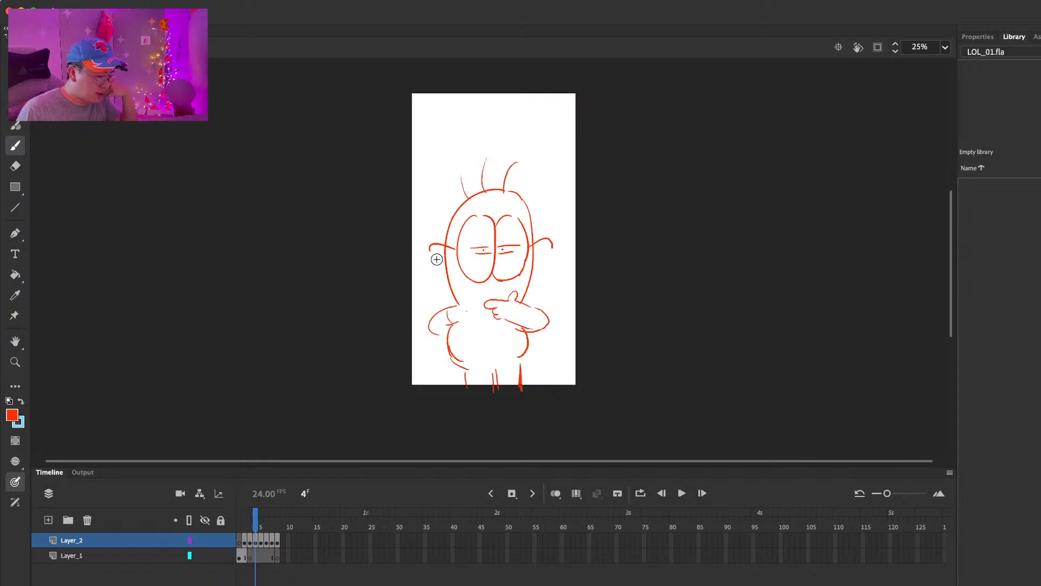
key(period)
key(period)
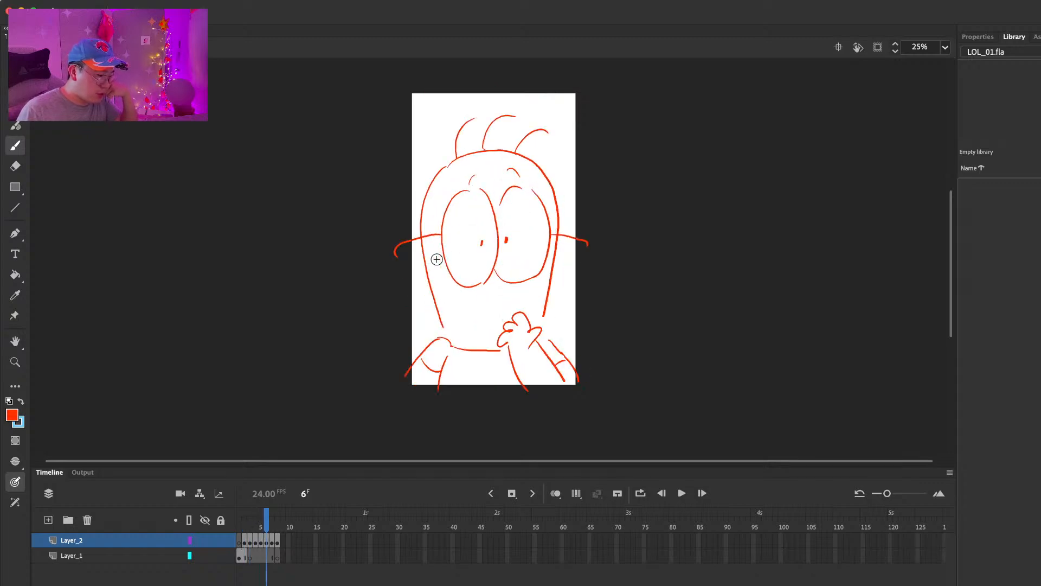
key(period)
key(period)
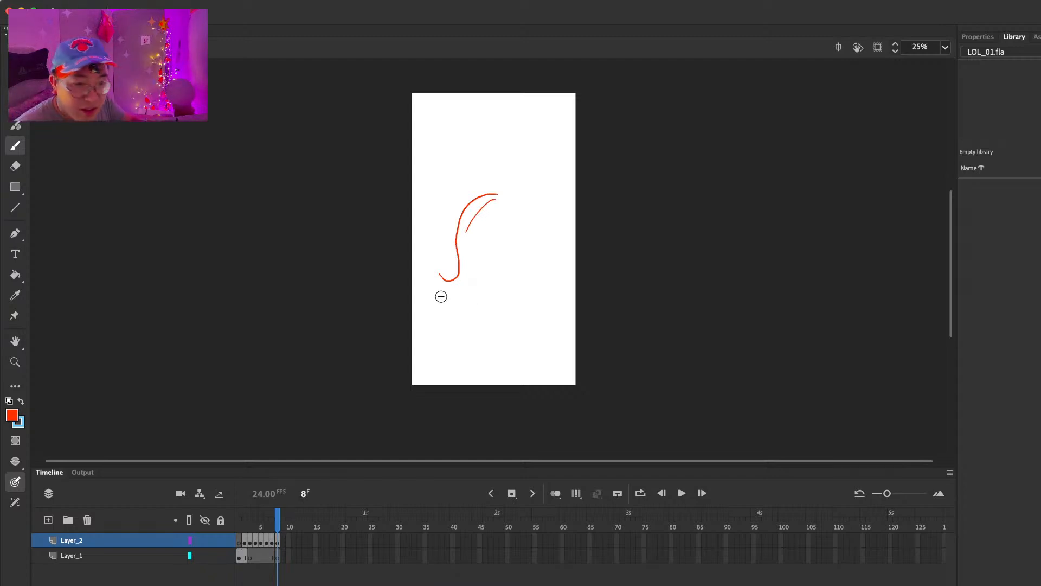
Step: Draw the creature's curled tail with a three-lobed tip on frame 8, erasing and redrawing part of the tip
mouse_move(445, 282)
mouse_down()
mouse_move(432, 255)
mouse_move(443, 243)
mouse_move(430, 243)
mouse_move(423, 275)
mouse_move(461, 295)
mouse_move(465, 248)
mouse_up()
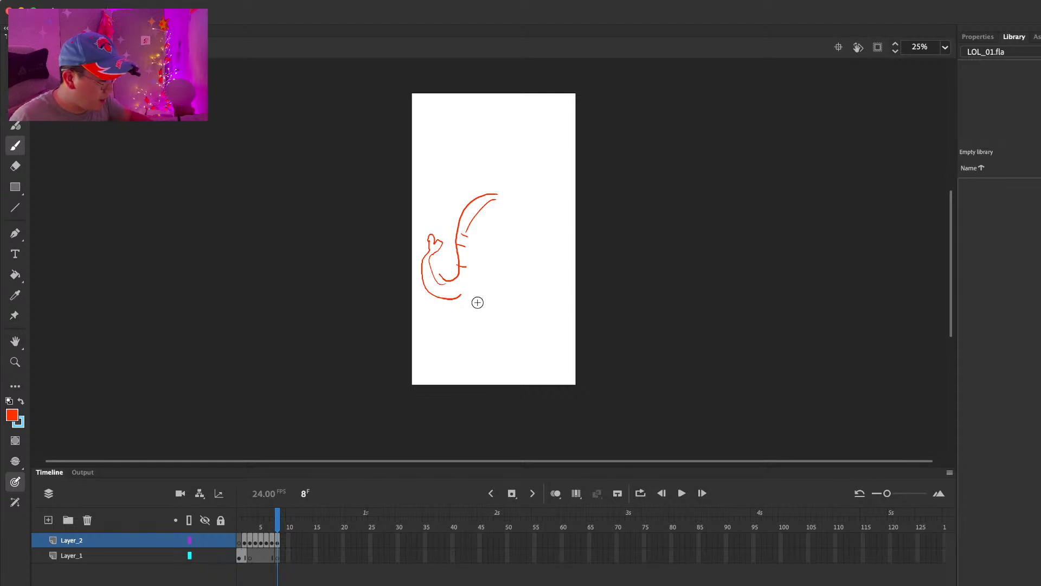
key(e)
drag(441, 239, 438, 239)
key(b)
drag(439, 238, 441, 244)
drag(460, 295, 473, 287)
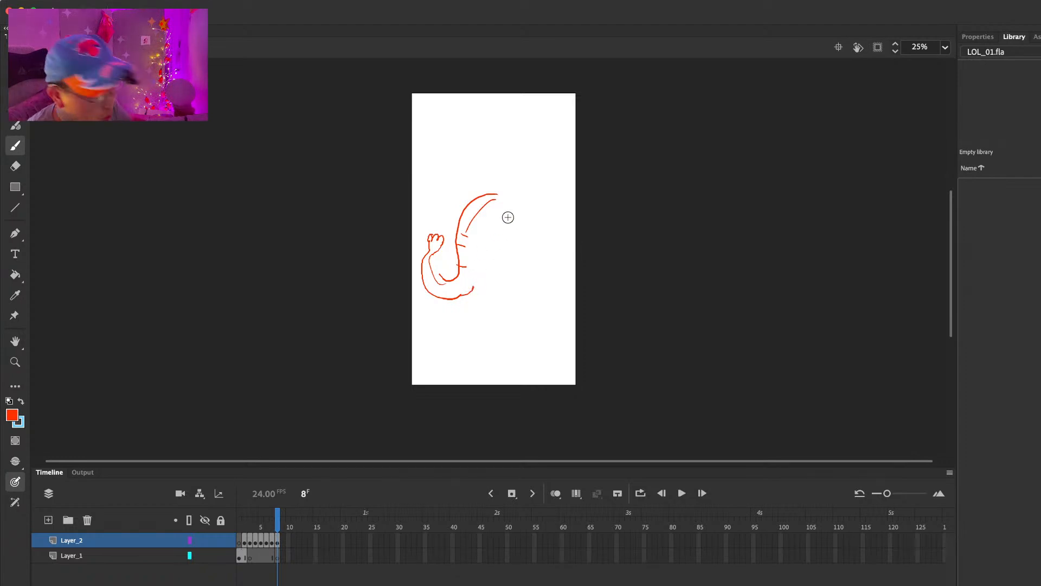
Step: Add two curved horns and the front body contour to the creature on frame 8
drag(507, 215, 526, 174)
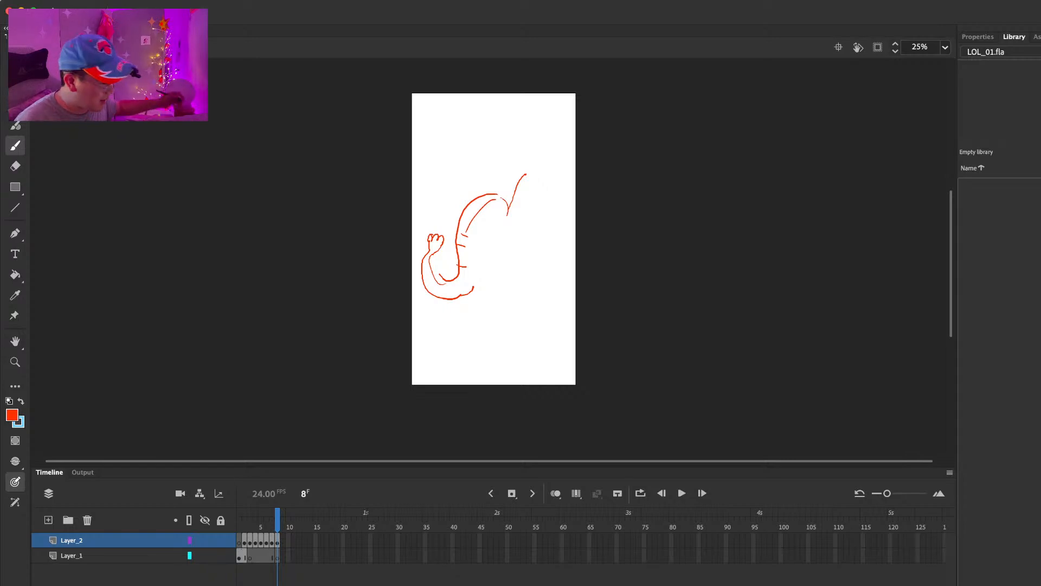
mouse_move(515, 182)
mouse_down()
mouse_move(541, 171)
mouse_move(557, 206)
mouse_move(532, 186)
mouse_move(522, 210)
mouse_move(506, 207)
mouse_move(468, 178)
mouse_move(495, 175)
mouse_move(478, 194)
mouse_up()
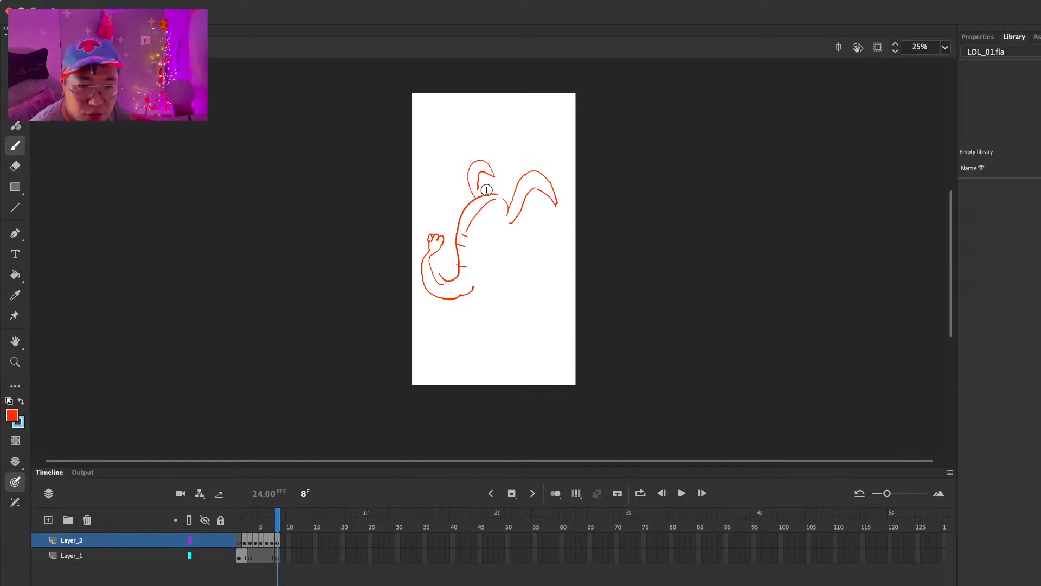
drag(476, 287, 503, 248)
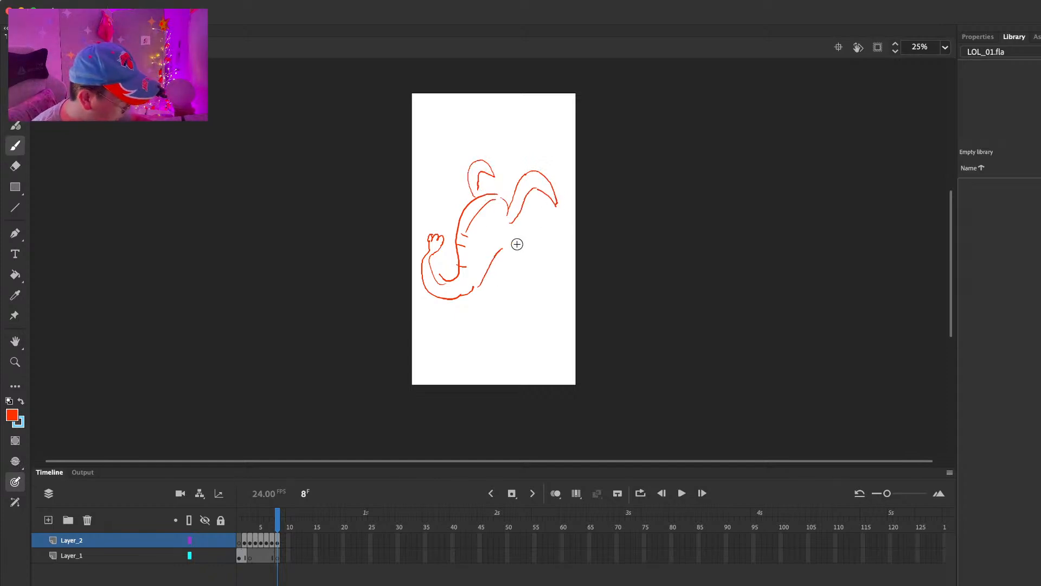
mouse_move(506, 194)
mouse_down()
mouse_move(522, 234)
mouse_move(509, 245)
mouse_up()
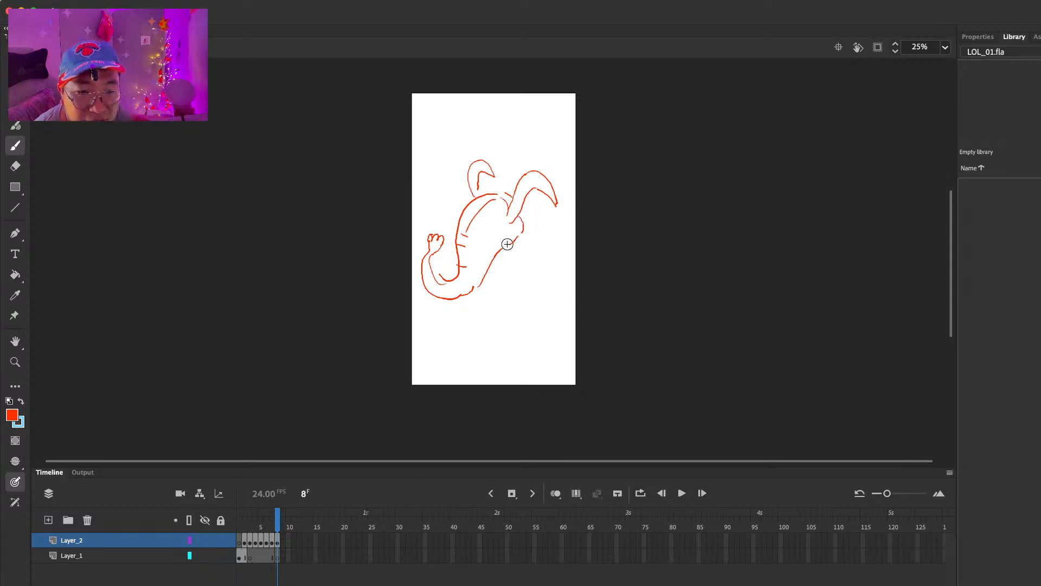
Step: Draw the creature's bent front arm with a hooked claw and a hint of the far arm behind its back
drag(492, 236, 512, 255)
mouse_move(500, 244)
mouse_down()
mouse_move(518, 261)
mouse_move(523, 254)
mouse_up()
mouse_move(515, 254)
mouse_down()
mouse_move(535, 253)
mouse_move(524, 252)
mouse_up()
drag(452, 238, 450, 248)
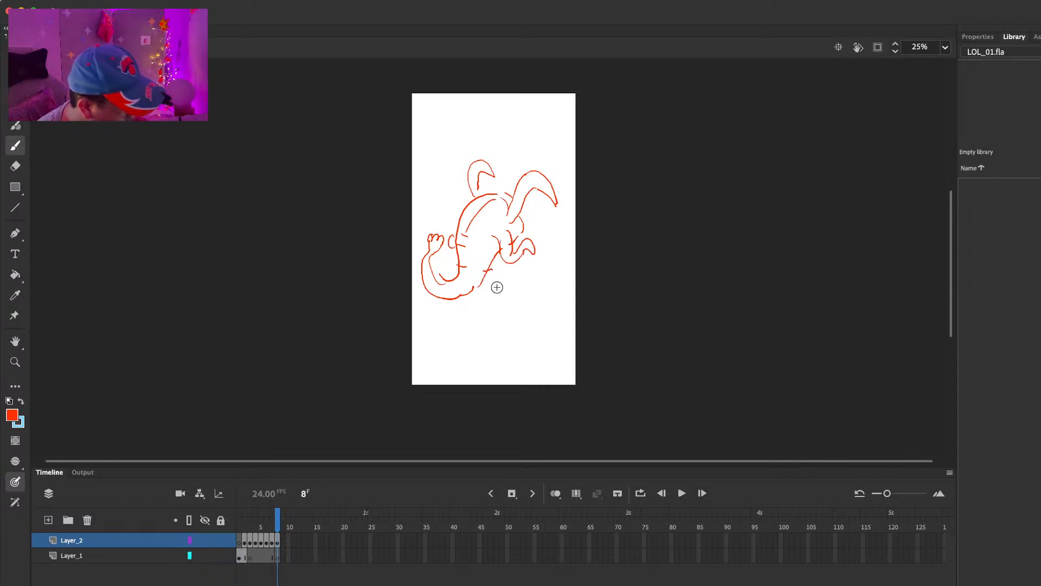
Step: Sketch the creature's short bent legs and clawed feet on frame 8, undoing a stray stroke
drag(482, 278, 498, 275)
mouse_move(474, 284)
mouse_down()
mouse_move(492, 284)
mouse_move(484, 294)
mouse_up()
mouse_move(498, 275)
mouse_down()
mouse_move(495, 300)
mouse_move(484, 301)
mouse_move(504, 305)
mouse_move(498, 296)
mouse_up()
drag(498, 300, 463, 295)
key(super+z)
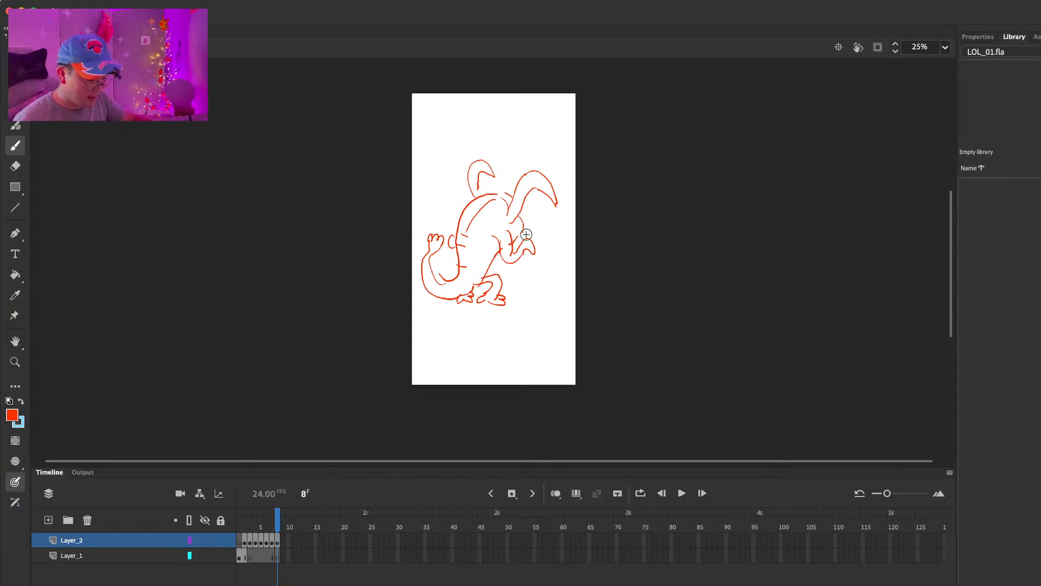
Step: Move to frame 9, turn on onion skinning and rough in the turned creature's head and upper body, undoing rejected strokes
key(period)
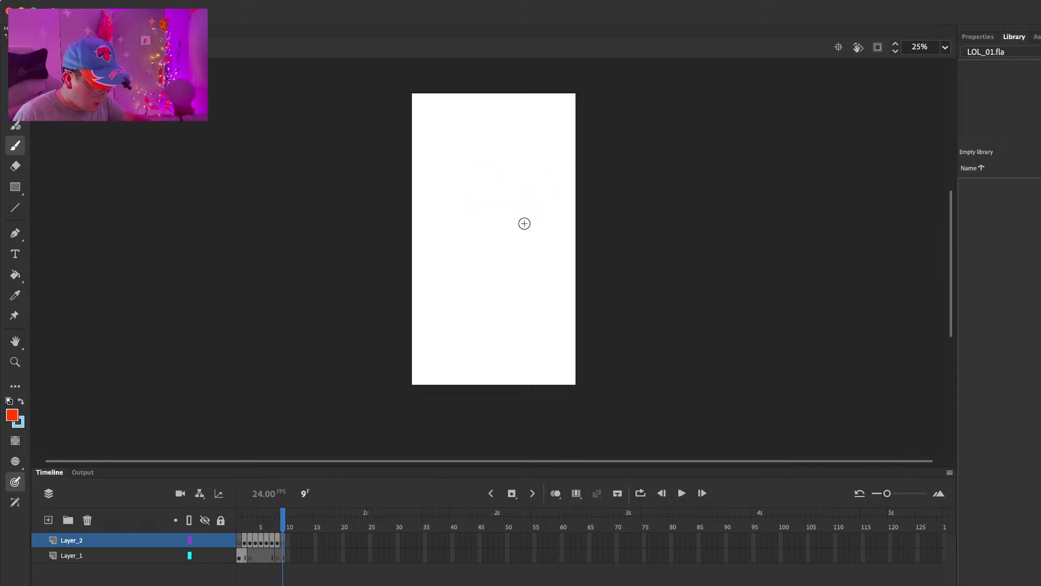
click(556, 494)
mouse_move(495, 203)
mouse_down()
mouse_move(472, 260)
mouse_move(459, 215)
mouse_move(462, 251)
mouse_up()
key(super+z)
key(super+z)
drag(505, 179, 470, 246)
key(super+z)
drag(473, 193, 451, 244)
mouse_move(482, 191)
mouse_down()
mouse_move(499, 211)
mouse_move(499, 232)
mouse_up()
key(super+z)
key(super+z)
mouse_move(494, 193)
mouse_down()
mouse_move(473, 195)
mouse_move(454, 217)
mouse_move(470, 228)
mouse_move(462, 247)
mouse_move(475, 226)
mouse_move(474, 257)
mouse_move(482, 250)
mouse_move(468, 226)
mouse_move(480, 236)
mouse_move(460, 247)
mouse_move(478, 254)
mouse_move(486, 231)
mouse_move(467, 231)
mouse_up()
Step: Add pupils and facial details to the creature's angry face on frame 9, erasing where needed
click(464, 239)
click(473, 239)
key(e)
key(b)
mouse_move(475, 226)
mouse_down()
mouse_move(469, 232)
mouse_move(497, 237)
mouse_up()
Step: Draw the creature's two large horns, both clawed arms, its back and the curled tail on frame 9
drag(415, 203, 452, 207)
mouse_move(514, 204)
mouse_down()
mouse_move(524, 176)
mouse_move(486, 164)
mouse_move(501, 196)
mouse_up()
drag(466, 240, 434, 249)
mouse_move(504, 239)
mouse_down()
mouse_move(519, 251)
mouse_move(489, 275)
mouse_up()
mouse_move(534, 212)
mouse_down()
mouse_move(539, 280)
mouse_move(555, 282)
mouse_move(552, 248)
mouse_move(559, 259)
mouse_up()
Step: Draw the creature's legs, feet and lower body line on frame 9, cleaning up with the eraser
mouse_move(498, 277)
mouse_down()
mouse_move(472, 295)
mouse_move(484, 285)
mouse_move(486, 300)
mouse_up()
mouse_move(480, 302)
mouse_down()
mouse_move(470, 310)
mouse_move(532, 302)
mouse_up()
key(e)
key(b)
mouse_move(524, 276)
mouse_down()
mouse_move(521, 307)
mouse_move(530, 284)
mouse_move(515, 300)
mouse_up()
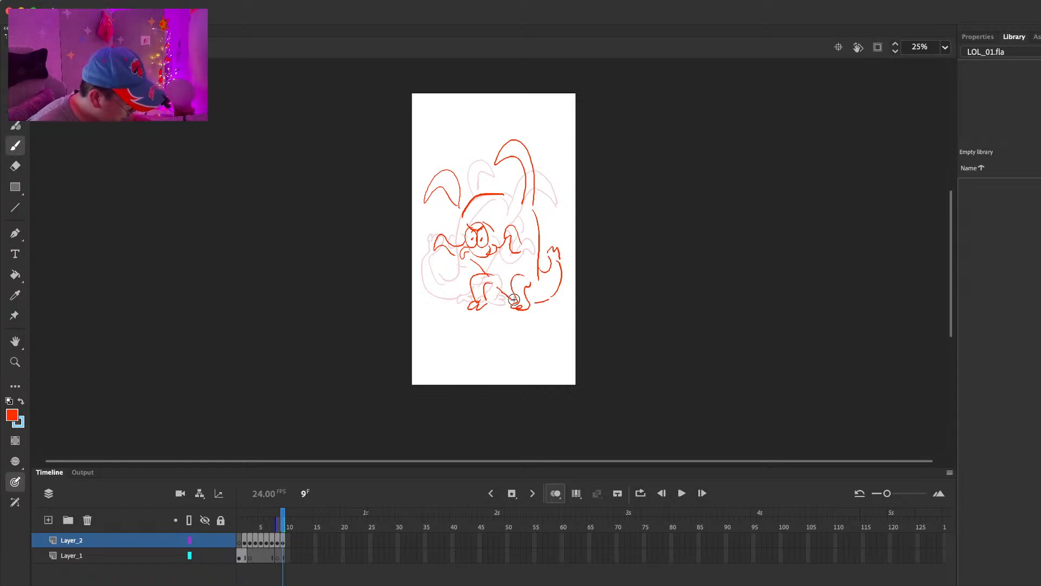
Step: Add a blank keyframe at frame 10 and sketch the creature rearing upright with raised horns, claws, legs and curled tail
key(F6)
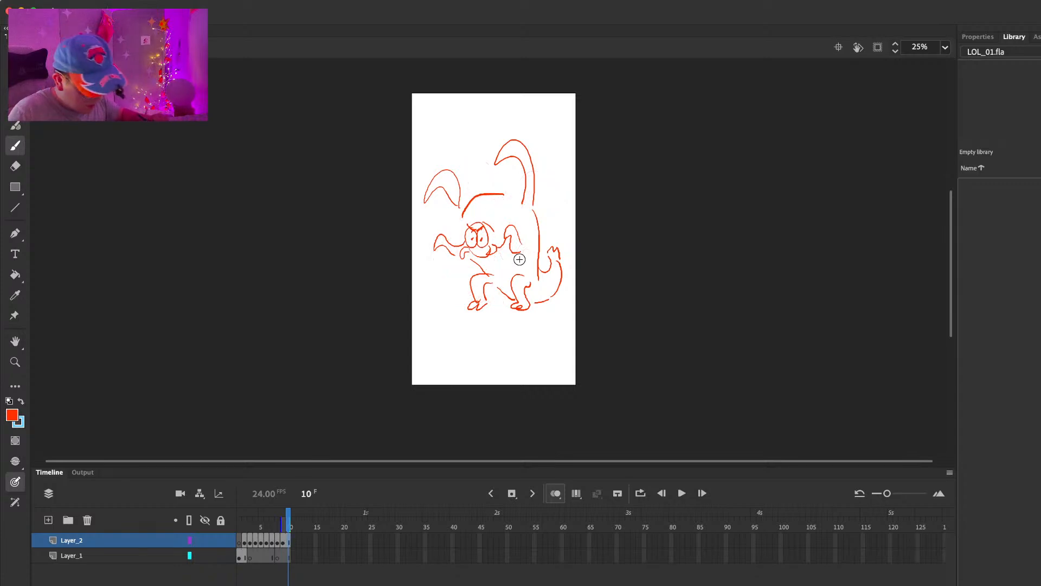
key(F7)
drag(495, 186, 489, 199)
drag(445, 232, 467, 237)
mouse_move(485, 184)
mouse_down()
mouse_move(464, 140)
mouse_move(527, 200)
mouse_move(521, 141)
mouse_move(511, 231)
mouse_move(473, 273)
mouse_move(466, 308)
mouse_up()
key(super+z)
mouse_move(482, 265)
mouse_down()
mouse_move(468, 308)
mouse_move(483, 307)
mouse_up()
mouse_move(510, 268)
mouse_down()
mouse_move(515, 295)
mouse_move(527, 265)
mouse_move(509, 293)
mouse_up()
mouse_move(534, 198)
mouse_down()
mouse_move(542, 288)
mouse_move(548, 258)
mouse_move(560, 256)
mouse_move(541, 302)
mouse_up()
drag(490, 188, 518, 180)
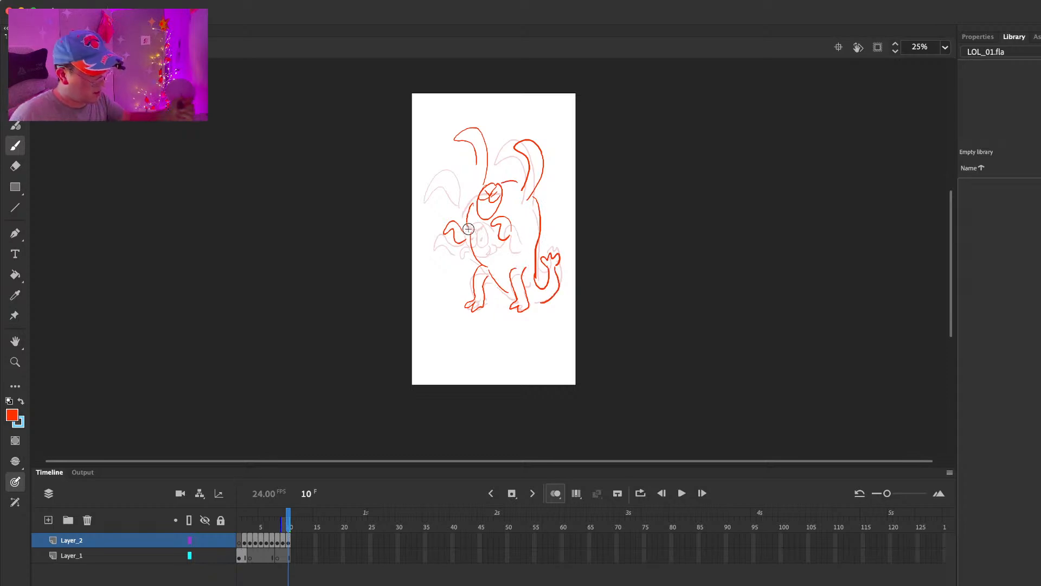
Step: Add a blank keyframe at frame 11 and handwrite a short note across the upper canvas
key(F5)
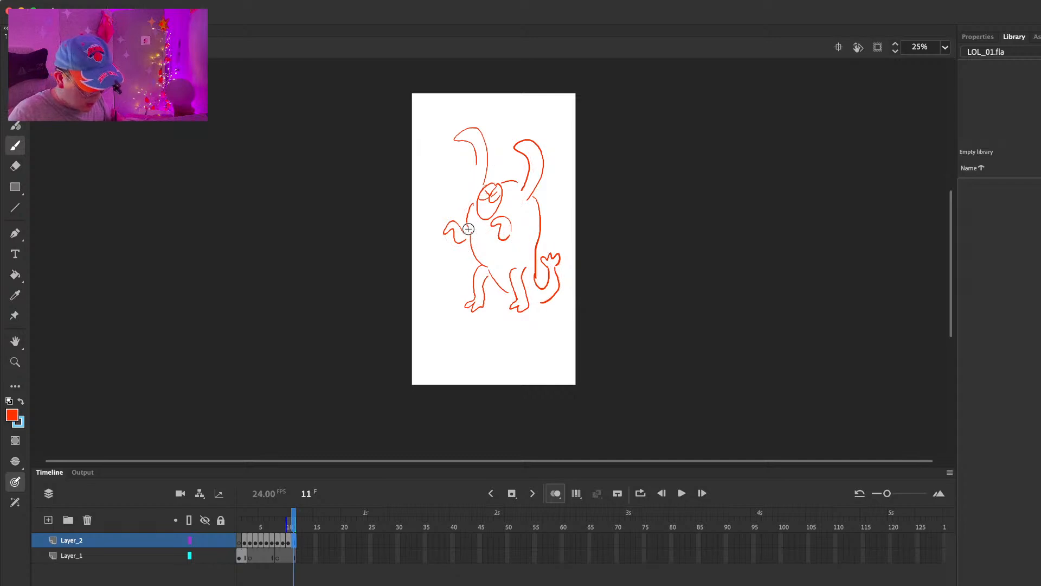
key(F7)
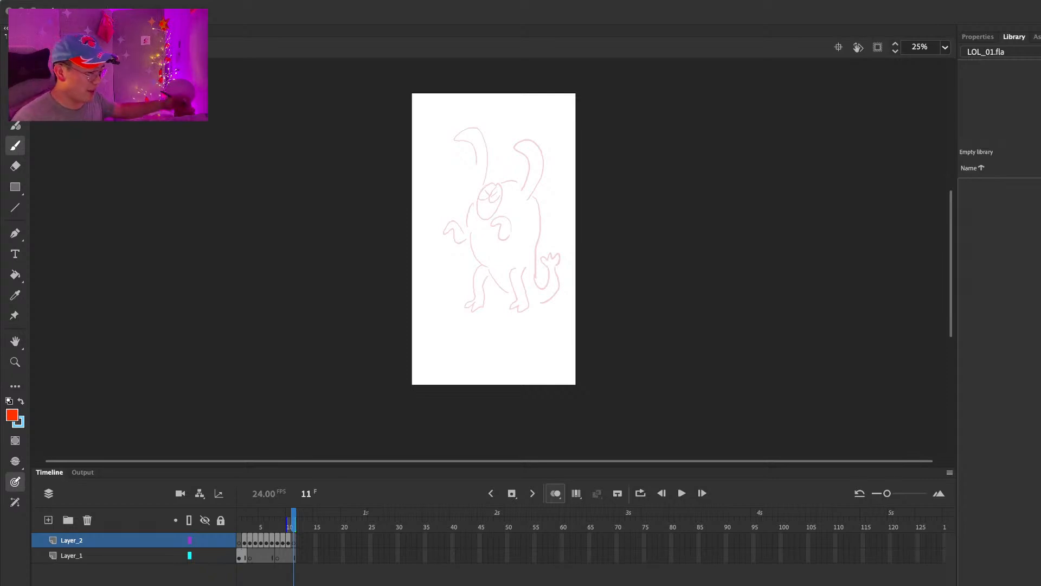
mouse_move(503, 179)
mouse_down()
mouse_move(488, 238)
mouse_move(495, 229)
mouse_up()
mouse_move(454, 174)
mouse_down()
mouse_move(510, 159)
mouse_move(523, 168)
mouse_move(538, 145)
mouse_move(549, 154)
mouse_move(558, 142)
mouse_up()
Step: Flip between the last storyboard frames to check the creature poses and turn off onion skinning
key(comma)
key(comma)
key(comma)
key(comma)
key(comma)
key(comma)
key(comma)
key(comma)
key(comma)
key(comma)
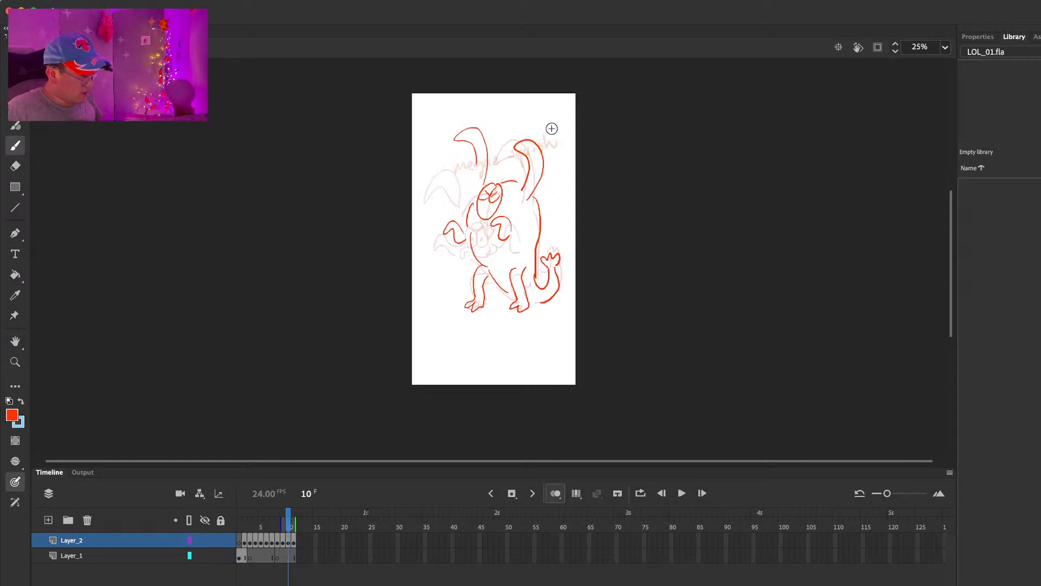
key(period)
key(period)
key(comma)
key(period)
click(555, 493)
click(556, 493)
click(555, 493)
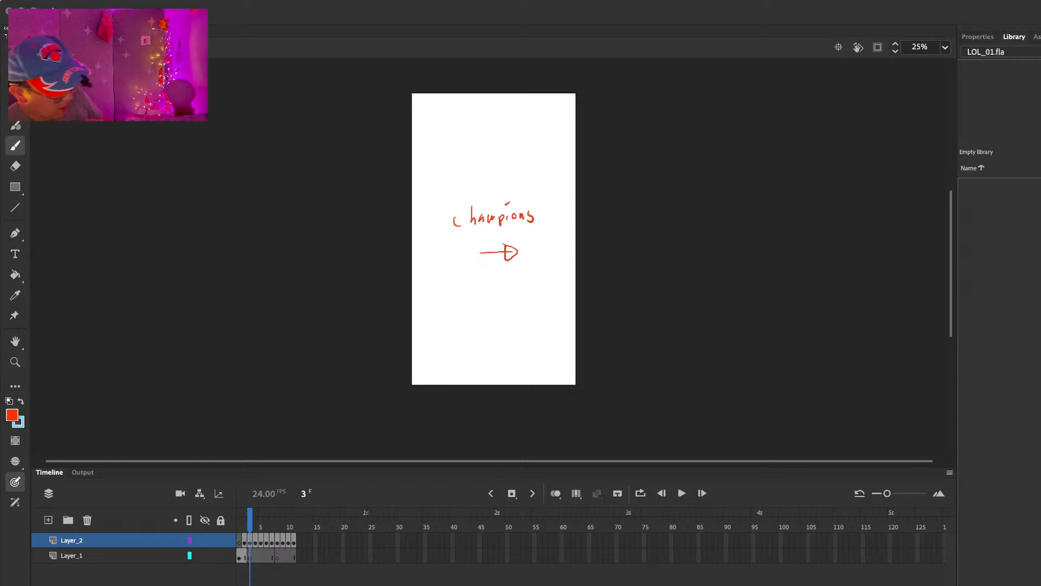
Step: Return to frame 1, lock Layer_1 and Layer_2, show both as outlines and add a new layer above them
click(241, 519)
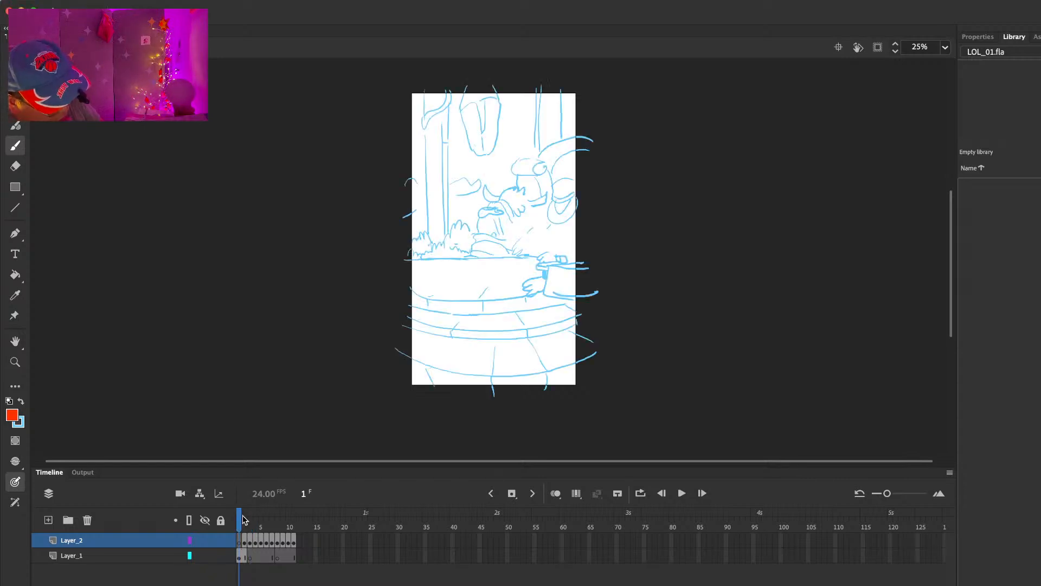
click(221, 540)
click(221, 556)
click(189, 540)
click(190, 555)
click(49, 520)
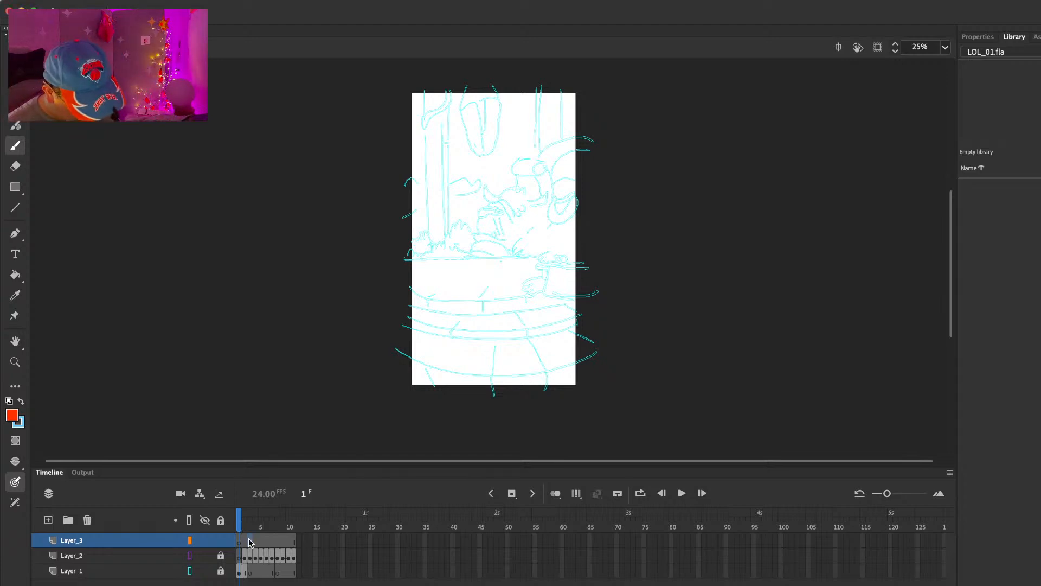
Step: Insert a blank keyframe at frame 3 of Layer_3 and go to frame 2
click(250, 541)
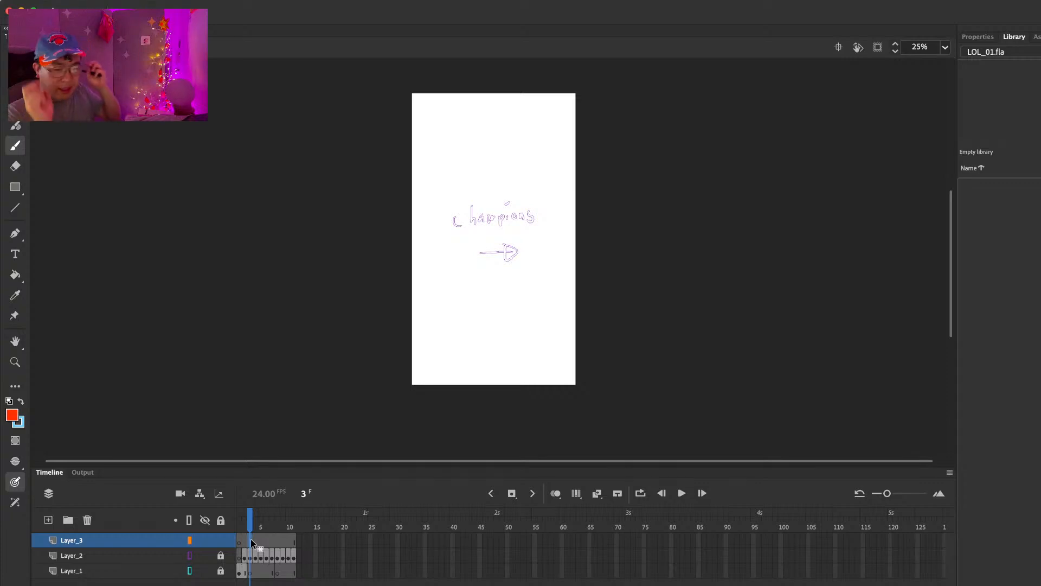
click(240, 526)
click(243, 526)
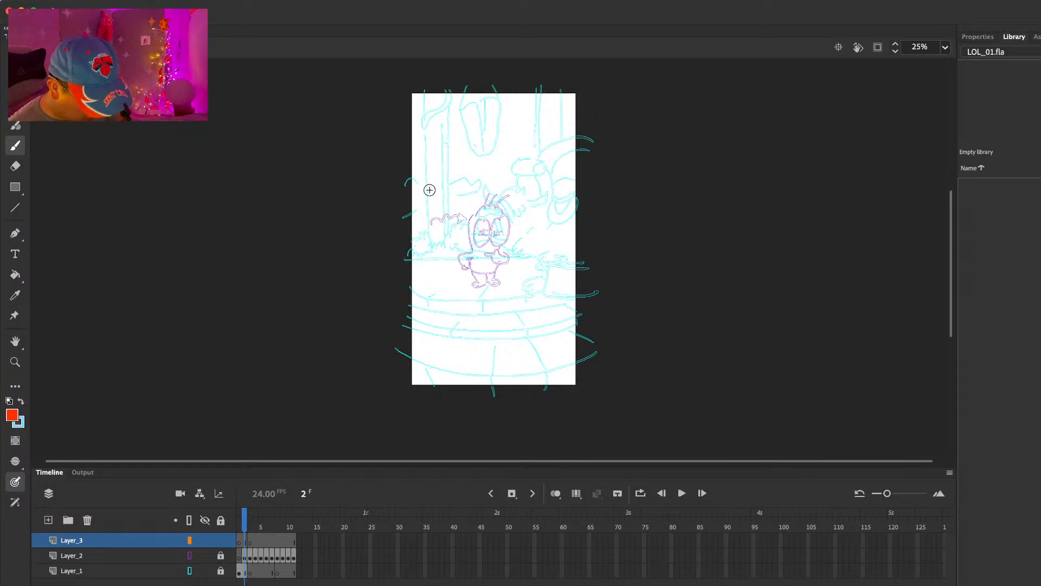
Step: At 50% zoom, draw the character's head with two big eyes, pupils, hair strands and jaw near the canvas's left edge
key(super+1)
key(super+minus)
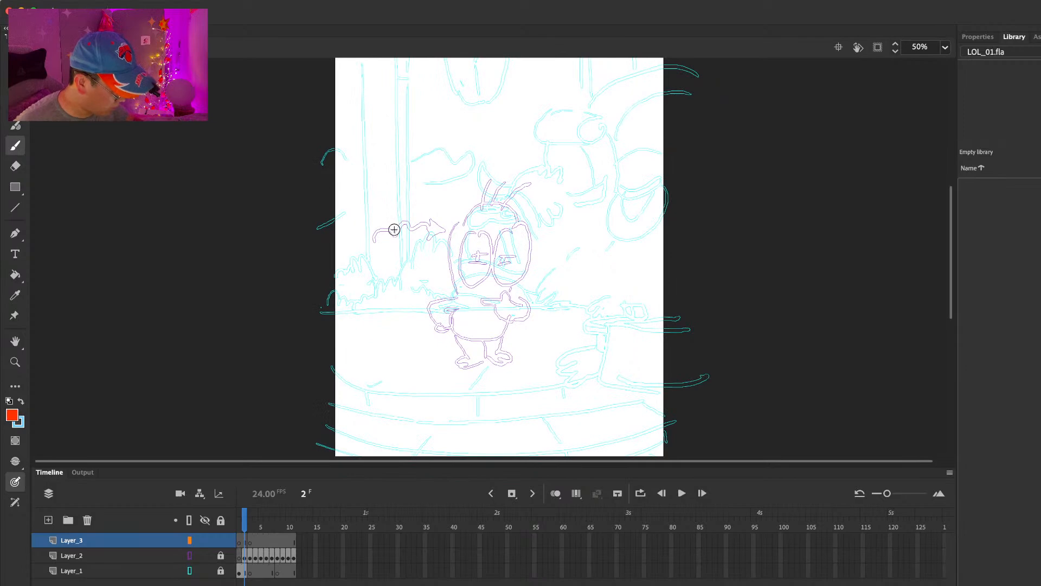
mouse_move(380, 186)
mouse_down()
mouse_move(392, 205)
mouse_move(400, 196)
mouse_move(408, 249)
mouse_up()
click(381, 229)
click(400, 231)
mouse_move(340, 271)
mouse_down()
mouse_move(344, 199)
mouse_move(385, 151)
mouse_up()
mouse_move(389, 172)
mouse_down()
mouse_move(396, 157)
mouse_move(420, 156)
mouse_up()
drag(405, 264, 382, 284)
Step: Draw the character's rear arm and hand below the head, and undo the trial torso and chin strokes
drag(323, 282, 307, 312)
drag(336, 293, 320, 320)
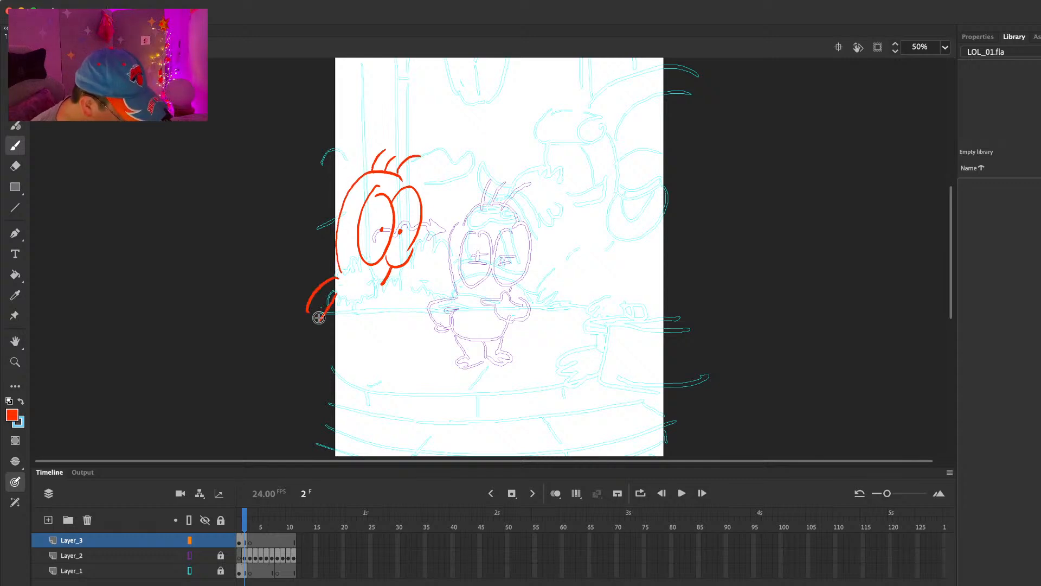
drag(380, 288, 359, 333)
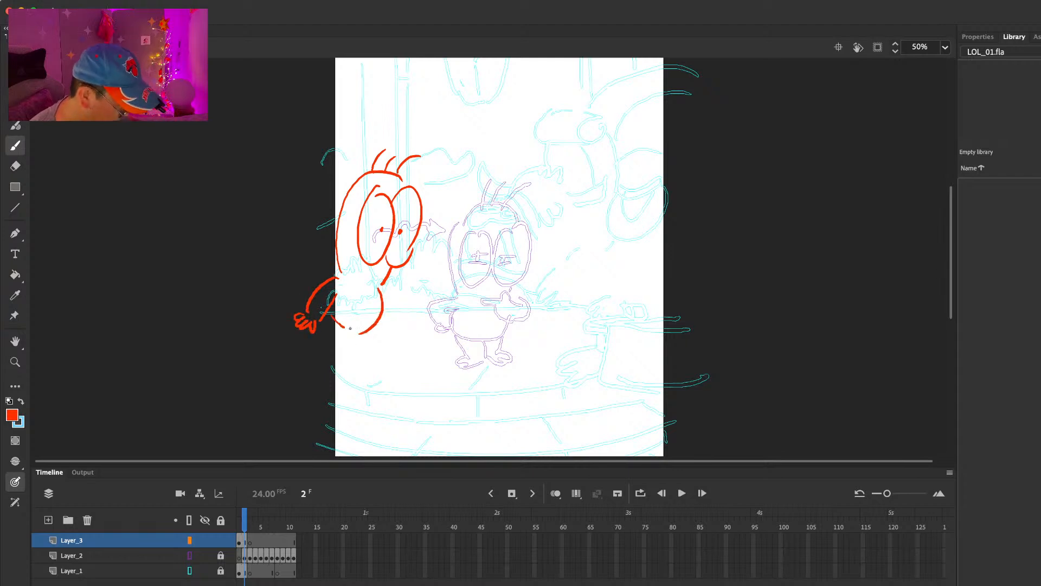
key(super+z)
key(super+z)
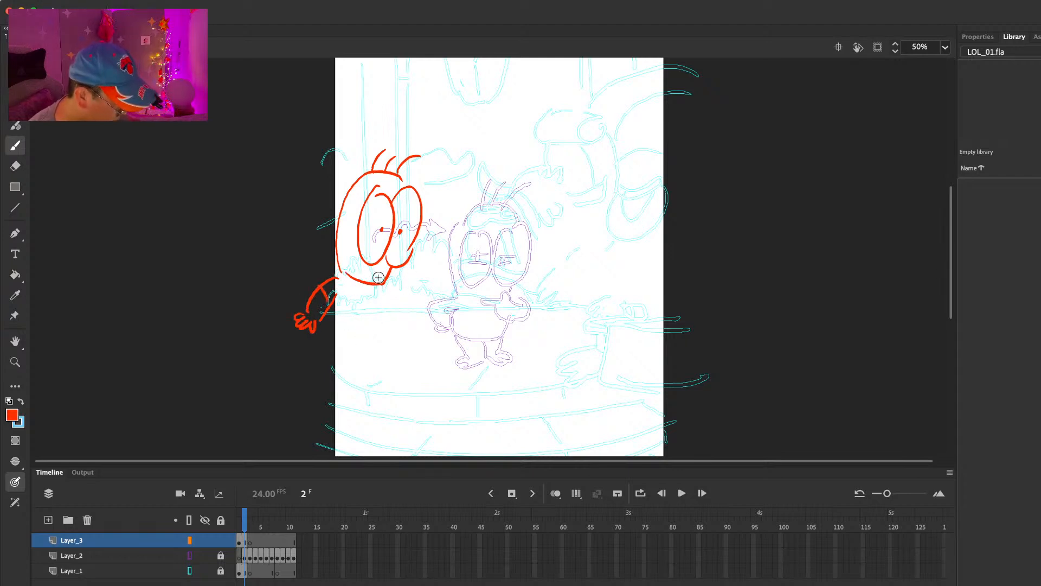
mouse_move(341, 278)
mouse_down()
mouse_move(335, 308)
mouse_move(384, 283)
mouse_move(346, 328)
mouse_move(367, 329)
mouse_up()
key(super+z)
key(super+z)
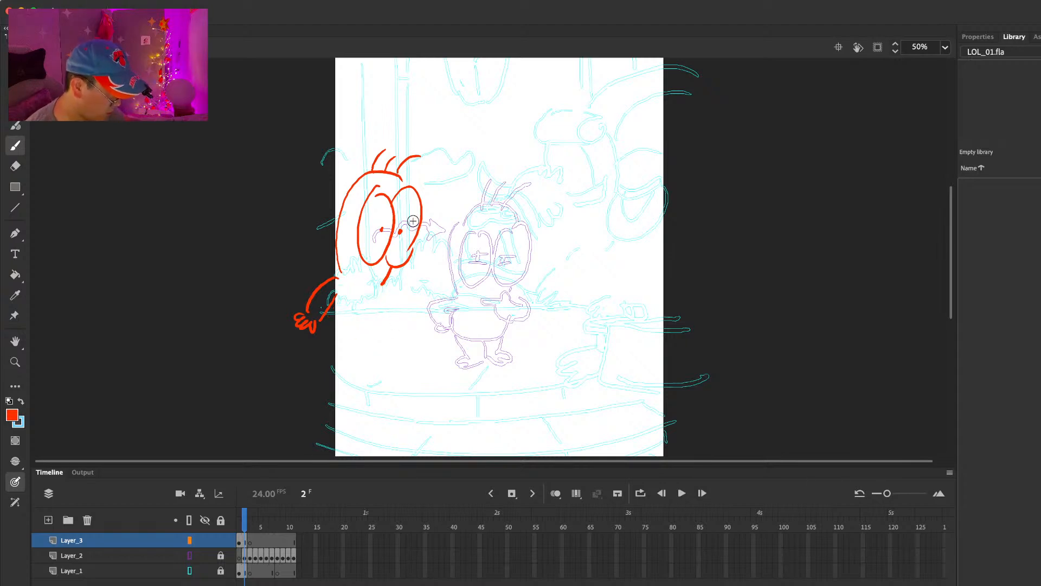
Step: Draw the character's waistline, front arm with its hand, and both legs with feet to complete the first pose
drag(322, 318, 381, 327)
drag(388, 286, 401, 323)
drag(385, 309, 406, 337)
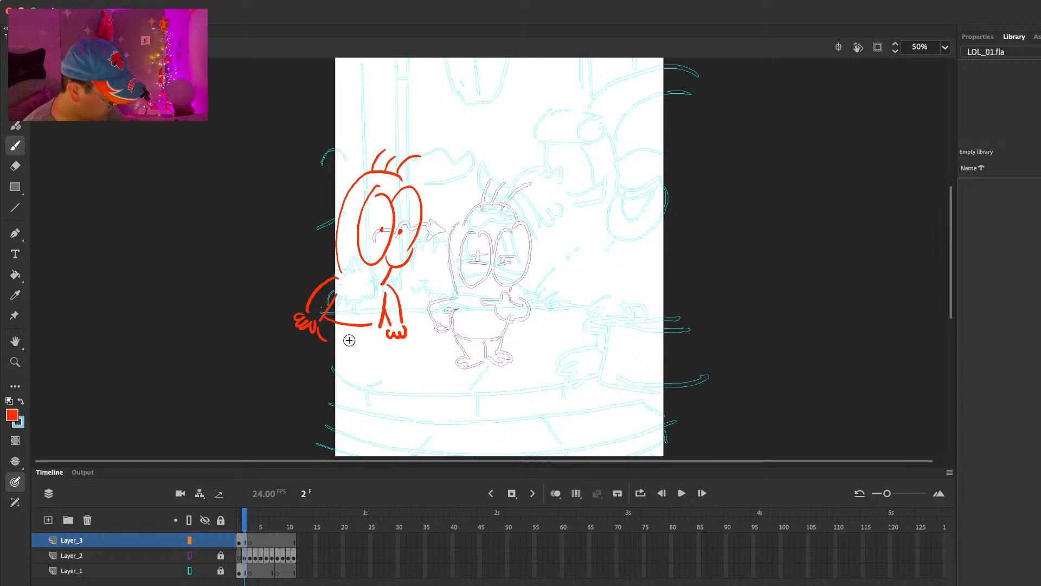
mouse_move(316, 354)
mouse_down()
mouse_move(331, 334)
mouse_move(380, 343)
mouse_move(393, 356)
mouse_move(363, 353)
mouse_up()
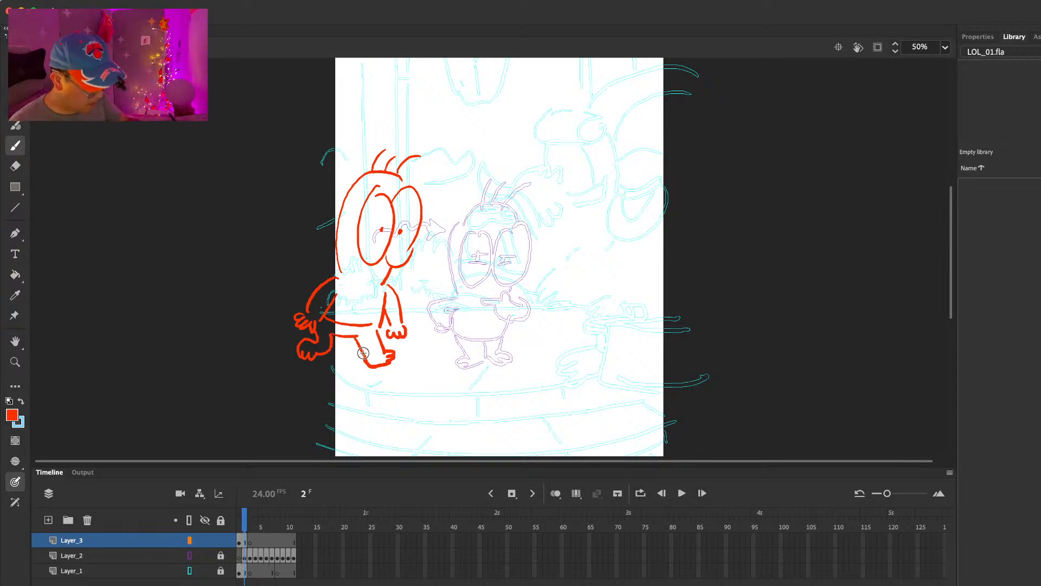
Step: Insert extra frames across all three layers to lengthen the hold at the start of the timeline, and return to frame 1
key(period)
key(period)
key(period)
key(period)
key(period)
key(period)
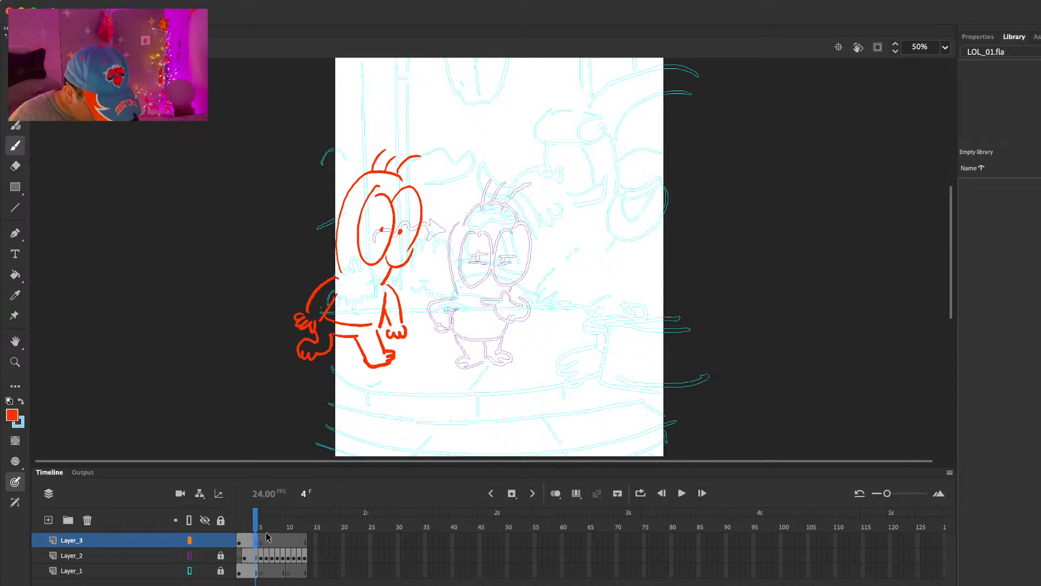
click(245, 542)
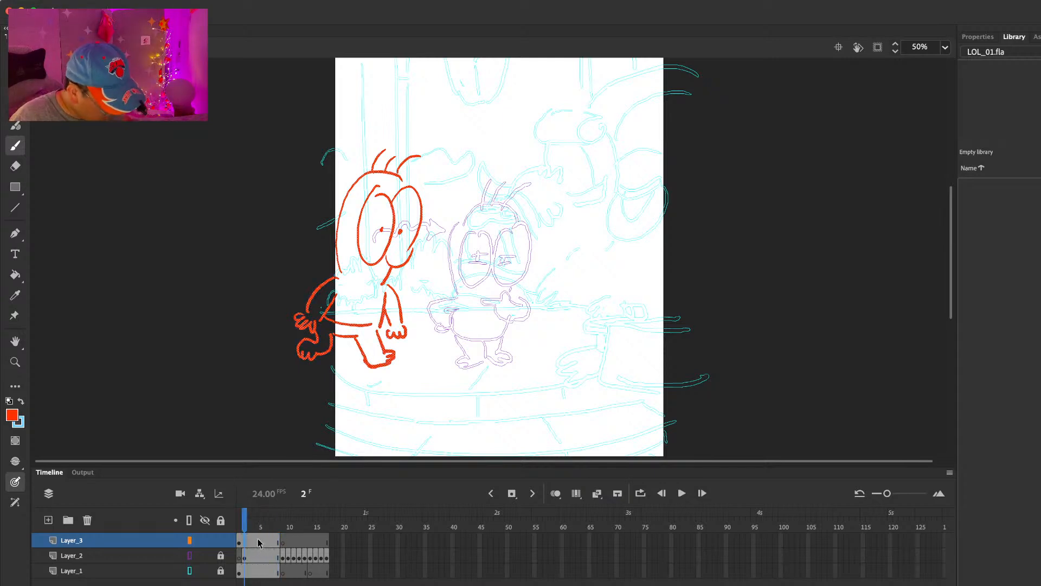
click(239, 524)
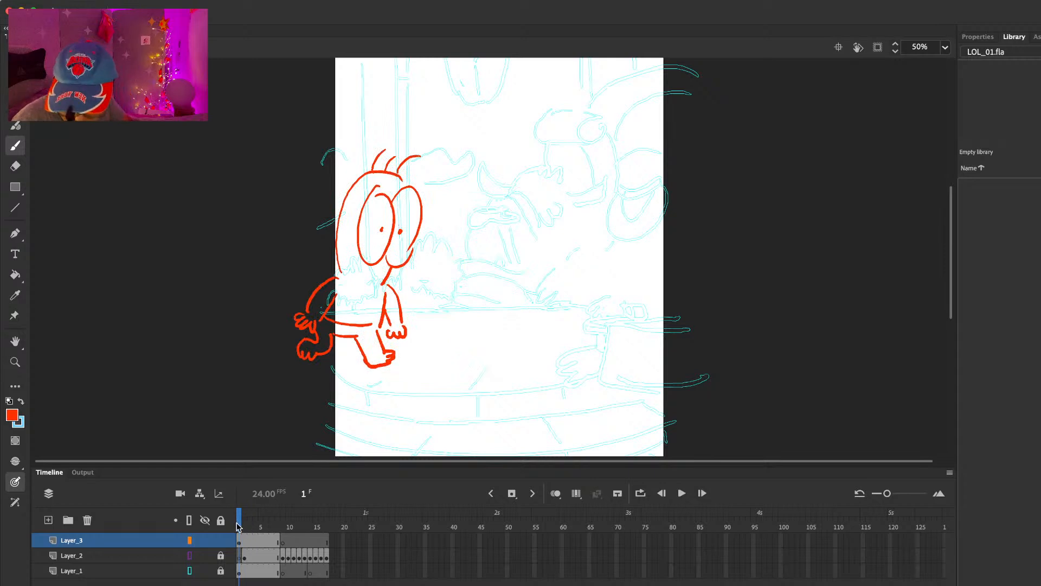
Step: Make the first pose start with a keyframe at frame 5 of Layer_3 and clear frames 1 to 4
drag(239, 525, 262, 534)
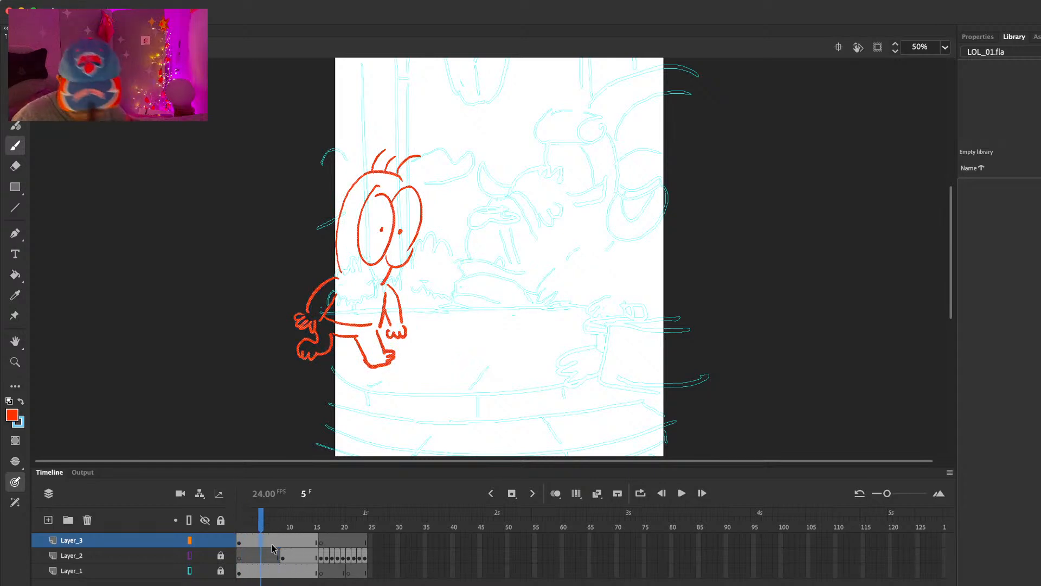
click(252, 543)
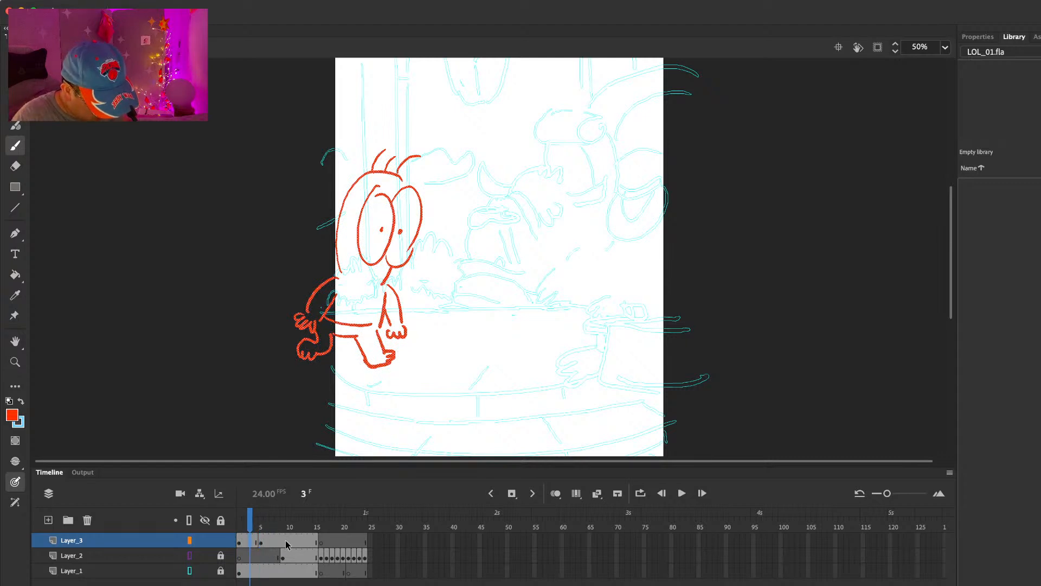
key(Delete)
Step: Extend all layers to frame 29 from frame 5 and insert a blank keyframe at frame 11 of Layer_3
click(262, 540)
click(261, 515)
key(F5)
key(F5)
key(F5)
key(F5)
key(F5)
click(285, 538)
double_click(285, 538)
key(F7)
key(super+z)
click(293, 542)
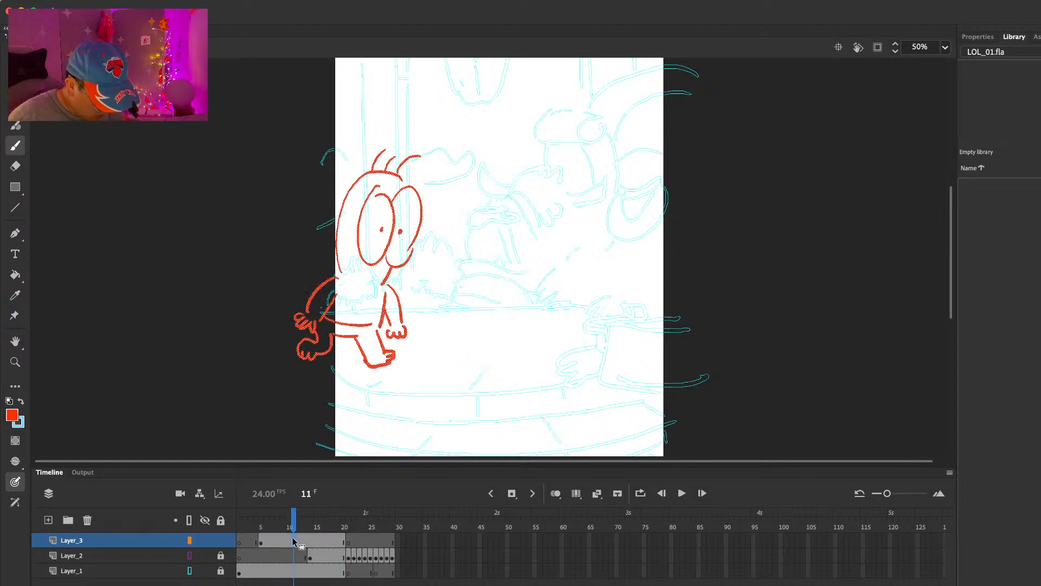
key(F7)
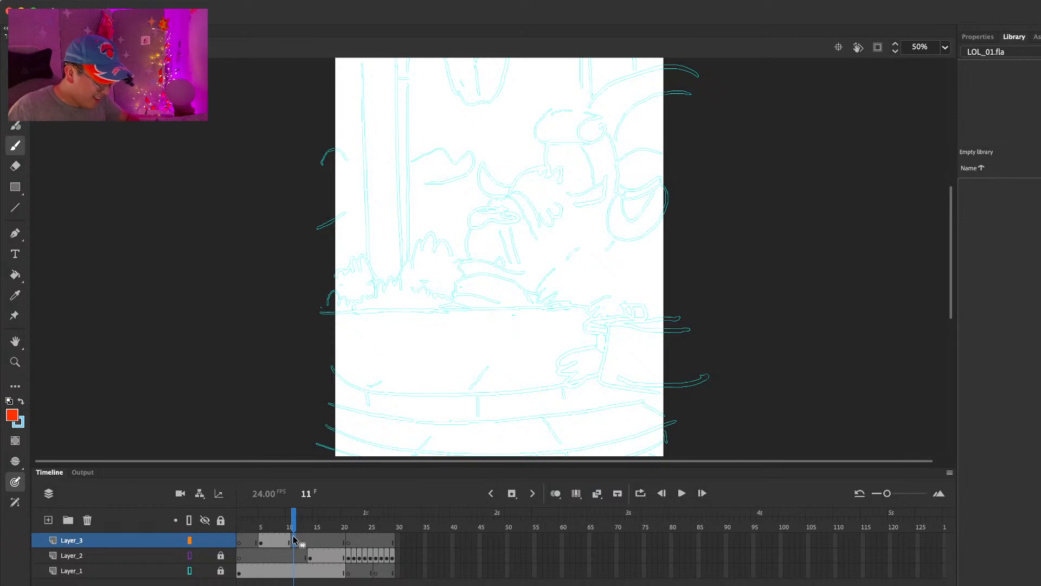
Step: Turn on onion skinning and draw the second pose's head outline and hair at frame 11, shifted toward the canvas center
key(e)
key(comma)
key(period)
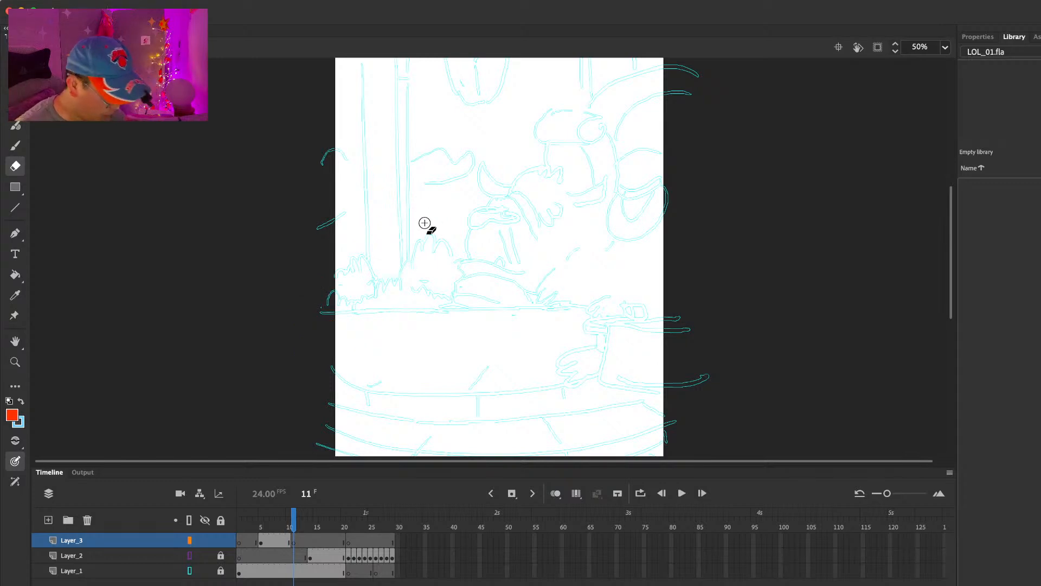
click(556, 494)
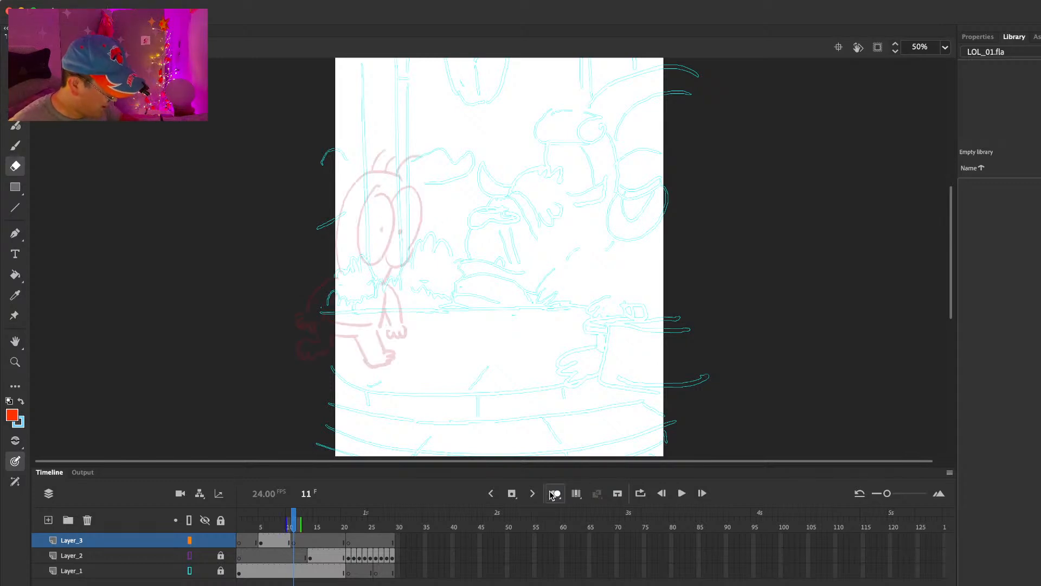
key(b)
mouse_move(417, 206)
mouse_down()
mouse_move(426, 232)
mouse_move(431, 205)
mouse_move(429, 252)
mouse_move(443, 277)
mouse_move(425, 243)
mouse_move(435, 177)
mouse_move(369, 281)
mouse_move(415, 293)
mouse_up()
key(super+z)
key(comma)
key(period)
key(e)
mouse_move(444, 190)
mouse_down()
mouse_move(408, 178)
mouse_move(387, 194)
mouse_move(445, 203)
mouse_move(426, 154)
mouse_move(442, 162)
mouse_up()
key(b)
drag(442, 186, 463, 174)
key(e)
mouse_move(373, 227)
mouse_down()
mouse_move(384, 198)
mouse_move(368, 282)
mouse_up()
key(b)
drag(403, 189, 374, 278)
Step: Draw and clean up the second pose's two large eyes and pupils, comparing them with the previous pose
key(comma)
key(period)
key(e)
key(b)
drag(425, 242, 417, 239)
key(e)
mouse_move(445, 242)
mouse_down()
mouse_move(431, 276)
mouse_move(459, 255)
mouse_up()
key(b)
key(e)
key(b)
drag(465, 216, 452, 265)
key(comma)
key(period)
key(e)
drag(464, 212, 459, 253)
key(b)
mouse_move(460, 212)
mouse_down()
mouse_move(456, 233)
mouse_move(457, 211)
mouse_up()
key(e)
key(b)
key(comma)
key(period)
Step: Draw both arms with hands and the sides of the torso under the second pose's head
mouse_move(373, 281)
mouse_down()
mouse_move(337, 299)
mouse_move(350, 307)
mouse_up()
drag(416, 292, 437, 323)
drag(407, 305, 435, 321)
mouse_move(433, 325)
mouse_down()
mouse_move(446, 318)
mouse_move(406, 334)
mouse_up()
drag(360, 307, 353, 328)
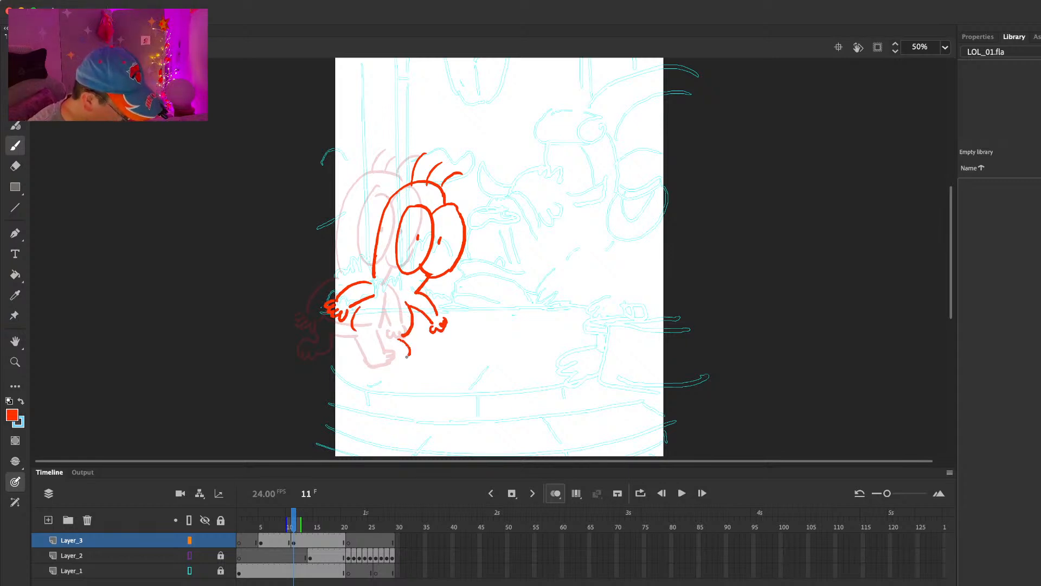
Step: Draw the second pose's waistline and both bent legs with feet, erasing stray strokes
mouse_move(400, 353)
mouse_down()
mouse_move(402, 369)
mouse_move(373, 350)
mouse_move(400, 333)
mouse_up()
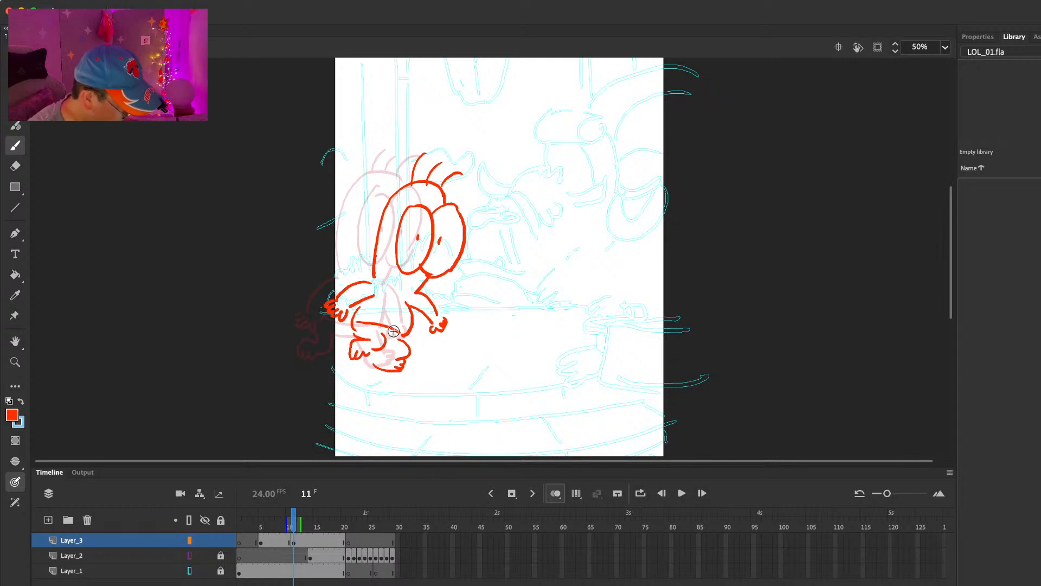
key(.)
key(e)
key(b)
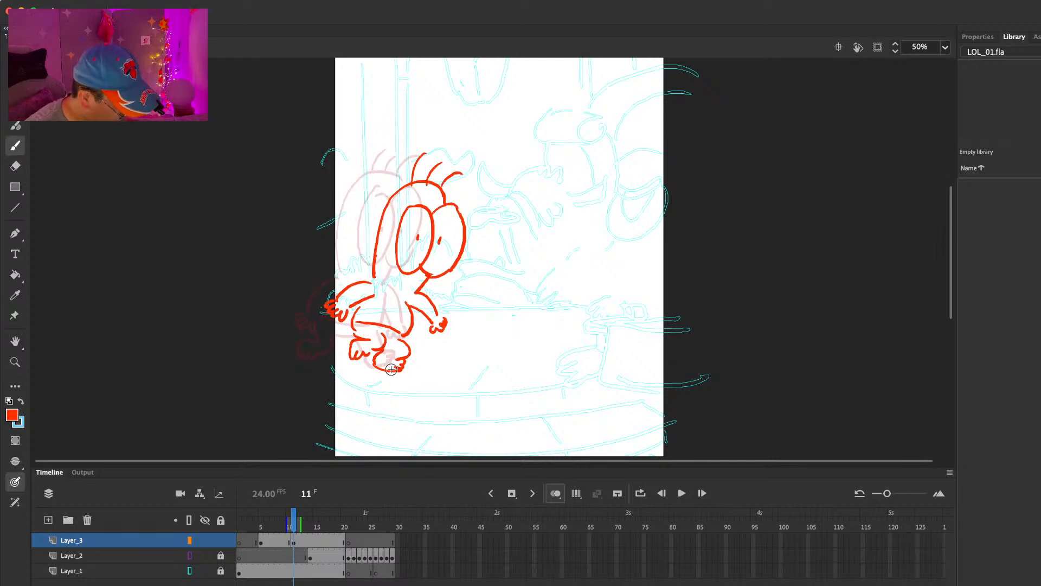
key(e)
key(b)
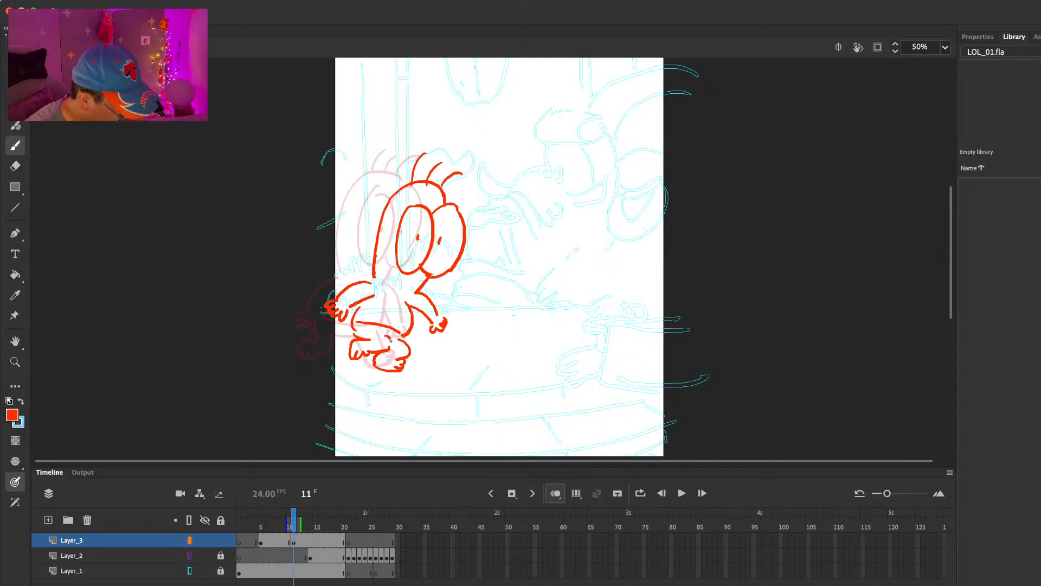
key(.)
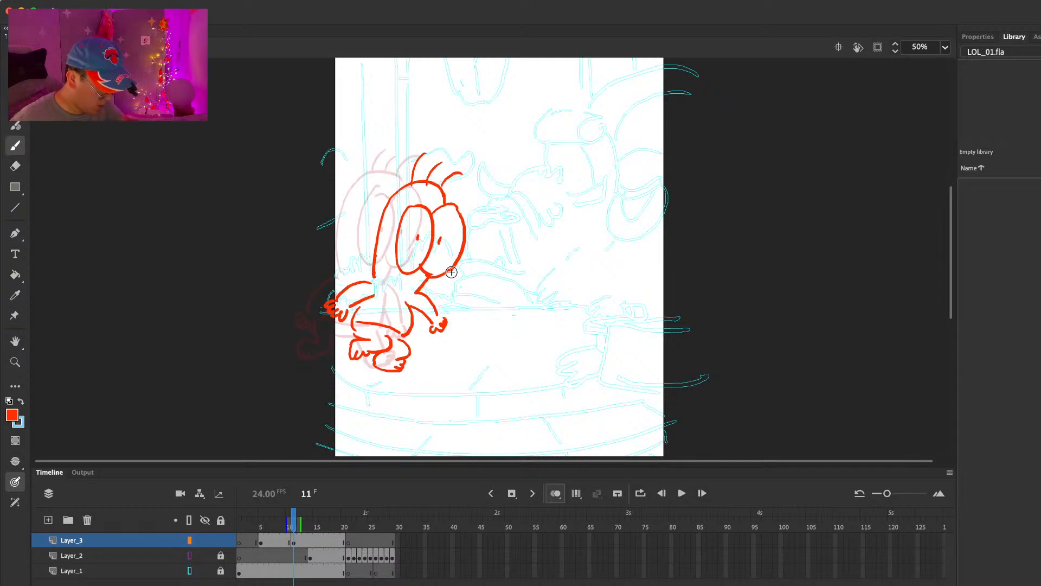
Step: Hold the second pose for six more frames and insert a blank keyframe at frame 17 of Layer_3
key(F5)
key(F5)
key(F5)
key(F5)
key(F5)
key(F5)
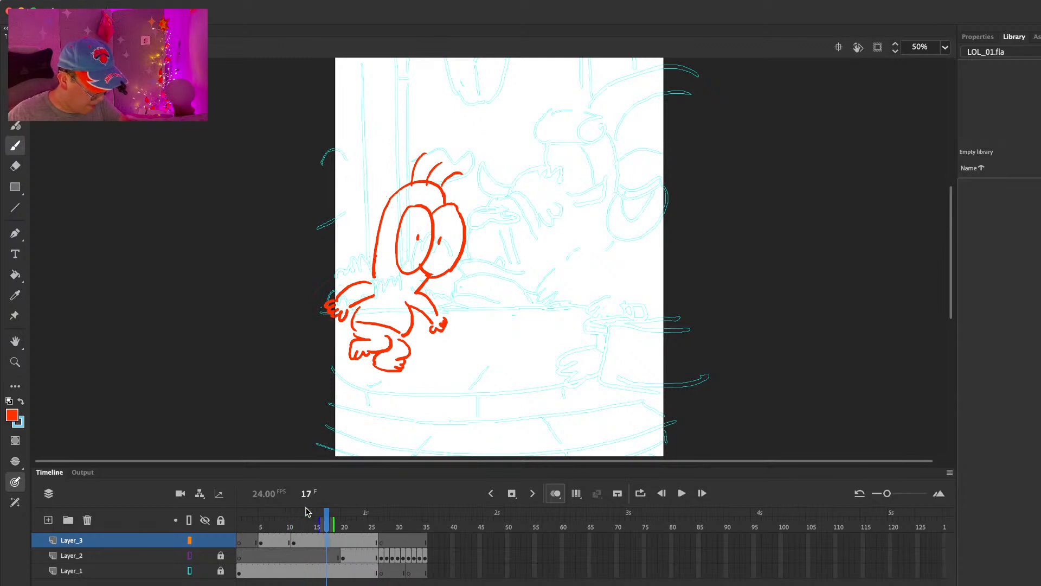
key(F7)
Step: Draw the third pose's forward-striding front leg, rounded torso and rear leg, redoing the front leg's upper line
drag(403, 337, 431, 368)
drag(420, 328, 443, 360)
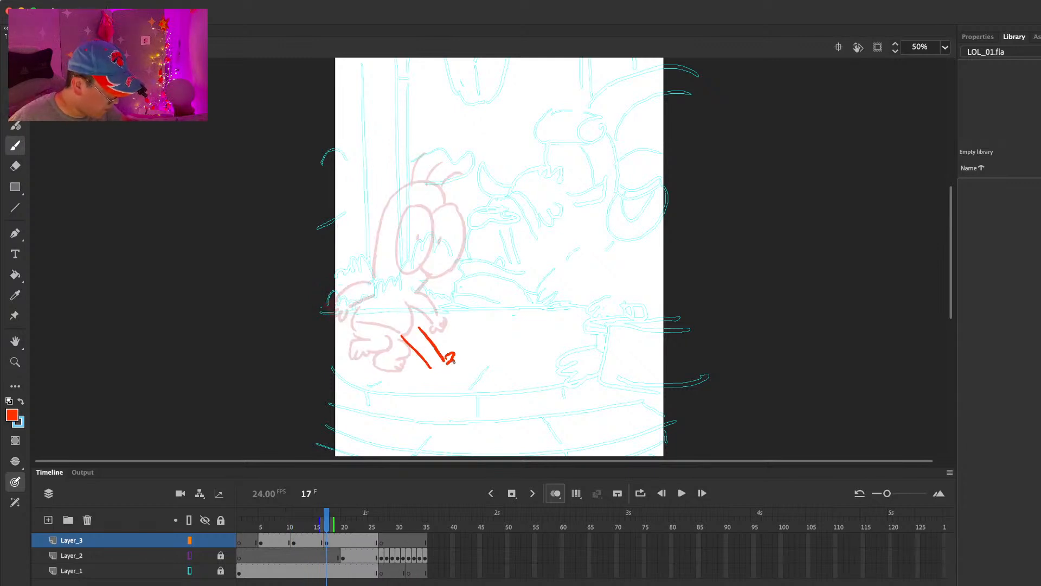
key(super+z)
key(super+z)
drag(417, 321, 441, 349)
key(super+z)
drag(400, 299, 387, 341)
mouse_move(436, 297)
mouse_down()
mouse_move(434, 330)
mouse_move(374, 358)
mouse_up()
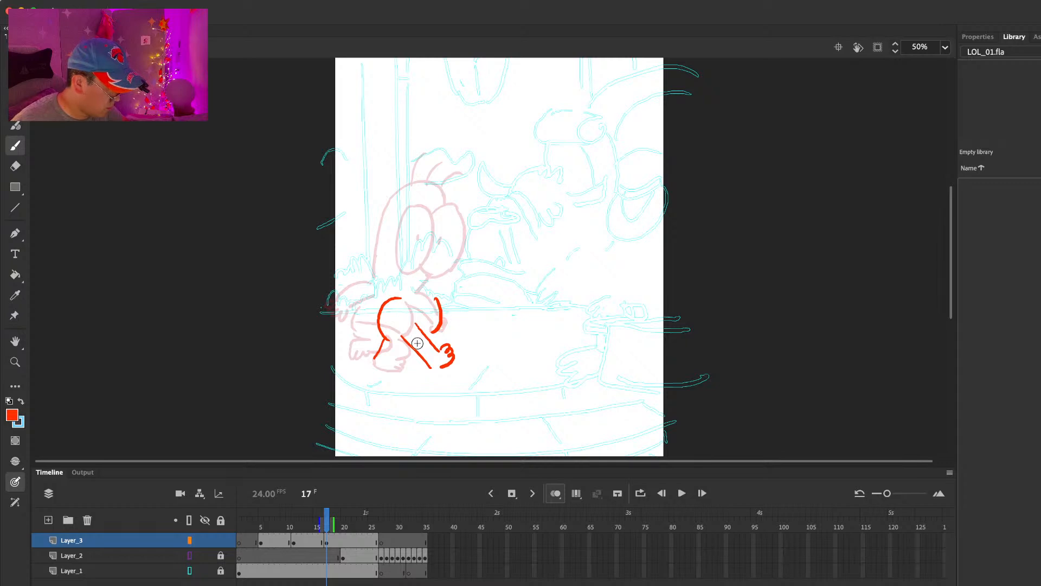
Step: Draw the third pose's rear arm swinging back and front arm reaching forward, both with hands
drag(407, 274, 369, 293)
drag(413, 288, 373, 311)
drag(451, 280, 469, 299)
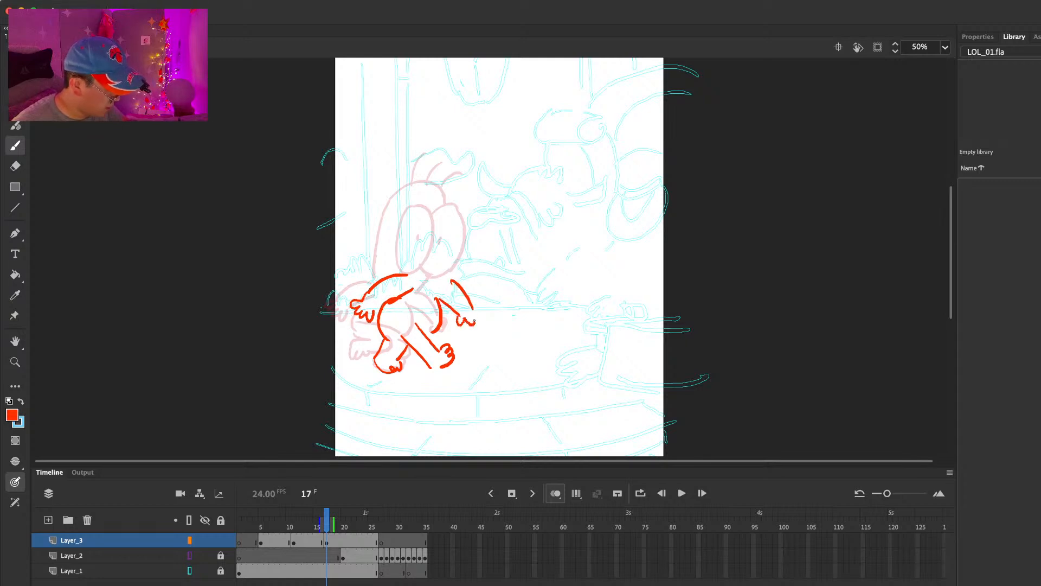
Step: Draw the third pose's head outline and two eyes with the near pupil, erasing overlapping lines
mouse_move(407, 266)
mouse_down()
mouse_move(412, 187)
mouse_move(460, 163)
mouse_move(467, 255)
mouse_move(458, 277)
mouse_up()
click(448, 219)
mouse_move(449, 195)
mouse_down()
mouse_move(491, 214)
mouse_move(472, 254)
mouse_up()
key(e)
key(b)
drag(484, 195, 465, 209)
mouse_move(463, 249)
mouse_down()
mouse_move(491, 244)
mouse_move(492, 227)
mouse_move(468, 222)
mouse_up()
key(e)
drag(461, 256, 492, 239)
Step: Refine the third pose's far eye and pupil, and add curved hair strands on top of the head
key(b)
key(e)
click(468, 231)
key(b)
key(e)
key(b)
drag(482, 195, 492, 230)
key(comma)
key(period)
mouse_move(444, 161)
mouse_down()
mouse_move(459, 135)
mouse_move(507, 164)
mouse_up()
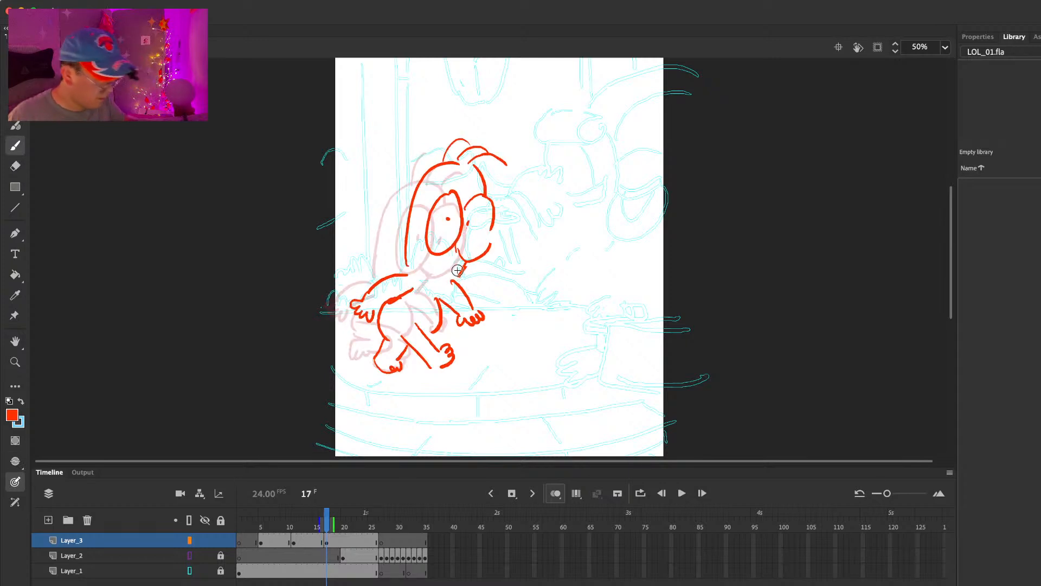
Step: Draw the third pose's jaw line down to the front shoulder and a waistline across the torso
drag(461, 272, 447, 292)
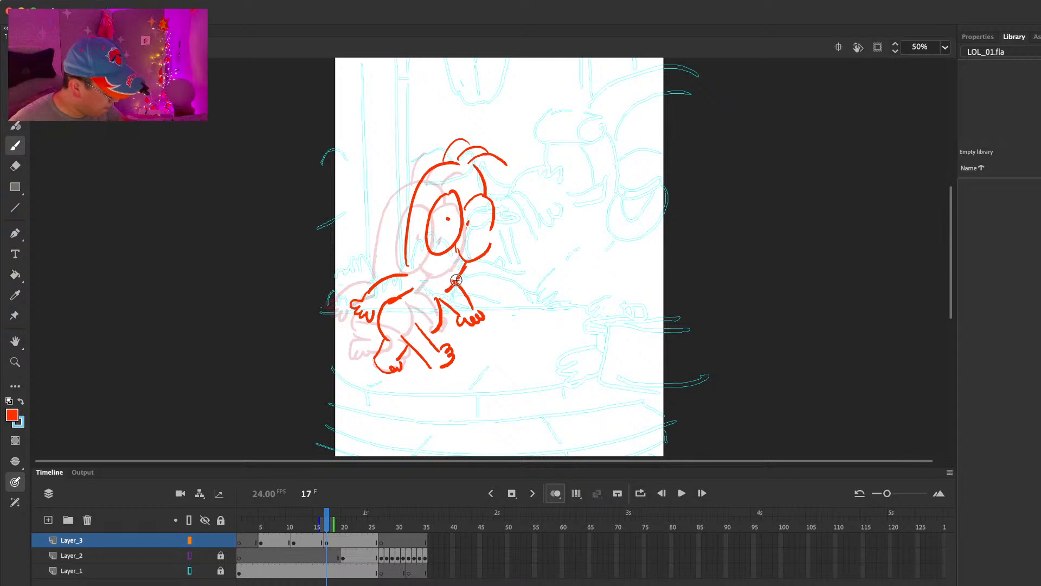
key(e)
key(.)
key(b)
drag(383, 319, 445, 317)
key(super+z)
drag(383, 322, 437, 320)
key(.)
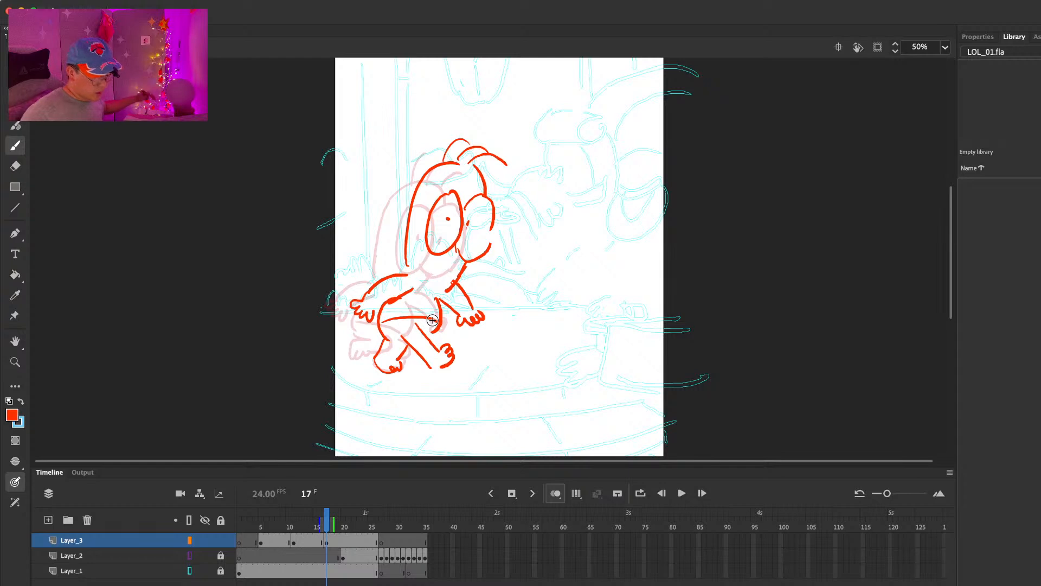
Step: Extend the third pose, insert a blank keyframe at frame 23 of Layer_3, and undo a trial leg stroke
drag(328, 522, 359, 540)
key(F7)
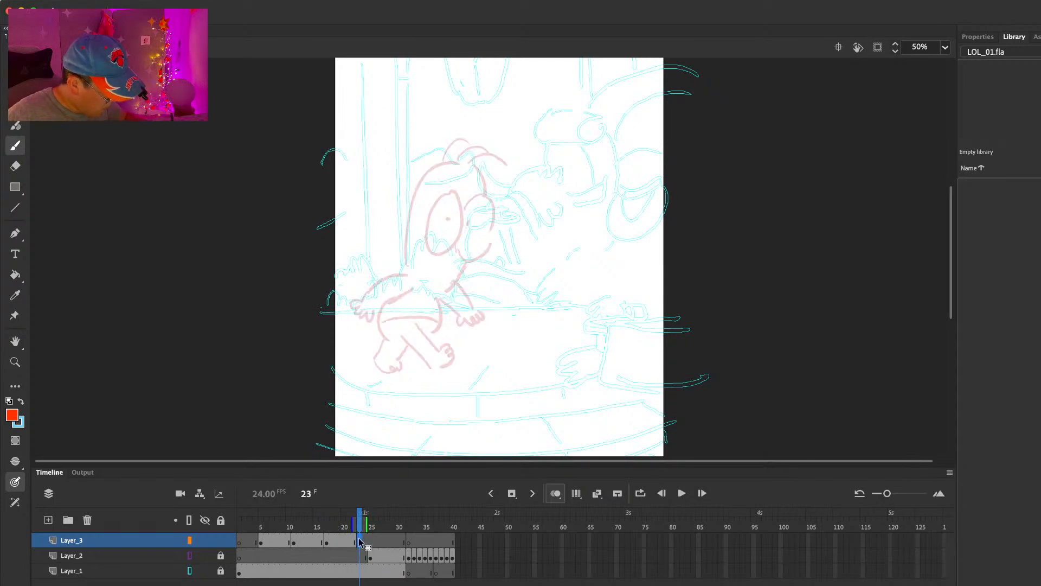
drag(471, 326, 457, 355)
key(ctrl+z)
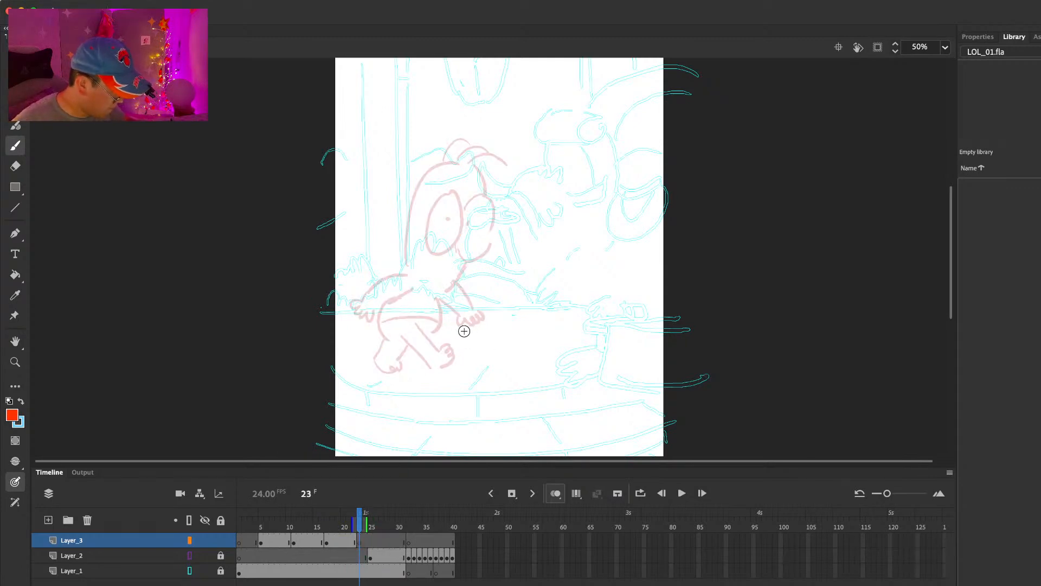
Step: Step through the frames from the start of the timeline to frame 23 to examine the walk poses in sequence
drag(278, 525, 236, 545)
key(period)
key(period)
key(period)
key(period)
key(period)
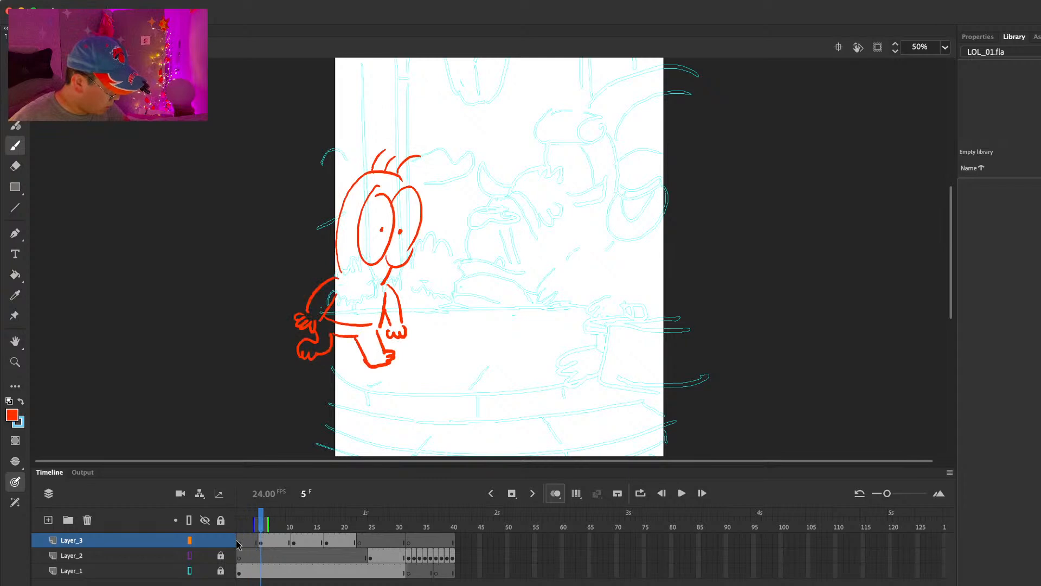
key(period)
key(period)
key(period)
key(period)
key(period)
key(period)
key(period)
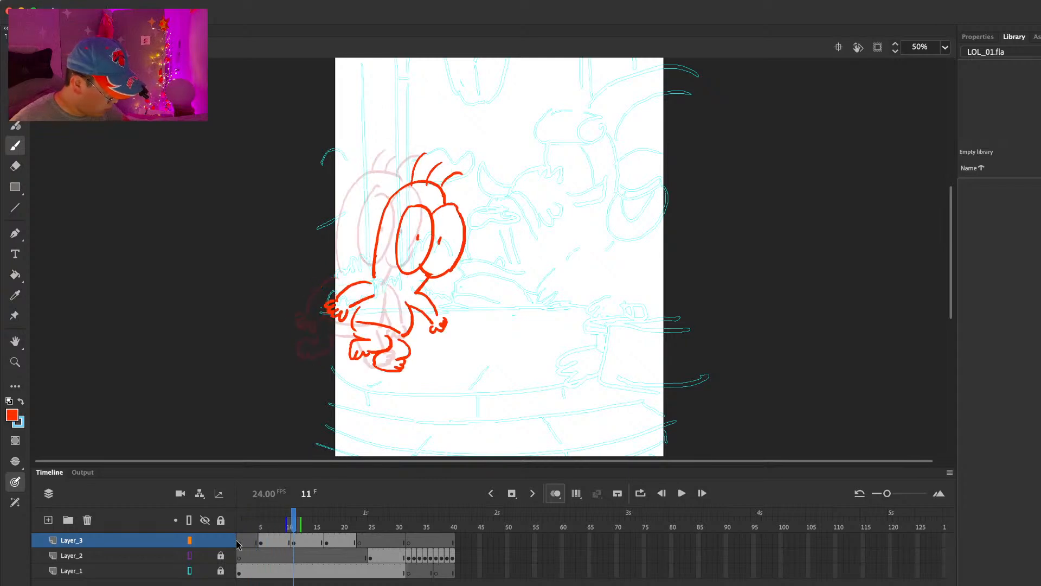
key(period)
key(period)
key(period)
key(period)
key(period)
key(period)
key(period)
key(period)
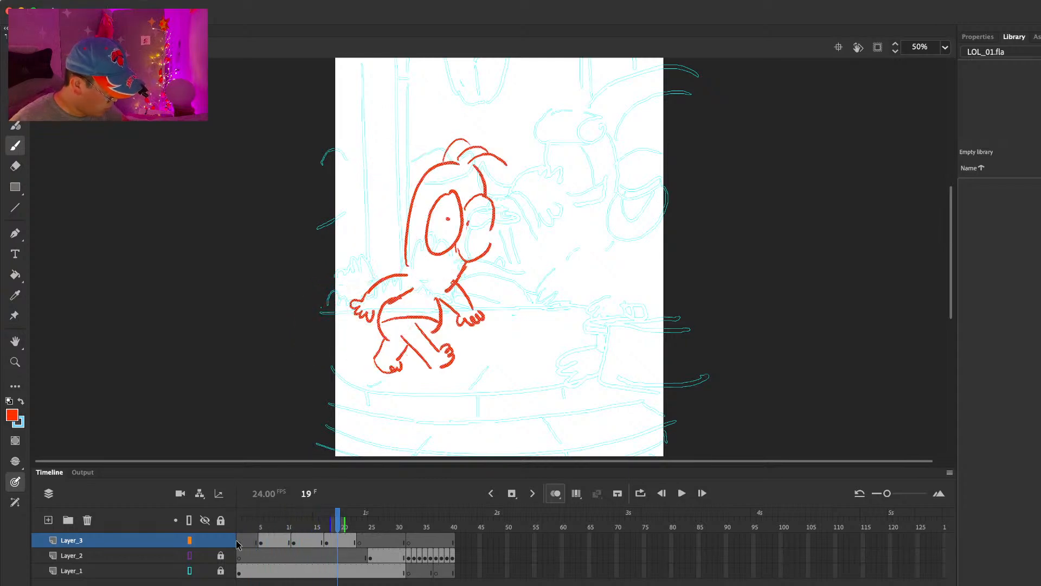
key(period)
key(period)
Step: Draw the fourth pose's leading leg and toed foot at frame 23 of Layer_3, comparing it with the earlier frames
mouse_move(448, 330)
mouse_down()
mouse_move(450, 355)
mouse_move(430, 357)
mouse_up()
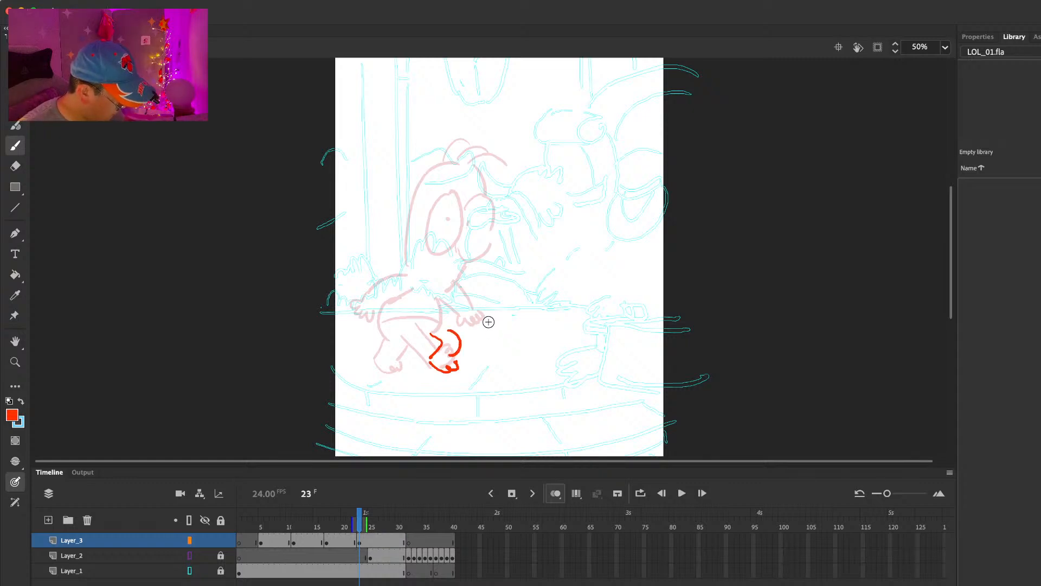
key(ctrl+z)
key(comma)
key(comma)
key(comma)
key(comma)
key(comma)
key(comma)
key(comma)
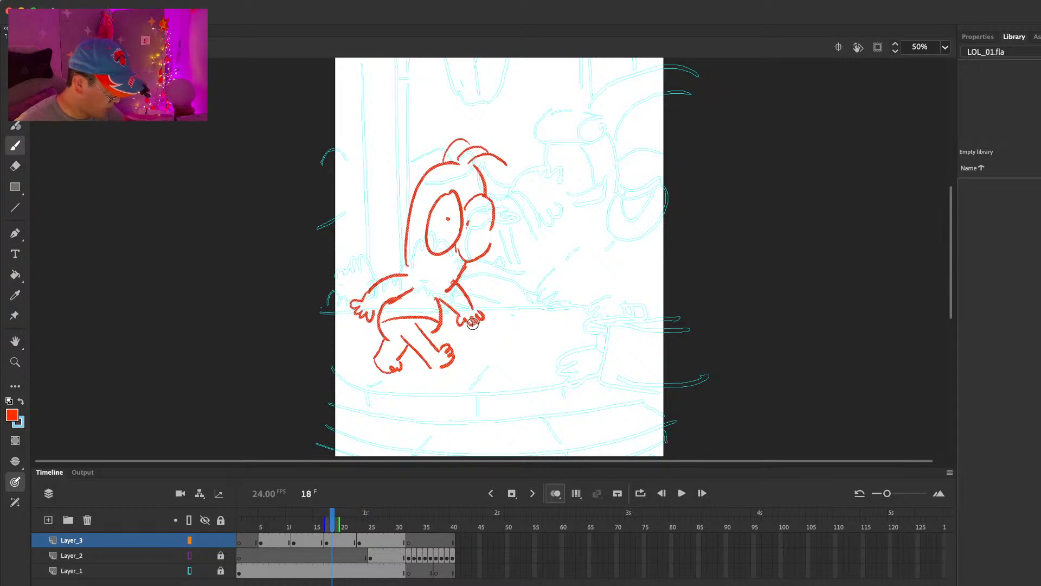
key(period)
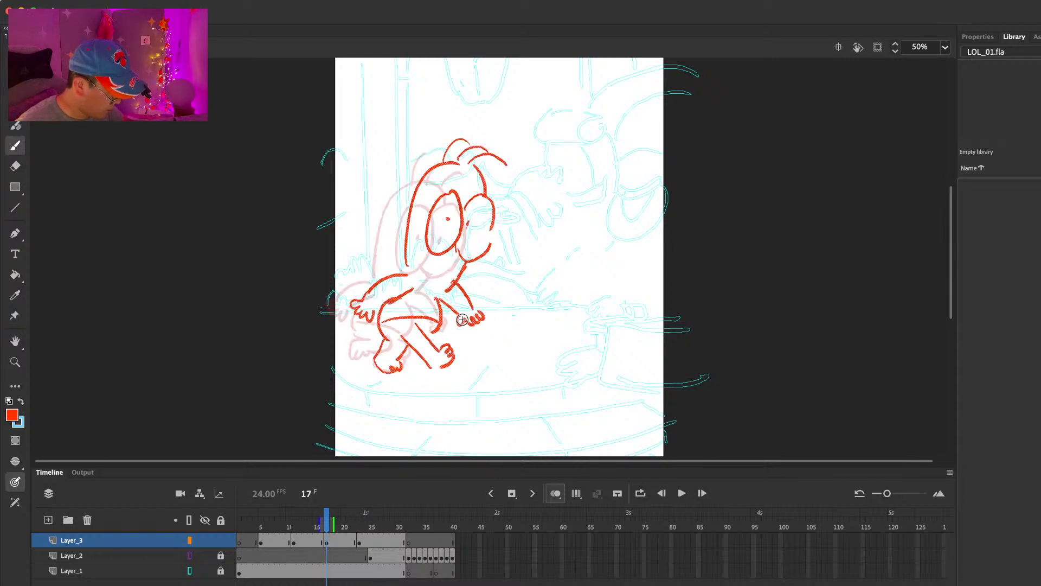
key(period)
key(period)
key(period)
key(period)
key(period)
key(period)
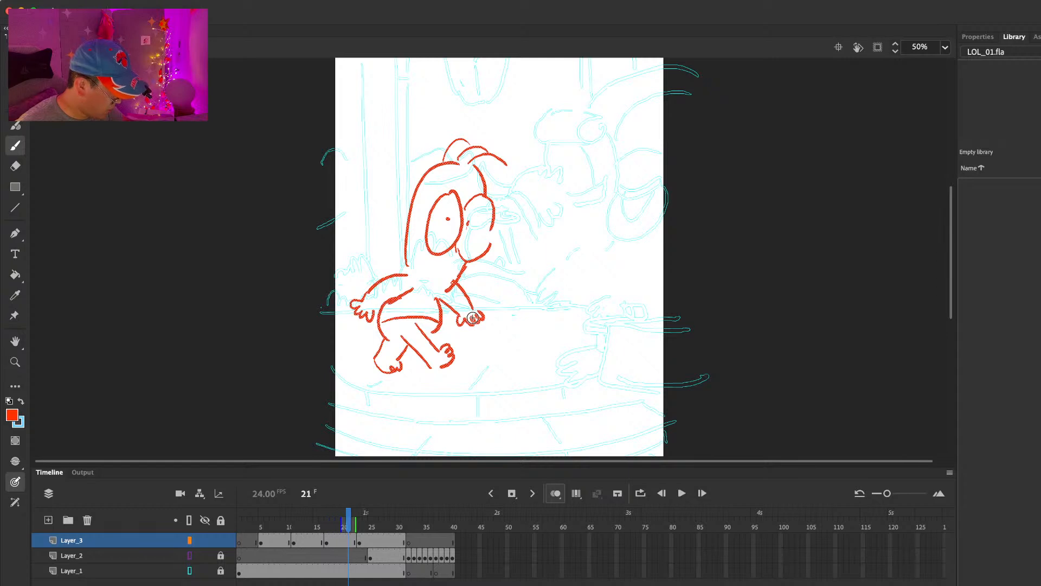
key(period)
key(comma)
Step: Draw the fourth pose's rear leg, both sides of the torso, and two outstretched arms with hands
mouse_move(472, 330)
mouse_down()
mouse_move(481, 341)
mouse_move(463, 351)
mouse_up()
drag(418, 297, 426, 336)
drag(478, 304, 477, 329)
mouse_move(388, 305)
mouse_down()
mouse_move(429, 286)
mouse_move(393, 325)
mouse_up()
drag(484, 294, 511, 310)
Step: Draw the fourth pose's tall rounded head outline, redoing rejected strokes, and add the near oval eye
mouse_move(463, 170)
mouse_down()
mouse_move(423, 279)
mouse_move(501, 278)
mouse_up()
key(super+z)
key(super+z)
mouse_move(473, 174)
mouse_down()
mouse_move(426, 281)
mouse_move(516, 255)
mouse_move(487, 286)
mouse_up()
key(super+z)
drag(474, 202, 473, 259)
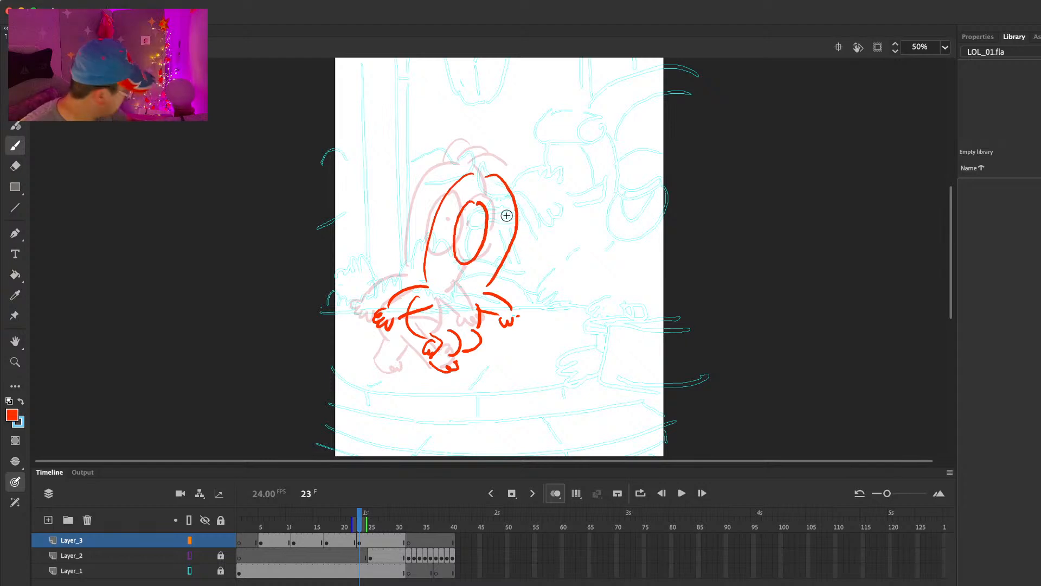
Step: Erase the head line where the far eye overlaps it, and draw the far eye, pupils and three hair strands
key(e)
mouse_move(518, 217)
mouse_down()
mouse_move(504, 261)
mouse_move(488, 219)
mouse_up()
key(b)
drag(483, 253, 495, 271)
drag(508, 206, 496, 271)
click(478, 233)
mouse_move(469, 175)
mouse_down()
mouse_move(476, 153)
mouse_move(523, 166)
mouse_up()
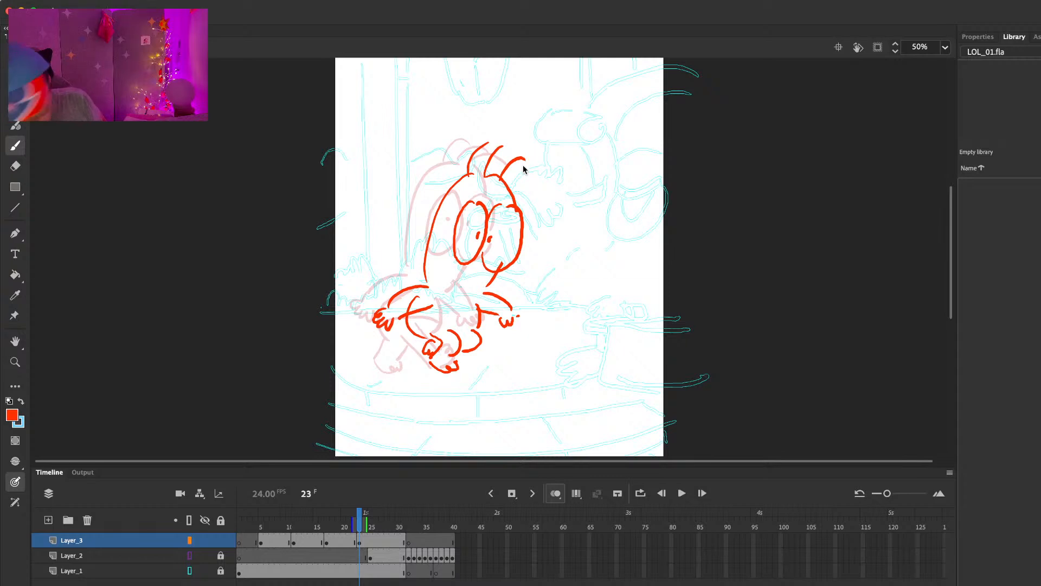
Step: Erase and redraw the fourth pose's jaw line down to the shoulder, and finish the fingers of the front hand
key(e)
mouse_move(498, 264)
mouse_down()
mouse_move(476, 293)
mouse_move(514, 319)
mouse_up()
key(b)
key(e)
key(b)
key(e)
key(b)
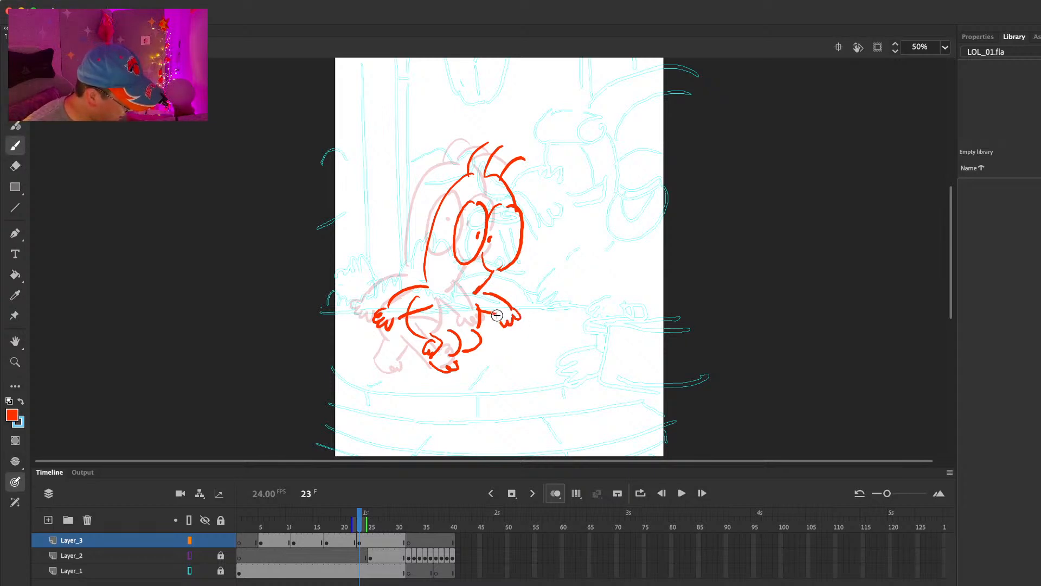
Step: Clean up where the fourth pose's arm and torso overlap, checking against the previous pose, and draw a waistline across the torso
key(comma)
key(period)
key(comma)
key(period)
key(e)
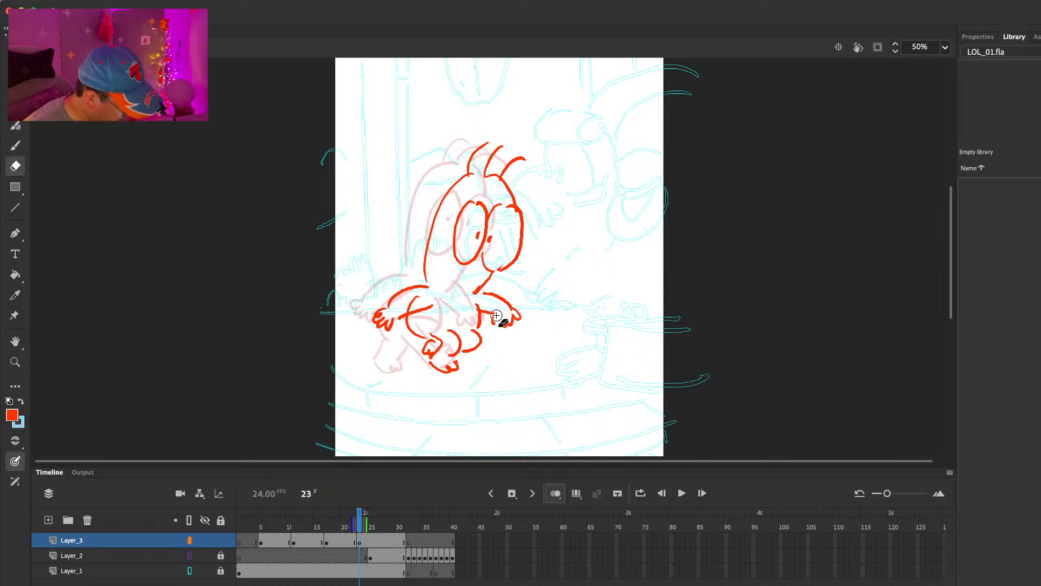
key(b)
key(comma)
key(period)
key(e)
key(b)
key(comma)
key(period)
drag(407, 321, 473, 325)
Step: Extend the fourth pose and insert a blank keyframe at frame 29 of Layer_3
key(comma)
key(period)
key(period)
key(period)
key(comma)
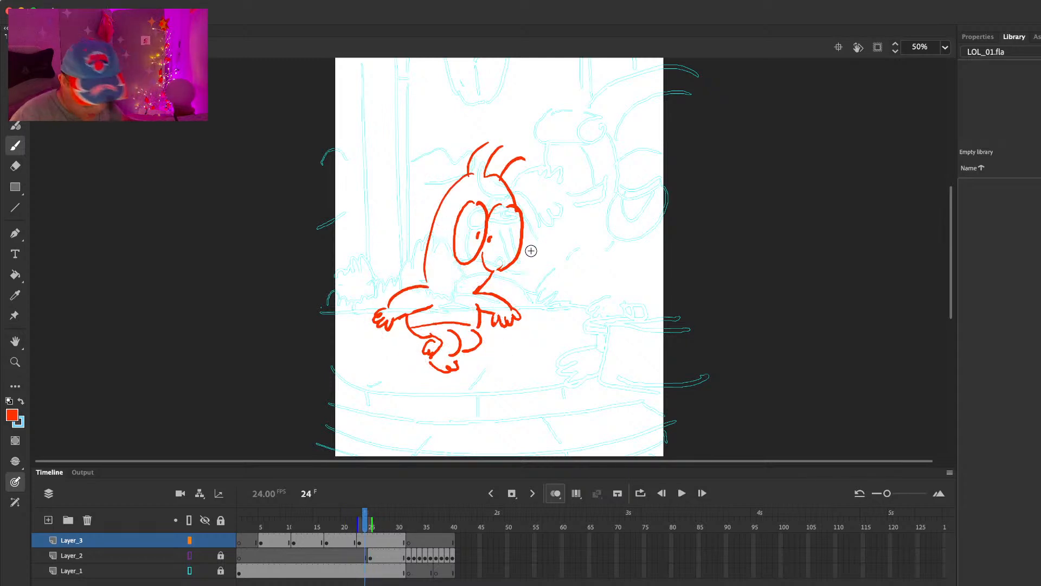
key(F5)
key(F5)
key(F5)
key(F5)
key(F5)
key(F7)
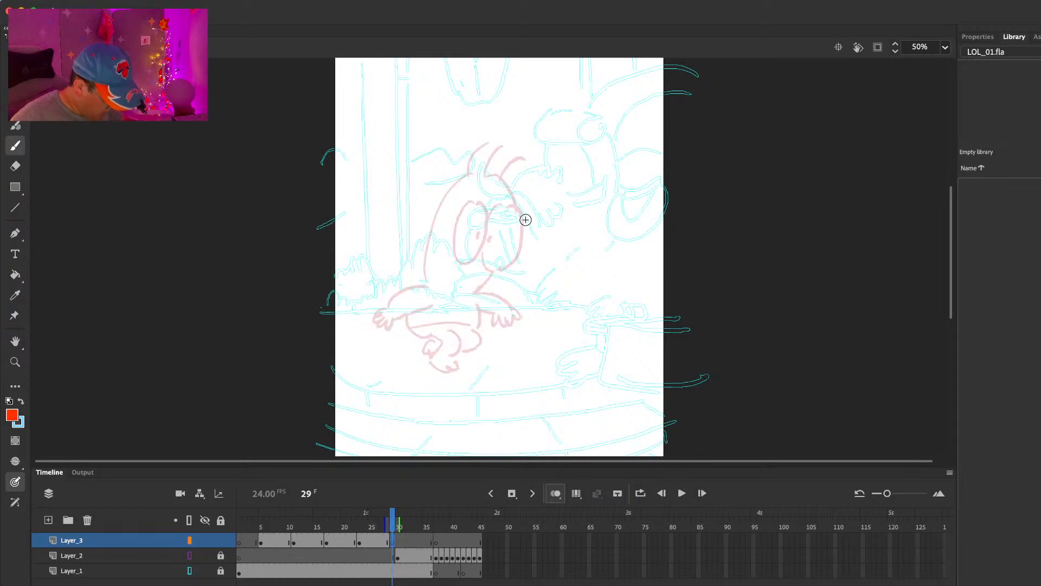
Step: Draw the fifth pose's two spread legs and toed feet at frame 29, redoing the rejected strokes
mouse_move(451, 321)
mouse_down()
mouse_move(437, 356)
mouse_move(457, 358)
mouse_up()
key(super+z)
key(super+z)
mouse_move(446, 318)
mouse_down()
mouse_move(435, 356)
mouse_move(455, 356)
mouse_up()
mouse_move(495, 315)
mouse_down()
mouse_move(516, 348)
mouse_move(487, 354)
mouse_move(514, 364)
mouse_move(515, 345)
mouse_up()
key(super+z)
key(super+z)
key(e)
key(b)
drag(505, 346, 527, 348)
key(comma)
key(period)
Step: Draw the fifth pose's torso sides, waistline, and both arms hanging down with hands
drag(447, 273, 444, 317)
drag(501, 275, 500, 316)
drag(438, 303, 500, 301)
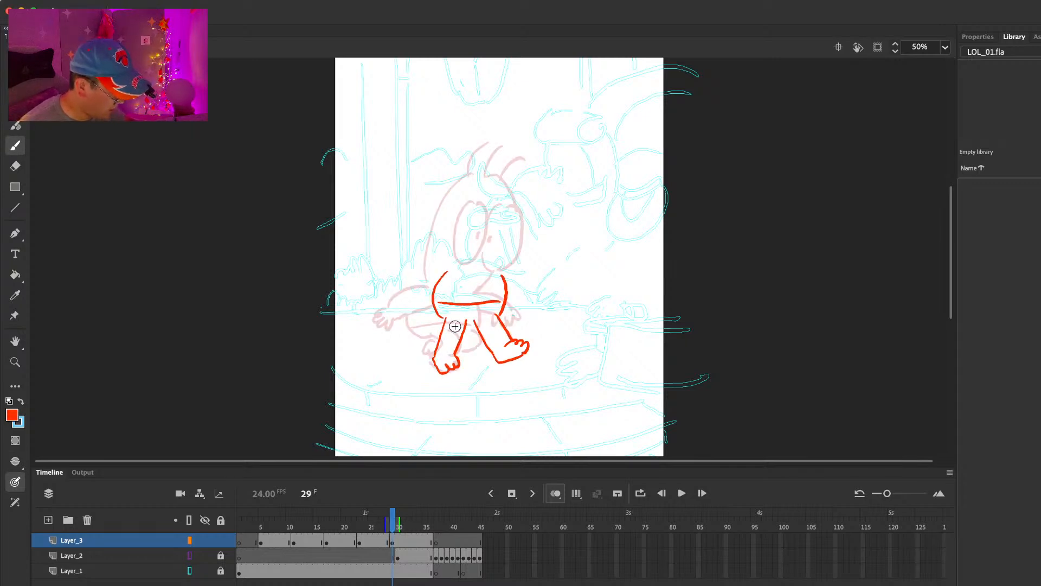
mouse_move(440, 259)
mouse_down()
mouse_move(430, 293)
mouse_move(453, 276)
mouse_move(420, 306)
mouse_move(414, 299)
mouse_move(429, 316)
mouse_up()
mouse_move(515, 268)
mouse_down()
mouse_move(515, 294)
mouse_move(506, 294)
mouse_move(527, 300)
mouse_up()
key(comma)
key(period)
Step: Draw the fifth pose's head outline, two oval eyes with pupils, and a short curved stroke on each side of the head
mouse_move(470, 152)
mouse_down()
mouse_move(446, 249)
mouse_move(508, 239)
mouse_up()
key(super+z)
mouse_move(478, 144)
mouse_down()
mouse_move(514, 144)
mouse_move(507, 241)
mouse_up()
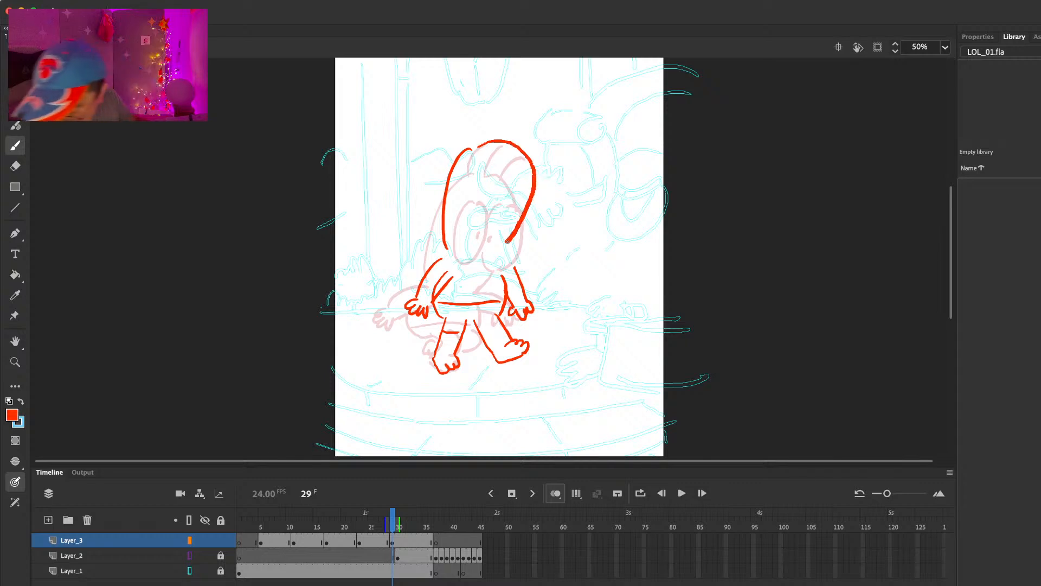
mouse_move(482, 173)
mouse_down()
mouse_move(482, 202)
mouse_move(520, 207)
mouse_move(457, 198)
mouse_move(429, 208)
mouse_up()
click(482, 203)
key(super+z)
drag(527, 199, 543, 222)
Step: Add curled hair on top of the fifth pose's head and a jaw line to the shoulder, comparing with neighbouring frames
mouse_move(481, 144)
mouse_down()
mouse_move(506, 109)
mouse_move(548, 143)
mouse_up()
drag(512, 234, 500, 258)
key(comma)
key(period)
key(period)
key(period)
key(comma)
key(comma)
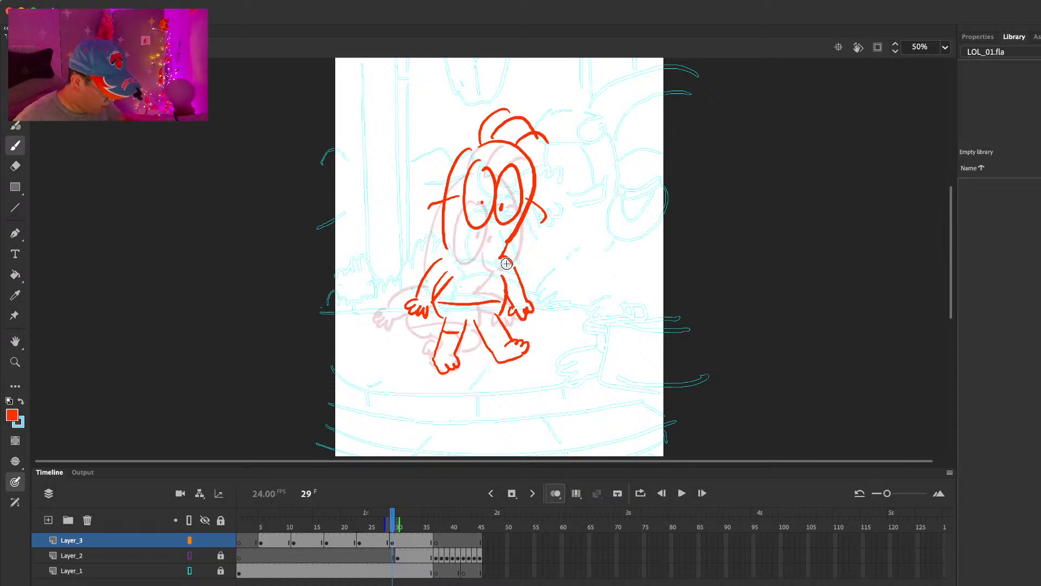
Step: Extend the fifth pose and insert a blank keyframe at frame 35 of Layer_3
key(period)
key(period)
key(period)
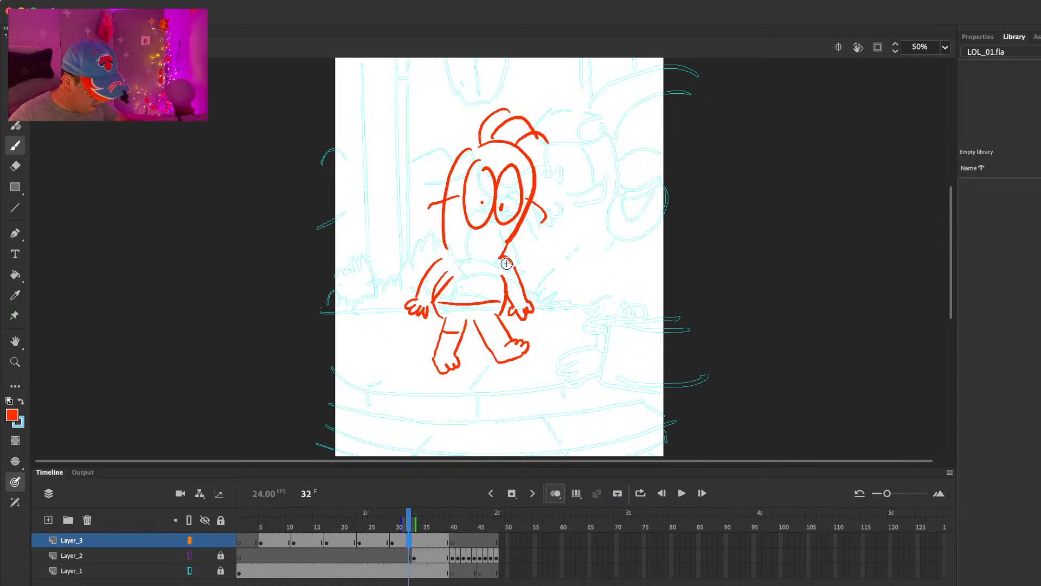
key(F5)
key(F5)
click(428, 538)
key(F7)
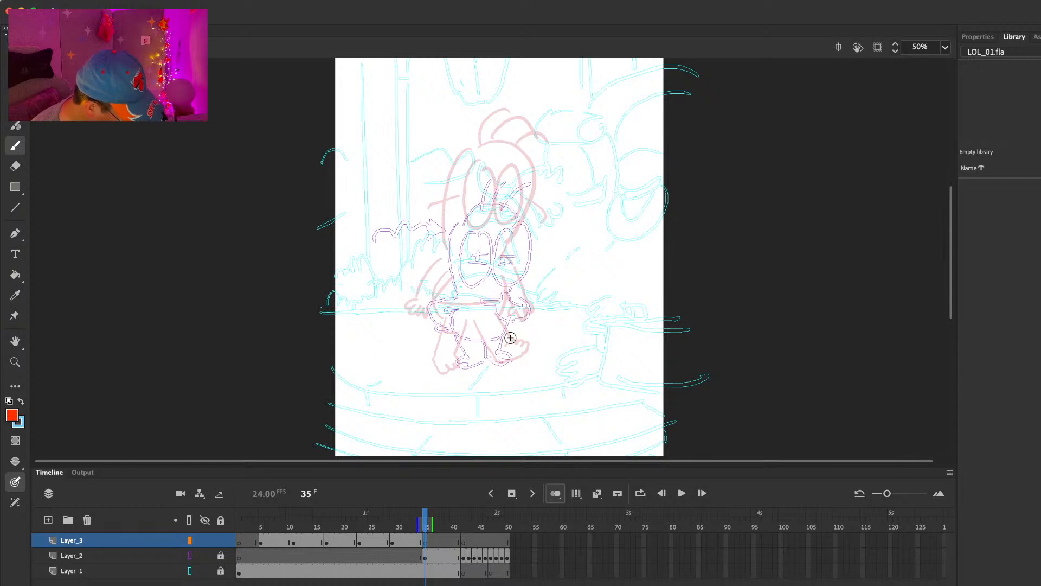
Step: Draw the sixth pose's two striding legs with toed feet at frame 35
drag(489, 327, 483, 361)
drag(514, 321, 504, 354)
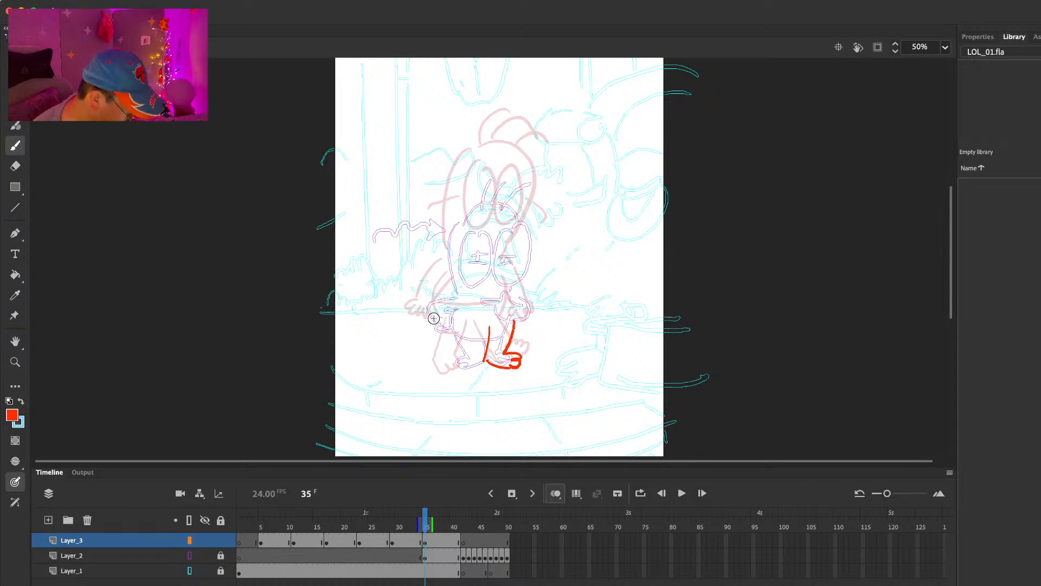
key(super+z)
mouse_move(461, 350)
mouse_down()
mouse_move(491, 326)
mouse_move(441, 353)
mouse_up()
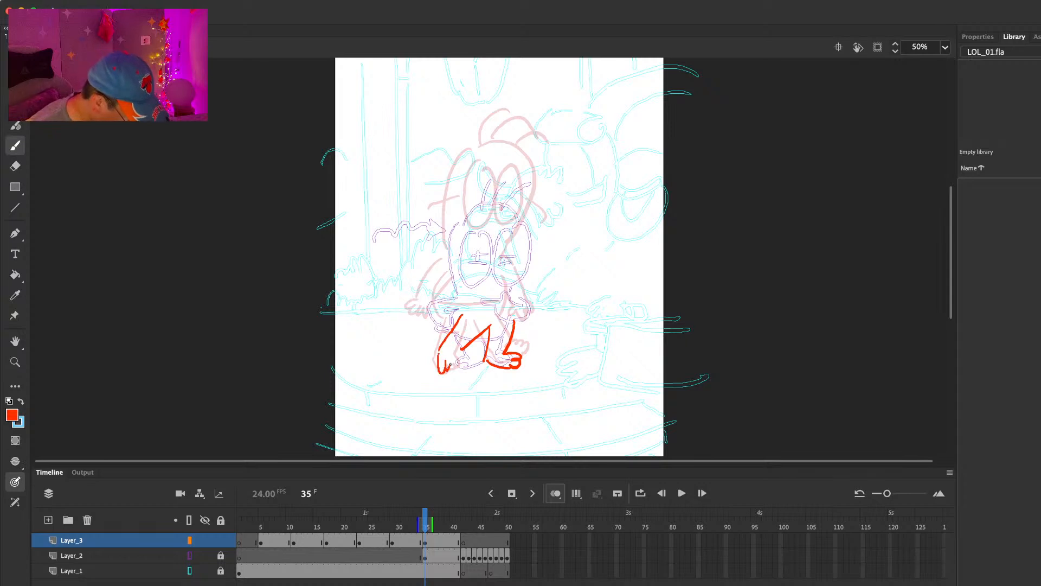
key(.)
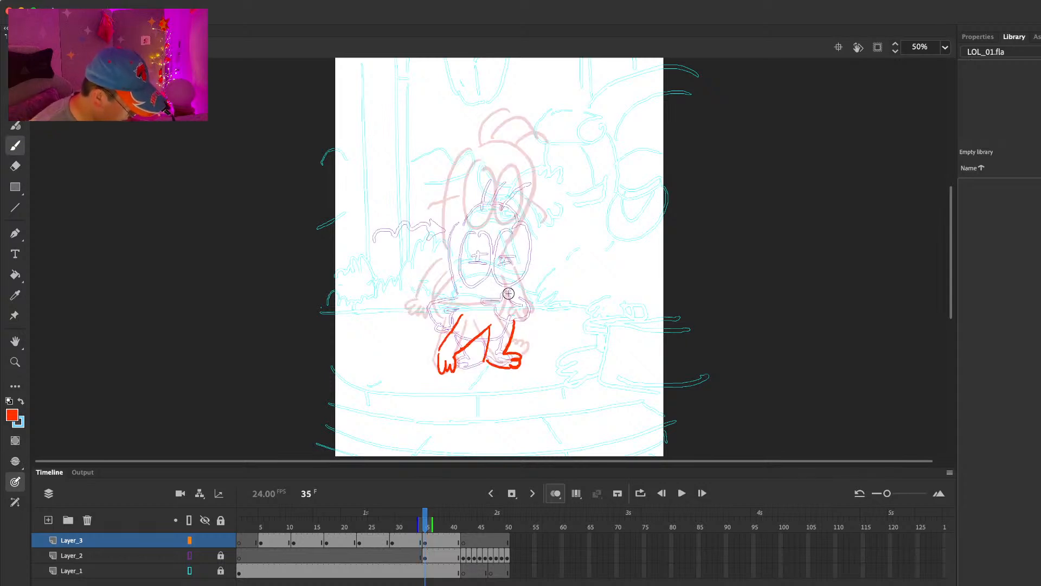
Step: Draw the sixth pose's rounded torso sides and both arms stretched outward with hands
drag(480, 270, 461, 316)
mouse_move(525, 280)
mouse_down()
mouse_move(539, 307)
mouse_move(518, 325)
mouse_up()
key(.)
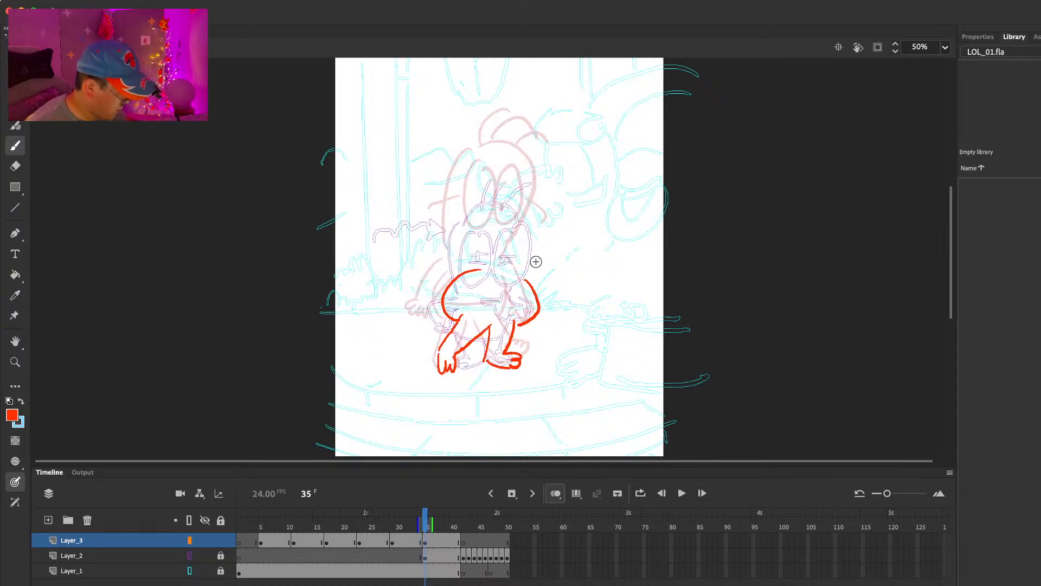
mouse_move(480, 264)
mouse_down()
mouse_move(472, 284)
mouse_move(434, 295)
mouse_up()
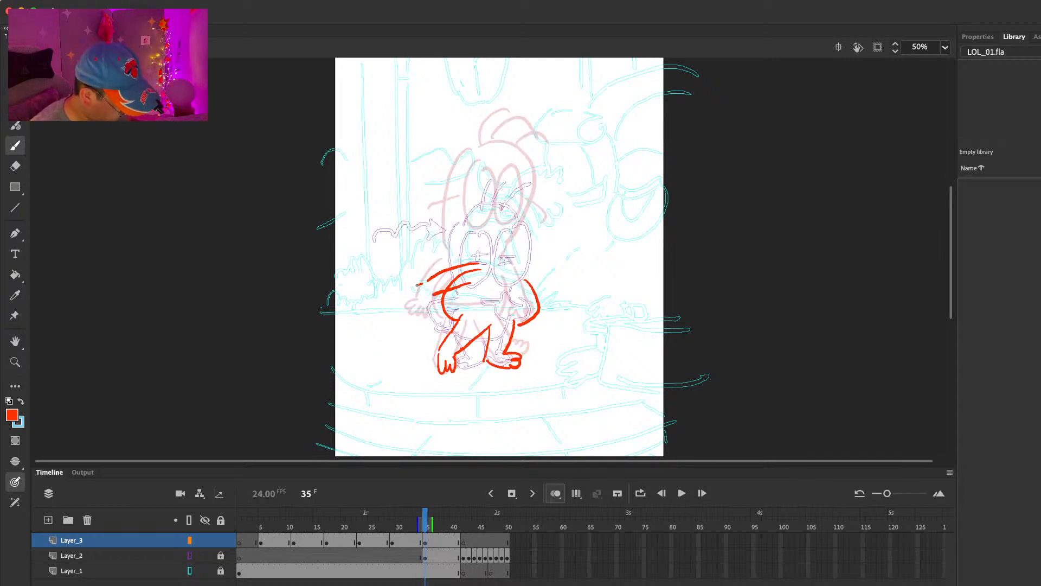
drag(528, 271, 562, 297)
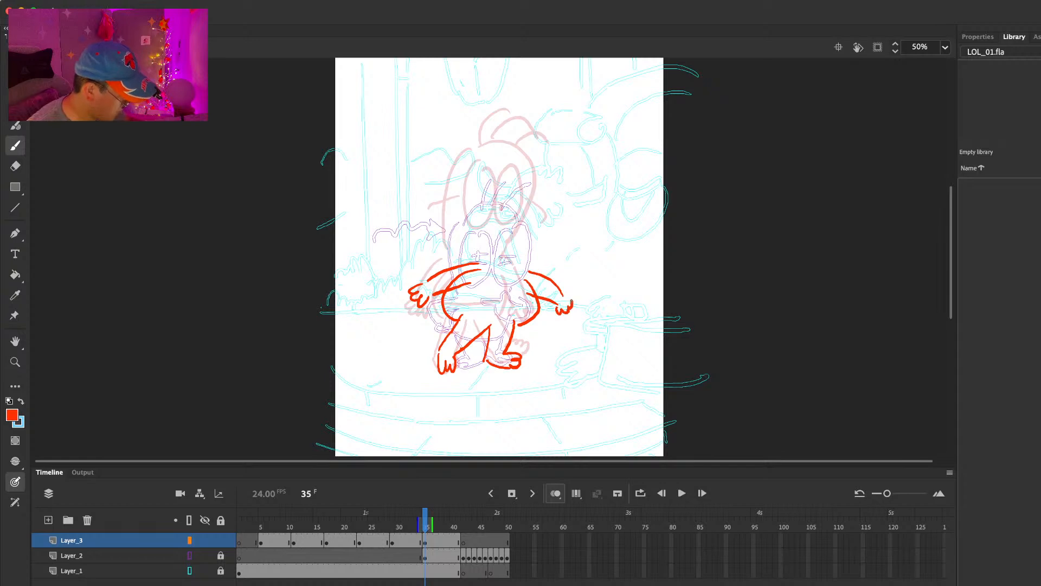
Step: Draw the sixth pose's tilted head with two oval eyes, pupils, curved side strokes and three hair strands
mouse_move(470, 248)
mouse_down()
mouse_move(560, 176)
mouse_move(540, 262)
mouse_move(544, 157)
mouse_move(480, 185)
mouse_move(473, 259)
mouse_up()
key(ctrl+z)
mouse_move(513, 186)
mouse_down()
mouse_move(519, 231)
mouse_move(473, 202)
mouse_move(459, 213)
mouse_up()
click(511, 212)
click(531, 220)
drag(549, 214, 583, 217)
mouse_move(505, 158)
mouse_down()
mouse_move(525, 111)
mouse_move(547, 114)
mouse_up()
drag(543, 150, 564, 127)
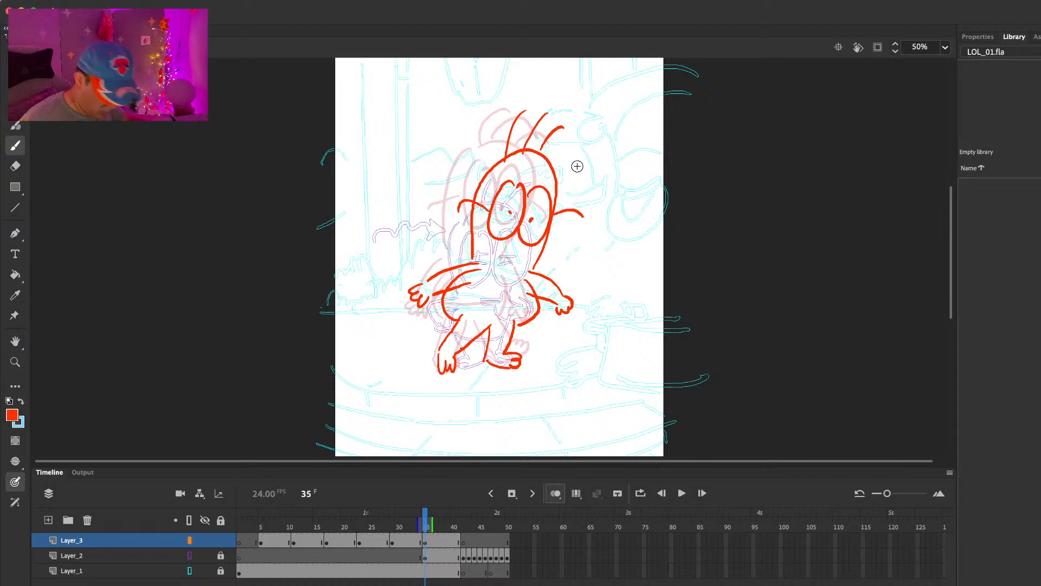
Step: Extend the sixth pose and insert a blank keyframe at frame 41 of Layer_3
key(F5)
key(F5)
key(F5)
key(F5)
key(F5)
key(F5)
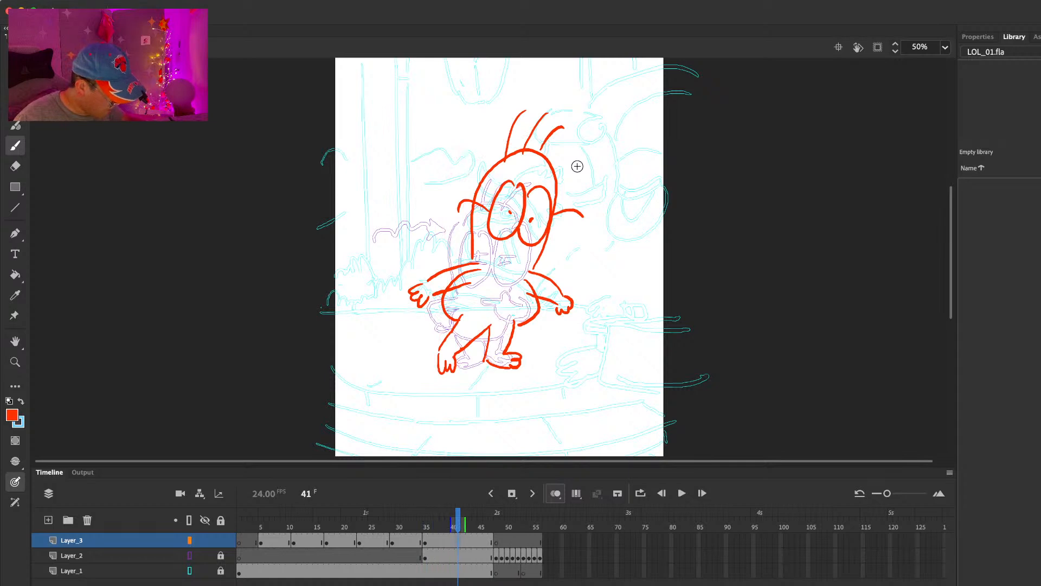
key(F7)
Step: Draw the seventh pose's two straight standing legs with feet and both sides of the torso at frame 41
drag(464, 312, 477, 358)
drag(492, 314, 487, 362)
drag(516, 309, 504, 352)
drag(459, 262, 462, 311)
drag(529, 271, 523, 310)
Step: Draw the seventh pose's upright head outline and two large oval eyes with dot pupils
mouse_move(460, 241)
mouse_down()
mouse_move(456, 182)
mouse_move(536, 160)
mouse_move(510, 241)
mouse_up()
drag(485, 151, 504, 165)
click(490, 187)
mouse_move(496, 194)
mouse_down()
mouse_move(532, 168)
mouse_move(516, 154)
mouse_up()
click(509, 189)
Step: Draw the seventh pose's two arms angled outward with hands, and add curved hair strands on top of the head
mouse_move(454, 243)
mouse_down()
mouse_move(421, 274)
mouse_move(429, 287)
mouse_move(434, 275)
mouse_up()
drag(520, 240, 555, 276)
mouse_move(530, 270)
mouse_down()
mouse_move(546, 287)
mouse_move(562, 278)
mouse_up()
drag(480, 123, 514, 97)
drag(508, 120, 555, 105)
Step: Erase and redraw the torso edge beneath the seventh pose's front arm, and advance to frame 42
key(e)
key(b)
mouse_move(530, 266)
mouse_down()
mouse_move(526, 309)
mouse_move(517, 301)
mouse_up()
key(.)
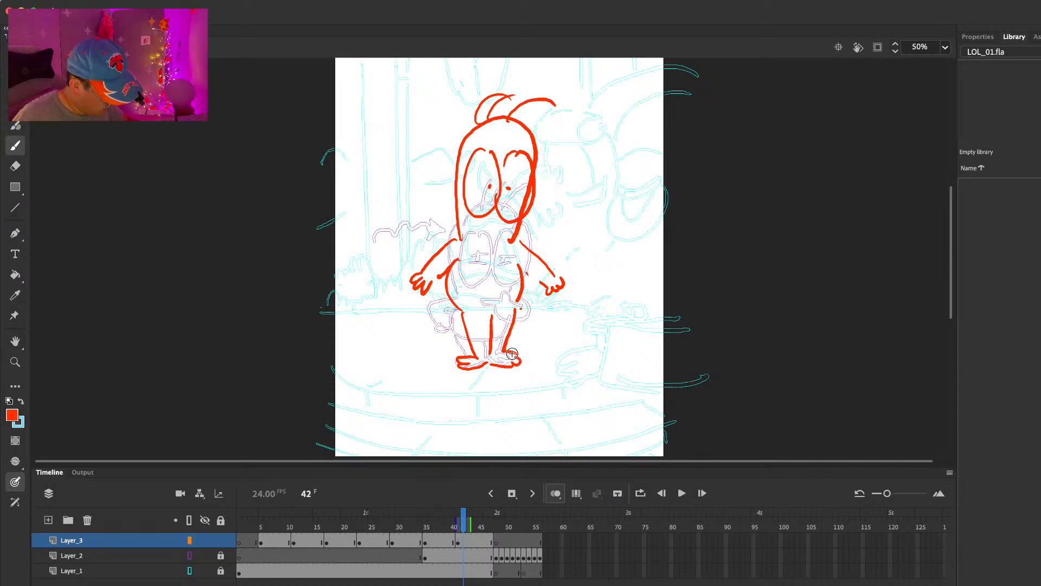
Step: Hold the seventh pose longer, insert a blank keyframe at frame 47, and draw the eighth pose's lowered head with half-lidded oval eyes
key(F5)
key(F5)
key(F5)
key(F5)
key(F5)
key(F7)
mouse_move(516, 170)
mouse_down()
mouse_move(482, 180)
mouse_move(471, 272)
mouse_move(476, 261)
mouse_move(524, 265)
mouse_up()
key(super+z)
drag(493, 201, 498, 201)
mouse_move(525, 207)
mouse_down()
mouse_move(502, 246)
mouse_move(520, 205)
mouse_move(503, 228)
mouse_up()
drag(482, 235, 520, 230)
click(493, 233)
click(515, 234)
Step: Rework the lower sides of the eighth pose's head and draw two arms spread outward with hands
key(e)
drag(470, 257, 458, 247)
key(b)
drag(454, 239, 464, 269)
drag(531, 254, 520, 276)
key(comma)
key(period)
mouse_move(455, 259)
mouse_down()
mouse_move(424, 286)
mouse_move(430, 308)
mouse_up()
mouse_move(529, 265)
mouse_down()
mouse_move(561, 293)
mouse_move(552, 302)
mouse_up()
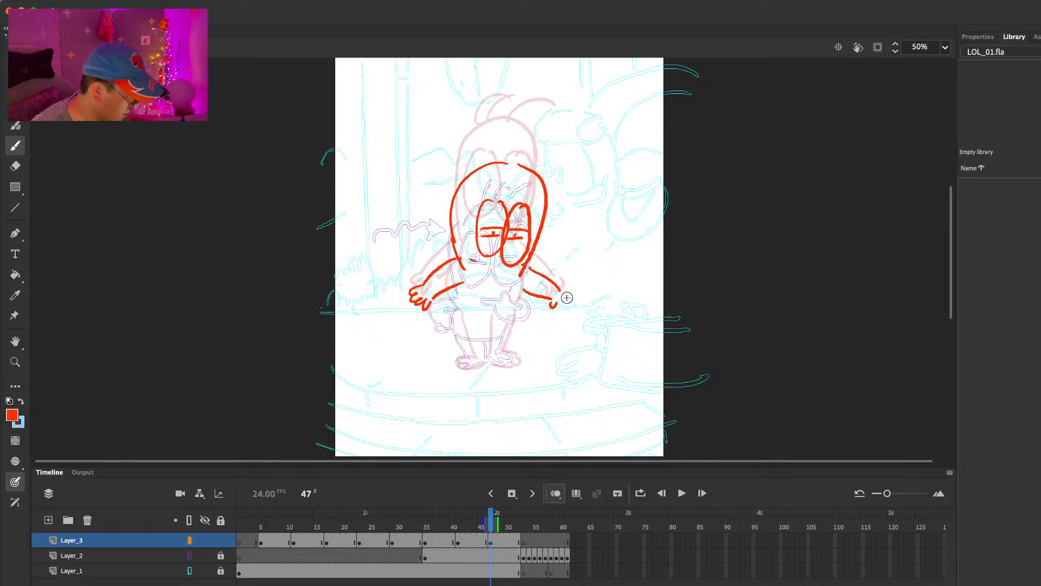
Step: Draw the eighth pose's rounded torso sides, curved waistline, and two short legs with feet
drag(457, 293, 461, 320)
drag(524, 294, 515, 321)
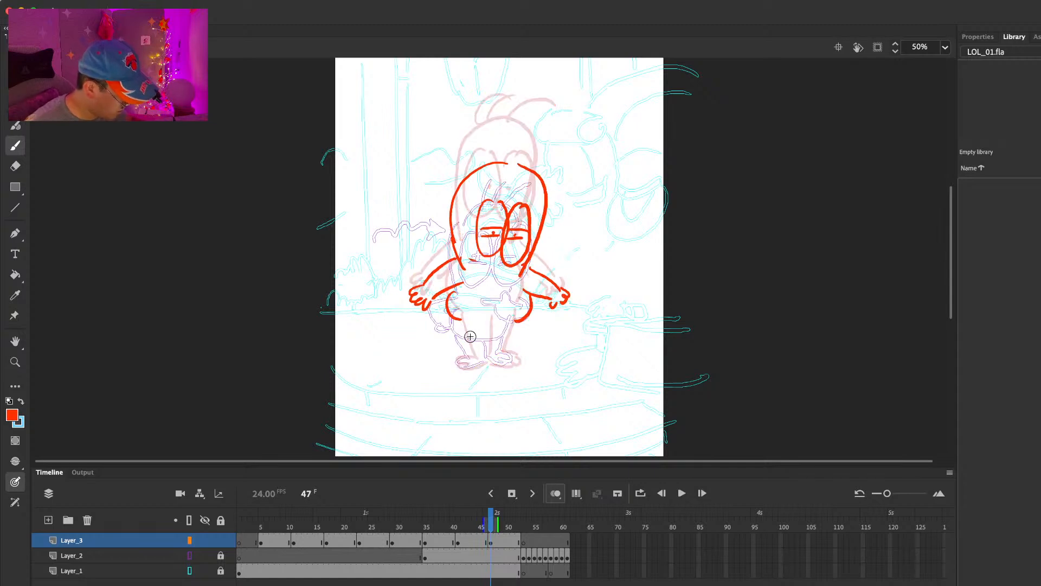
drag(461, 328, 473, 353)
mouse_move(489, 333)
mouse_down()
mouse_move(487, 357)
mouse_move(507, 326)
mouse_up()
key(e)
key(b)
mouse_move(449, 308)
mouse_down()
mouse_move(507, 353)
mouse_move(489, 359)
mouse_move(510, 353)
mouse_up()
key(.)
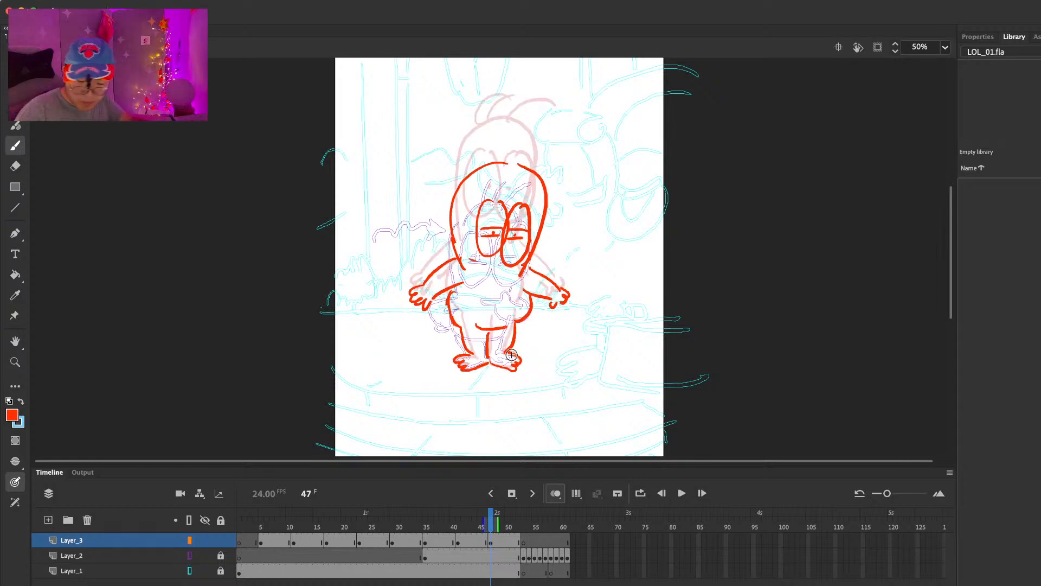
Step: Insert a blank keyframe at frame 52 after a hold, and draw the ninth pose's bent arms, front hand, round belly, legs and feet
key(F5)
key(F5)
key(F5)
key(F5)
key(F5)
key(F7)
mouse_move(457, 277)
mouse_down()
mouse_move(435, 305)
mouse_move(463, 293)
mouse_move(487, 329)
mouse_move(527, 312)
mouse_up()
mouse_move(534, 295)
mouse_down()
mouse_move(528, 316)
mouse_move(548, 312)
mouse_move(502, 331)
mouse_up()
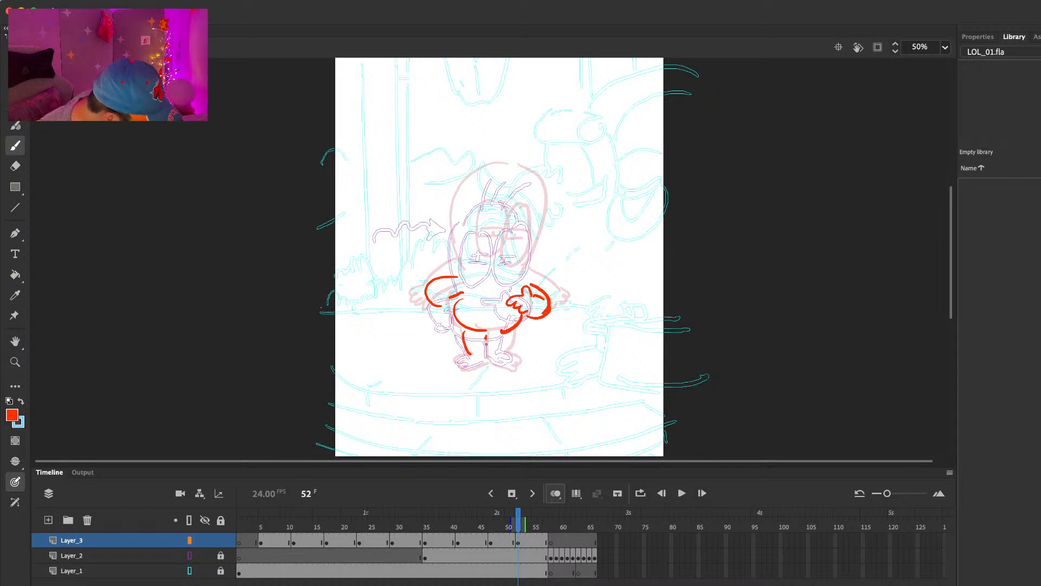
drag(458, 359, 487, 364)
drag(513, 327, 505, 358)
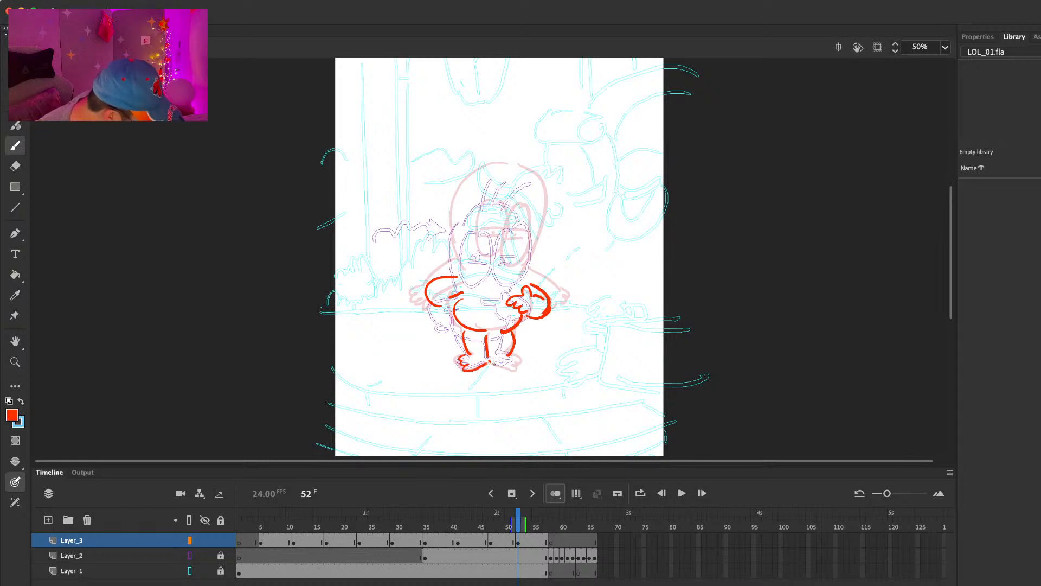
Step: Draw the ninth pose's half-lidded oval eyes, the head outline around them, and three hair strands on top
mouse_move(483, 211)
mouse_down()
mouse_move(491, 272)
mouse_move(493, 215)
mouse_move(503, 238)
mouse_up()
key(super+z)
drag(478, 249, 500, 247)
mouse_move(515, 212)
mouse_down()
mouse_move(509, 271)
mouse_move(526, 242)
mouse_move(524, 251)
mouse_up()
mouse_move(472, 280)
mouse_down()
mouse_move(507, 177)
mouse_move(538, 263)
mouse_move(522, 291)
mouse_up()
mouse_move(477, 188)
mouse_down()
mouse_move(484, 163)
mouse_move(495, 182)
mouse_move(527, 161)
mouse_up()
Step: Insert a blank keyframe at frame 58 after a hold, and draw the tenth pose's bent arms, pointing hand, head and half-lidded eyes
key(F5)
key(F5)
key(F5)
key(F5)
key(F5)
key(F5)
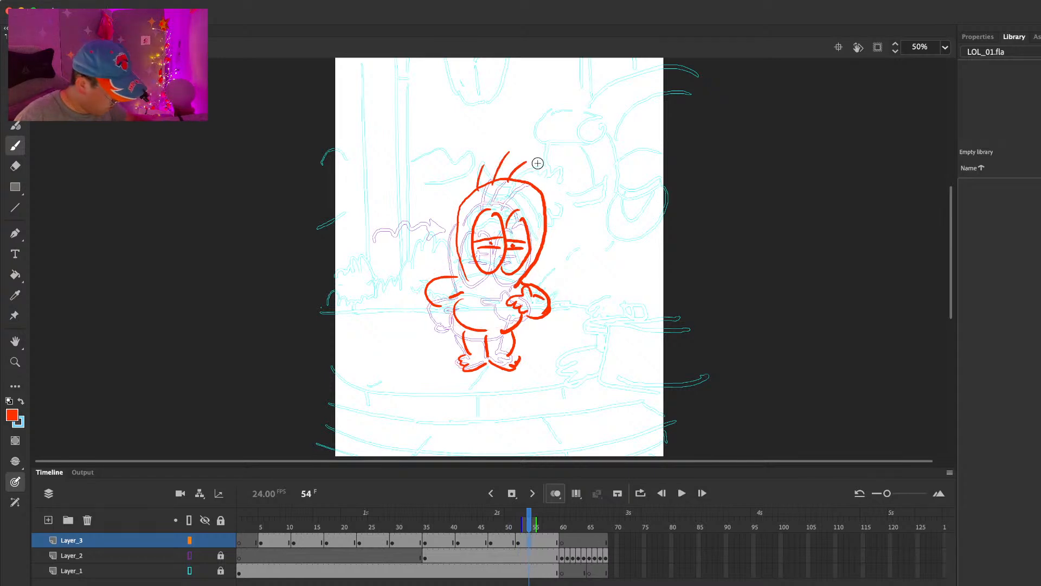
key(F7)
mouse_move(513, 283)
mouse_down()
mouse_move(510, 293)
mouse_move(537, 293)
mouse_move(530, 311)
mouse_up()
mouse_move(531, 280)
mouse_down()
mouse_move(545, 296)
mouse_move(532, 312)
mouse_up()
mouse_move(462, 276)
mouse_down()
mouse_move(452, 311)
mouse_move(475, 174)
mouse_move(520, 172)
mouse_move(535, 255)
mouse_up()
mouse_move(484, 201)
mouse_down()
mouse_move(471, 243)
mouse_move(491, 200)
mouse_move(502, 228)
mouse_move(508, 205)
mouse_move(520, 263)
mouse_up()
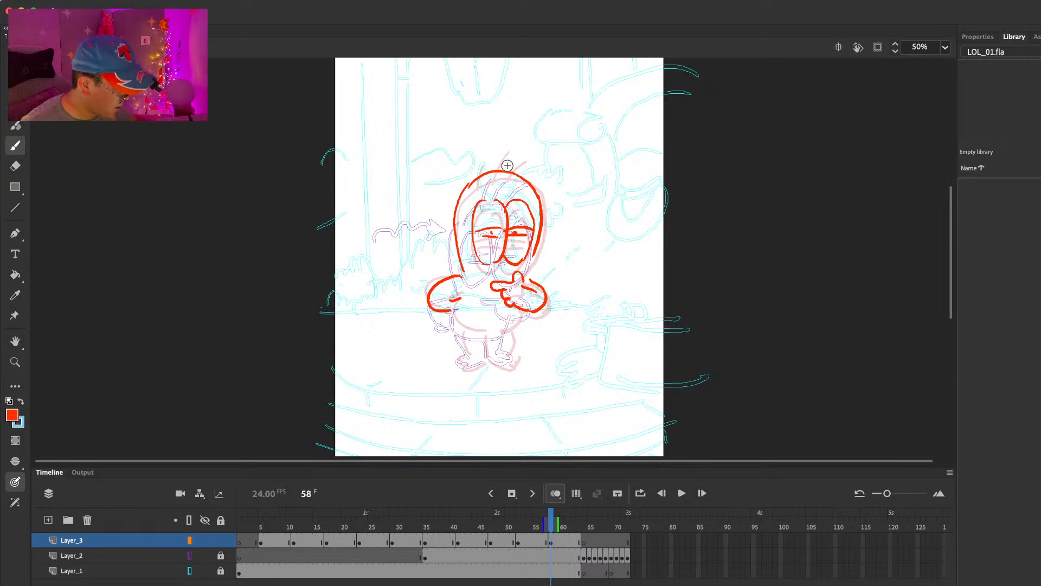
Step: Add three hair strands to the tenth pose and draw its torso sides and two legs with feet
drag(476, 151, 477, 165)
drag(490, 171, 507, 136)
drag(461, 296, 473, 328)
drag(529, 307, 471, 355)
mouse_move(489, 331)
mouse_down()
mouse_move(487, 357)
mouse_move(463, 362)
mouse_move(483, 364)
mouse_up()
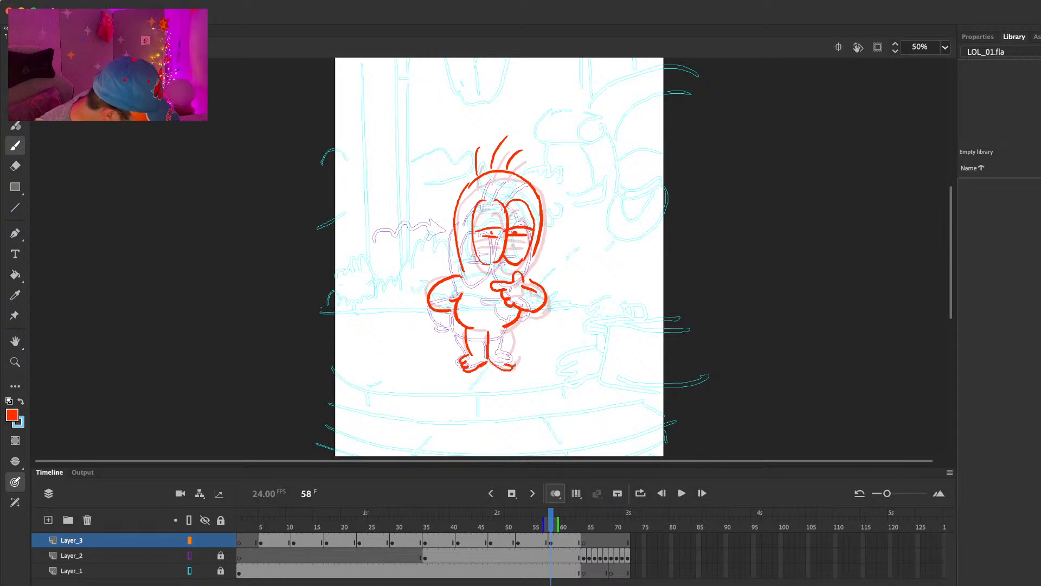
drag(510, 327, 508, 353)
key(comma)
key(period)
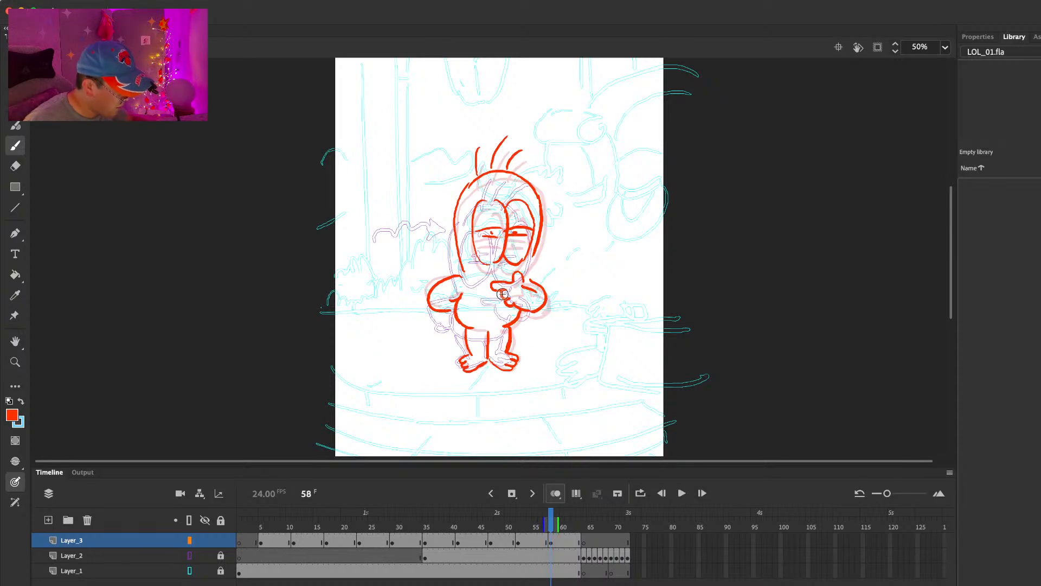
Step: Draw a curved waistline on the tenth pose, and lasso both eyes and shift them slightly away from the head's front edge
drag(461, 314, 512, 313)
key(comma)
key(period)
key(l)
mouse_move(493, 188)
mouse_down()
mouse_move(484, 186)
mouse_move(500, 272)
mouse_move(532, 206)
mouse_move(524, 212)
mouse_up()
key(e)
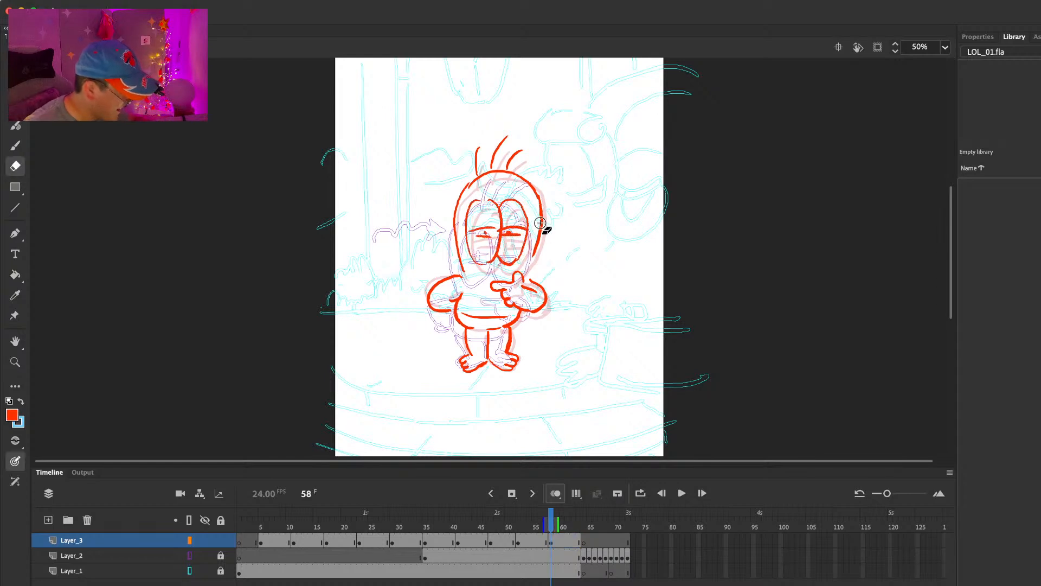
Step: Redraw the front edge of the tenth pose's head and add a short curved line sticking out on each side
key(b)
drag(534, 257, 525, 273)
key(e)
drag(542, 203, 535, 259)
key(b)
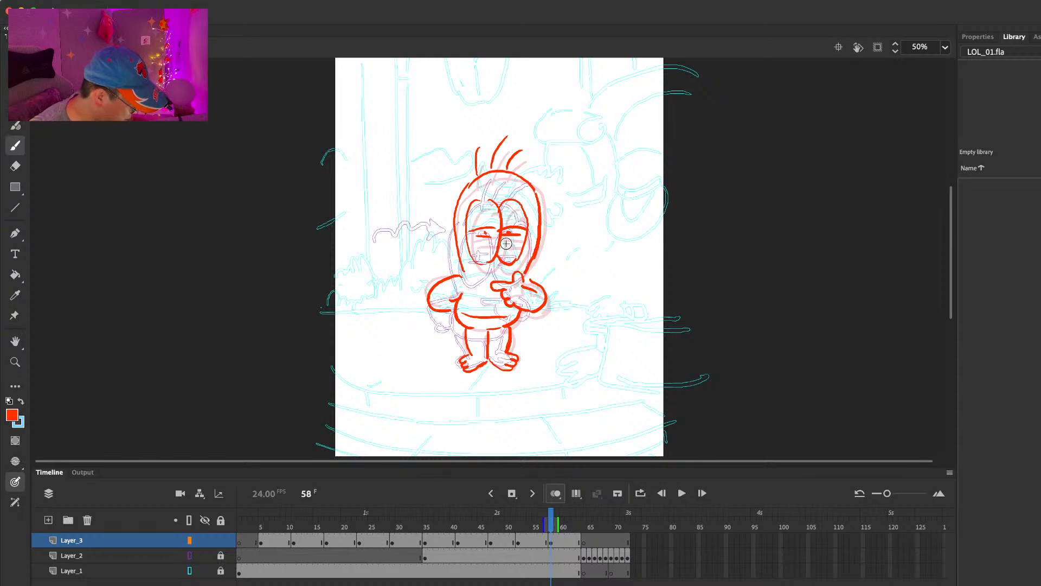
drag(438, 239, 556, 242)
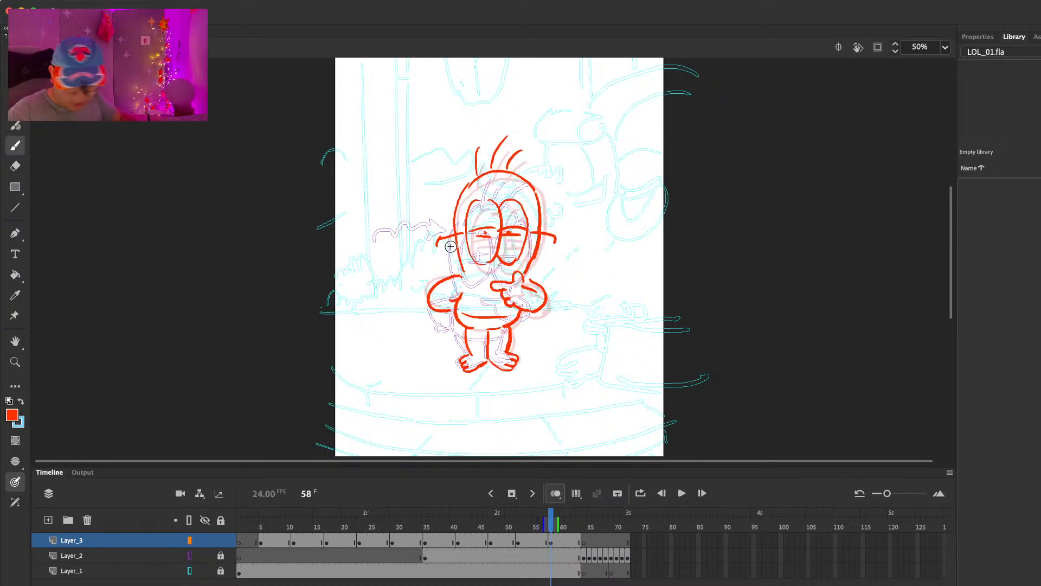
Step: Lengthen the frame 58 pose's hold with extra frames and play back the walk-in animation to check its timing
key(F5)
key(F5)
key(F5)
key(F5)
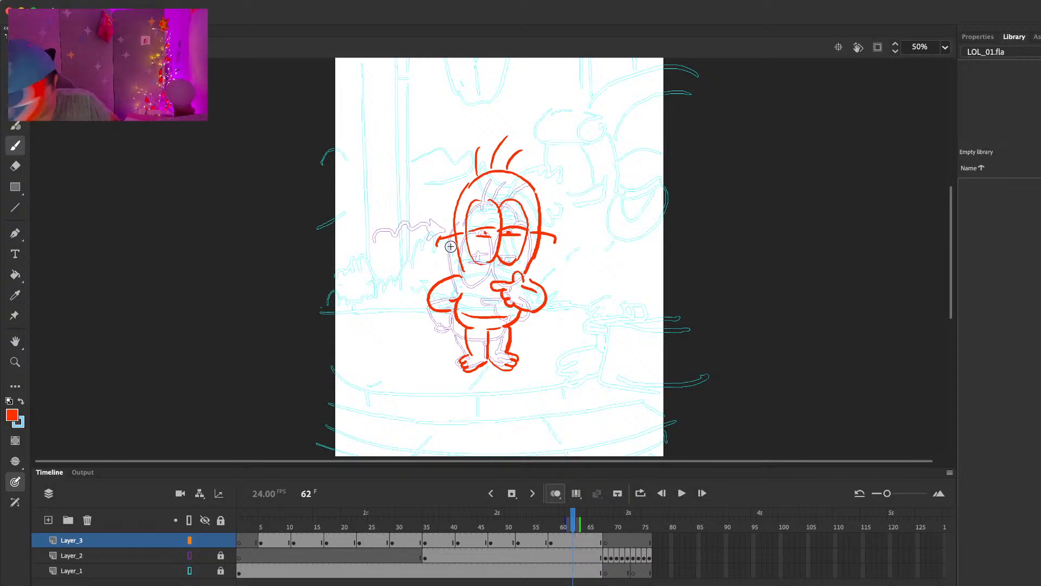
key(F5)
key(F5)
drag(397, 519, 208, 518)
key(Return)
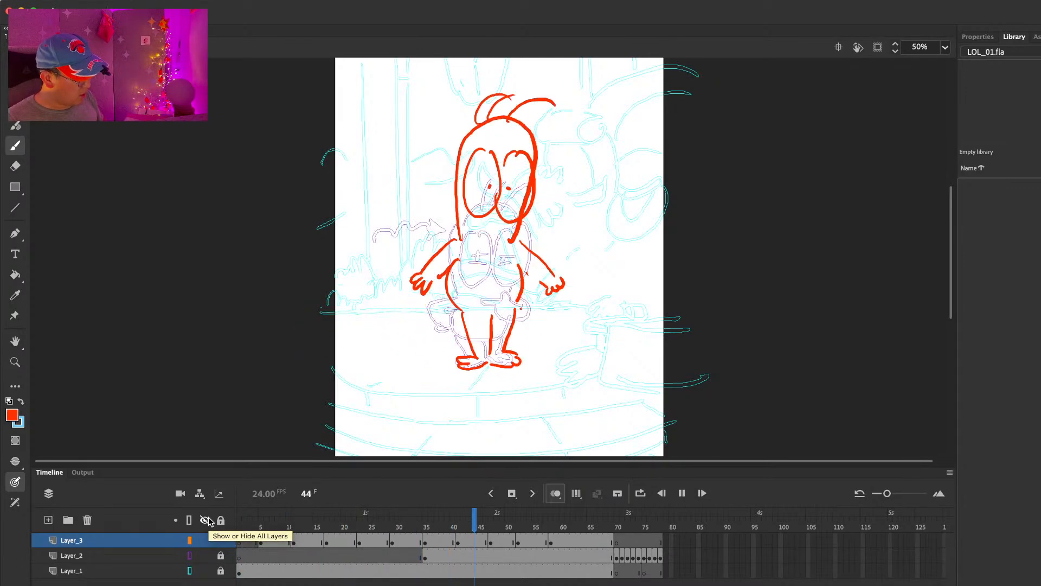
key(Return)
drag(359, 518, 345, 518)
key(Return)
key(Return)
key(Return)
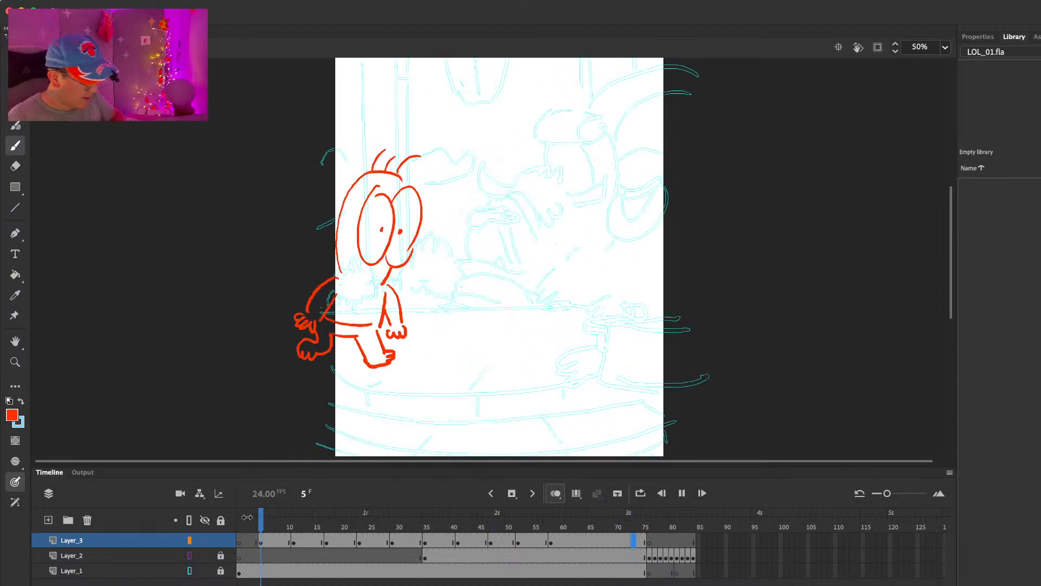
click(266, 516)
key(Return)
key(Return)
Step: At frame 17, scale the whole character drawing down slightly and erase its rear foot
drag(283, 521, 336, 543)
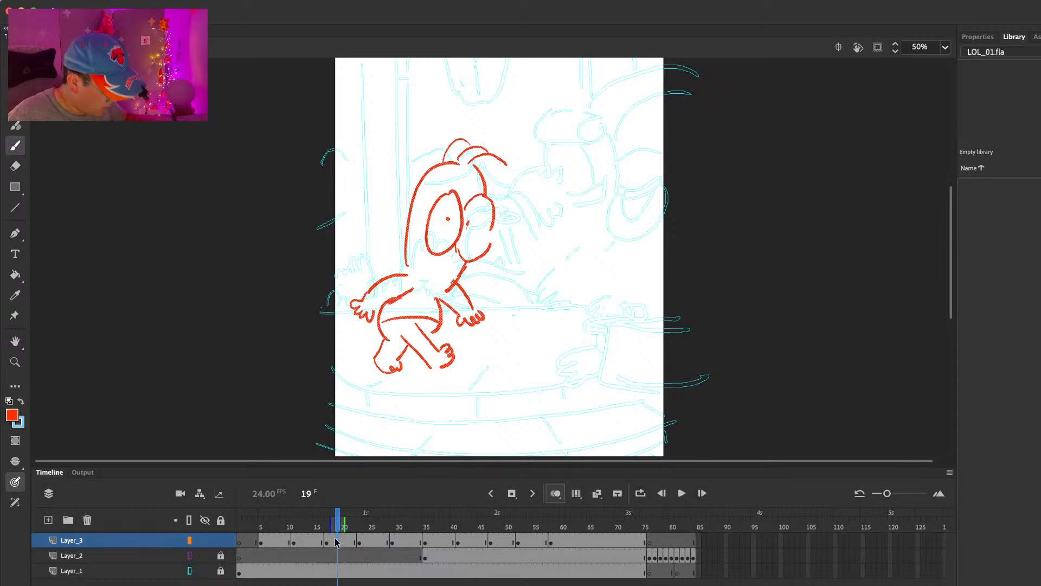
click(327, 525)
key(q)
drag(507, 144, 499, 147)
key(b)
key(e)
key(super+a)
key(shift+Down)
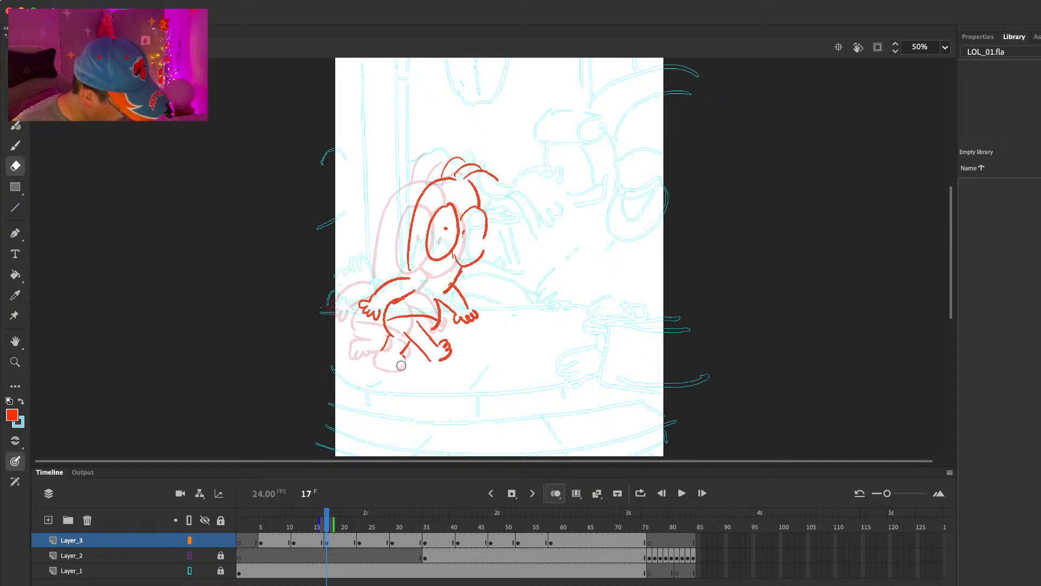
Step: Redraw the frame 17 pose's rear foot lower on the ground and clean up the front leg's outline
key(period)
key(comma)
key(period)
key(b)
key(e)
key(b)
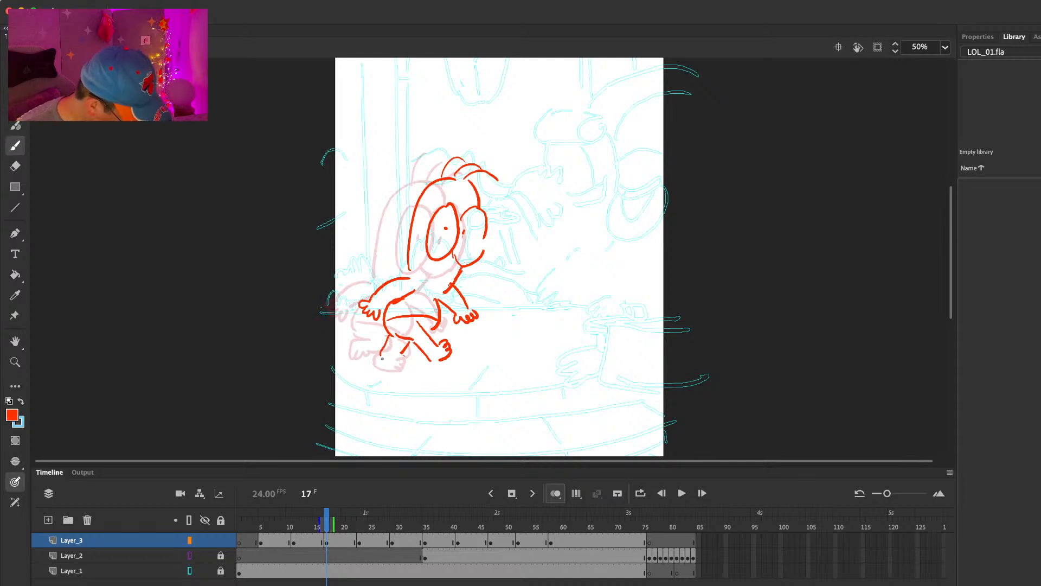
key(e)
mouse_move(418, 321)
mouse_down()
mouse_move(437, 344)
mouse_move(430, 336)
mouse_up()
key(b)
key(e)
key(b)
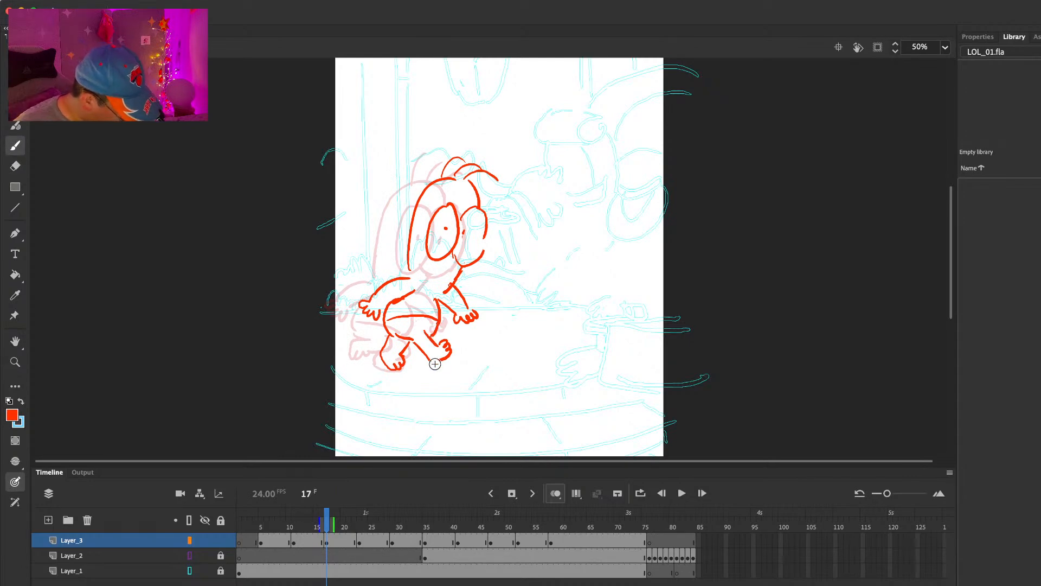
Step: At frame 23, scale the whole character drawing down slightly and move it lower
key(period)
key(period)
key(period)
key(period)
key(period)
key(period)
key(period)
key(comma)
key(comma)
key(period)
key(q)
key(ctrl+a)
drag(530, 143, 521, 159)
key(b)
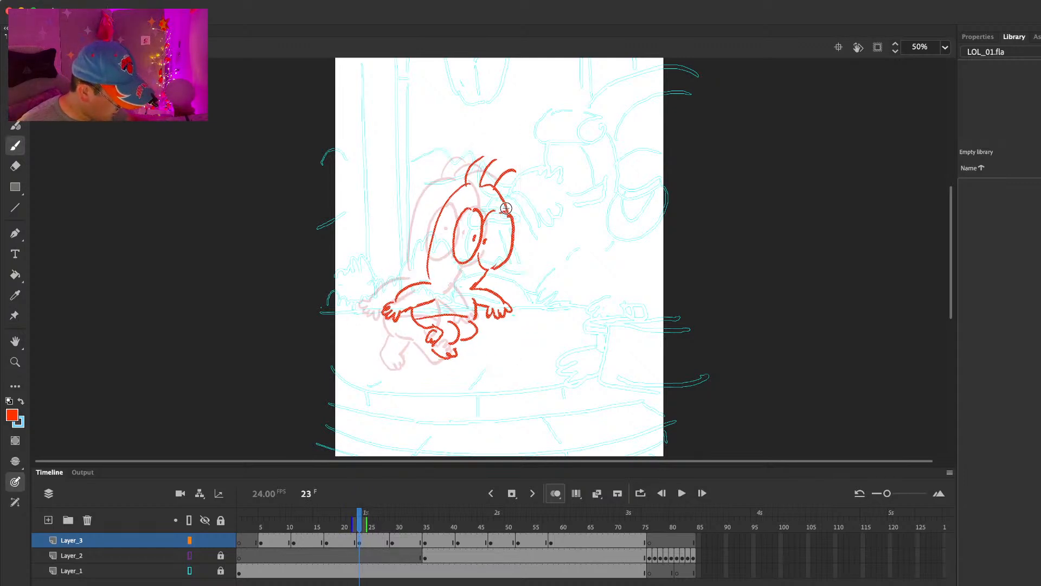
key(v)
drag(510, 213, 511, 228)
Step: Erase and redraw the frame 23 pose's planted foot and lower leg
key(e)
drag(448, 364, 460, 365)
key(b)
key(e)
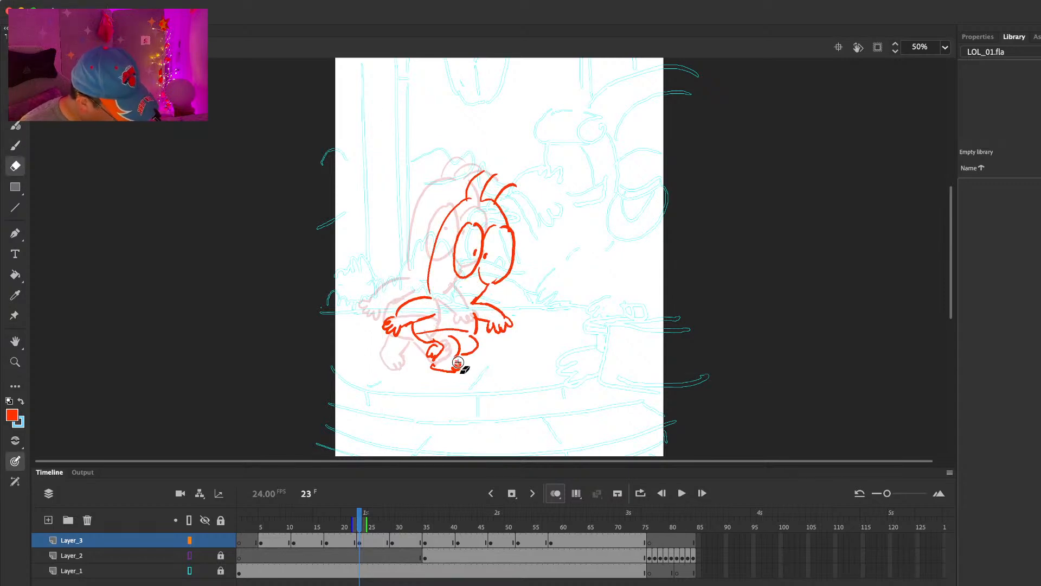
key(b)
key(e)
drag(436, 362, 433, 369)
key(b)
Step: Step through the frames around the resized poses at frames 17 and 23 to compare the character's size and position
key(.)
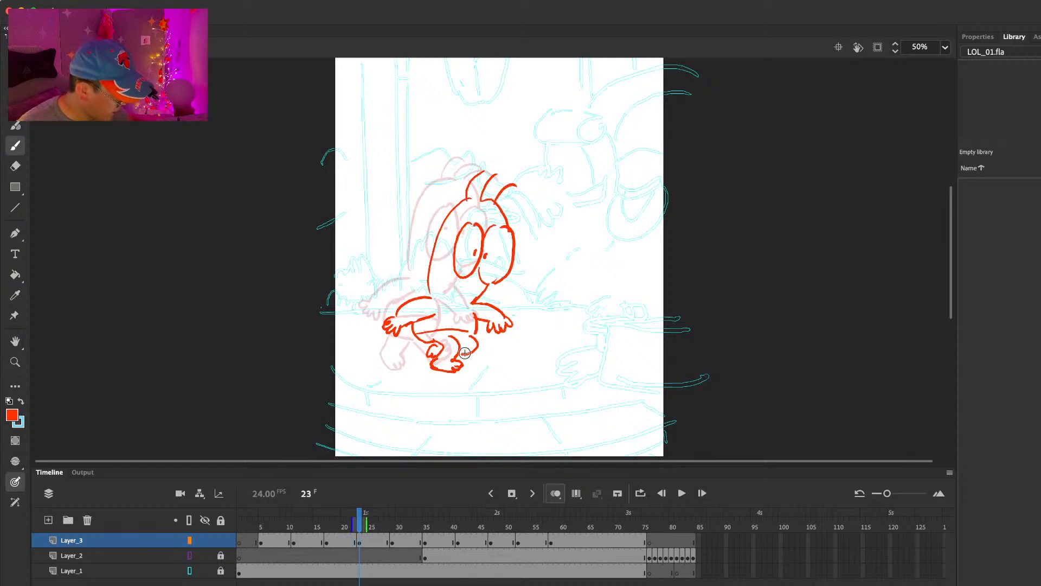
key(.)
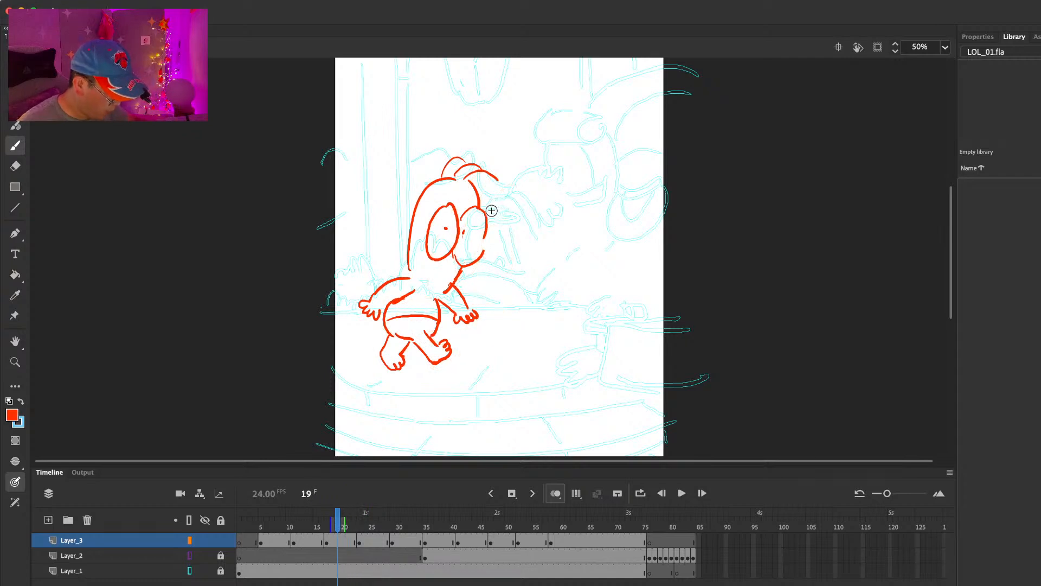
key(.)
key(.)
key(.)
key(.)
key(.)
key(.)
key(.)
key(.)
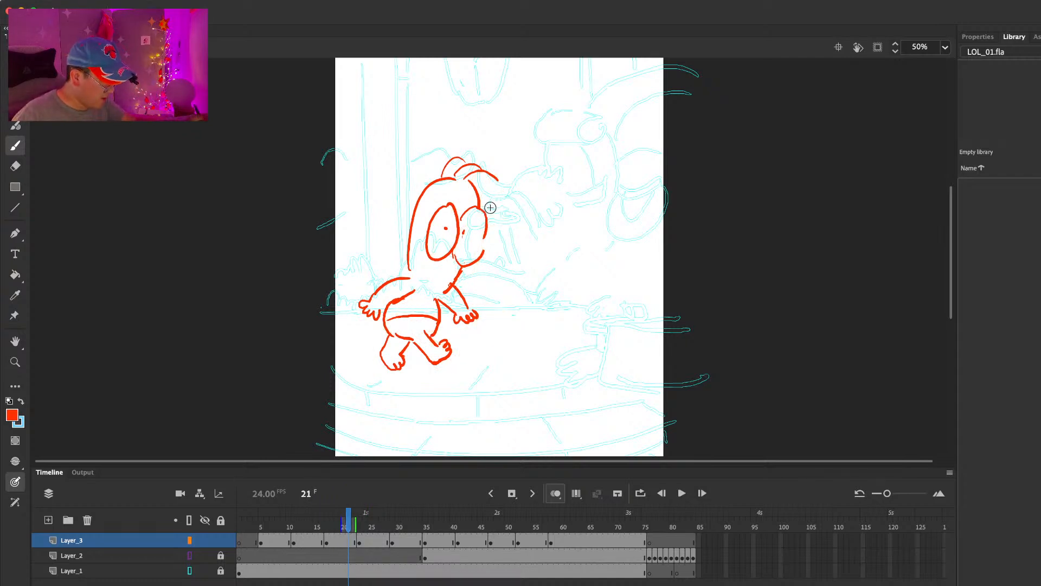
key(.)
key(.)
key(.)
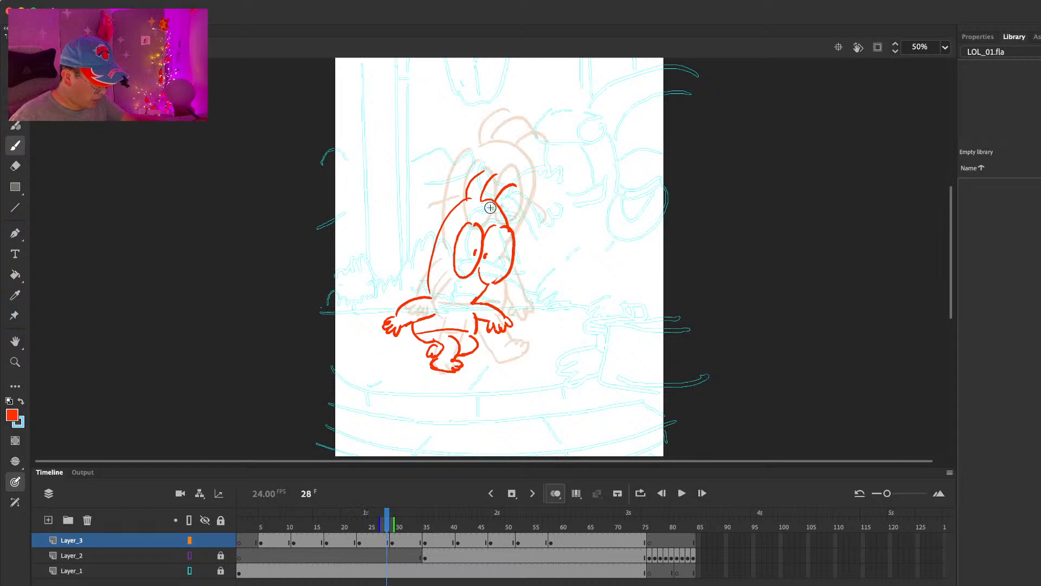
Step: At frame 29, scale the whole character drawing down slightly and move it a little forward and down
click(395, 543)
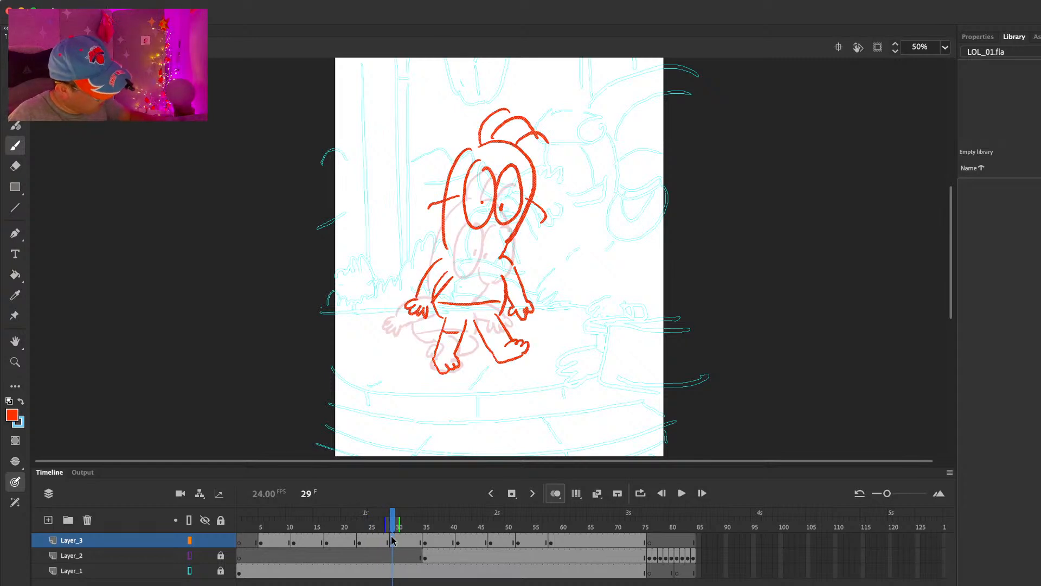
key(q)
drag(551, 109, 548, 112)
key(v)
drag(515, 226, 523, 232)
Step: Connect the tops of the frame 29 pose's legs, and erase and redraw the rear foot
key(e)
key(b)
drag(471, 321, 481, 321)
key(e)
drag(441, 355, 448, 367)
key(b)
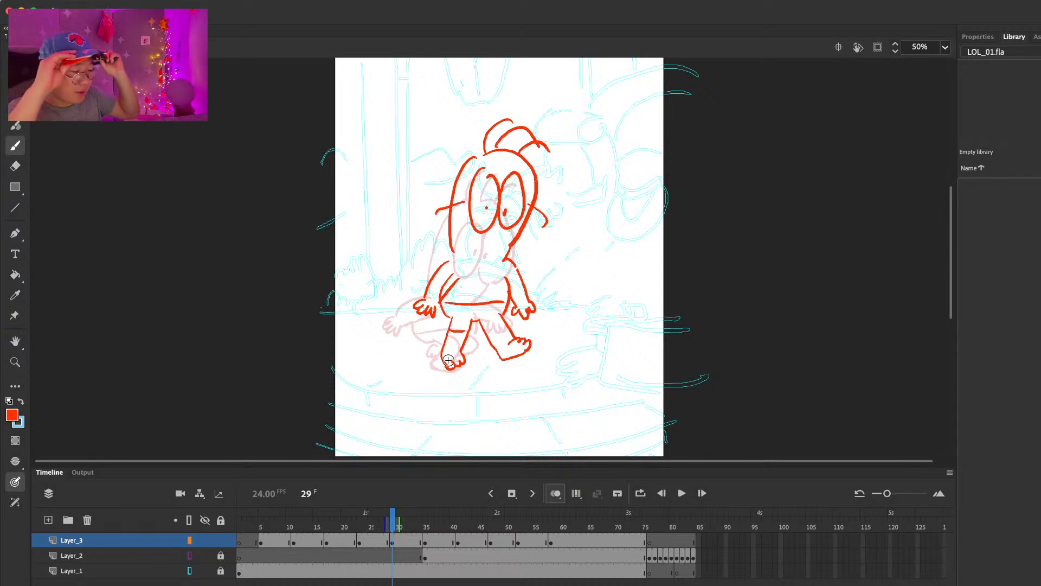
Step: On the frame 29 pose, erase and redraw the neck lines so the head joins the shoulders
key(e)
mouse_move(508, 255)
mouse_down()
mouse_move(519, 233)
mouse_move(506, 252)
mouse_up()
key(b)
key(e)
key(b)
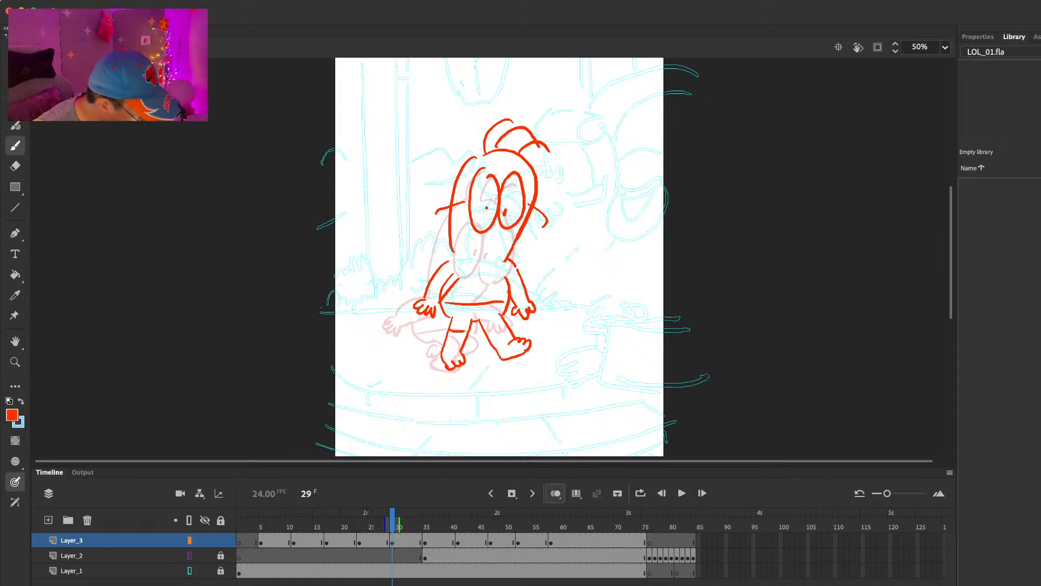
Step: Clean up both arms and hands of the frame 29 pose, redrawing the fingers and closing the gaps at the body
key(e)
drag(440, 302, 436, 317)
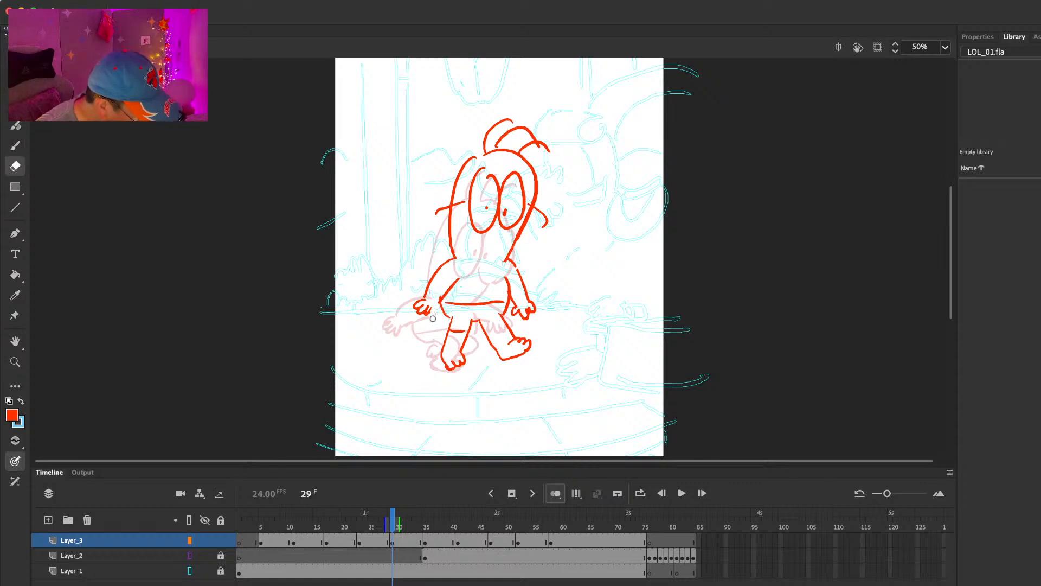
key(b)
key(e)
drag(534, 307, 528, 313)
key(b)
key(e)
key(b)
drag(520, 267, 521, 277)
Step: At frame 35, erase and redraw the torso sides narrower and draw a waistband line across the hips
key(.)
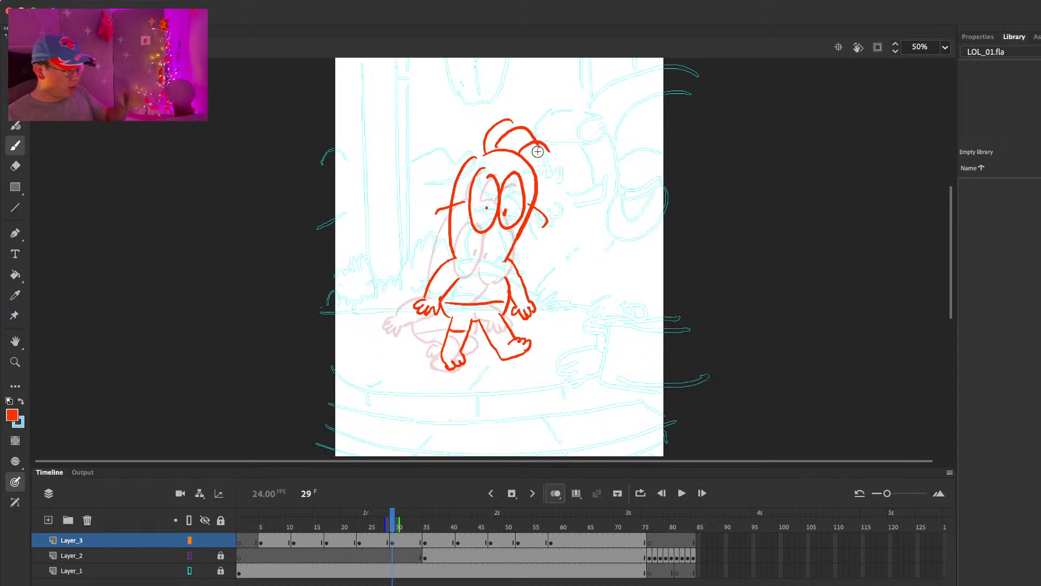
click(425, 542)
key(comma)
key(period)
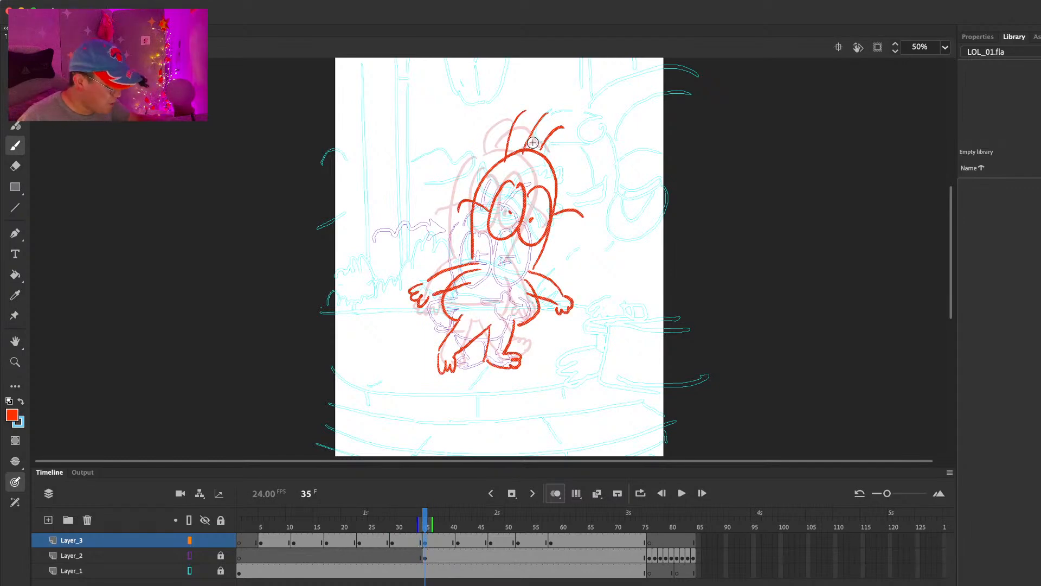
key(e)
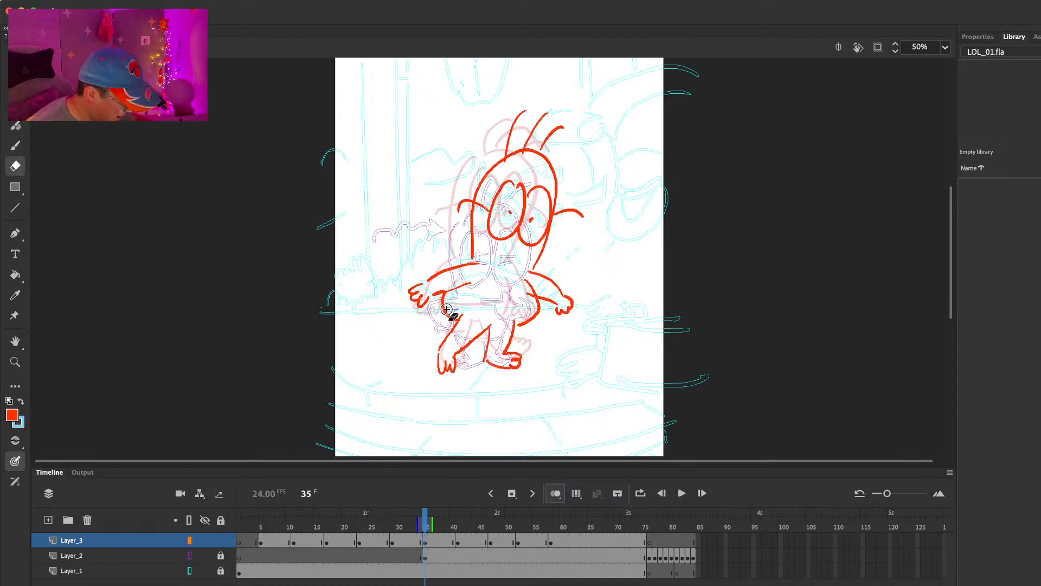
key(b)
drag(455, 290, 460, 317)
key(e)
mouse_move(525, 280)
mouse_down()
mouse_move(519, 325)
mouse_move(528, 308)
mouse_up()
key(b)
drag(461, 310, 503, 317)
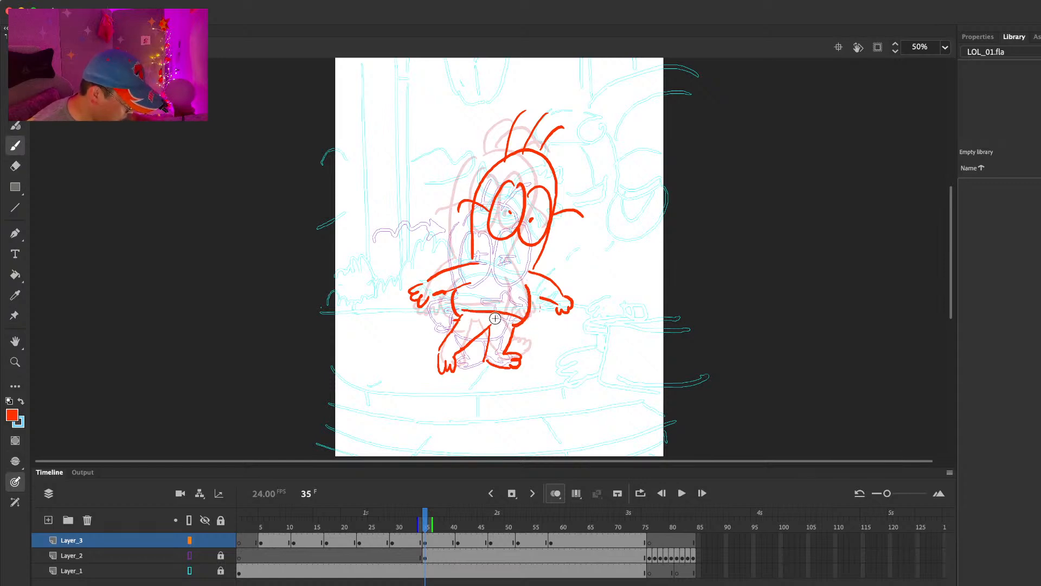
Step: Add the shorts' leg hems and redraw the leading arm and hand on the frame 35 pose, checking against the preceding frame
key(comma)
key(period)
drag(530, 294, 565, 299)
key(e)
key(b)
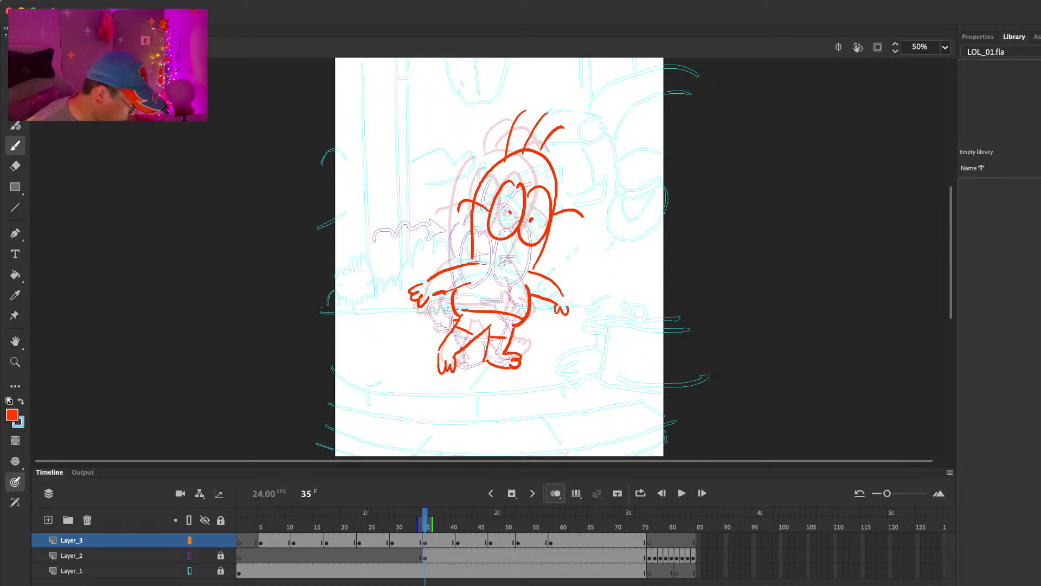
key(comma)
key(period)
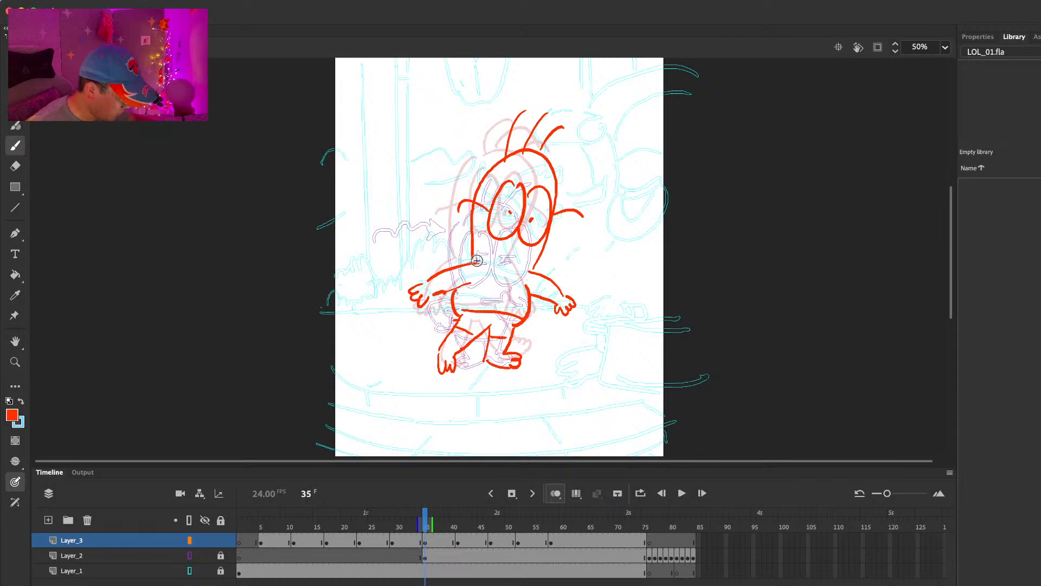
key(comma)
key(period)
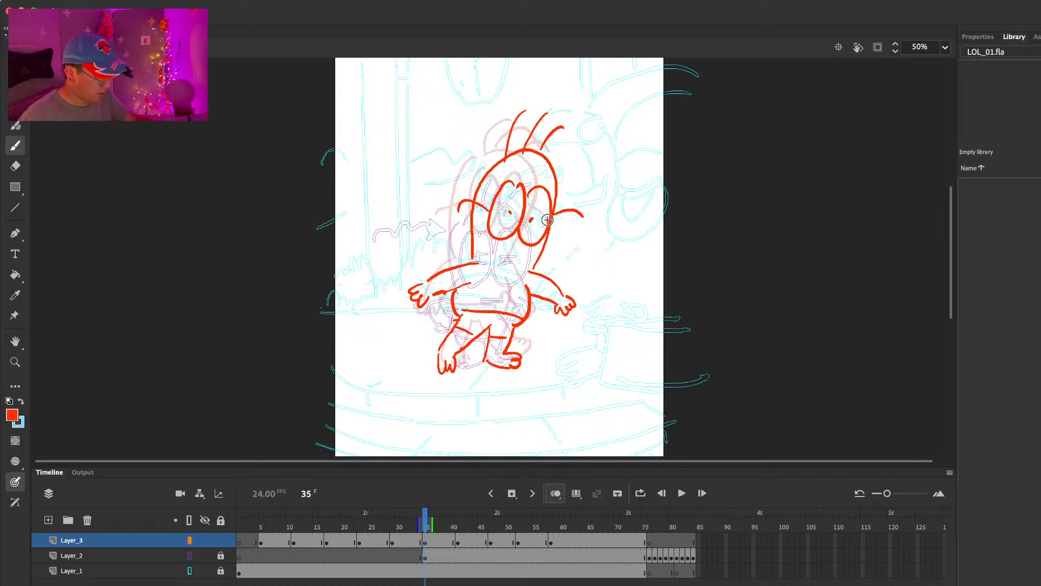
Step: Lasso the frame 35 head and move it down slightly, and redraw the face and neck lines to meet the shoulders
key(l)
mouse_move(588, 116)
mouse_down()
mouse_move(469, 117)
mouse_move(450, 235)
mouse_move(500, 263)
mouse_move(618, 184)
mouse_move(558, 200)
mouse_up()
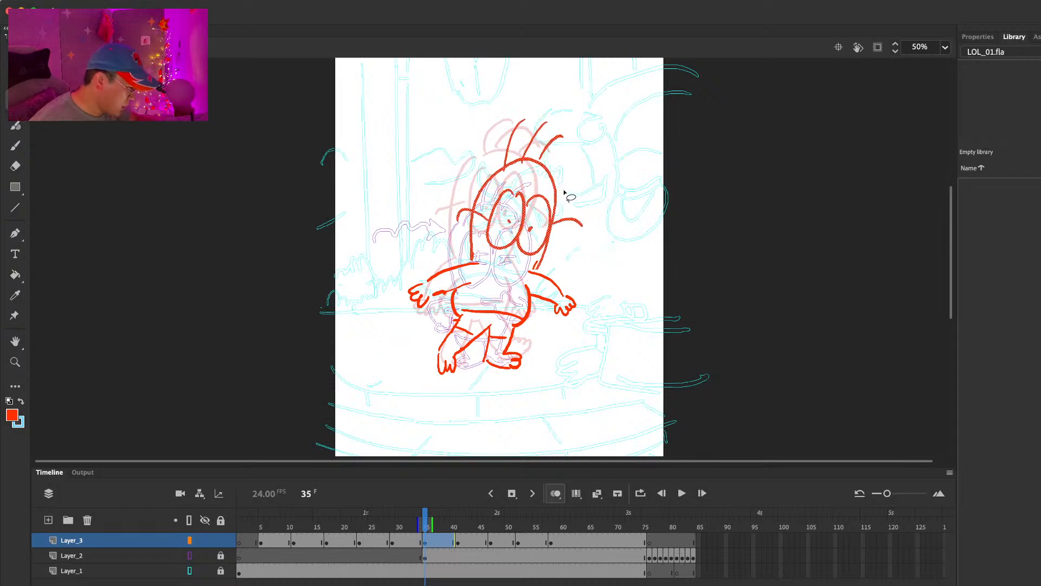
click(567, 196)
key(e)
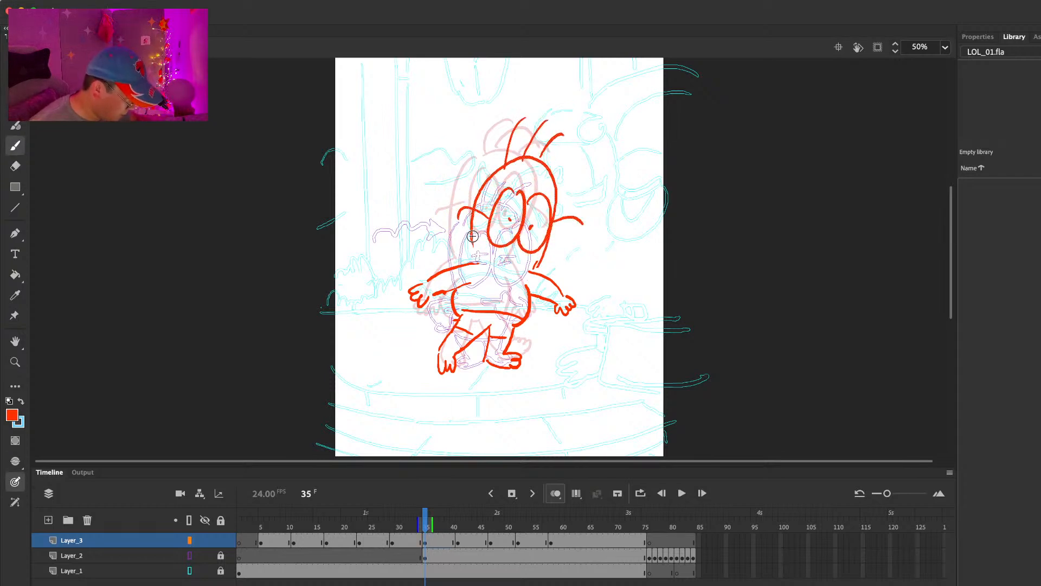
key(b)
key(comma)
key(period)
Step: Erase and redraw the frame 35 pose's back torso edge and trailing underarm line, comparing with the preceding frame
key(e)
mouse_move(455, 296)
mouse_down()
mouse_move(454, 320)
mouse_move(455, 289)
mouse_move(447, 295)
mouse_move(459, 287)
mouse_move(442, 294)
mouse_move(465, 284)
mouse_up()
key(b)
key(e)
key(b)
key(e)
key(b)
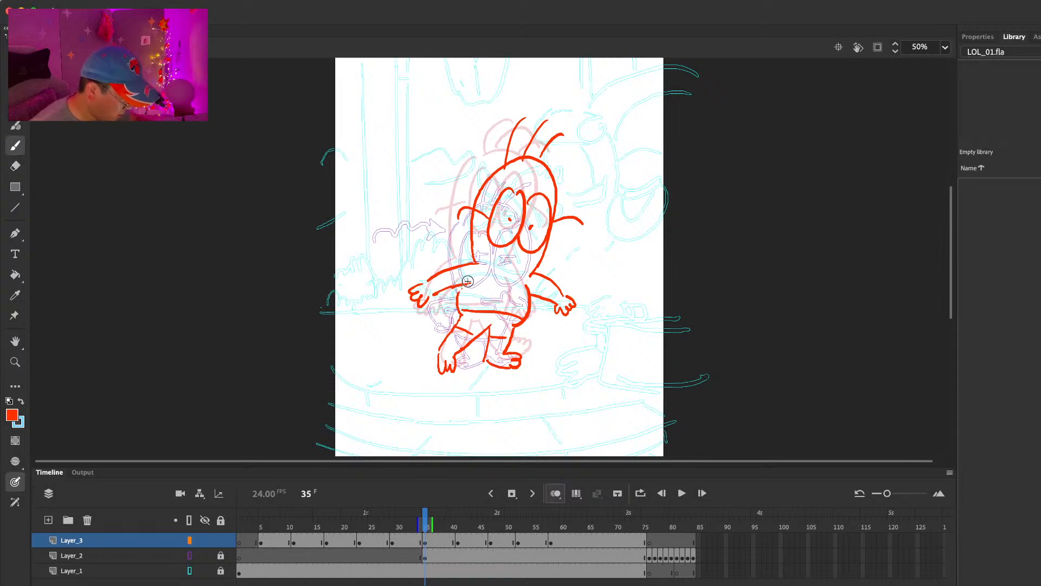
key(comma)
key(period)
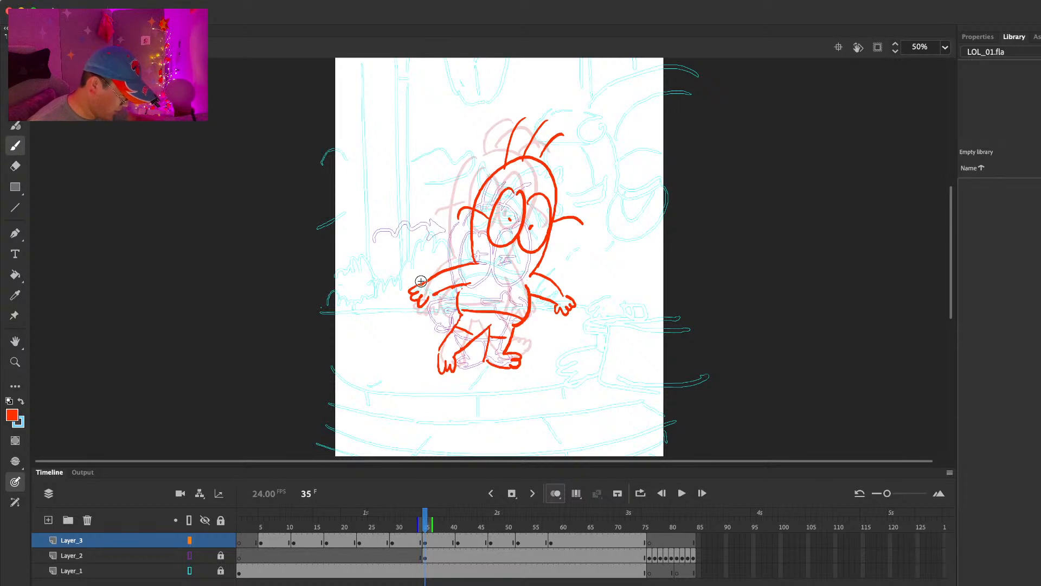
Step: Erase and redraw the rear contour of the frame 35 pose's supporting leg with a rounder bend
key(e)
mouse_move(491, 347)
mouse_down()
mouse_move(502, 337)
mouse_move(497, 348)
mouse_up()
key(b)
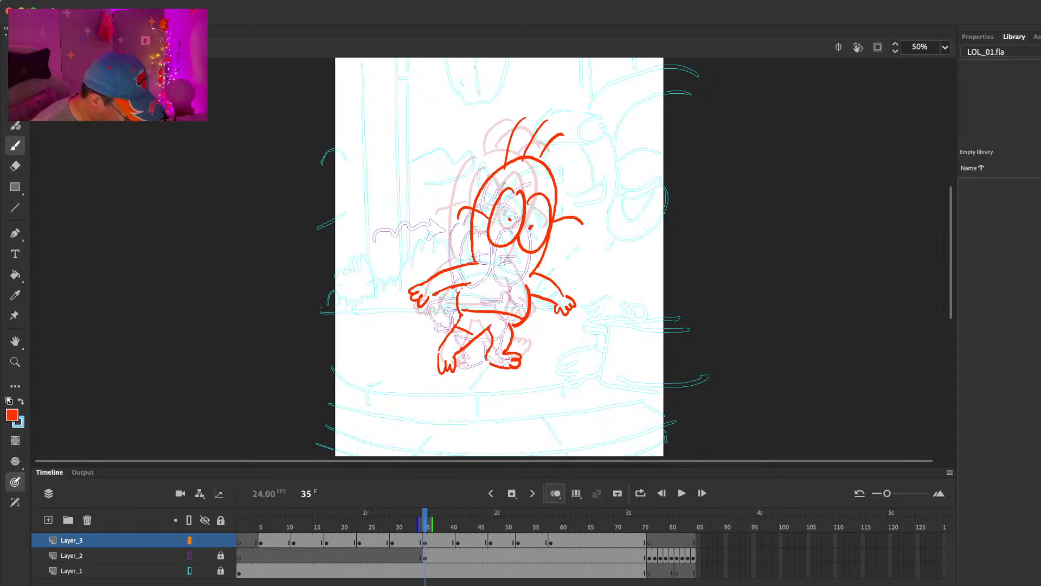
Step: At frame 41, squash the whole character drawing vertically toward the feet and nudge it slightly left and down
key(period)
key(period)
key(period)
key(period)
key(period)
key(period)
key(comma)
key(period)
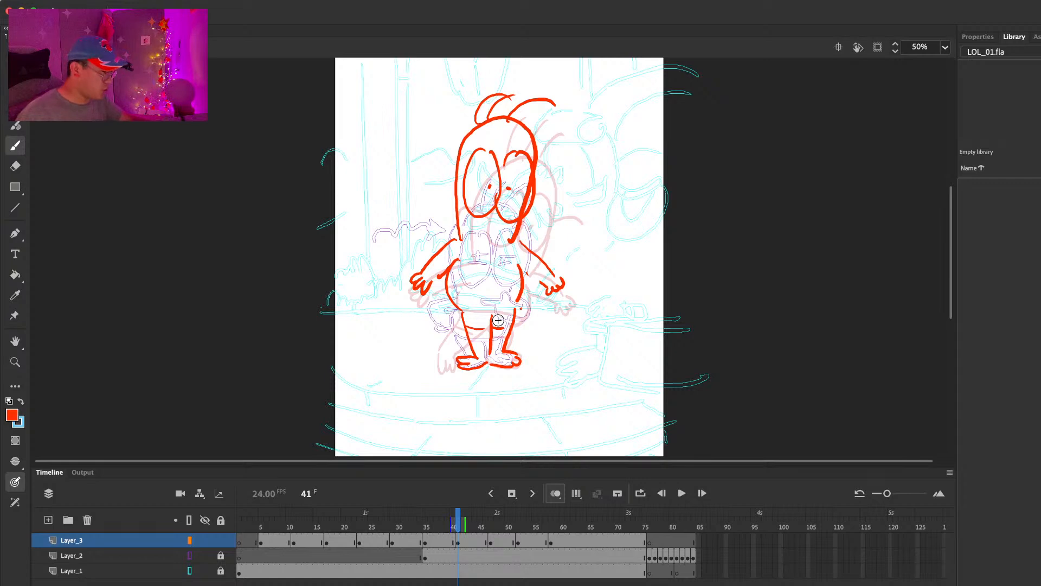
key(comma)
key(period)
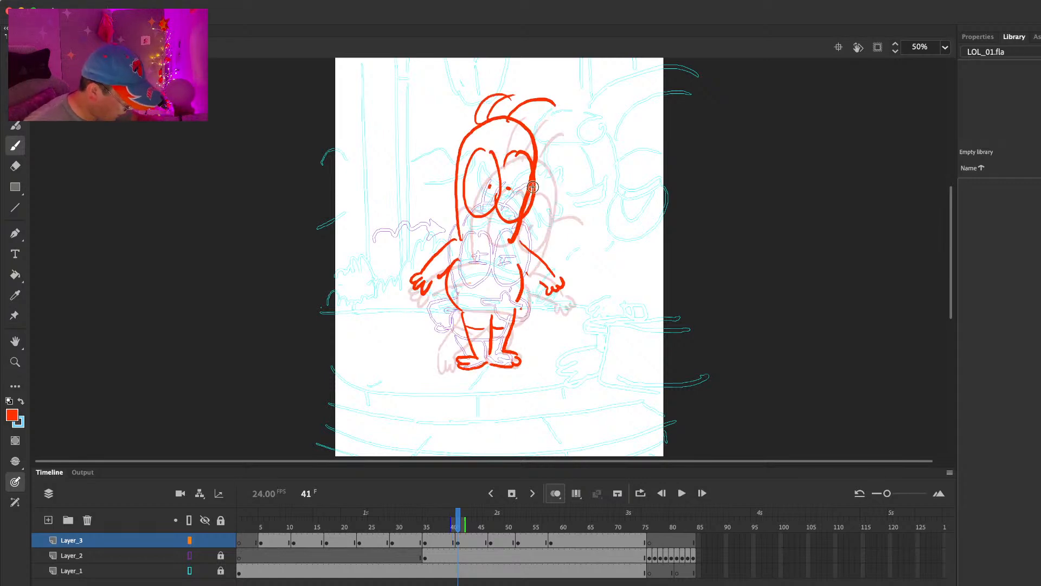
key(q)
key(ctrl+a)
drag(488, 93, 489, 103)
key(b)
drag(535, 182, 534, 191)
key(Left)
key(Left)
key(Left)
key(Down)
key(Down)
key(Down)
key(Down)
key(Down)
Step: Erase the frame 41 head's outline where it overlaps the right eye and redraw it as a rounder contour down to the neck
key(e)
mouse_move(528, 205)
mouse_down()
mouse_move(519, 222)
mouse_move(526, 191)
mouse_up()
mouse_move(520, 235)
mouse_down()
mouse_move(508, 253)
mouse_move(518, 257)
mouse_up()
key(b)
key(e)
drag(535, 182, 532, 154)
key(b)
drag(538, 189, 523, 235)
key(super+z)
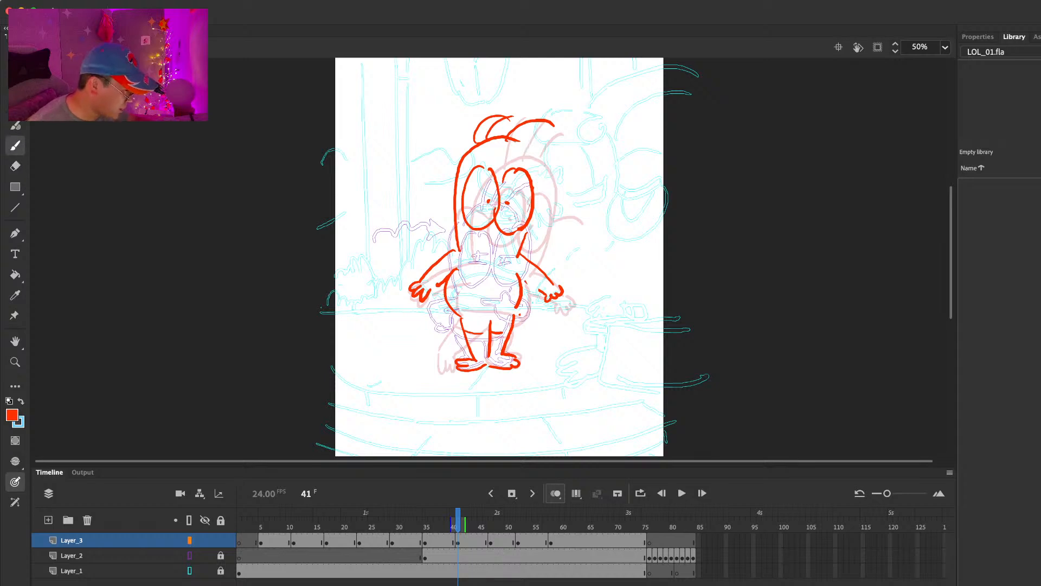
Step: Erase and redraw the frame 41 pose's right eye inside the head, and draw a curved ear on each side
key(e)
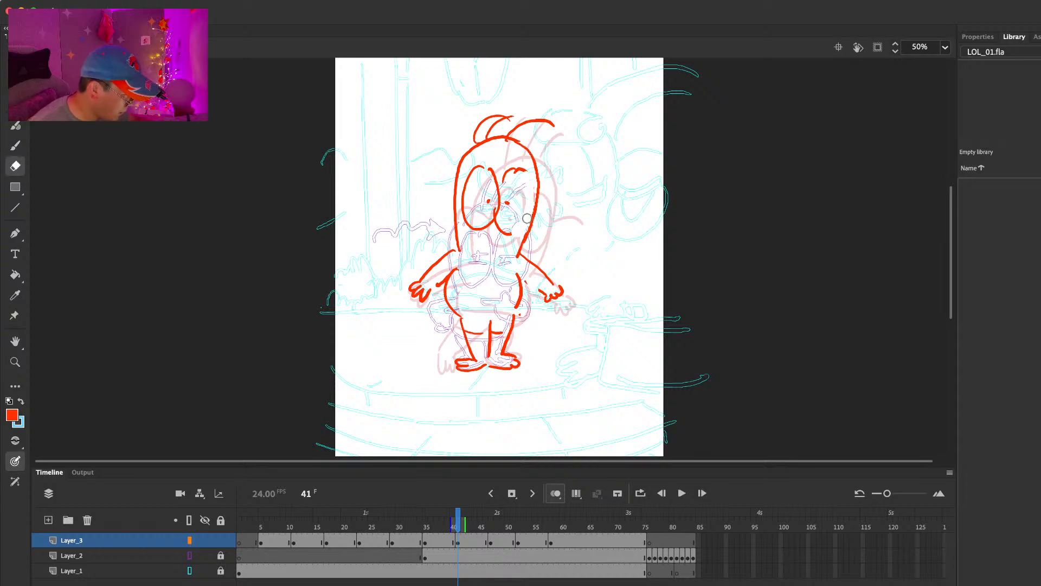
key(b)
key(e)
mouse_move(528, 182)
mouse_down()
mouse_move(454, 191)
mouse_move(438, 211)
mouse_up()
key(b)
key(e)
key(b)
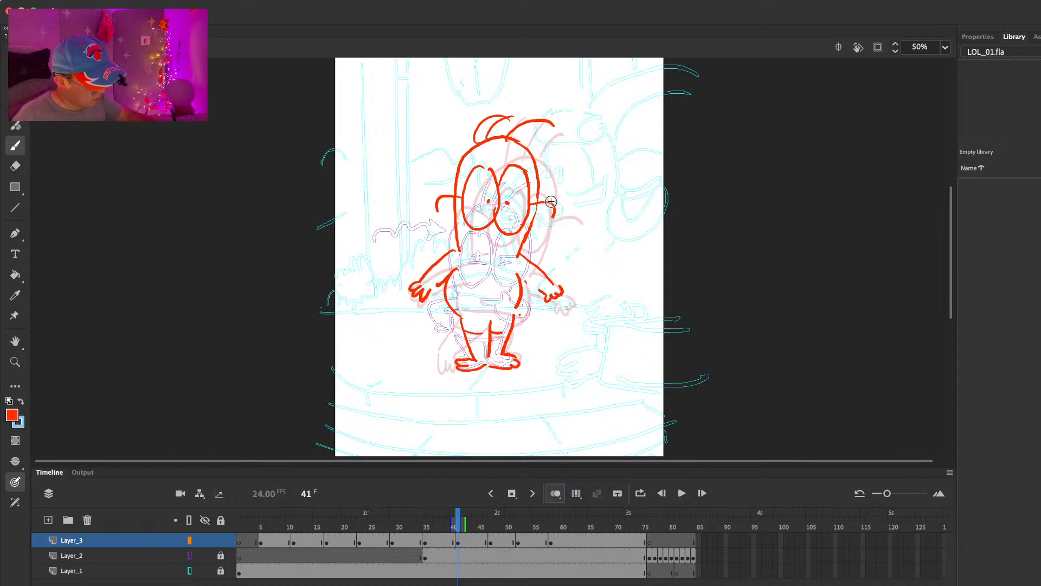
Step: At frame 47, erase and redraw the torso sides and draw a curved waistband line across the belly
key(comma)
key(comma)
key(comma)
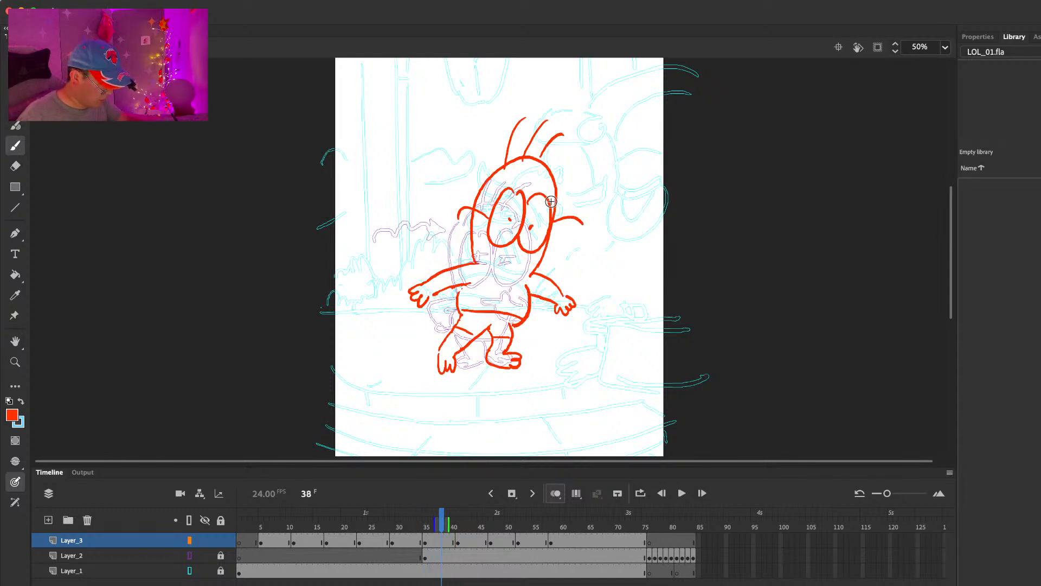
key(period)
key(period)
key(period)
key(period)
key(period)
key(period)
key(period)
key(period)
key(period)
key(period)
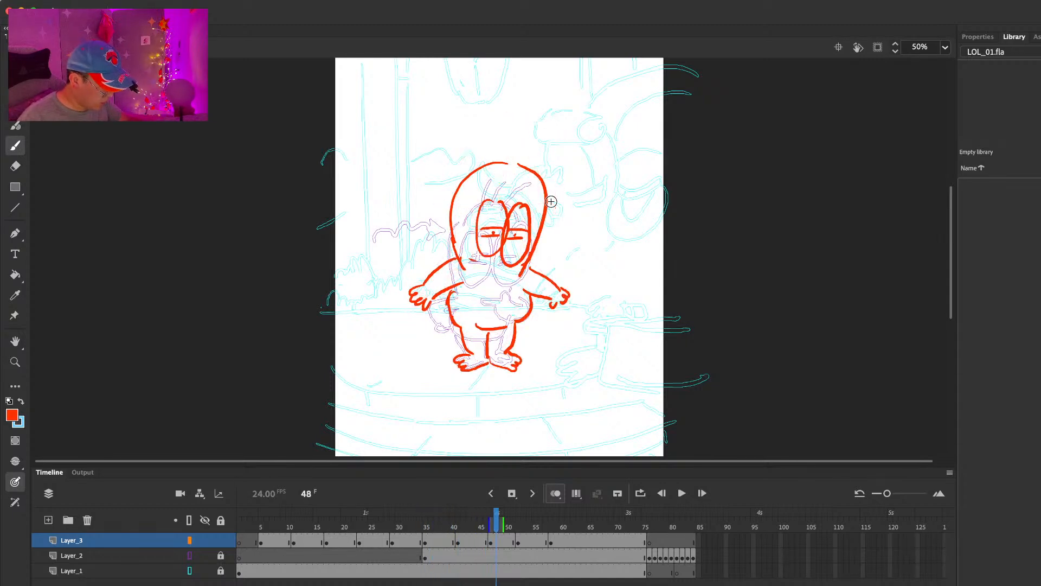
key(comma)
key(e)
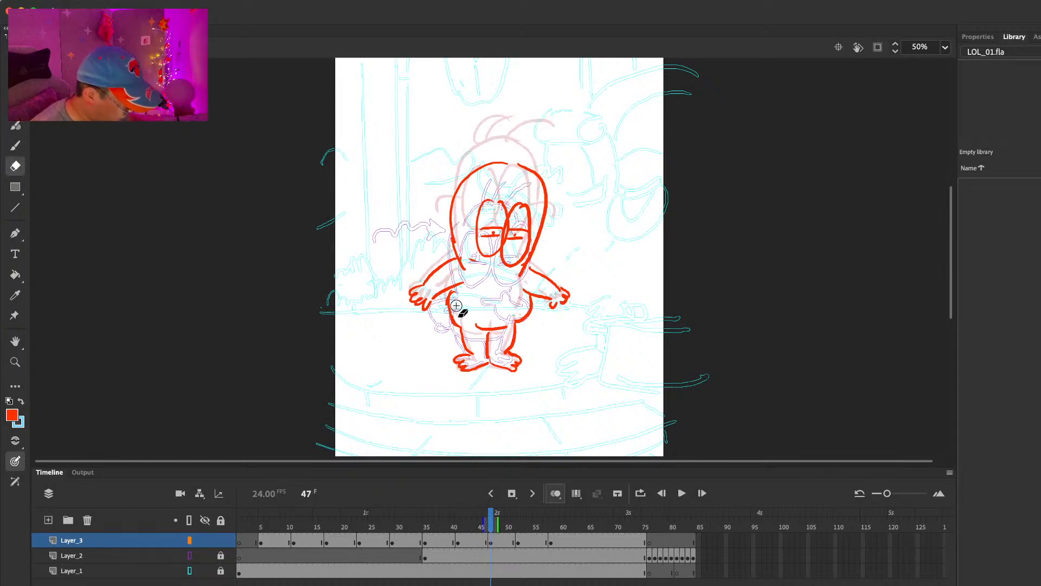
key(b)
mouse_move(461, 284)
mouse_down()
mouse_move(470, 336)
mouse_move(498, 326)
mouse_up()
key(e)
key(b)
Step: Step through the end poses and play back the walk and the stop to check the timing
key(period)
key(comma)
key(period)
key(period)
key(period)
key(period)
key(period)
key(period)
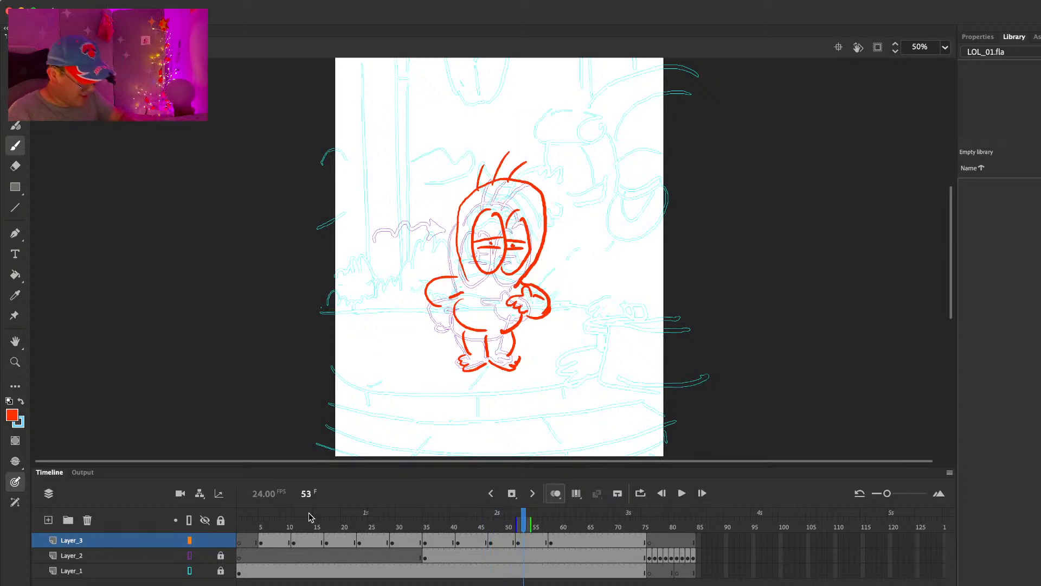
drag(314, 522, 262, 524)
key(Return)
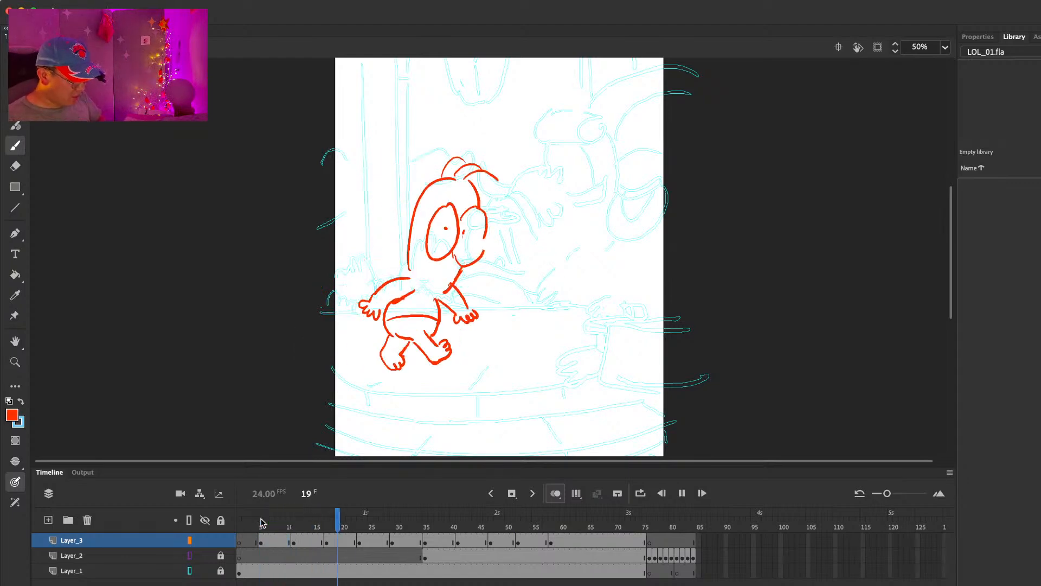
key(Return)
click(419, 525)
key(Return)
mouse_move(456, 527)
mouse_down()
mouse_move(485, 524)
mouse_move(359, 520)
mouse_move(469, 526)
mouse_up()
key(Return)
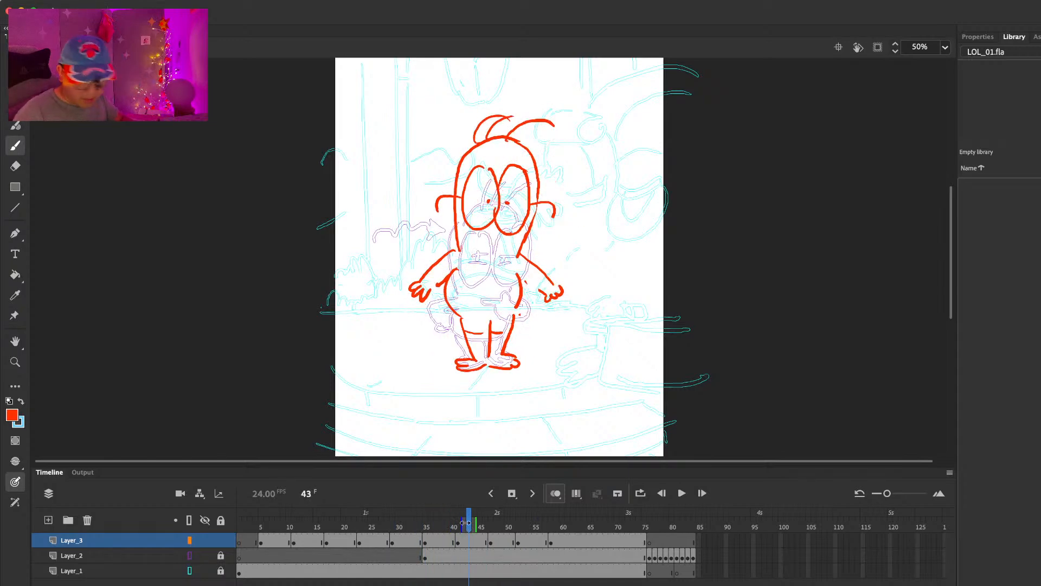
Step: Extend the frame 41 pose's hold through frame 53 on all layers and play back the longer pause
key(F5)
key(F5)
key(F5)
key(F5)
key(F5)
key(F5)
key(F5)
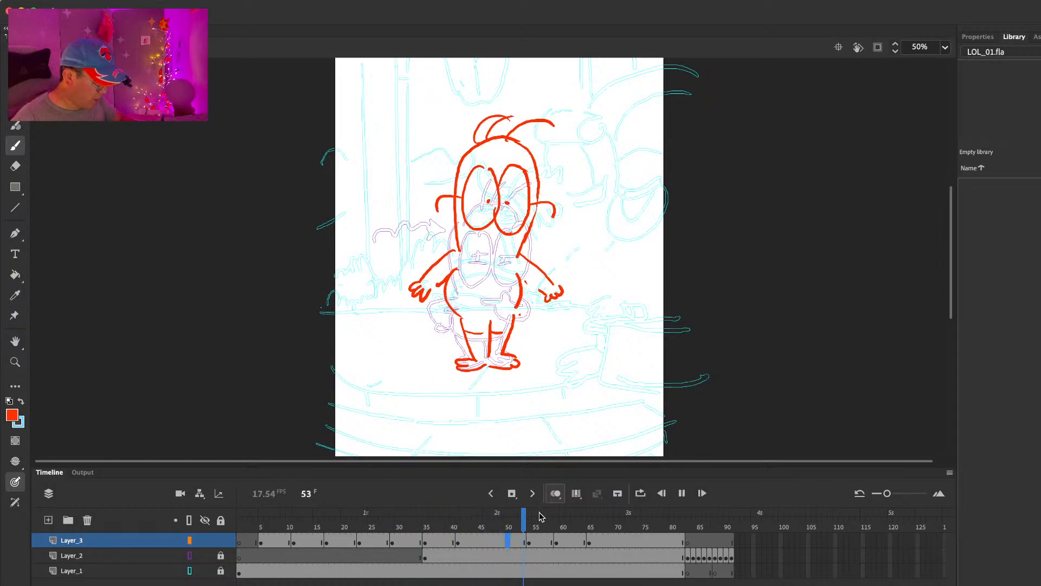
key(Return)
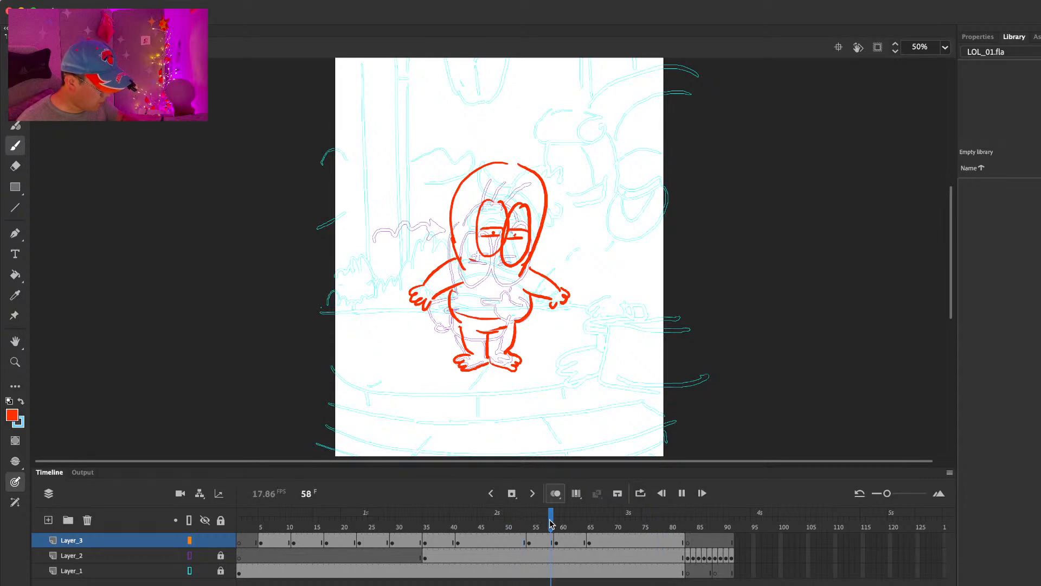
Step: At frame 54, lasso the face and shift it down slightly, and erase and redraw a narrower head outline around it
mouse_move(552, 524)
mouse_down()
mouse_move(525, 525)
mouse_move(562, 529)
mouse_move(524, 529)
mouse_move(528, 540)
mouse_up()
key(v)
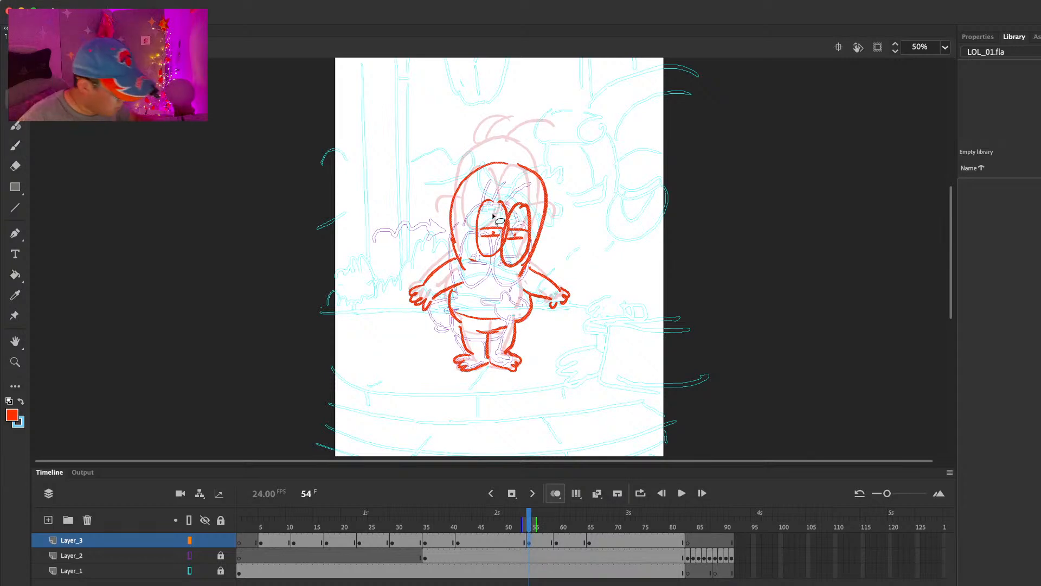
mouse_move(469, 219)
mouse_down()
mouse_move(509, 277)
mouse_move(535, 249)
mouse_move(532, 224)
mouse_up()
key(e)
mouse_move(481, 173)
mouse_down()
mouse_move(450, 230)
mouse_move(495, 164)
mouse_move(531, 179)
mouse_move(453, 208)
mouse_move(458, 257)
mouse_up()
key(b)
key(super+z)
mouse_move(535, 174)
mouse_down()
mouse_move(457, 240)
mouse_move(462, 269)
mouse_move(459, 205)
mouse_move(466, 272)
mouse_move(544, 181)
mouse_move(546, 197)
mouse_up()
key(e)
key(b)
key(e)
key(b)
Step: Step back and forth through the frames around the frame 54 and 59 poses to examine the head movement
key(period)
key(period)
key(period)
key(period)
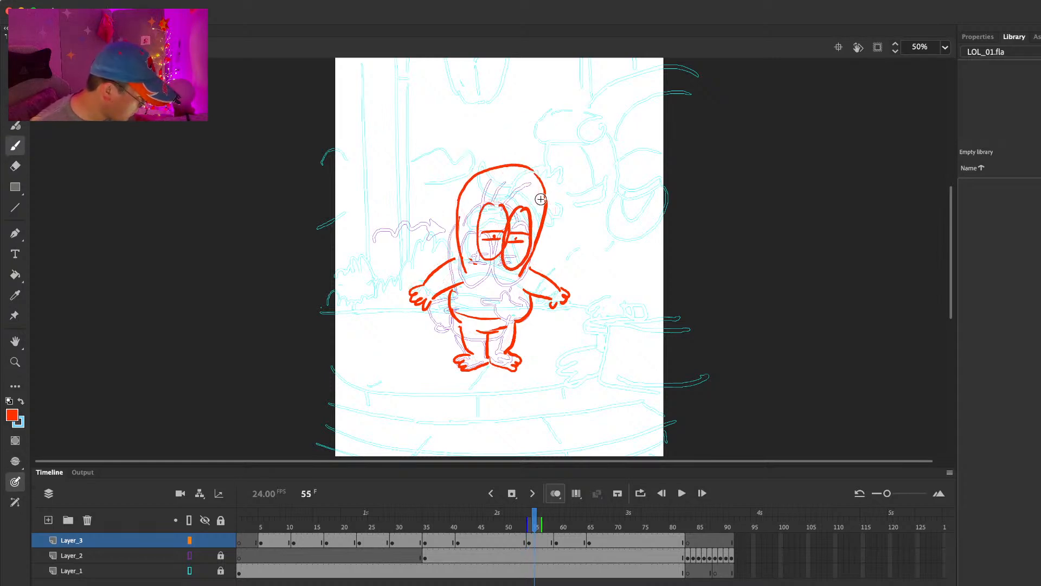
key(period)
key(period)
Step: At frame 59, lasso the head and hair and move them slightly to the right over the body
key(period)
key(period)
key(period)
key(period)
key(comma)
key(comma)
key(comma)
key(comma)
key(comma)
key(comma)
key(comma)
key(period)
key(period)
key(l)
mouse_move(571, 139)
mouse_down()
mouse_move(461, 264)
mouse_move(571, 179)
mouse_move(567, 142)
mouse_up()
drag(530, 236, 542, 231)
click(565, 222)
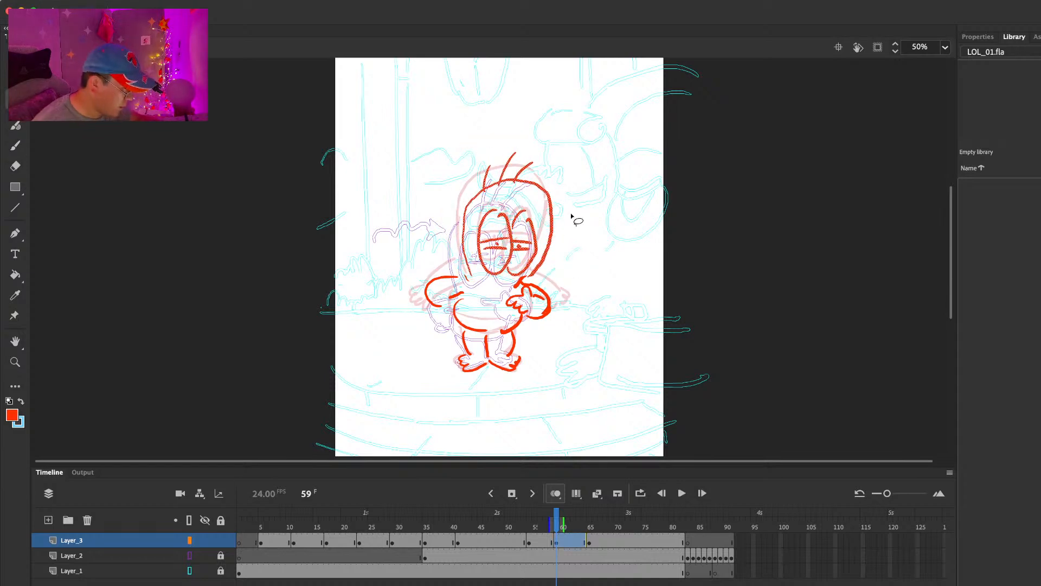
Step: Erase and redraw the frame 59 pose's neck line and bent left arm so they connect to the shifted head and body
key(e)
mouse_move(515, 285)
mouse_down()
mouse_move(440, 280)
mouse_move(427, 292)
mouse_move(448, 278)
mouse_move(450, 308)
mouse_up()
key(b)
key(e)
key(b)
key(e)
key(b)
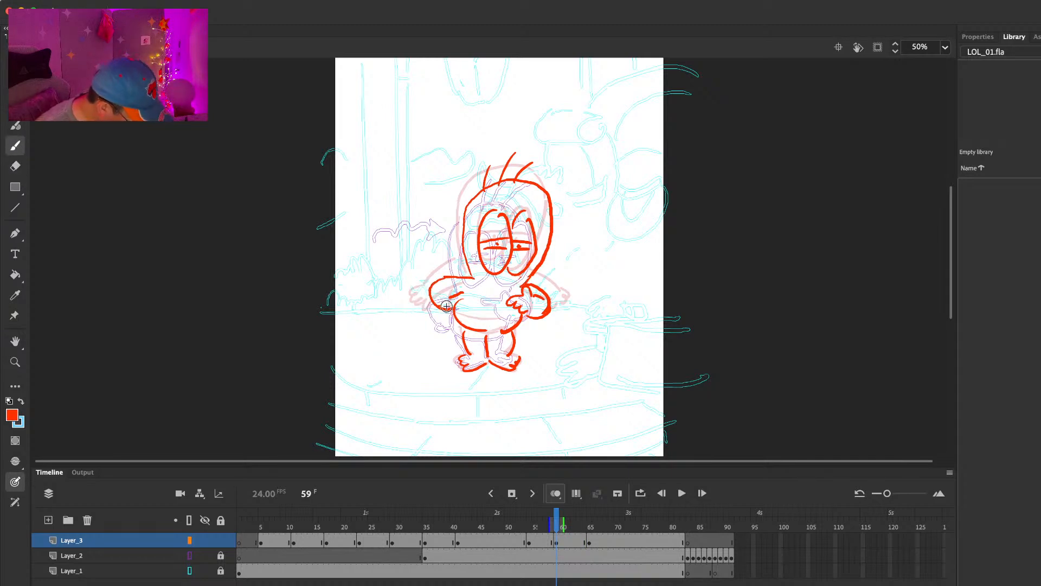
Step: Extend the frame 59 pose's hold by five frames on all layers and insert a blank keyframe at frame 64 on Layer_3
key(F5)
key(F5)
key(F5)
key(F5)
key(F5)
key(F7)
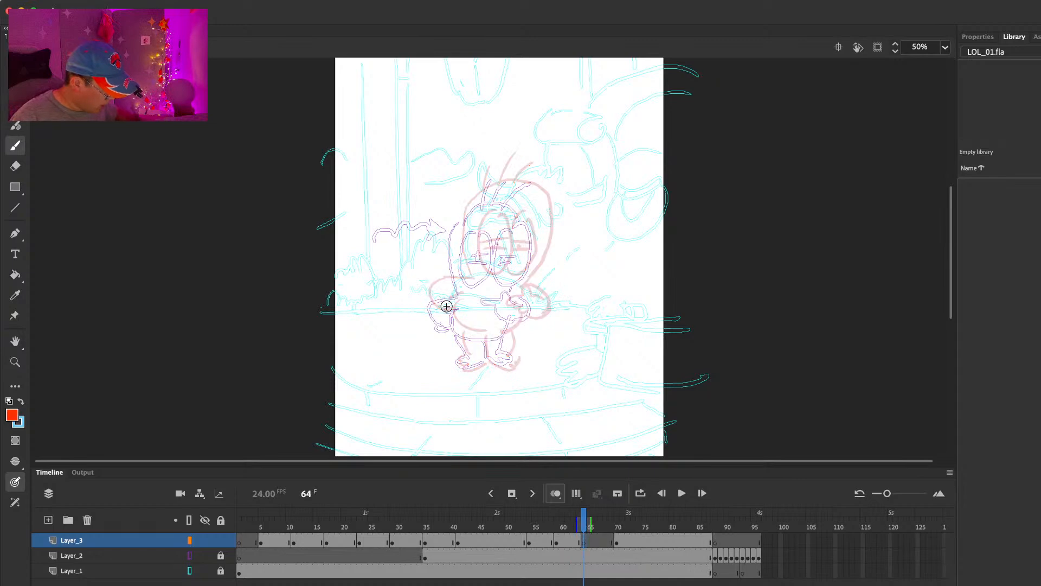
Step: Undo the last stroke, then draw the pointing hand and half-closed eyes with pupils at frame 64 on Layer_3
key(super+z)
drag(521, 287, 533, 291)
mouse_move(490, 220)
mouse_down()
mouse_move(515, 255)
mouse_move(506, 216)
mouse_move(507, 270)
mouse_move(511, 243)
mouse_up()
drag(487, 250, 493, 250)
mouse_move(529, 216)
mouse_down()
mouse_move(513, 242)
mouse_move(525, 271)
mouse_up()
mouse_move(533, 217)
mouse_down()
mouse_move(536, 247)
mouse_move(523, 273)
mouse_move(531, 249)
mouse_up()
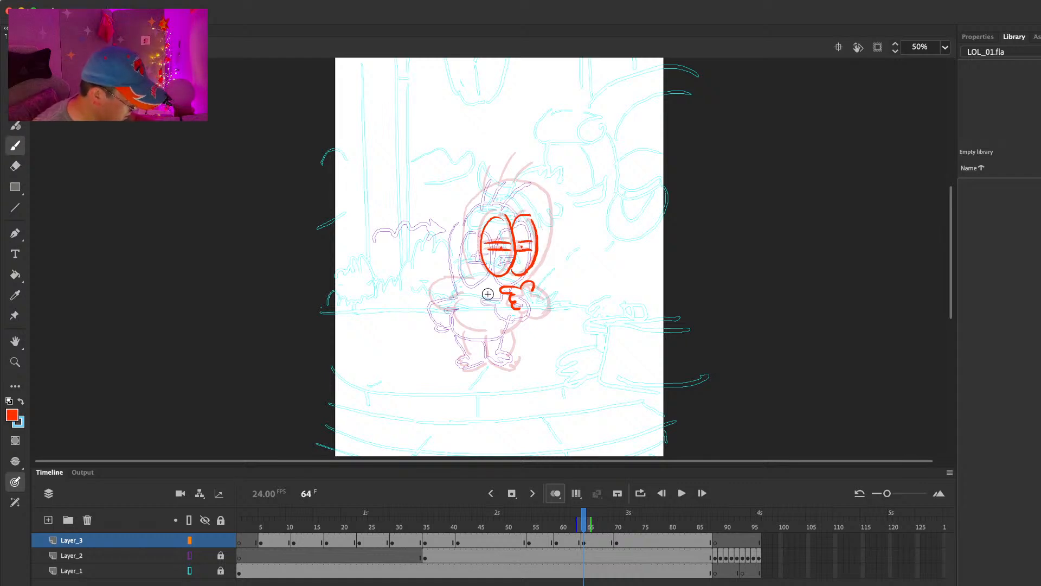
Step: Draw the head outline around the eyes and three hair strands on top at frame 64
mouse_move(472, 279)
mouse_down()
mouse_move(466, 216)
mouse_move(485, 195)
mouse_move(534, 185)
mouse_move(549, 204)
mouse_move(546, 252)
mouse_up()
drag(492, 187, 497, 165)
mouse_move(511, 184)
mouse_down()
mouse_move(520, 158)
mouse_move(546, 164)
mouse_up()
Step: Draw the bent arms, rounded torso, legs and feet to complete the frame 64 pose
drag(527, 294, 541, 302)
mouse_move(519, 305)
mouse_down()
mouse_move(544, 309)
mouse_move(539, 294)
mouse_move(540, 319)
mouse_up()
mouse_move(471, 279)
mouse_down()
mouse_move(437, 295)
mouse_move(443, 287)
mouse_move(452, 308)
mouse_move(445, 287)
mouse_move(440, 308)
mouse_move(443, 282)
mouse_move(440, 306)
mouse_move(465, 302)
mouse_move(484, 363)
mouse_up()
key(e)
key(b)
key(e)
key(b)
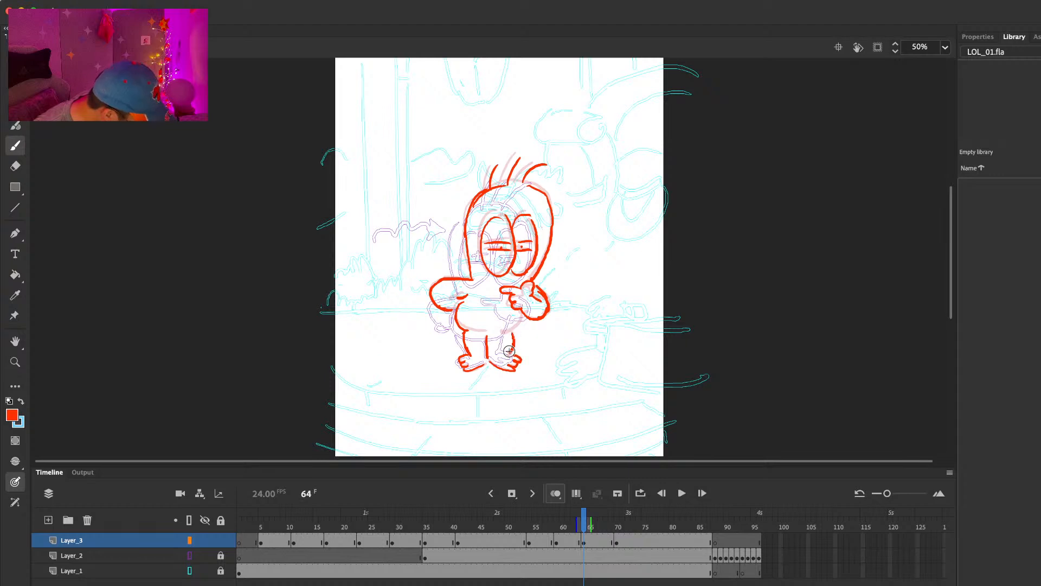
key(period)
key(period)
key(period)
key(period)
key(period)
key(period)
key(period)
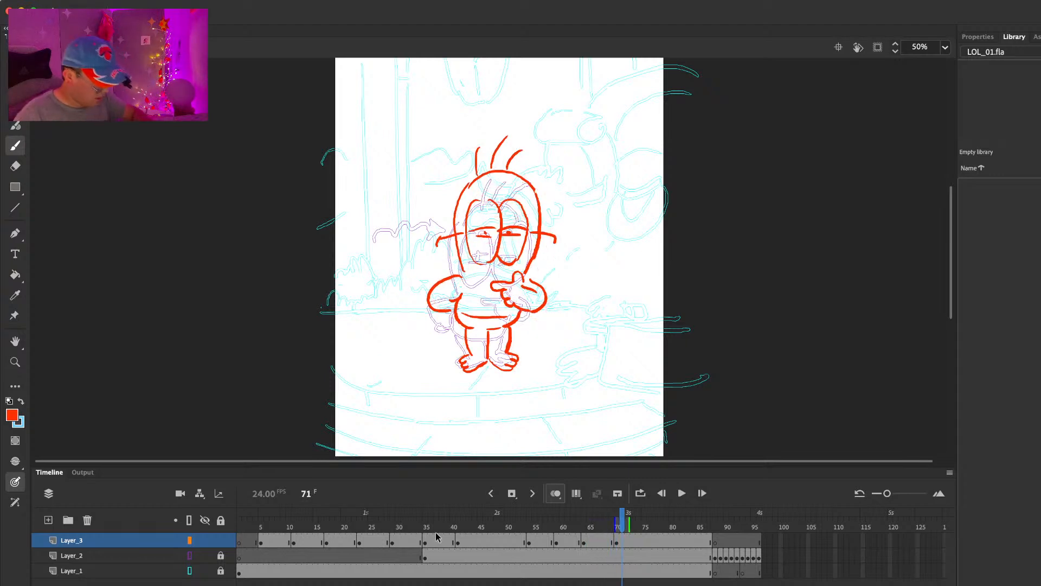
click(590, 540)
key(F5)
key(F5)
key(super+z)
key(super+z)
key(super+z)
Step: Extend the frame 64 pose's hold by two frames on all layers
click(591, 517)
key(F5)
key(F5)
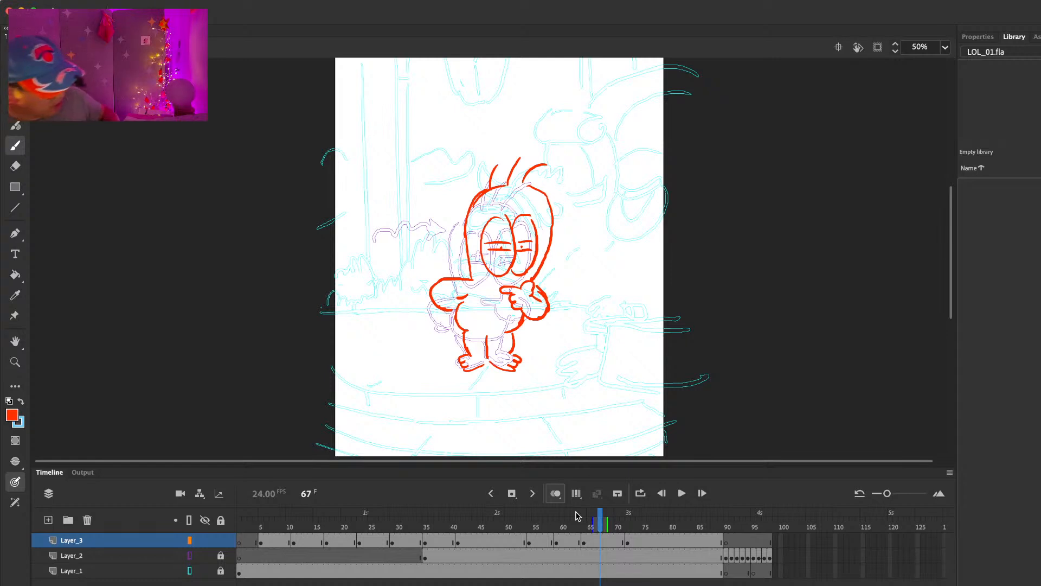
Step: At frame 72 on Layer_3, select and delete the character's torso and arms, leaving the head and legs
mouse_move(601, 521)
mouse_down()
mouse_move(640, 521)
mouse_move(617, 520)
mouse_up()
click(628, 540)
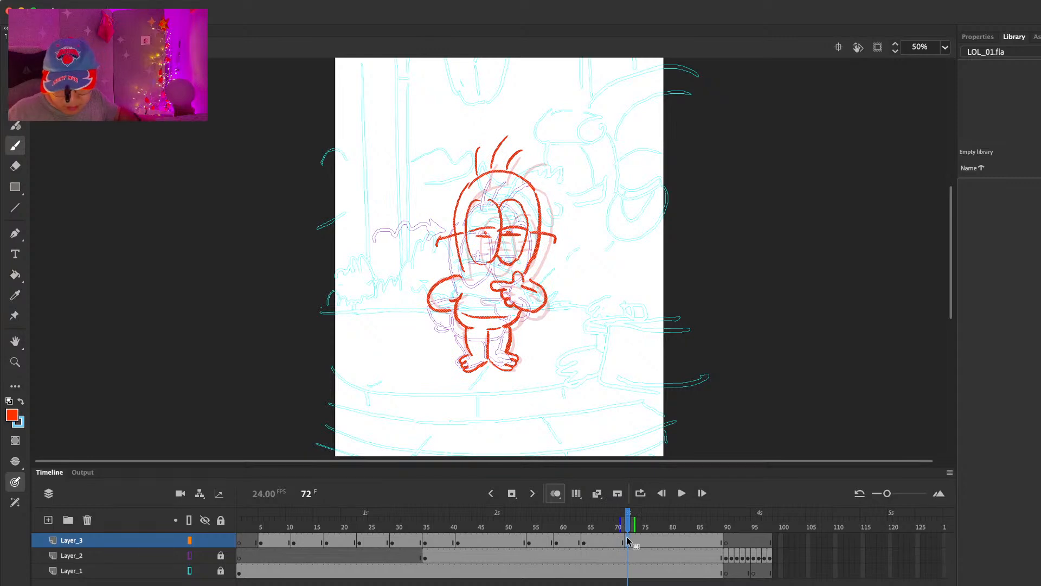
key(v)
mouse_move(516, 277)
mouse_down()
mouse_move(444, 325)
mouse_move(574, 286)
mouse_move(536, 274)
mouse_up()
key(Delete)
key(e)
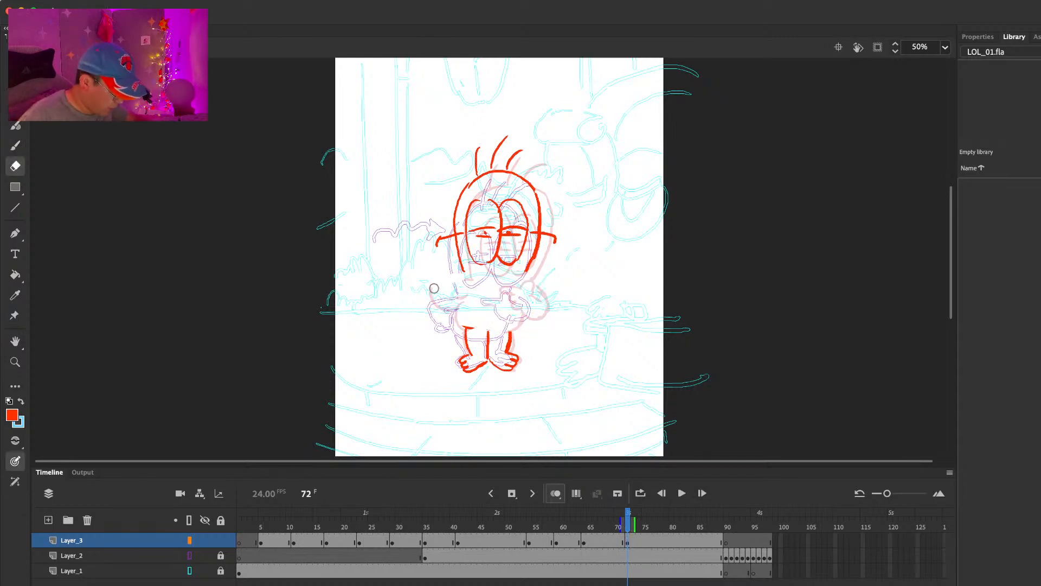
Step: Erase and redraw the frame 72 pose's right cheek line and both ears closer to the head
key(b)
mouse_move(535, 248)
mouse_down()
mouse_move(542, 239)
mouse_move(521, 279)
mouse_up()
key(e)
mouse_move(542, 223)
mouse_down()
mouse_move(535, 204)
mouse_move(547, 246)
mouse_up()
key(b)
key(e)
key(b)
key(e)
mouse_move(453, 236)
mouse_down()
mouse_move(436, 241)
mouse_move(442, 249)
mouse_up()
key(b)
Step: Lasso the frame 72 pose's head, ears and hair and move them slightly down and to the right
key(super+a)
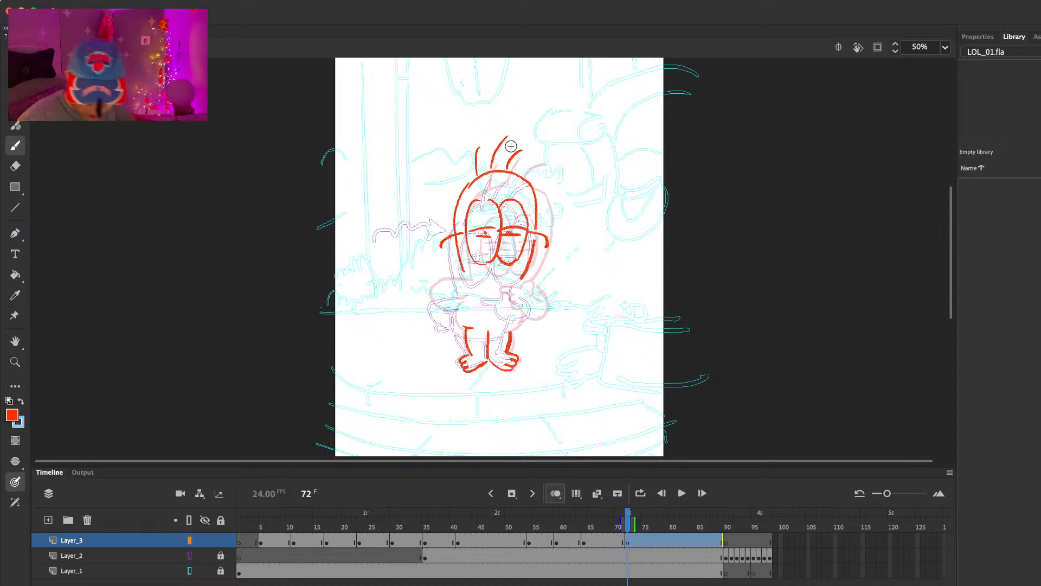
key(l)
mouse_move(563, 143)
mouse_down()
mouse_move(428, 203)
mouse_move(584, 229)
mouse_move(539, 218)
mouse_up()
key(Down)
key(Down)
key(Down)
key(Down)
key(Down)
key(Down)
key(Down)
click(560, 212)
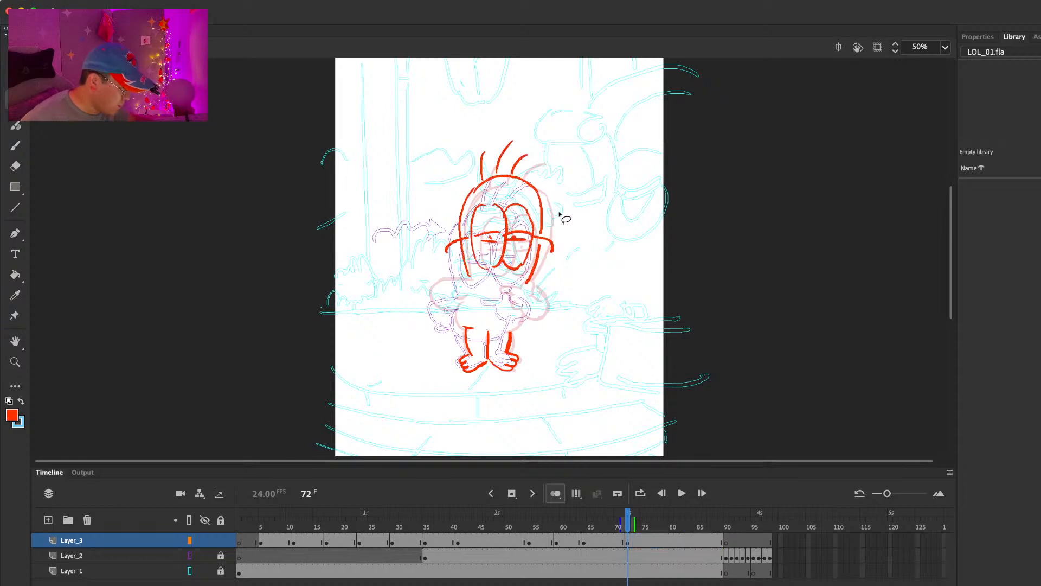
Step: Redraw the pointing hand, bent arms and torso of the frame 72 pose beneath the shifted head
key(e)
key(b)
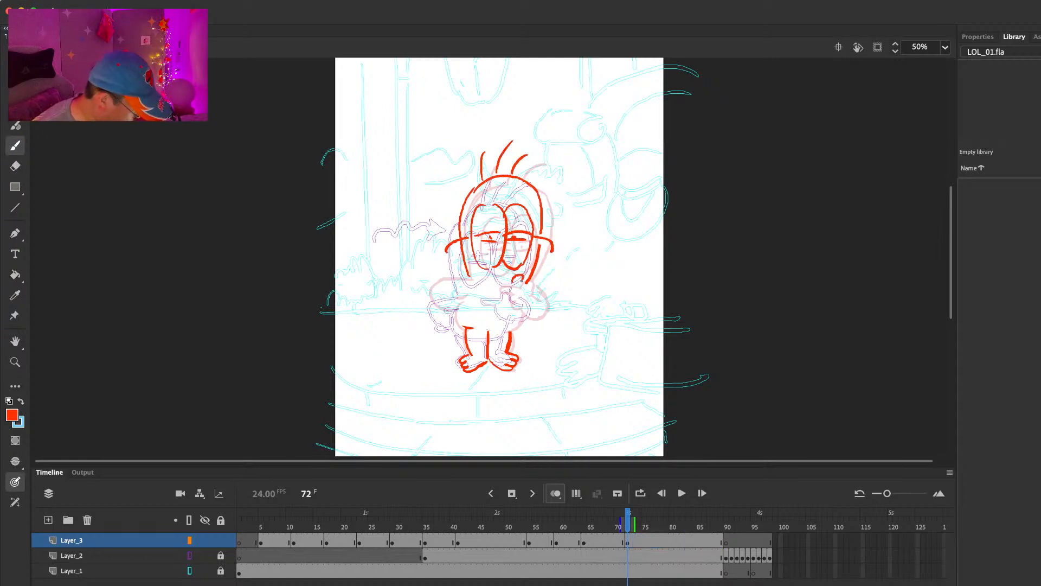
mouse_move(518, 283)
mouse_down()
mouse_move(514, 308)
mouse_move(531, 313)
mouse_move(532, 286)
mouse_move(514, 327)
mouse_move(469, 327)
mouse_up()
drag(468, 274, 437, 305)
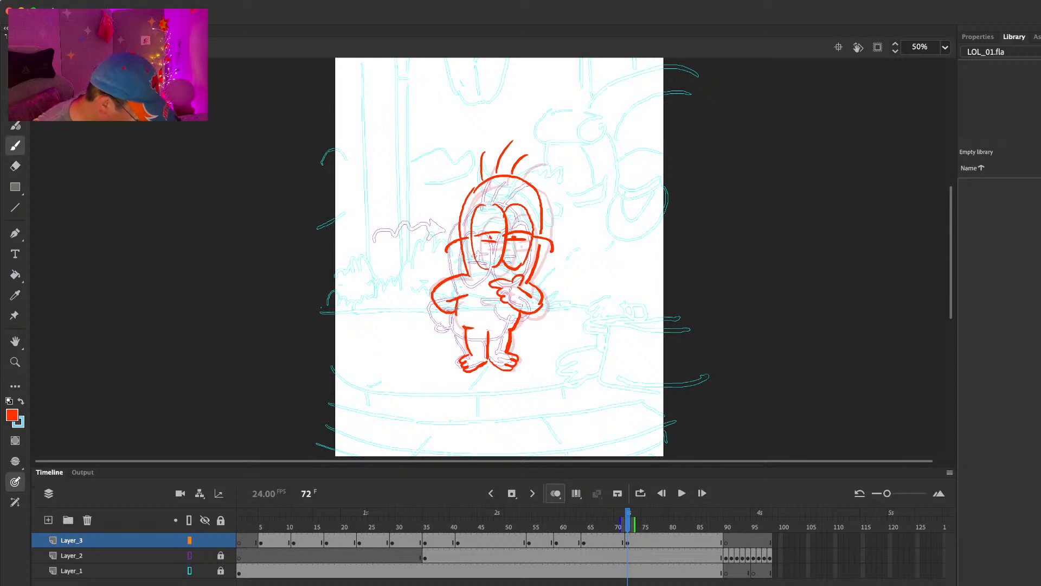
Step: Add an ear to each side of the head in the frame 64 pose, erasing the overlapping outline
key(comma)
key(period)
key(comma)
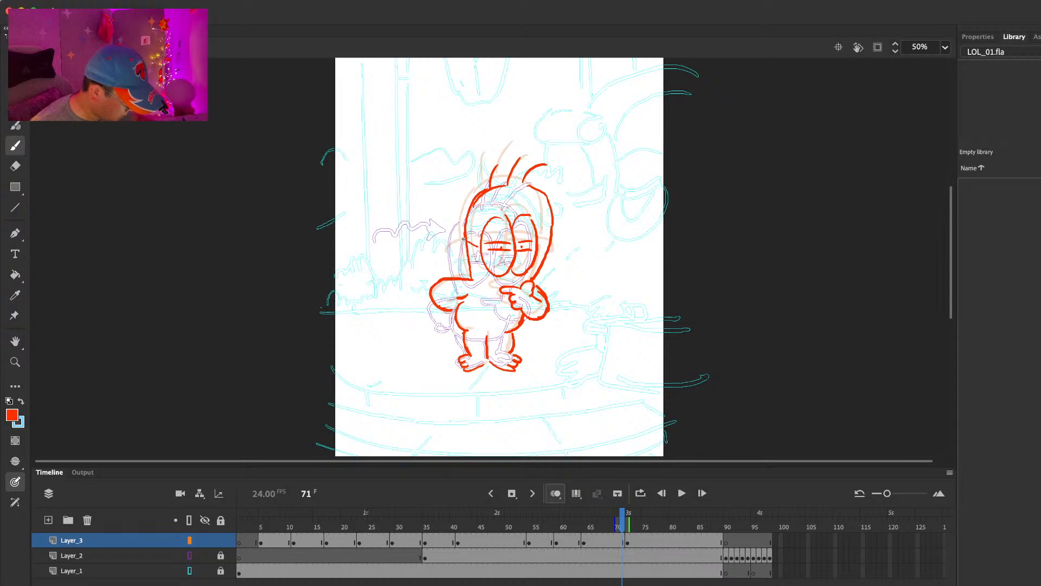
mouse_move(511, 186)
mouse_down()
mouse_move(551, 208)
mouse_move(534, 277)
mouse_up()
key(e)
key(b)
key(e)
key(b)
key(e)
mouse_move(551, 226)
mouse_down()
mouse_move(533, 279)
mouse_move(552, 224)
mouse_move(557, 239)
mouse_up()
key(b)
Step: Erase and redraw the right side of the frame 64 pose's head outline slightly narrower
key(e)
key(b)
key(e)
key(b)
key(e)
key(b)
key(e)
mouse_move(532, 187)
mouse_down()
mouse_move(547, 215)
mouse_move(533, 190)
mouse_move(511, 187)
mouse_move(529, 187)
mouse_up()
key(b)
key(e)
key(b)
key(e)
key(b)
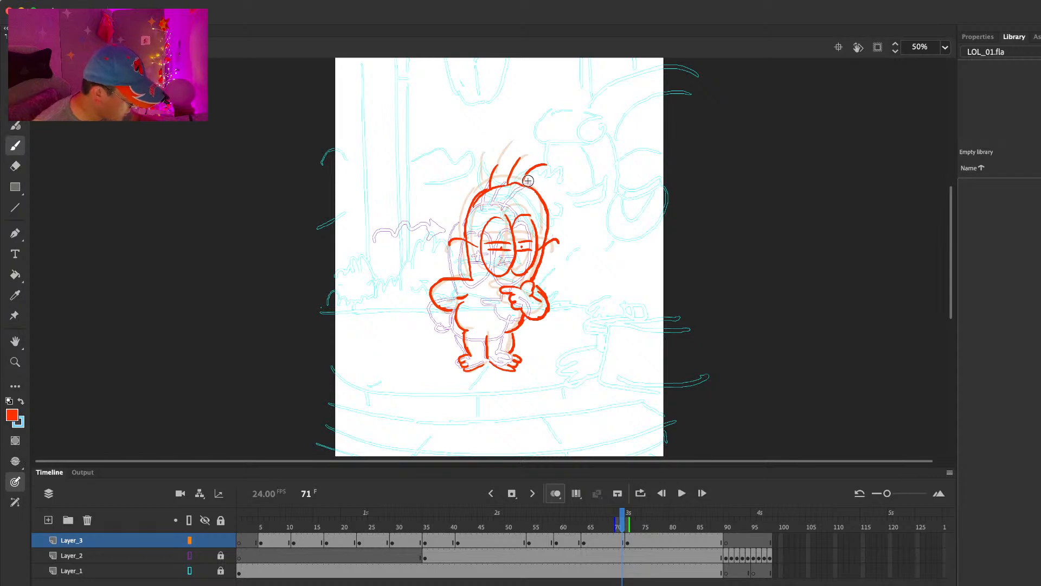
Step: Step back and forth through the frames around the frame 64 and 72 poses to examine the head movement
key(e)
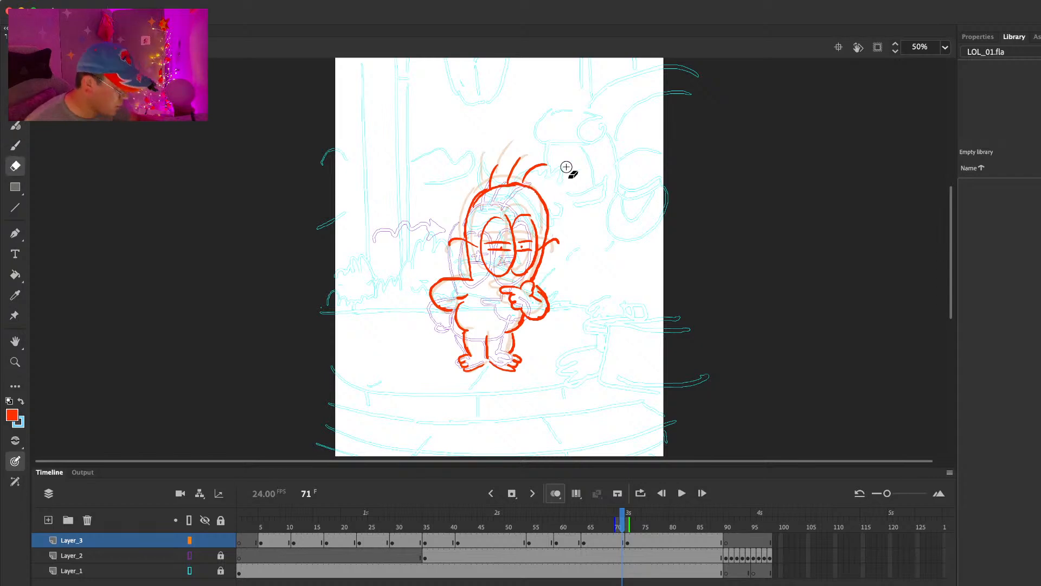
key(comma)
key(comma)
key(comma)
key(period)
key(period)
key(period)
key(period)
key(period)
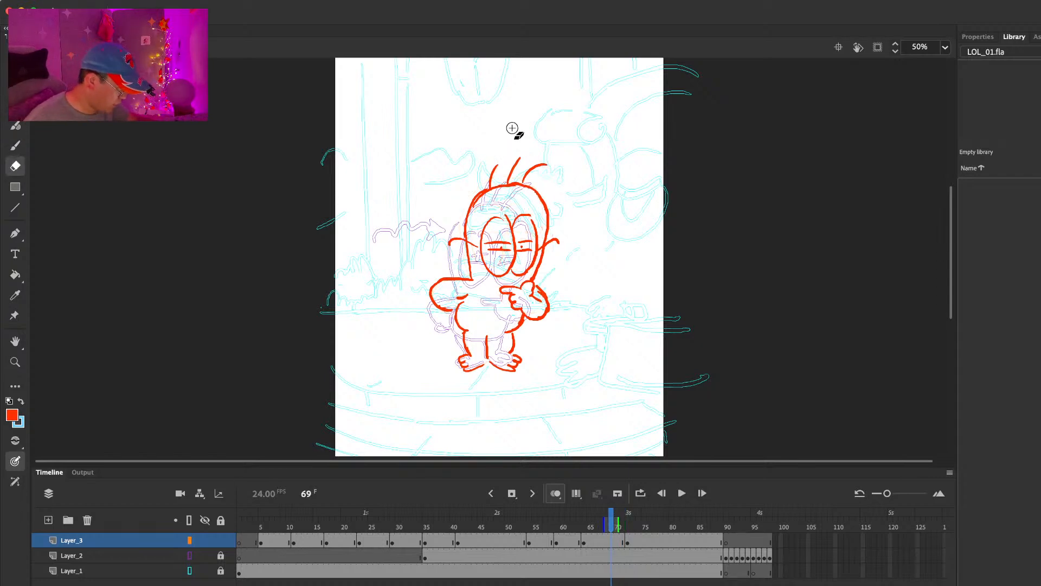
key(comma)
key(comma)
key(period)
Step: Erase and redraw the elbow of the arm with the pointing hand in the frame 72 pose
click(542, 304)
key(b)
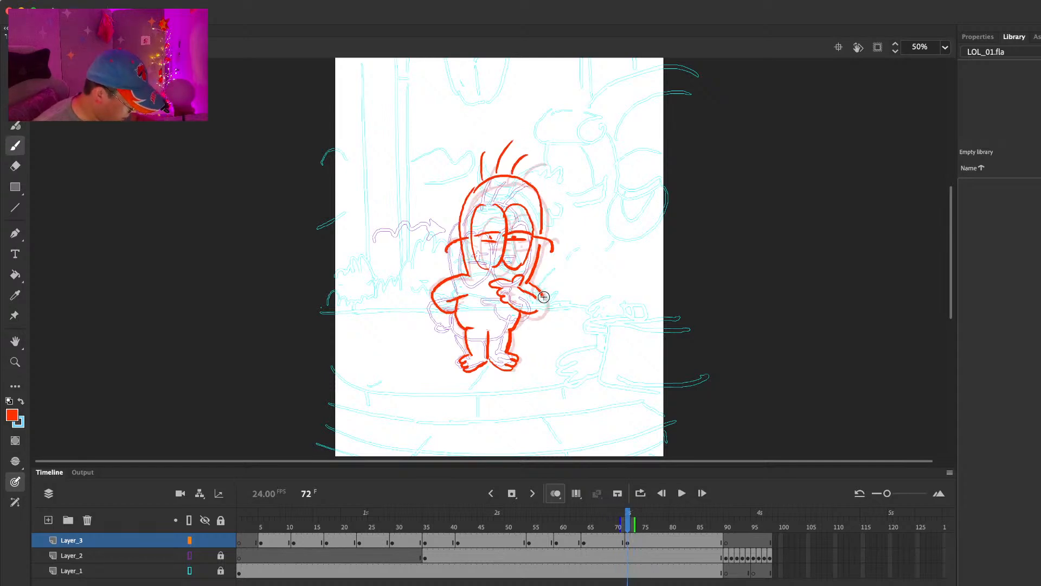
key(comma)
key(period)
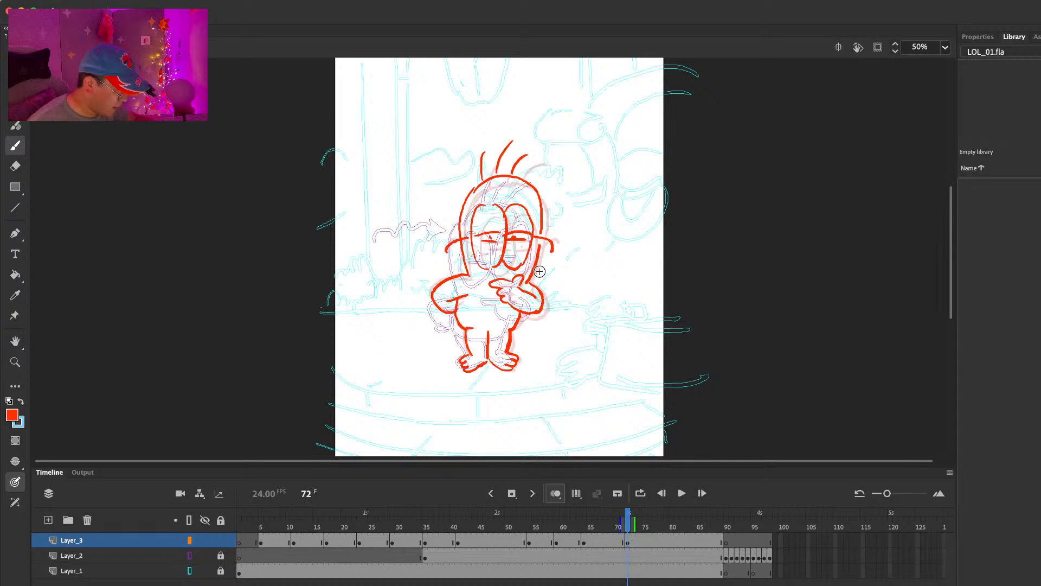
key(period)
key(period)
key(e)
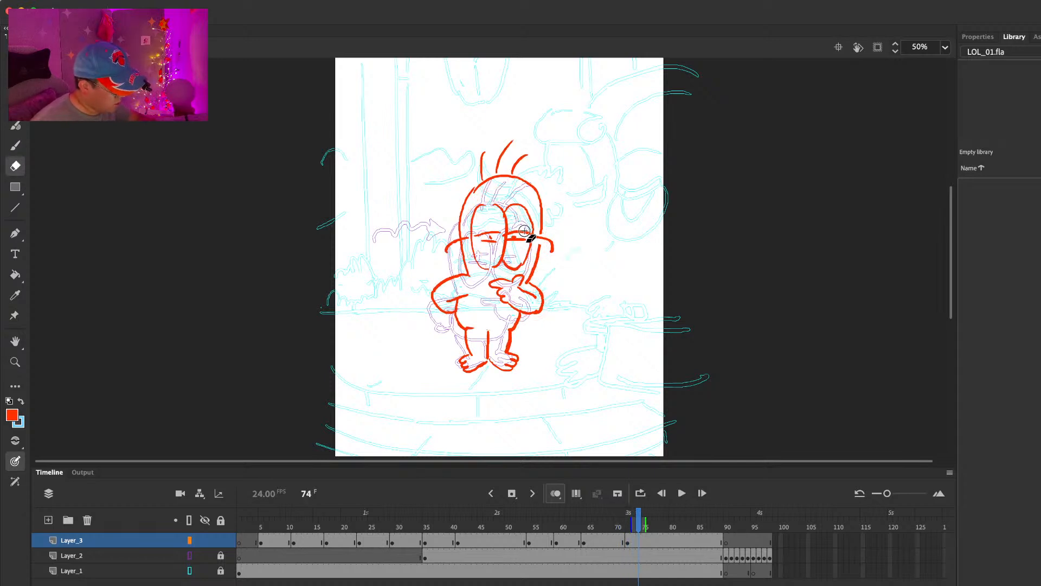
key(b)
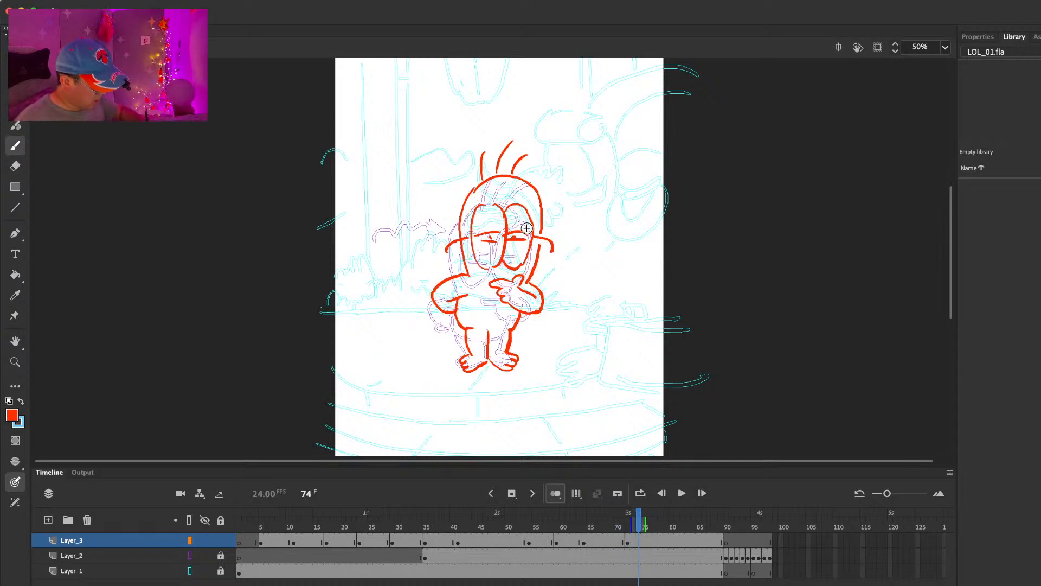
Step: Play the animation from the first frame and scrub through the last poses to check the timing
drag(529, 525, 199, 533)
key(Return)
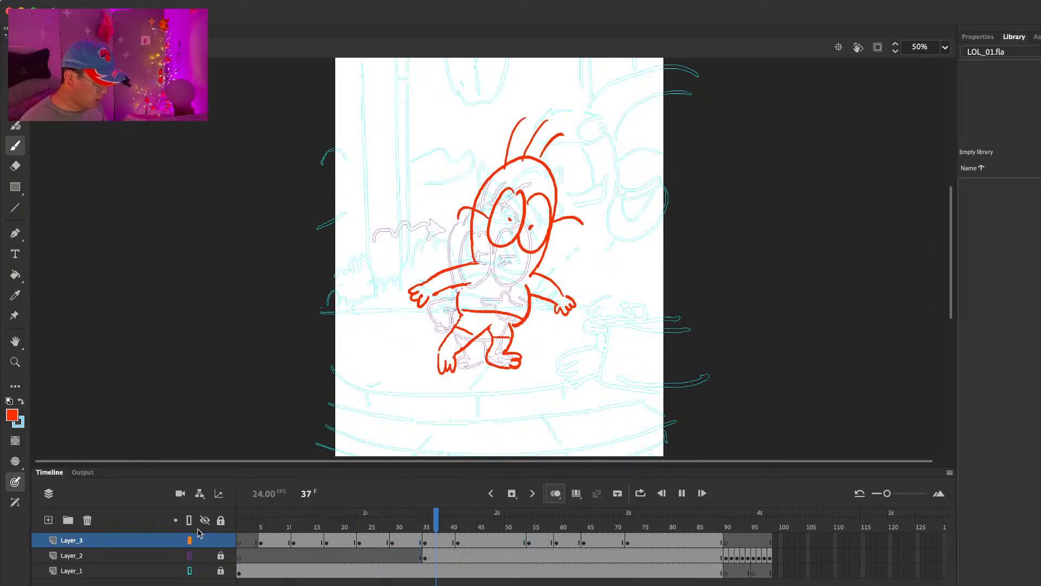
key(Return)
click(568, 524)
key(Return)
click(596, 525)
drag(596, 525, 644, 525)
Step: Insert a blank keyframe at frame 77 on Layer_3
click(668, 543)
click(649, 545)
click(656, 540)
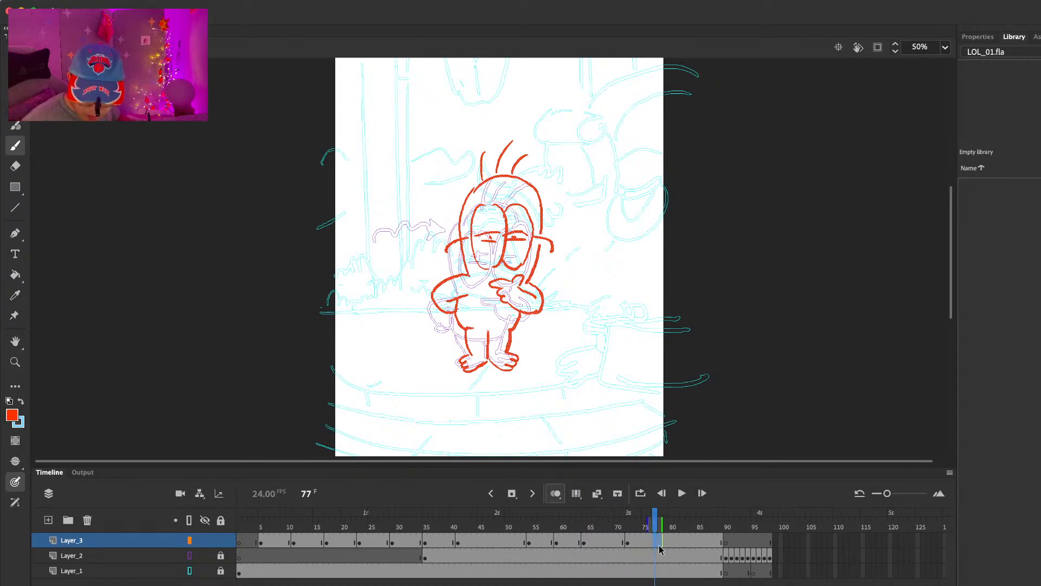
key(Delete)
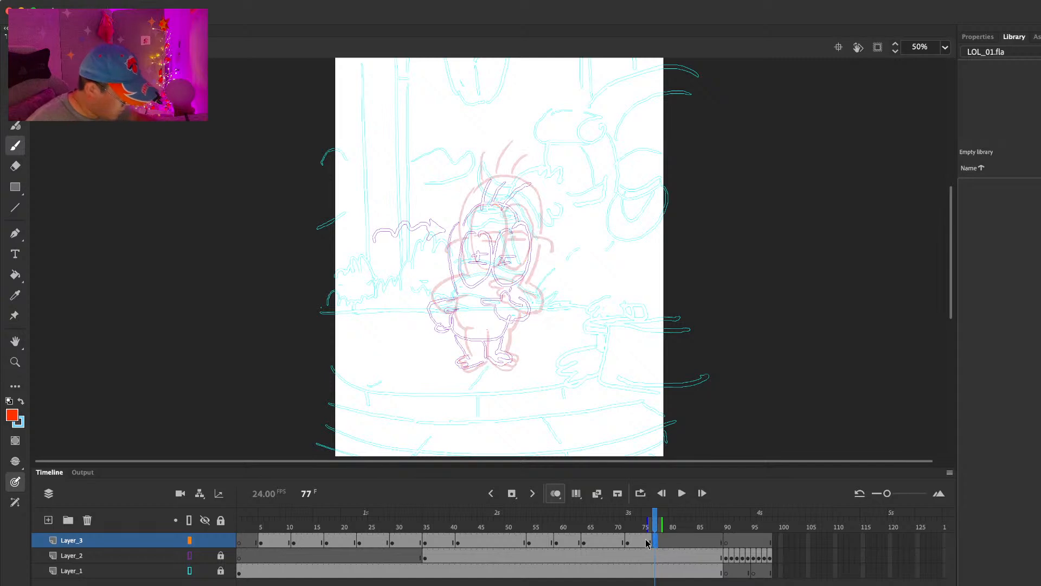
Step: Step back and forth through the frames around frame 77 to examine the transition from the frame 72 pose
key(comma)
key(comma)
key(comma)
key(comma)
key(comma)
key(comma)
key(comma)
key(period)
key(period)
key(period)
key(period)
key(period)
key(period)
key(period)
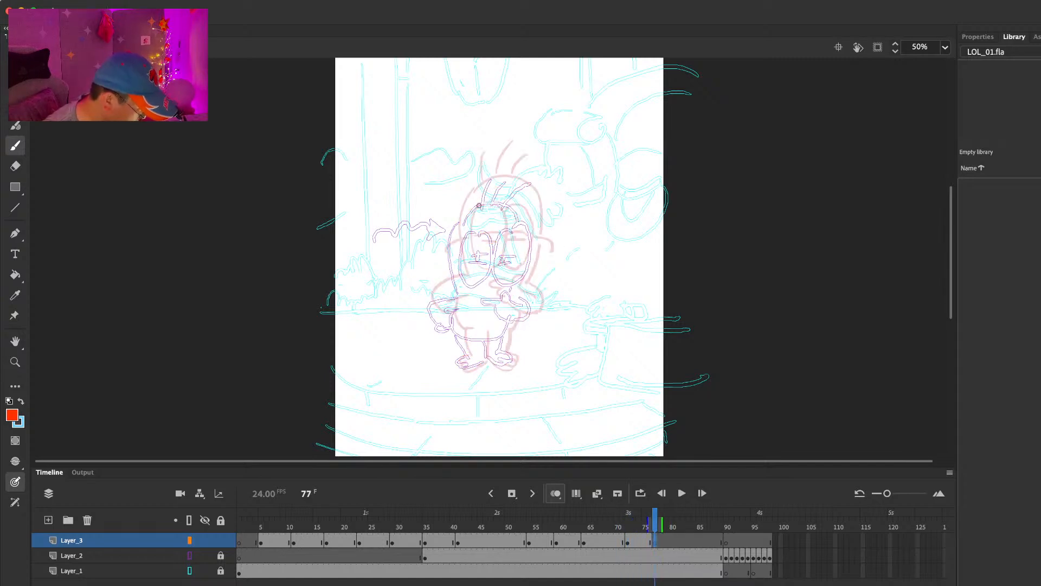
Step: Draw the two oval eyes with half-closed lids and pupils slightly above the previous pose's eyes at frame 77
drag(482, 204, 476, 258)
key(e)
drag(476, 207, 489, 201)
key(b)
key(e)
key(b)
mouse_move(490, 262)
mouse_down()
mouse_move(507, 238)
mouse_move(498, 230)
mouse_move(493, 238)
mouse_move(530, 212)
mouse_move(506, 264)
mouse_move(529, 255)
mouse_move(524, 233)
mouse_up()
drag(508, 239, 522, 238)
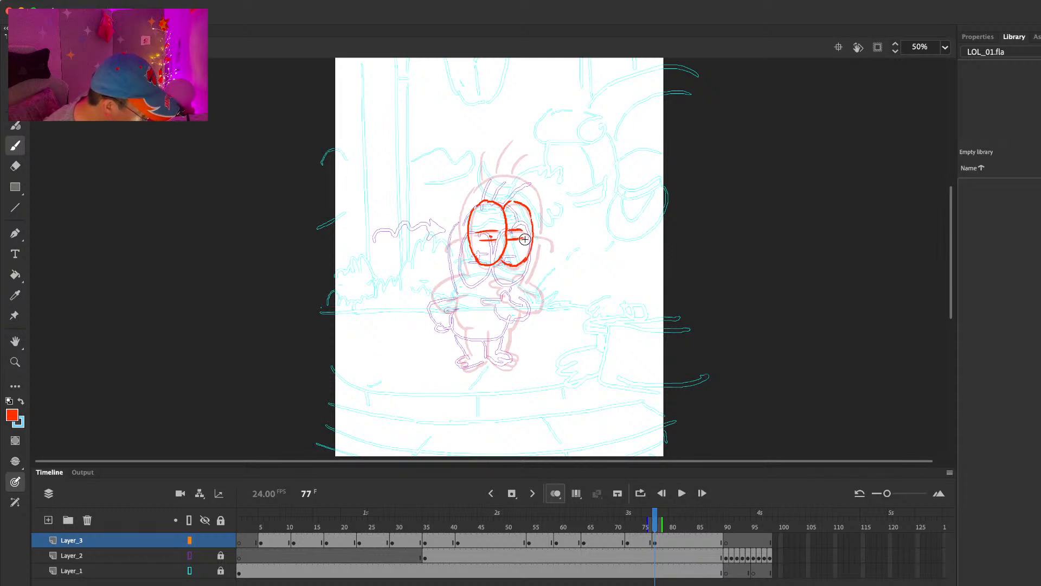
Step: Draw the ears, head outline and three hair strands around the eyes at frame 77
mouse_move(442, 243)
mouse_down()
mouse_move(466, 234)
mouse_move(464, 275)
mouse_up()
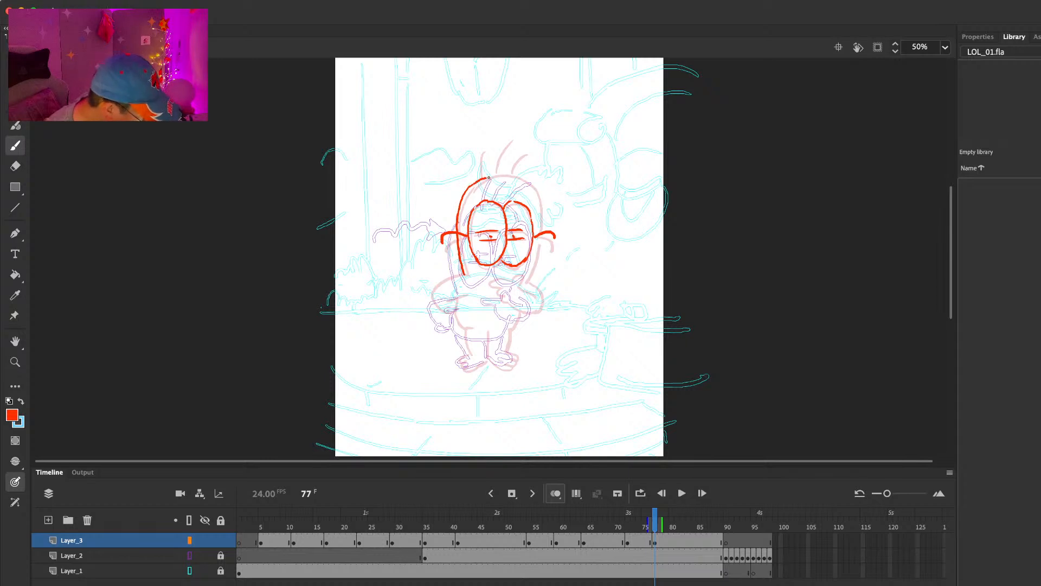
drag(538, 235, 526, 280)
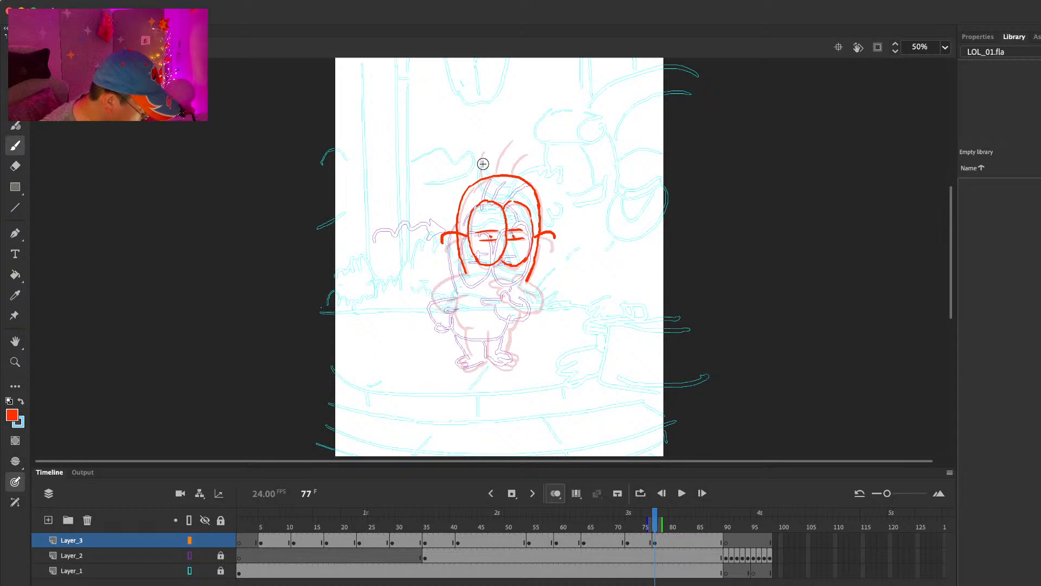
mouse_move(496, 176)
mouse_down()
mouse_move(505, 145)
mouse_move(530, 154)
mouse_move(503, 149)
mouse_move(496, 167)
mouse_up()
key(e)
key(b)
Step: Draw the bent arms, pointing hand, torso, legs and feet to complete the frame 77 pose
drag(446, 300, 462, 294)
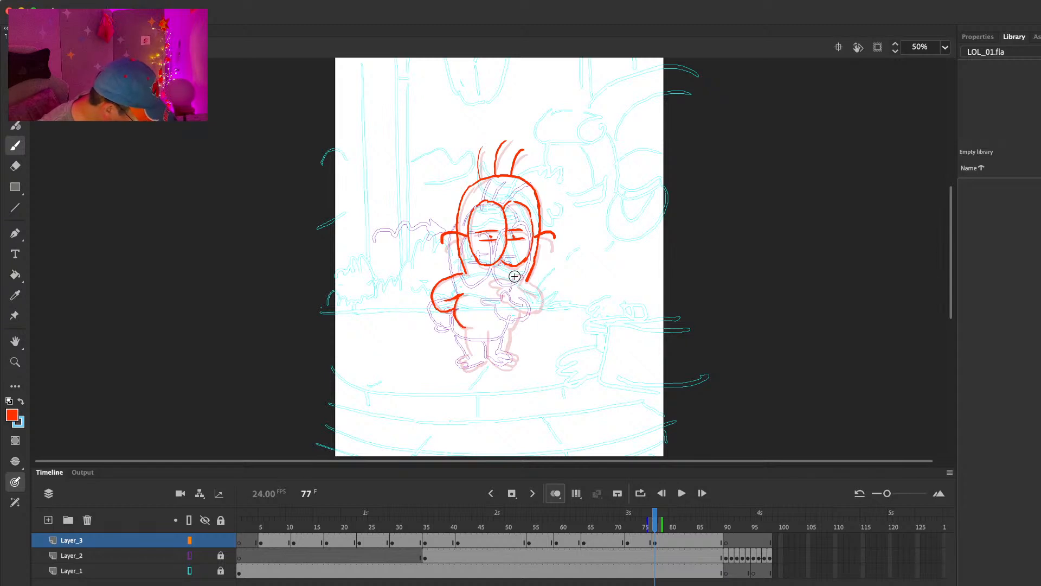
mouse_move(512, 277)
mouse_down()
mouse_move(500, 286)
mouse_move(527, 310)
mouse_up()
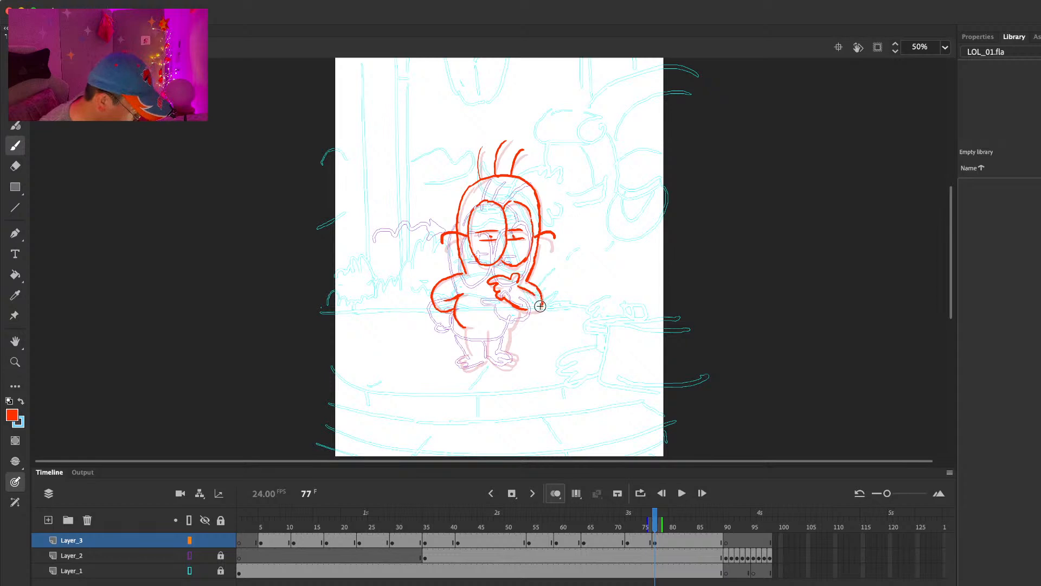
key(comma)
key(period)
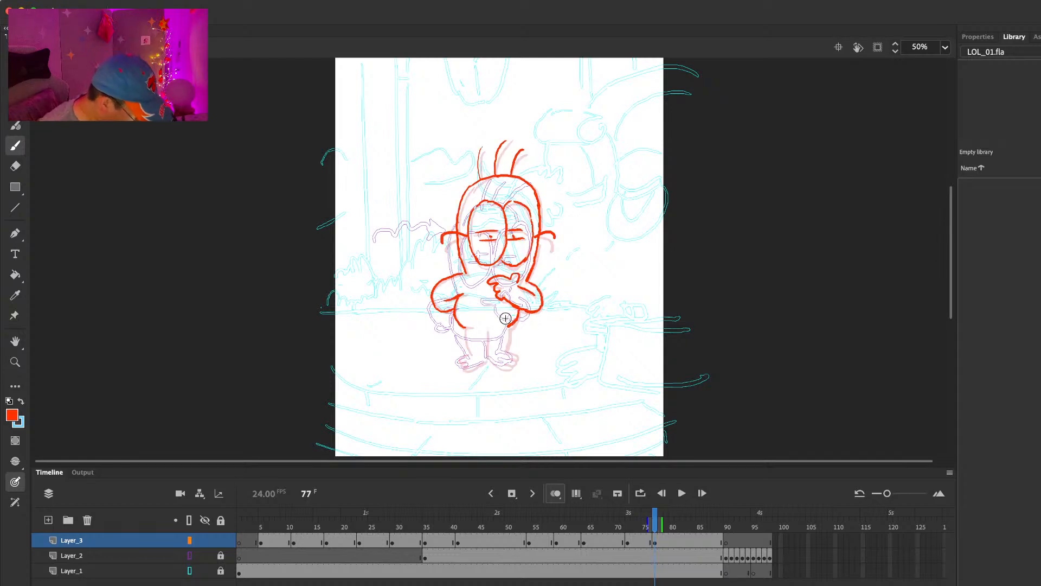
drag(465, 329, 469, 353)
drag(486, 330, 489, 358)
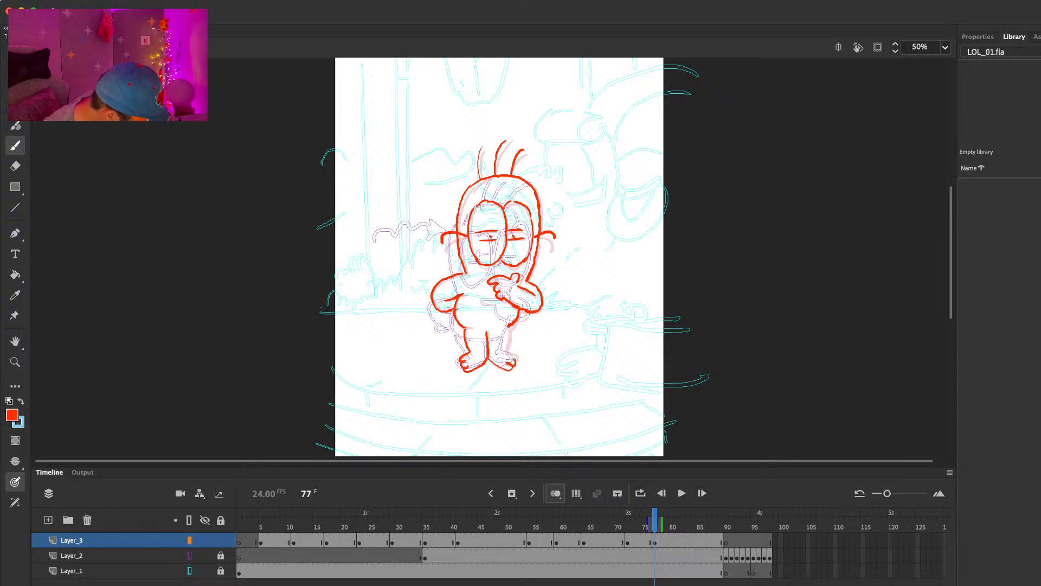
Step: Extend the frame 77 pose's hold by five frames on all layers
drag(646, 523, 700, 507)
key(F5)
key(F5)
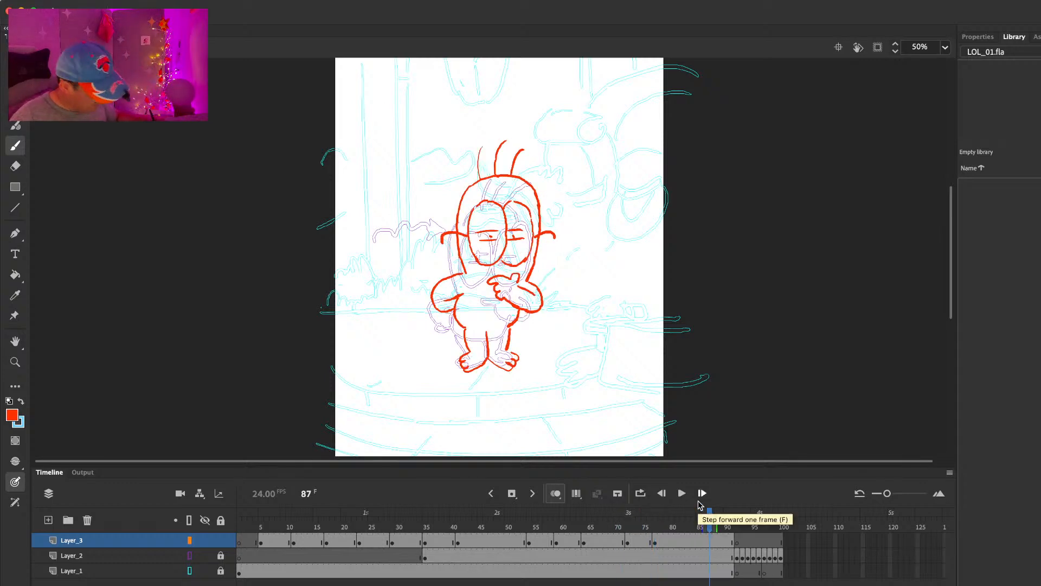
key(F5)
key(F5)
key(F5)
Step: Clip the content outside the stage, fit the stage in the window, and play the animation from frame 1
drag(479, 528, 132, 523)
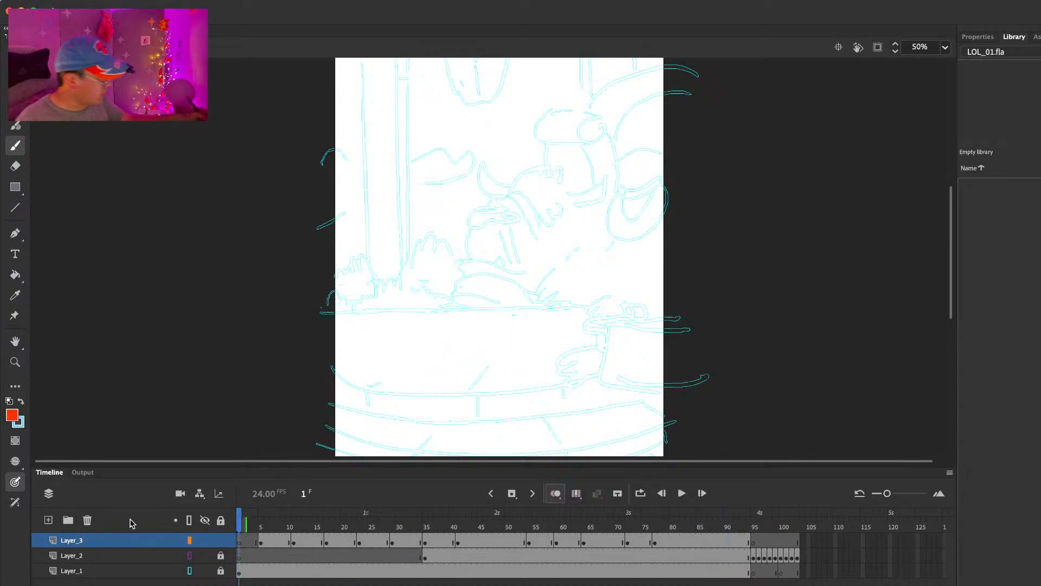
click(877, 47)
click(946, 47)
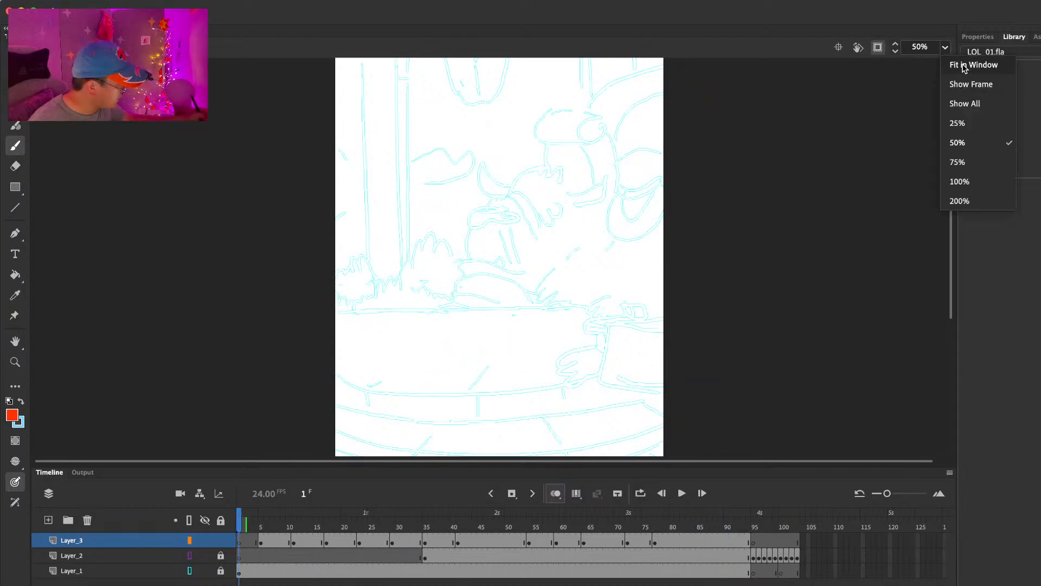
click(964, 66)
key(Return)
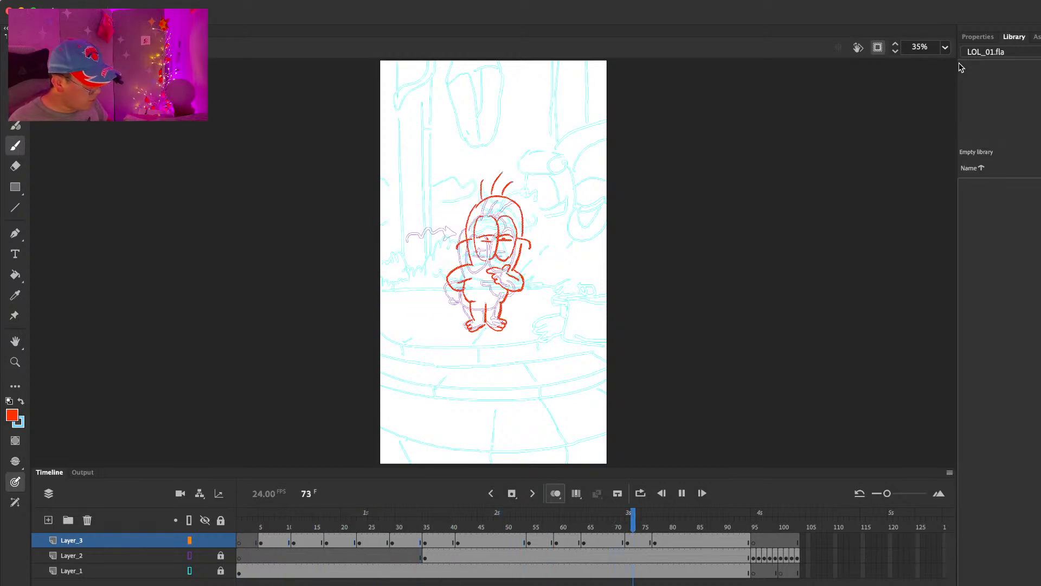
click(516, 522)
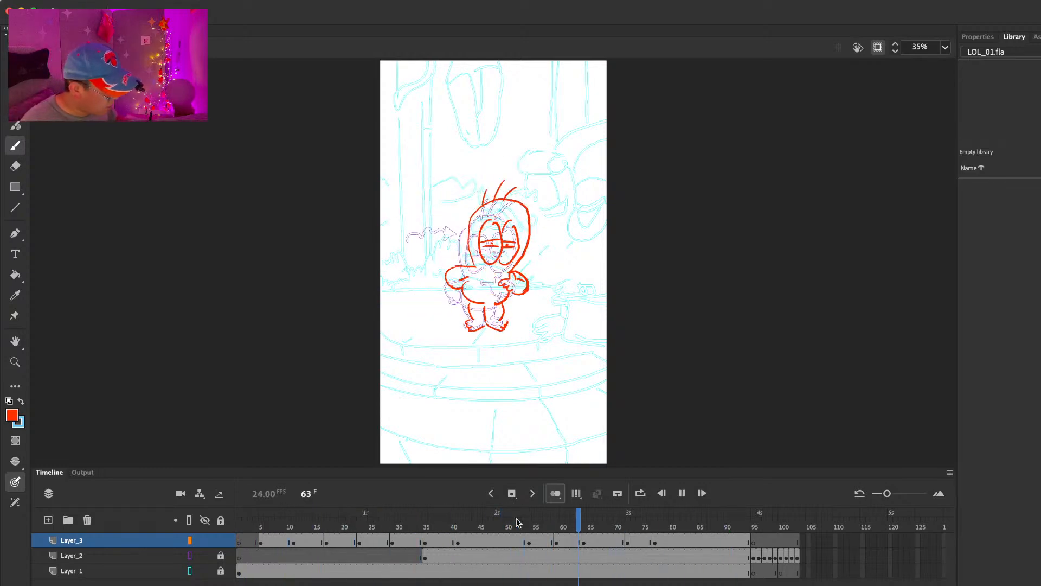
Step: Remove three frames from the frame 64 pose's hold and one from the following pose's hold on all layers, and replay the animation
drag(595, 525, 513, 521)
key(shift+F5)
key(shift+F5)
key(shift+F5)
key(shift+F5)
key(Return)
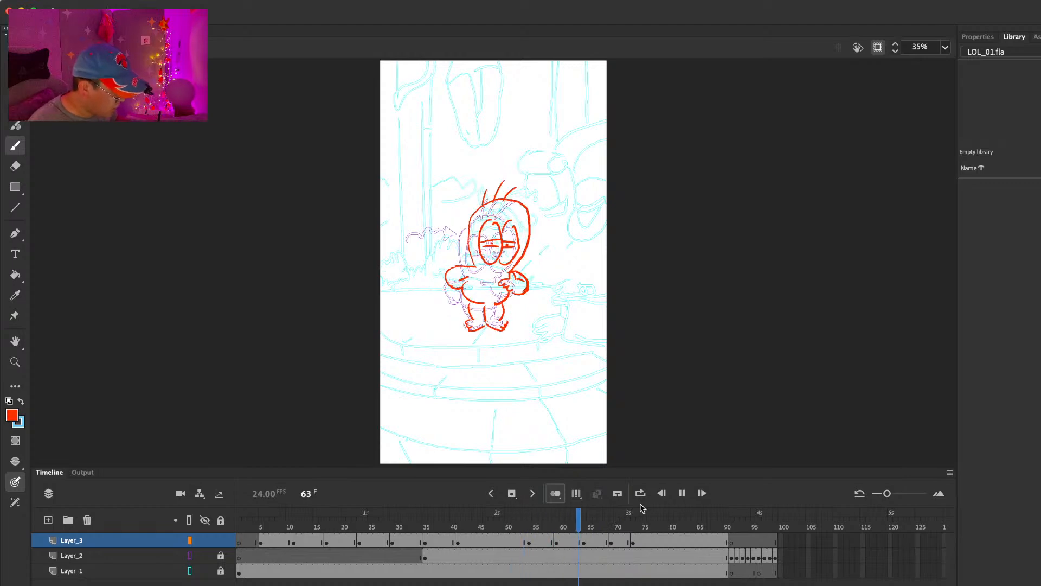
Step: Replay the animation around the thinking poses and again from the walk-in to review the timing
click(537, 524)
key(Return)
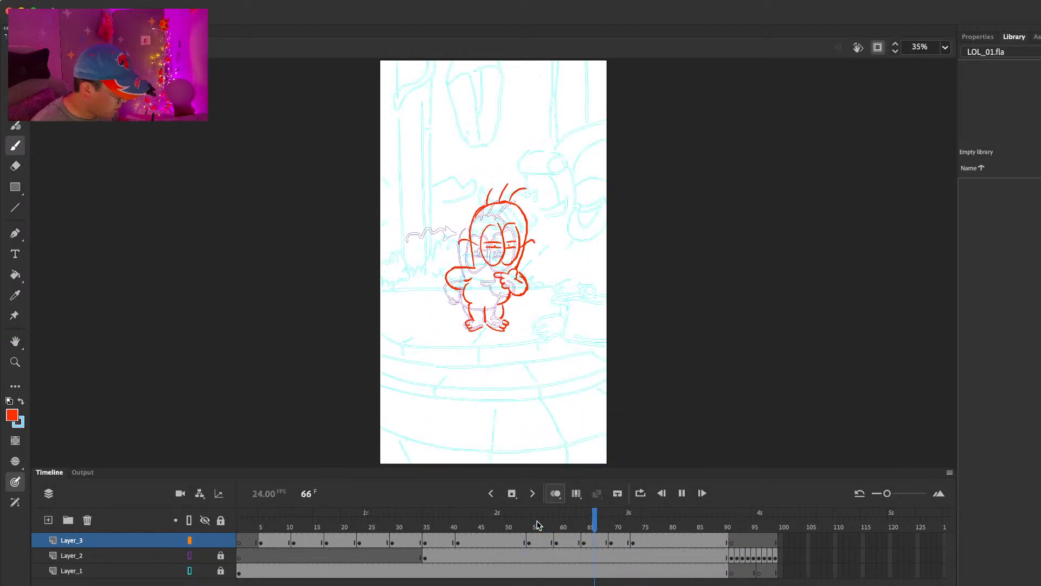
drag(593, 525, 550, 514)
key(Return)
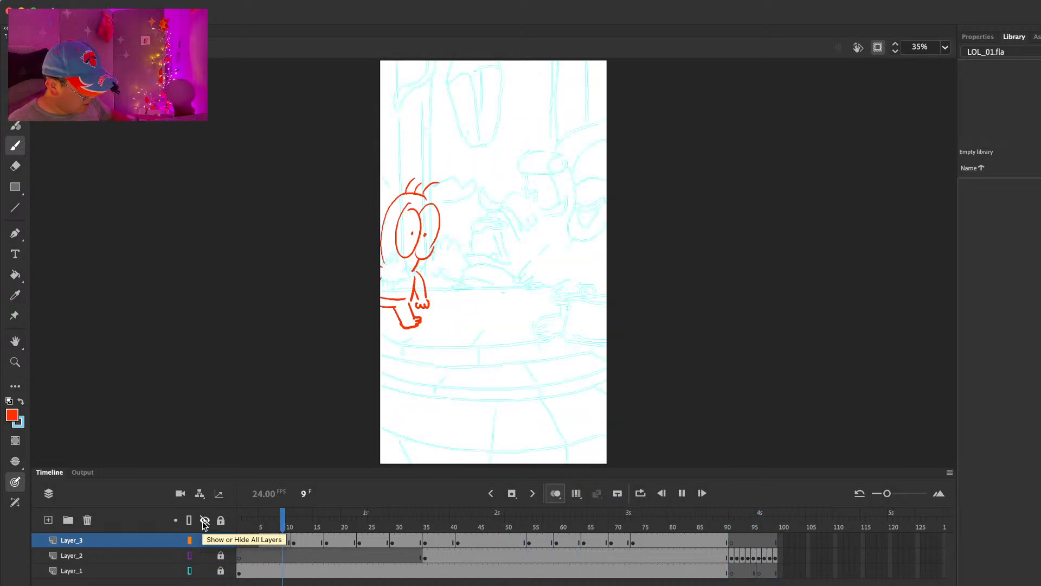
key(Return)
Step: Extend the hold of the "Champions" arrow drawing at frame 91 by eleven frames on all layers
click(732, 525)
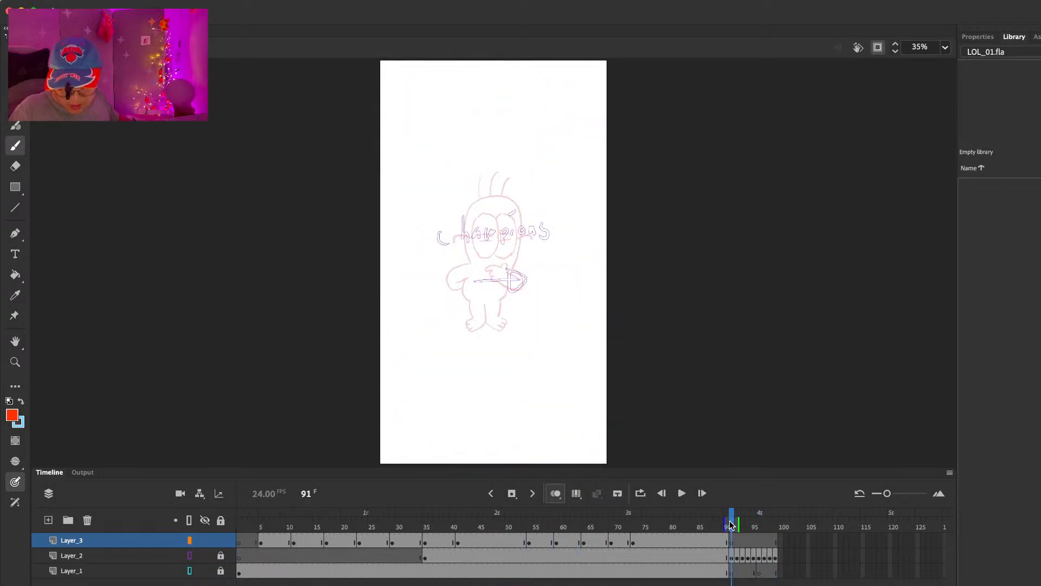
key(F5)
key(F5)
key(F5)
key(F5)
key(F5)
key(F5)
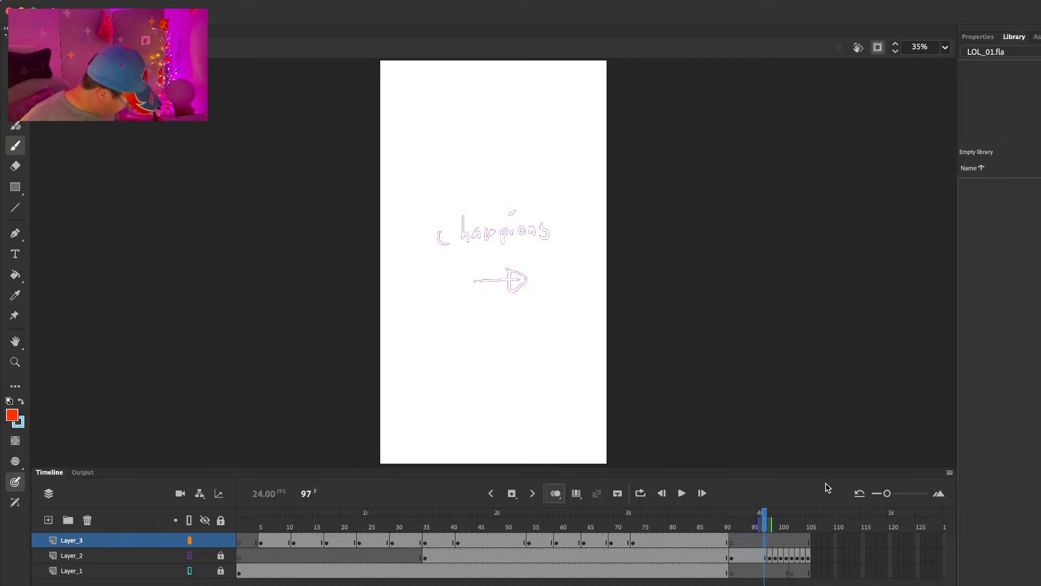
key(F5)
key(F5)
key(F5)
key(F5)
key(F5)
Step: Hide Layer_2 and Layer_1, and go to frame 92 at the start of the empty Layer_3 span
click(205, 556)
click(205, 571)
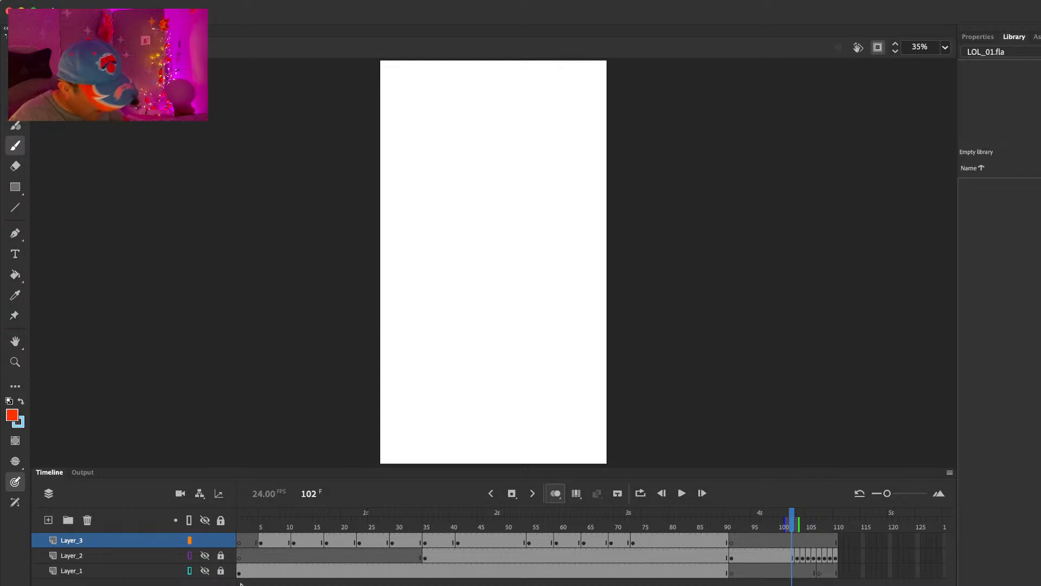
click(737, 528)
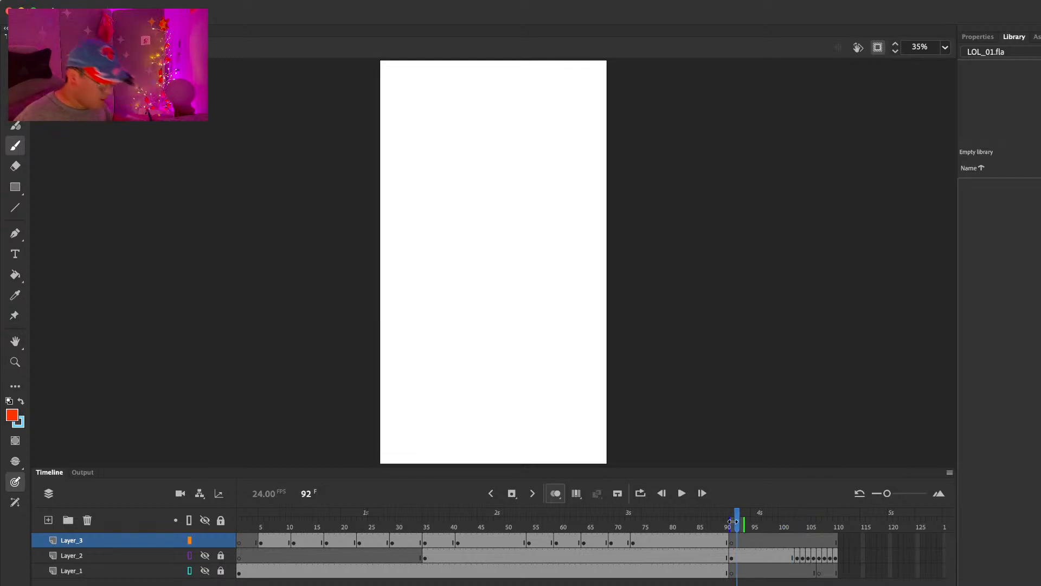
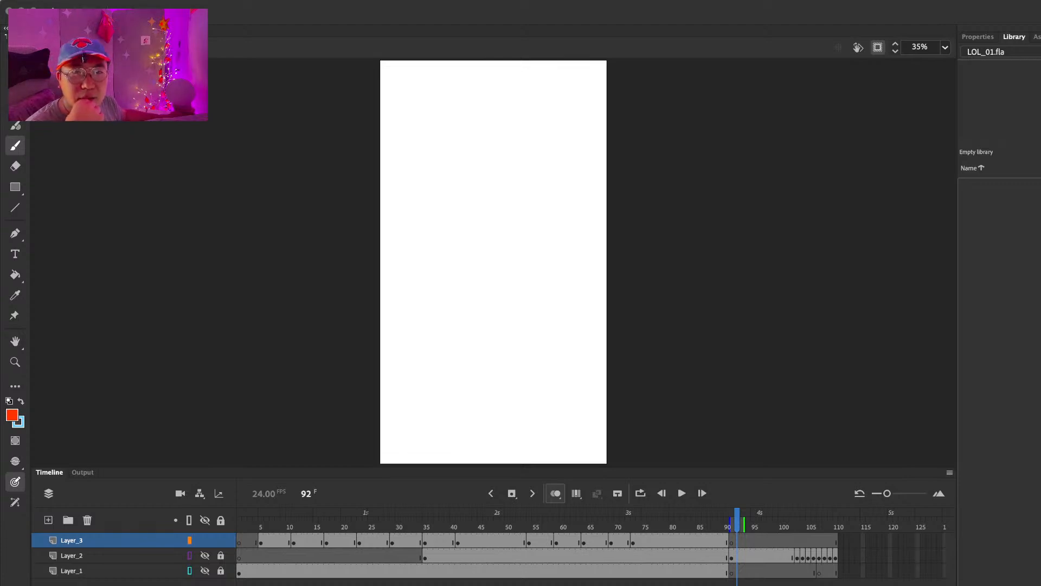
Step: Switch to the browser's League of Legends champion page, examine Bard's abilities section for reference, and return to Animate
drag(81, 161, 649, 35)
scroll(463, 219, down, 9)
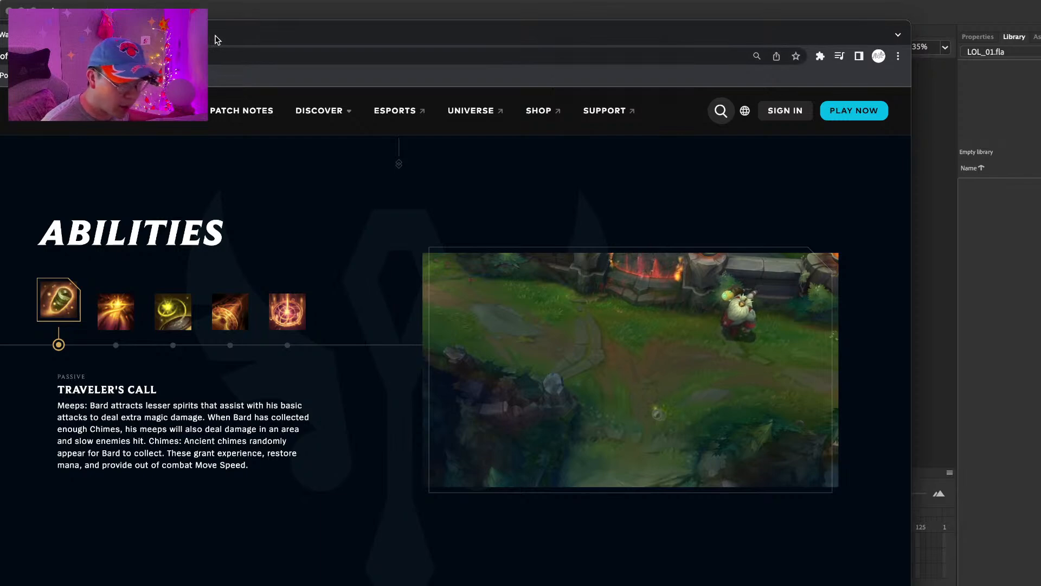
drag(216, 39, 0, 20)
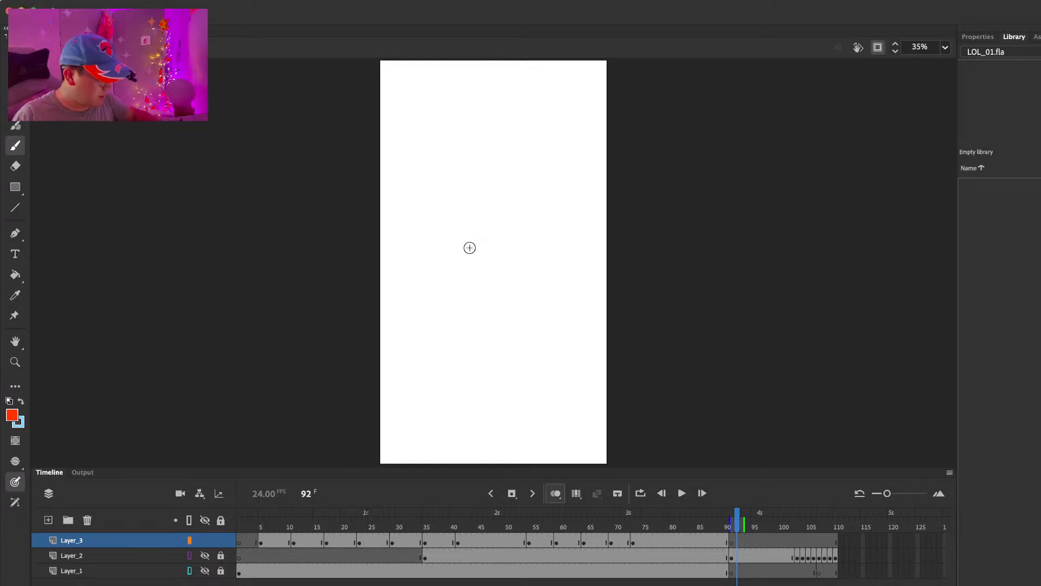
drag(437, 214, 470, 299)
key(super+z)
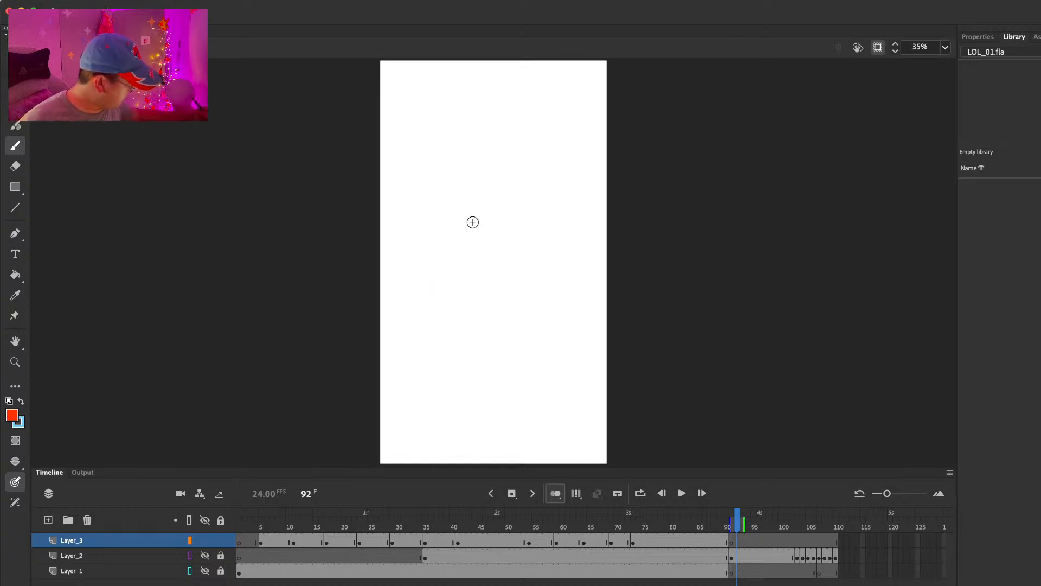
click(241, 1)
click(269, 1)
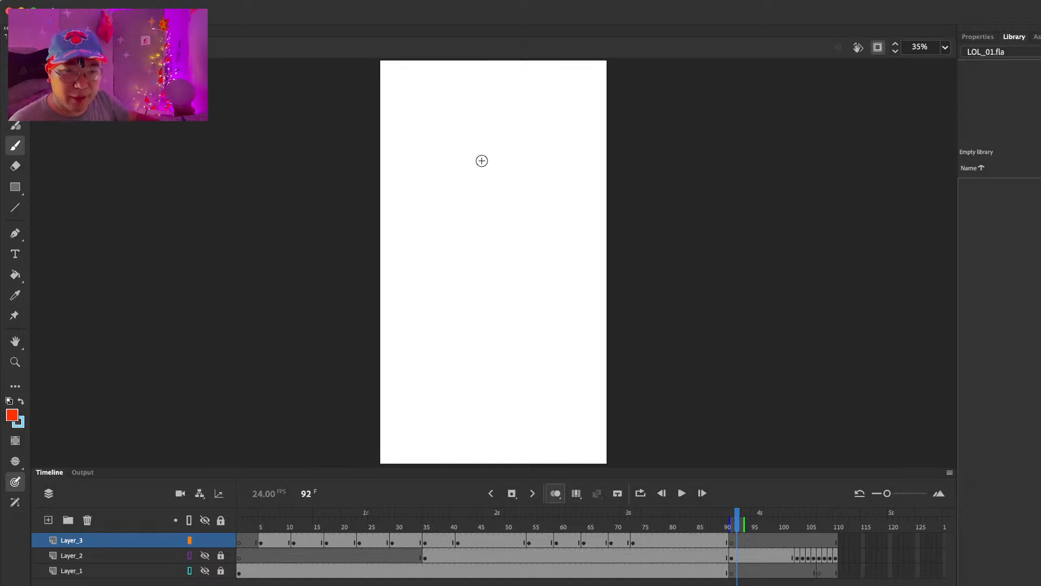
Step: Draw Bard's oval mask with eyes, mouth and cheek curves on Layer_3, plus the curved, striped tip of his hood behind it
mouse_move(483, 181)
mouse_down()
mouse_move(491, 212)
mouse_move(482, 190)
mouse_up()
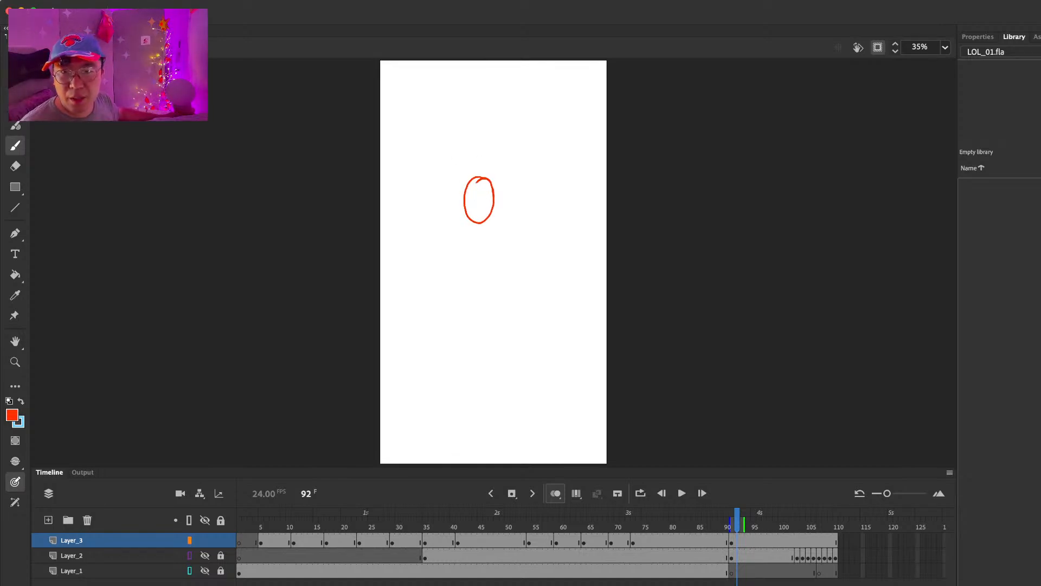
mouse_move(476, 189)
mouse_down()
mouse_move(487, 190)
mouse_move(480, 209)
mouse_move(491, 219)
mouse_up()
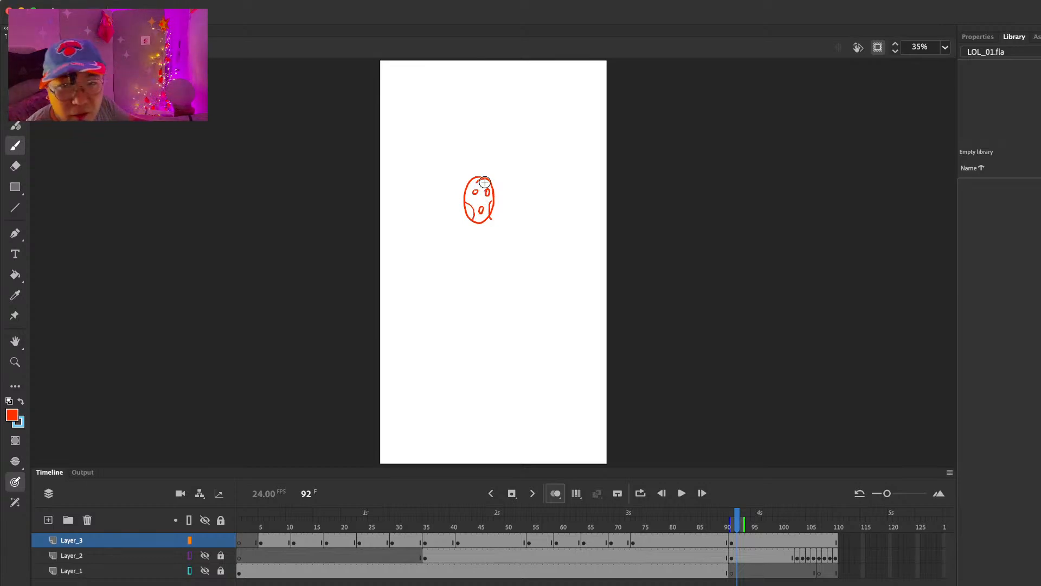
mouse_move(480, 161)
mouse_down()
mouse_move(451, 155)
mouse_move(401, 209)
mouse_move(429, 195)
mouse_up()
mouse_move(436, 160)
mouse_down()
mouse_move(434, 197)
mouse_move(416, 189)
mouse_move(416, 200)
mouse_up()
mouse_move(412, 175)
mouse_down()
mouse_move(402, 195)
mouse_move(434, 203)
mouse_move(446, 195)
mouse_move(412, 204)
mouse_move(456, 188)
mouse_up()
key(e)
key(b)
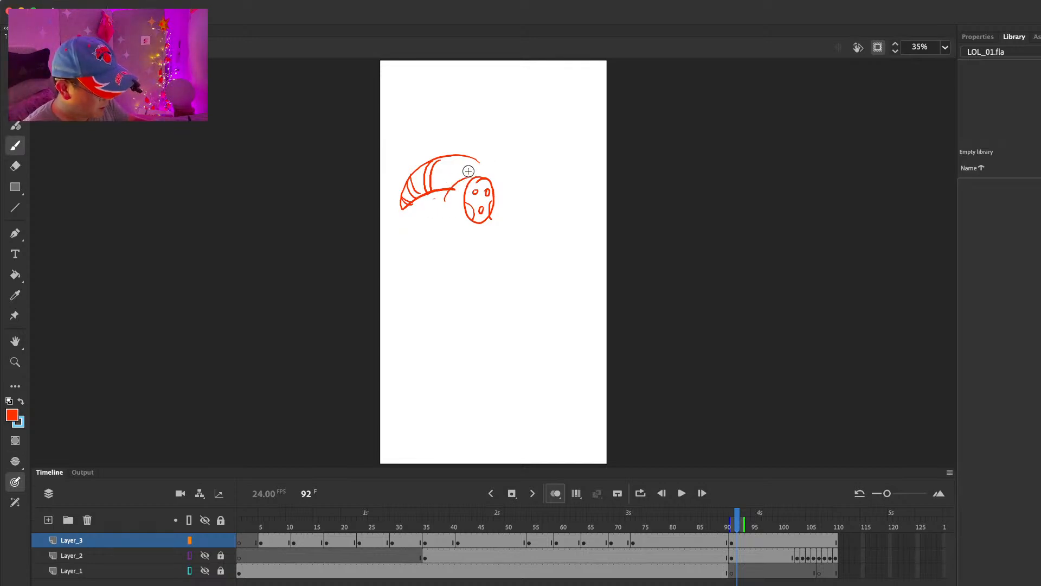
Step: Sketch the hood's curve around the mask with a small ornament above it, and shift the mask slightly to the right
mouse_move(442, 201)
mouse_down()
mouse_move(470, 170)
mouse_move(461, 166)
mouse_move(505, 176)
mouse_move(466, 239)
mouse_move(505, 195)
mouse_move(505, 209)
mouse_move(502, 182)
mouse_up()
key(l)
key(q)
drag(486, 225, 493, 225)
key(l)
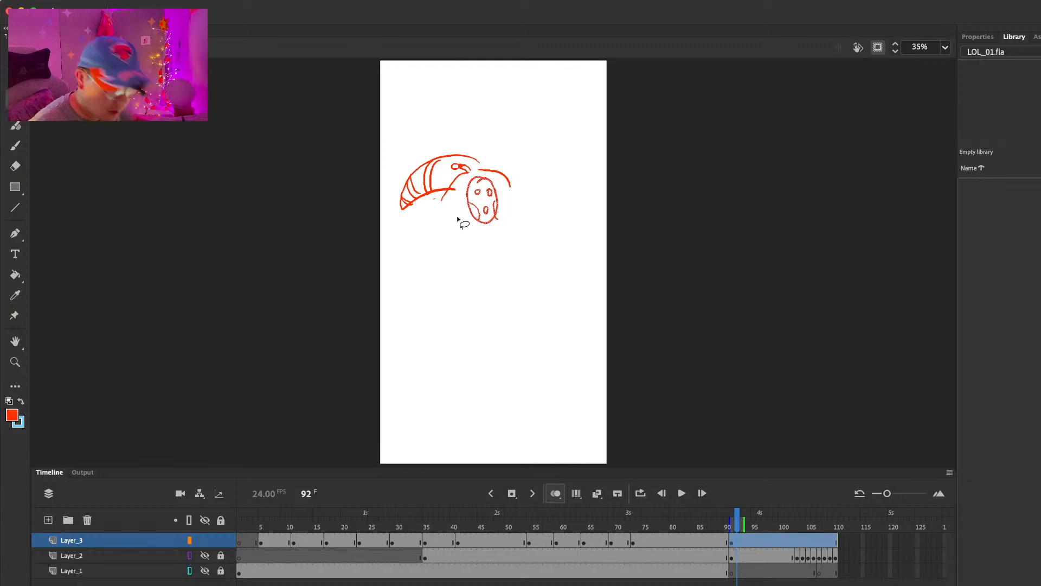
Step: Draw the large rounded body outline below the hood, with a knotted tassel at its lower edge
key(b)
mouse_move(450, 193)
mouse_down()
mouse_move(441, 268)
mouse_move(498, 291)
mouse_up()
mouse_move(515, 191)
mouse_down()
mouse_move(537, 274)
mouse_move(506, 298)
mouse_move(519, 315)
mouse_move(513, 303)
mouse_up()
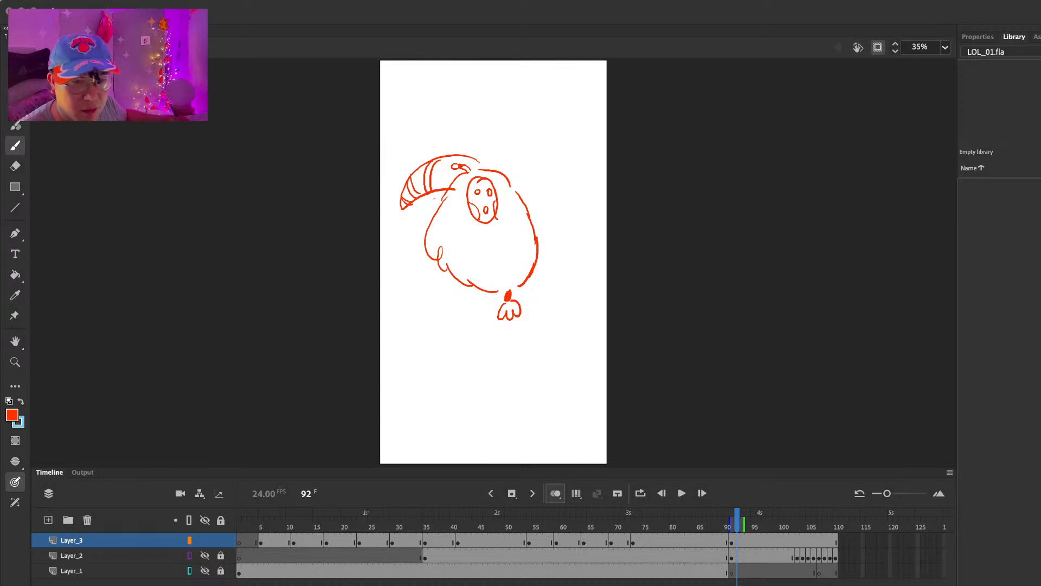
Step: Sketch a thick bent arm with a curled hand across the left side of the body, erasing the body lines it overlaps
mouse_move(434, 223)
mouse_down()
mouse_move(415, 290)
mouse_move(461, 299)
mouse_move(492, 282)
mouse_up()
key(super+z)
key(super+z)
mouse_move(437, 260)
mouse_down()
mouse_move(471, 286)
mouse_move(471, 275)
mouse_move(492, 283)
mouse_move(502, 256)
mouse_up()
key(super+z)
key(e)
key(b)
key(e)
mouse_move(436, 237)
mouse_down()
mouse_move(418, 274)
mouse_move(434, 231)
mouse_move(438, 302)
mouse_move(426, 234)
mouse_move(460, 254)
mouse_up()
key(b)
drag(457, 236, 471, 242)
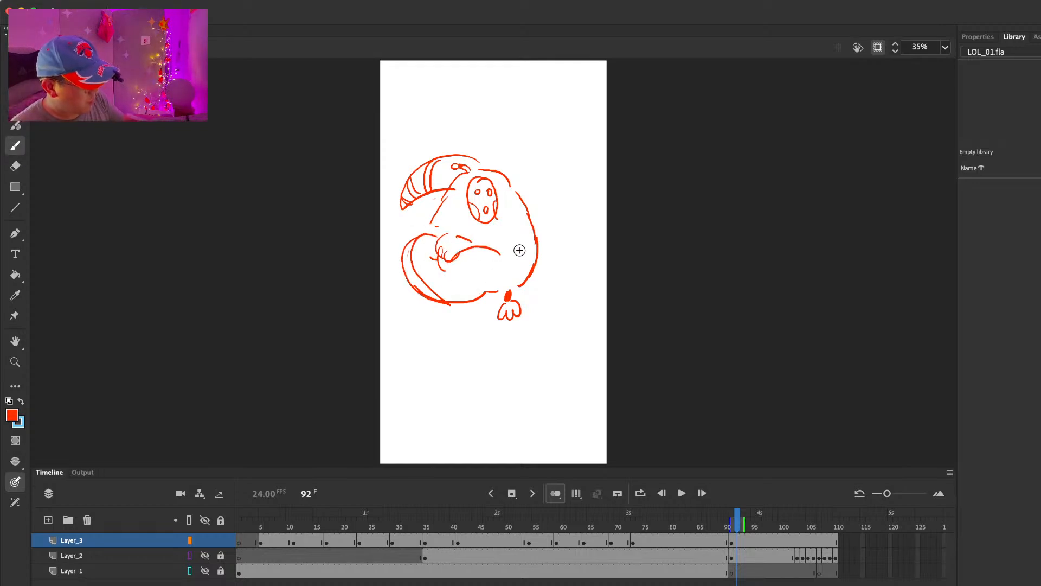
Step: Draw the second arm folded across the body from the right shoulder, and tidy the body outline beside the arms
mouse_move(476, 296)
mouse_down()
mouse_move(498, 276)
mouse_move(495, 254)
mouse_move(516, 257)
mouse_move(508, 275)
mouse_move(536, 264)
mouse_move(524, 282)
mouse_move(513, 257)
mouse_move(520, 279)
mouse_move(545, 253)
mouse_up()
key(e)
key(b)
drag(505, 281, 561, 283)
mouse_move(532, 222)
mouse_down()
mouse_move(558, 242)
mouse_move(564, 280)
mouse_up()
key(e)
drag(442, 204, 428, 234)
key(b)
drag(491, 286, 507, 290)
Step: Sketch the lower body beneath the folded arms, with side lines and a flat bottom edge around the tassel
drag(436, 302, 460, 340)
drag(548, 295, 540, 340)
key(super+z)
drag(478, 300, 480, 345)
drag(480, 341, 541, 342)
drag(545, 296, 547, 335)
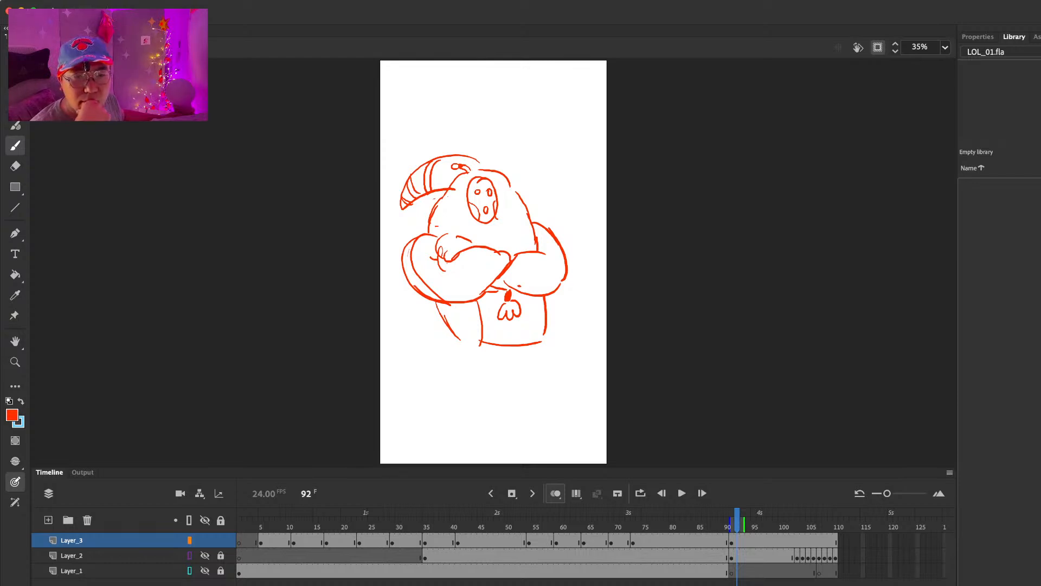
Step: Draw the left leg as a rounded block with toe lines, erasing and narrowing its outer contour
mouse_move(457, 330)
mouse_down()
mouse_move(432, 348)
mouse_move(461, 375)
mouse_move(477, 362)
mouse_up()
key(e)
drag(442, 327, 434, 372)
mouse_move(451, 326)
mouse_down()
mouse_move(461, 335)
mouse_move(432, 336)
mouse_move(434, 372)
mouse_up()
key(b)
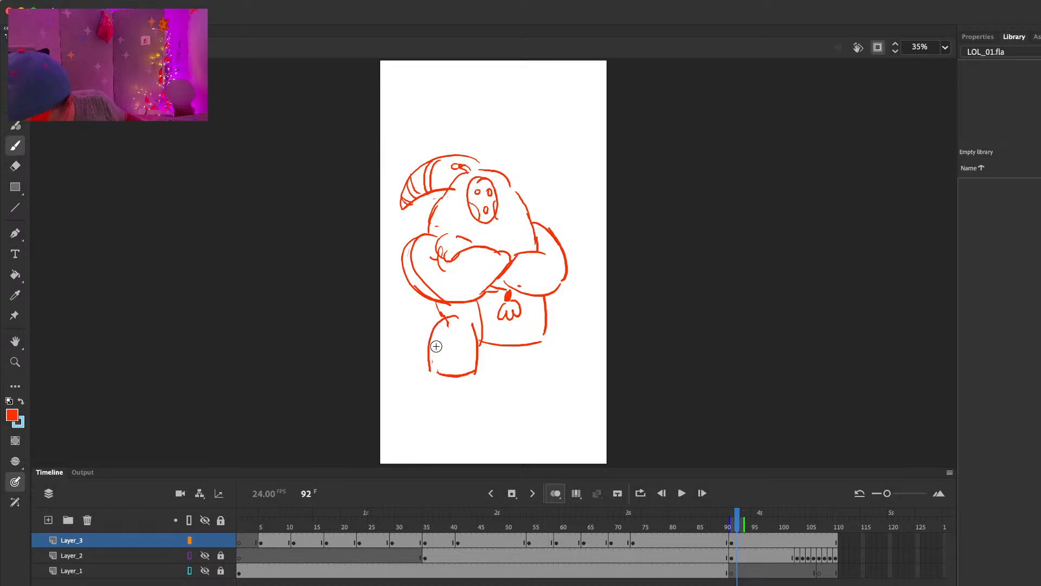
key(super+z)
drag(456, 319, 436, 371)
mouse_move(438, 344)
mouse_down()
mouse_move(435, 377)
mouse_move(456, 374)
mouse_up()
drag(466, 360, 465, 376)
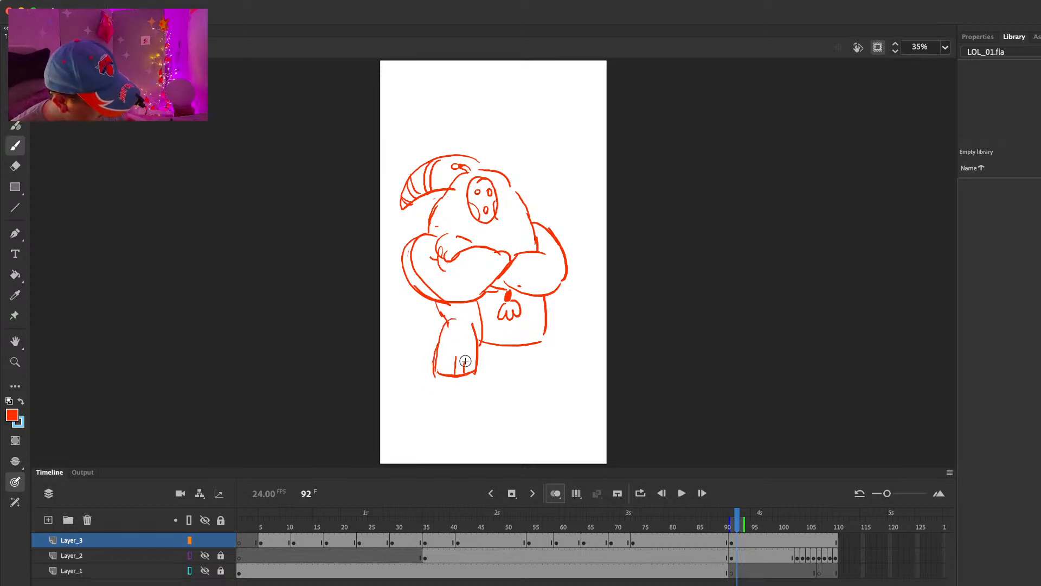
Step: Clean up the right leg's inner corner, add a foot below it, and rework the left foot's contour
key(e)
mouse_move(485, 339)
mouse_down()
mouse_move(466, 319)
mouse_move(481, 344)
mouse_up()
key(b)
key(e)
key(b)
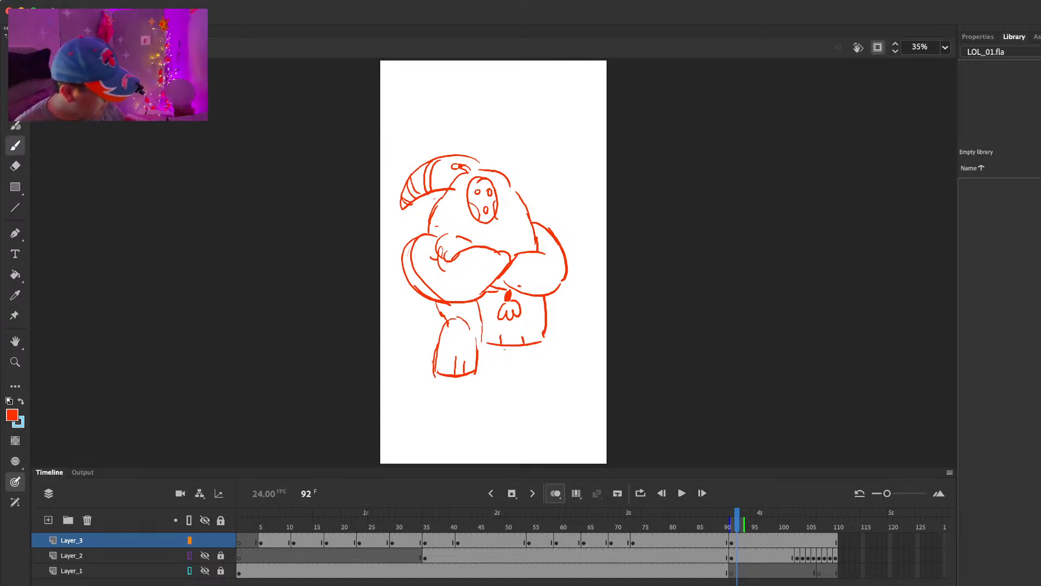
mouse_move(506, 345)
mouse_down()
mouse_move(506, 369)
mouse_move(525, 374)
mouse_move(540, 345)
mouse_up()
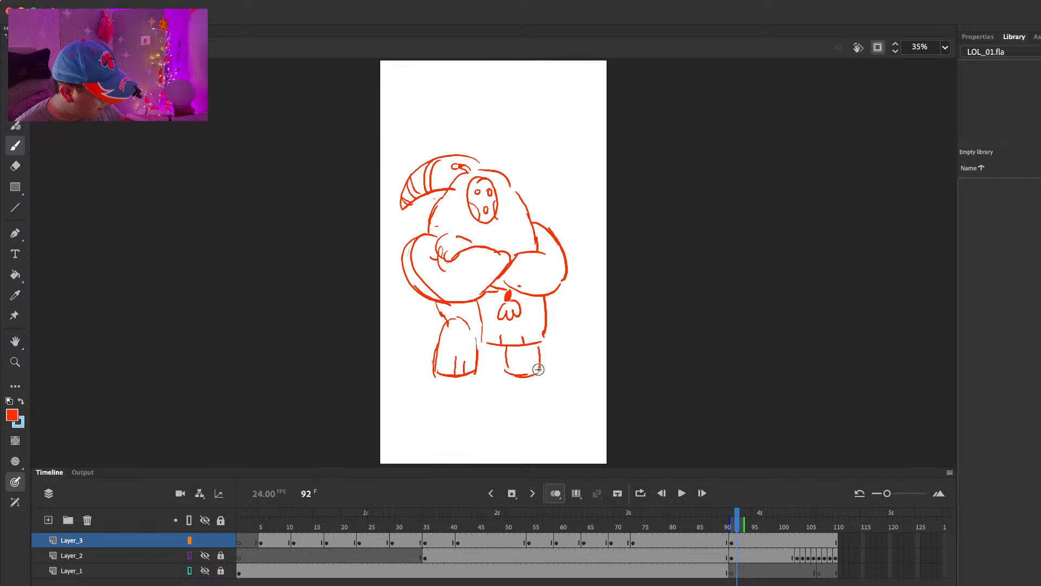
key(e)
mouse_move(451, 326)
mouse_down()
mouse_move(436, 342)
mouse_move(436, 380)
mouse_move(441, 355)
mouse_move(474, 377)
mouse_up()
key(b)
Step: Strengthen the hood's back contour and join it to the striped tip above the mask
drag(490, 170, 519, 187)
drag(507, 178, 520, 201)
drag(472, 158, 486, 165)
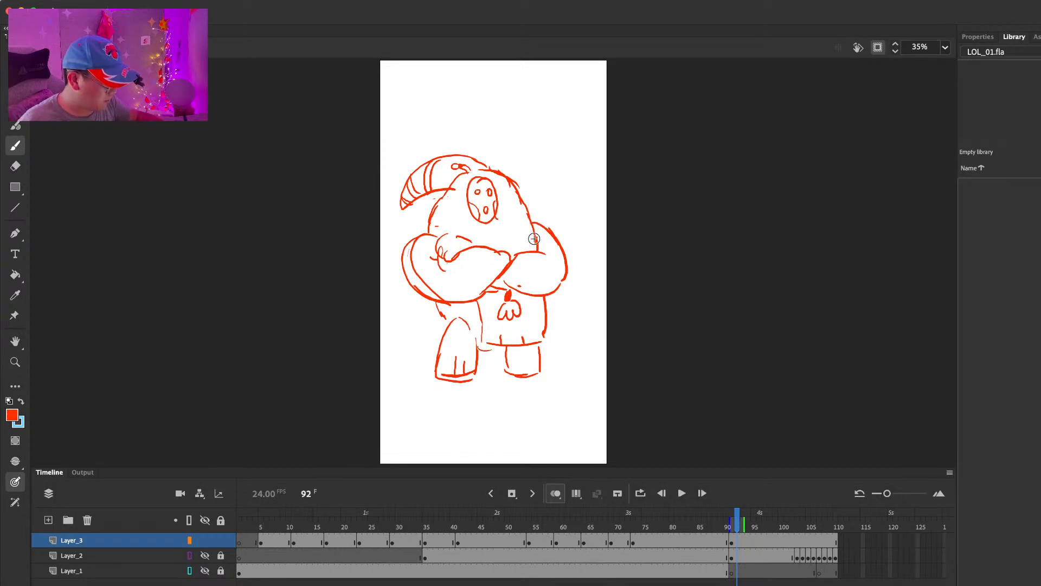
Step: Delete the folded arms, lower body and legs from the sketch, keeping the mask, hood and upper body lines
key(l)
mouse_move(559, 196)
mouse_down()
mouse_move(529, 212)
mouse_move(407, 384)
mouse_move(563, 190)
mouse_up()
key(Delete)
Step: Draw a raised left arm whose hand grips a horn instrument with its round bell in front of the chest
key(b)
mouse_move(427, 237)
mouse_down()
mouse_move(443, 220)
mouse_move(447, 242)
mouse_move(470, 252)
mouse_move(476, 270)
mouse_move(456, 226)
mouse_move(428, 220)
mouse_move(388, 248)
mouse_move(417, 242)
mouse_up()
mouse_move(425, 238)
mouse_down()
mouse_move(402, 275)
mouse_move(443, 246)
mouse_move(449, 275)
mouse_up()
drag(446, 238, 435, 265)
drag(437, 290, 458, 280)
mouse_move(452, 226)
mouse_down()
mouse_move(467, 228)
mouse_move(467, 261)
mouse_move(485, 246)
mouse_up()
key(super+z)
Step: Draw the right arm hanging down beside the body, and redraw the rounded lower body outline with its tassel
drag(542, 224, 572, 270)
key(super+z)
drag(540, 230, 575, 297)
drag(530, 272, 539, 300)
key(super+z)
mouse_move(540, 264)
mouse_down()
mouse_move(550, 308)
mouse_move(579, 307)
mouse_up()
drag(469, 281, 502, 294)
drag(530, 225, 520, 295)
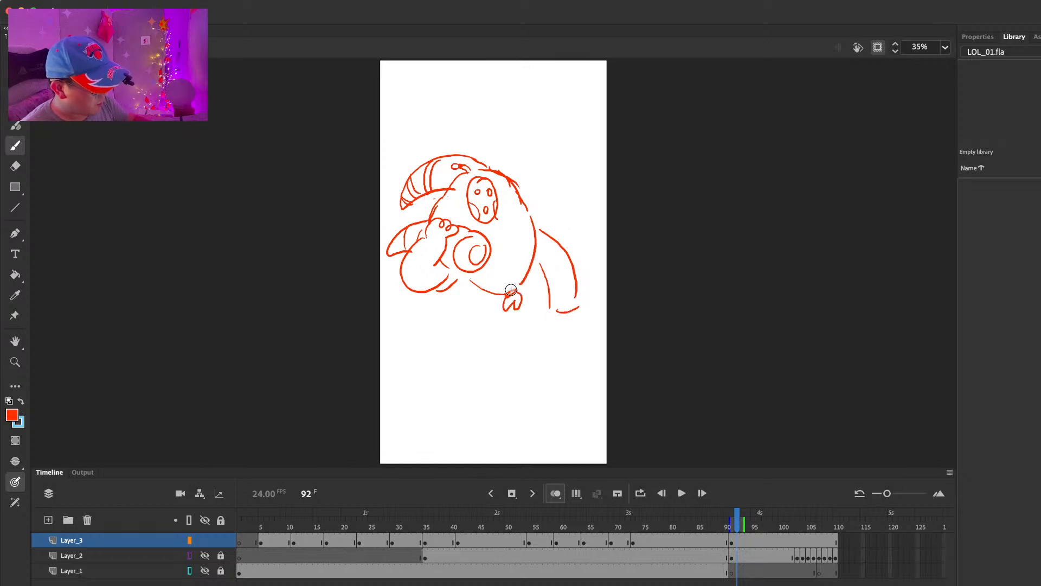
Step: Sketch a wide rounded lower body with two short legs and toe lines beneath the torso
mouse_move(432, 292)
mouse_down()
mouse_move(464, 329)
mouse_move(544, 325)
mouse_up()
mouse_move(537, 245)
mouse_down()
mouse_move(551, 310)
mouse_move(543, 325)
mouse_up()
mouse_move(450, 321)
mouse_down()
mouse_move(434, 368)
mouse_move(476, 369)
mouse_up()
drag(446, 360, 446, 373)
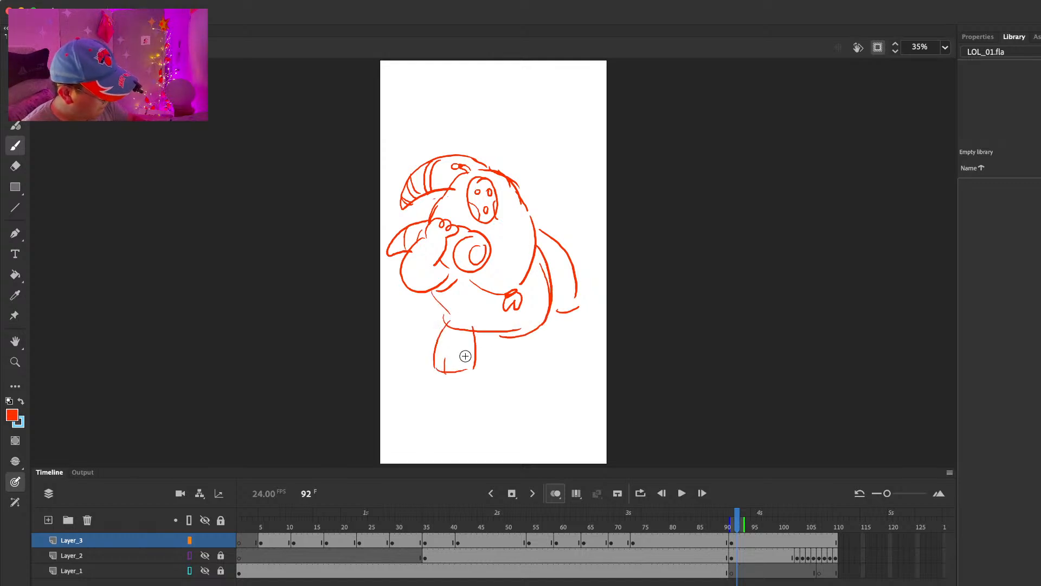
drag(519, 337, 521, 368)
mouse_move(544, 325)
mouse_down()
mouse_move(553, 366)
mouse_move(520, 368)
mouse_move(536, 366)
mouse_up()
drag(546, 353, 547, 365)
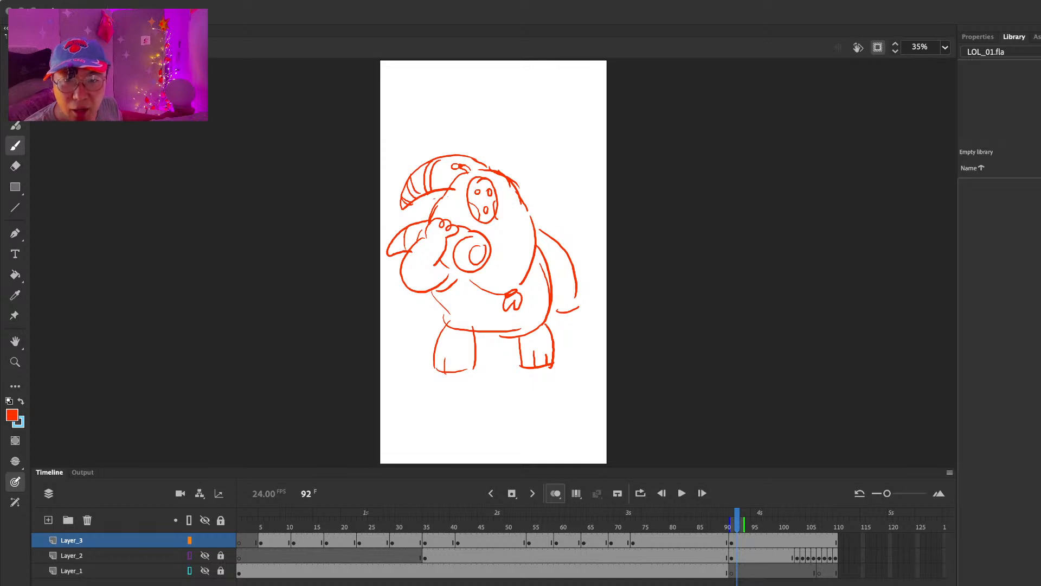
Step: Delete the short legs and the rounded bottom of the lower body
click(506, 302)
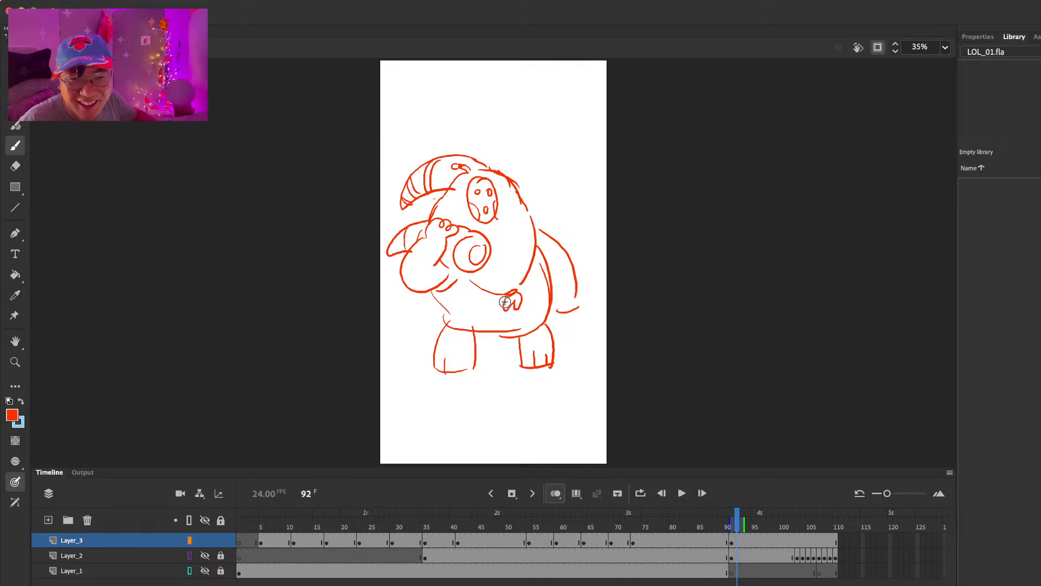
key(l)
mouse_move(544, 322)
mouse_down()
mouse_move(432, 400)
mouse_move(527, 323)
mouse_up()
key(Delete)
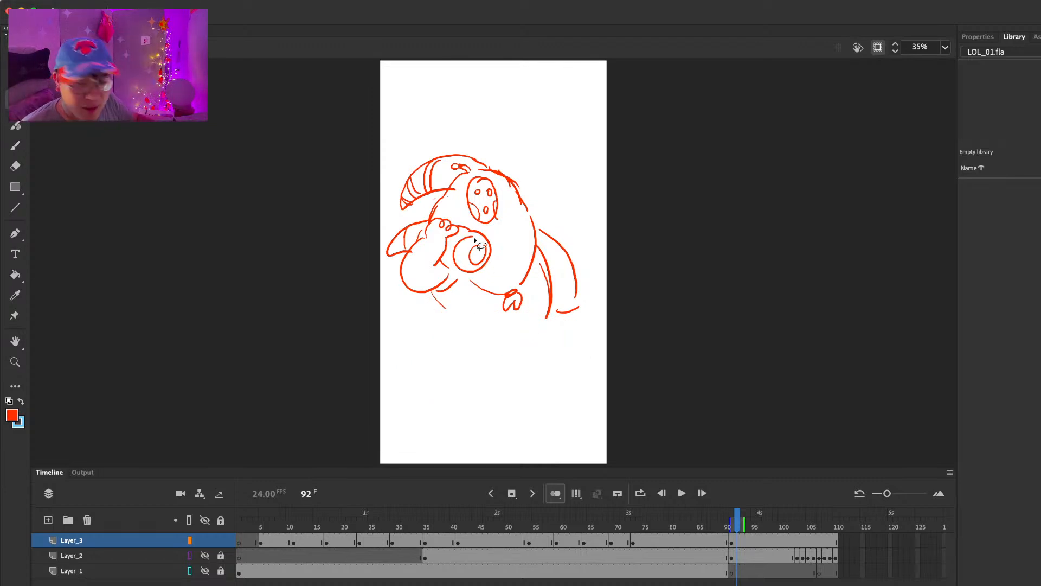
Step: Erase the inner ring of the horn's bell and draw a swirl pattern inside it instead
key(e)
key(b)
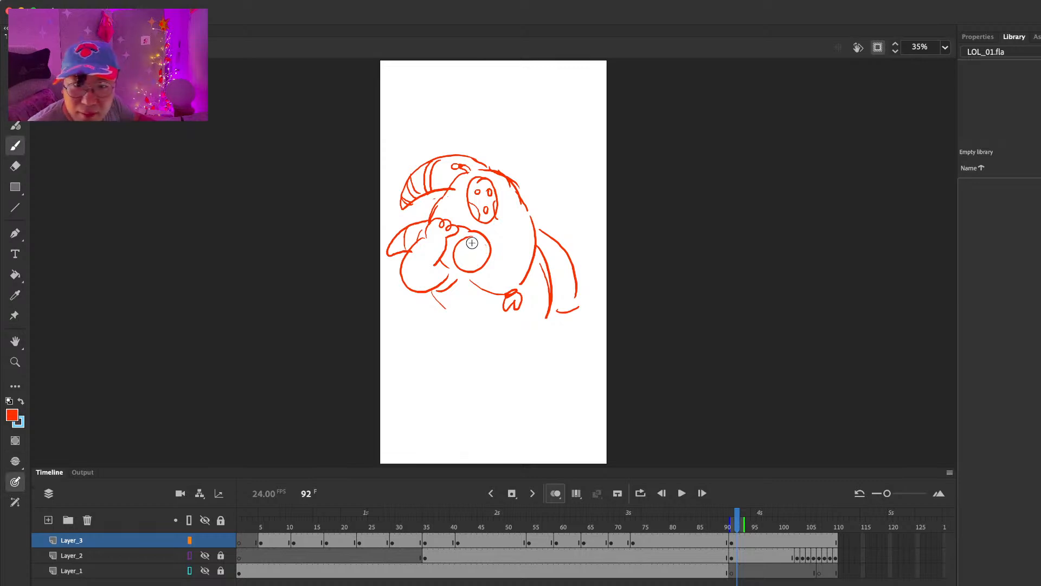
drag(479, 249, 486, 258)
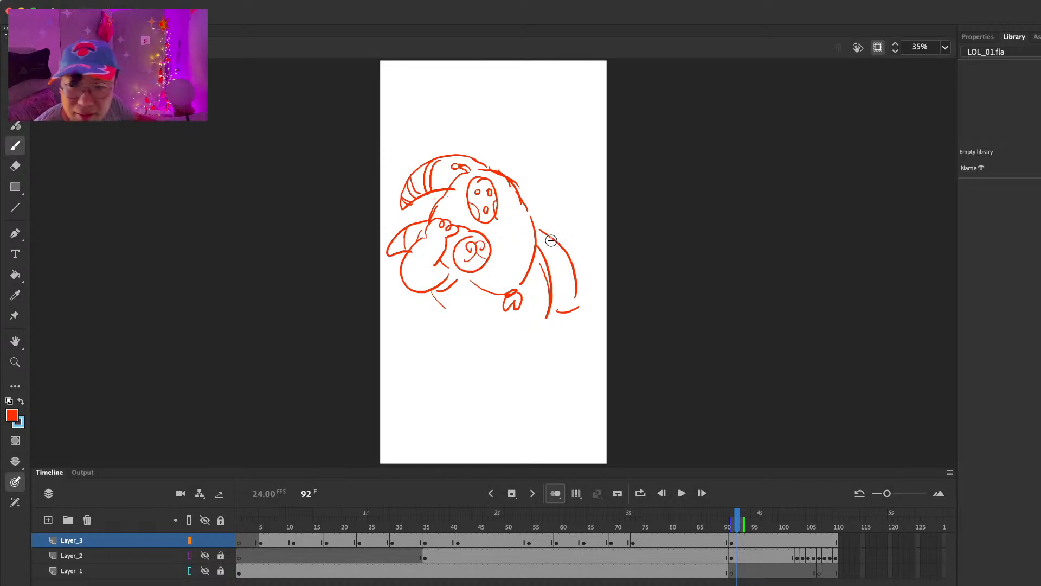
Step: Add a filled wrist band and a hand with fingers to the hanging right arm
drag(549, 286, 579, 280)
mouse_move(552, 302)
mouse_down()
mouse_move(581, 288)
mouse_move(556, 314)
mouse_move(553, 306)
mouse_move(572, 312)
mouse_up()
drag(573, 320, 582, 308)
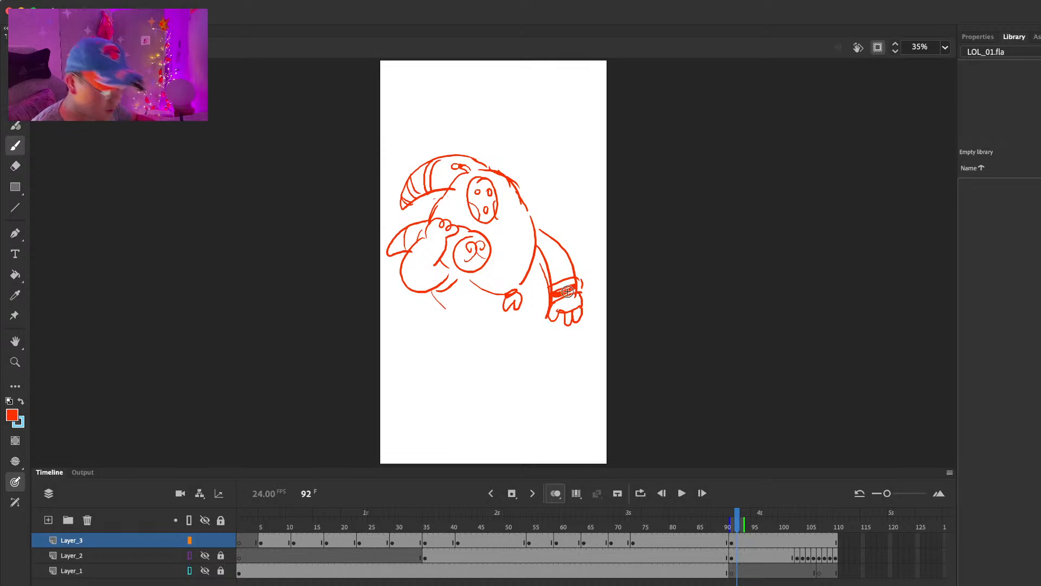
Step: Draw tapering side lines for the lower body under both arms, erasing the old right contour
drag(439, 292, 459, 329)
drag(538, 261, 544, 319)
key(e)
key(b)
drag(536, 248, 535, 326)
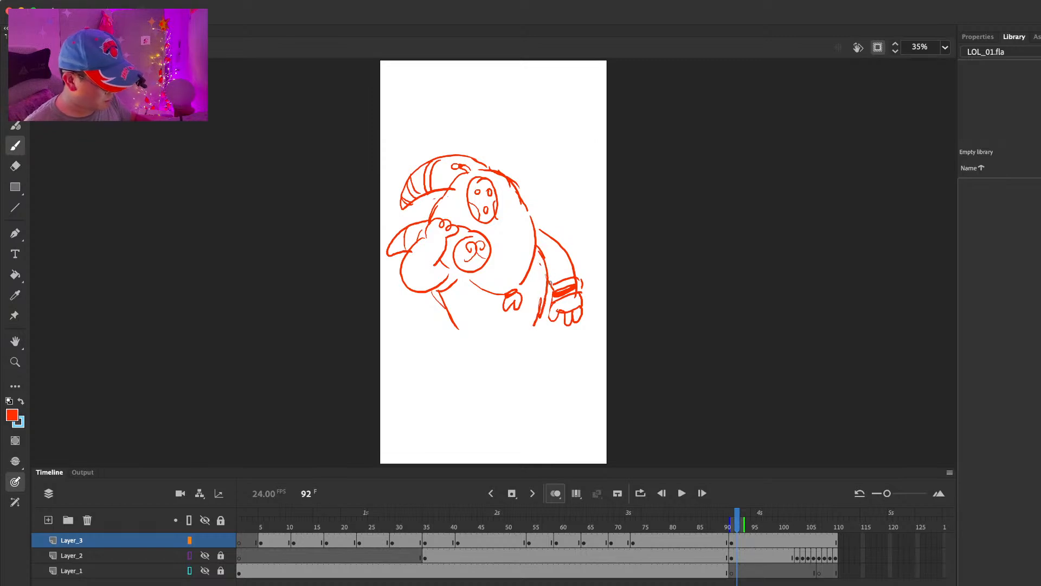
Step: Draw the long front cloth hanging from the waist, ending in a V-shaped border with a jagged hem
drag(464, 326, 521, 327)
key(super+z)
mouse_move(473, 287)
mouse_down()
mouse_move(516, 336)
mouse_move(530, 281)
mouse_up()
key(e)
drag(485, 332, 523, 332)
key(b)
mouse_move(483, 328)
mouse_down()
mouse_move(482, 339)
mouse_move(525, 314)
mouse_move(475, 350)
mouse_move(532, 352)
mouse_move(535, 321)
mouse_up()
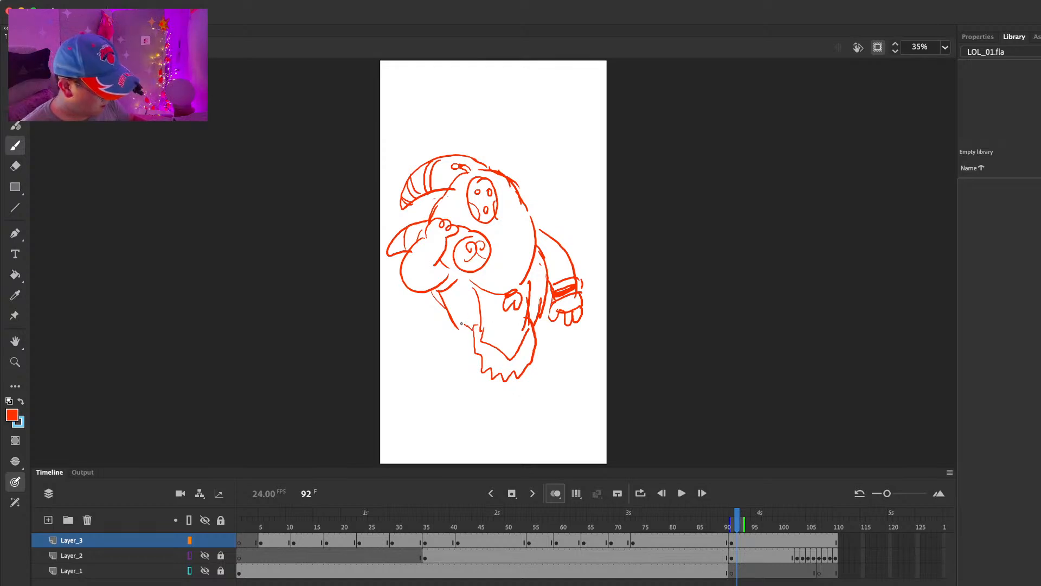
Step: Draw banded cuffs around both lower legs beside the front cloth, erasing overlapping lines on the right leg
drag(451, 348, 472, 332)
key(e)
mouse_move(540, 303)
mouse_down()
mouse_move(536, 330)
mouse_move(544, 310)
mouse_move(544, 324)
mouse_up()
key(b)
key(e)
key(b)
key(e)
key(b)
mouse_move(545, 324)
mouse_down()
mouse_move(548, 335)
mouse_move(535, 339)
mouse_up()
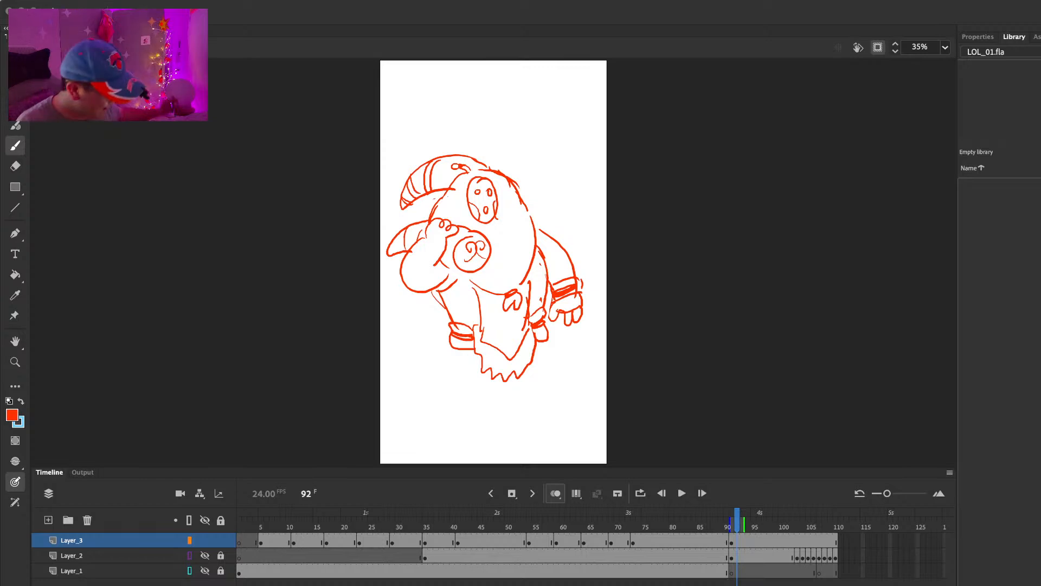
Step: Draw the ankles and pointed feet below the leg cuffs, redrawing the right foot
mouse_move(455, 350)
mouse_down()
mouse_move(453, 367)
mouse_move(481, 365)
mouse_up()
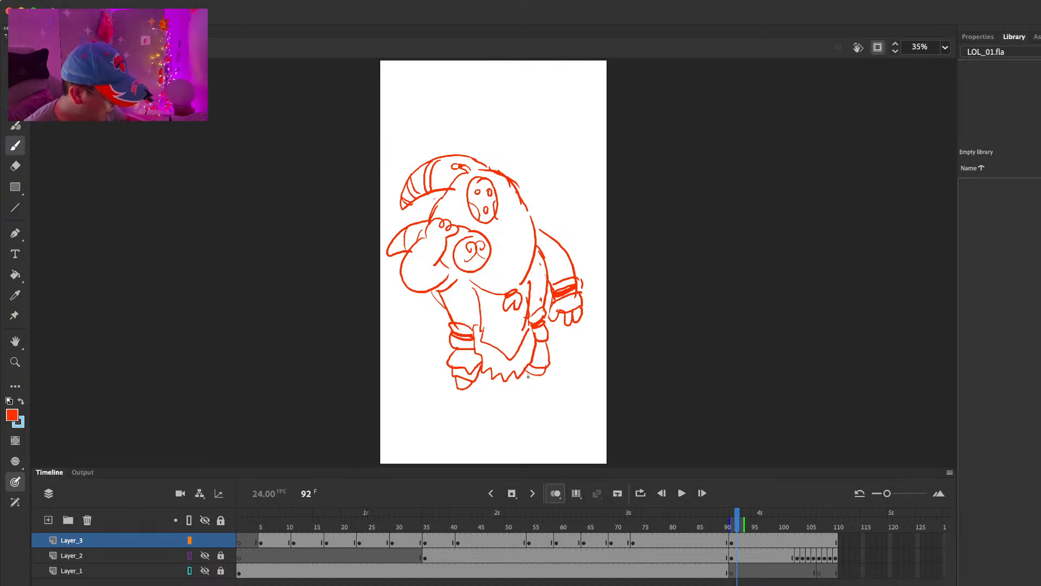
key(super+z)
drag(526, 373, 543, 383)
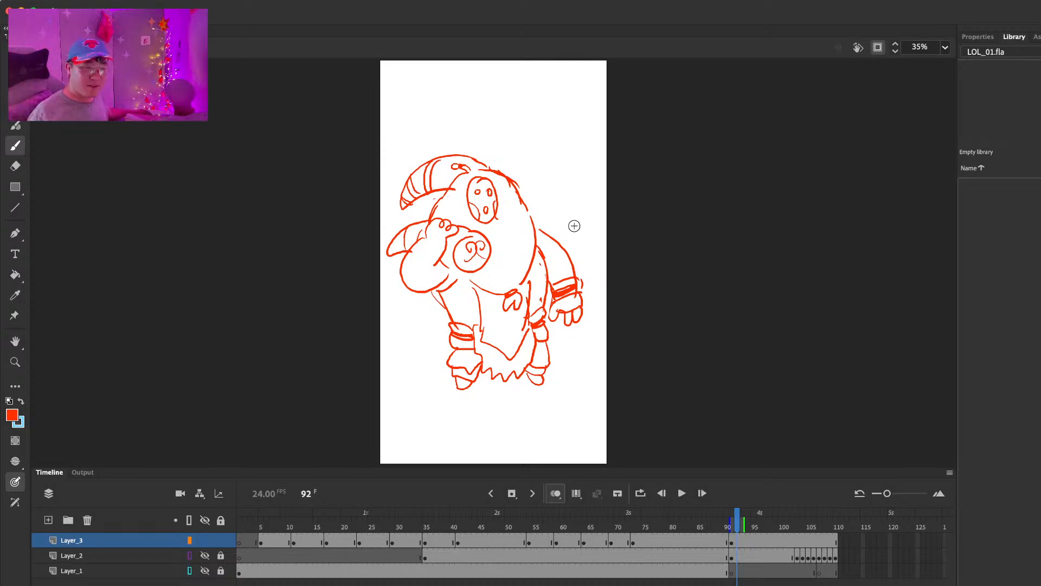
Step: Add pointed ears on both sides of the hood and an inner rim to the mask, erasing the lines they overlap
key(e)
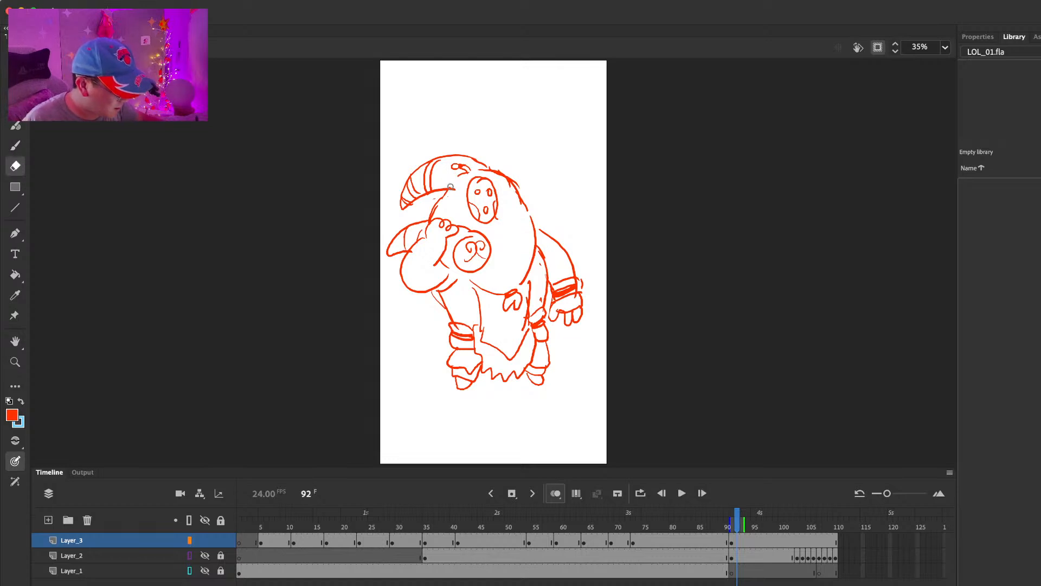
key(b)
mouse_move(435, 170)
mouse_down()
mouse_move(459, 196)
mouse_move(502, 174)
mouse_move(516, 184)
mouse_move(477, 204)
mouse_move(495, 191)
mouse_move(485, 185)
mouse_move(488, 222)
mouse_up()
key(e)
key(b)
key(e)
key(b)
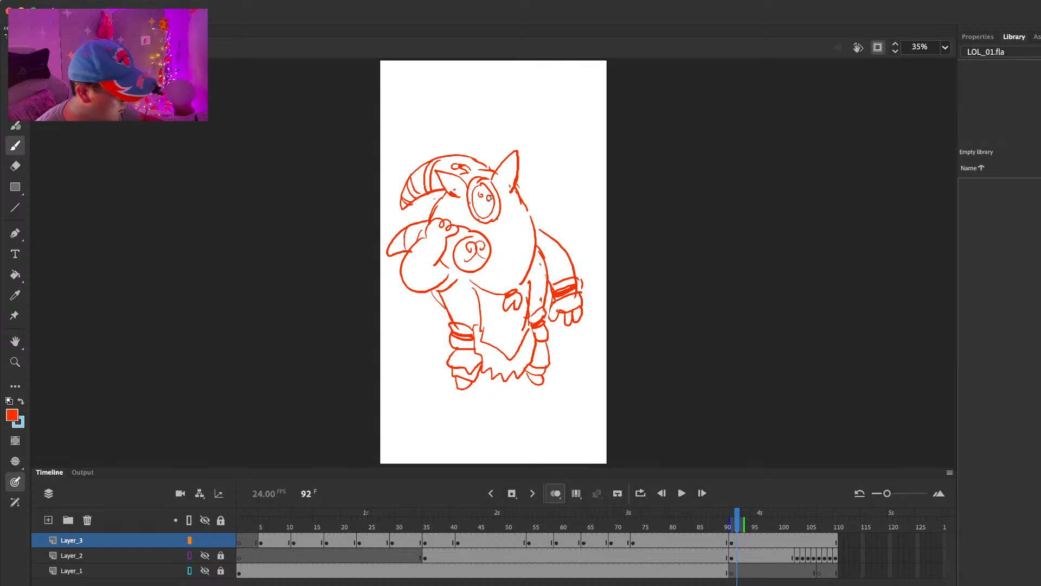
Step: Undo the last strokes on the mask and redraw its small eyes and mouth inside the rim
key(super+z)
key(super+z)
drag(488, 199, 489, 195)
drag(487, 204, 483, 212)
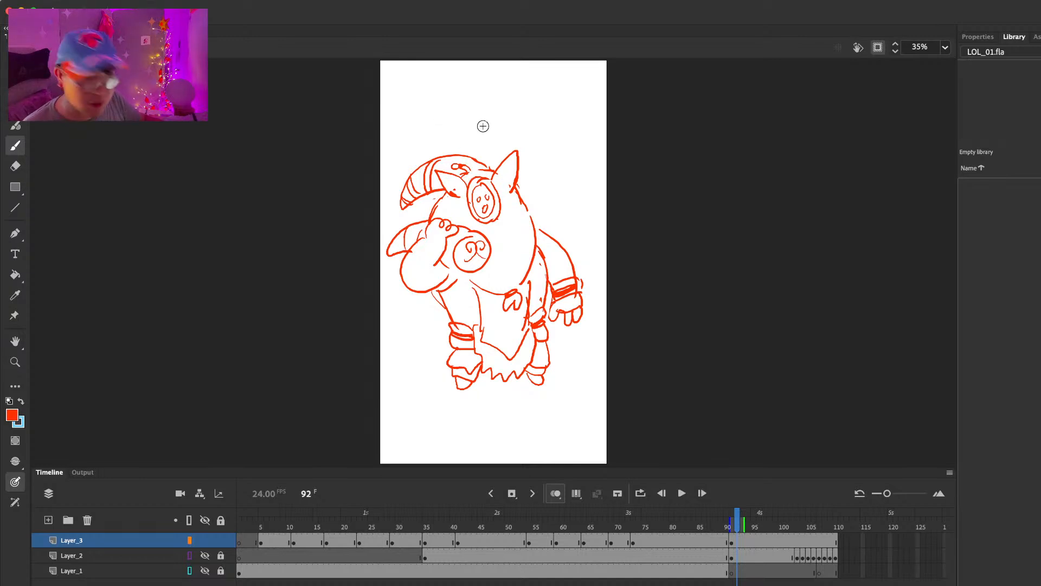
Step: Erase the stray hood line above the mask and redraw the hanging ornament there
key(e)
drag(481, 168, 489, 169)
key(b)
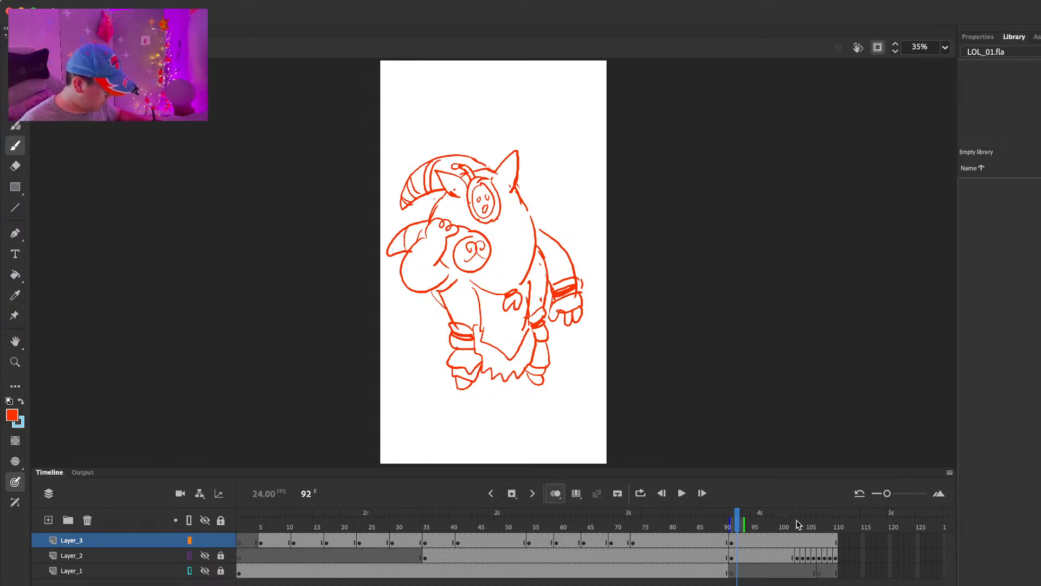
Step: Remove the character drawing from Layer_3's keyframe at frame 91 and create a new symbol named BARD
click(734, 540)
key(Delete)
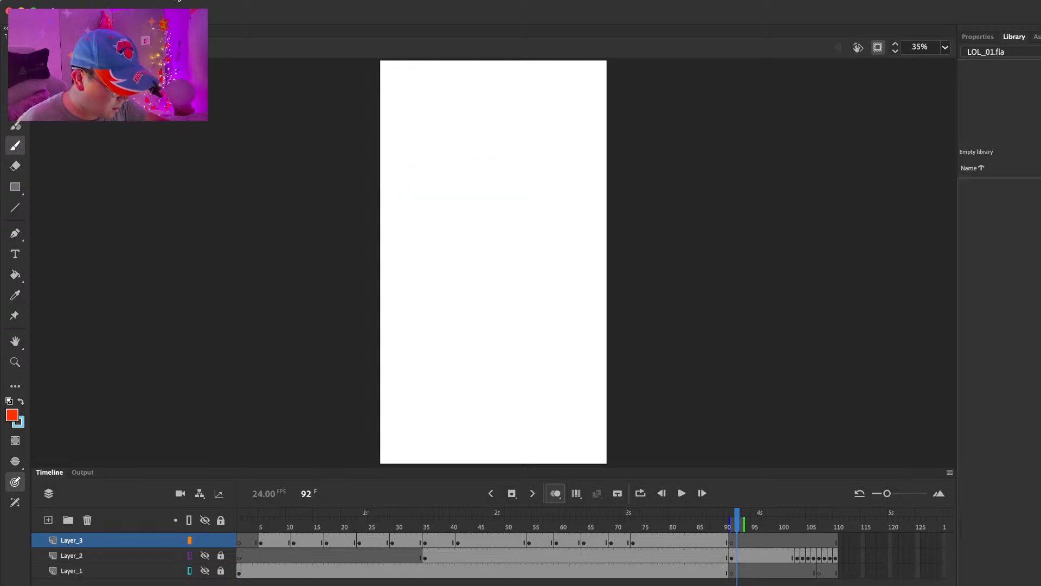
text(BARD)
key(Return)
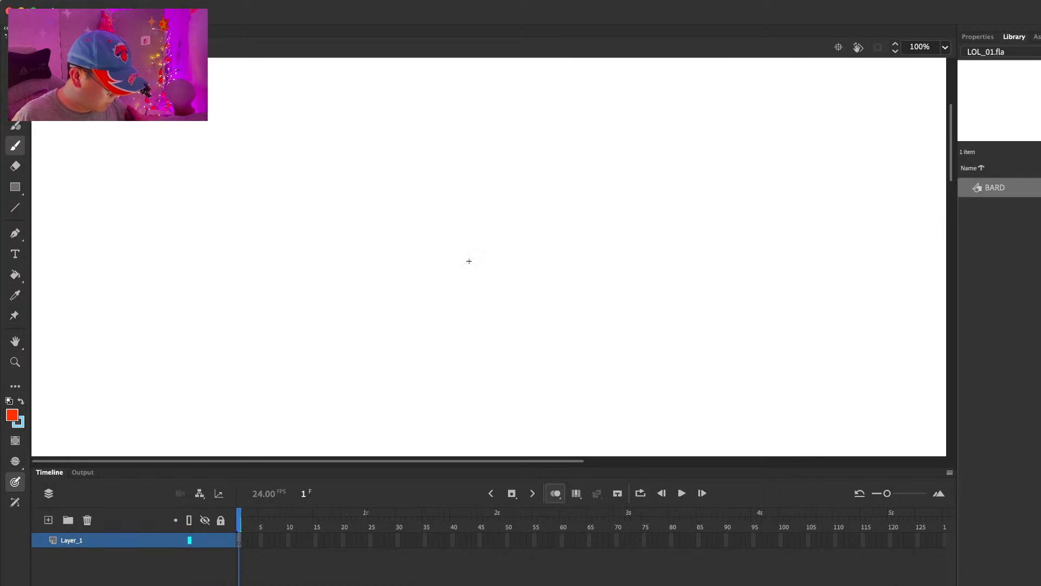
Step: Paste the character drawing in place inside the BARD symbol and frame the whole figure at 50% zoom
key(super+shift+v)
drag(623, 280, 606, 90)
key(super+minus)
drag(658, 356, 625, 189)
scroll(625, 189, down, 10)
click(945, 47)
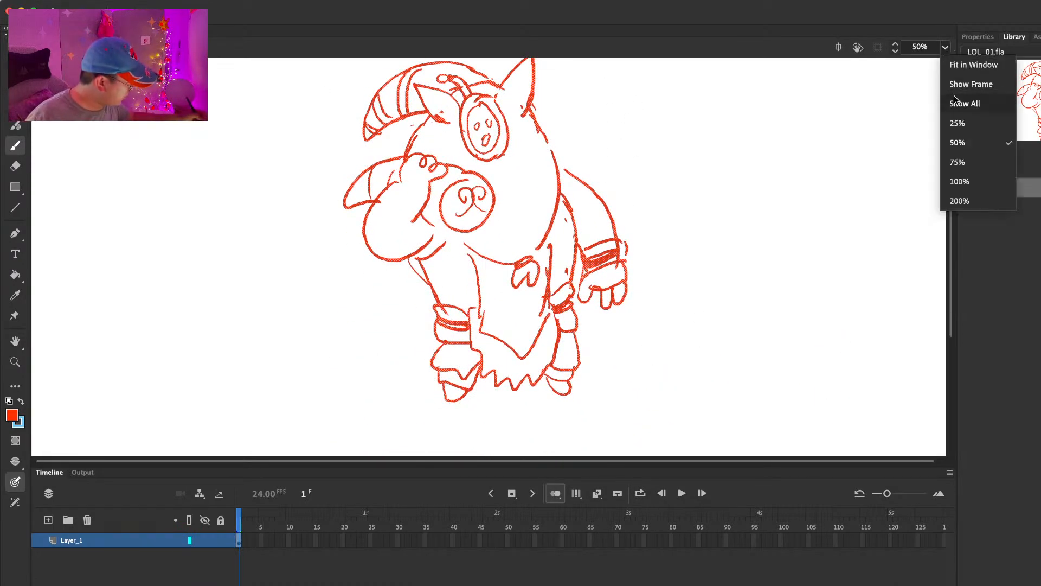
click(958, 161)
click(945, 46)
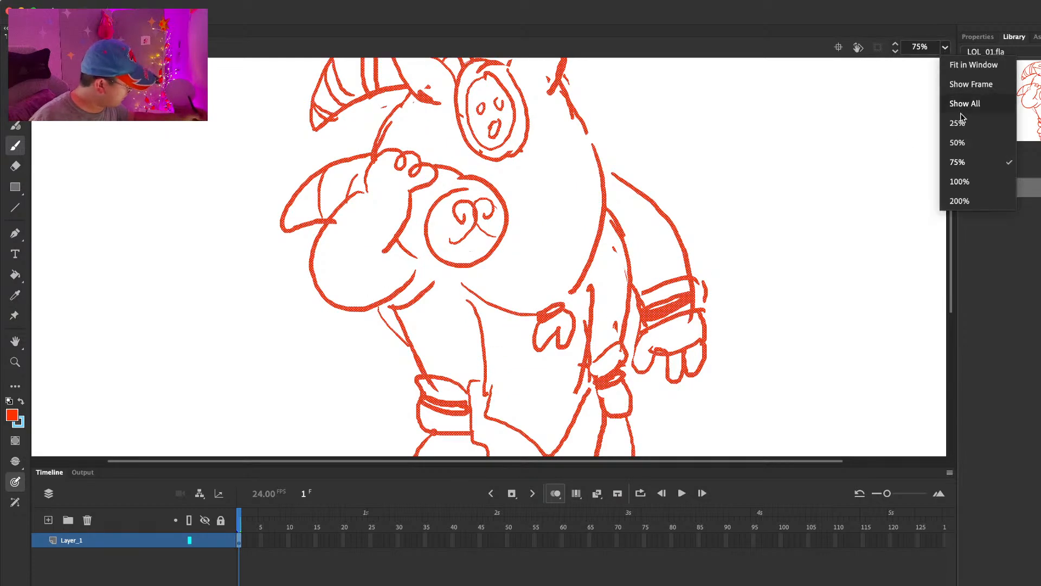
click(958, 142)
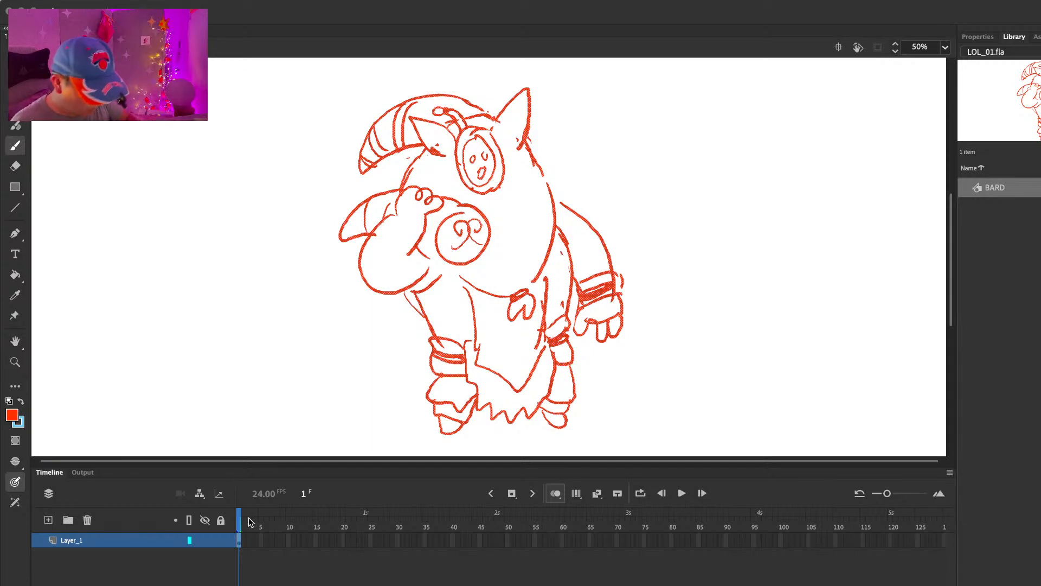
Step: Extend Layer_1's first drawing over several more frames and insert a blank keyframe at frame 6
key(F5)
key(F5)
key(F5)
key(F5)
key(F5)
key(F5)
key(F5)
key(F5)
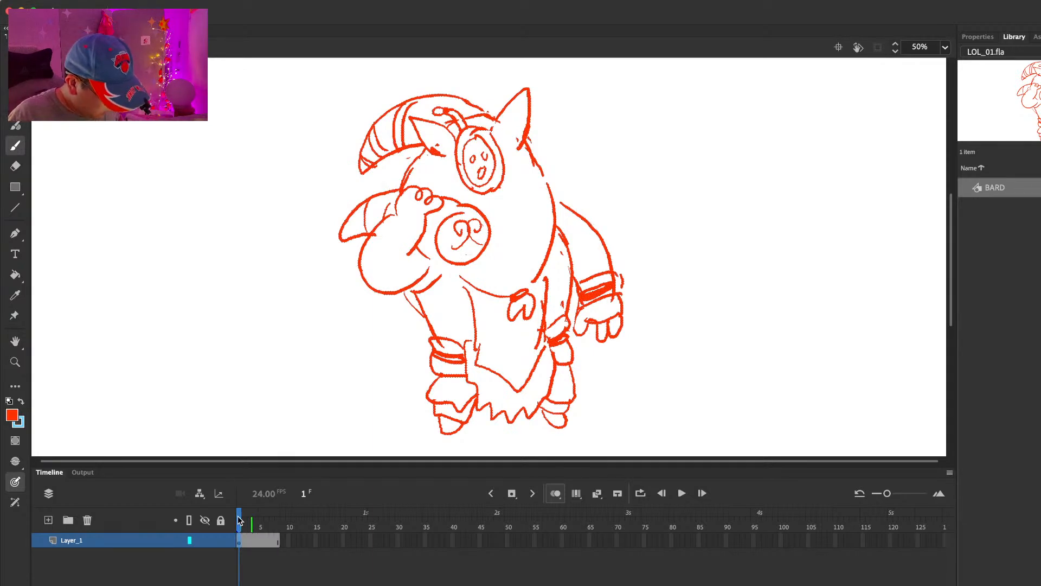
click(266, 541)
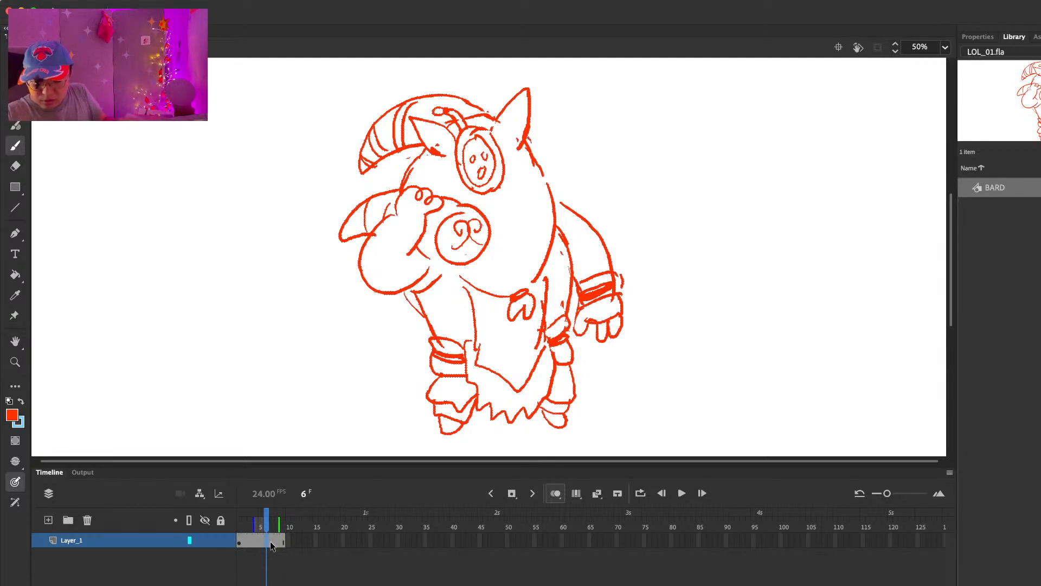
key(F7)
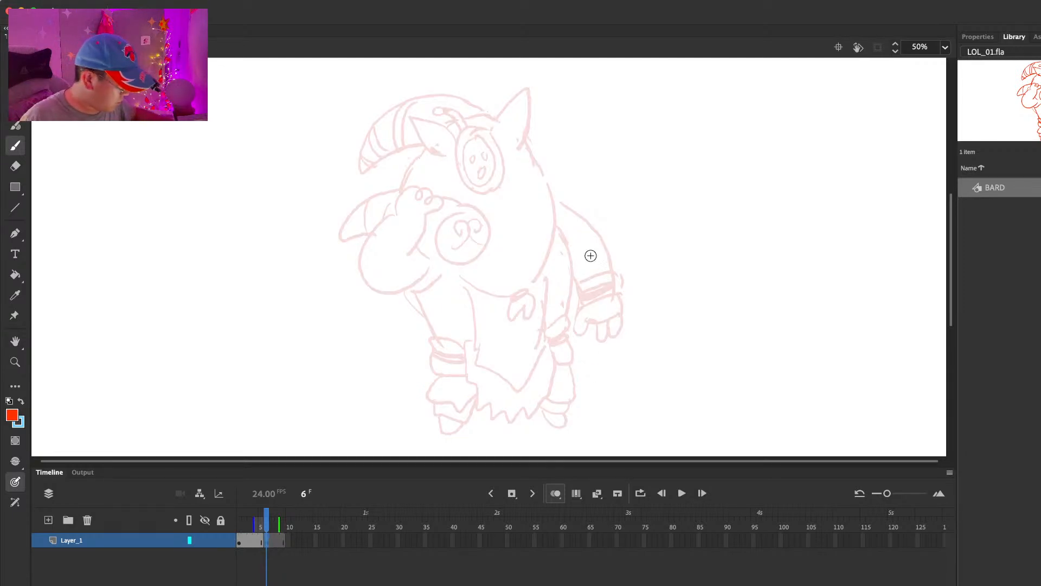
Step: Draw the raised hand's fingers and the rounded arm on frame 6, using the onion-skinned first pose as a guide
drag(394, 189, 418, 174)
mouse_move(407, 190)
mouse_down()
mouse_move(429, 179)
mouse_move(439, 191)
mouse_up()
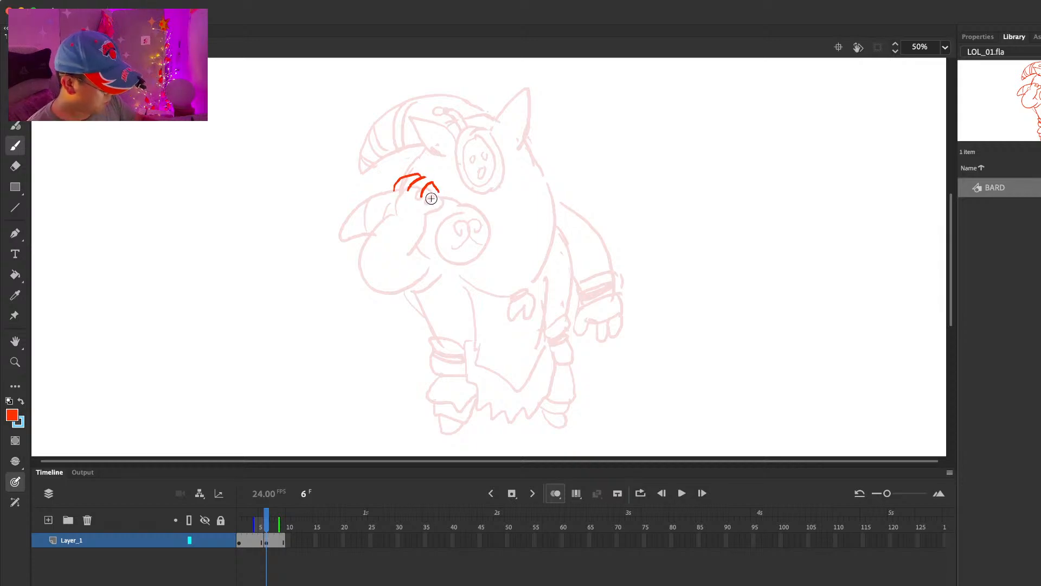
drag(395, 188, 391, 198)
mouse_move(393, 202)
mouse_down()
mouse_move(384, 271)
mouse_move(418, 272)
mouse_move(386, 282)
mouse_move(420, 275)
mouse_up()
key(super+z)
key(super+z)
drag(432, 206, 429, 243)
Step: Draw the held horn with its swirled round end and tapered tail, plus the mask's oval outline above it
drag(439, 183, 473, 186)
drag(430, 233, 439, 237)
drag(471, 181, 446, 202)
drag(446, 226, 489, 225)
mouse_move(482, 184)
mouse_down()
mouse_move(492, 222)
mouse_move(462, 204)
mouse_up()
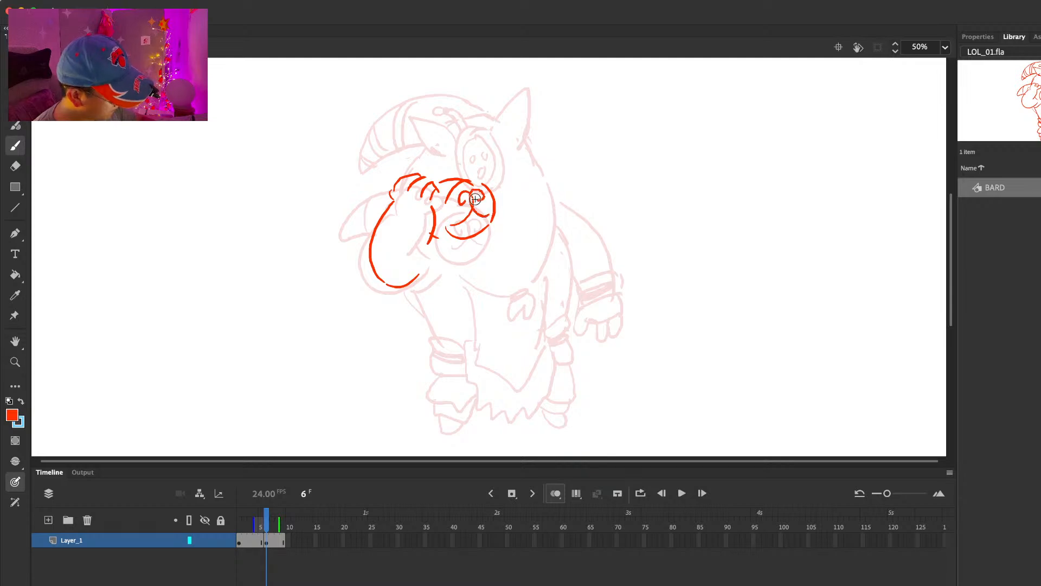
mouse_move(389, 186)
mouse_down()
mouse_move(350, 211)
mouse_move(343, 234)
mouse_move(371, 229)
mouse_up()
drag(484, 124, 499, 181)
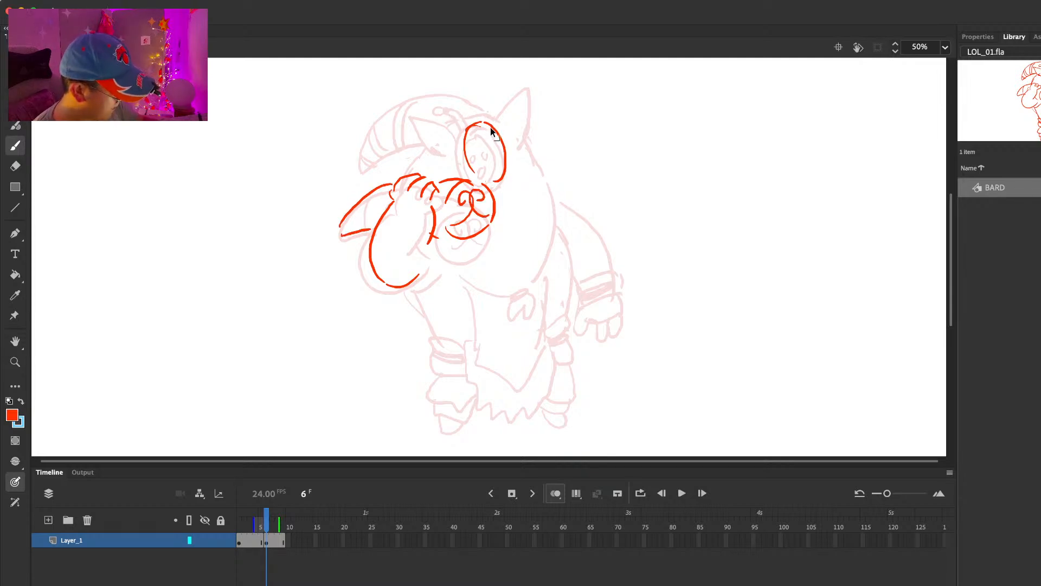
Step: Add the body line below the raised arm and shift the entire frame 6 drawing slightly up and left
drag(415, 271, 445, 329)
key(super+a)
drag(441, 190, 428, 182)
Step: Rework the body line down to the left leg's cuff and draw the chest curve and the long curved back
key(e)
drag(410, 273, 438, 334)
key(b)
drag(441, 240, 494, 281)
drag(531, 133, 543, 260)
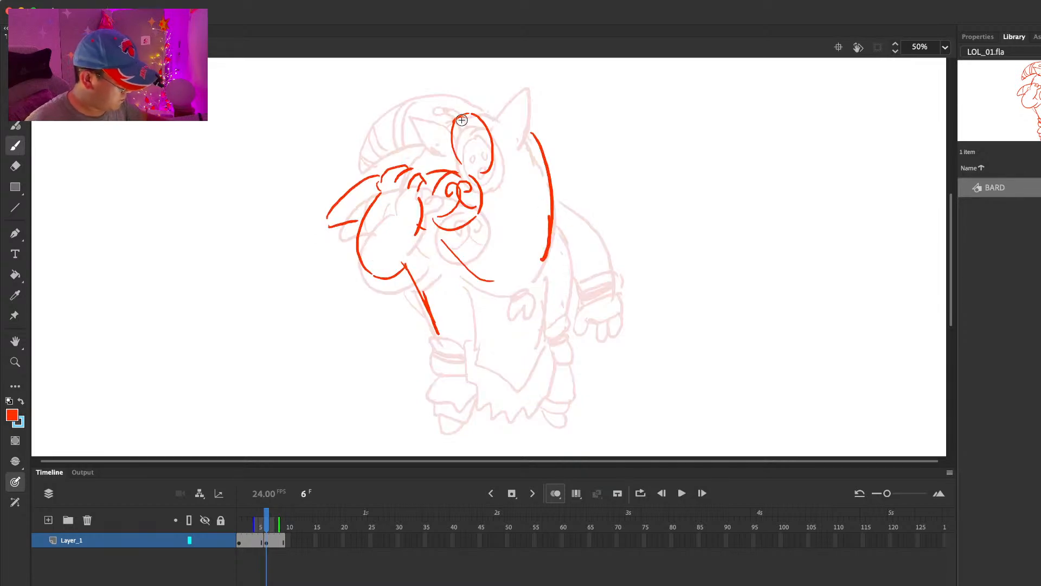
Step: Draw both pointed ears and the ornament curling above the mask, erasing and undoing unwanted strokes
mouse_move(479, 106)
mouse_down()
mouse_move(504, 87)
mouse_move(505, 112)
mouse_up()
drag(439, 114, 437, 138)
key(e)
mouse_move(482, 98)
mouse_down()
mouse_move(502, 76)
mouse_move(501, 114)
mouse_up()
key(b)
mouse_move(449, 107)
mouse_down()
mouse_move(475, 103)
mouse_move(464, 101)
mouse_move(461, 115)
mouse_move(438, 101)
mouse_up()
key(super+z)
key(super+z)
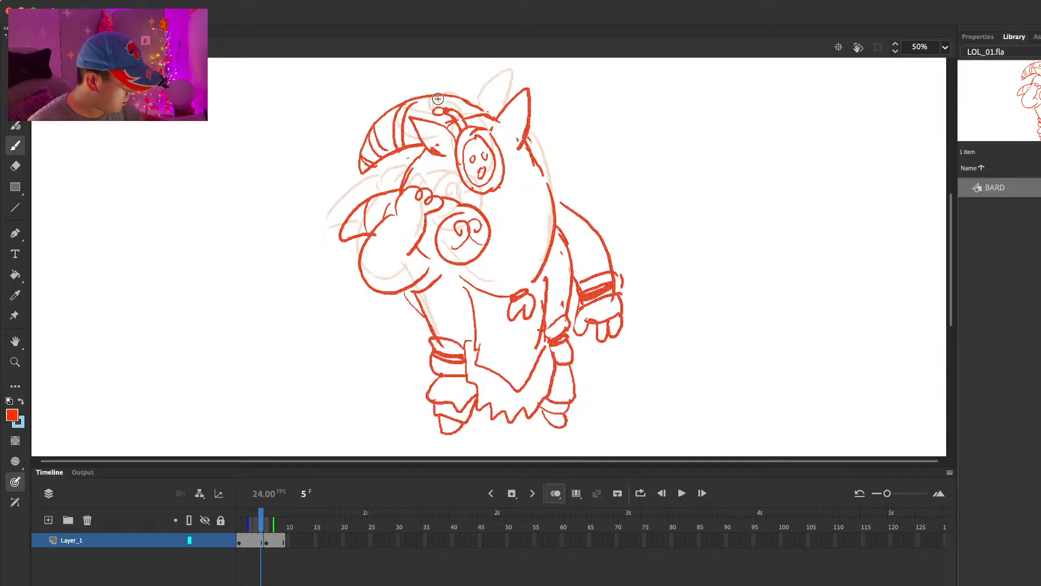
Step: Draw the head contours beside the mask and behind the ear, comparing them with the previous frame
drag(405, 158, 403, 161)
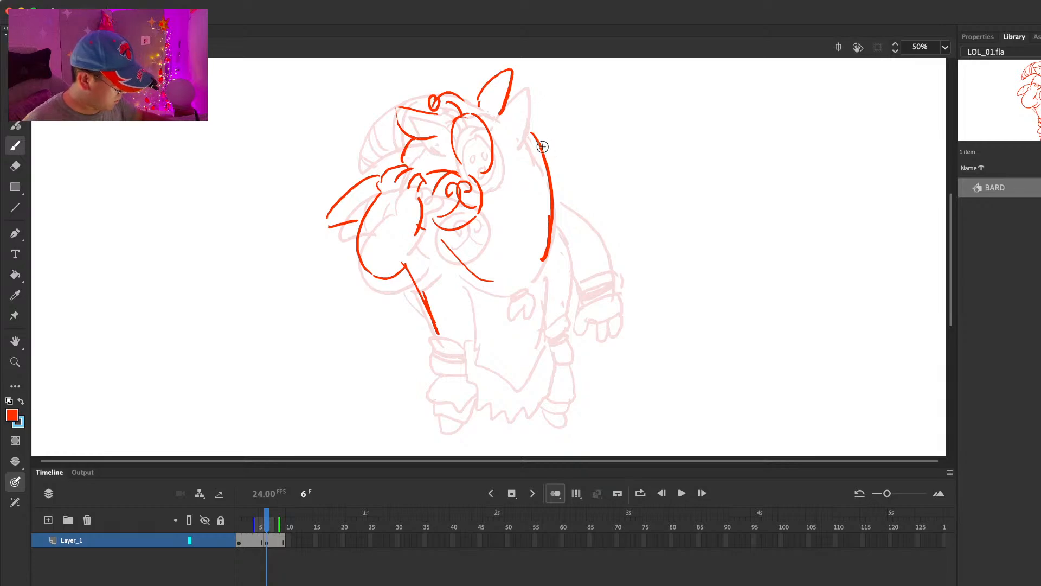
drag(509, 118, 527, 134)
key(comma)
key(period)
Step: Erase and redraw the chest curve below the horn, and add the tassel hanging from it
key(e)
drag(453, 258, 493, 281)
key(b)
drag(442, 239, 530, 280)
mouse_move(514, 281)
mouse_down()
mouse_move(521, 305)
mouse_move(528, 281)
mouse_up()
key(comma)
key(period)
Step: Draw the robe's two side edges and its V-shaped lower fold, checking against the previous frame
mouse_move(465, 269)
mouse_down()
mouse_move(482, 353)
mouse_move(510, 375)
mouse_up()
drag(552, 244, 544, 339)
drag(511, 374, 542, 333)
key(comma)
key(period)
Step: Draw the left leg's banded cuff and the jagged hem of the robe with its right edge
key(e)
key(b)
mouse_move(432, 327)
mouse_down()
mouse_move(463, 348)
mouse_move(429, 354)
mouse_up()
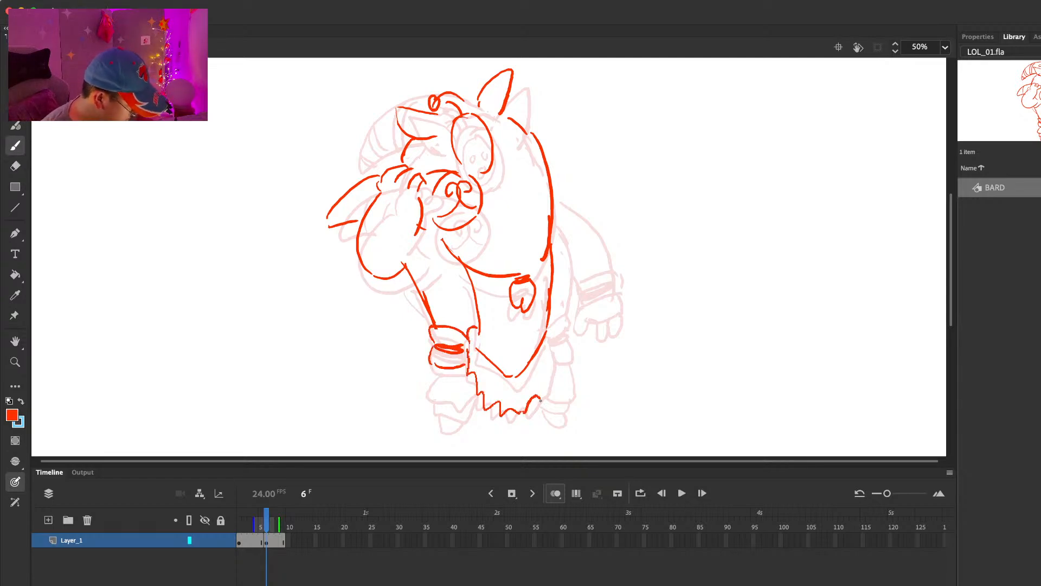
drag(548, 324, 549, 396)
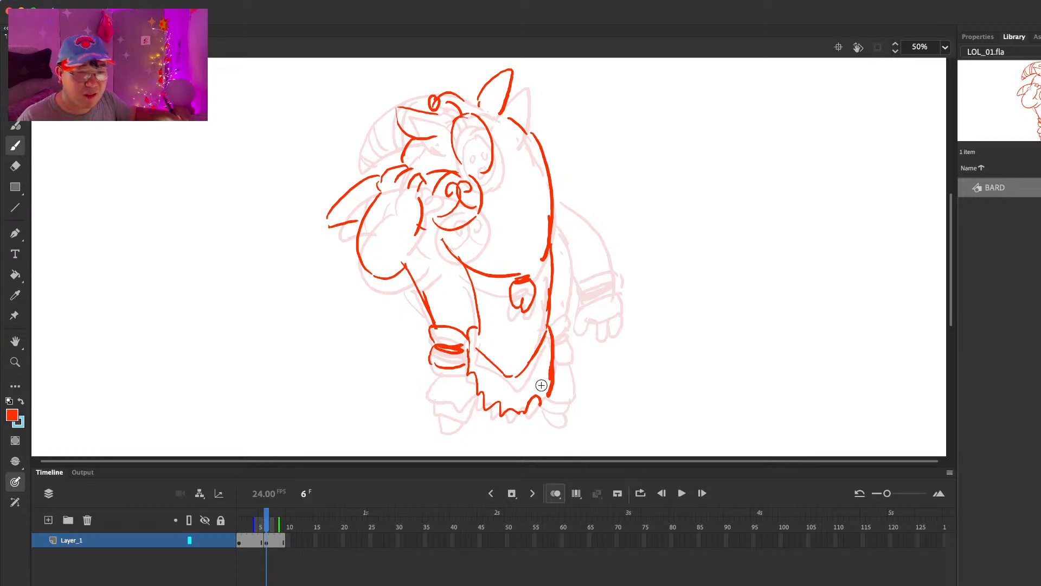
key(comma)
key(period)
Step: Erase the left side of the robe's V-shaped fold and redraw it lower to match the first pose
key(e)
drag(475, 348, 525, 376)
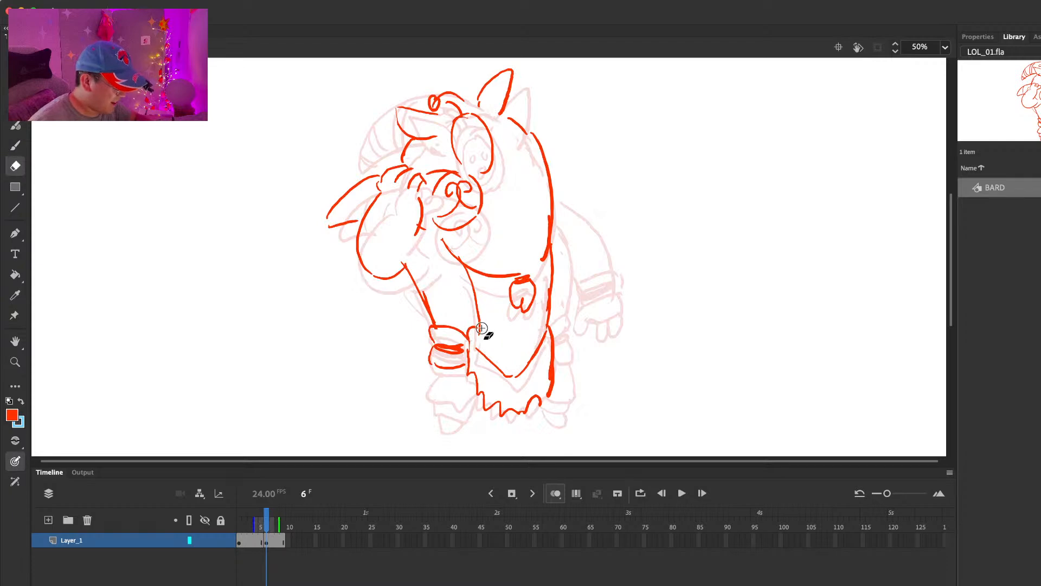
key(comma)
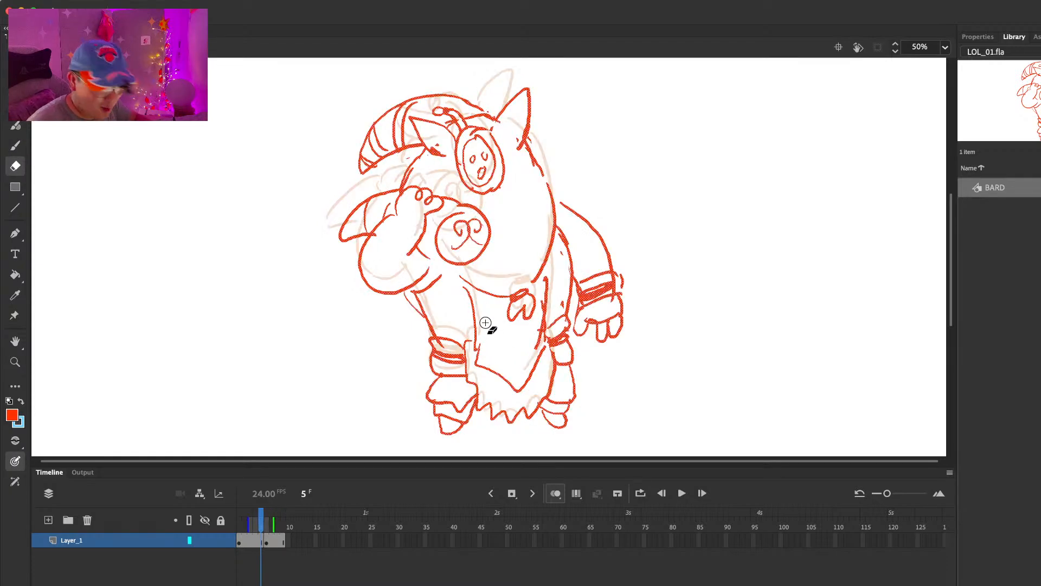
key(period)
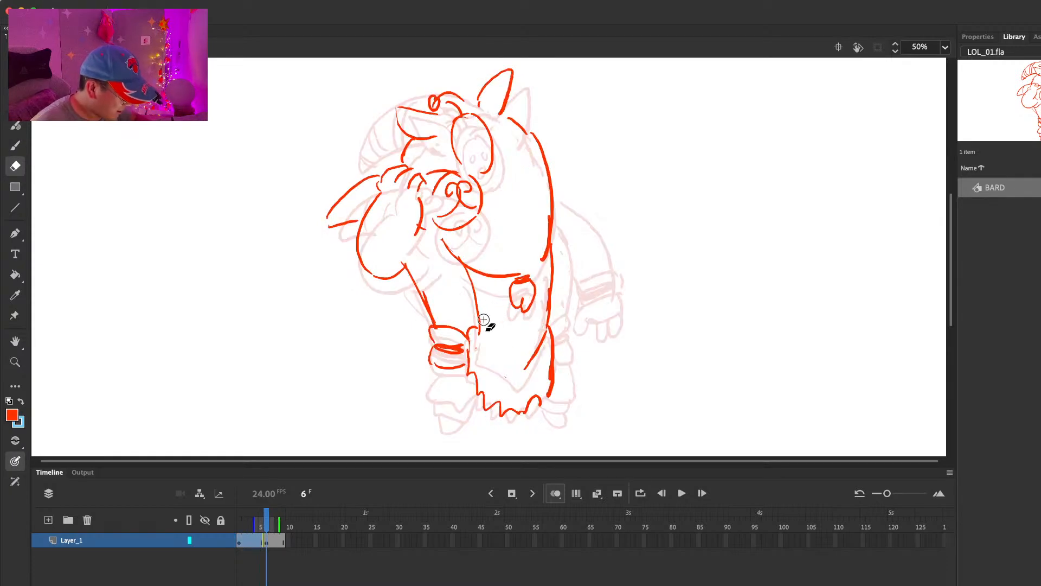
key(b)
mouse_move(477, 307)
mouse_down()
mouse_move(481, 359)
mouse_move(517, 383)
mouse_up()
key(comma)
key(period)
Step: Clean up the robe's right edge where it meets the V-shaped fold, comparing it with the previous frame
key(e)
mouse_move(546, 333)
mouse_down()
mouse_move(533, 364)
mouse_move(546, 334)
mouse_up()
key(b)
key(comma)
key(period)
key(e)
key(b)
Step: Draw the right leg's banded cuff beside the robe and start the left leg's lower section
mouse_move(550, 281)
mouse_down()
mouse_move(545, 343)
mouse_move(564, 308)
mouse_move(555, 340)
mouse_up()
key(comma)
key(period)
drag(564, 307, 567, 342)
key(comma)
key(period)
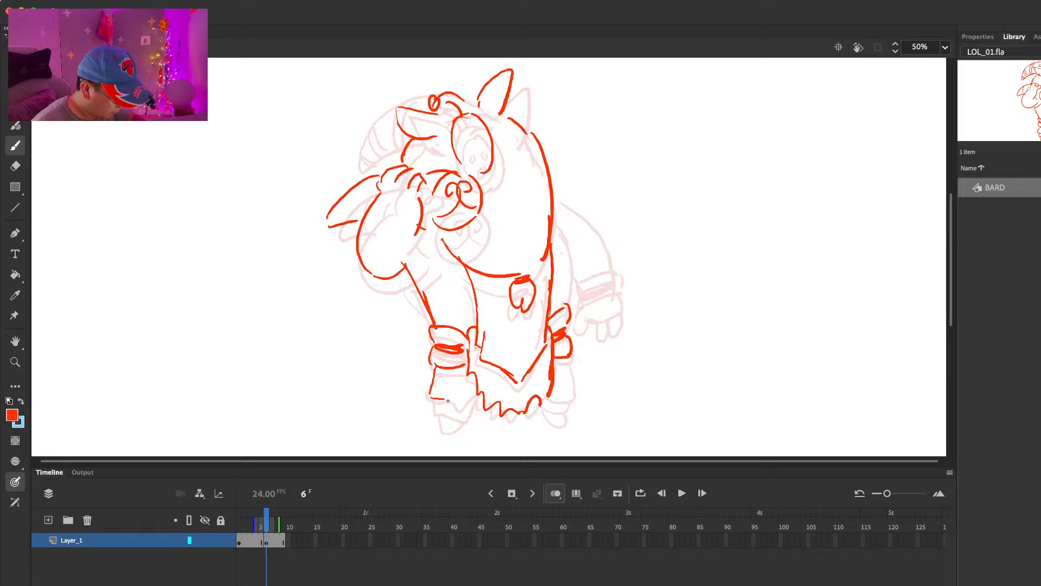
Step: Draw the left foot and complete the right leg's lower section with its foot
drag(441, 433, 462, 425)
drag(549, 399, 568, 396)
mouse_move(568, 359)
mouse_down()
mouse_move(573, 391)
mouse_move(563, 414)
mouse_up()
key(comma)
key(period)
Step: Draw the curved line behind the robe from the back down to the right leg's cuff
drag(555, 215, 564, 307)
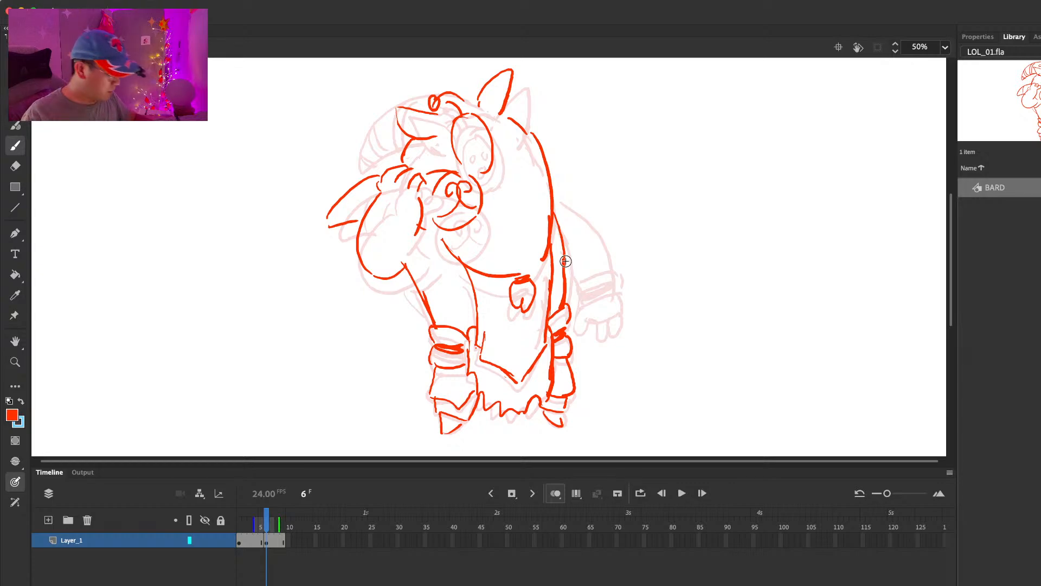
key(comma)
key(period)
Step: Draw the inner rim of the mask, then erase and redraw it to match the first pose
drag(472, 121, 478, 126)
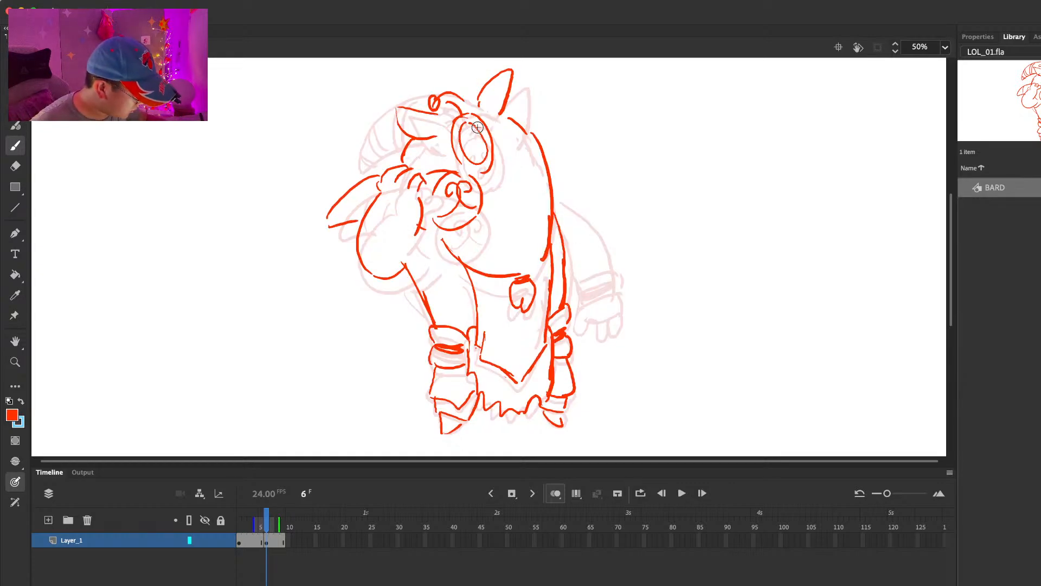
key(comma)
key(period)
key(e)
mouse_move(470, 125)
mouse_down()
mouse_move(485, 156)
mouse_move(480, 128)
mouse_move(457, 132)
mouse_move(468, 161)
mouse_move(480, 128)
mouse_move(477, 166)
mouse_up()
key(b)
drag(473, 124, 481, 164)
key(comma)
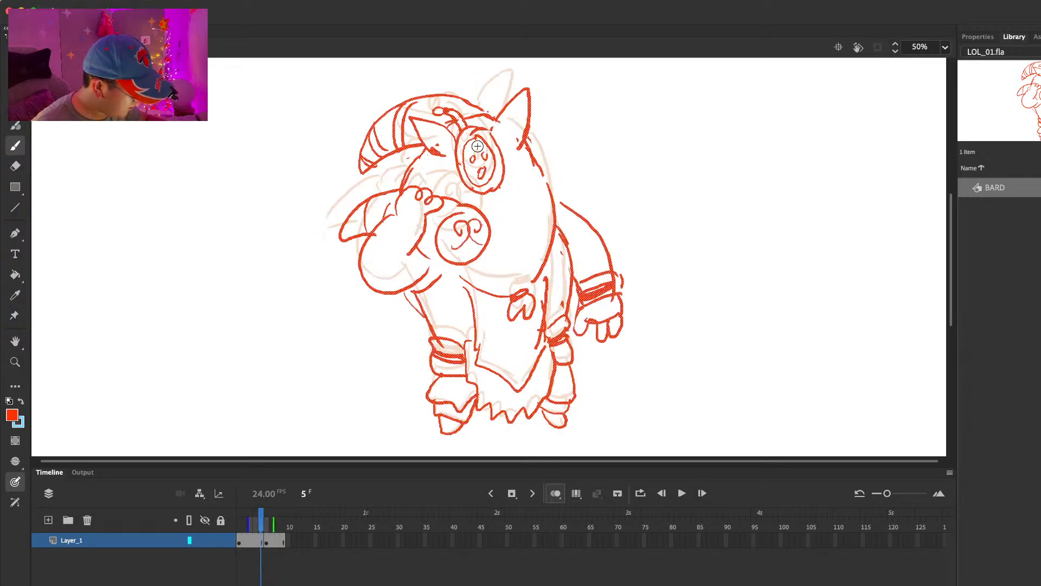
Step: Erase and refine the mask's outer left edge and add the small eyes and mouth inside the rim
key(period)
key(e)
drag(456, 126, 451, 158)
key(b)
key(comma)
key(period)
key(e)
key(b)
key(comma)
key(period)
Step: Draw the hood's long upper curve toward its drooping tip, replacing the first attempt
mouse_move(466, 86)
mouse_down()
mouse_move(435, 84)
mouse_move(388, 98)
mouse_up()
key(super+z)
mouse_move(466, 98)
mouse_down()
mouse_move(388, 101)
mouse_move(348, 154)
mouse_up()
key(comma)
key(period)
Step: Draw the hood's pointed tip and the stripes across it, comparing them with the previous frame
key(e)
key(b)
mouse_move(383, 104)
mouse_down()
mouse_move(350, 158)
mouse_move(356, 168)
mouse_up()
mouse_move(358, 168)
mouse_down()
mouse_move(399, 139)
mouse_move(379, 146)
mouse_up()
drag(379, 110, 387, 143)
key(comma)
key(period)
Step: Erase the hood lines overlapping the ornament and tidy the hood's top edge against the previous frame
key(e)
mouse_move(440, 84)
mouse_down()
mouse_move(468, 106)
mouse_move(434, 104)
mouse_move(461, 112)
mouse_up()
key(b)
key(comma)
key(period)
key(e)
key(b)
key(e)
key(b)
key(comma)
key(period)
key(e)
key(b)
Step: Draw the lowered arm's outer contour from the shoulder to the wrist, undoing and redrawing the rejected strokes
mouse_move(393, 98)
mouse_down()
mouse_move(439, 88)
mouse_move(421, 88)
mouse_move(466, 100)
mouse_move(383, 103)
mouse_move(439, 87)
mouse_move(477, 102)
mouse_move(527, 132)
mouse_move(595, 218)
mouse_up()
key(e)
key(b)
key(comma)
key(period)
key(e)
key(b)
key(comma)
key(period)
drag(582, 192, 603, 241)
key(super+z)
key(super+z)
drag(551, 173, 607, 253)
Step: Draw the wrist cuff with its dark band on the lowered arm and undo the surplus stroke
mouse_move(568, 288)
mouse_down()
mouse_move(603, 267)
mouse_move(614, 277)
mouse_up()
drag(577, 285, 610, 280)
key(super+z)
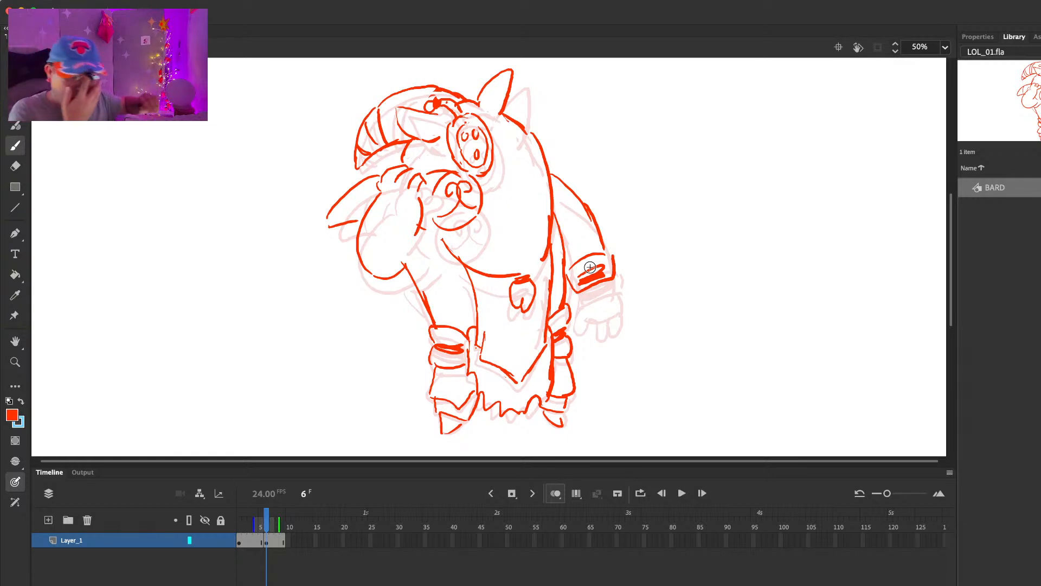
Step: Draw the lowered hand with its fingers below the cuff and compare it with the previous frame
mouse_move(579, 293)
mouse_down()
mouse_move(587, 309)
mouse_move(611, 303)
mouse_up()
key(super+z)
mouse_move(613, 281)
mouse_down()
mouse_move(596, 326)
mouse_move(601, 312)
mouse_up()
key(comma)
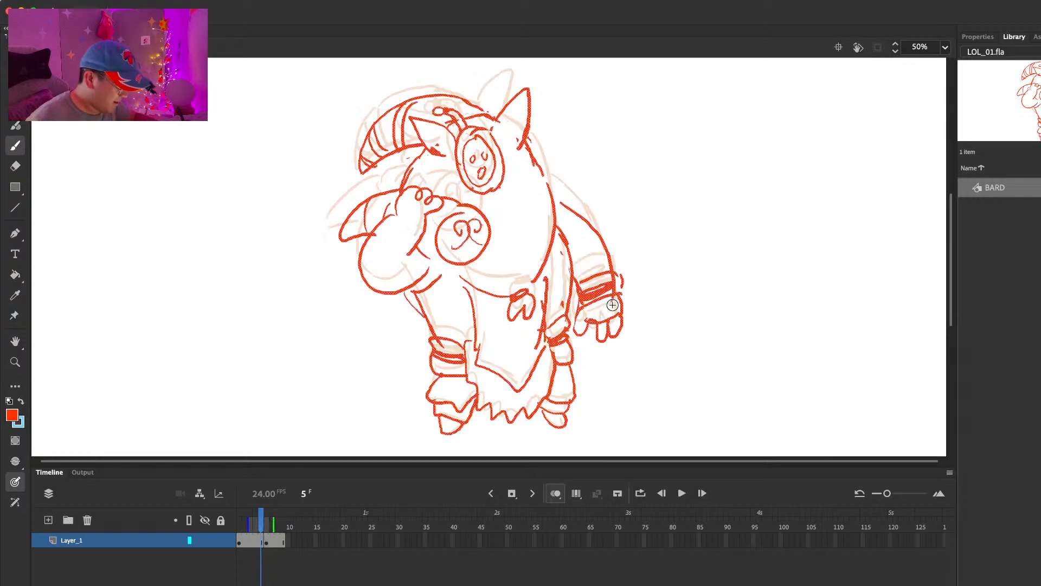
key(period)
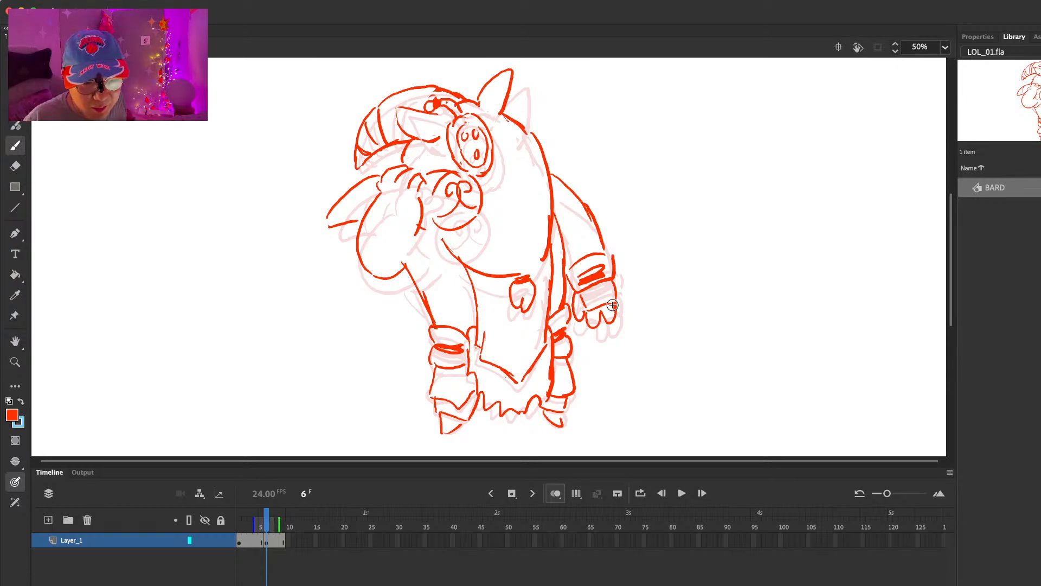
Step: Draw the wrist cuff with its dark band on the raised arm on frame 6 and compare it with the previous frame
key(comma)
key(period)
drag(381, 190, 415, 204)
mouse_move(368, 218)
mouse_down()
mouse_move(407, 225)
mouse_move(402, 214)
mouse_up()
drag(417, 201, 404, 262)
key(e)
key(b)
drag(405, 267, 434, 225)
key(comma)
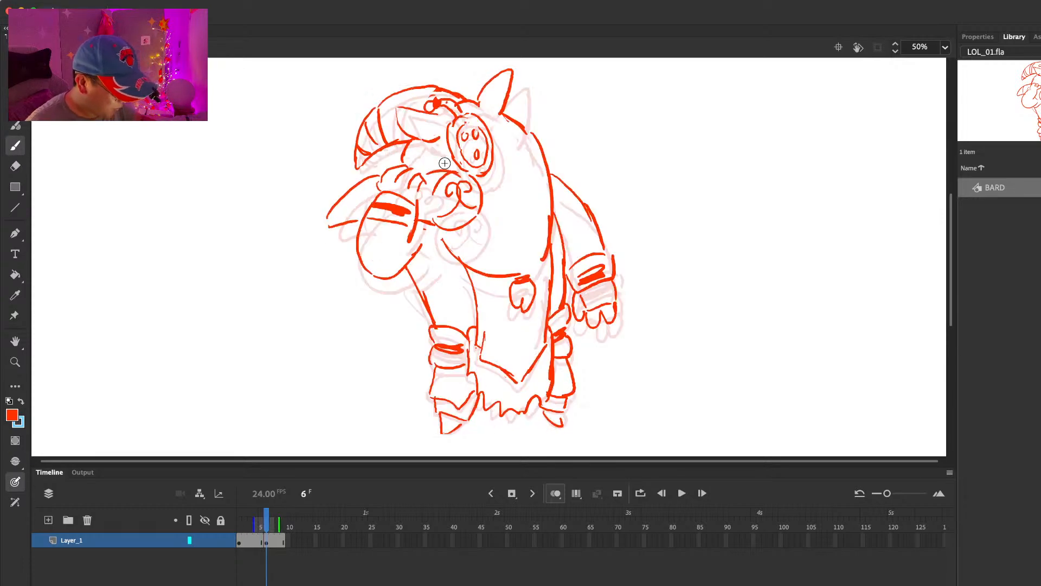
Step: Erase the rough lines around the raised hand and lower horn tip, and redraw the fingers over the horn
key(period)
key(e)
drag(379, 177, 339, 204)
key(b)
key(e)
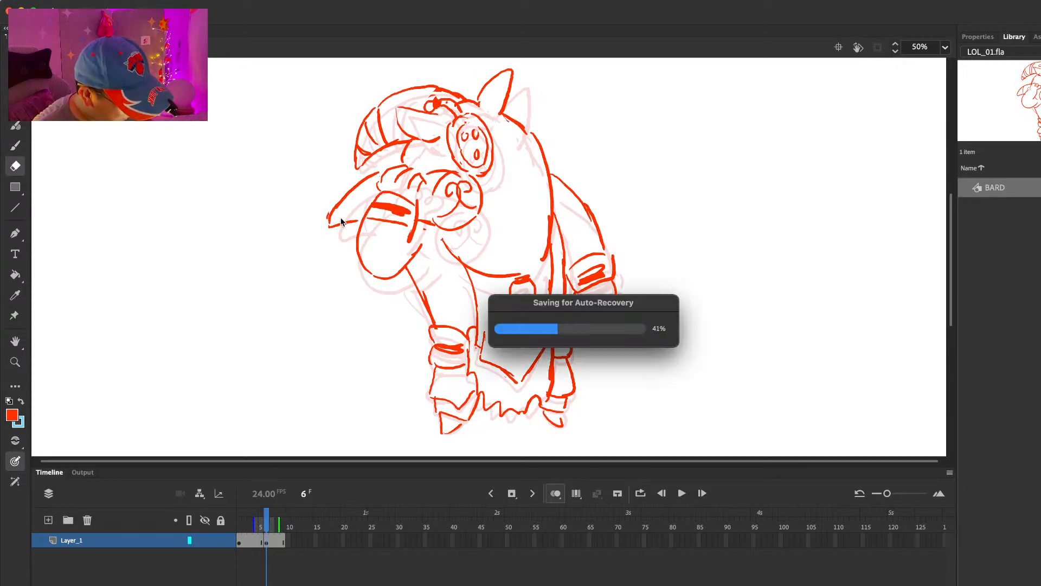
mouse_move(432, 170)
mouse_down()
mouse_move(419, 180)
mouse_move(406, 168)
mouse_move(417, 196)
mouse_move(457, 174)
mouse_up()
key(b)
key(comma)
key(period)
Step: Add the band line on the lower horn tip, clean up its edge, and flip between frames to check it
mouse_move(350, 200)
mouse_down()
mouse_move(356, 214)
mouse_move(374, 199)
mouse_move(332, 210)
mouse_move(346, 223)
mouse_up()
key(e)
key(b)
key(comma)
key(period)
key(comma)
key(period)
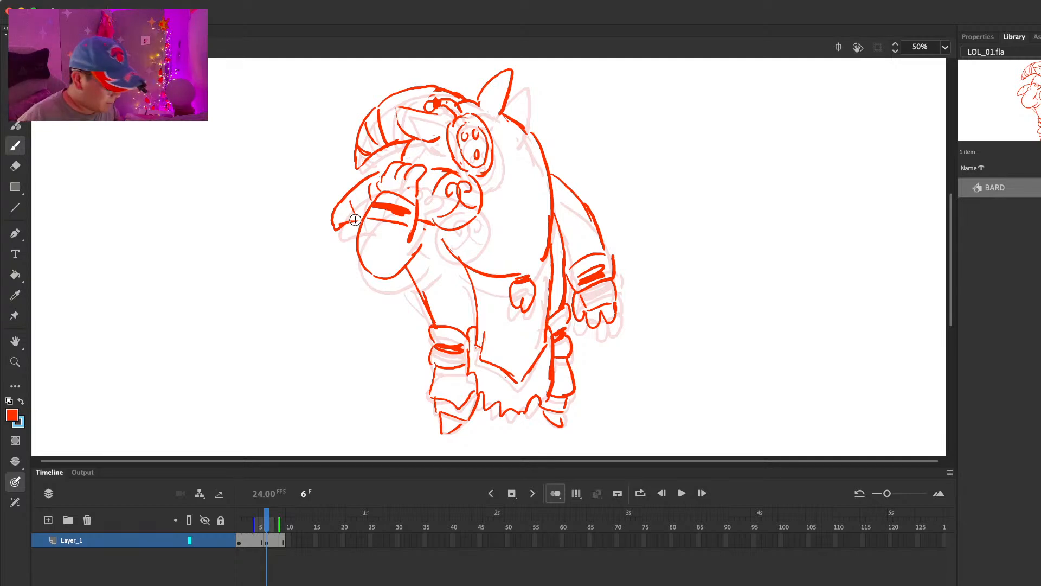
Step: Add a blank keyframe at frame 10 on Layer_1 for the third pose
key(period)
key(period)
key(period)
key(period)
key(period)
key(period)
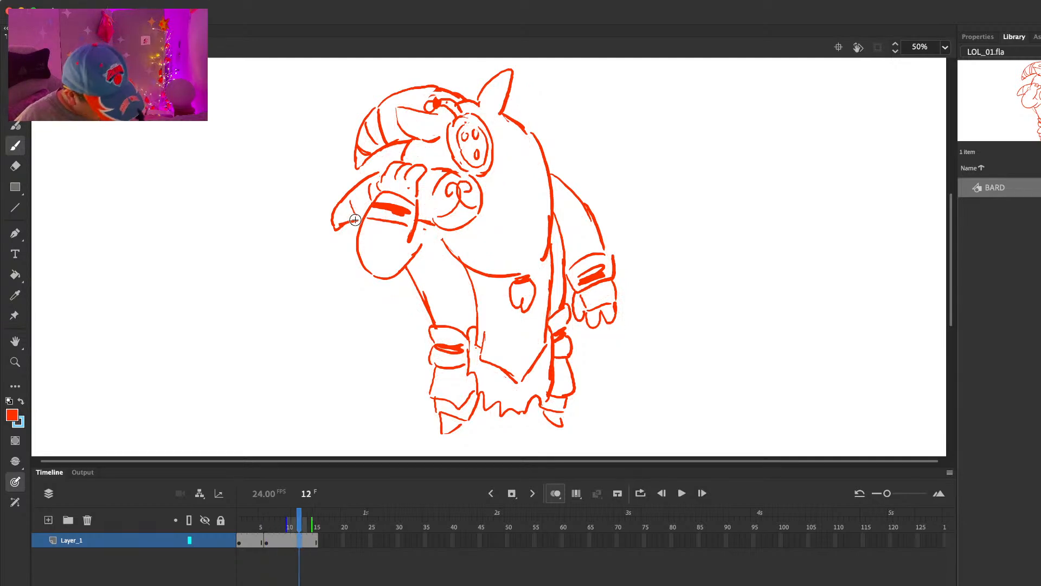
click(290, 542)
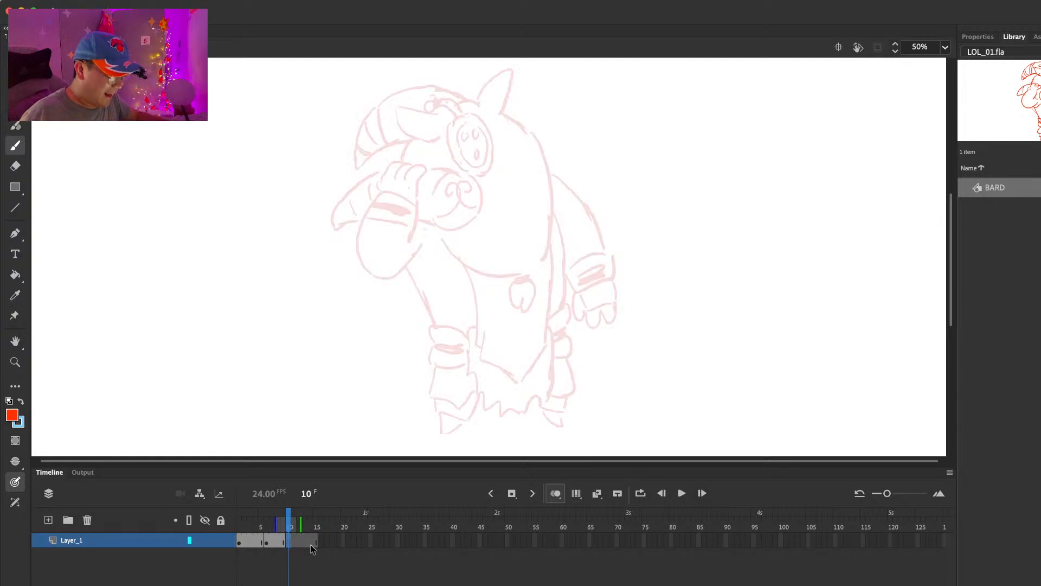
Step: Draw the outstretched hand with its banded cuff on frame 10, plus the hood's lower edge and tassel
mouse_move(600, 184)
mouse_down()
mouse_move(572, 206)
mouse_move(592, 225)
mouse_move(607, 186)
mouse_move(620, 226)
mouse_move(605, 204)
mouse_move(586, 210)
mouse_move(581, 226)
mouse_move(604, 226)
mouse_move(569, 228)
mouse_up()
drag(582, 183, 567, 214)
mouse_move(589, 177)
mouse_down()
mouse_move(560, 192)
mouse_move(567, 225)
mouse_up()
key(comma)
key(period)
key(comma)
key(period)
drag(569, 174, 554, 184)
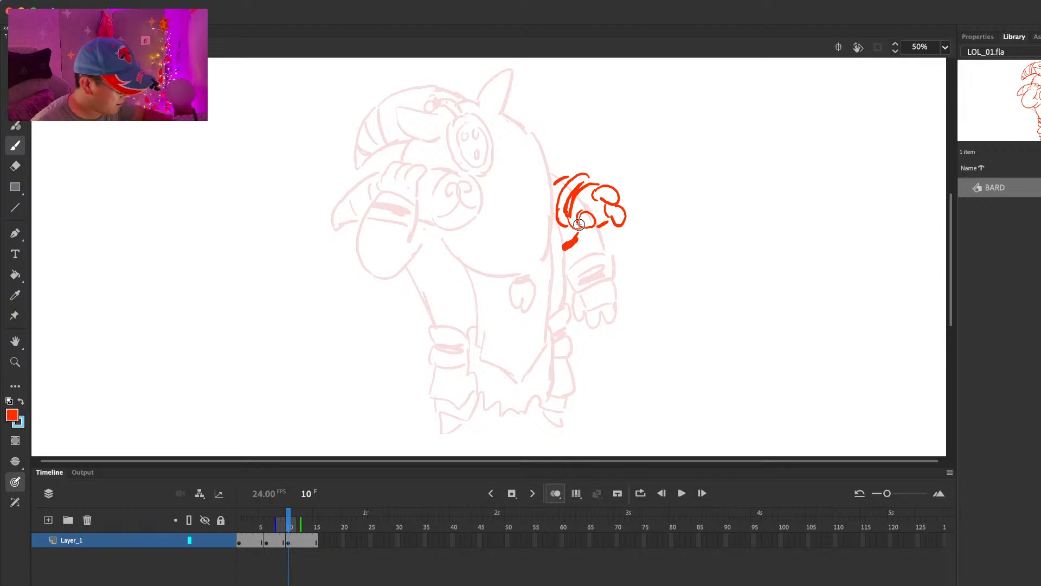
mouse_move(428, 229)
mouse_down()
mouse_move(522, 260)
mouse_move(491, 274)
mouse_move(527, 298)
mouse_move(466, 255)
mouse_move(516, 293)
mouse_up()
Step: Redraw the hood's lower edge and tassel slightly lower on frame 6, and add short crease marks on the hood
key(comma)
key(comma)
key(comma)
key(comma)
key(e)
key(b)
key(e)
key(b)
mouse_move(545, 261)
mouse_down()
mouse_move(547, 224)
mouse_move(542, 264)
mouse_move(525, 283)
mouse_move(486, 281)
mouse_move(519, 286)
mouse_move(509, 311)
mouse_move(535, 287)
mouse_up()
key(e)
key(b)
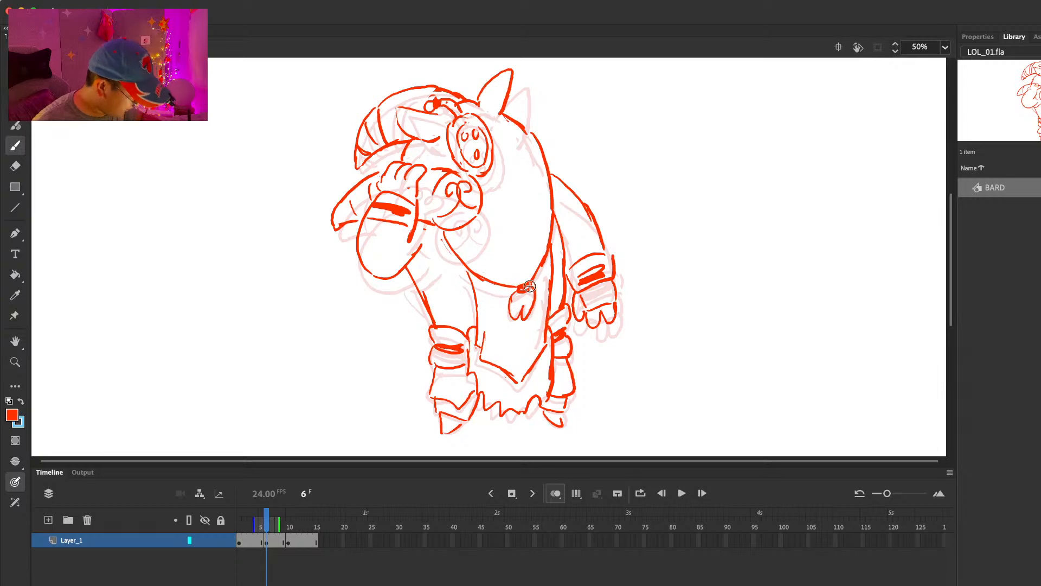
drag(503, 222, 507, 234)
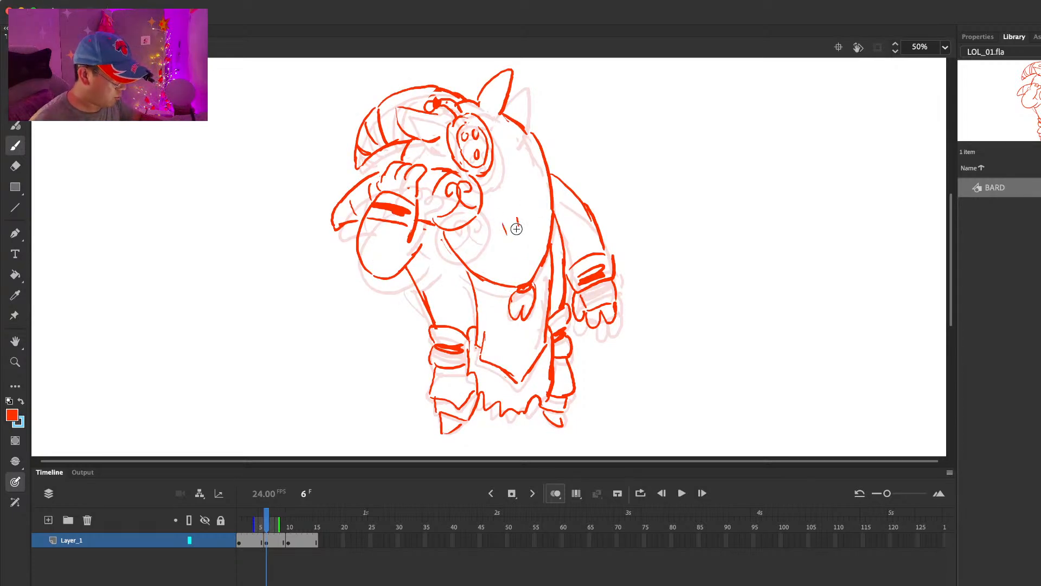
Step: Move the outstretched hand on frame 10 farther away from the body
key(period)
key(period)
key(period)
key(period)
drag(536, 128, 559, 187)
key(super+z)
key(l)
mouse_move(621, 155)
mouse_down()
mouse_move(543, 186)
mouse_move(659, 179)
mouse_move(618, 186)
mouse_up()
Step: Draw the hood's back contour and the pointed front panel of the robe on frame 10
key(b)
mouse_move(534, 133)
mouse_down()
mouse_move(564, 211)
mouse_move(538, 258)
mouse_move(522, 261)
mouse_move(537, 259)
mouse_move(520, 292)
mouse_move(541, 260)
mouse_up()
key(e)
key(b)
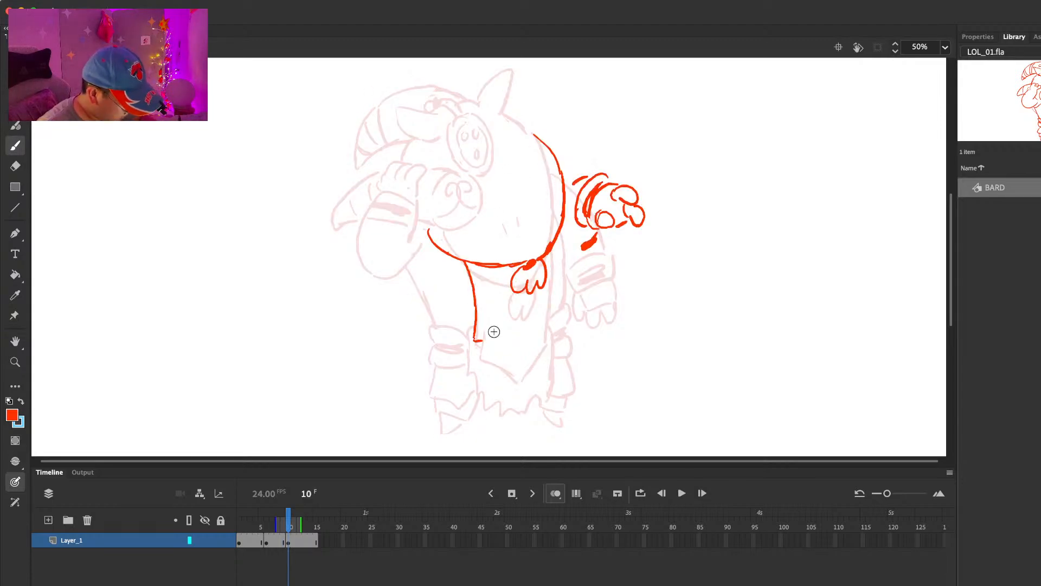
mouse_move(516, 375)
mouse_down()
mouse_move(543, 345)
mouse_move(553, 249)
mouse_up()
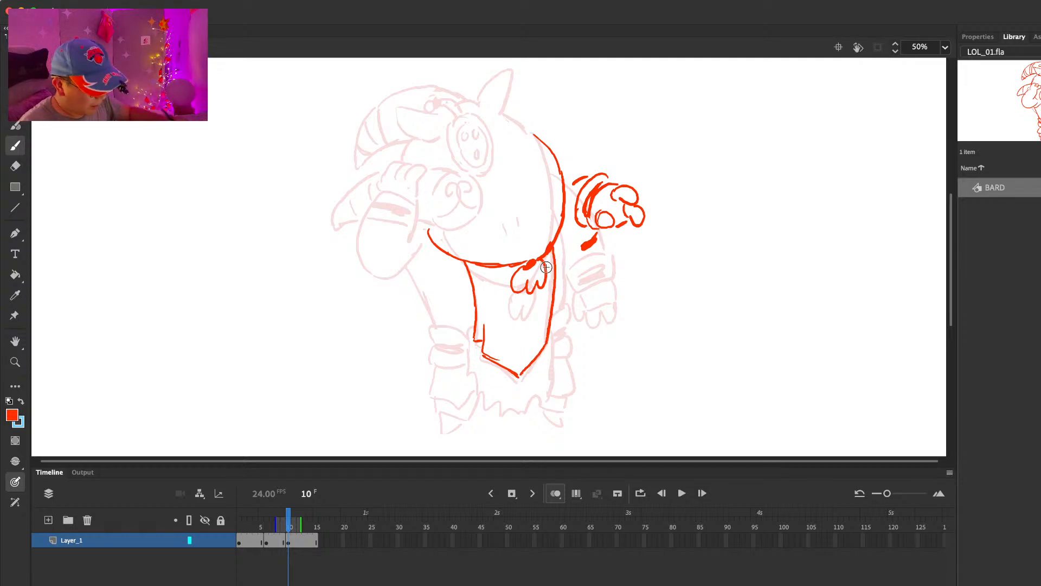
Step: Draw both banded leg cuffs and the ragged hem between the legs on frame 10
mouse_move(467, 332)
mouse_down()
mouse_move(432, 324)
mouse_move(442, 342)
mouse_move(464, 345)
mouse_move(438, 349)
mouse_move(440, 362)
mouse_move(460, 361)
mouse_move(474, 327)
mouse_move(469, 371)
mouse_move(487, 397)
mouse_up()
key(e)
key(b)
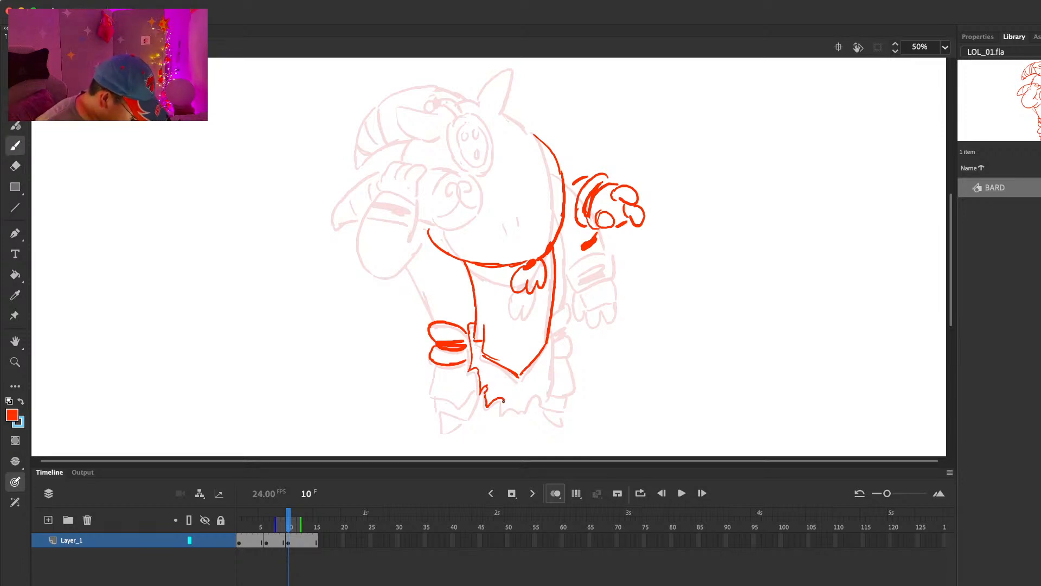
drag(552, 324, 552, 391)
mouse_move(553, 315)
mouse_down()
mouse_move(568, 306)
mouse_move(556, 329)
mouse_up()
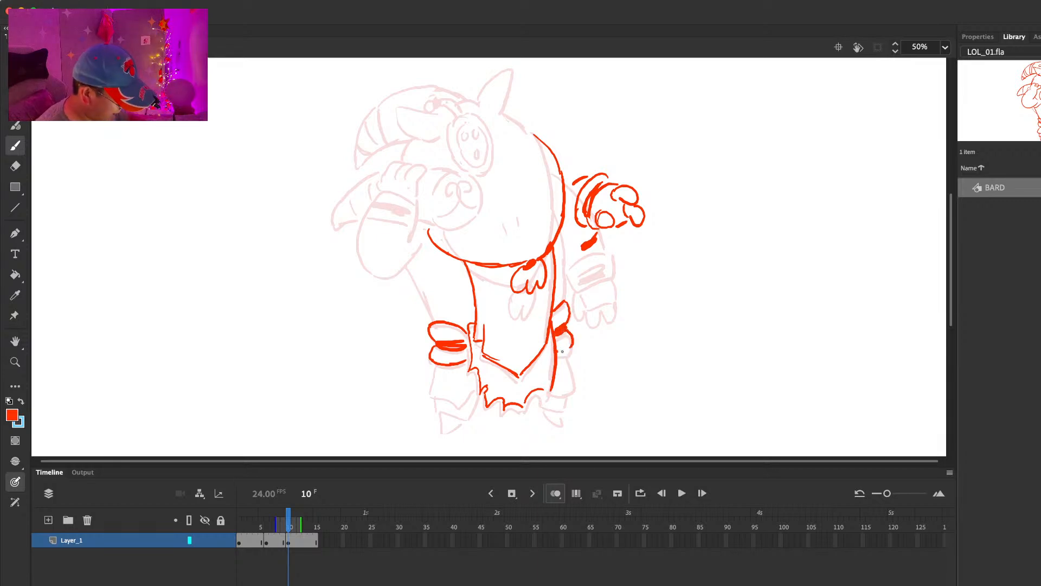
Step: Draw the flared lower legs and pointed feet on frame 10 and compare them with the previous pose
mouse_move(428, 388)
mouse_down()
mouse_move(459, 406)
mouse_move(480, 385)
mouse_up()
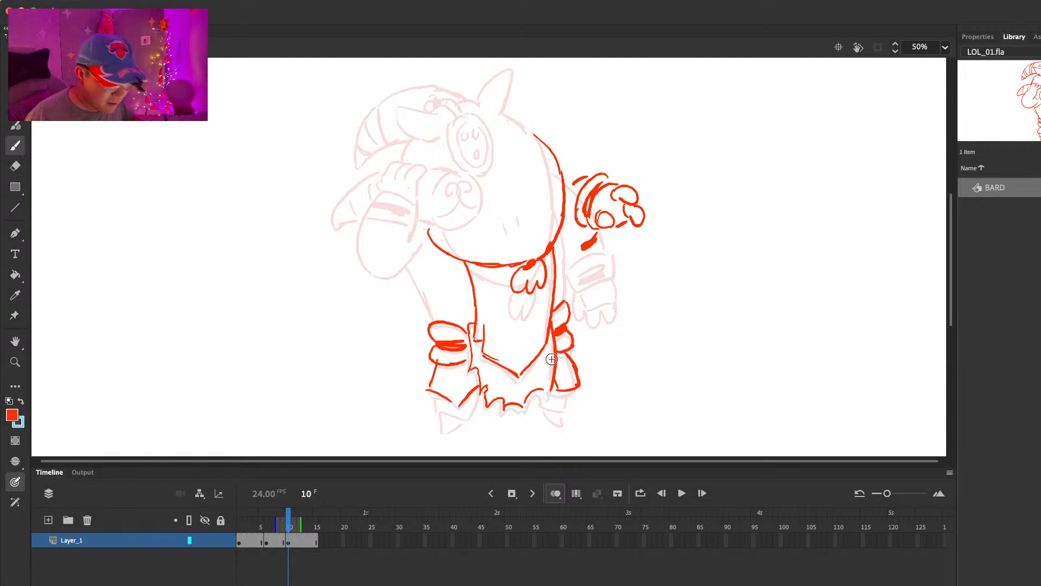
mouse_move(552, 390)
mouse_down()
mouse_move(580, 387)
mouse_move(548, 404)
mouse_move(564, 412)
mouse_up()
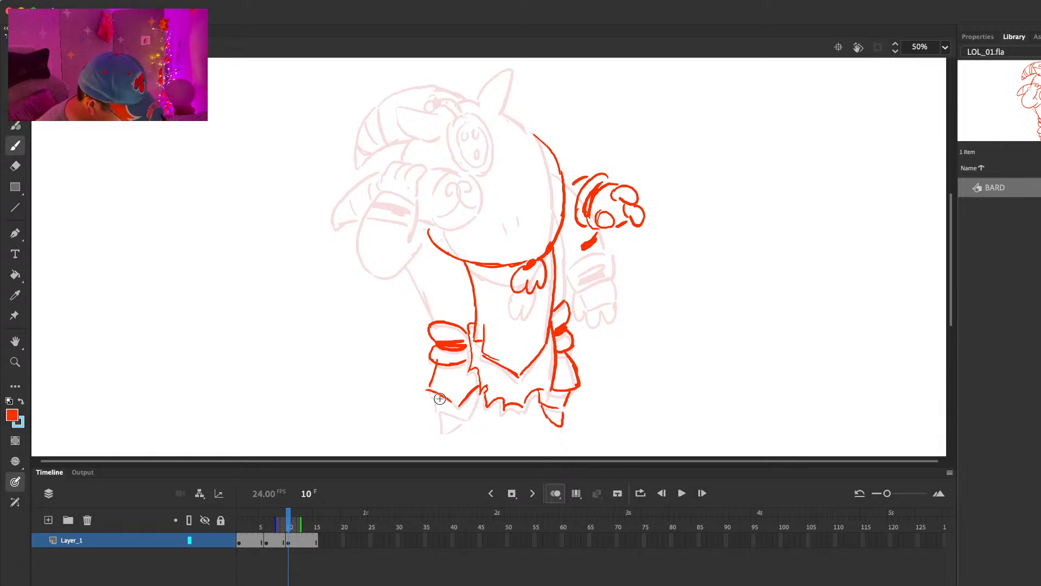
mouse_move(435, 406)
mouse_down()
mouse_move(463, 415)
mouse_move(477, 402)
mouse_move(442, 431)
mouse_up()
key(comma)
key(period)
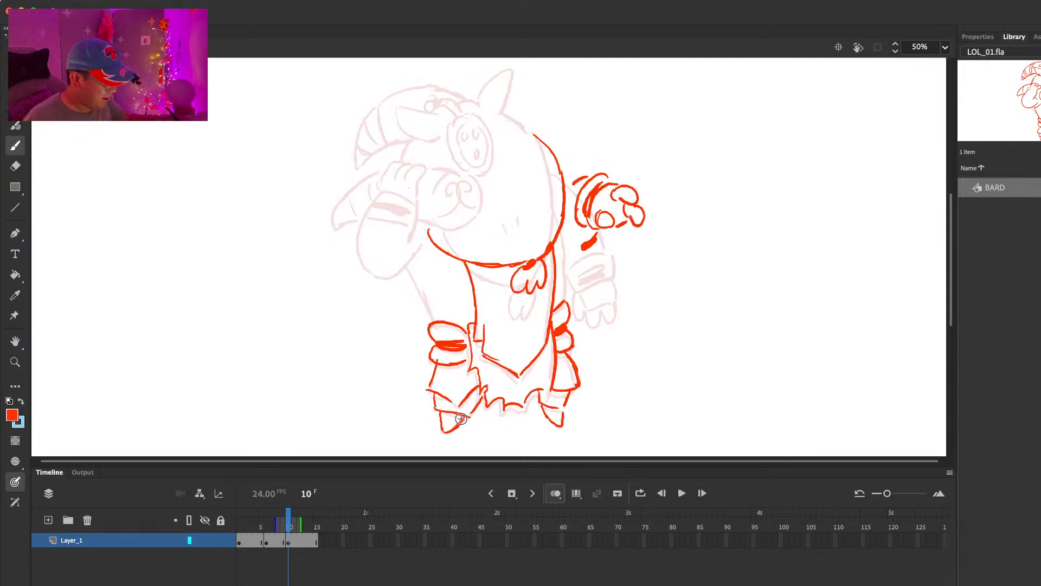
Step: Draw the robe's outer line from below the raised arm down to the leg cuff and compare it with frame 6
drag(412, 264, 433, 319)
scroll(430, 312, up, 2)
key(comma)
key(period)
key(comma)
key(period)
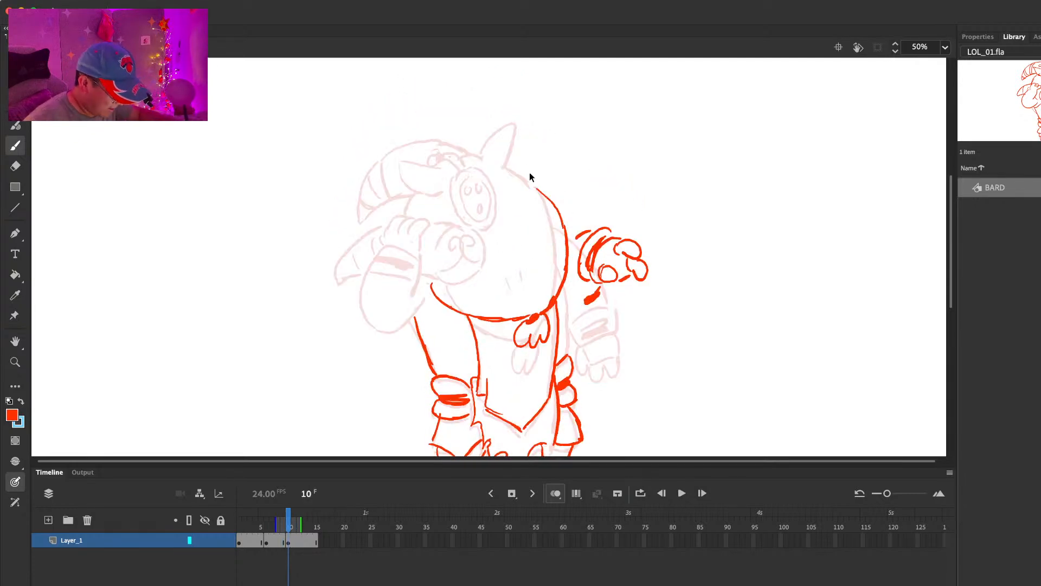
Step: Shift the whole frame 10 drawing slightly to the left and check it against the previous frame
key(ctrl+a)
key(q)
drag(531, 189, 526, 188)
key(b)
key(comma)
key(period)
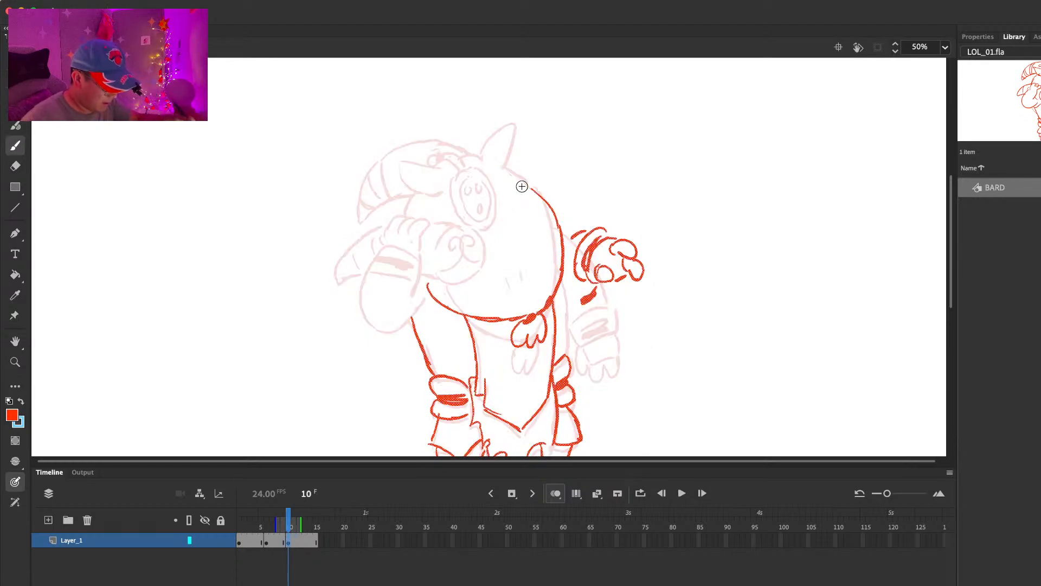
Step: Draw the raised arm on frame 10 with its fingers, dark-banded cuff and rounded sleeve, erasing stray lines
mouse_move(374, 235)
mouse_down()
mouse_move(406, 213)
mouse_move(413, 242)
mouse_up()
mouse_move(374, 234)
mouse_down()
mouse_move(376, 250)
mouse_move(408, 248)
mouse_move(361, 277)
mouse_up()
drag(361, 281, 407, 256)
mouse_move(360, 282)
mouse_down()
mouse_move(402, 325)
mouse_move(428, 297)
mouse_move(415, 257)
mouse_move(413, 270)
mouse_move(366, 255)
mouse_move(361, 277)
mouse_up()
key(comma)
key(period)
key(e)
key(b)
key(e)
key(b)
key(comma)
key(period)
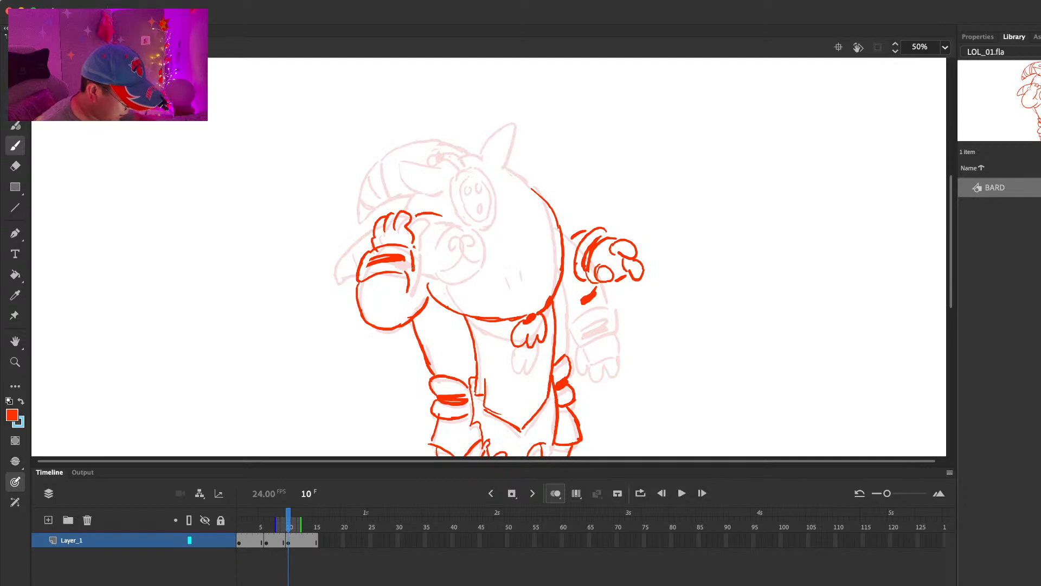
Step: Draw the round muzzle with its swirl pattern beside the raised hand and compare it with the previous frame
mouse_move(449, 214)
mouse_down()
mouse_move(446, 282)
mouse_move(442, 268)
mouse_move(470, 272)
mouse_move(448, 278)
mouse_move(479, 260)
mouse_move(458, 211)
mouse_up()
key(e)
key(b)
key(e)
key(b)
drag(434, 267, 450, 234)
drag(476, 255, 464, 233)
key(comma)
key(period)
Step: Draw the lower horn tip with its band line behind the raised hand, undoing the rejected stroke
drag(372, 230, 332, 290)
key(super+z)
mouse_move(332, 290)
mouse_down()
mouse_move(358, 281)
mouse_move(368, 243)
mouse_move(355, 269)
mouse_up()
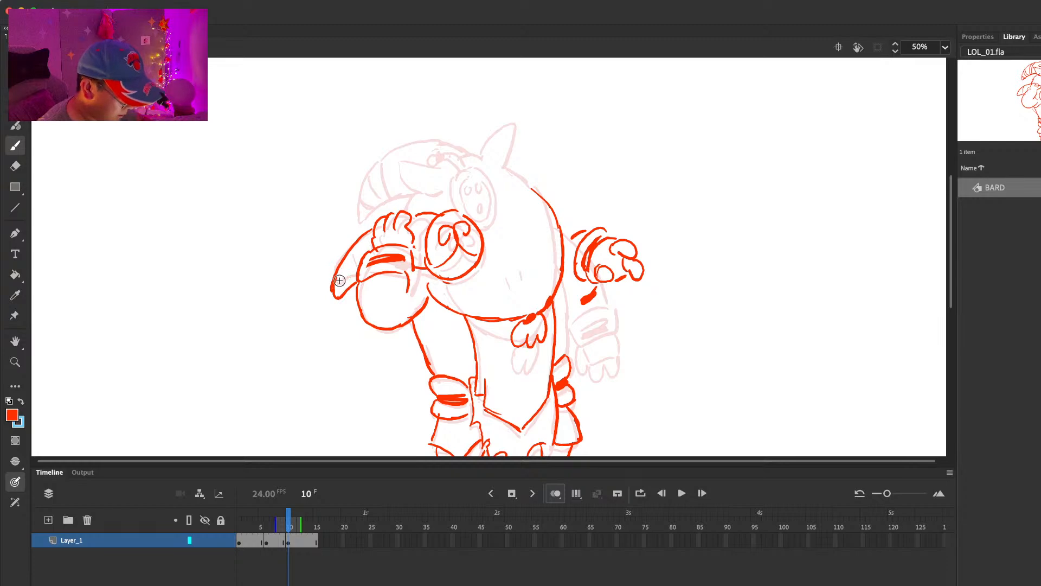
key(comma)
key(period)
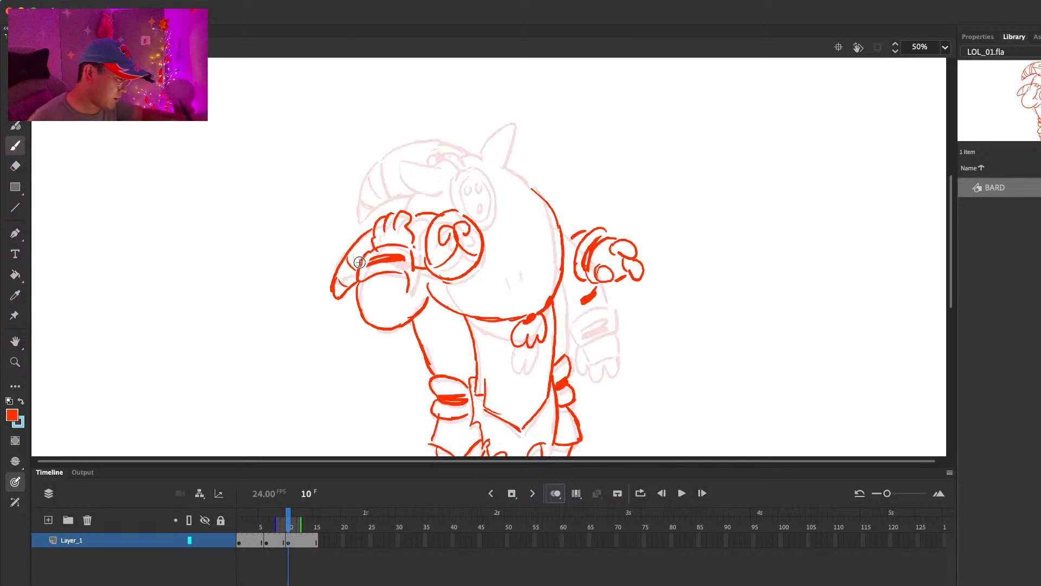
key(e)
key(b)
key(e)
key(b)
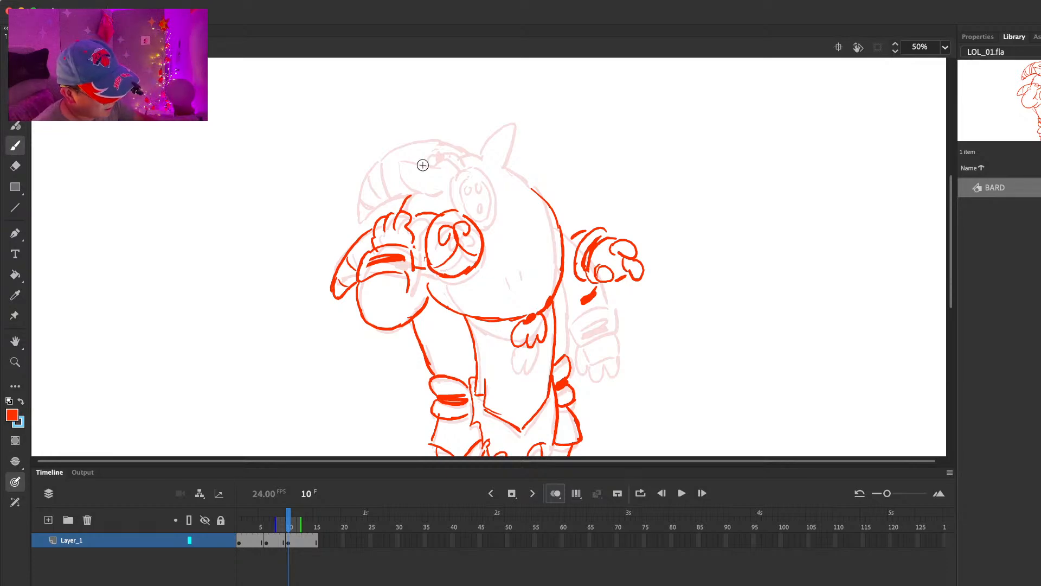
Step: Draw the ear nearest the face, the round ornament with three holes, and the curl above it
mouse_move(393, 164)
mouse_down()
mouse_move(406, 186)
mouse_move(452, 179)
mouse_move(462, 214)
mouse_up()
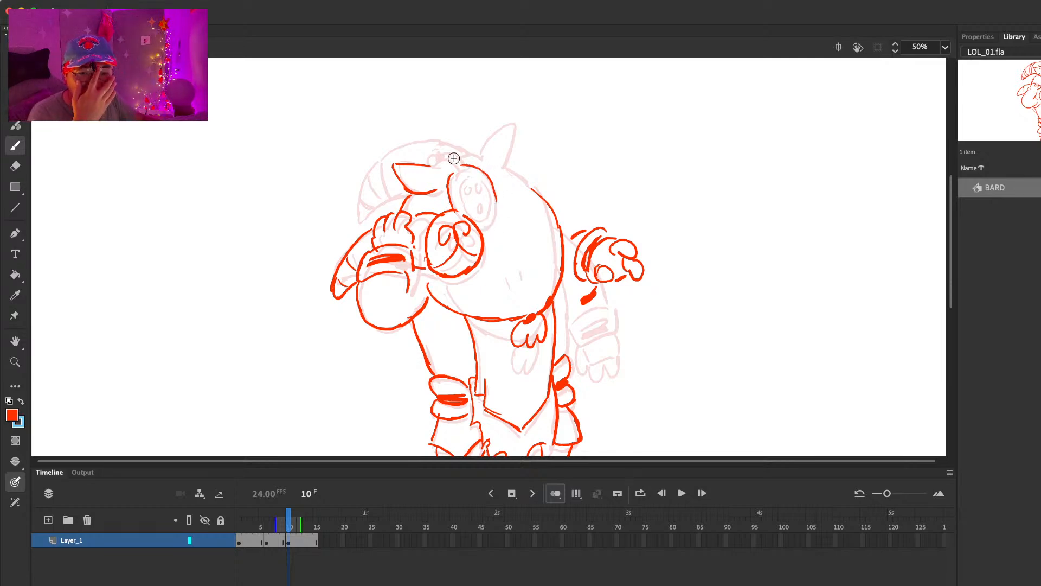
mouse_move(481, 227)
mouse_down()
mouse_move(496, 197)
mouse_move(487, 215)
mouse_move(467, 180)
mouse_move(484, 216)
mouse_up()
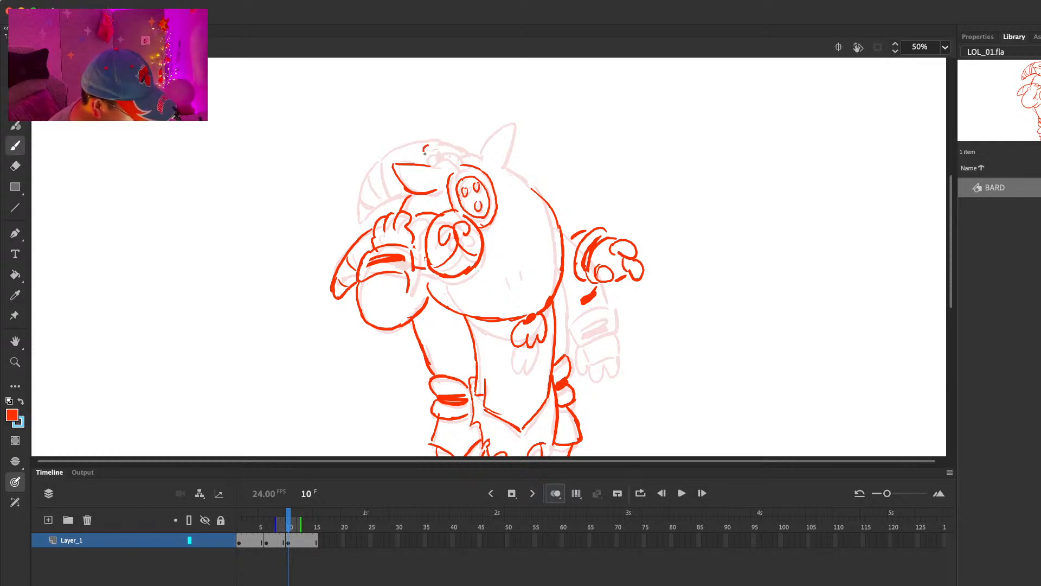
drag(433, 146, 440, 146)
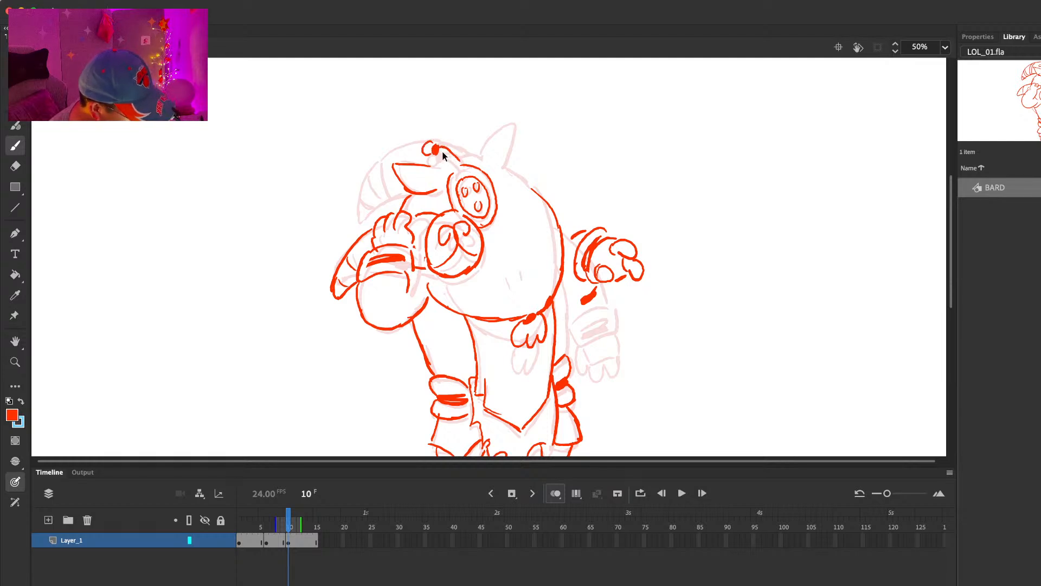
Step: Draw the far pointed ear joined to the hood's back contour, and add crease marks on the hood
mouse_move(479, 156)
mouse_down()
mouse_move(502, 119)
mouse_move(503, 171)
mouse_move(525, 186)
mouse_up()
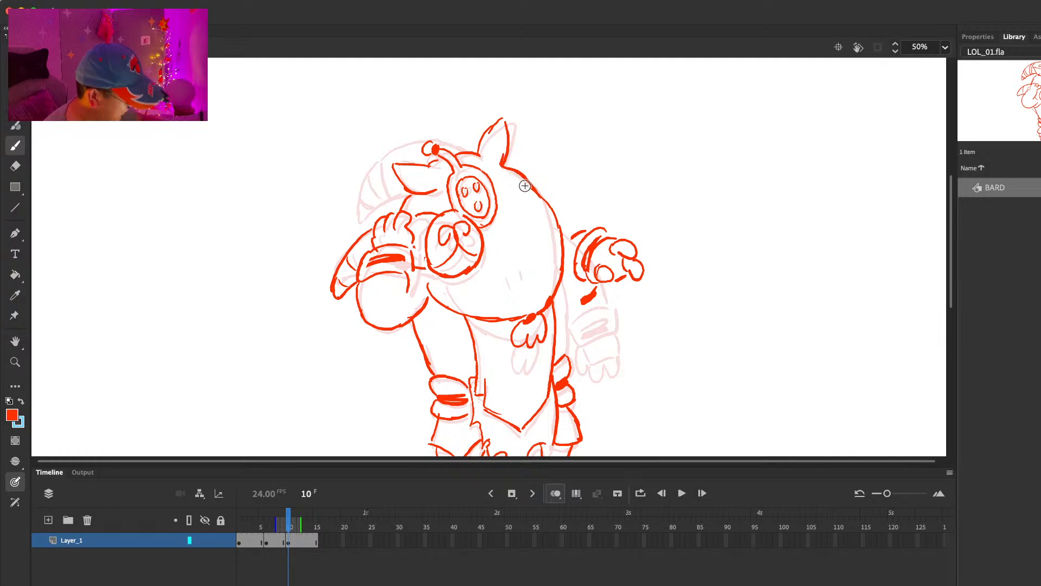
key(comma)
key(period)
mouse_move(490, 266)
mouse_down()
mouse_move(500, 278)
mouse_move(513, 264)
mouse_up()
drag(534, 241, 538, 254)
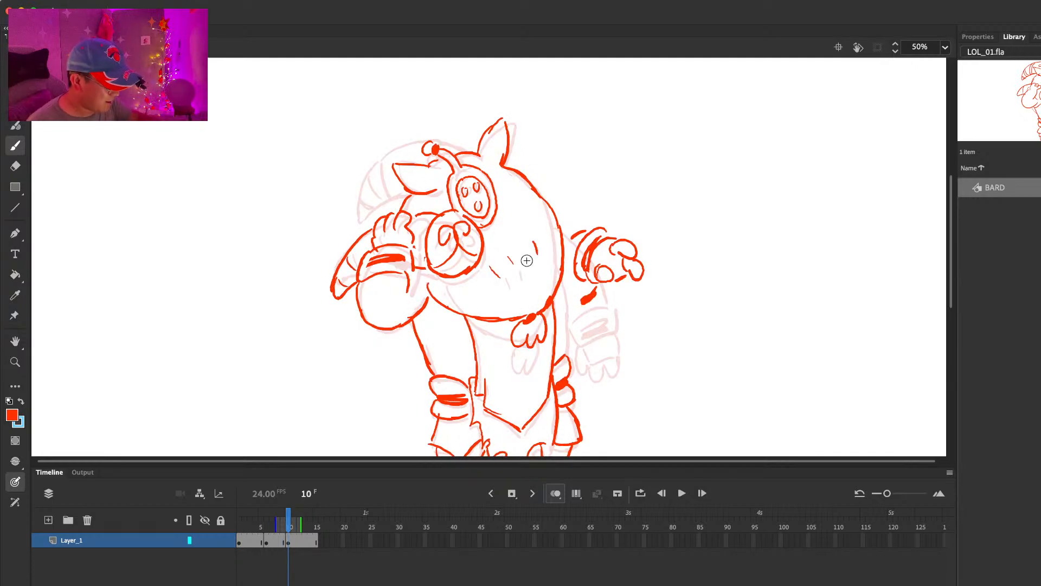
Step: Draw the outer curve of the hanging hood tip from the curl down to the raised hand
mouse_move(463, 153)
mouse_down()
mouse_move(393, 152)
mouse_move(356, 211)
mouse_up()
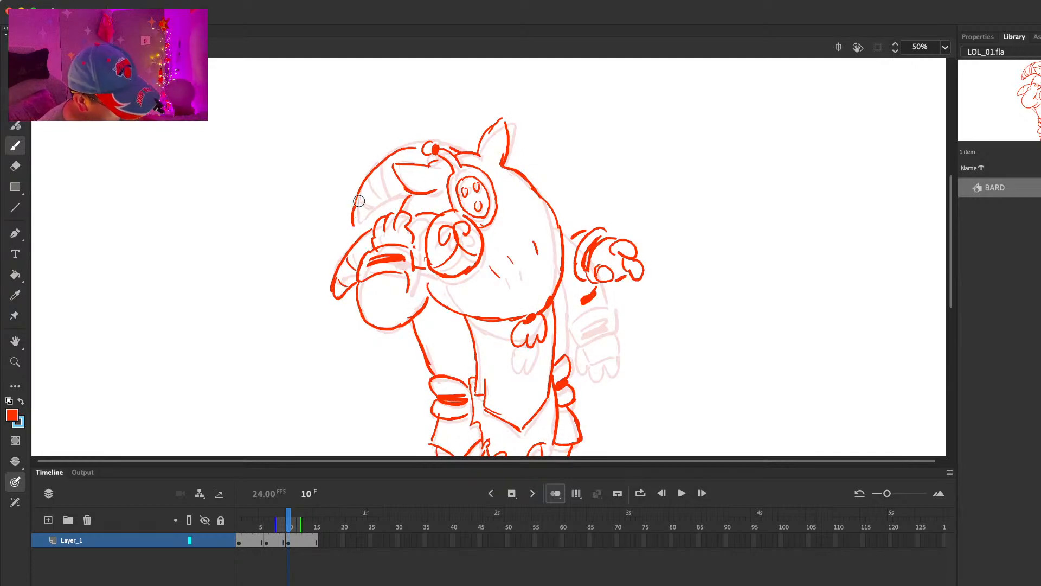
key(comma)
key(period)
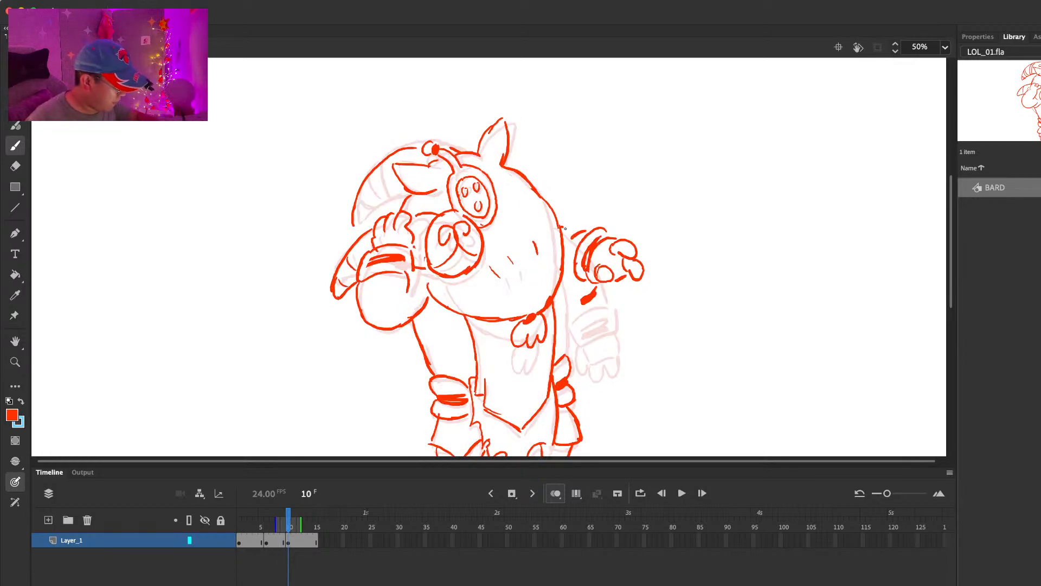
Step: Erase the dark blob under the outstretched hand and draw the sleeve connecting it to the body
key(e)
drag(594, 297, 584, 299)
key(b)
drag(658, 220, 643, 158)
Step: Extend the pose on Layer_1 and insert a blank keyframe at frame 15
key(period)
key(period)
key(period)
key(period)
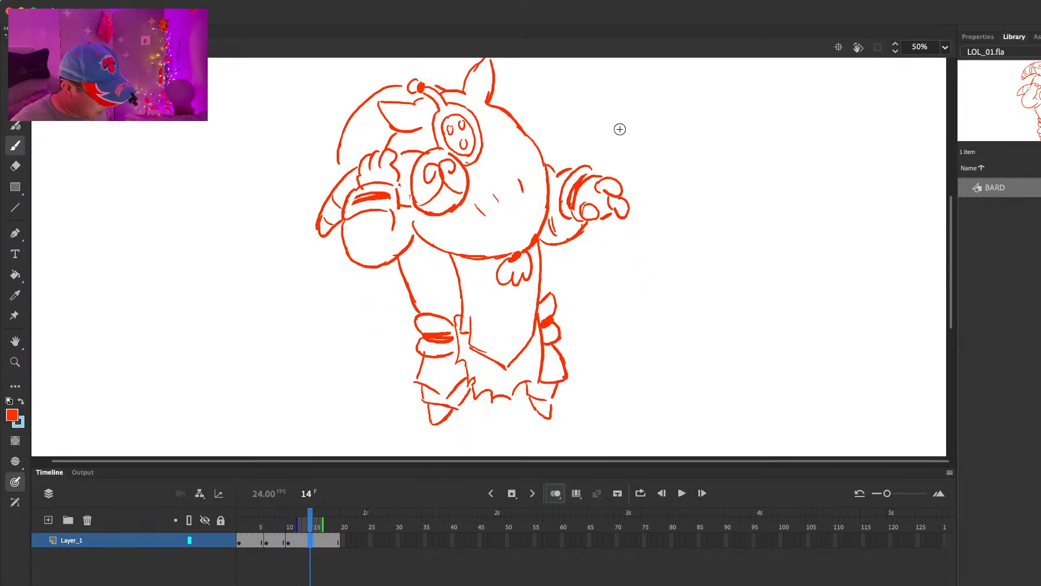
key(period)
key(F7)
Step: Return to frame 10, select the outstretched hand and sleeve, and move them slightly farther from the body
key(comma)
key(comma)
key(comma)
key(comma)
key(comma)
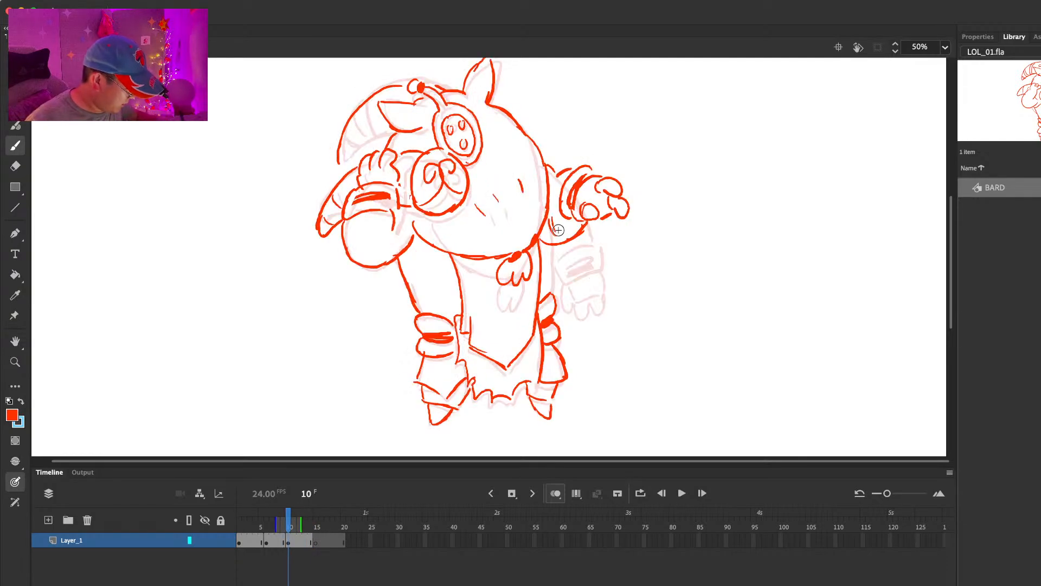
key(e)
key(comma)
key(period)
key(l)
mouse_move(599, 138)
mouse_down()
mouse_move(577, 140)
mouse_move(554, 207)
mouse_move(675, 201)
mouse_move(623, 141)
mouse_up()
drag(591, 177, 601, 178)
click(613, 148)
Step: Redraw the shoulder, sleeve and robe side lines to close the gap between the moved arm and the body
key(e)
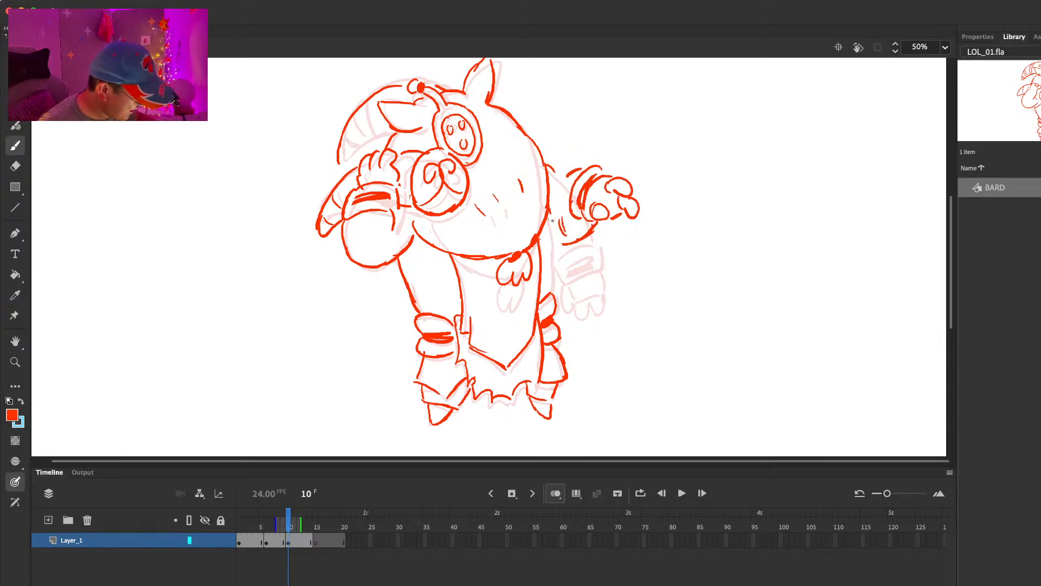
key(b)
drag(561, 221, 566, 244)
drag(577, 172, 557, 190)
Step: Draw the raised hand with its dark-banded cuff on frame 15 and compare it with the frame 10 pose
key(.)
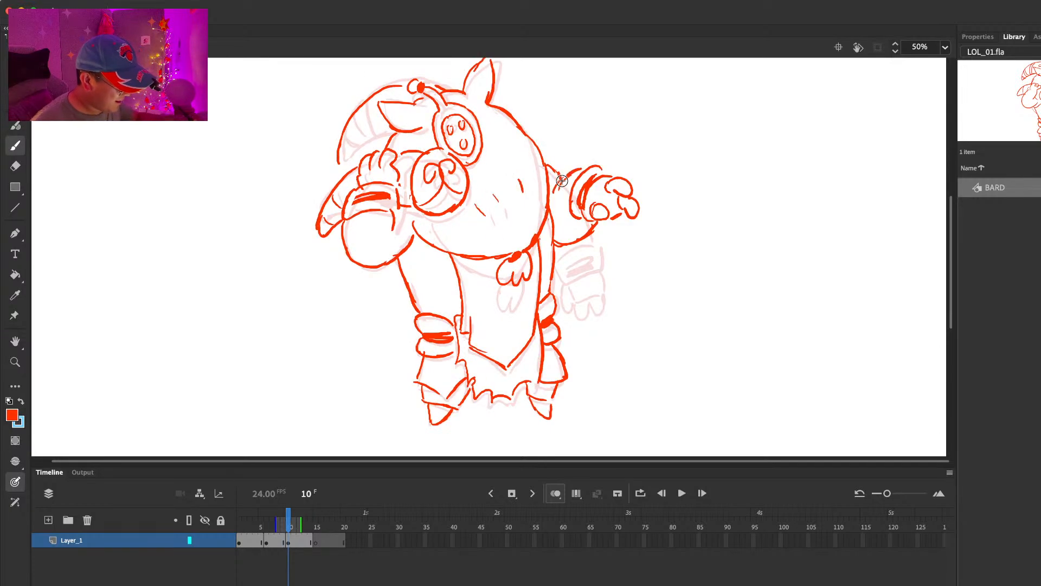
key(.)
key(.)
key(.)
key(.)
key(.)
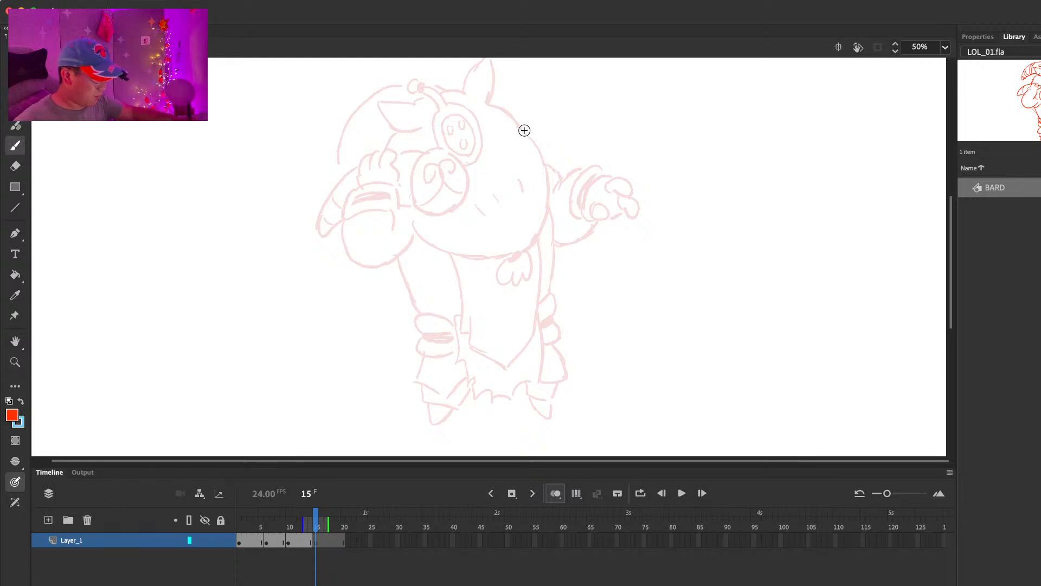
mouse_move(574, 208)
mouse_down()
mouse_move(593, 185)
mouse_move(619, 191)
mouse_move(613, 228)
mouse_move(582, 217)
mouse_move(626, 216)
mouse_move(590, 214)
mouse_up()
key(comma)
key(period)
Step: Move the raised hand closer to the body and draw the sleeve, lower body outline and scalloped tassel on frame 15
key(l)
mouse_move(639, 152)
mouse_down()
mouse_move(643, 172)
mouse_move(598, 142)
mouse_up()
key(b)
drag(551, 184, 564, 195)
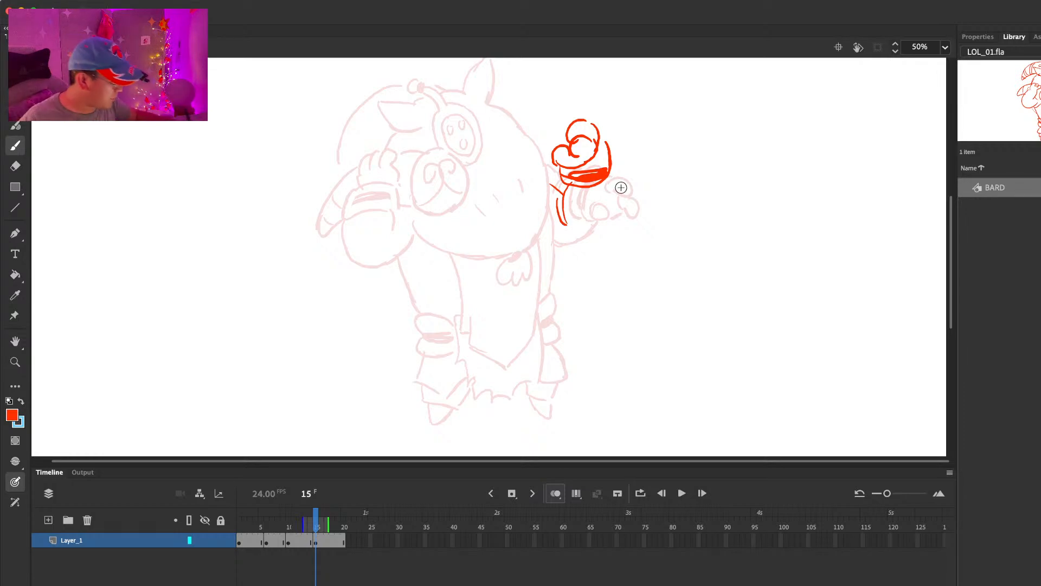
mouse_move(612, 174)
mouse_down()
mouse_move(612, 243)
mouse_move(561, 241)
mouse_move(615, 247)
mouse_up()
key(super+z)
drag(436, 233, 541, 230)
key(super+z)
drag(434, 223, 523, 251)
drag(556, 169, 526, 258)
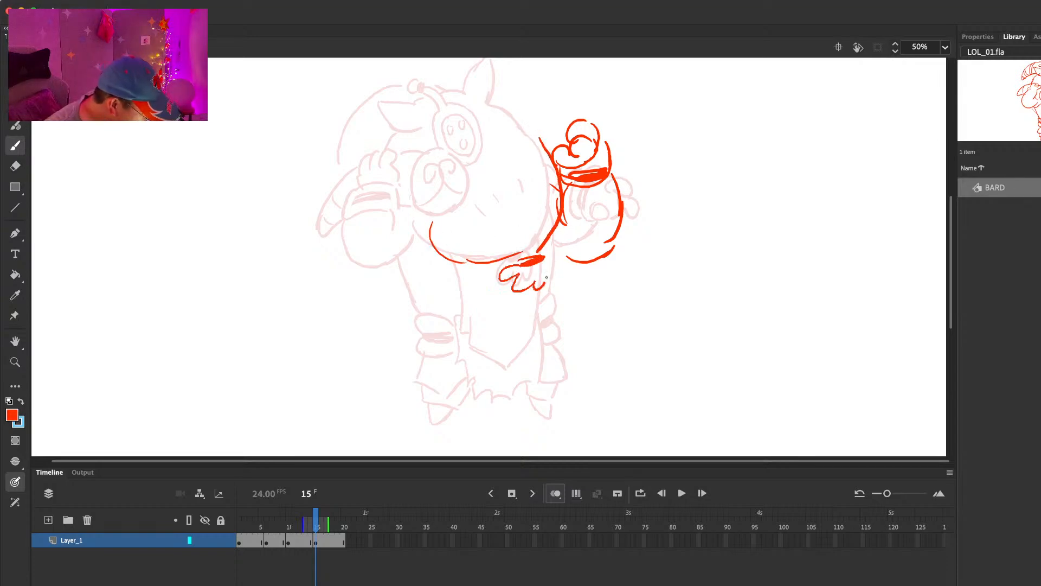
key(.)
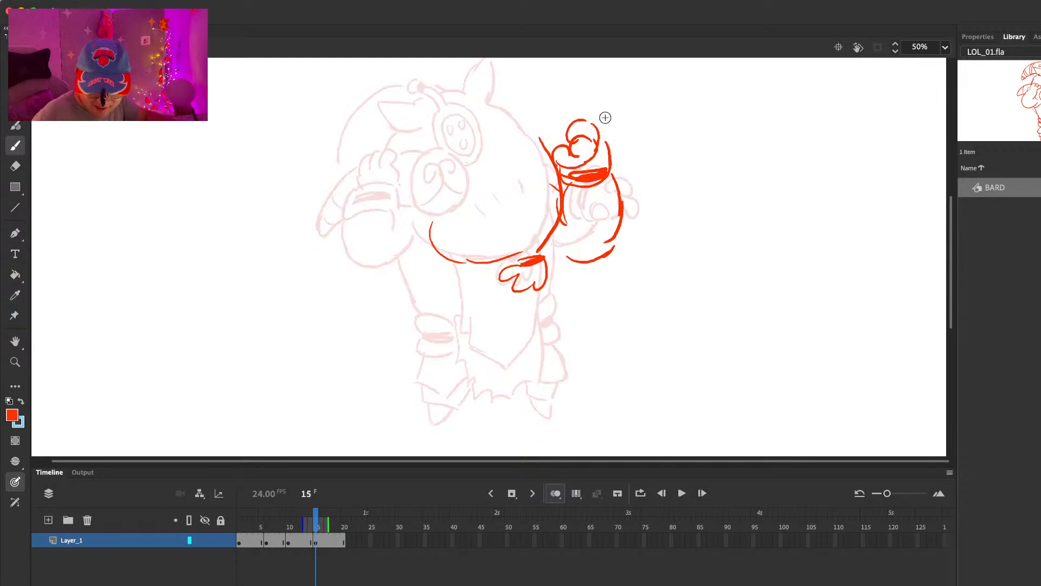
Step: Select the raised hand with its sleeve lines and shift it slightly farther from the body
key(l)
drag(610, 89, 552, 145)
mouse_move(577, 200)
mouse_down()
mouse_move(564, 260)
mouse_move(653, 138)
mouse_up()
mouse_move(602, 177)
mouse_down()
mouse_move(617, 176)
mouse_move(559, 217)
mouse_up()
Step: Clean up and redraw the moved arm's rounded sleeve, the shoulder connection and the adjoining body outline
key(e)
key(b)
drag(553, 162, 558, 223)
drag(586, 185, 589, 229)
key(e)
drag(583, 181, 578, 174)
key(b)
key(e)
mouse_move(589, 228)
mouse_down()
mouse_move(581, 192)
mouse_move(594, 258)
mouse_move(629, 240)
mouse_up()
key(b)
key(e)
key(b)
key(e)
key(b)
key(.)
key(e)
mouse_move(548, 153)
mouse_down()
mouse_move(530, 121)
mouse_move(551, 155)
mouse_up()
key(b)
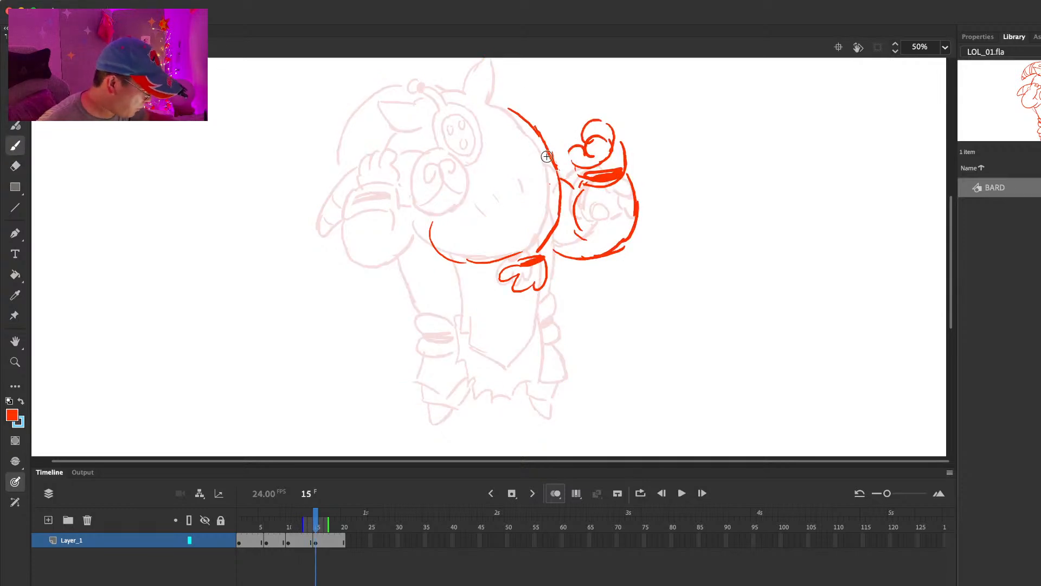
Step: Draw both pointed ears on top of the head, offset from the onion-skinned frame 10 pose
drag(523, 67, 528, 131)
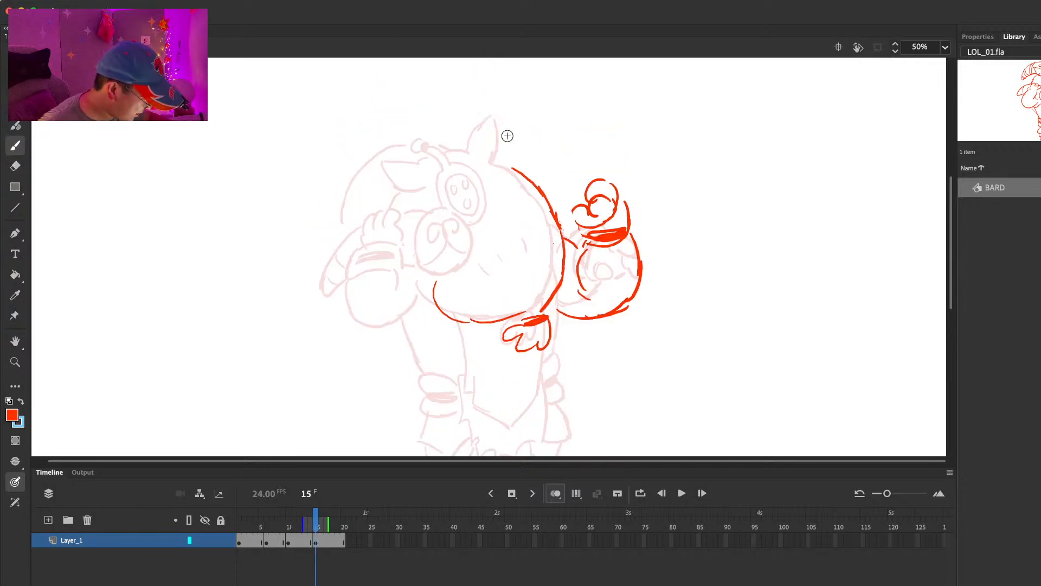
drag(482, 161, 512, 166)
drag(444, 175, 434, 195)
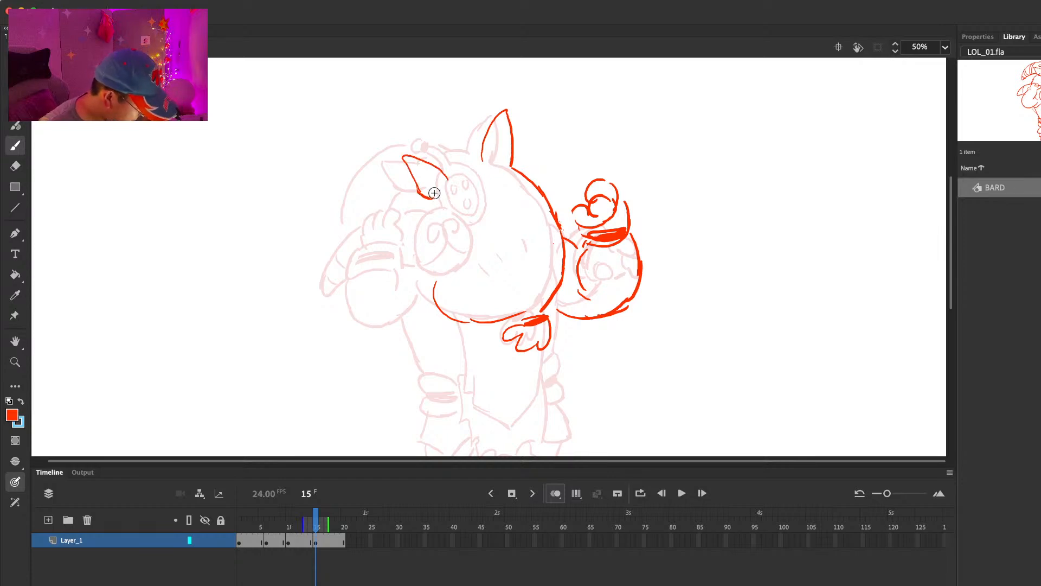
Step: Insert a blank keyframe at frame 19 on Layer_1
key(comma)
key(period)
key(period)
key(period)
key(period)
key(period)
key(F7)
Step: Play back and scrub through the poses to check the motion, finishing on frame 15
key(Return)
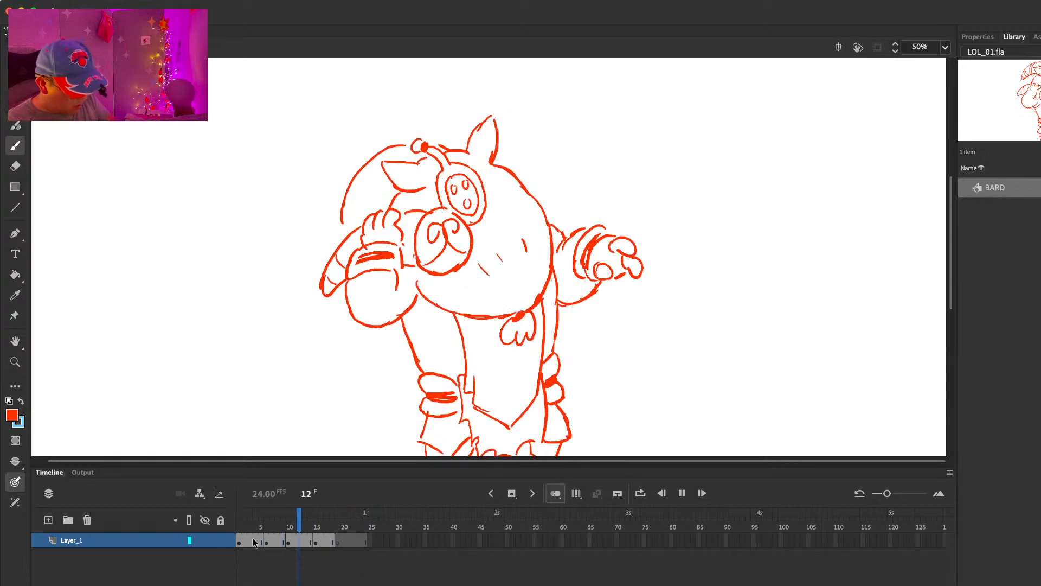
click(245, 528)
mouse_move(239, 528)
mouse_down()
mouse_move(360, 540)
mouse_move(342, 543)
mouse_up()
click(315, 542)
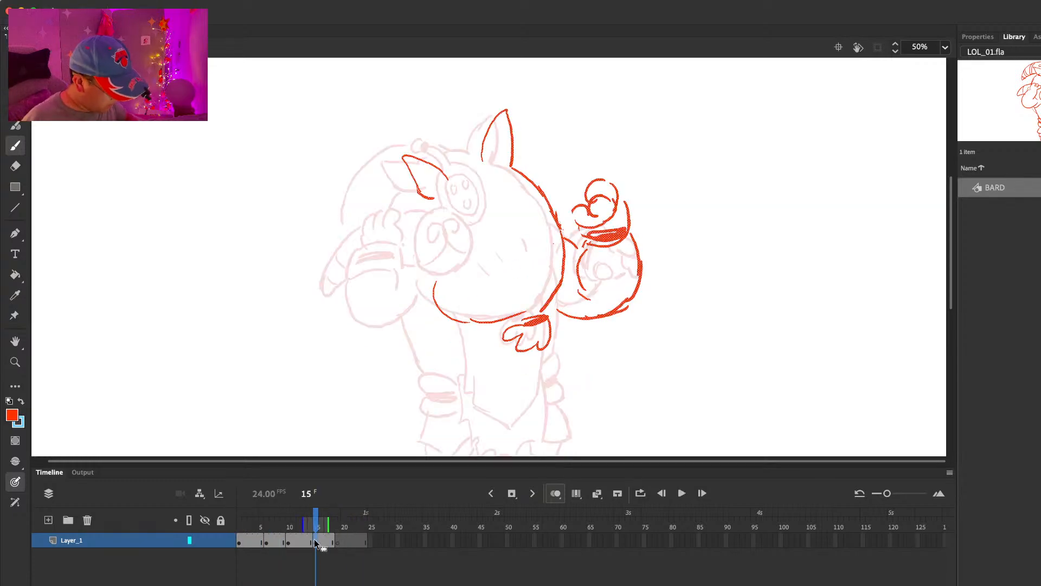
Step: Draw the oval face disc with its three holes and the ball-tipped antenna on frame 15
mouse_move(481, 179)
mouse_down()
mouse_move(501, 206)
mouse_move(478, 178)
mouse_move(480, 201)
mouse_up()
key(super+z)
drag(453, 159, 464, 168)
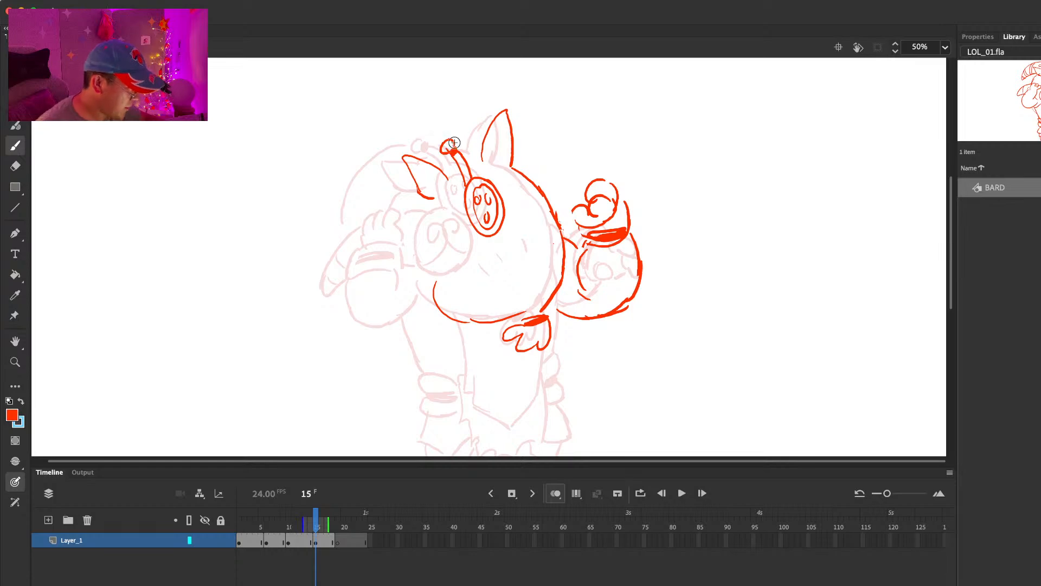
Step: Erase and reshape both ears and connect them with the top line of the head
key(e)
mouse_move(445, 167)
mouse_down()
mouse_move(509, 110)
mouse_move(497, 138)
mouse_move(514, 163)
mouse_move(500, 112)
mouse_up()
key(b)
mouse_move(490, 128)
mouse_down()
mouse_move(508, 144)
mouse_move(511, 167)
mouse_up()
key(comma)
key(period)
key(e)
key(b)
mouse_move(422, 194)
mouse_down()
mouse_move(406, 176)
mouse_move(429, 193)
mouse_up()
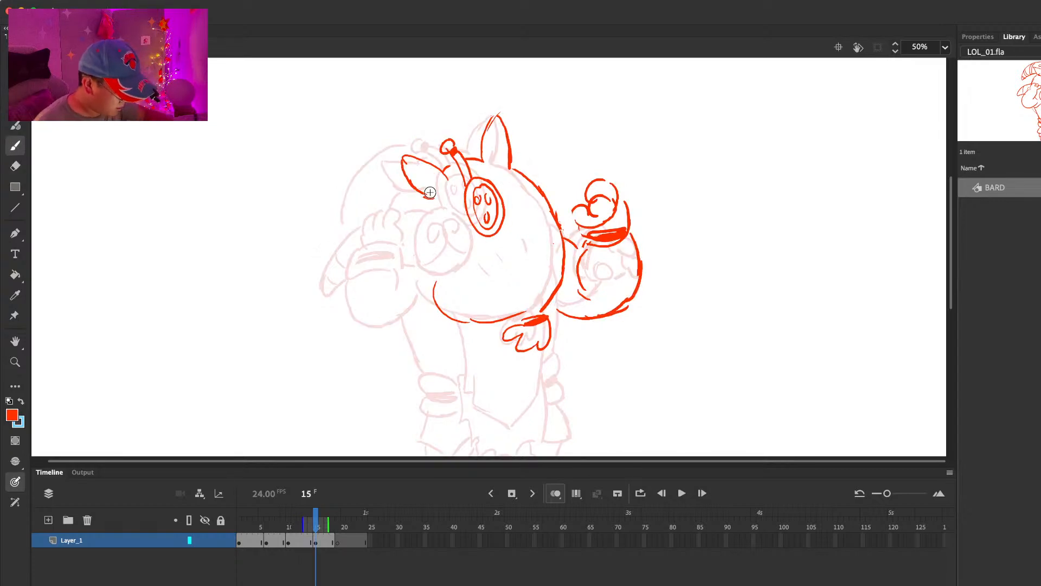
Step: Draw the other hand gripping the horn, with its dark-banded cuff and rounded sleeve
drag(369, 240, 389, 212)
mouse_move(377, 233)
mouse_down()
mouse_move(394, 216)
mouse_move(389, 226)
mouse_move(405, 232)
mouse_move(359, 271)
mouse_up()
key(super+z)
mouse_move(357, 277)
mouse_down()
mouse_move(402, 279)
mouse_move(405, 265)
mouse_move(352, 287)
mouse_move(363, 325)
mouse_move(425, 303)
mouse_up()
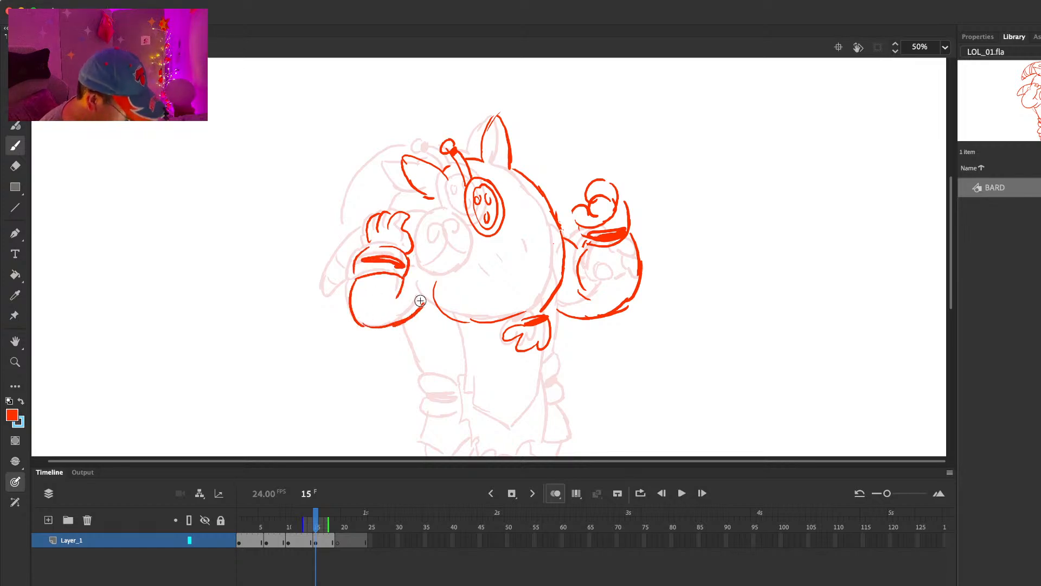
Step: Compare the gripping arm with the previous pose and redraw its sleeve outline slightly lower and fuller
key(comma)
key(period)
key(e)
drag(349, 300, 373, 326)
key(b)
mouse_move(353, 273)
mouse_down()
mouse_move(360, 251)
mouse_move(356, 280)
mouse_up()
key(e)
key(b)
mouse_move(363, 277)
mouse_down()
mouse_move(360, 324)
mouse_move(383, 331)
mouse_up()
key(e)
mouse_move(425, 303)
mouse_down()
mouse_move(376, 327)
mouse_move(402, 323)
mouse_move(383, 333)
mouse_move(426, 304)
mouse_up()
key(b)
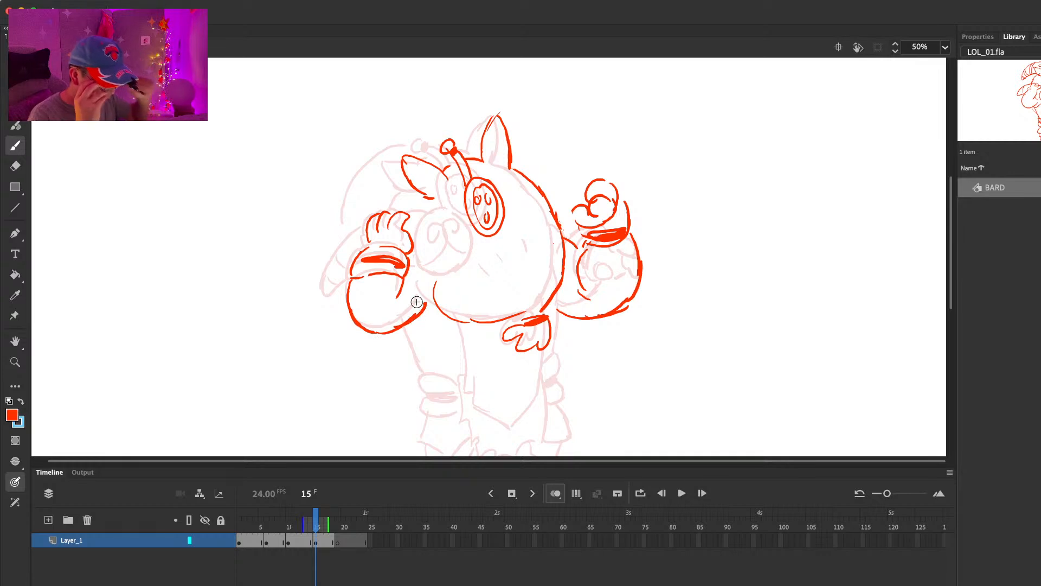
Step: Draw the round, swirl-marked end piece next to the gripping hand
mouse_move(413, 219)
mouse_down()
mouse_move(425, 218)
mouse_move(423, 259)
mouse_up()
drag(423, 255, 463, 274)
key(super+z)
key(super+z)
drag(436, 215, 425, 267)
mouse_move(424, 265)
mouse_down()
mouse_move(465, 250)
mouse_move(441, 215)
mouse_move(431, 262)
mouse_move(461, 239)
mouse_up()
Step: Draw the lower curved horn section behind the gripping hand, add its stripes and compare it with the previous pose
mouse_move(365, 224)
mouse_down()
mouse_move(325, 282)
mouse_move(324, 268)
mouse_move(344, 276)
mouse_up()
key(e)
key(b)
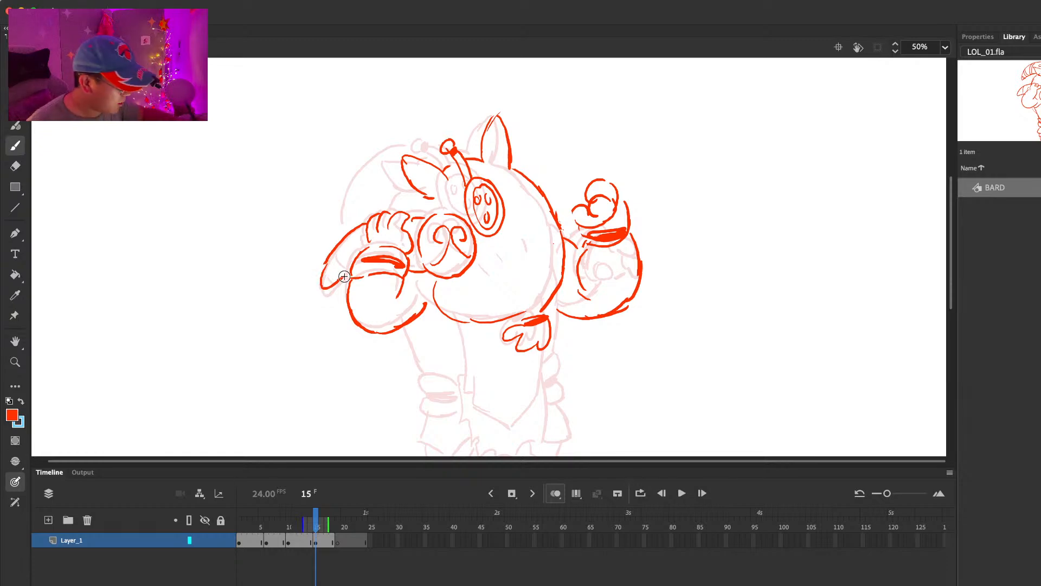
drag(347, 271, 358, 242)
key(comma)
key(period)
Step: Step back to the frame 10 pose and add the lower edge and stripes to its upper horn section
drag(615, 257, 614, 271)
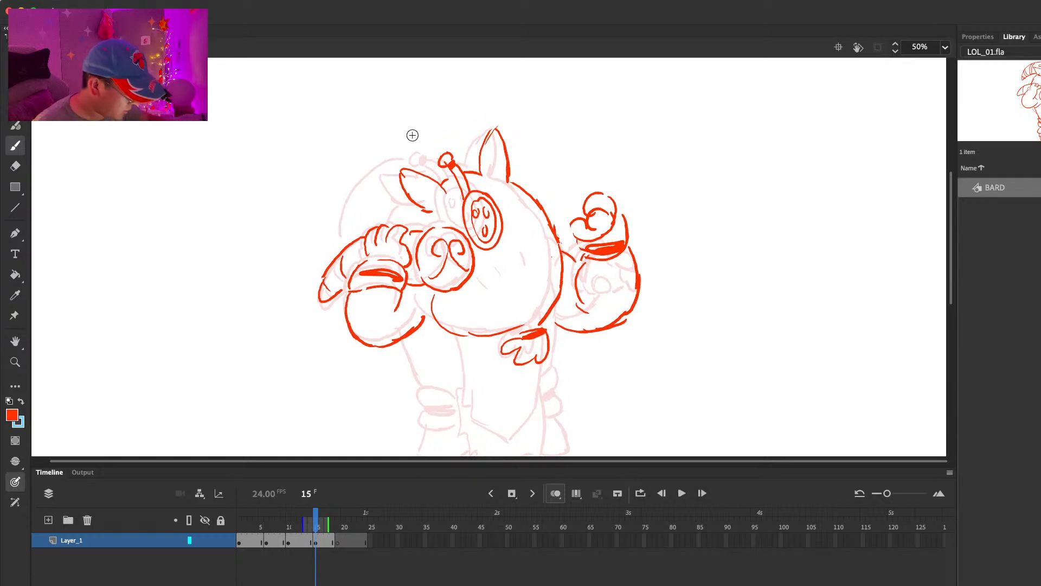
key(comma)
key(comma)
key(comma)
key(comma)
key(comma)
mouse_move(339, 232)
mouse_down()
mouse_move(384, 212)
mouse_move(352, 219)
mouse_up()
drag(355, 187, 357, 203)
key(period)
key(period)
key(period)
key(period)
key(period)
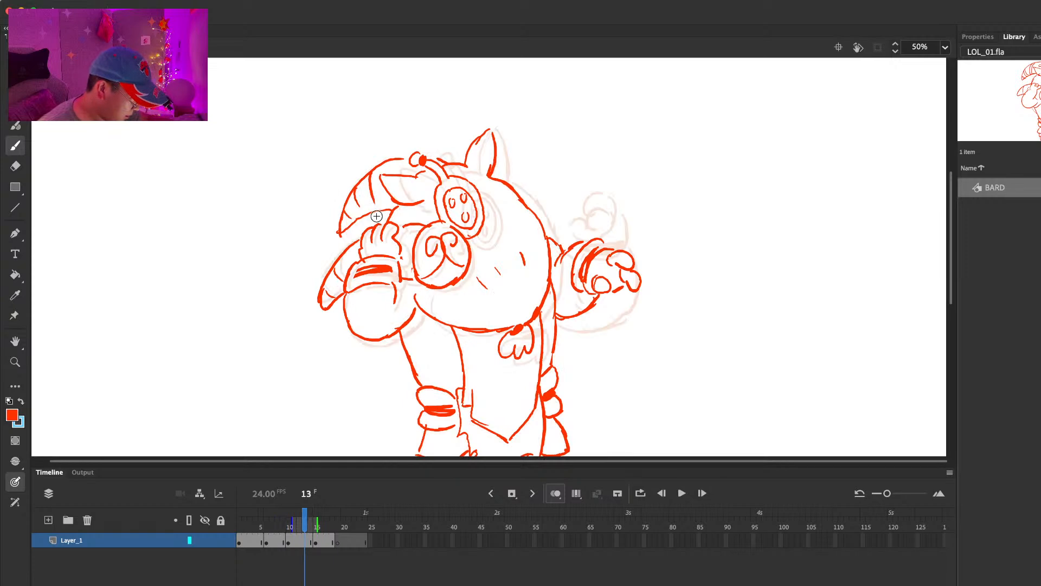
Step: Draw the striped upper horn section on frame 15 and compare it with the previous pose
mouse_move(438, 158)
mouse_down()
mouse_move(386, 163)
mouse_move(338, 217)
mouse_move(418, 209)
mouse_up()
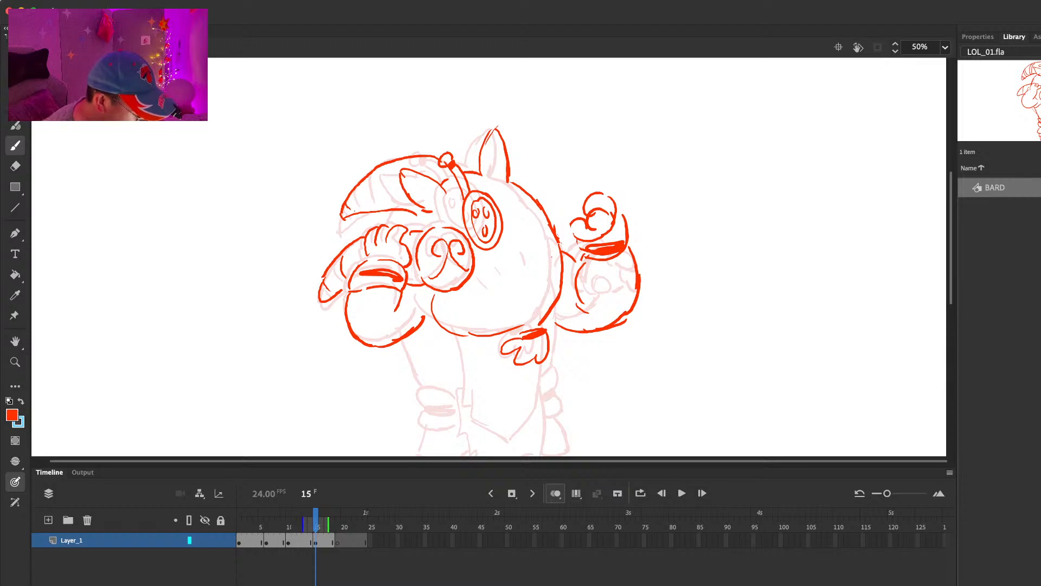
drag(385, 160, 402, 200)
key(comma)
key(period)
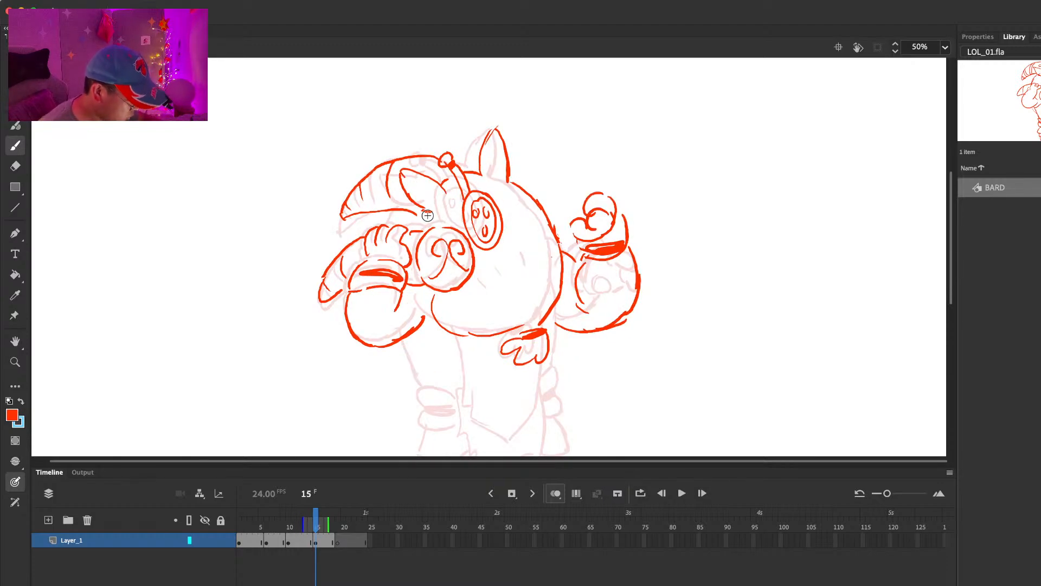
key(comma)
key(period)
Step: Draw the front robe panel with its pointed lower edge below the body and compare it with the previous pose
scroll(574, 259, down, 3)
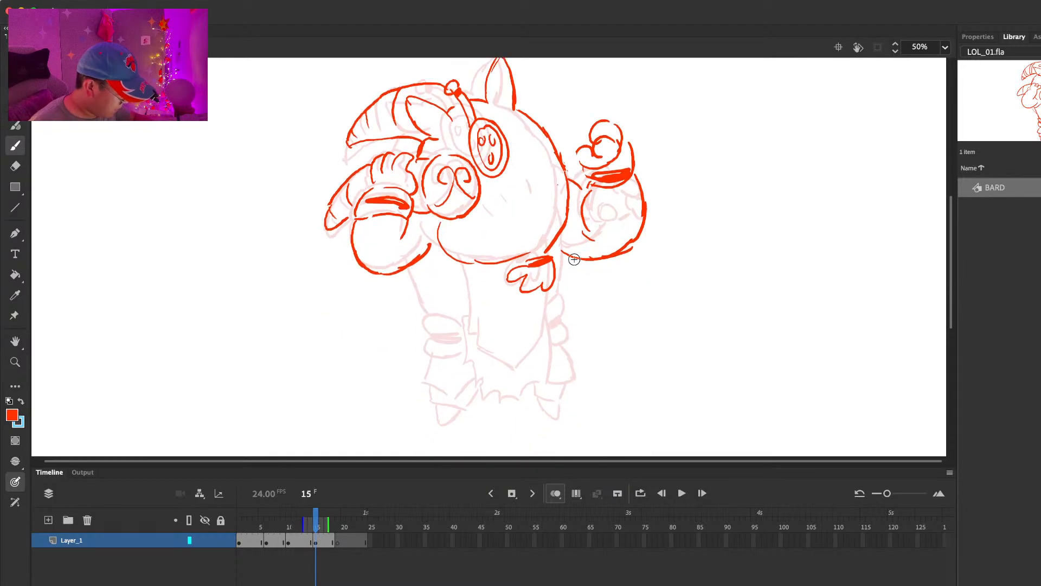
key(super+z)
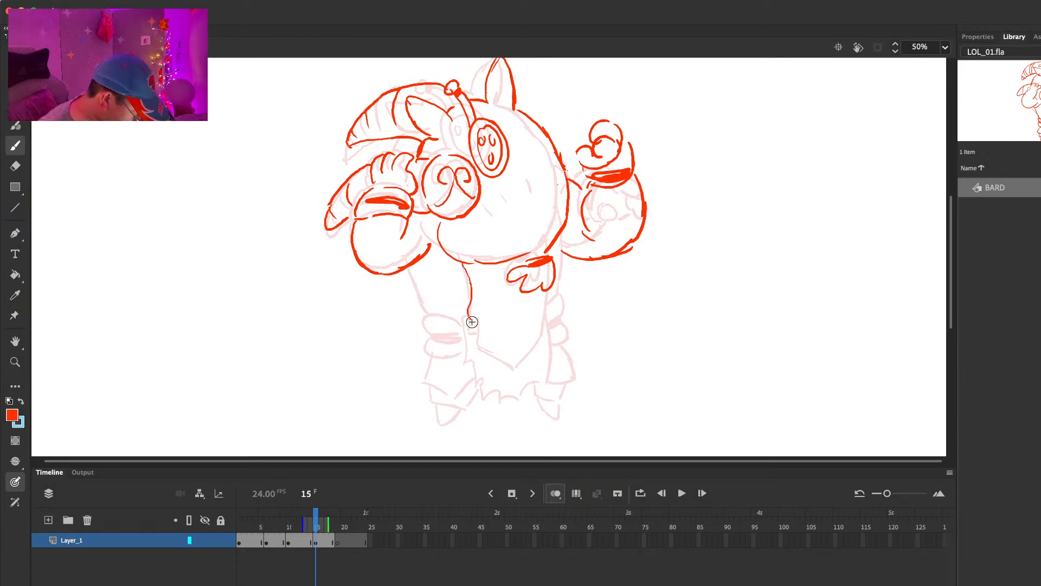
mouse_move(482, 331)
mouse_down()
mouse_move(518, 357)
mouse_move(546, 335)
mouse_up()
key(super+z)
drag(551, 295, 546, 334)
key(comma)
key(period)
key(comma)
key(period)
key(period)
Step: Draw the robe's side line below the raised arm and the dark-banded cuffs on both legs
drag(566, 234, 567, 307)
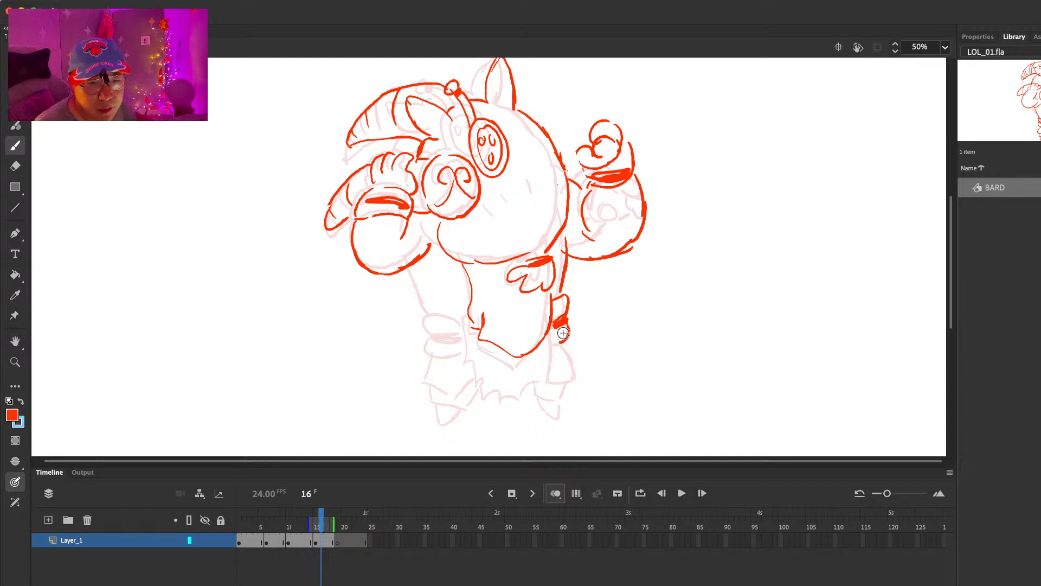
key(e)
drag(572, 343, 568, 333)
key(b)
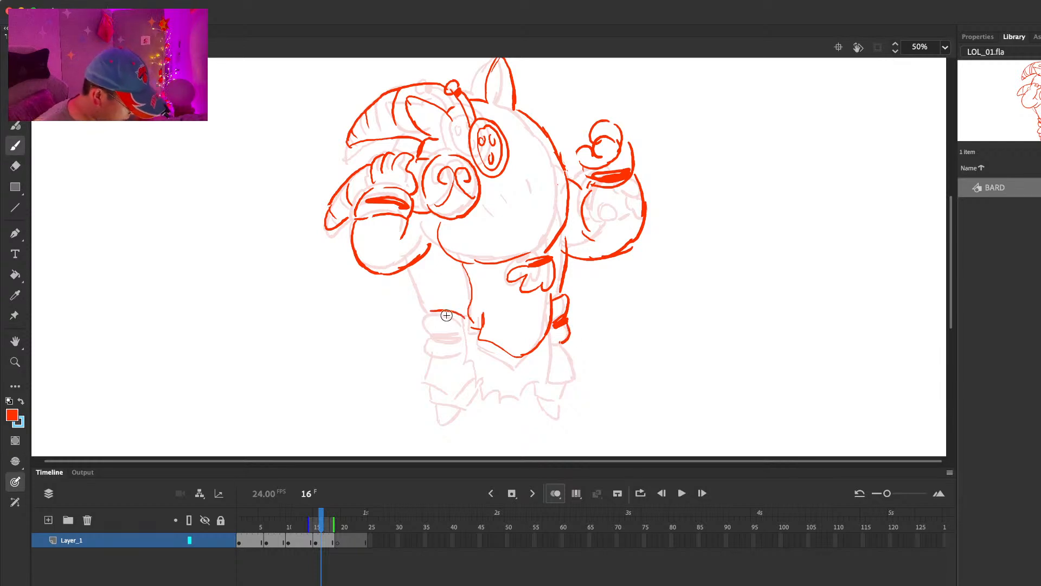
drag(453, 353, 470, 348)
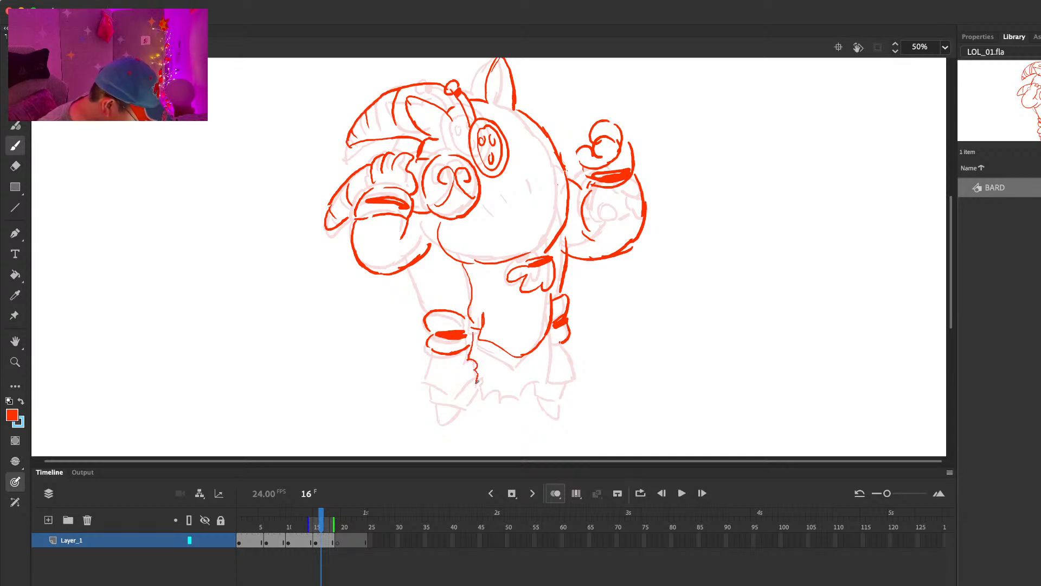
Step: Draw the ragged hem between the legs, erasing and correcting its strokes
key(e)
drag(505, 395, 522, 398)
key(b)
drag(523, 391, 547, 382)
key(comma)
key(comma)
key(period)
Step: Draw the robe's side line below the gripping arm, erase its stray strokes, and outline the leg beneath the cuff
drag(410, 264, 428, 288)
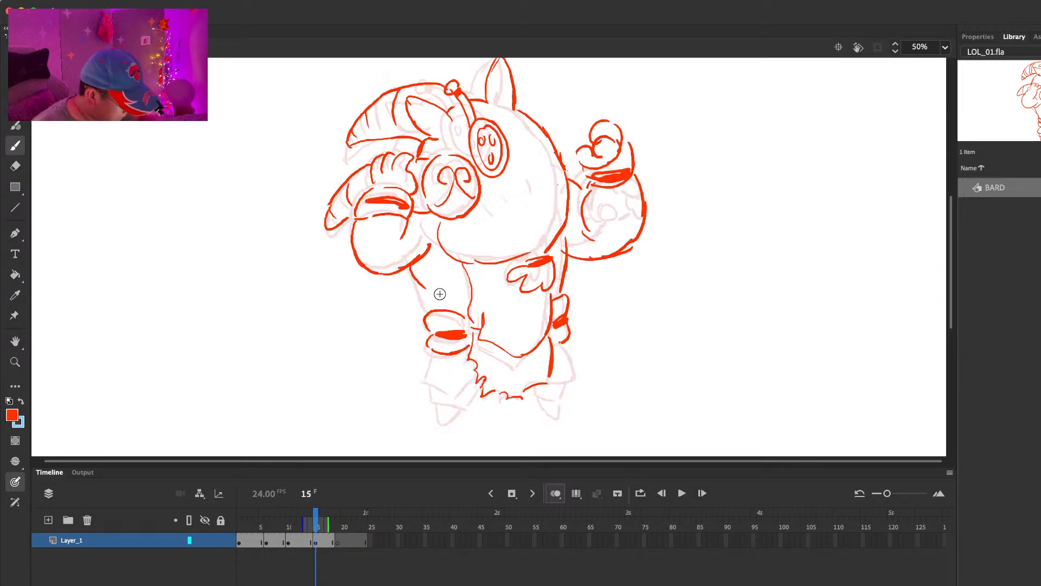
key(comma)
key(period)
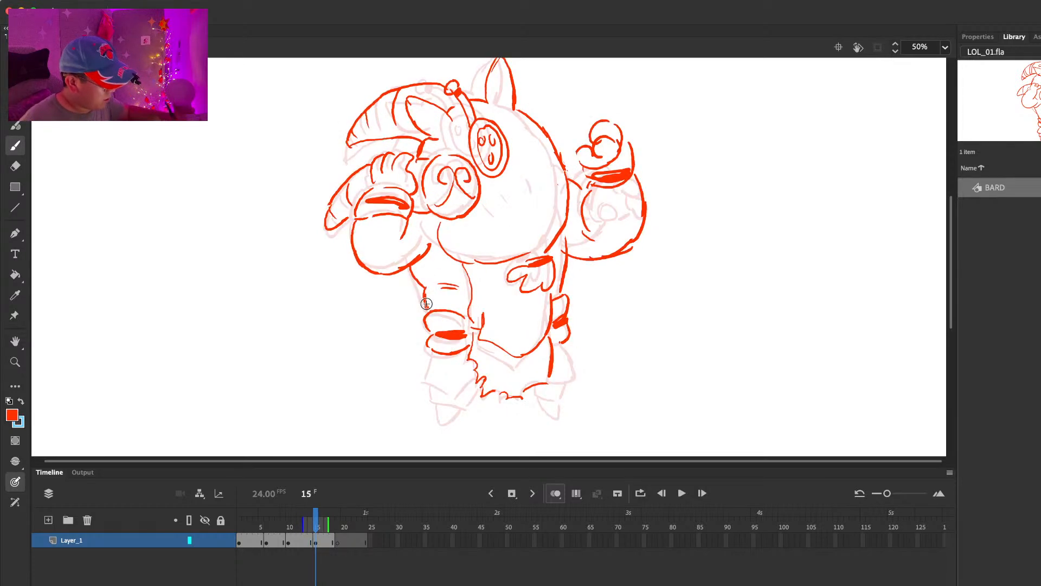
key(e)
drag(450, 286, 446, 288)
mouse_move(426, 289)
mouse_down()
mouse_move(429, 298)
mouse_move(421, 285)
mouse_up()
key(b)
key(comma)
key(period)
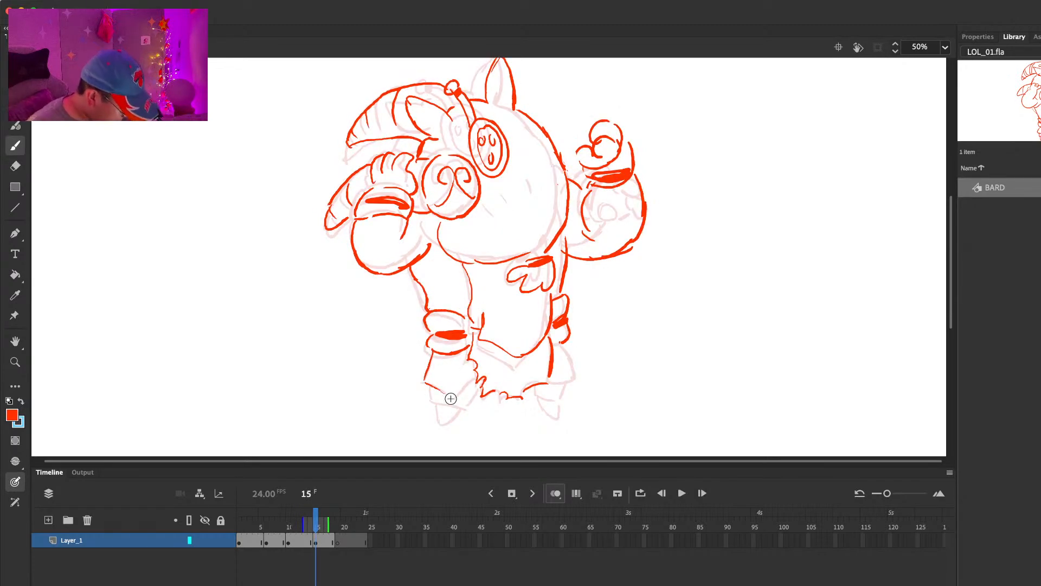
Step: Draw both pointed feet and finish the flared lower leg on frame 15
mouse_move(437, 411)
mouse_down()
mouse_move(440, 426)
mouse_move(454, 419)
mouse_up()
drag(551, 384, 563, 400)
mouse_move(563, 345)
mouse_down()
mouse_move(568, 370)
mouse_move(558, 415)
mouse_up()
Step: Advance to frame 19 and draw the free hand lowered below its frame 15 position, with a banded cuff
key(period)
key(period)
key(period)
key(period)
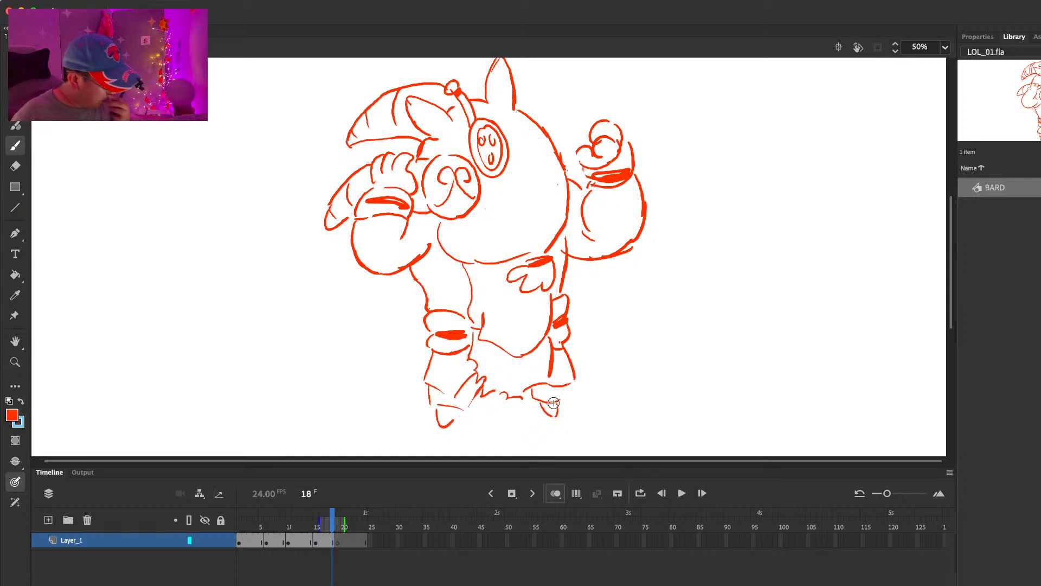
drag(576, 291, 621, 293)
mouse_move(586, 285)
mouse_down()
mouse_move(626, 288)
mouse_move(591, 256)
mouse_move(610, 255)
mouse_move(604, 249)
mouse_move(623, 263)
mouse_up()
key(comma)
key(period)
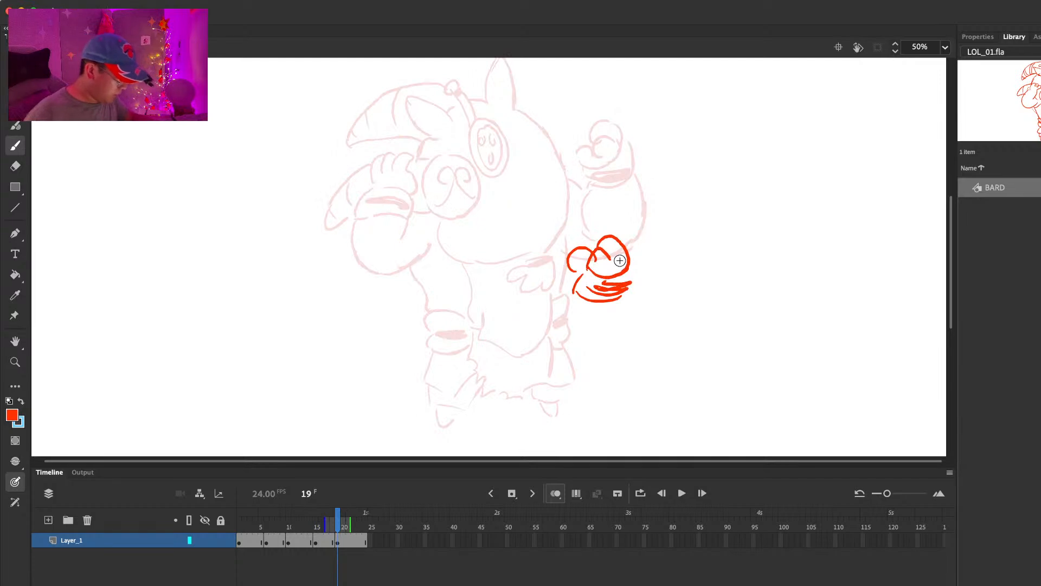
Step: Move the frame 19 hand closer to the body and draw the rounded sleeve around it
key(super+a)
drag(609, 260, 576, 267)
drag(547, 301, 579, 338)
mouse_move(601, 274)
mouse_down()
mouse_move(615, 290)
mouse_move(595, 331)
mouse_up()
key(super+z)
key(super+z)
drag(545, 303, 586, 339)
drag(570, 335, 604, 327)
mouse_move(609, 269)
mouse_down()
mouse_move(619, 291)
mouse_move(603, 261)
mouse_up()
key(comma)
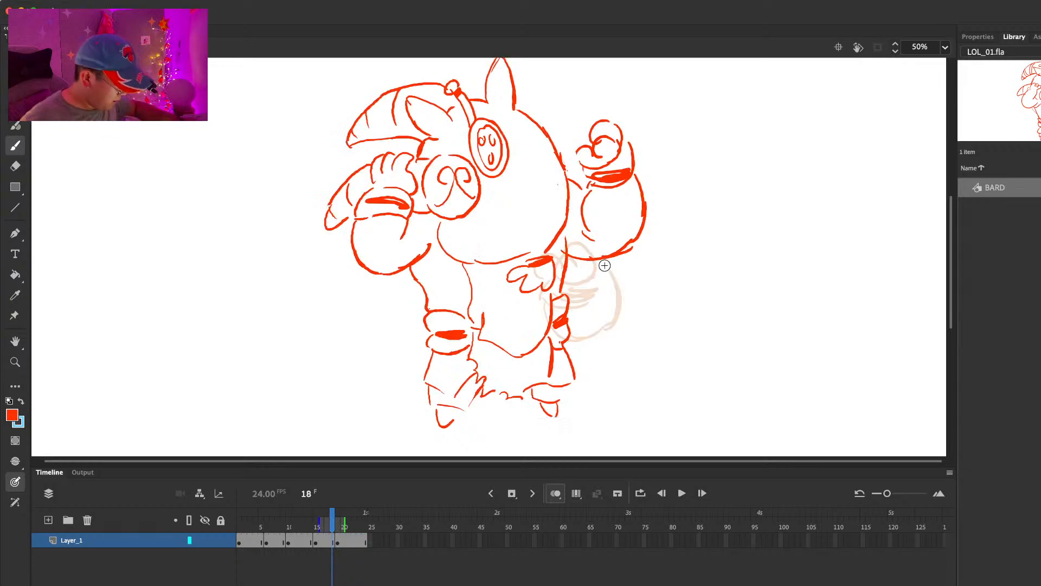
key(period)
Step: Draw the tilted face disc with three holes lower on the body at frame 19 and compare it with frame 15
mouse_move(536, 177)
mouse_down()
mouse_move(514, 233)
mouse_move(541, 180)
mouse_move(525, 192)
mouse_up()
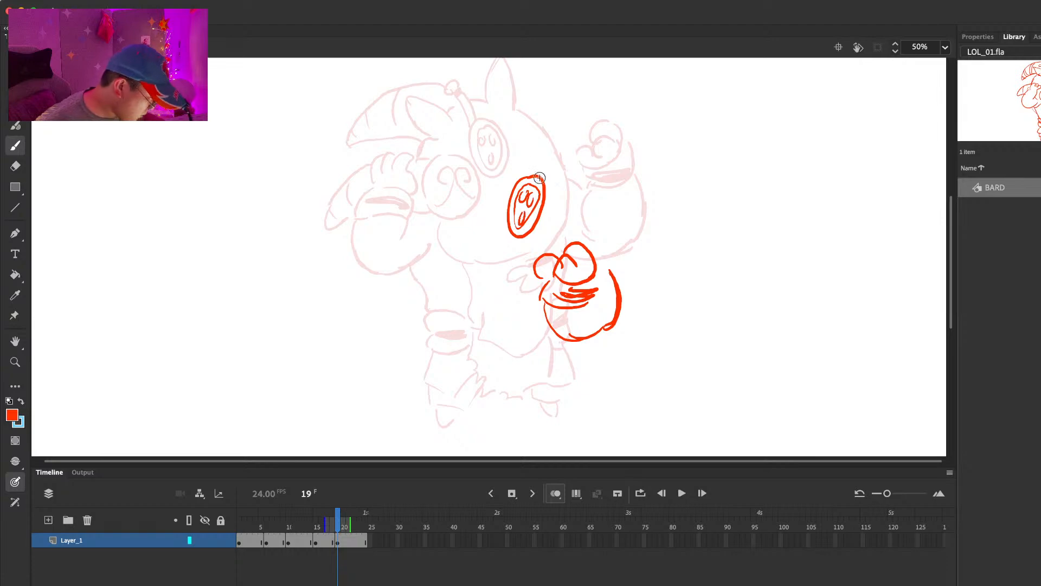
key(comma)
key(period)
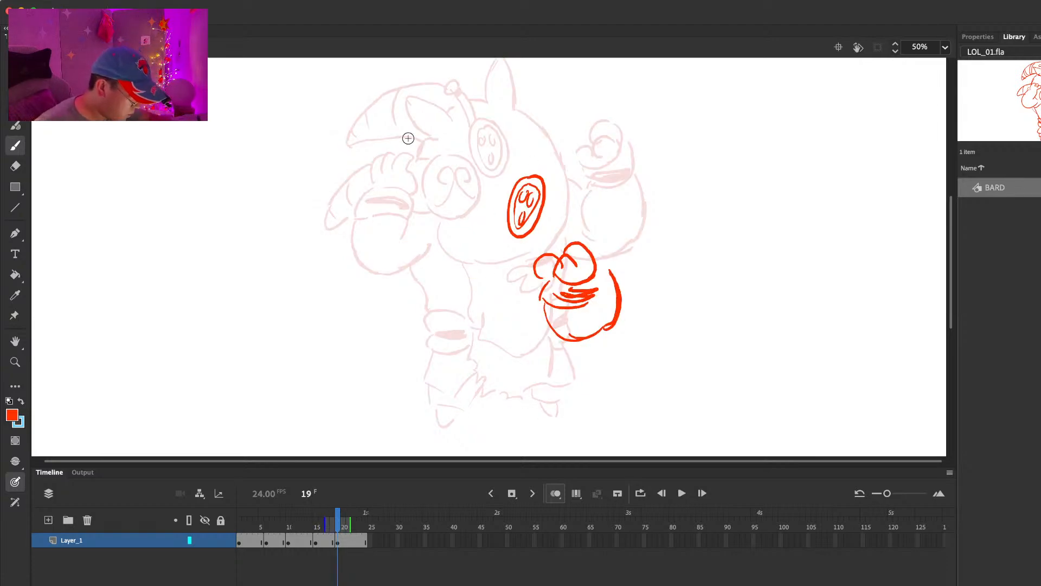
Step: On the frame 15 drawing, select the raised hand, curved striped horn and snout and nudge them left and up
key(comma)
key(comma)
key(comma)
key(comma)
key(comma)
key(comma)
key(comma)
key(comma)
key(comma)
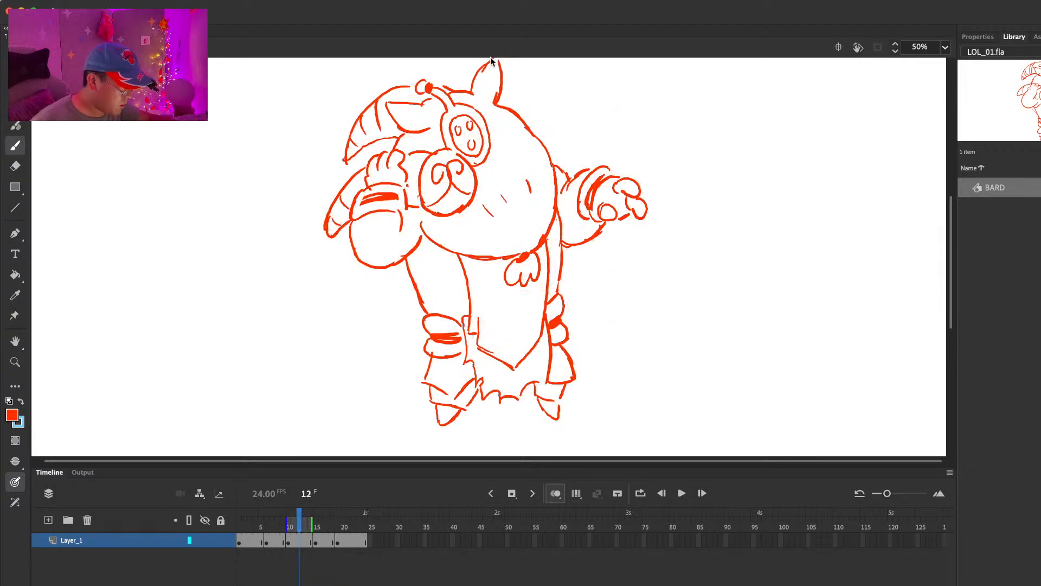
key(period)
key(period)
key(period)
key(period)
key(period)
key(period)
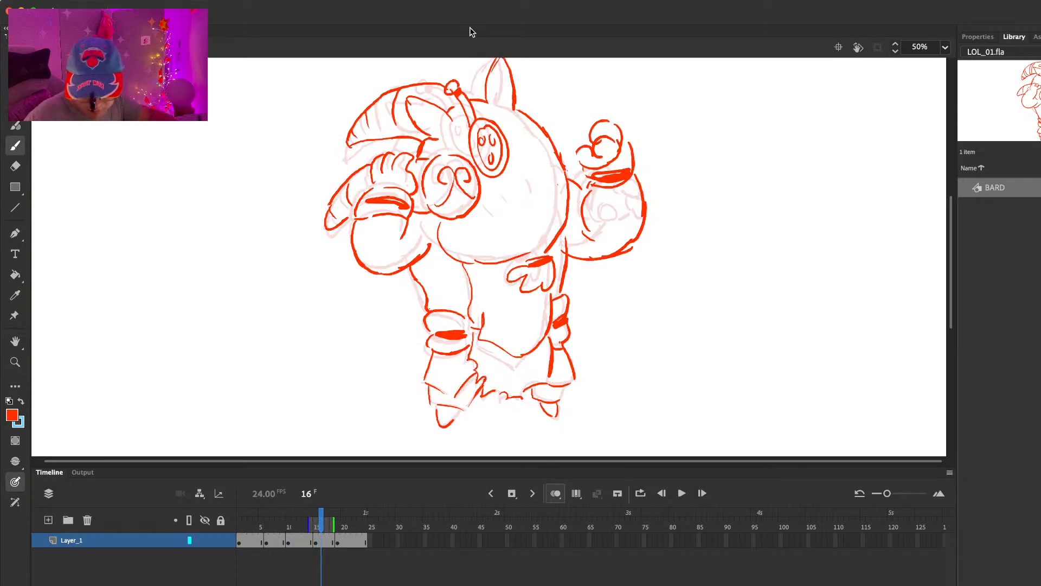
key(v)
mouse_move(362, 157)
mouse_down()
mouse_move(365, 245)
mouse_move(493, 213)
mouse_move(460, 153)
mouse_up()
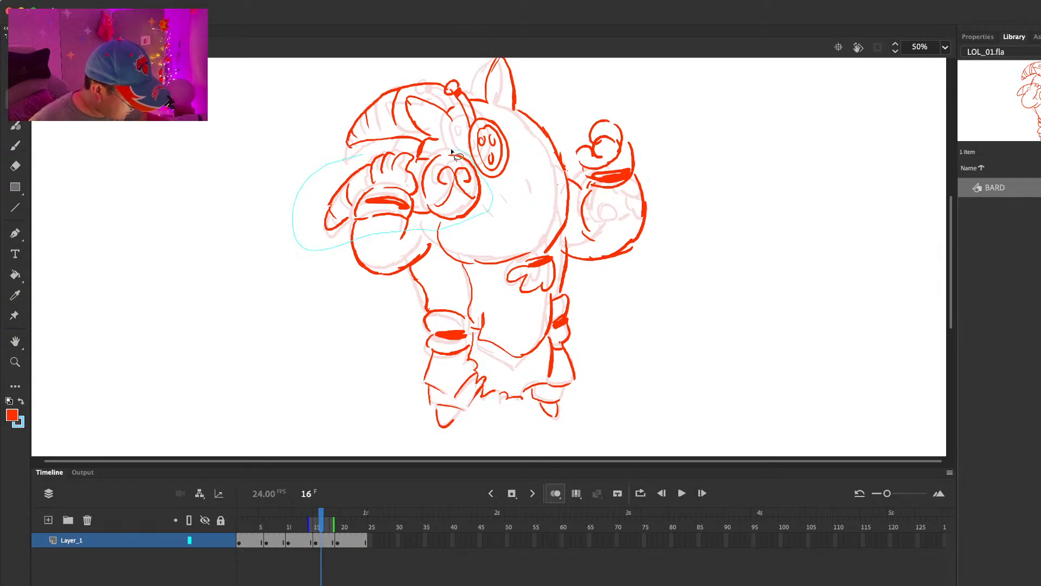
drag(380, 147, 407, 151)
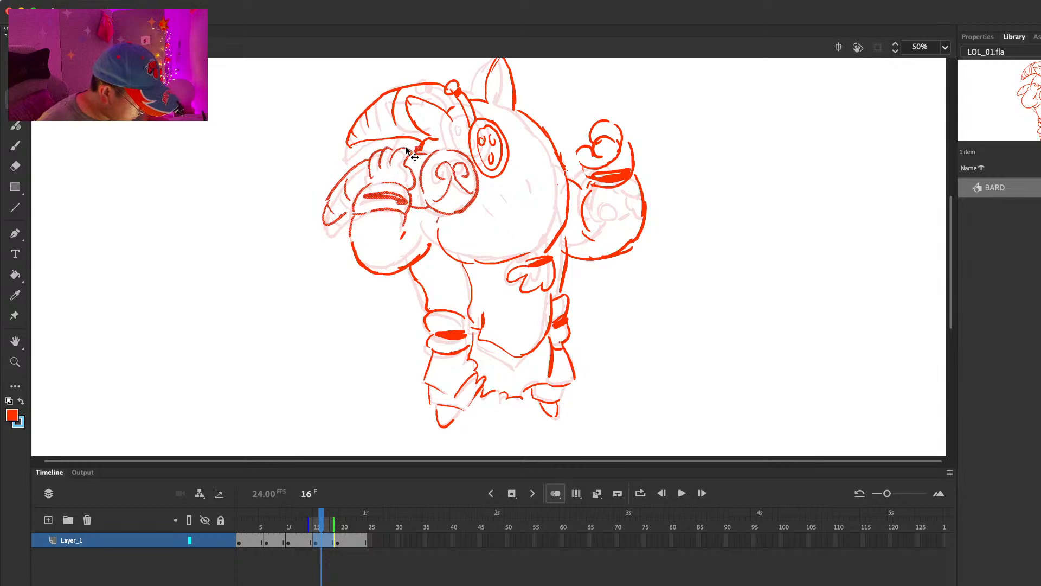
key(Left)
key(Left)
key(Left)
key(Left)
key(Left)
key(Left)
key(Left)
key(Left)
key(Left)
key(Up)
key(Up)
key(Up)
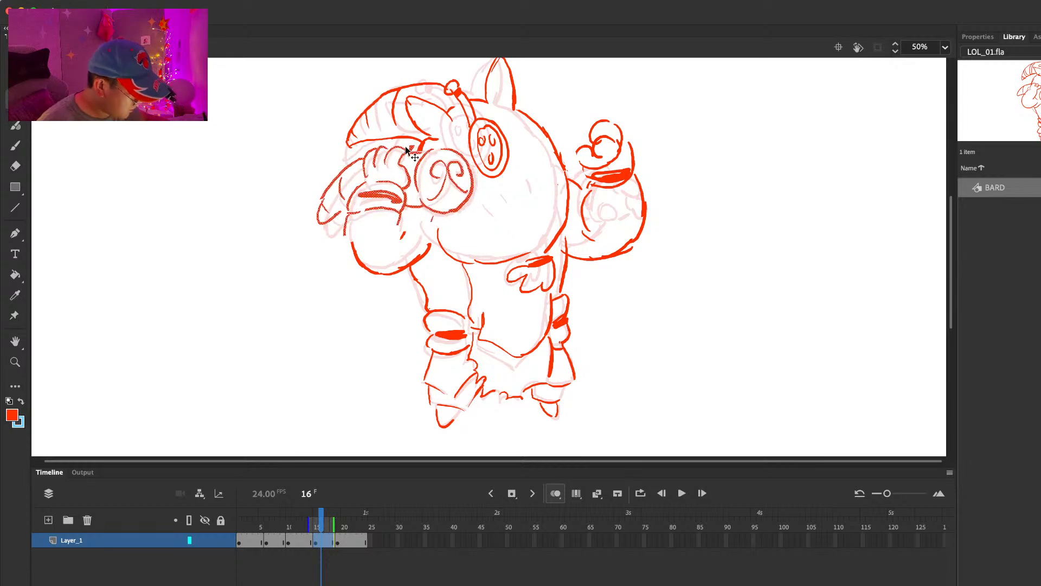
Step: Tilt the selected frame 15 parts slightly and nudge the raised hand and striped horn back to the right
key(q)
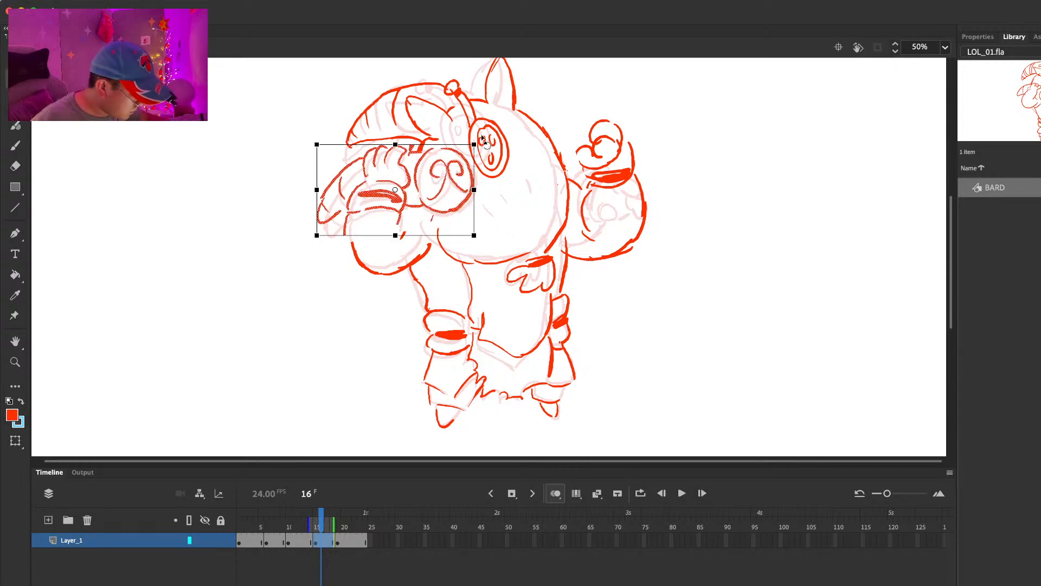
drag(489, 141, 485, 133)
key(l)
key(Right)
key(Right)
key(Right)
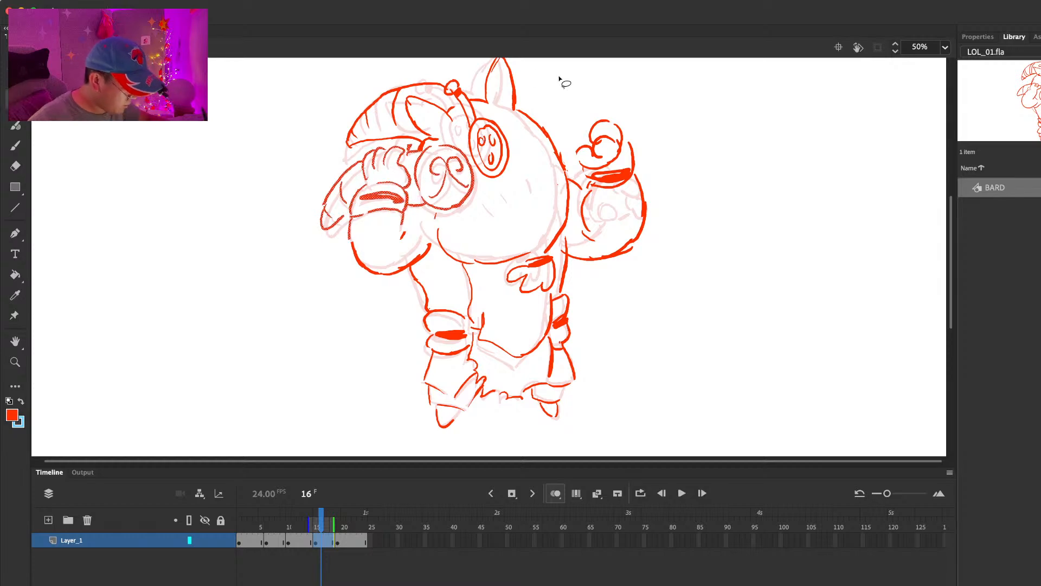
Step: Play the animation from the first frames and return to frame 19
click(552, 79)
click(249, 529)
key(Return)
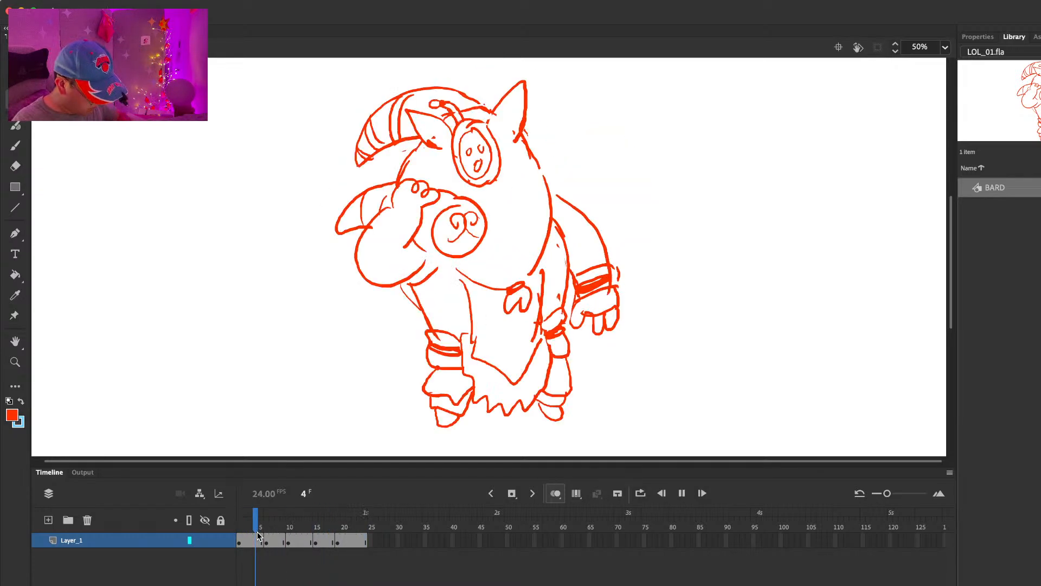
click(342, 539)
click(341, 540)
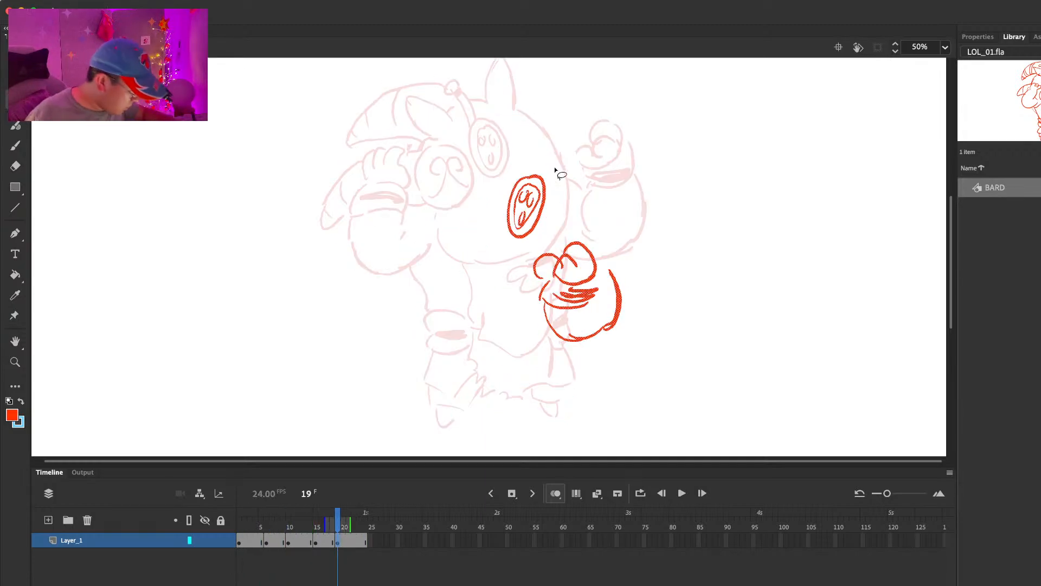
Step: Move the whole frame 19 drawing, face disc and free hand together, down and to the right
mouse_move(559, 151)
mouse_down()
mouse_move(551, 352)
mouse_move(594, 215)
mouse_move(591, 261)
mouse_up()
click(620, 193)
key(super+a)
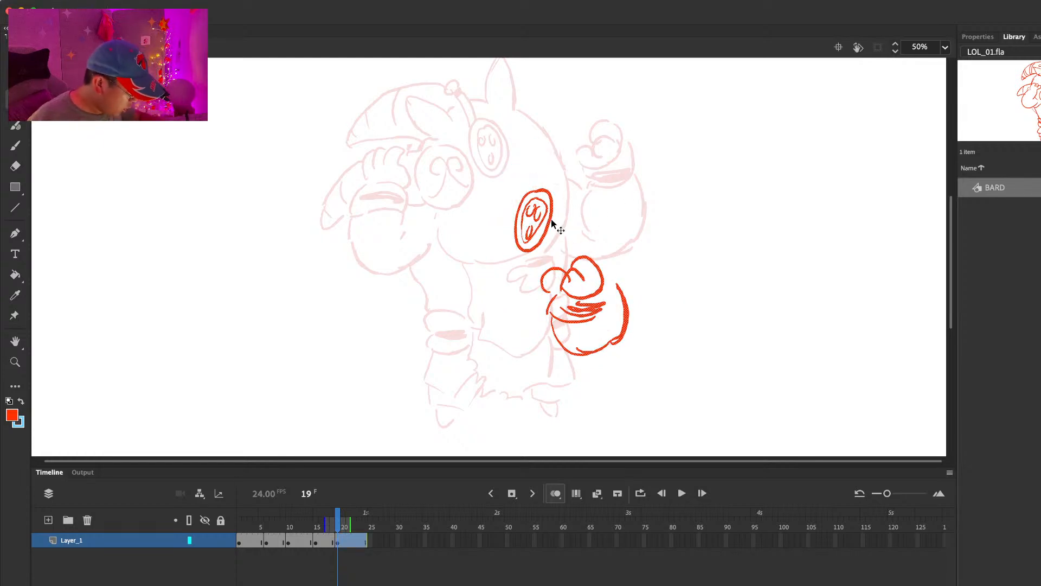
drag(551, 223, 568, 223)
Step: Draw the other hand gripping the curved striped horn, with its banded cuff and the round snout, on frame 19
key(b)
mouse_move(426, 161)
mouse_down()
mouse_move(437, 140)
mouse_move(456, 154)
mouse_move(413, 165)
mouse_move(416, 200)
mouse_move(416, 178)
mouse_move(459, 196)
mouse_move(447, 195)
mouse_move(458, 147)
mouse_move(408, 190)
mouse_up()
key(super+z)
mouse_move(407, 143)
mouse_down()
mouse_move(373, 168)
mouse_move(415, 190)
mouse_move(373, 202)
mouse_up()
drag(387, 154, 388, 183)
drag(493, 148, 461, 140)
drag(459, 203, 469, 206)
mouse_move(502, 154)
mouse_down()
mouse_move(524, 178)
mouse_move(498, 155)
mouse_up()
mouse_move(474, 195)
mouse_down()
mouse_move(496, 172)
mouse_move(495, 181)
mouse_move(519, 181)
mouse_move(510, 195)
mouse_up()
key(super+z)
Step: Compare with the frame 15 pose and move the frame 19 hand, horn and snout up and left
key(comma)
key(period)
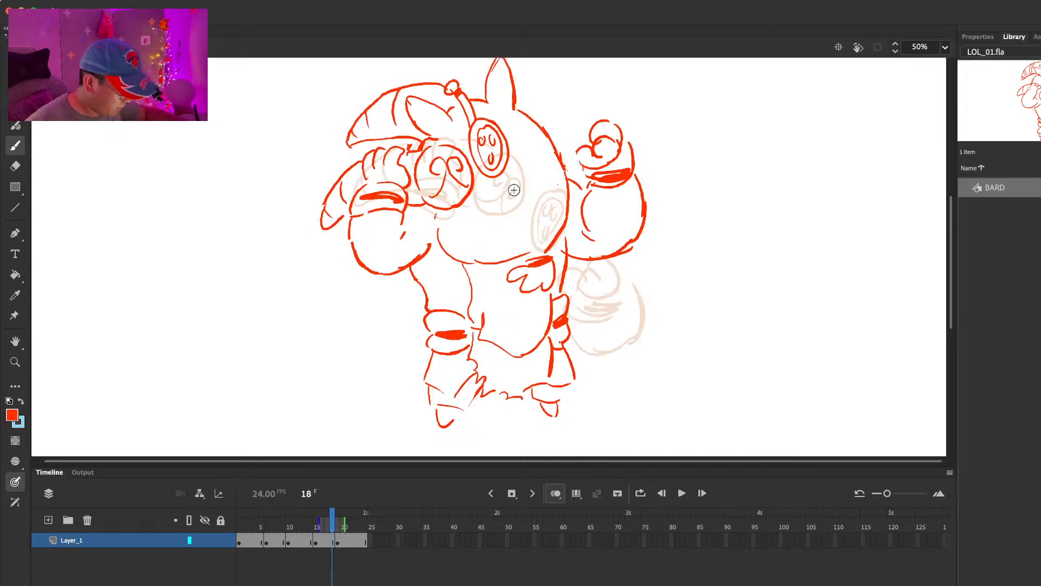
key(l)
mouse_move(490, 109)
mouse_down()
mouse_move(453, 246)
mouse_move(534, 217)
mouse_move(497, 151)
mouse_move(477, 146)
mouse_up()
Step: Draw the rounded sleeve below the horn-holding hand on frame 19
key(b)
drag(386, 199, 375, 268)
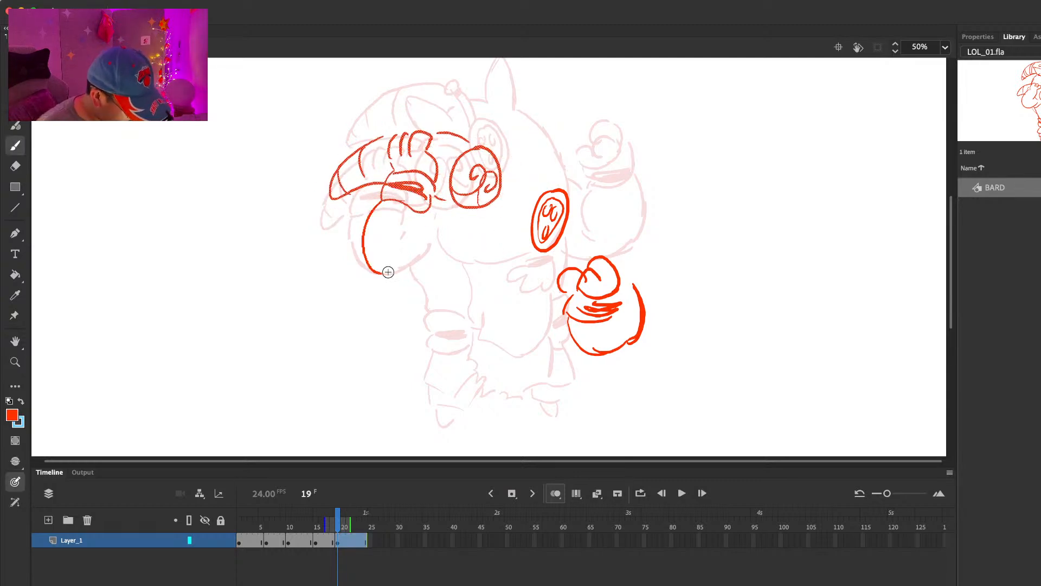
drag(429, 213, 426, 235)
key(e)
key(b)
drag(374, 267, 438, 248)
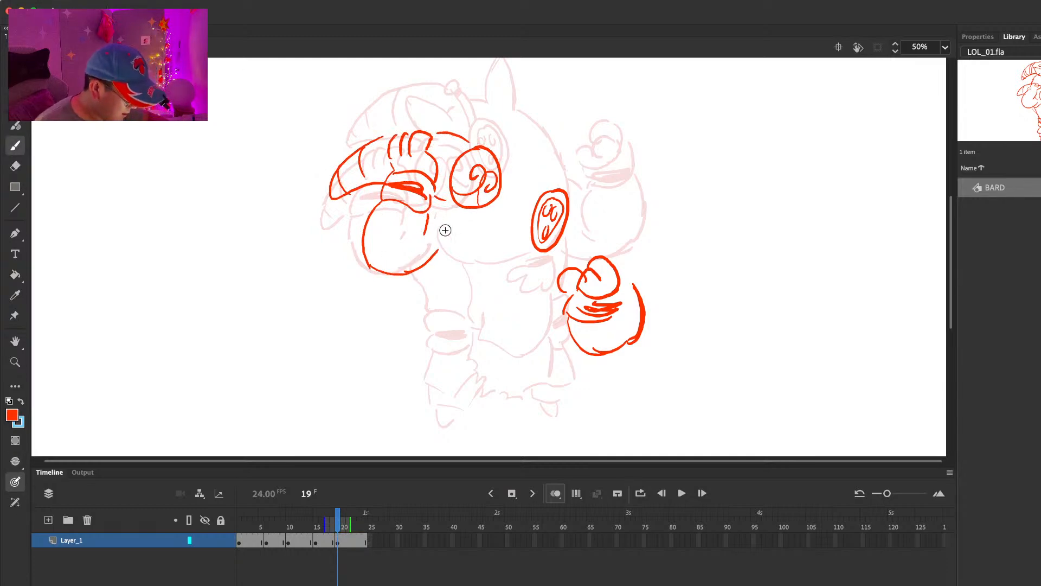
Step: Draw the head's lower contour from the snout and the small tuft under the chin on frame 19
key(comma)
key(period)
mouse_move(454, 212)
mouse_down()
mouse_move(461, 273)
mouse_move(509, 284)
mouse_move(495, 292)
mouse_move(537, 297)
mouse_move(513, 304)
mouse_up()
key(comma)
key(period)
mouse_move(513, 305)
mouse_down()
mouse_move(512, 319)
mouse_move(547, 321)
mouse_up()
Step: Draw the back of the head and the two pointed ears on frame 19
key(comma)
key(period)
drag(606, 234, 583, 265)
mouse_move(501, 161)
mouse_down()
mouse_move(524, 151)
mouse_move(524, 173)
mouse_move(584, 186)
mouse_move(599, 230)
mouse_up()
Step: Insert a blank keyframe at frame 22 and flip between it and the frame 19 drawing
key(period)
key(period)
key(period)
key(F7)
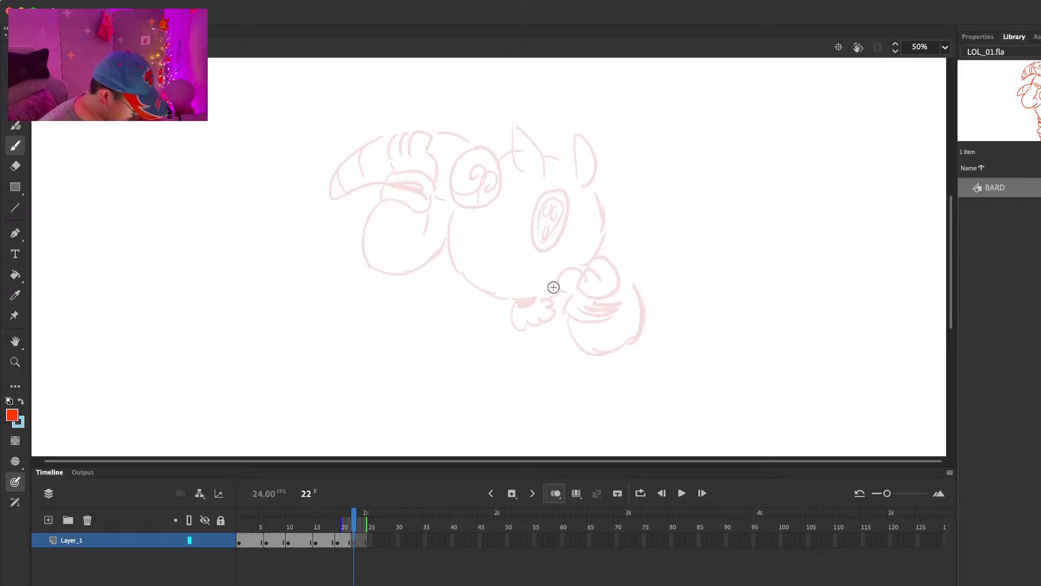
key(comma)
key(comma)
key(comma)
key(period)
key(period)
key(period)
key(period)
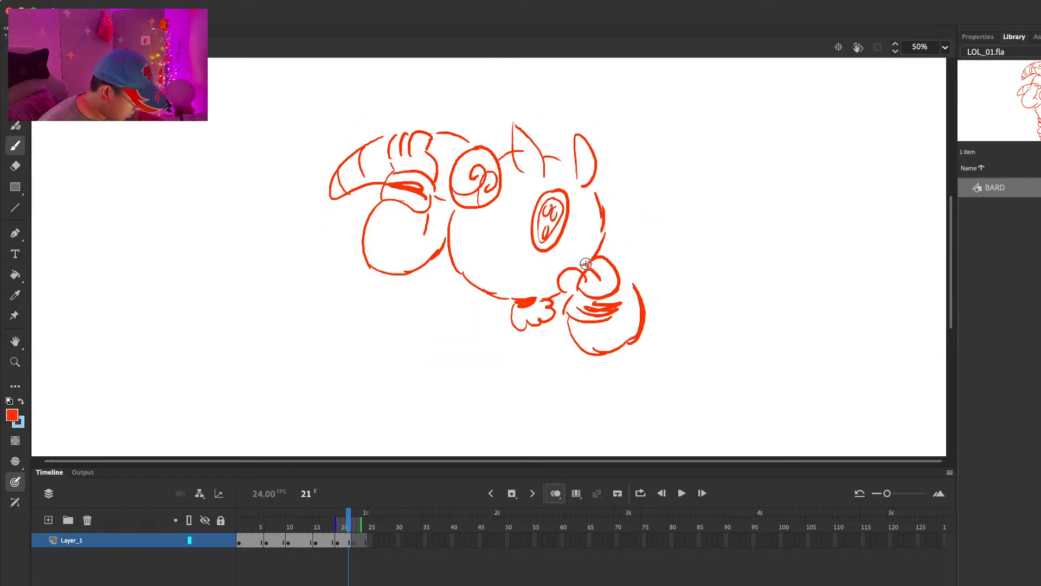
Step: Draw the free hand with its banded cuff on frame 22, higher and closer to the face than on frame 19
drag(543, 273, 568, 269)
mouse_move(541, 275)
mouse_down()
mouse_move(554, 286)
mouse_move(584, 263)
mouse_up()
mouse_move(569, 255)
mouse_down()
mouse_move(597, 267)
mouse_move(582, 290)
mouse_up()
mouse_move(600, 279)
mouse_down()
mouse_move(552, 303)
mouse_move(588, 312)
mouse_move(606, 270)
mouse_up()
drag(565, 296, 597, 299)
Step: Draw the nearly upright face disc with three holes just above the free hand on frame 22
drag(555, 206, 538, 251)
mouse_move(555, 209)
mouse_down()
mouse_move(563, 203)
mouse_move(569, 251)
mouse_up()
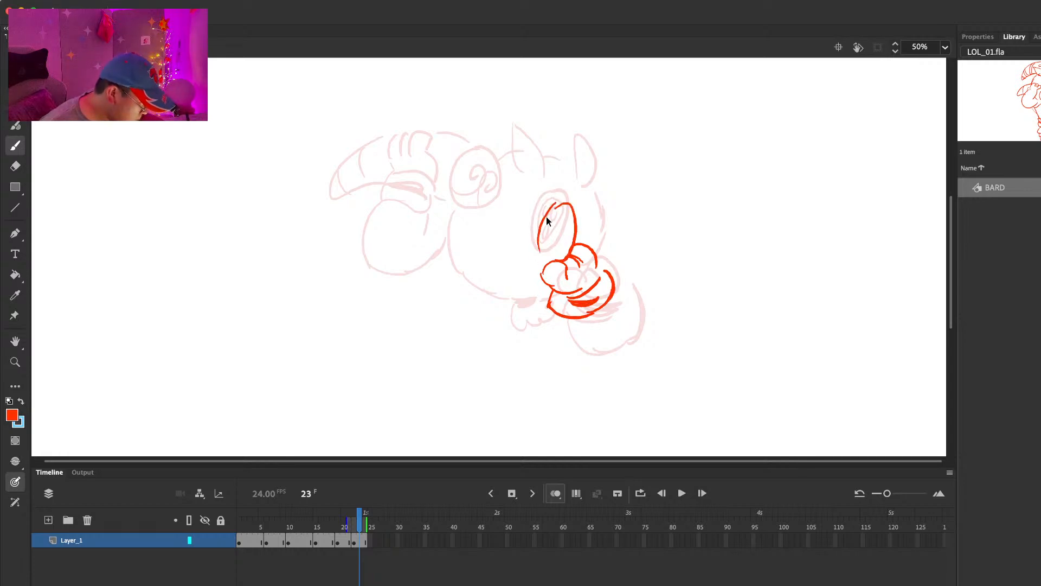
mouse_move(527, 216)
mouse_down()
mouse_move(558, 239)
mouse_move(544, 212)
mouse_move(536, 234)
mouse_up()
key(super+z)
drag(543, 227, 543, 242)
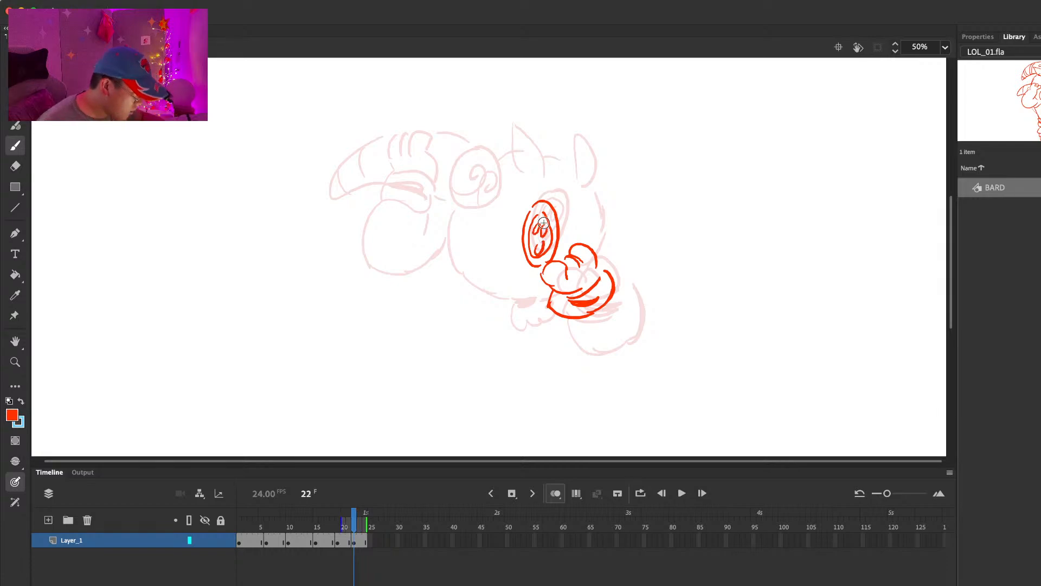
Step: On the frame 19 drawing, move the ears, face disc and back-of-head line up and left and redraw the back of the head
key(l)
mouse_move(544, 112)
mouse_down()
mouse_move(516, 239)
mouse_move(586, 111)
mouse_up()
drag(565, 151, 549, 135)
click(623, 111)
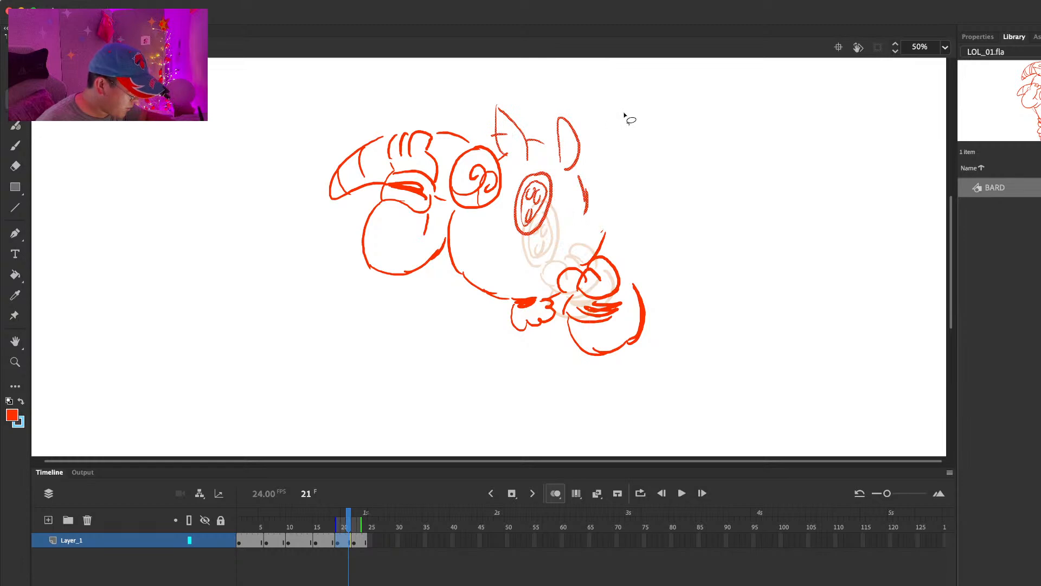
key(e)
key(b)
drag(582, 175, 595, 243)
Step: Extend the frame 22 drawing to frame 29 and play back the animation
key(.)
key(.)
key(.)
key(comma)
key(comma)
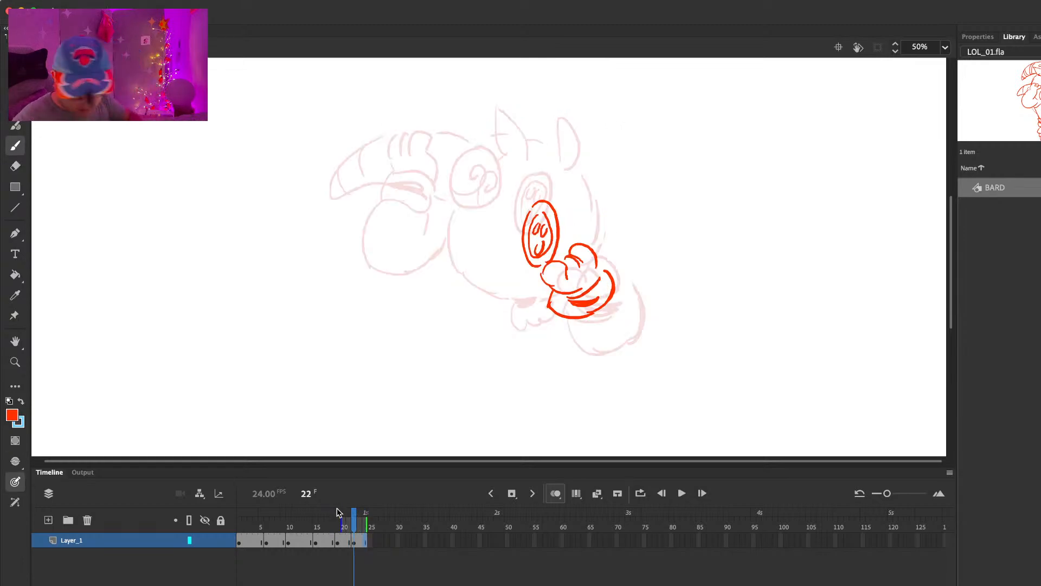
key(period)
key(period)
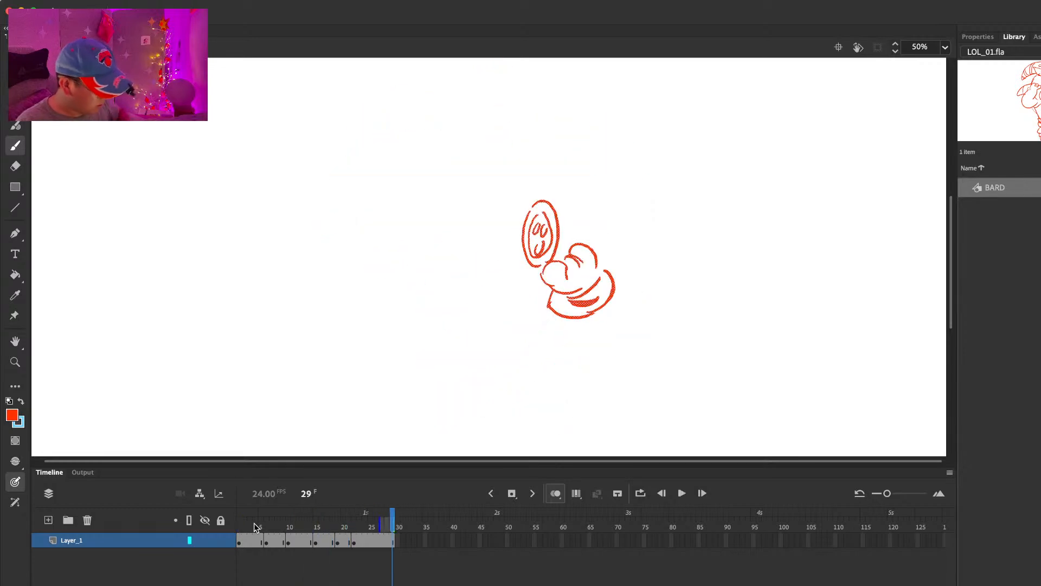
click(287, 519)
key(Return)
drag(326, 519, 356, 529)
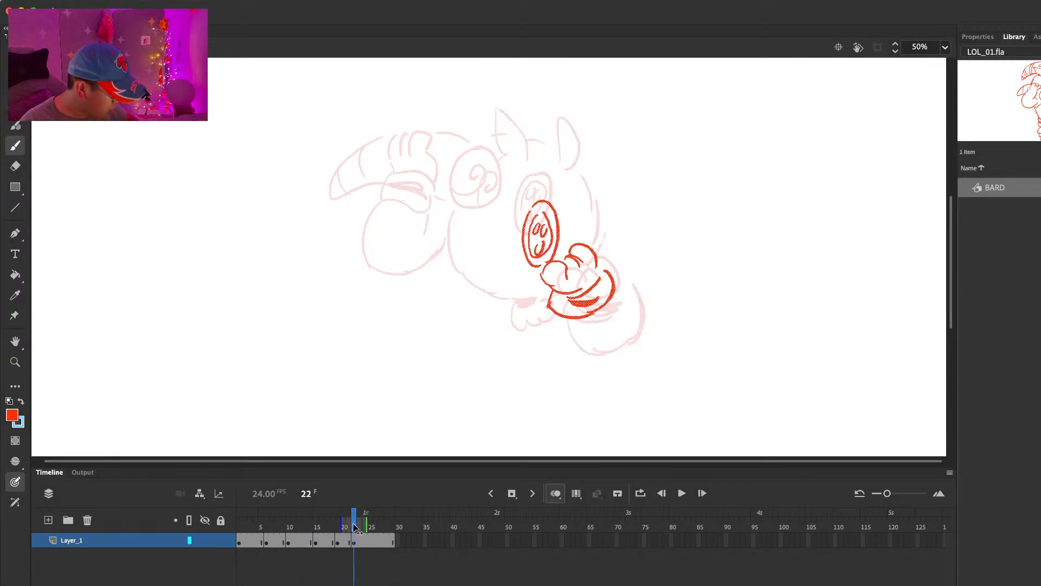
Step: Move the frame 22 face disc up away from the free hand and erase the stray strokes left beneath it
key(l)
mouse_move(561, 186)
mouse_down()
mouse_move(513, 258)
mouse_move(570, 189)
mouse_move(560, 220)
mouse_move(560, 208)
mouse_up()
key(q)
key(l)
key(q)
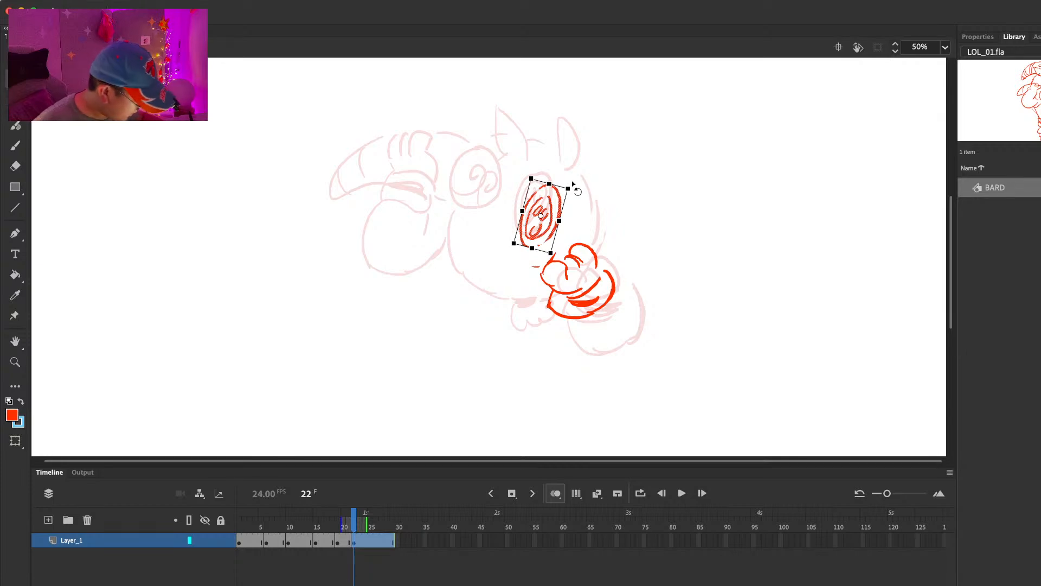
key(super+z)
drag(577, 171, 583, 175)
click(587, 178)
key(e)
drag(529, 267, 553, 235)
Step: Draw the rounded sleeve around the free hand on frame 22
key(b)
key(e)
key(comma)
key(period)
key(b)
mouse_move(565, 322)
mouse_down()
mouse_move(577, 344)
mouse_move(624, 333)
mouse_up()
drag(609, 250, 630, 328)
Step: Draw the back and lower contours of the head and the chin tuft on frame 22, cleaning up the back line
drag(598, 187, 600, 256)
mouse_move(461, 222)
mouse_down()
mouse_move(487, 297)
mouse_move(519, 314)
mouse_up()
mouse_move(523, 323)
mouse_down()
mouse_move(552, 345)
mouse_move(551, 329)
mouse_up()
key(comma)
key(period)
key(e)
drag(599, 192, 604, 246)
Step: Draw the pointed ears and round snout outline on frame 22 and erase the head line overlapping the snout
key(b)
mouse_move(560, 172)
mouse_down()
mouse_move(593, 139)
mouse_move(586, 182)
mouse_move(493, 134)
mouse_move(522, 188)
mouse_up()
key(super+z)
key(e)
drag(460, 220, 458, 255)
Step: Draw the other hand raised beside the snout on frame 22, with its banded cuff and rounded sleeve
key(b)
mouse_move(433, 202)
mouse_down()
mouse_move(455, 214)
mouse_move(444, 210)
mouse_move(452, 236)
mouse_up()
key(e)
key(b)
mouse_move(418, 216)
mouse_down()
mouse_move(399, 247)
mouse_move(443, 260)
mouse_up()
mouse_move(404, 223)
mouse_down()
mouse_move(425, 237)
mouse_move(428, 267)
mouse_move(457, 260)
mouse_up()
drag(456, 237, 453, 256)
mouse_move(392, 250)
mouse_down()
mouse_move(424, 301)
mouse_move(453, 281)
mouse_up()
Step: Select the frame 22 hand beside the snout with its sleeve and move it up and left
key(comma)
key(period)
mouse_move(494, 209)
mouse_down()
mouse_move(494, 247)
mouse_move(486, 192)
mouse_up()
key(super+z)
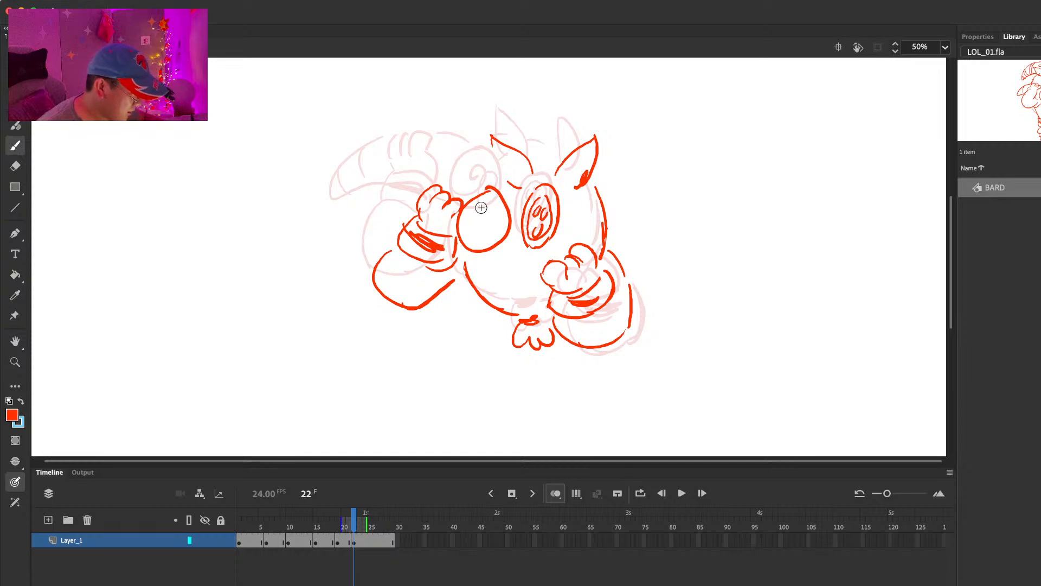
key(v)
mouse_move(429, 187)
mouse_down()
mouse_move(390, 196)
mouse_move(450, 282)
mouse_up()
drag(450, 196, 447, 166)
mouse_move(457, 201)
mouse_down()
mouse_move(440, 193)
mouse_move(442, 229)
mouse_up()
Step: Draw the curved horn passing behind the repositioned hand to the snout on frame 22 and tidy the sleeve's end
key(b)
mouse_move(481, 185)
mouse_down()
mouse_move(400, 163)
mouse_move(396, 203)
mouse_move(378, 196)
mouse_move(402, 178)
mouse_up()
drag(470, 174, 451, 188)
key(comma)
key(period)
key(e)
mouse_move(453, 287)
mouse_down()
mouse_move(377, 282)
mouse_move(377, 273)
mouse_move(390, 289)
mouse_move(444, 289)
mouse_move(427, 300)
mouse_move(410, 297)
mouse_move(450, 282)
mouse_up()
key(b)
key(e)
key(b)
key(comma)
key(period)
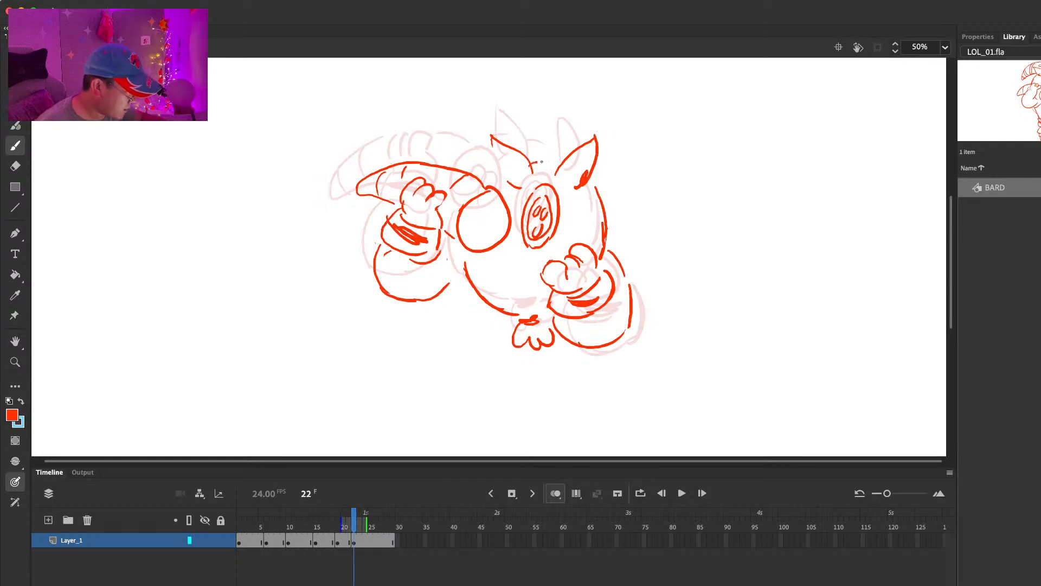
Step: Draw the short ball-tipped stalk above the face disc and close the near ear's base on frame 22
mouse_move(533, 148)
mouse_down()
mouse_move(544, 136)
mouse_move(503, 182)
mouse_move(485, 184)
mouse_up()
key(comma)
key(period)
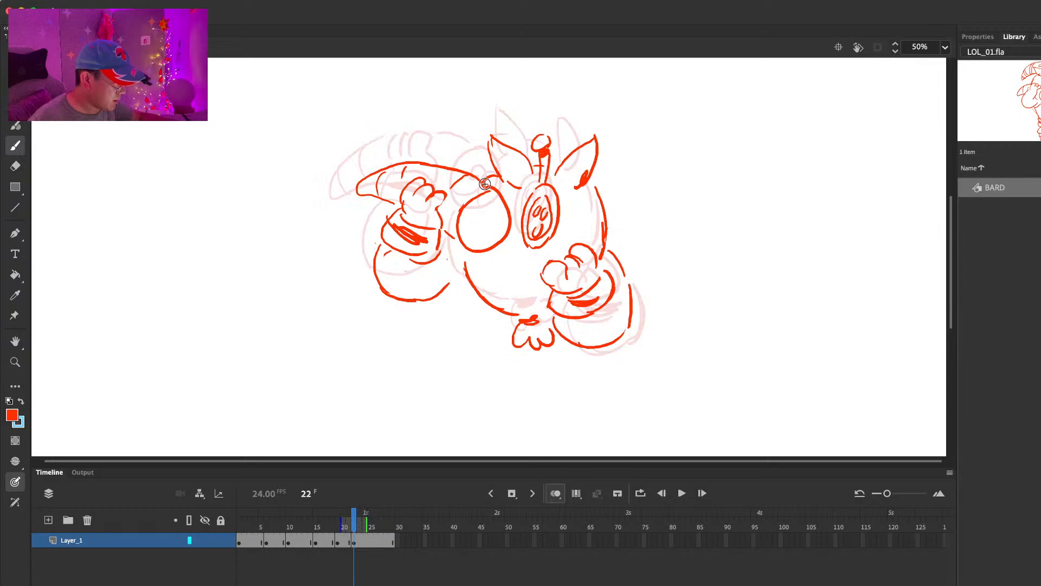
Step: Clean up the outline at the back of the head below the ear on frame 22
key(e)
drag(598, 192, 604, 238)
key(b)
Step: Insert a blank keyframe at frame 27 after the frame 22 pose
key(comma)
key(period)
key(period)
key(period)
key(period)
key(period)
key(period)
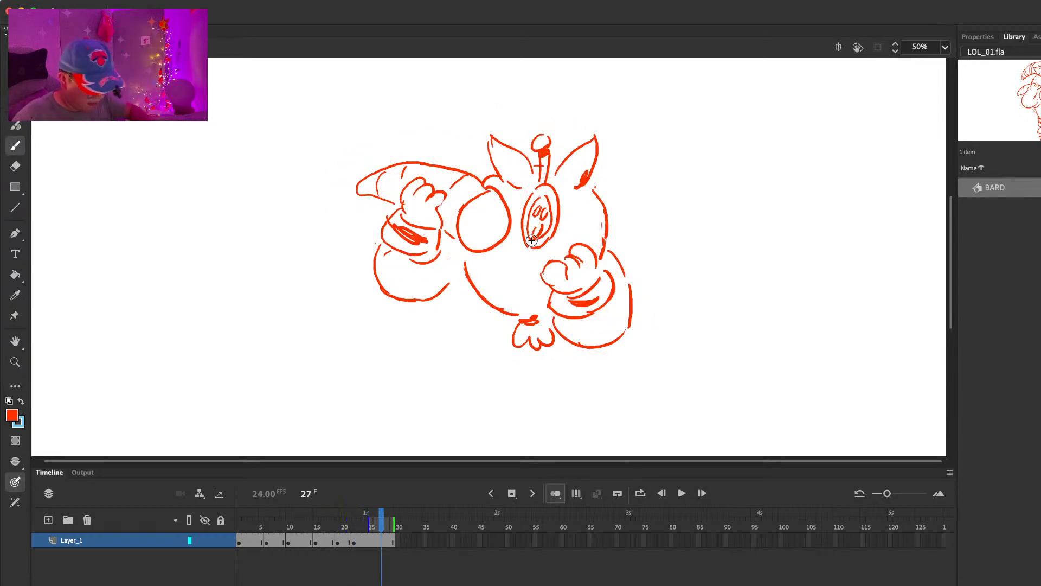
key(F7)
Step: Play back the animation and step back through the frames to compare the timing and poses
click(276, 523)
key(Return)
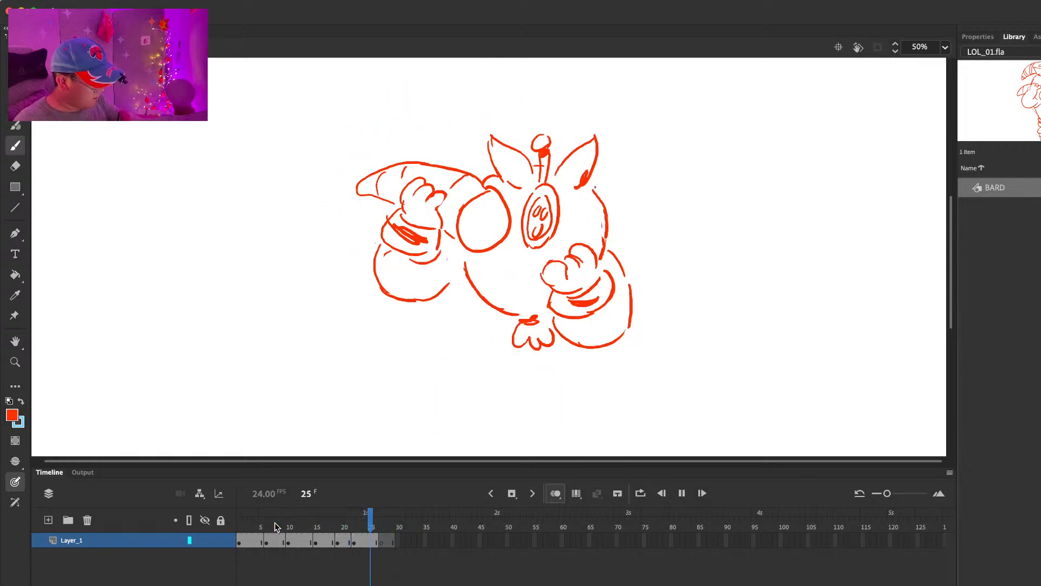
key(Return)
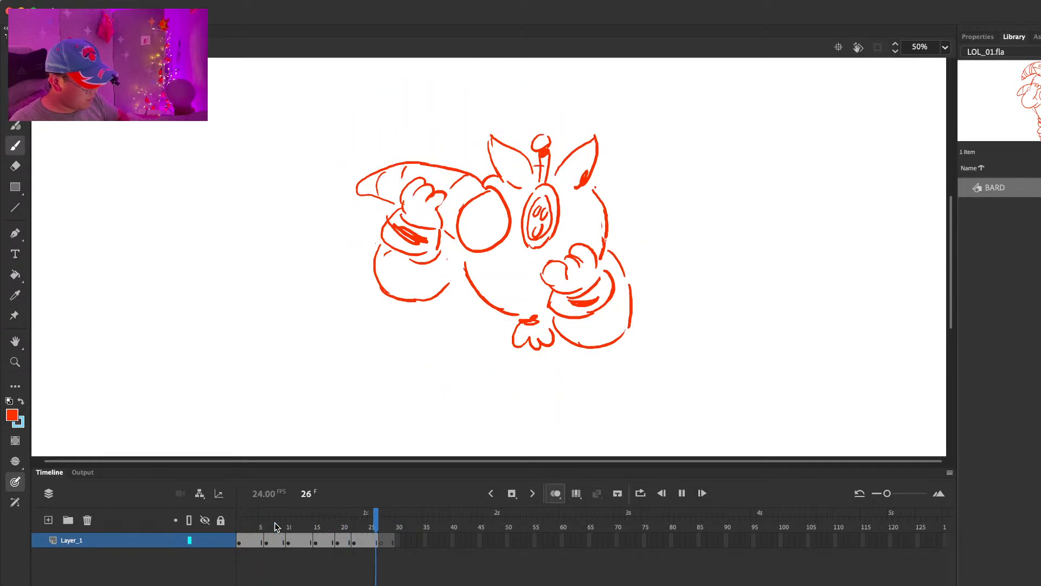
key(Return)
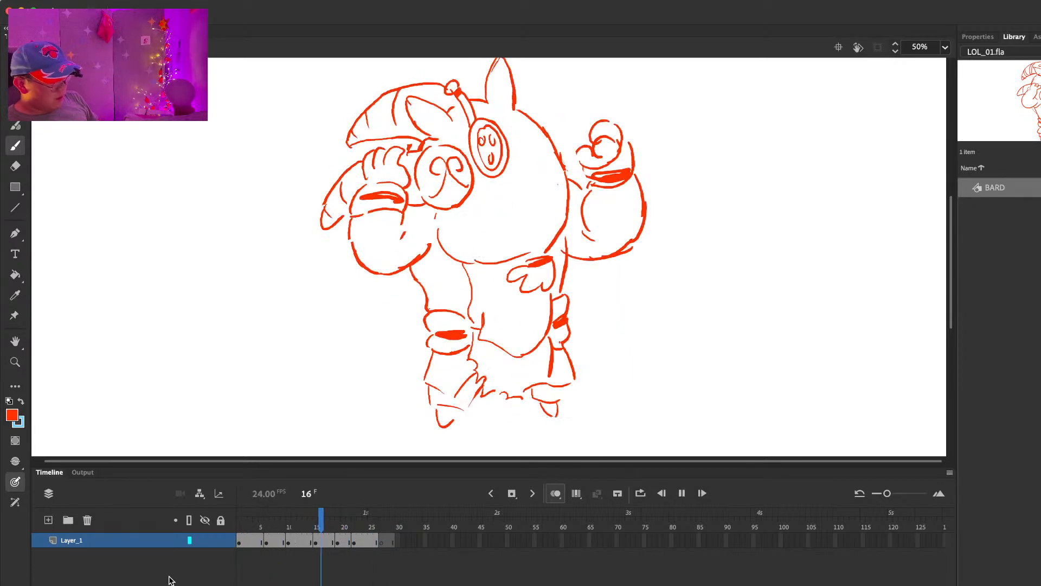
click(379, 540)
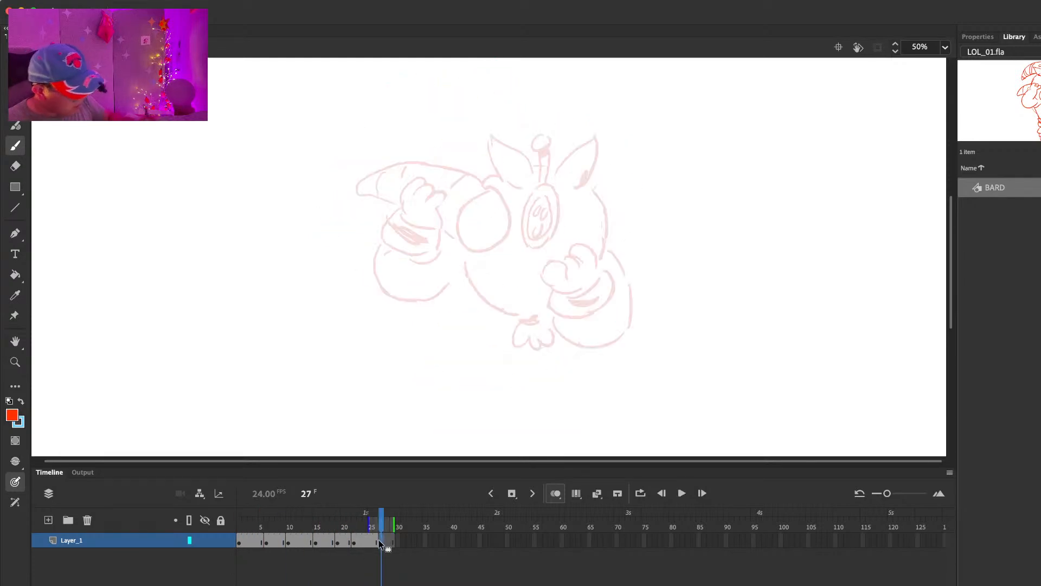
key(comma)
key(comma)
key(comma)
key(comma)
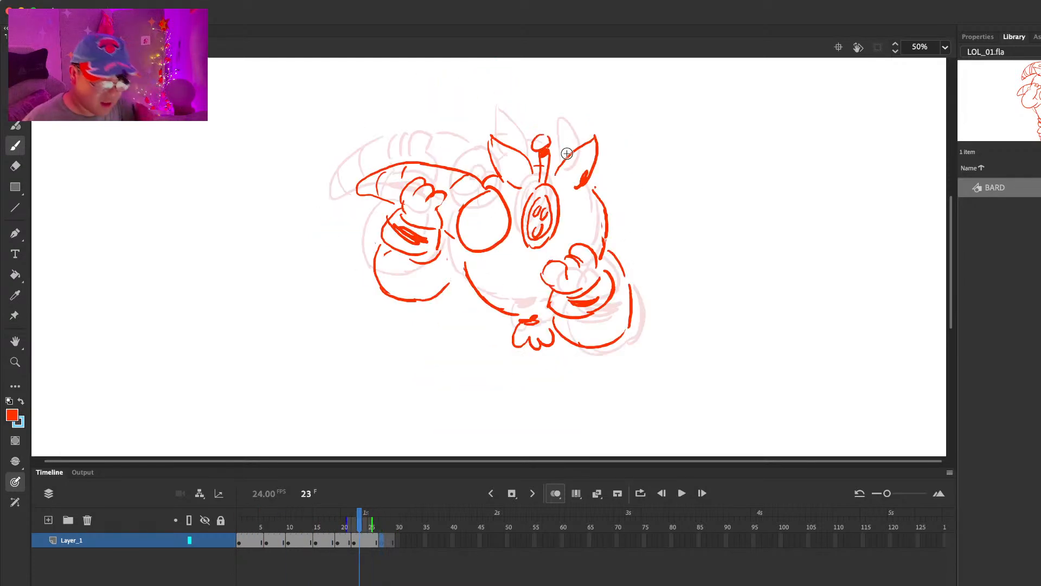
key(comma)
key(comma)
key(comma)
key(comma)
key(comma)
key(comma)
key(comma)
key(comma)
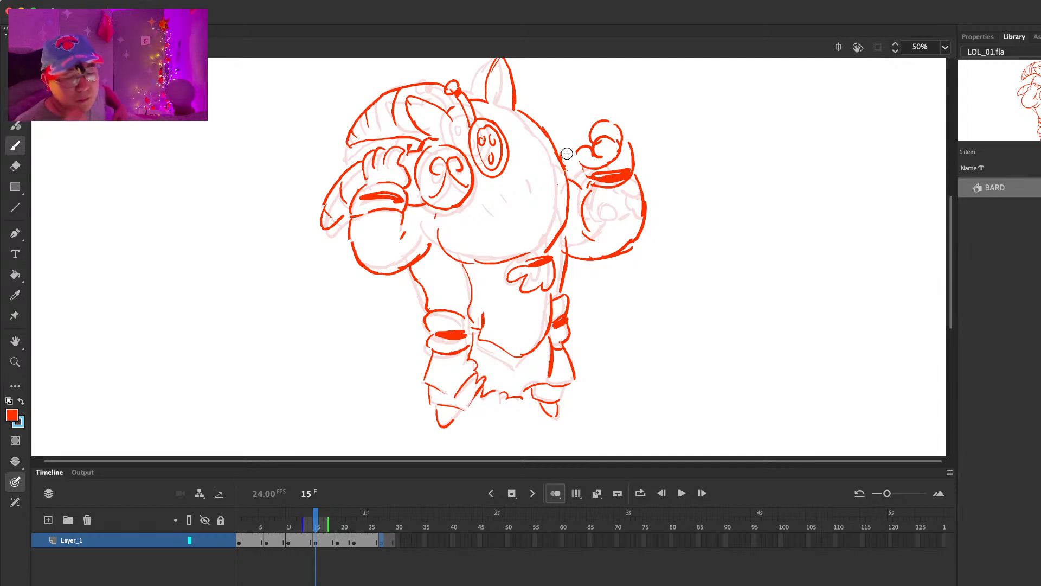
Step: Draw the torso on the frame 19 pose, with the side line below the sleeve, the chest cloth and the jagged skirt
key(period)
key(period)
key(period)
key(period)
key(period)
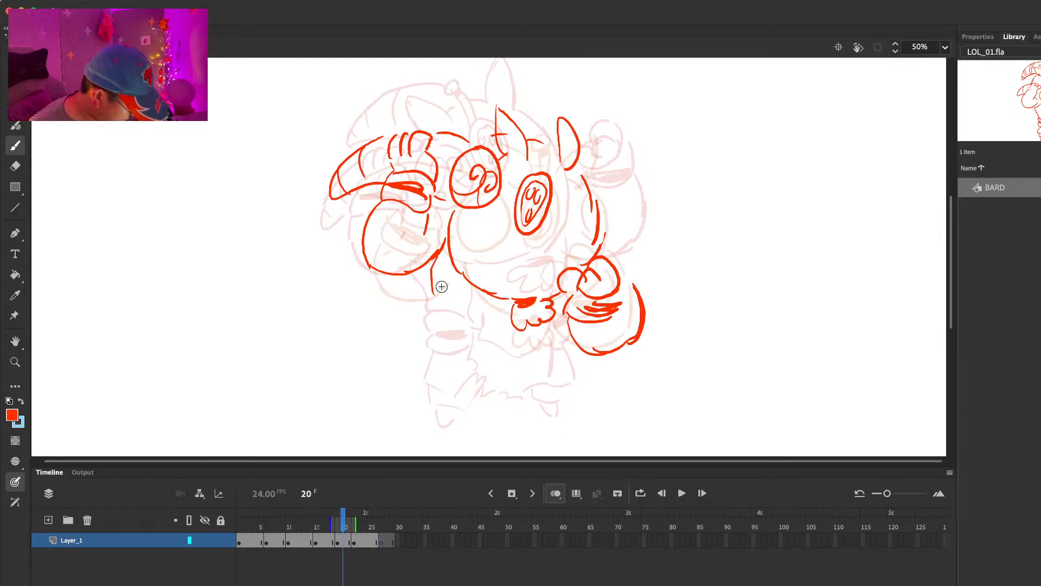
mouse_move(425, 262)
mouse_down()
mouse_move(441, 300)
mouse_move(485, 322)
mouse_up()
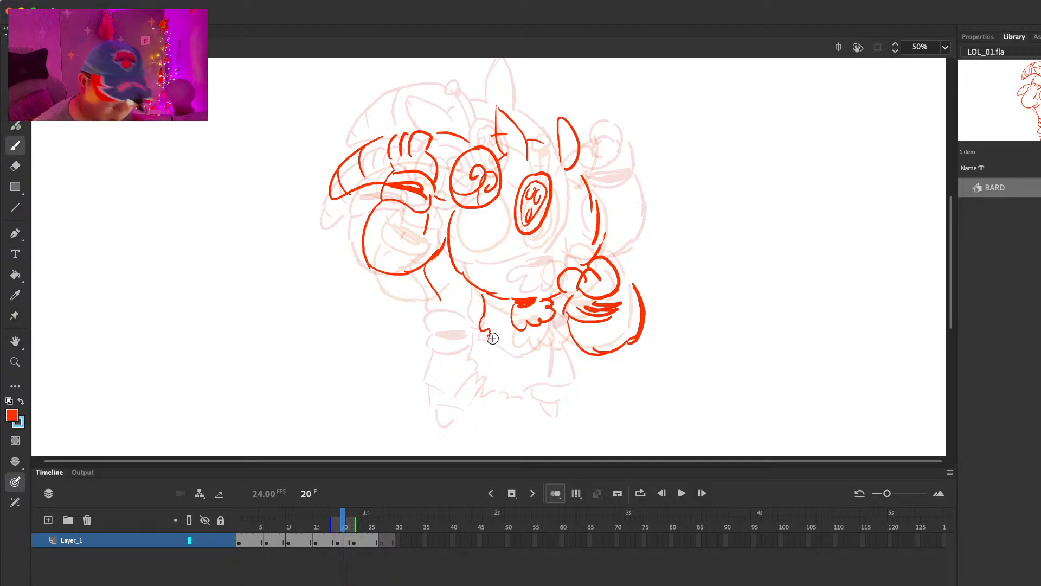
mouse_move(490, 328)
mouse_down()
mouse_move(542, 362)
mouse_move(568, 342)
mouse_up()
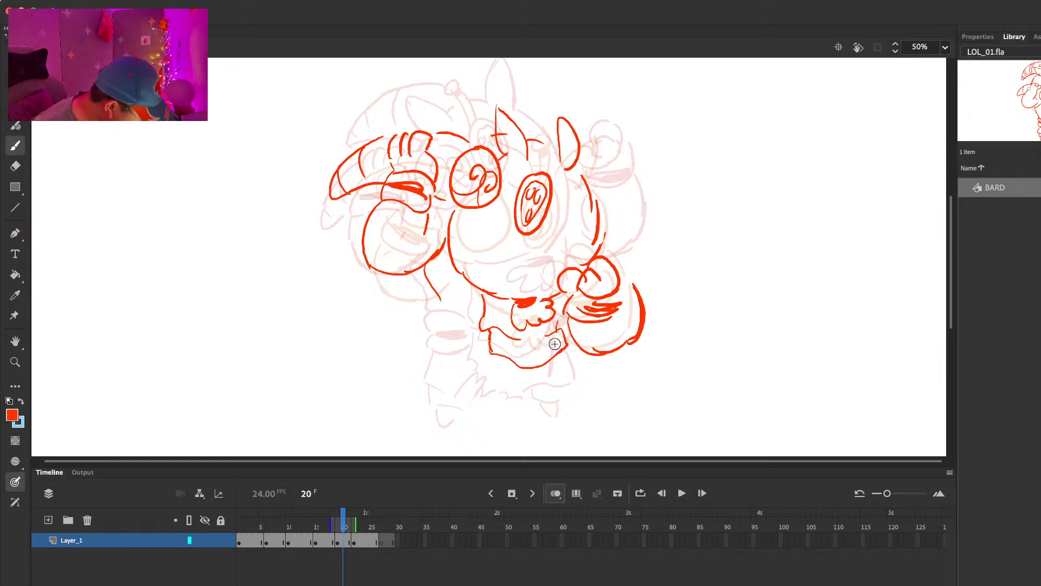
key(comma)
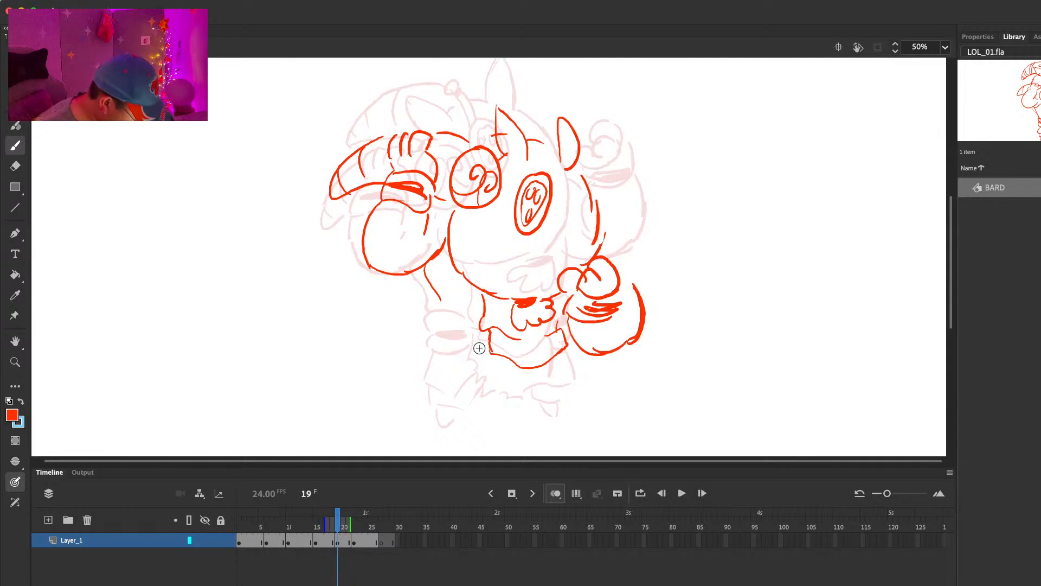
mouse_move(493, 383)
mouse_down()
mouse_move(544, 393)
mouse_move(561, 365)
mouse_up()
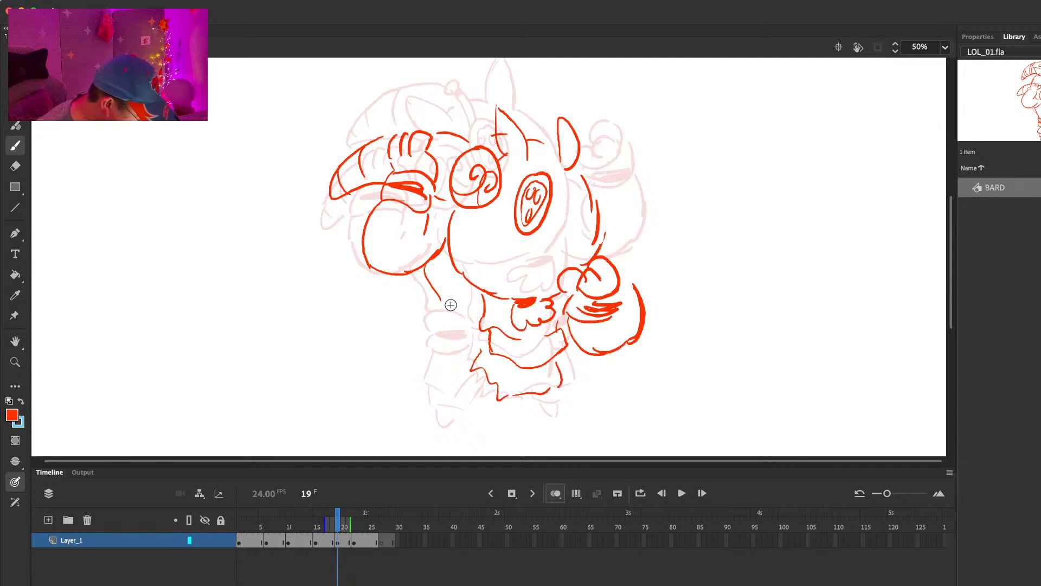
Step: Erase and redraw the torso's side line below the raised sleeve on frame 19 as a rounder curve
key(comma)
key(period)
key(e)
mouse_move(428, 272)
mouse_down()
mouse_move(442, 302)
mouse_move(415, 318)
mouse_up()
key(b)
Step: Move the whole frame 19 drawing to the right and the whole frame 22 drawing to the right and slightly down
key(super+a)
drag(599, 223, 619, 224)
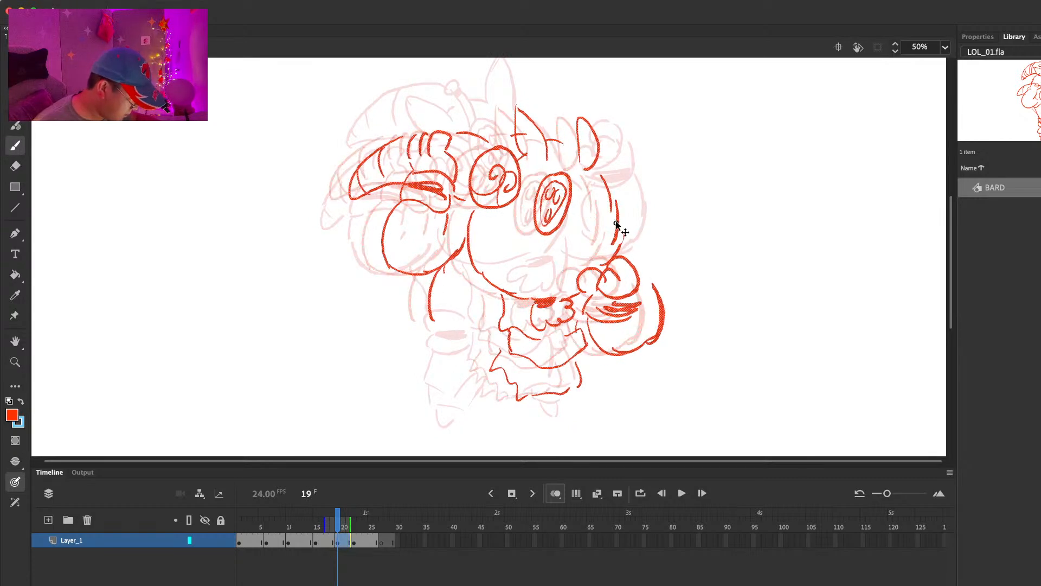
key(period)
Step: Play back the animation from about frame 10 to check the repositioned poses
key(period)
key(period)
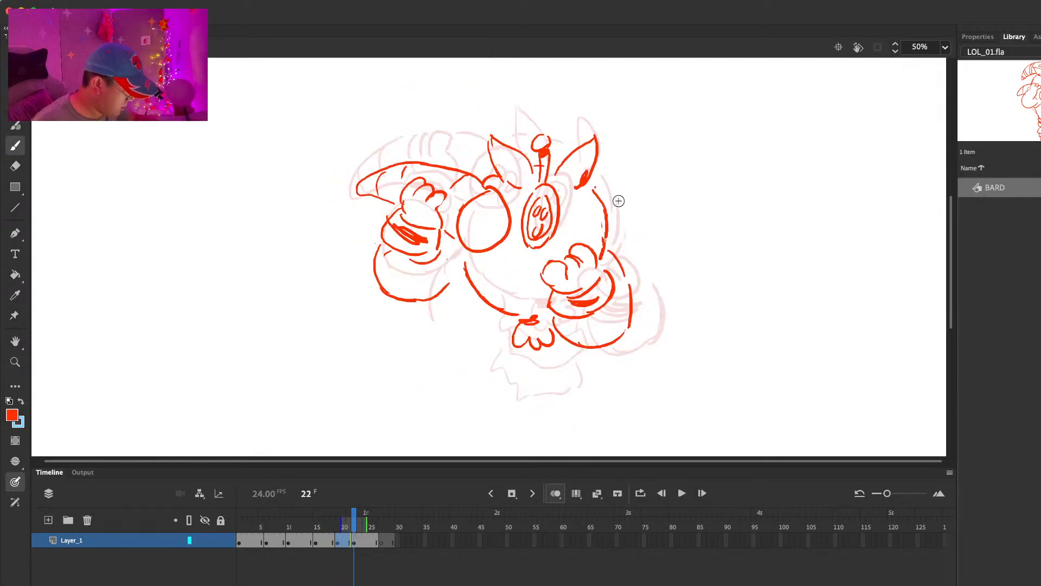
key(super+a)
drag(612, 231, 632, 239)
key(period)
key(period)
key(period)
key(period)
key(period)
key(period)
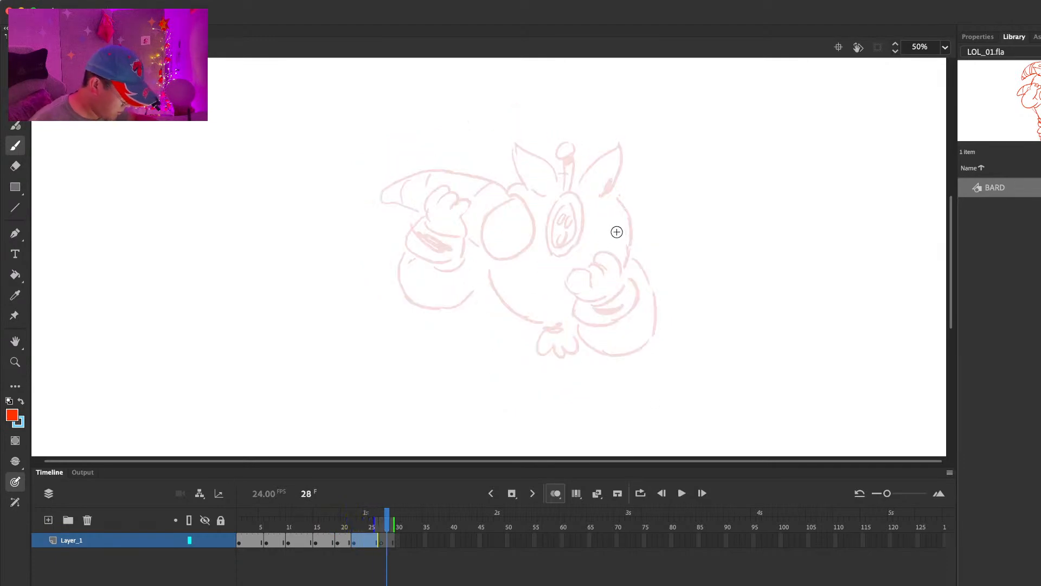
click(288, 519)
key(Return)
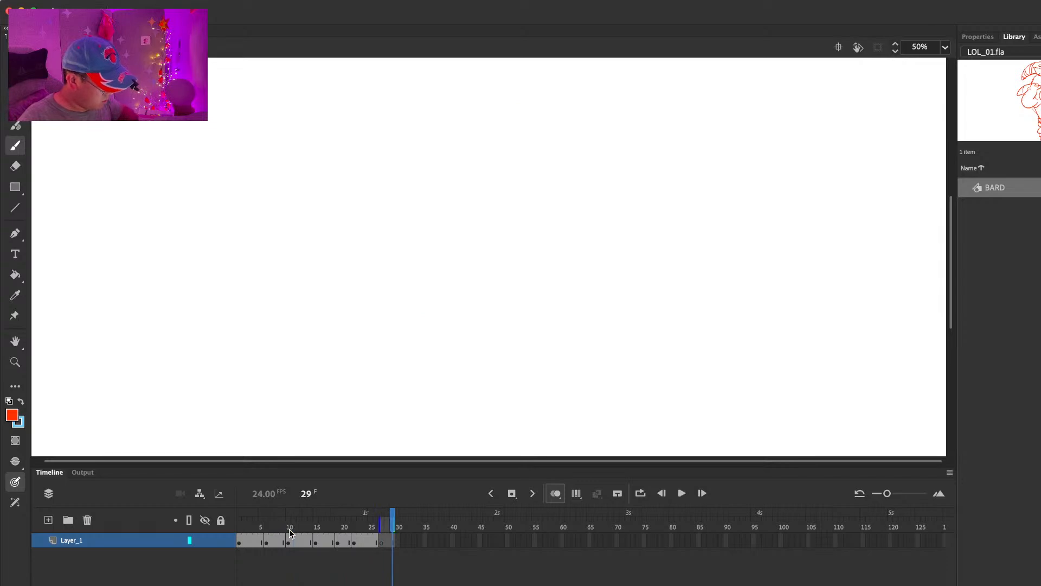
key(Return)
Step: Remove one frame from the hold starting at frame 22 and one from the hold starting at frame 19
click(348, 521)
click(370, 521)
key(shift+F5)
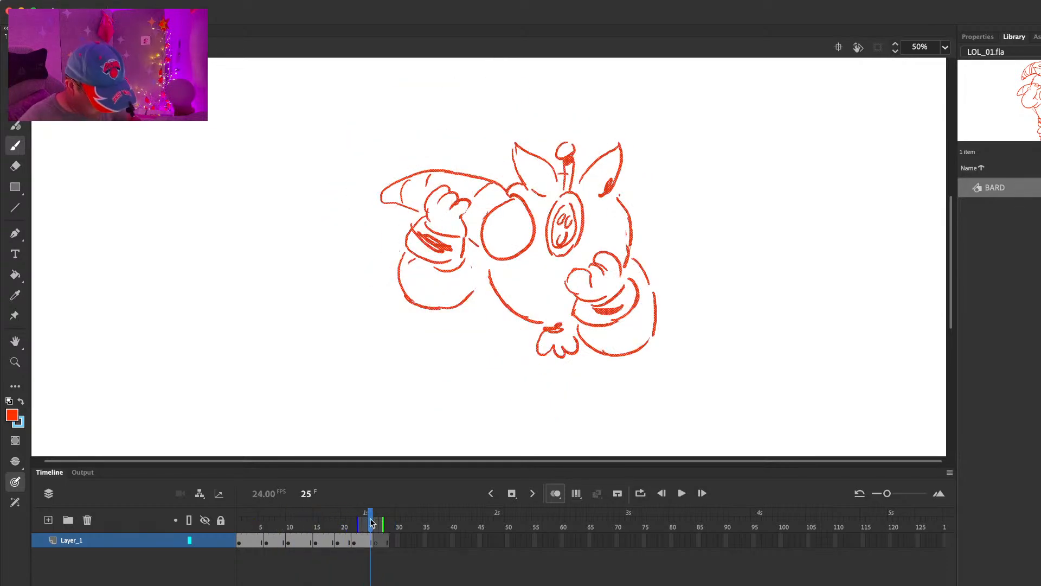
click(345, 523)
key(shift+F5)
Step: Draw the face disc and the raised hand with its banded cuff and rounded sleeve on the blank frame 25
click(370, 541)
mouse_move(562, 197)
mouse_down()
mouse_move(566, 243)
mouse_move(568, 188)
mouse_move(567, 245)
mouse_move(566, 199)
mouse_move(573, 222)
mouse_up()
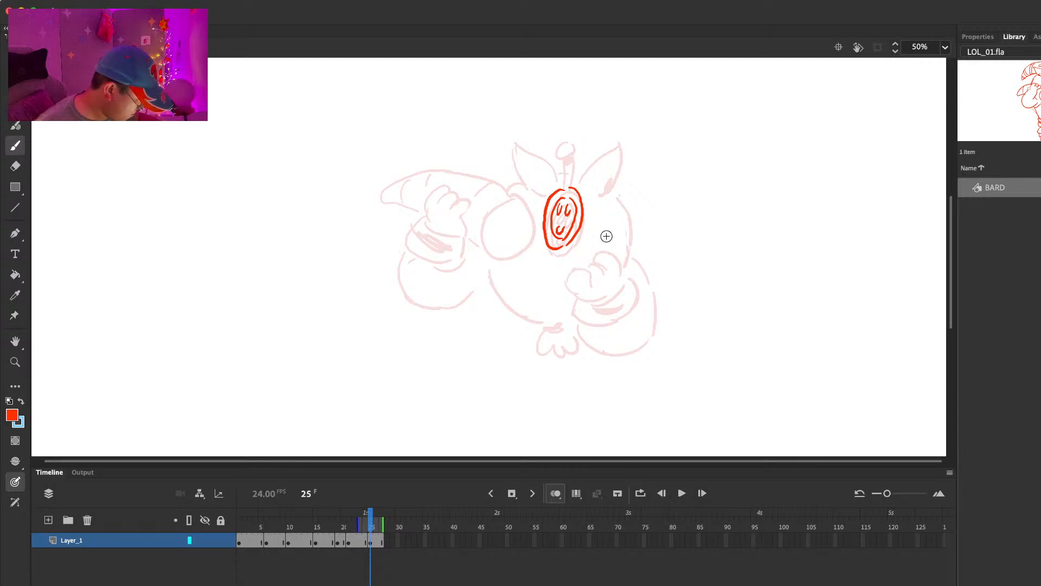
mouse_move(600, 264)
mouse_down()
mouse_move(578, 271)
mouse_move(574, 288)
mouse_move(614, 255)
mouse_move(586, 306)
mouse_move(630, 300)
mouse_move(597, 302)
mouse_move(616, 307)
mouse_move(589, 345)
mouse_move(632, 344)
mouse_up()
drag(640, 265, 655, 310)
Step: Play back the shortened animation and step through its frames to check the timing
click(293, 523)
key(Return)
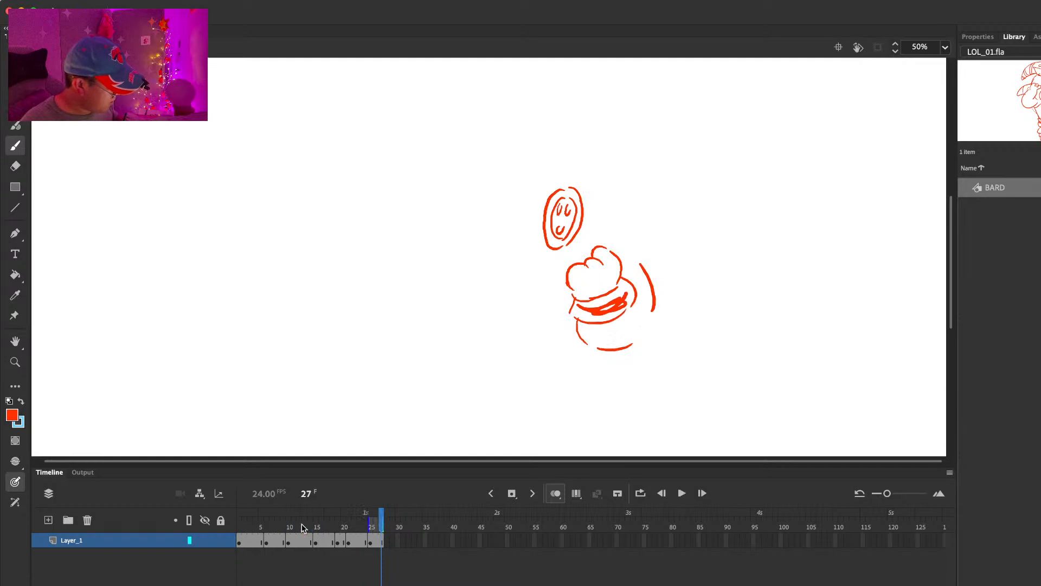
key(Return)
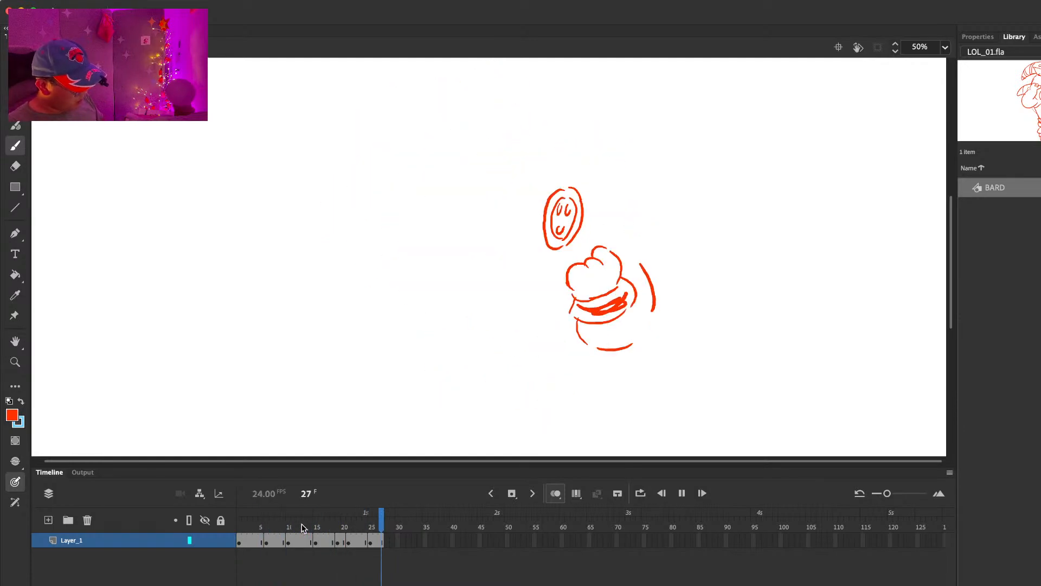
click(293, 526)
mouse_move(293, 527)
mouse_down()
mouse_move(271, 522)
mouse_move(290, 519)
mouse_up()
key(comma)
key(comma)
key(period)
key(period)
key(period)
key(period)
key(period)
key(period)
key(period)
key(period)
key(period)
key(period)
key(period)
Step: Draw the banded belt across the lower torso on frame 19, from the side line to the waist cloth
drag(434, 320, 476, 335)
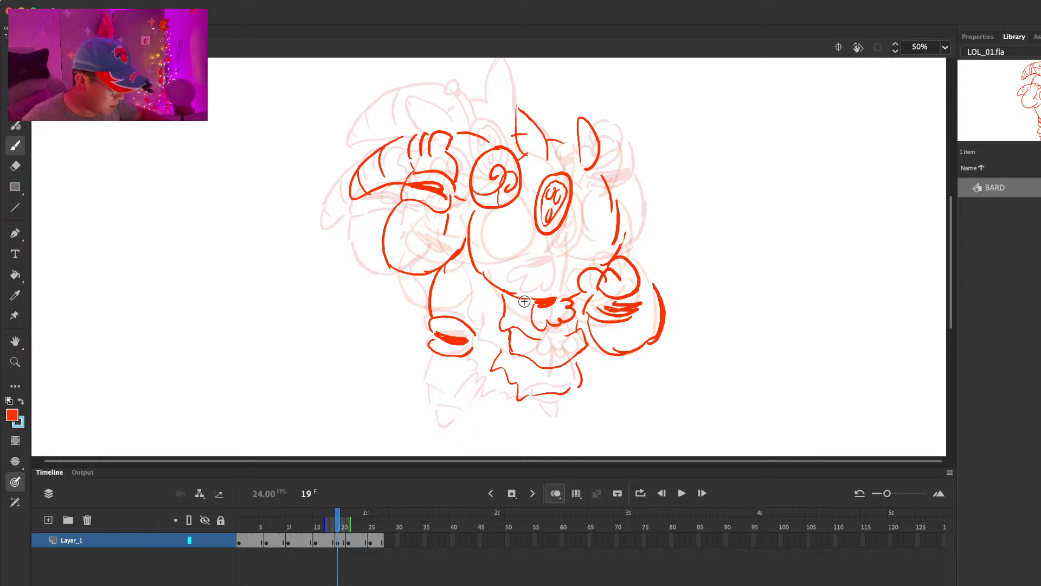
key(e)
mouse_move(436, 337)
mouse_down()
mouse_move(495, 353)
mouse_move(477, 333)
mouse_move(510, 332)
mouse_move(445, 352)
mouse_up()
key(b)
key(e)
key(b)
key(e)
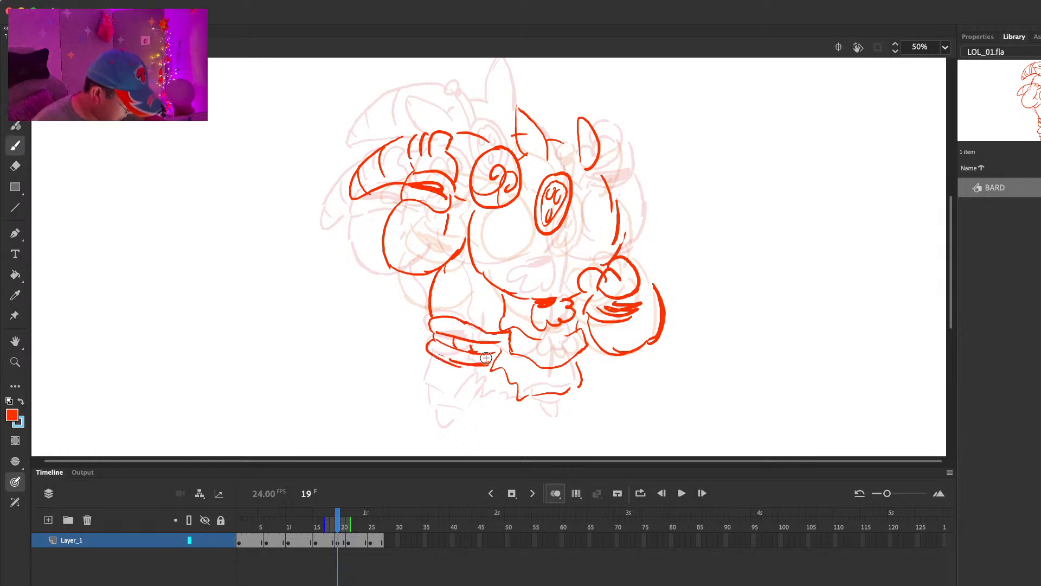
key(comma)
key(period)
key(comma)
key(period)
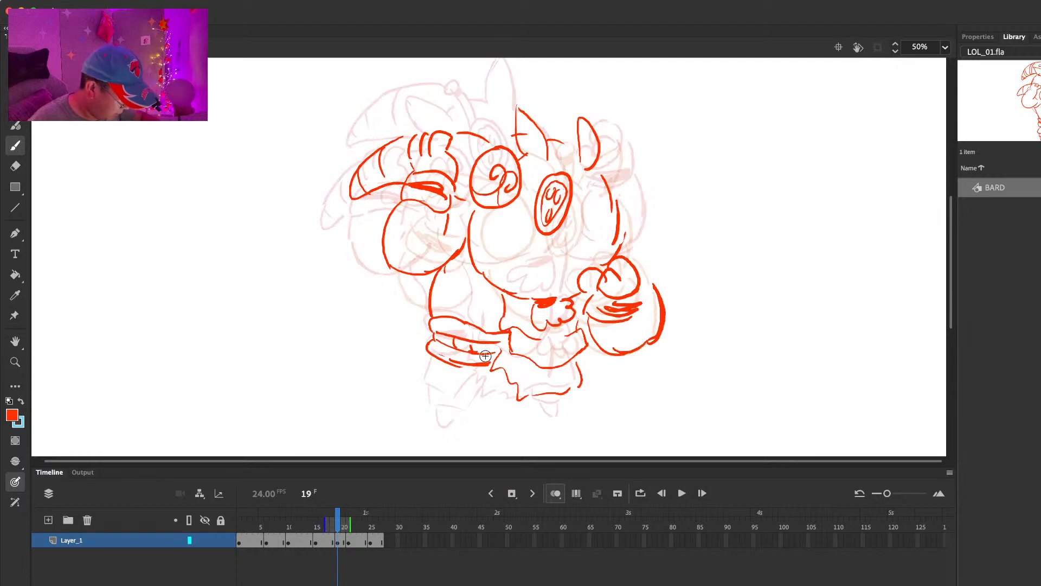
Step: Draw both short legs with pointed feet and a jagged skirt hem between them on frame 19
mouse_move(436, 356)
mouse_down()
mouse_move(422, 380)
mouse_move(448, 399)
mouse_move(470, 380)
mouse_move(436, 395)
mouse_move(435, 407)
mouse_move(465, 411)
mouse_up()
mouse_move(470, 408)
mouse_down()
mouse_move(491, 385)
mouse_move(541, 398)
mouse_move(577, 391)
mouse_move(485, 366)
mouse_move(483, 400)
mouse_move(508, 405)
mouse_move(547, 390)
mouse_move(517, 356)
mouse_move(503, 361)
mouse_move(576, 361)
mouse_move(580, 383)
mouse_move(553, 414)
mouse_up()
key(e)
key(b)
key(e)
key(b)
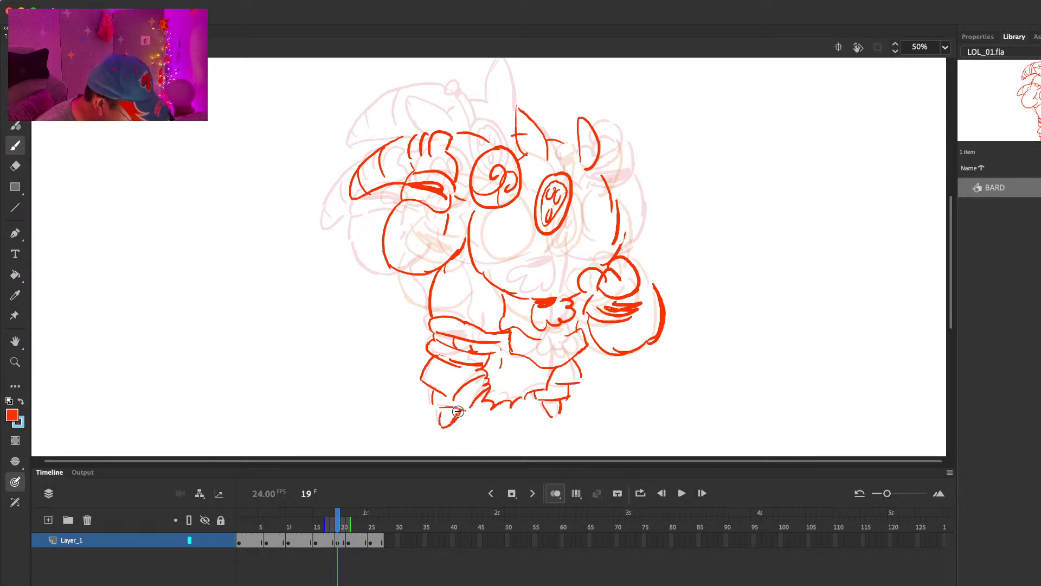
key(comma)
key(period)
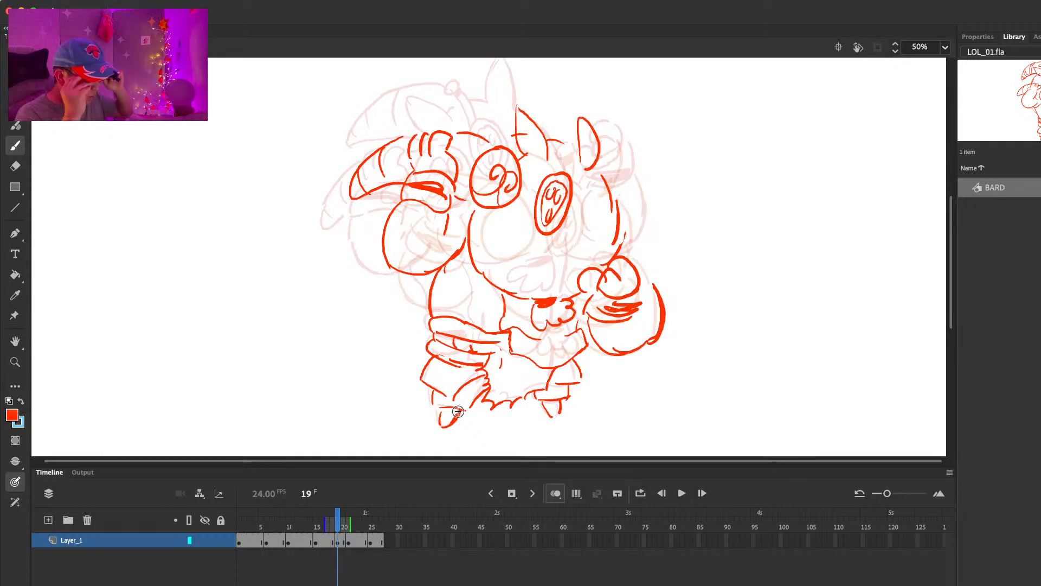
Step: Erase the back of the head on frame 19 and redraw it as a fuller curve farther out
key(e)
drag(603, 178, 615, 238)
key(b)
drag(614, 171, 627, 233)
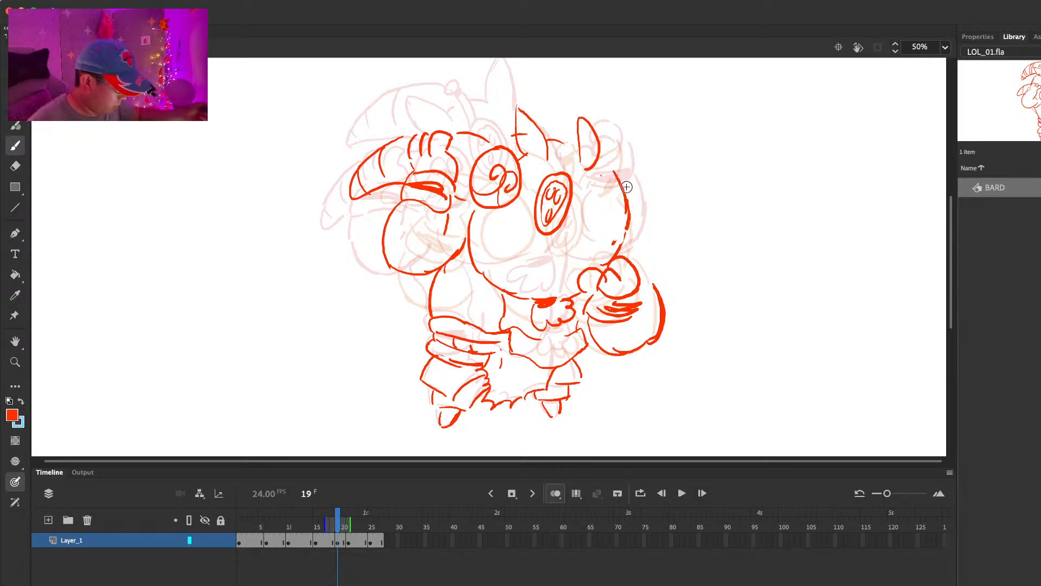
key(comma)
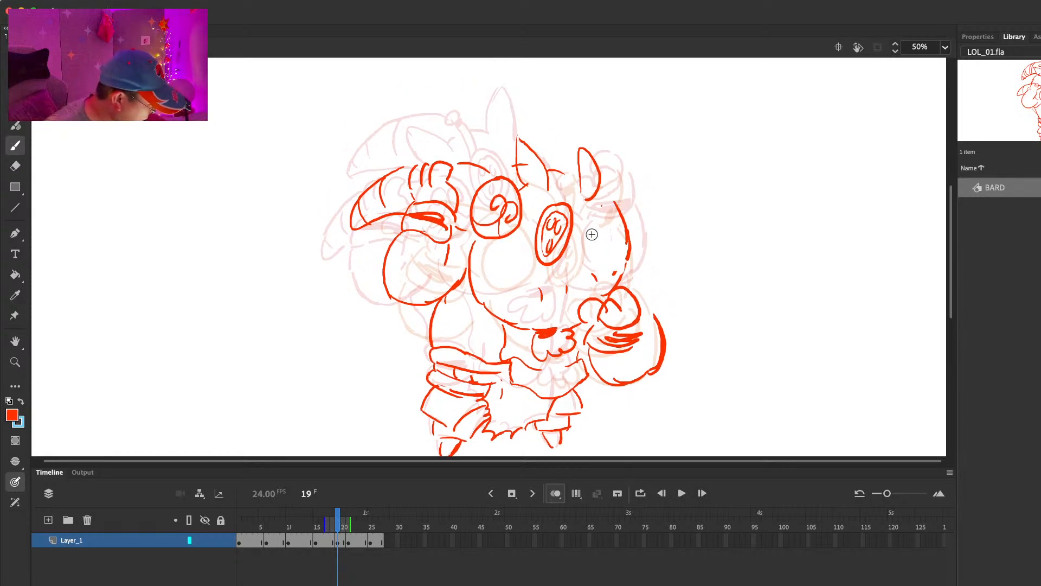
key(period)
Step: Draw the ball-tipped stalk above the face disc and the striped horn curving behind the ear on frame 19
key(e)
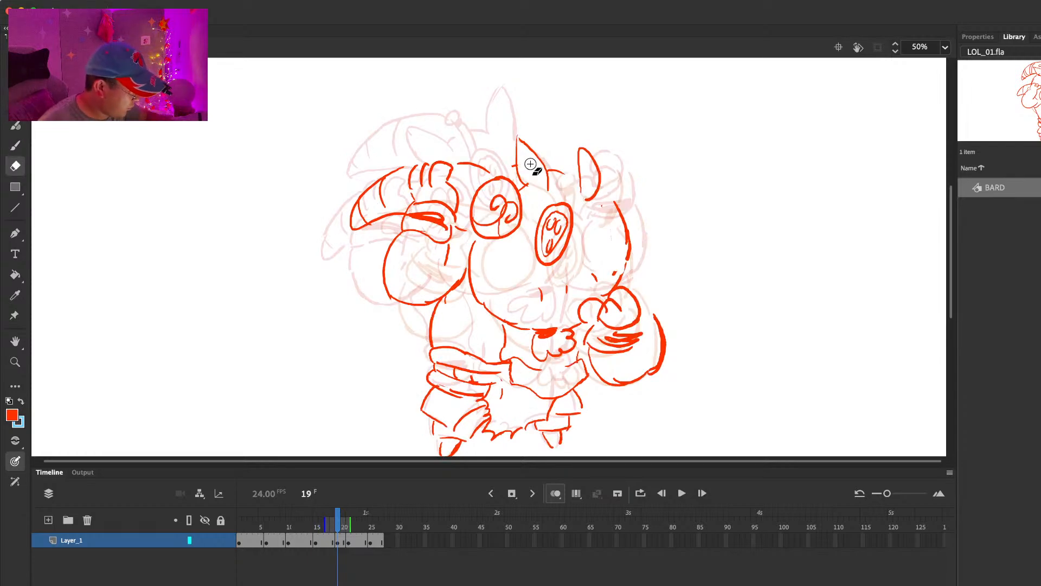
key(comma)
key(period)
mouse_move(564, 174)
mouse_down()
mouse_move(483, 119)
mouse_move(433, 127)
mouse_move(474, 159)
mouse_move(474, 143)
mouse_move(562, 169)
mouse_move(561, 181)
mouse_move(563, 172)
mouse_up()
key(b)
key(super+z)
key(e)
key(b)
drag(565, 203, 568, 156)
key(e)
key(b)
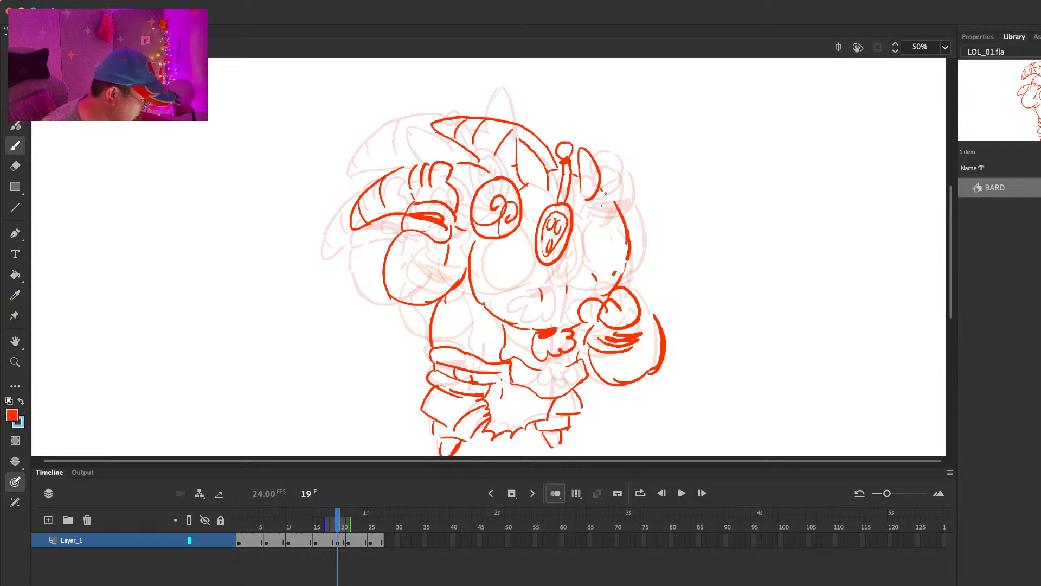
Step: Reshape the ear behind the stalk on frame 19 into a narrower point and join it to the back of the head
key(e)
key(b)
mouse_move(582, 194)
mouse_down()
mouse_move(581, 178)
mouse_move(578, 190)
mouse_up()
key(e)
mouse_move(595, 206)
mouse_down()
mouse_move(607, 191)
mouse_move(590, 156)
mouse_move(579, 163)
mouse_move(595, 162)
mouse_move(599, 174)
mouse_move(582, 143)
mouse_move(593, 154)
mouse_move(581, 168)
mouse_up()
key(b)
key(e)
key(b)
key(e)
key(b)
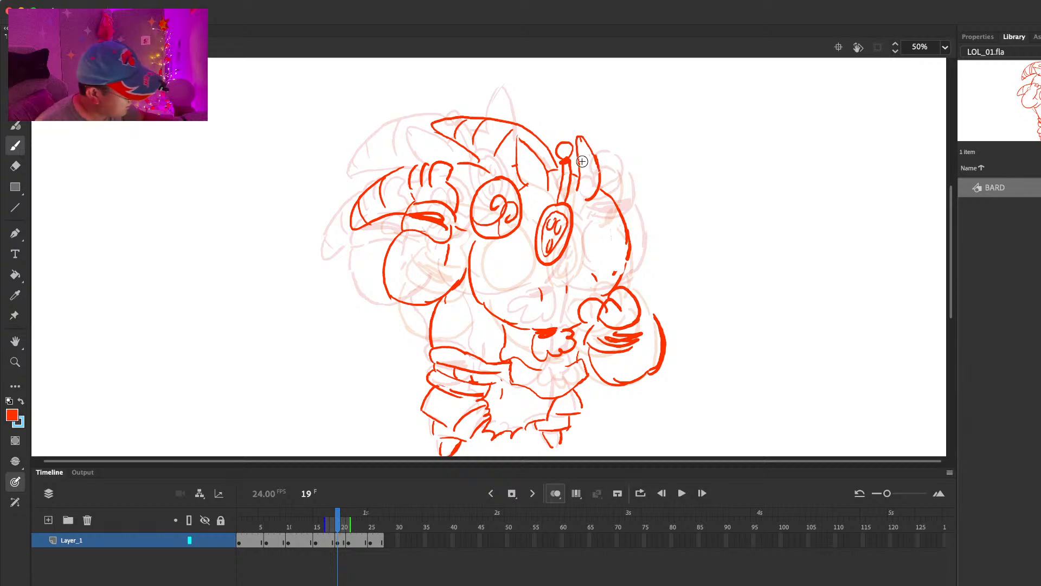
Step: Erase and redraw the inner edge of the ear in front of the stalk on frame 19
key(e)
mouse_move(517, 132)
mouse_down()
mouse_move(541, 158)
mouse_move(546, 182)
mouse_move(516, 168)
mouse_move(529, 190)
mouse_up()
key(b)
key(e)
key(b)
key(comma)
key(period)
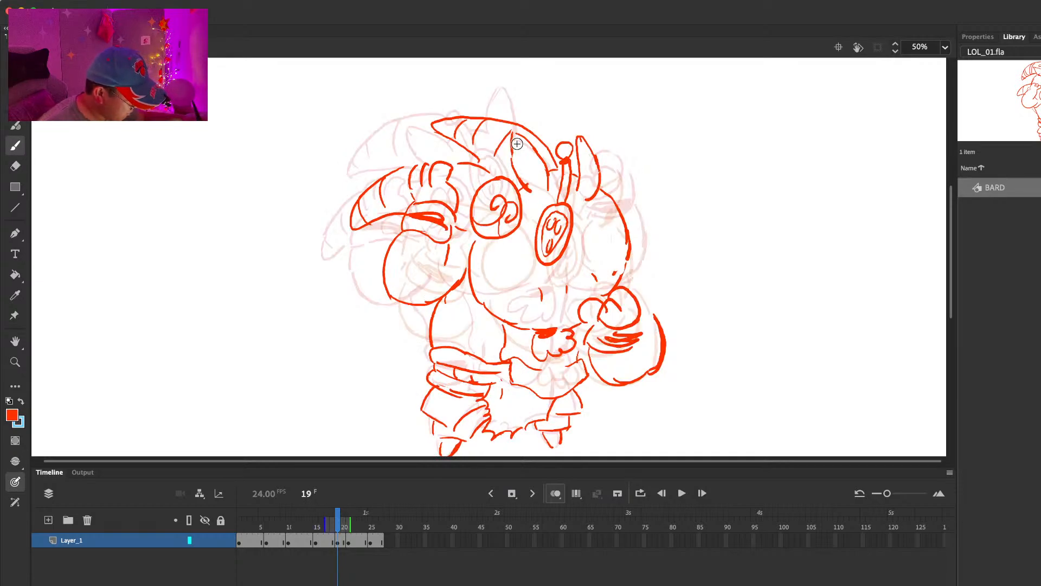
Step: Tidy the lines at the front ear's base and extend the horn's lower edge to the snout on frame 19
key(e)
mouse_move(554, 170)
mouse_down()
mouse_move(561, 175)
mouse_move(545, 171)
mouse_up()
key(b)
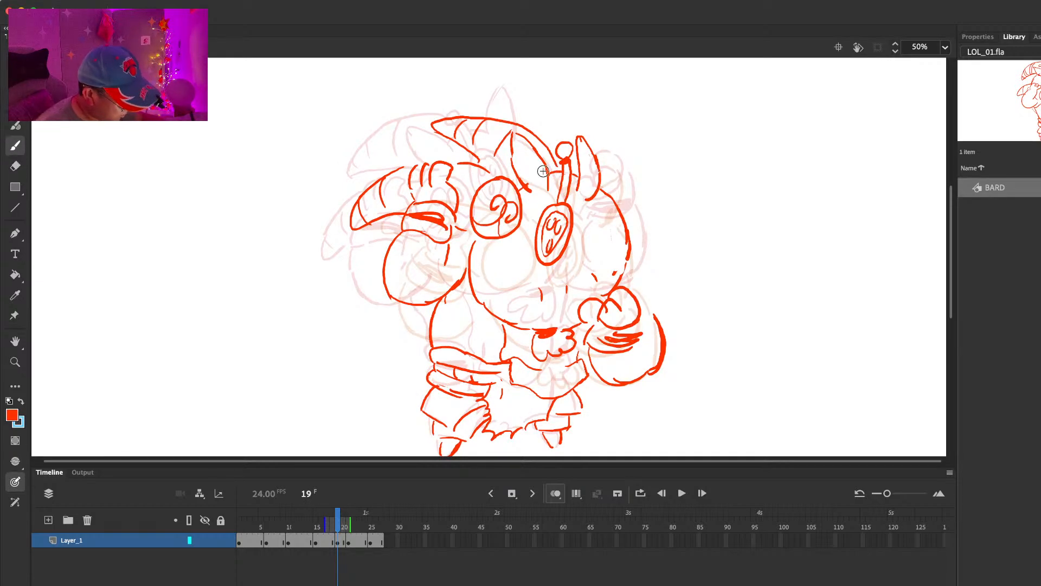
key(comma)
key(period)
key(e)
key(b)
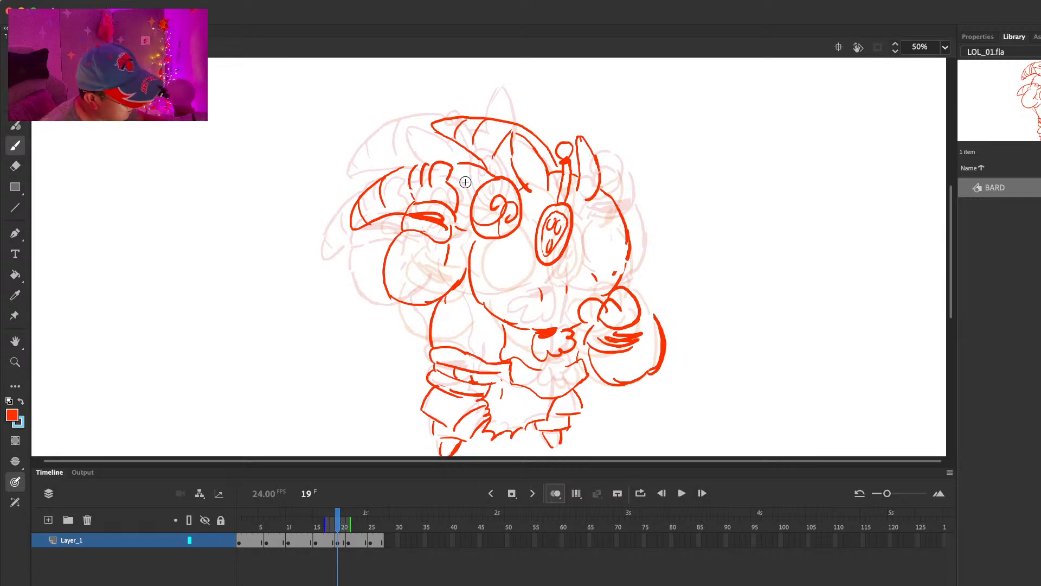
Step: Redraw the rounded fingertips of the hand gripping the curved horn on frame 19 and clean up overlapping lines
mouse_move(404, 169)
mouse_down()
mouse_move(465, 163)
mouse_move(437, 165)
mouse_move(453, 174)
mouse_move(449, 183)
mouse_move(451, 165)
mouse_move(452, 187)
mouse_move(433, 180)
mouse_move(437, 158)
mouse_move(416, 170)
mouse_move(427, 160)
mouse_up()
key(e)
key(b)
key(comma)
key(period)
key(e)
key(b)
key(e)
key(b)
key(e)
key(b)
key(e)
key(b)
Step: Redraw the fingers of the raised free hand on frame 15 so that one points upward, and compare neighbouring frames
key(comma)
key(period)
key(period)
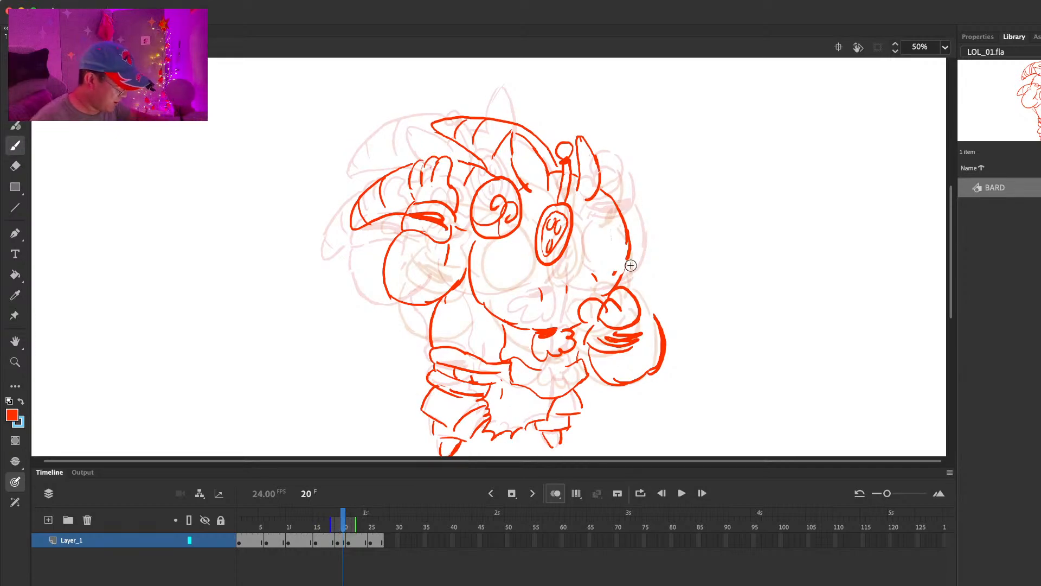
key(e)
key(comma)
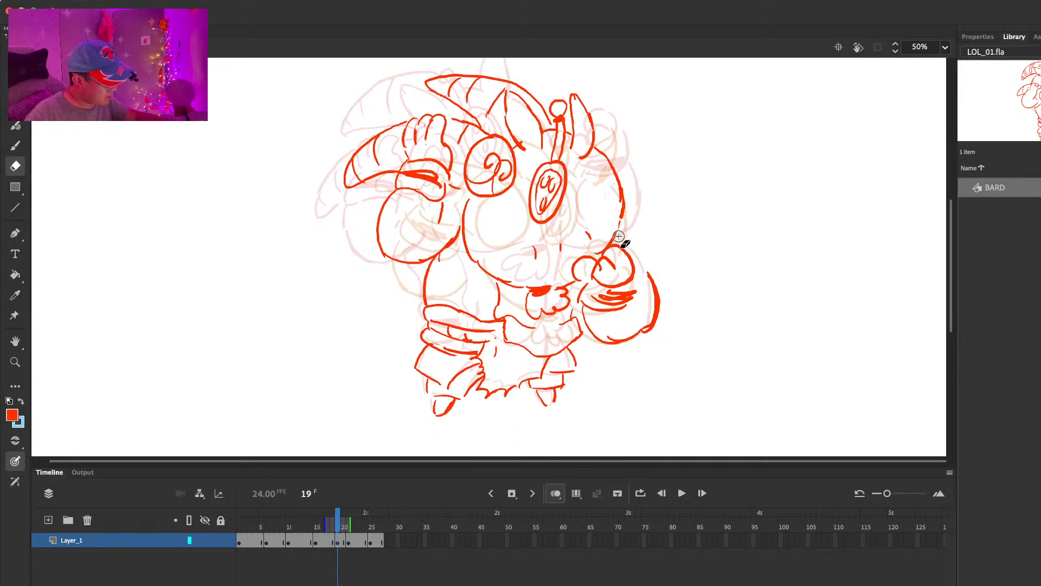
key(comma)
key(comma)
key(comma)
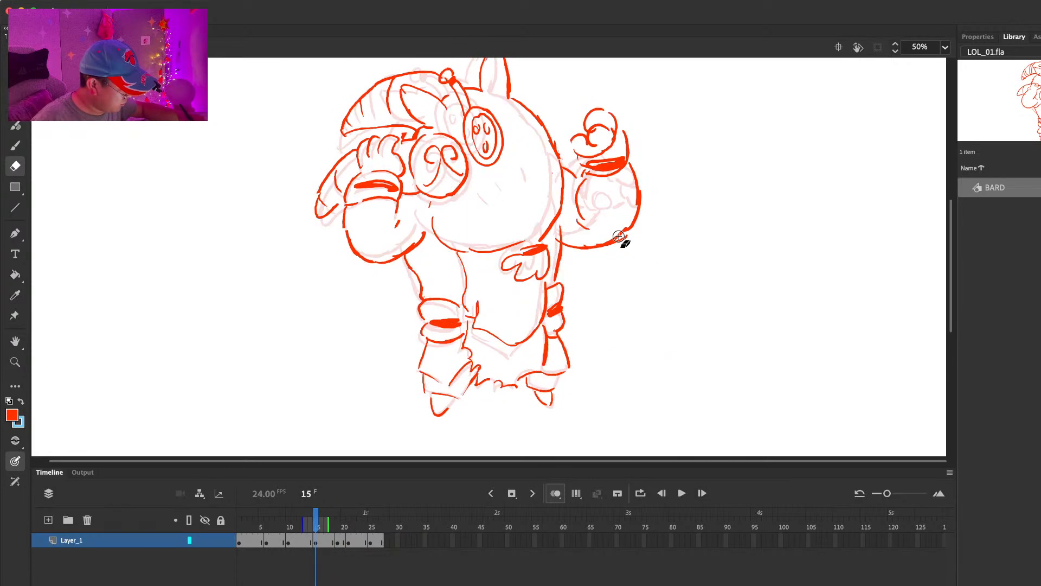
mouse_move(590, 128)
mouse_down()
mouse_move(576, 150)
mouse_move(563, 140)
mouse_move(593, 126)
mouse_up()
key(b)
key(comma)
key(comma)
key(period)
key(period)
key(period)
key(period)
key(period)
Step: Erase and redraw the rounded fingers of the free hand's fist below the head on frame 19
key(e)
key(b)
mouse_move(583, 261)
mouse_down()
mouse_move(606, 255)
mouse_move(596, 273)
mouse_move(612, 284)
mouse_move(592, 283)
mouse_move(606, 277)
mouse_move(589, 258)
mouse_move(617, 247)
mouse_up()
key(e)
key(b)
key(e)
key(b)
key(e)
key(b)
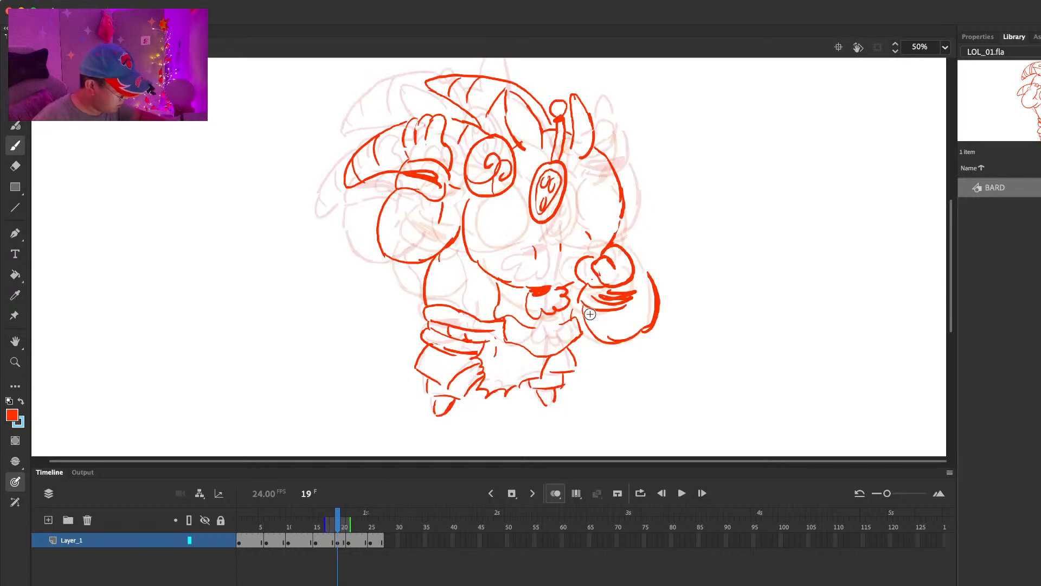
Step: Clean up the sleeve lines beside the fist and redraw the cuff's edge on frame 19
key(e)
mouse_move(636, 295)
mouse_down()
mouse_move(597, 297)
mouse_move(635, 289)
mouse_up()
key(b)
drag(638, 274, 642, 299)
key(e)
mouse_move(649, 273)
mouse_down()
mouse_move(659, 308)
mouse_move(589, 327)
mouse_move(661, 319)
mouse_move(578, 317)
mouse_move(642, 283)
mouse_up()
key(b)
Step: Tidy the free arm's outline on the frame 21 drawing and redraw the sleeve's lower edge
key(period)
key(period)
key(period)
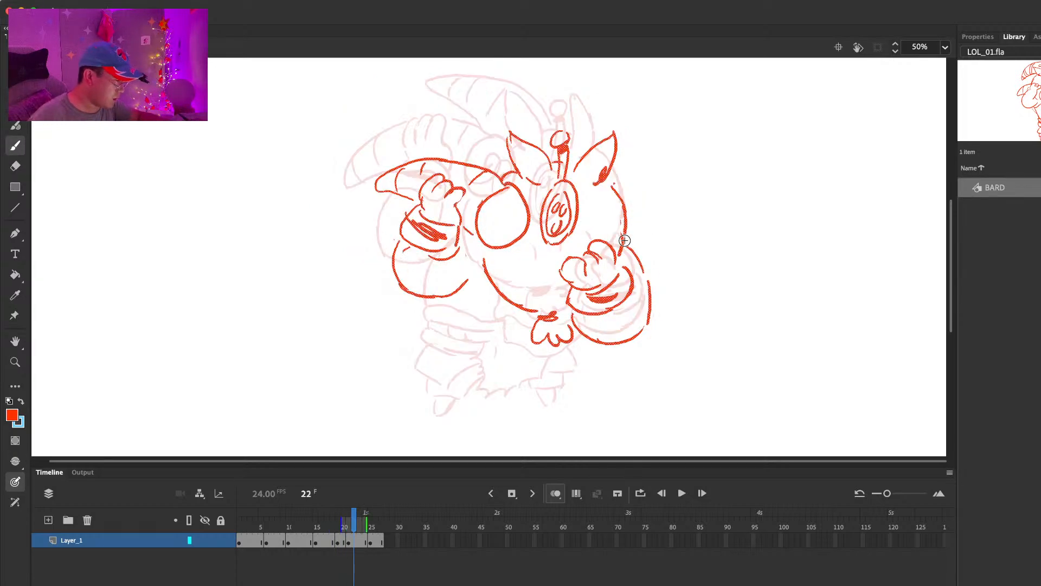
drag(640, 295, 640, 297)
key(e)
drag(572, 313, 578, 327)
key(b)
drag(576, 314, 615, 342)
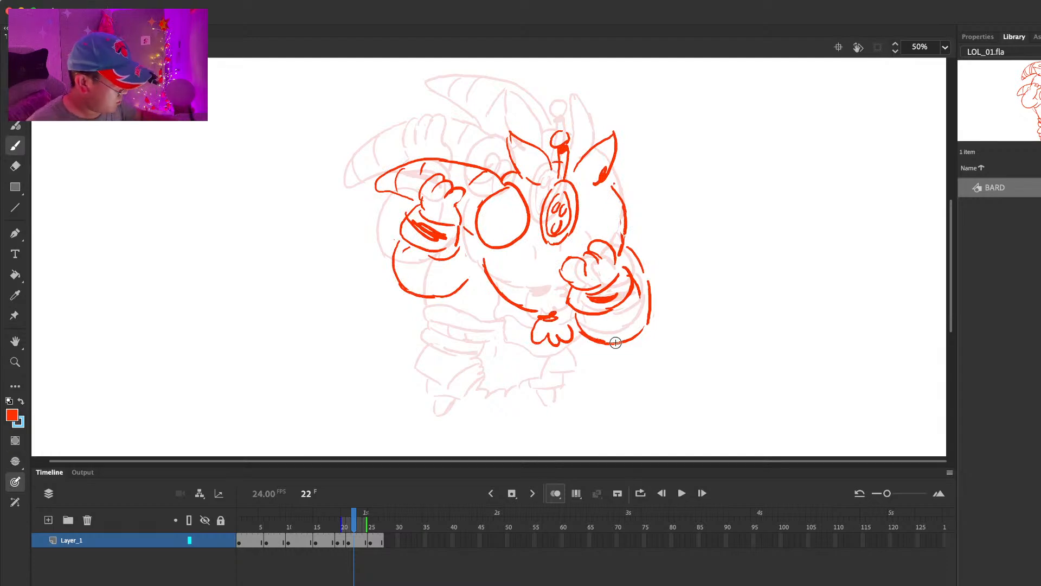
Step: Draw two spiral curls inside the large round shape at the horn's end on frame 21 and compare adjacent frames
mouse_move(484, 231)
mouse_down()
mouse_move(494, 219)
mouse_move(510, 225)
mouse_up()
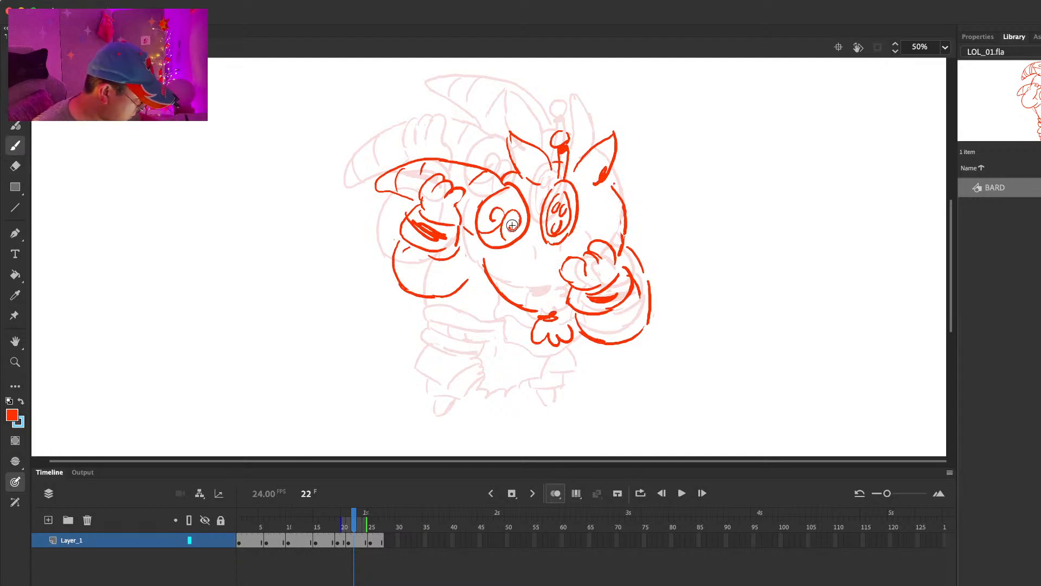
key(comma)
key(comma)
key(period)
key(comma)
key(comma)
key(comma)
key(period)
key(period)
key(period)
key(period)
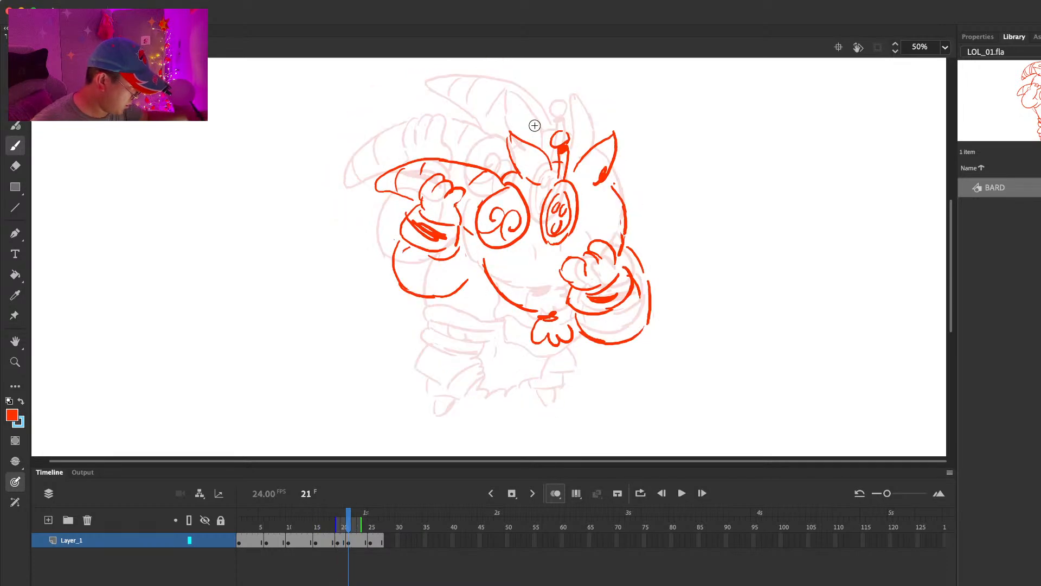
Step: Select the ears, stalk and oval mask on the frame 21 drawing, then shift and tilt them toward the back of the head
key(l)
mouse_move(620, 112)
mouse_down()
mouse_move(521, 102)
mouse_move(504, 157)
mouse_up()
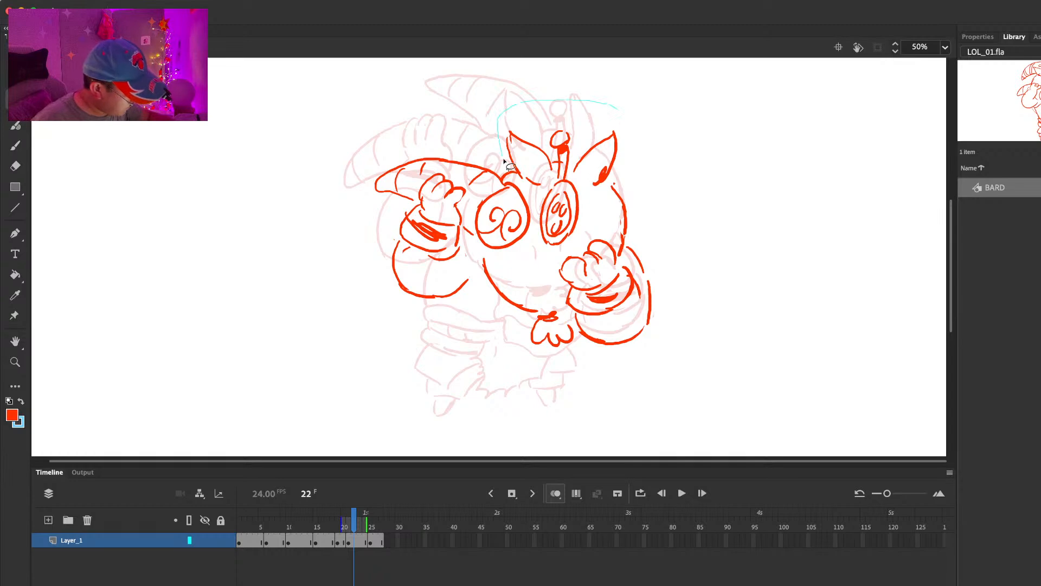
mouse_move(534, 193)
mouse_down()
mouse_move(646, 158)
mouse_move(630, 114)
mouse_move(633, 144)
mouse_up()
key(q)
mouse_move(581, 214)
mouse_down()
mouse_move(585, 202)
mouse_move(622, 249)
mouse_up()
click(649, 193)
Step: Clean up and redraw the back-of-head outline between the rear ear and the arm on the frame 21 drawing
key(e)
key(b)
key(e)
key(b)
drag(623, 195, 626, 244)
Step: Erase the chin line and beard tuft on the frame 21 drawing and redraw them farther toward the horn-holding arm
key(e)
drag(548, 317, 537, 340)
key(l)
mouse_move(511, 270)
mouse_down()
mouse_move(579, 335)
mouse_move(521, 266)
mouse_up()
key(Delete)
key(b)
mouse_move(470, 237)
mouse_down()
mouse_move(472, 271)
mouse_move(504, 298)
mouse_move(565, 292)
mouse_up()
mouse_move(508, 317)
mouse_down()
mouse_move(530, 328)
mouse_move(524, 305)
mouse_up()
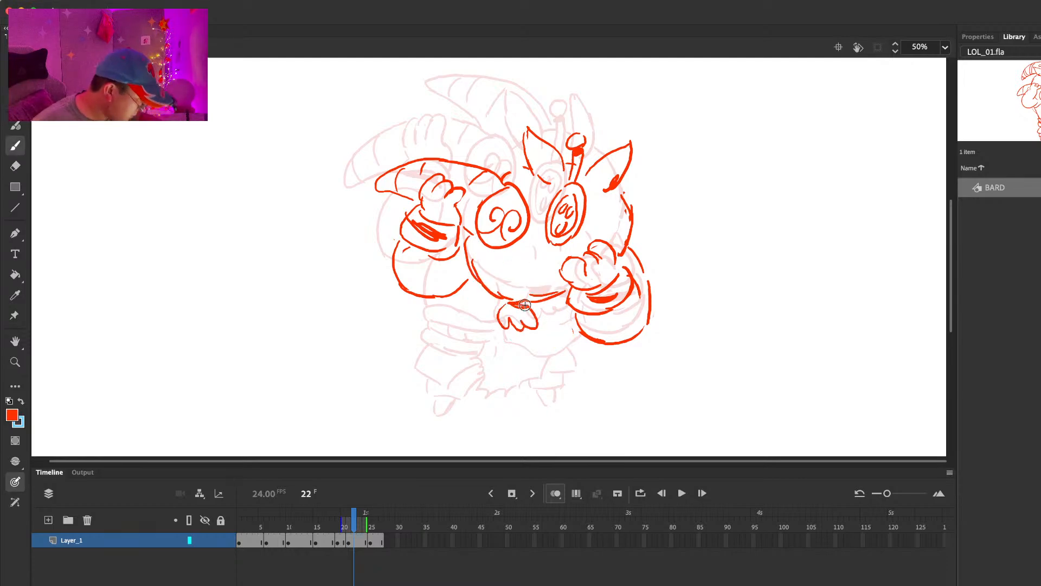
Step: Nudge the entire frame 21 drawing slightly to the right
key(comma)
key(period)
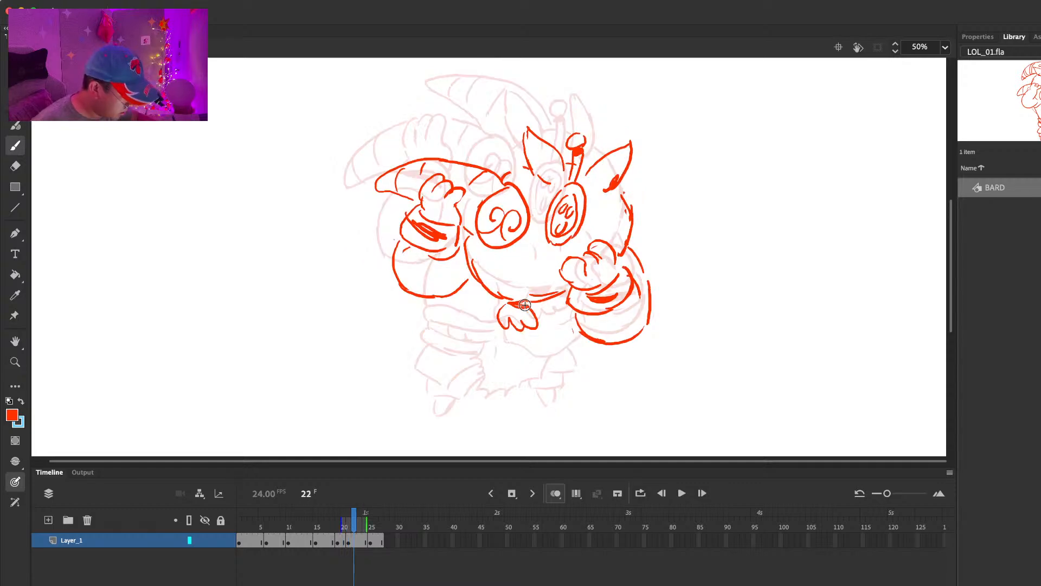
key(super+a)
key(shift+Right)
key(shift+Right)
key(shift+Right)
key(Escape)
Step: Sketch the torso's side and the waist bands below the horn-holding arm on frame 21, then play back the animation
mouse_move(423, 321)
mouse_down()
mouse_move(502, 328)
mouse_move(436, 324)
mouse_up()
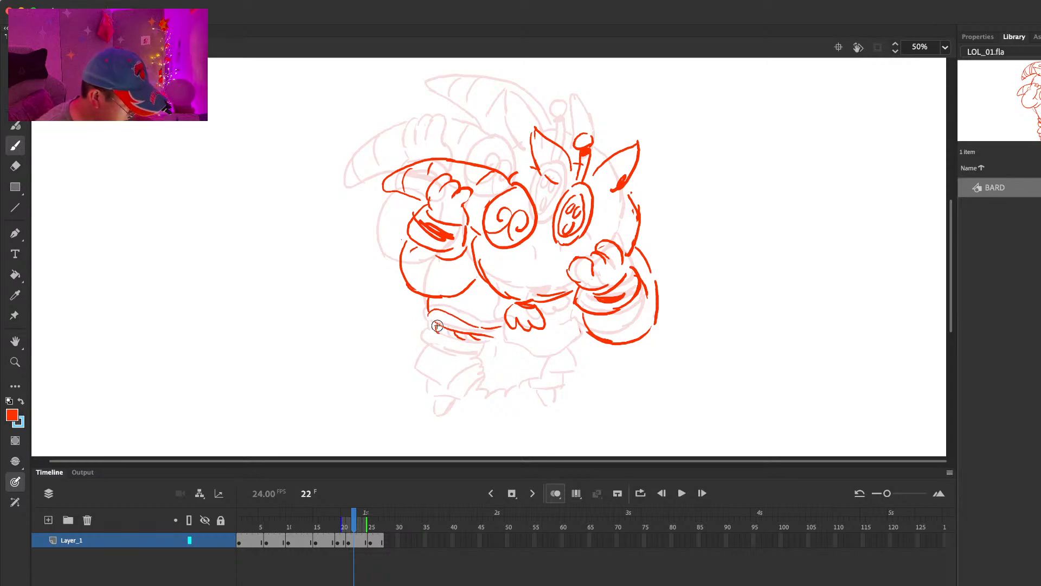
key(Return)
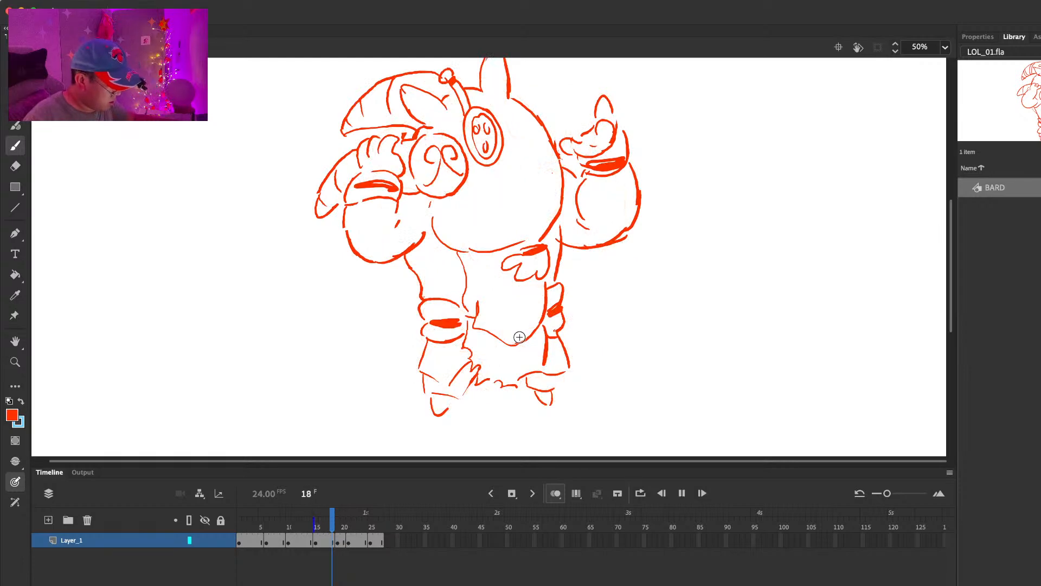
click(360, 541)
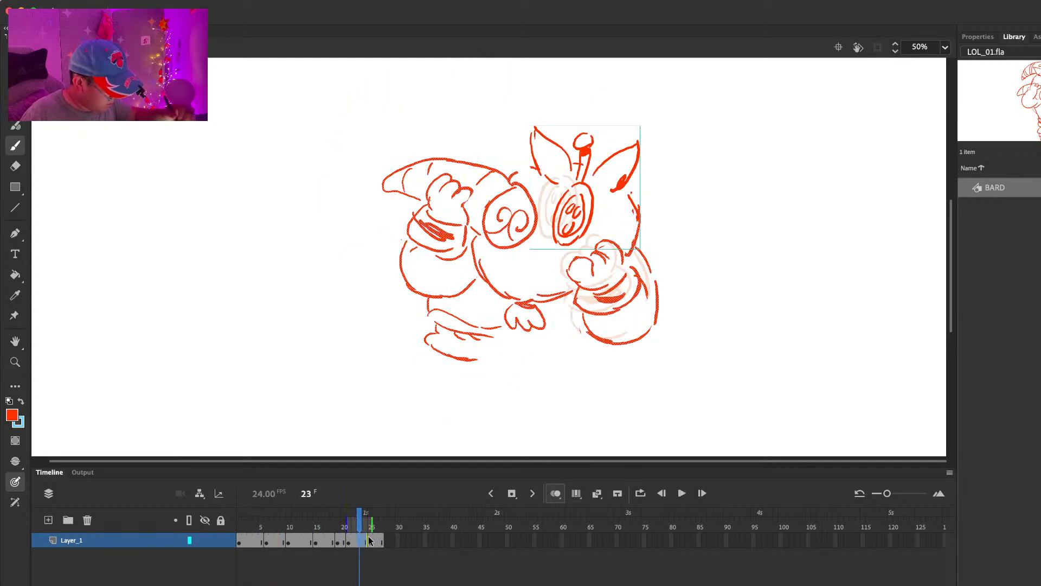
key(comma)
key(comma)
key(comma)
key(period)
Step: Draw the chest edge, the curved cloth flap and the ragged tunic hem on frame 21
mouse_move(500, 299)
mouse_down()
mouse_move(523, 362)
mouse_move(592, 356)
mouse_up()
drag(535, 334, 570, 342)
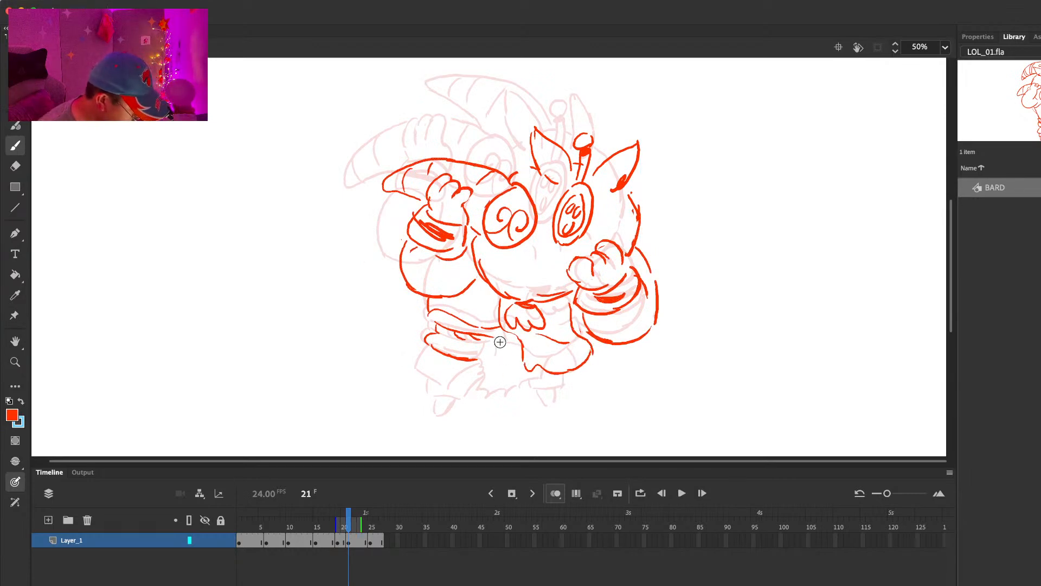
drag(529, 395, 545, 374)
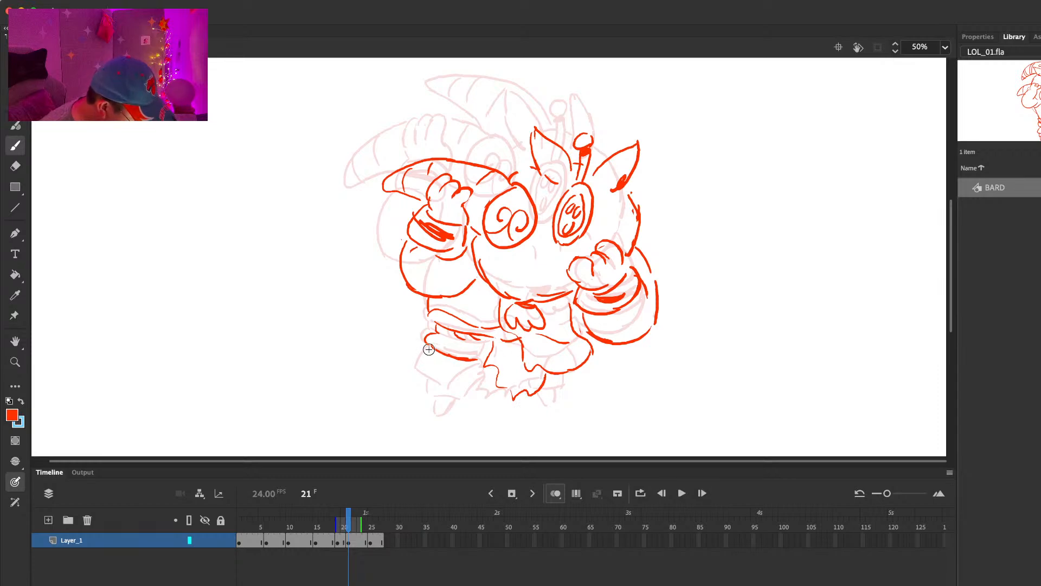
Step: Draw both legs with their trouser cuffs and pointed feet on frame 21
drag(444, 385, 490, 367)
mouse_move(431, 396)
mouse_down()
mouse_move(494, 383)
mouse_move(447, 411)
mouse_up()
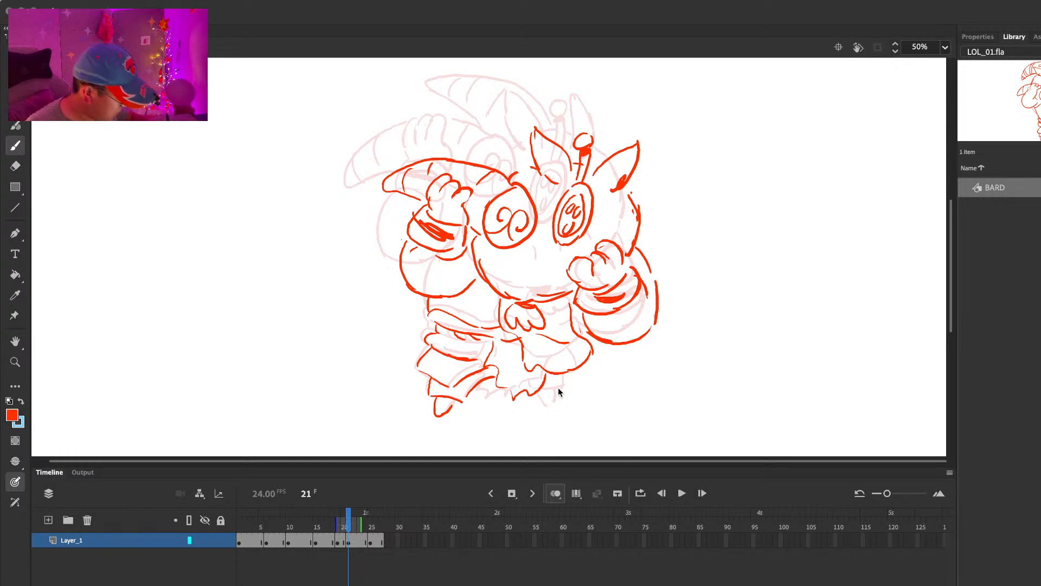
drag(540, 389, 551, 389)
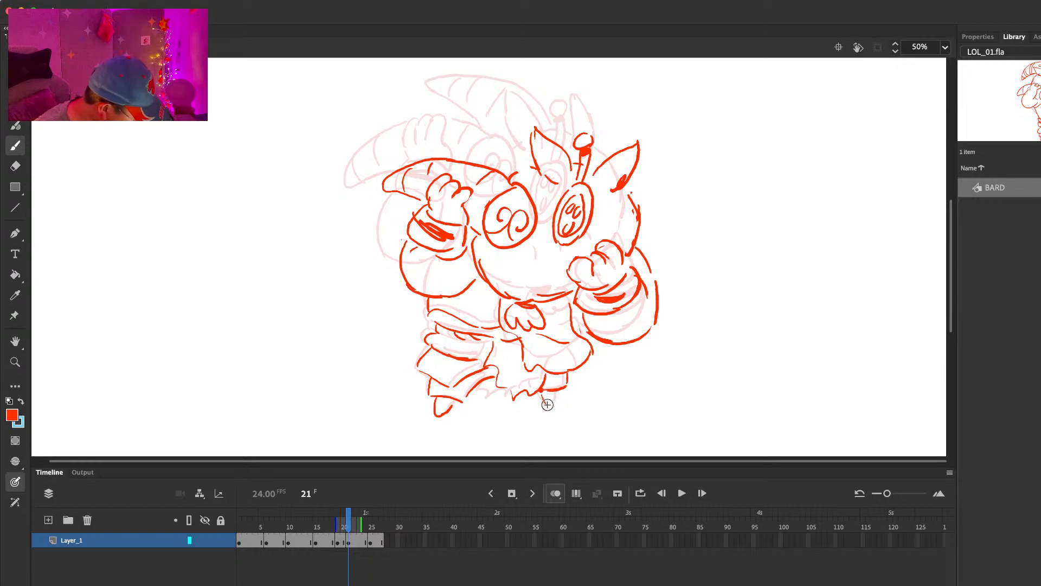
Step: Move the oval mask toward the back of the head on frame 25 and redraw its outline as a tilted double oval
key(period)
key(period)
key(period)
key(period)
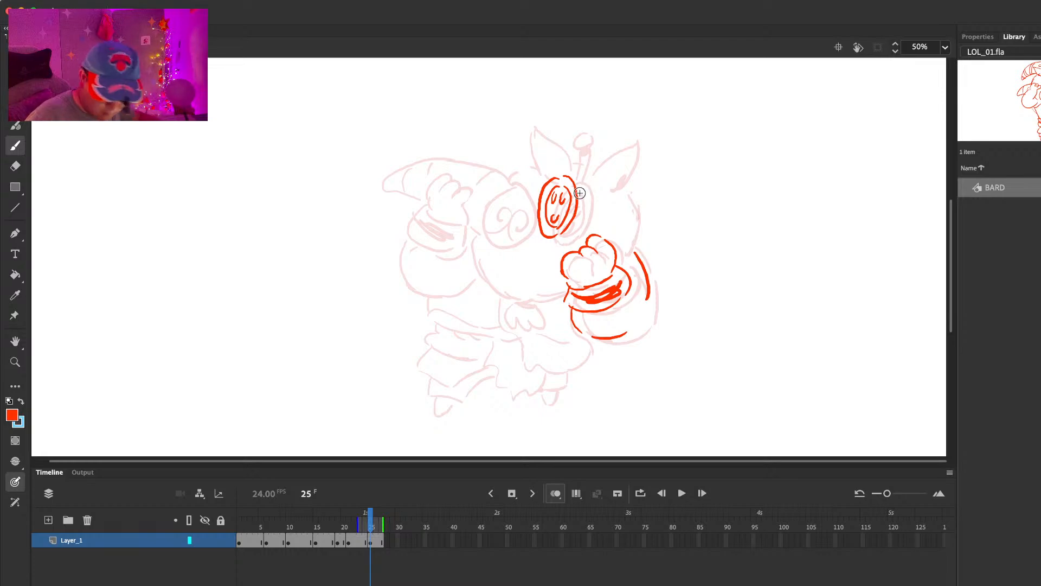
key(l)
mouse_move(590, 164)
mouse_down()
mouse_move(526, 226)
mouse_move(589, 184)
mouse_up()
mouse_move(580, 201)
mouse_down()
mouse_move(591, 192)
mouse_move(557, 214)
mouse_move(579, 178)
mouse_move(575, 227)
mouse_up()
key(e)
key(b)
mouse_move(588, 180)
mouse_down()
mouse_move(555, 231)
mouse_move(567, 229)
mouse_up()
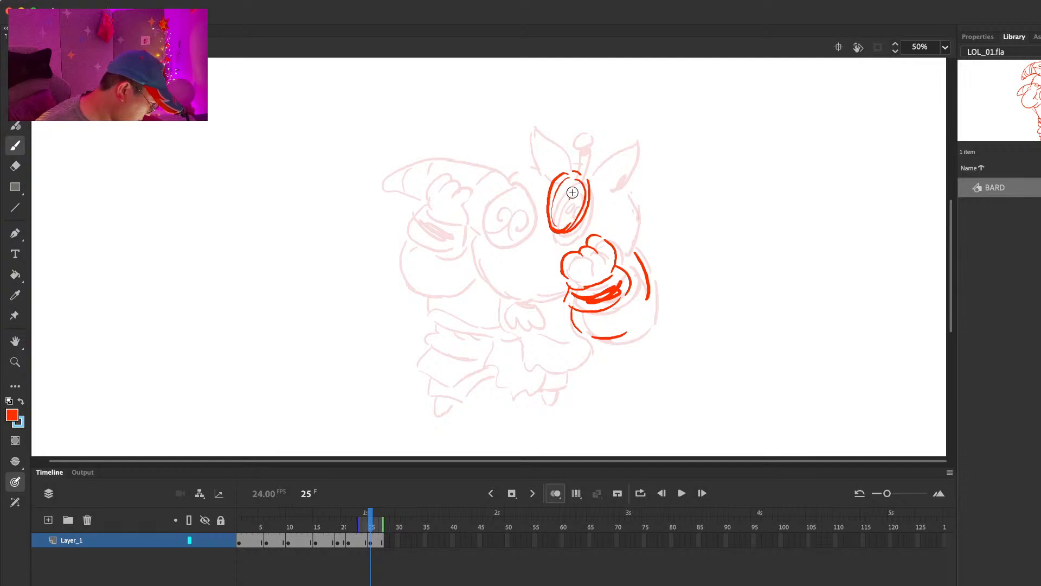
Step: Draw three small holes inside the oval mask on frame 25 and clean up their edges
drag(569, 186, 567, 194)
mouse_move(578, 190)
mouse_down()
mouse_move(569, 206)
mouse_move(580, 197)
mouse_move(569, 188)
mouse_up()
key(e)
key(b)
key(e)
key(b)
key(e)
drag(578, 192, 578, 193)
key(b)
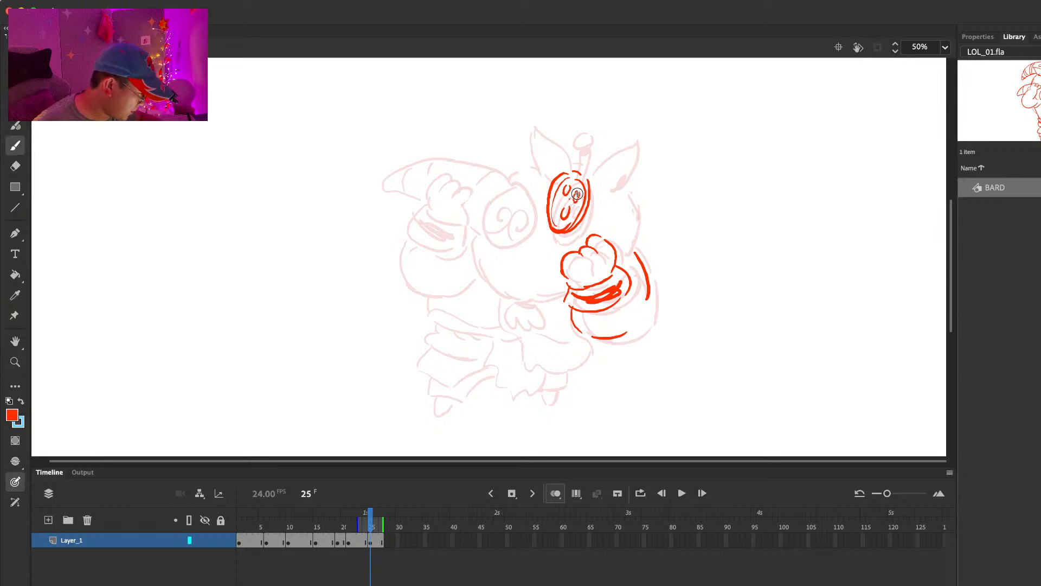
key(e)
key(b)
Step: Draw the curved back-of-head outline above the arm on frame 25 and compare it with the previous pose
drag(616, 175, 628, 242)
key(comma)
key(period)
key(comma)
key(comma)
key(comma)
key(comma)
key(comma)
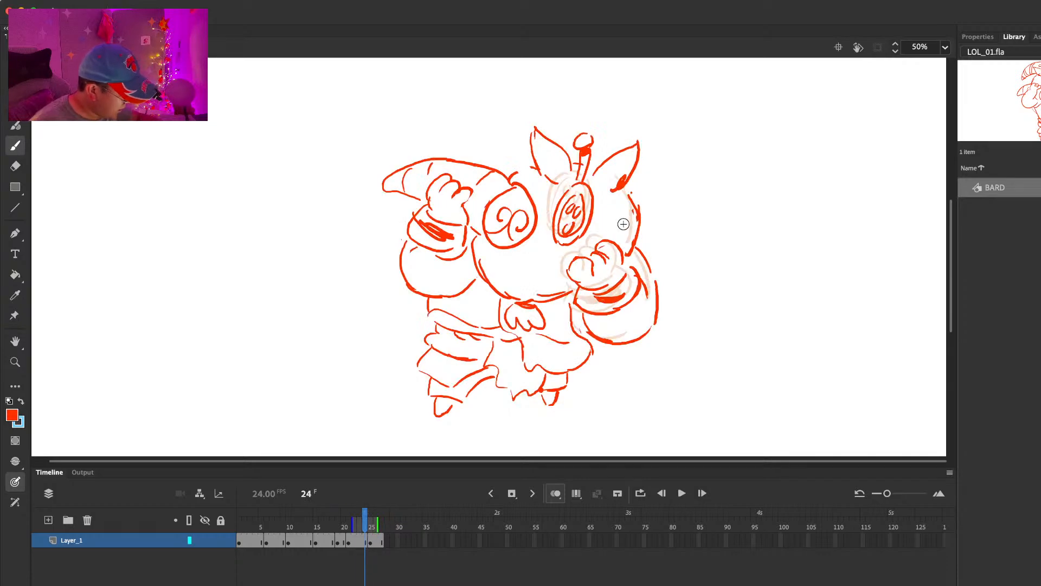
Step: Erase and redraw the rounded fingers of the free hand's fist on the frame 21 drawing, checking against frame 25
key(period)
key(period)
key(period)
key(e)
key(b)
key(e)
key(b)
key(e)
key(b)
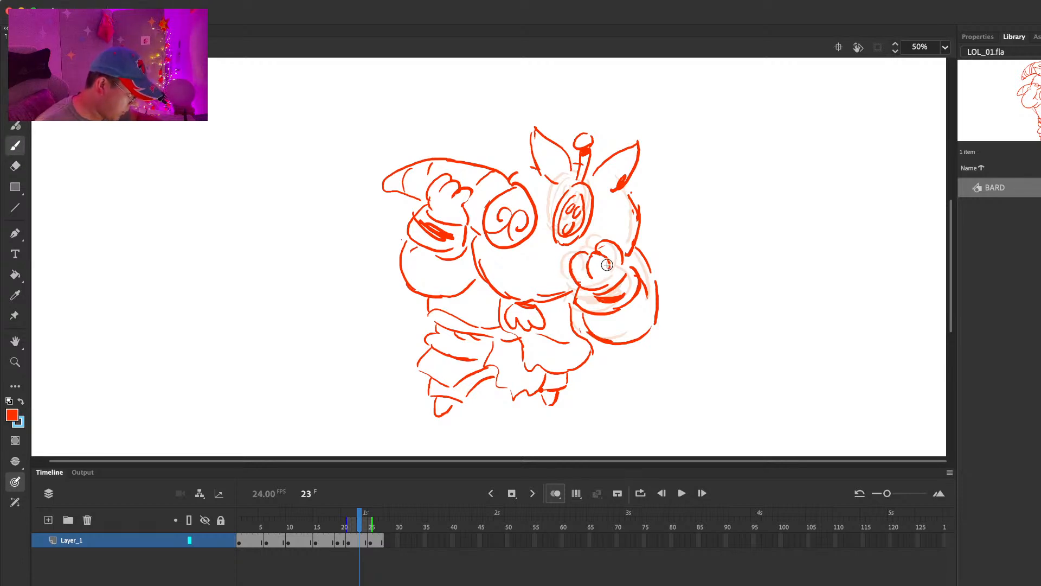
key(comma)
key(period)
key(period)
key(period)
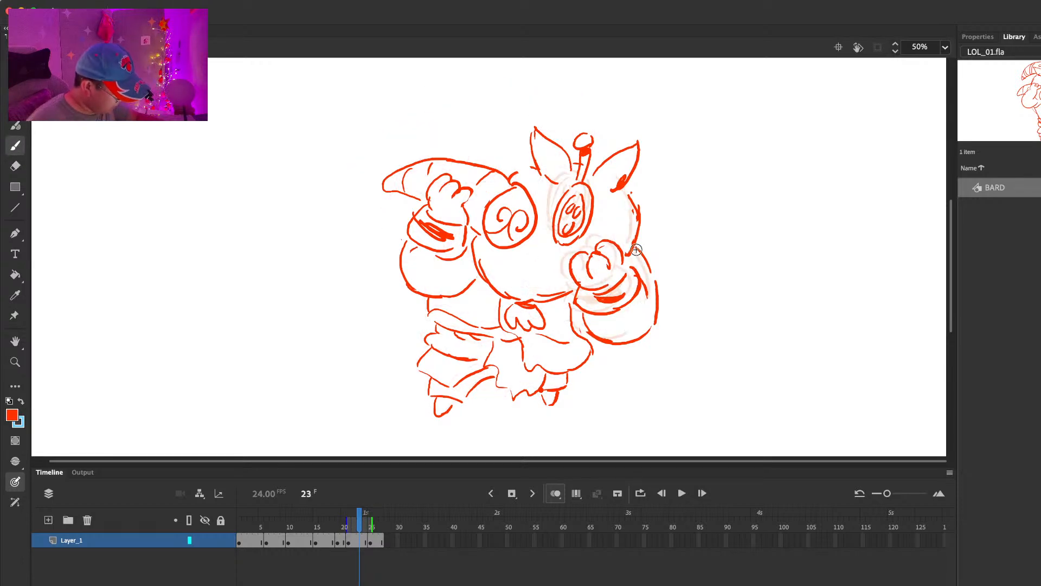
Step: Erase the broken free-arm outline on frame 25 and redraw it as one rounded curve around the cuff
key(e)
mouse_move(573, 314)
mouse_down()
mouse_move(580, 334)
mouse_move(601, 340)
mouse_move(643, 325)
mouse_up()
key(b)
key(e)
key(b)
key(e)
key(b)
mouse_move(636, 254)
mouse_down()
mouse_move(648, 298)
mouse_move(642, 325)
mouse_up()
Step: Touch up the upper arm outline where it meets the back of the head on frame 25 and compare frames
key(comma)
key(period)
key(e)
key(b)
mouse_move(650, 262)
mouse_down()
mouse_move(646, 322)
mouse_move(645, 263)
mouse_up()
key(e)
key(b)
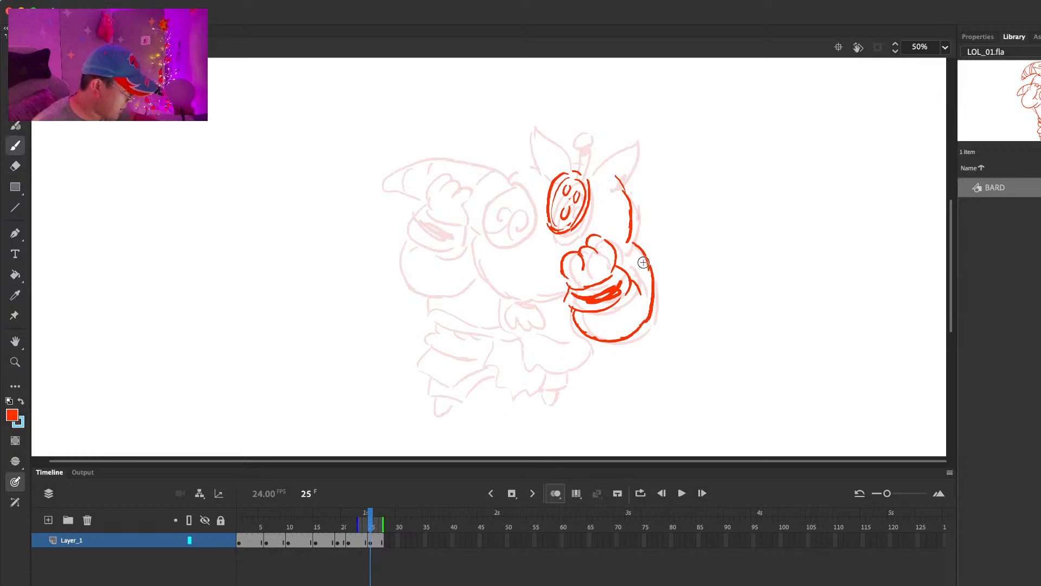
key(comma)
key(period)
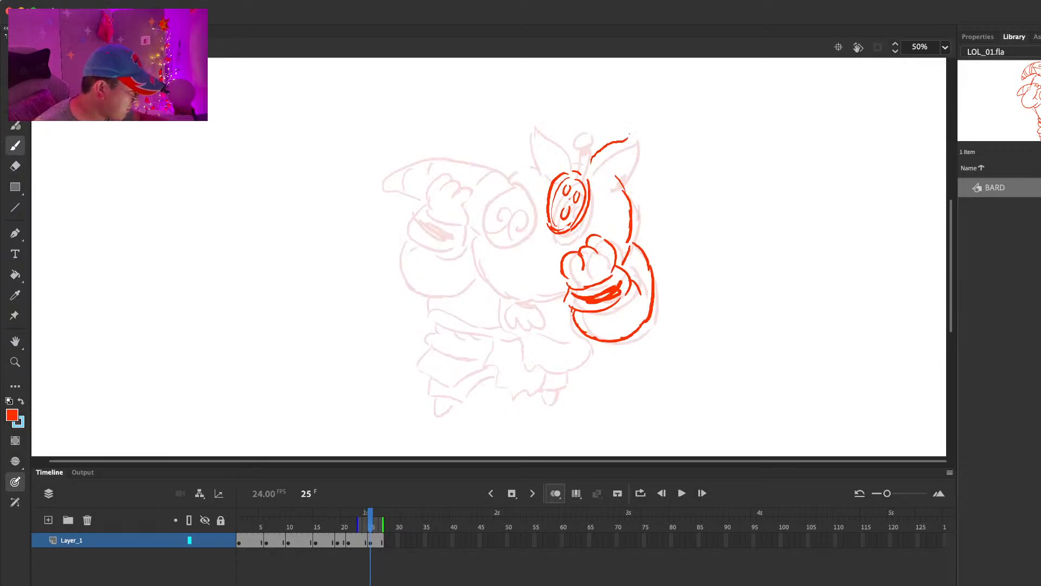
key(comma)
key(comma)
key(comma)
key(period)
key(e)
drag(532, 135, 551, 176)
key(super+z)
key(b)
key(e)
key(super+a)
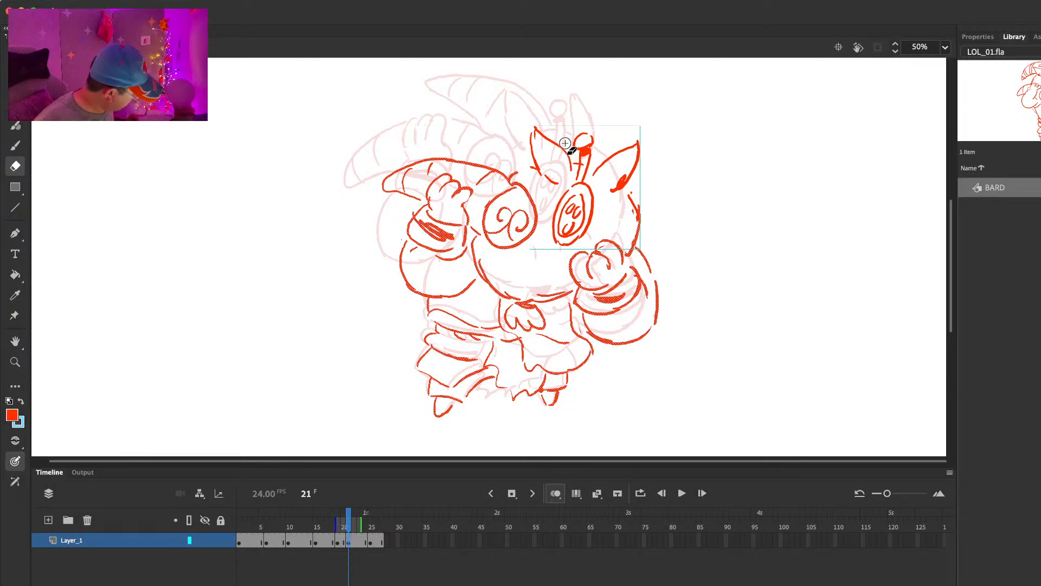
key(Delete)
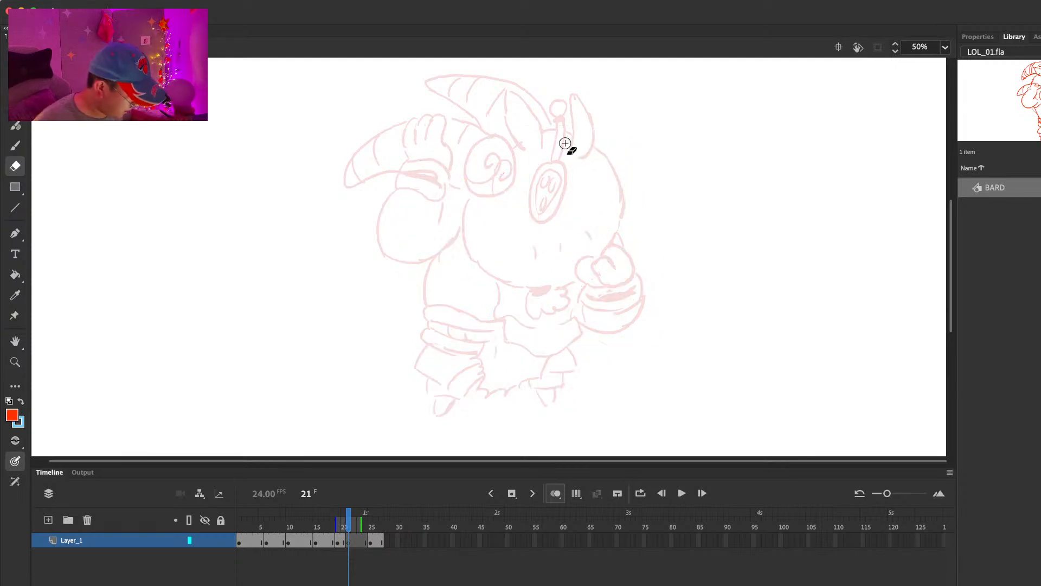
key(super+z)
Step: Delete the drawing object holding the old ears, antenna and dotted oval from the head on frame 21
key(v)
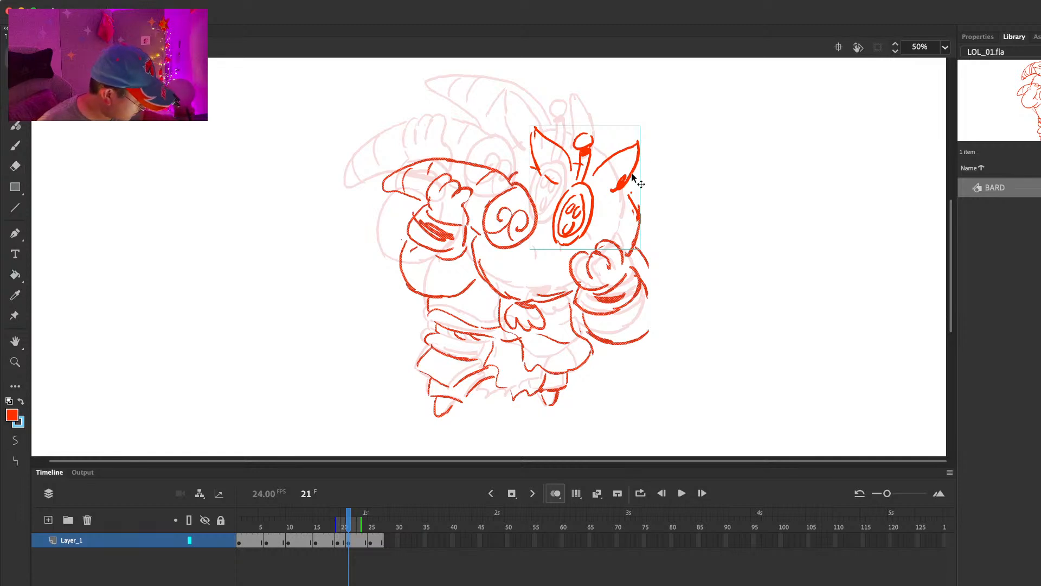
double_click(634, 174)
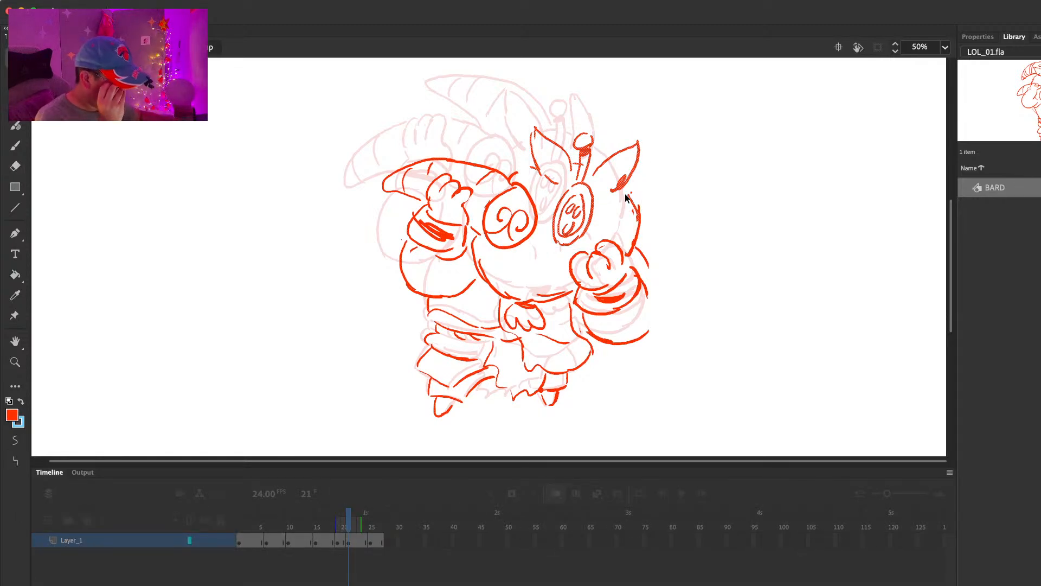
right_click(626, 186)
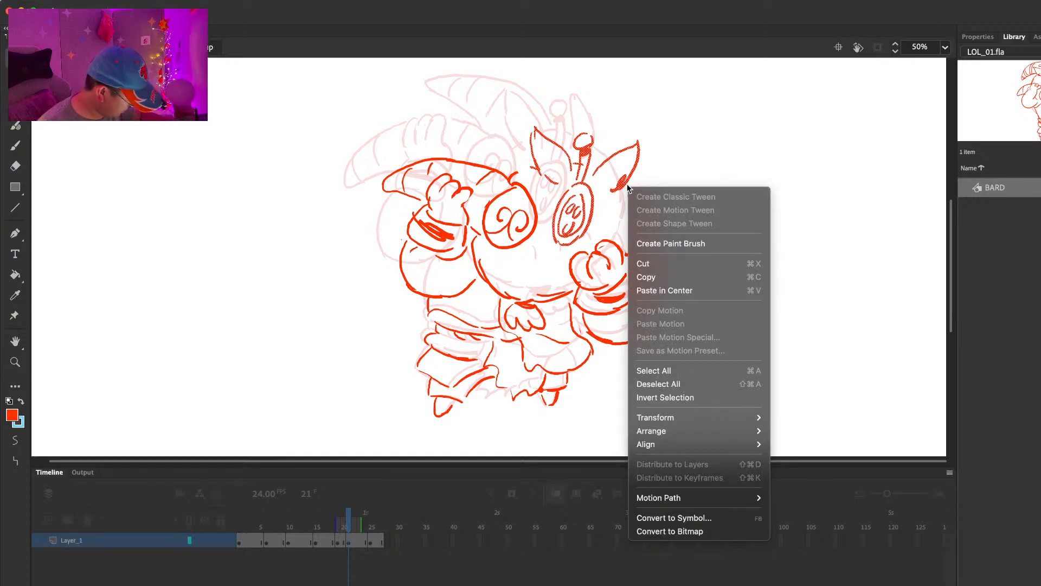
mouse_move(661, 421)
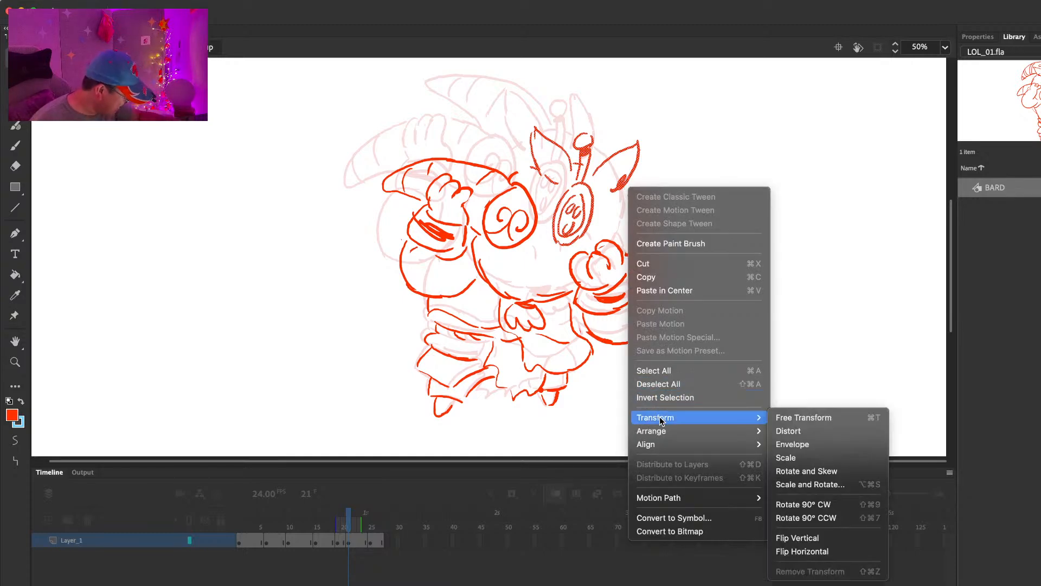
click(693, 143)
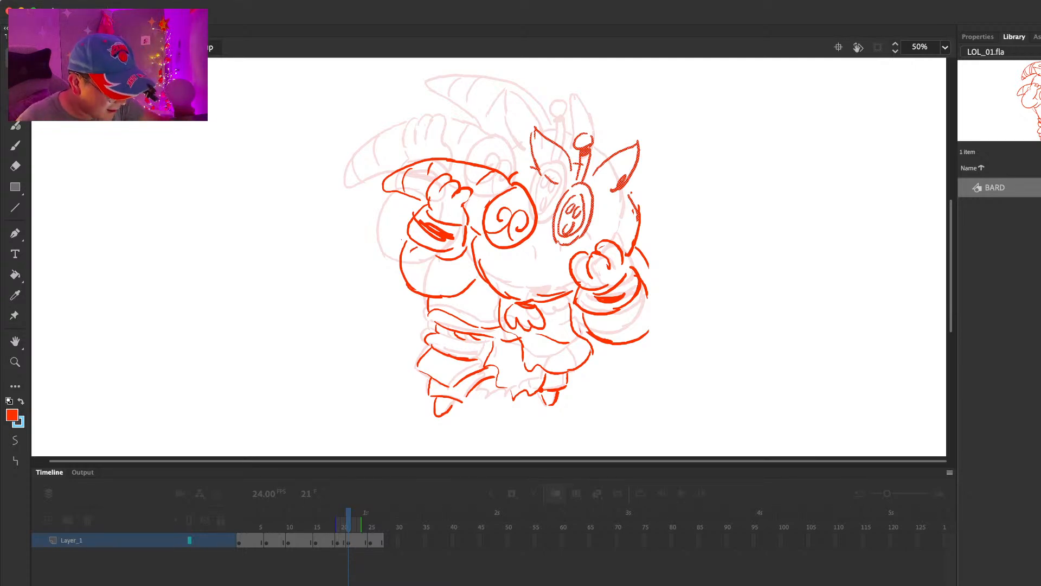
key(Escape)
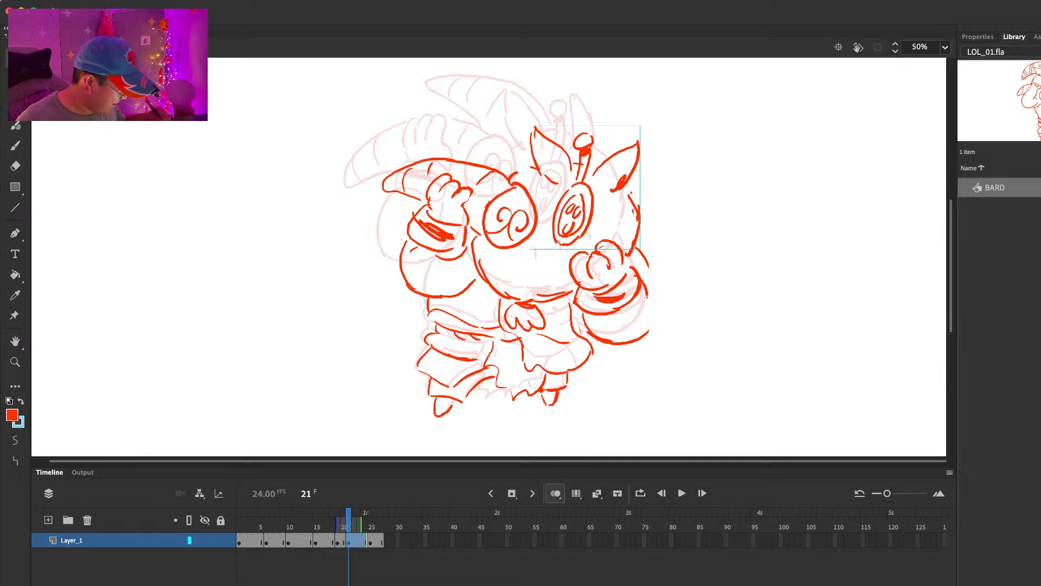
key(Delete)
key(b)
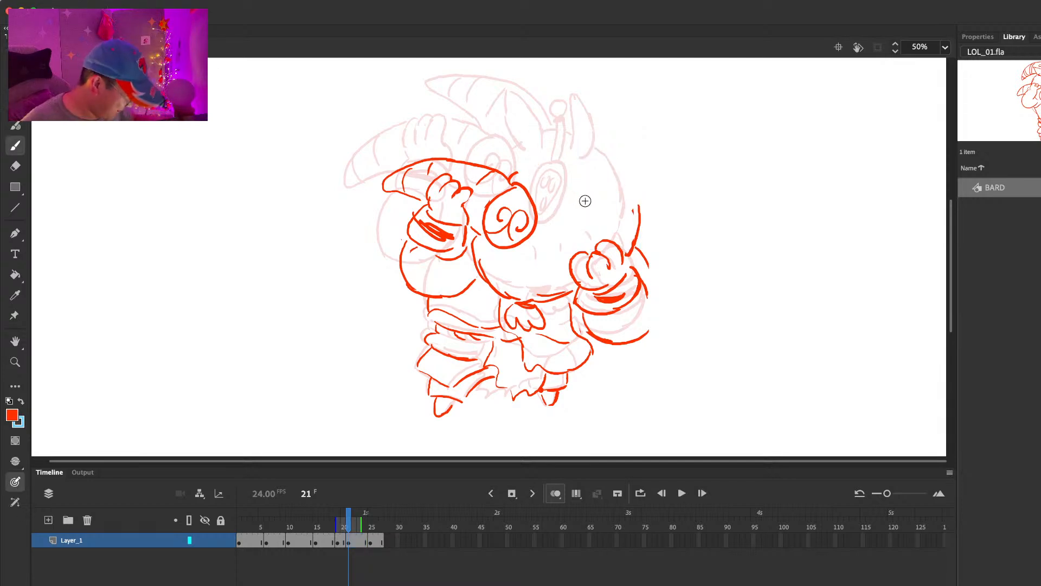
Step: Redraw the tilted oval with its small inner holes on the head on frame 21
mouse_move(586, 187)
mouse_down()
mouse_move(564, 217)
mouse_move(587, 205)
mouse_move(587, 223)
mouse_up()
key(super+z)
key(super+z)
drag(588, 183, 587, 225)
mouse_move(586, 187)
mouse_down()
mouse_move(569, 227)
mouse_move(589, 188)
mouse_move(590, 205)
mouse_up()
Step: Redraw the two pointed ears, the knobbed antenna and the back-of-head curve on frame 21
key(super+z)
mouse_move(510, 174)
mouse_down()
mouse_move(540, 161)
mouse_move(529, 125)
mouse_up()
mouse_move(520, 116)
mouse_down()
mouse_move(549, 170)
mouse_move(533, 115)
mouse_move(545, 169)
mouse_move(593, 183)
mouse_up()
key(super+z)
key(super+z)
key(e)
mouse_move(584, 143)
mouse_down()
mouse_move(575, 136)
mouse_move(623, 189)
mouse_up()
key(b)
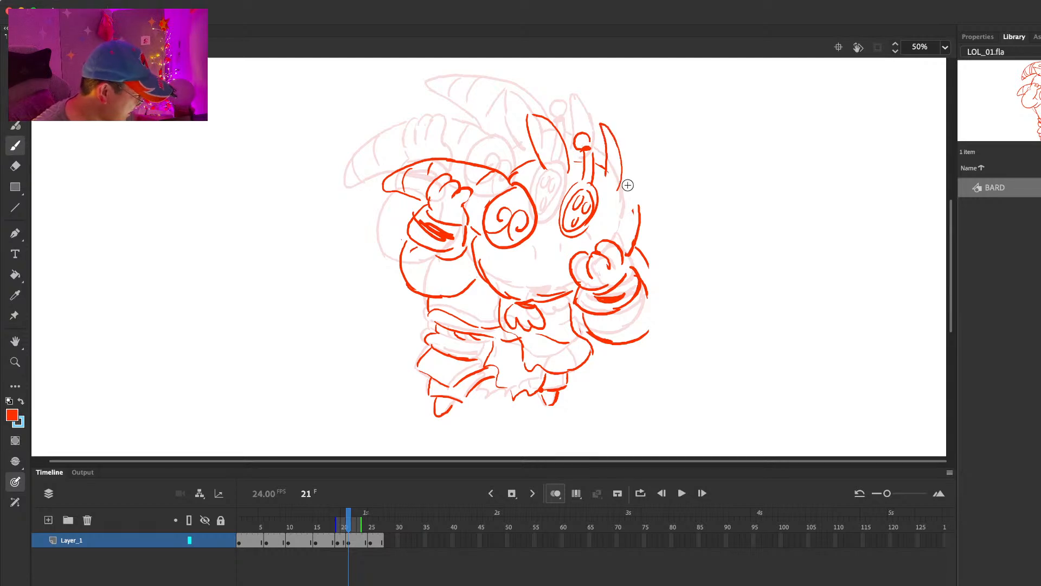
key(e)
key(b)
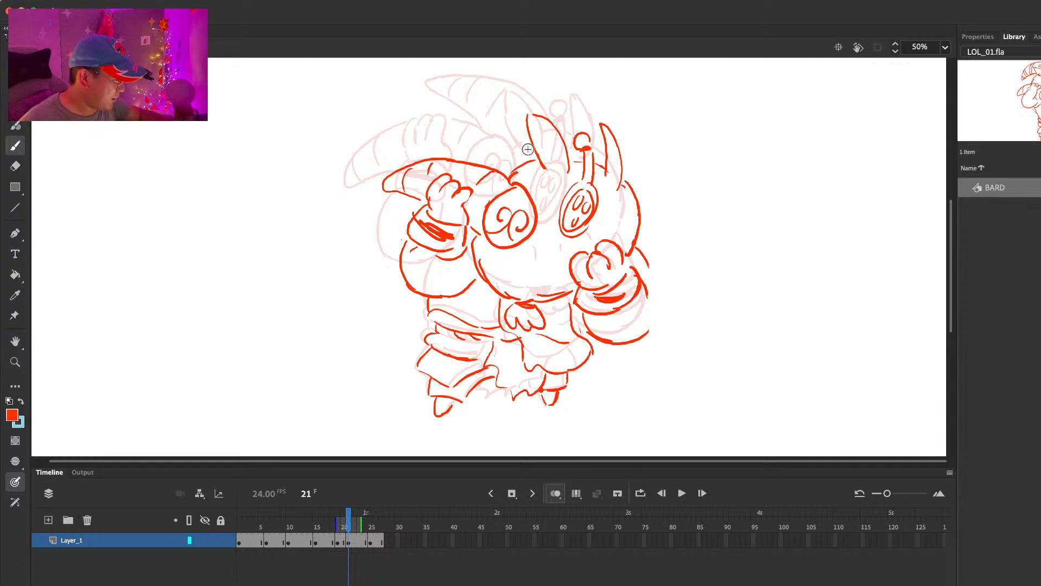
Step: Draw the striped curved horn rising behind the near ear on frame 21 and compare it with the previous pose
drag(461, 90, 520, 170)
mouse_move(461, 86)
mouse_down()
mouse_move(547, 105)
mouse_move(569, 127)
mouse_up()
mouse_move(493, 85)
mouse_down()
mouse_move(485, 103)
mouse_move(521, 104)
mouse_up()
drag(526, 141, 515, 150)
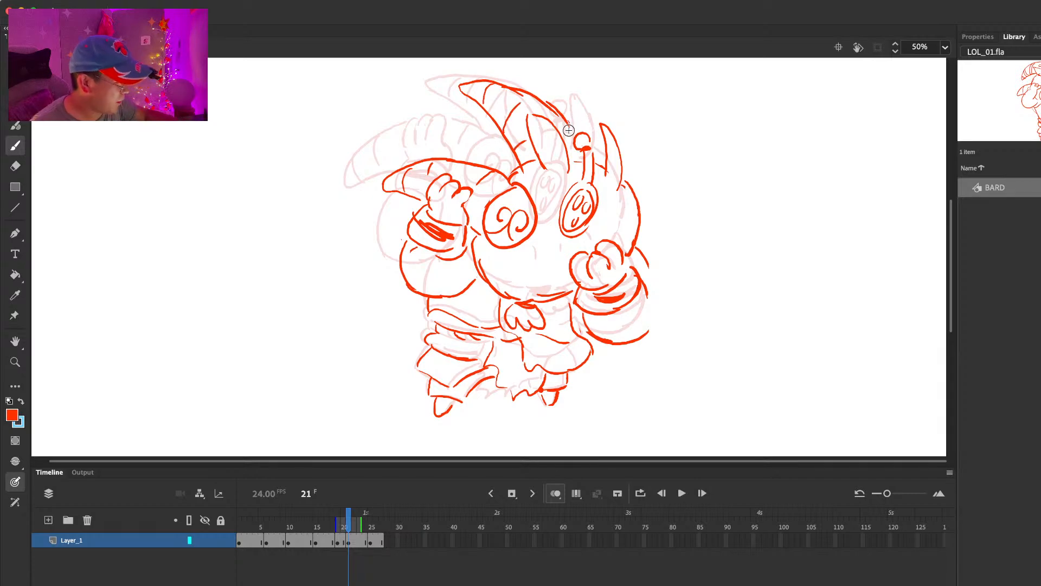
key(comma)
key(period)
Step: Draw the curved brow line at the horn's base on frame 21, tidy the overlapping strokes and compare poses
drag(476, 163, 520, 157)
key(e)
key(b)
key(e)
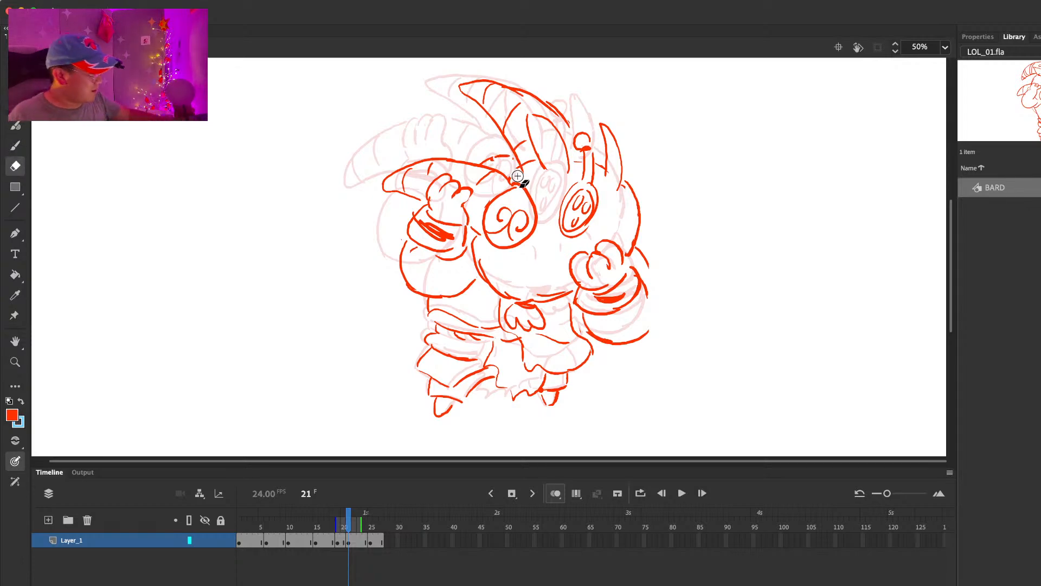
key(b)
key(comma)
key(period)
key(e)
key(b)
key(comma)
key(period)
key(period)
key(period)
key(period)
key(period)
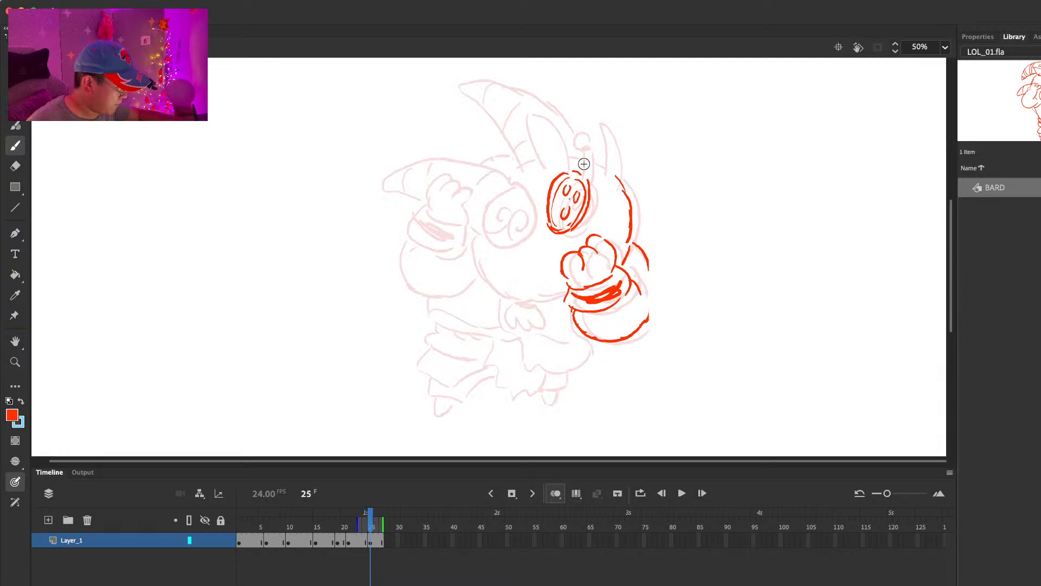
Step: Draw the two ears, the knobbed antenna and the forehead curve above the dotted oval on frame 25
mouse_move(559, 156)
mouse_down()
mouse_move(532, 154)
mouse_move(633, 136)
mouse_move(613, 176)
mouse_move(586, 137)
mouse_move(580, 174)
mouse_up()
key(super+z)
mouse_move(588, 137)
mouse_down()
mouse_move(579, 161)
mouse_move(505, 171)
mouse_up()
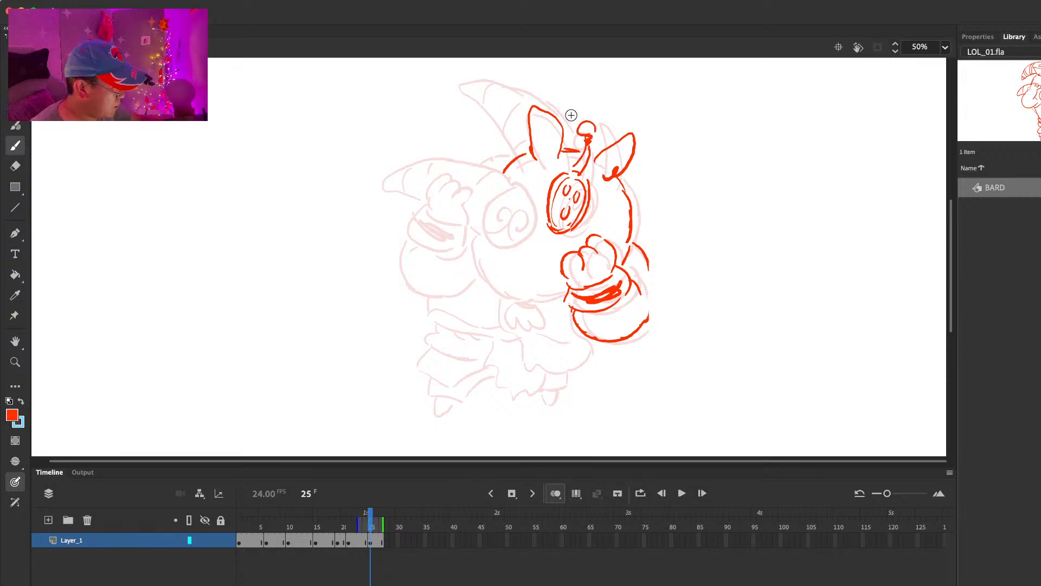
Step: Draw the curved horn with its stripe bands behind the ear on frame 25 and compare it with the previous frame
mouse_move(567, 114)
mouse_down()
mouse_move(537, 79)
mouse_move(500, 66)
mouse_move(471, 73)
mouse_up()
mouse_move(471, 75)
mouse_down()
mouse_move(497, 100)
mouse_move(517, 154)
mouse_up()
key(e)
key(b)
drag(488, 90, 500, 69)
drag(502, 101, 522, 85)
drag(515, 132, 523, 125)
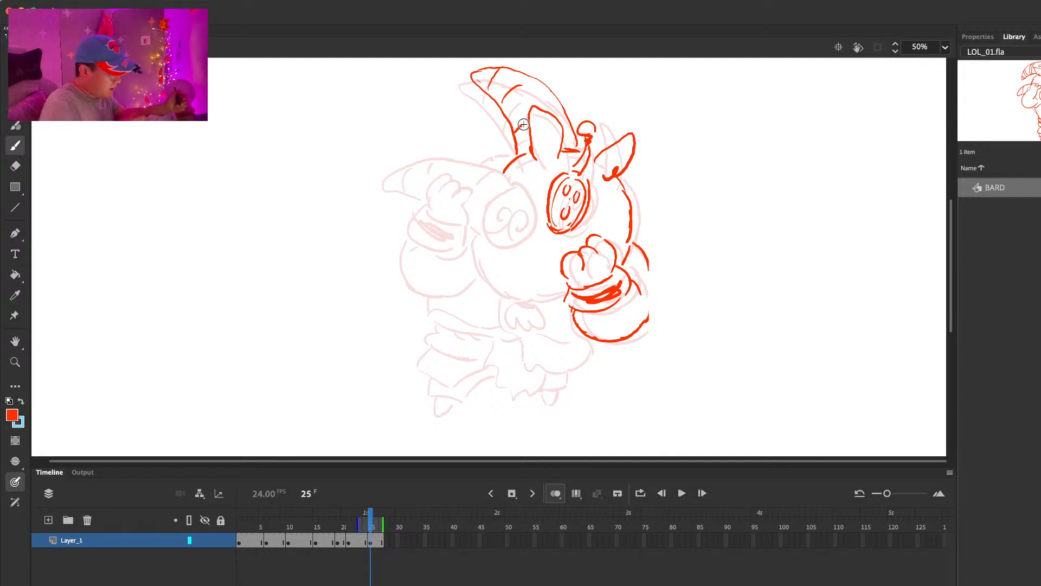
key(comma)
key(period)
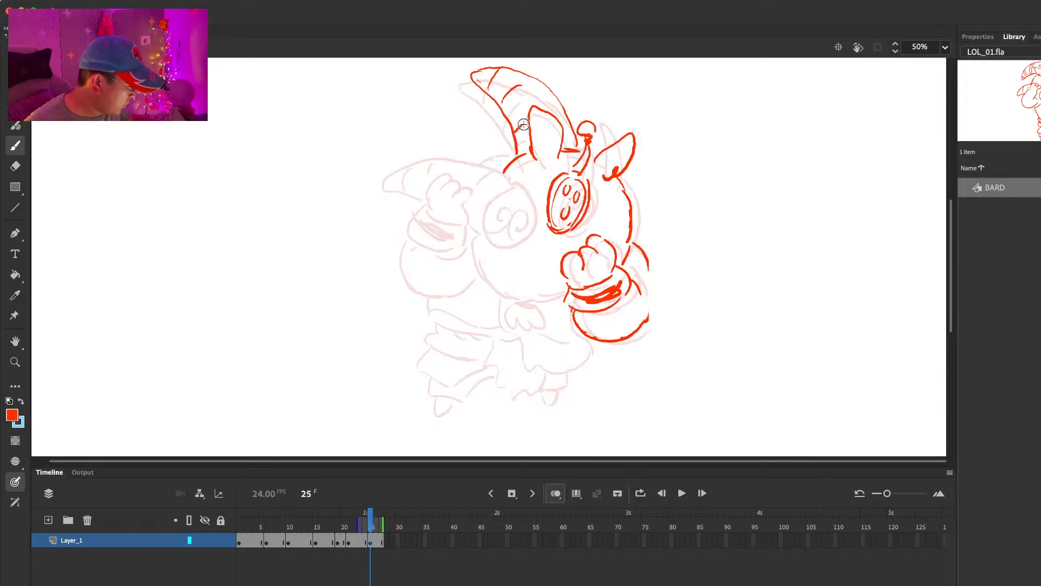
Step: Clean up the lower edge of the dotted oval on frame 25 and compare it with the previous frame
key(e)
key(b)
drag(549, 230, 575, 221)
key(comma)
key(period)
Step: Try to restore the cut-off outer edge of the arm on frame 25 and scrub to frame 12
drag(648, 259, 650, 319)
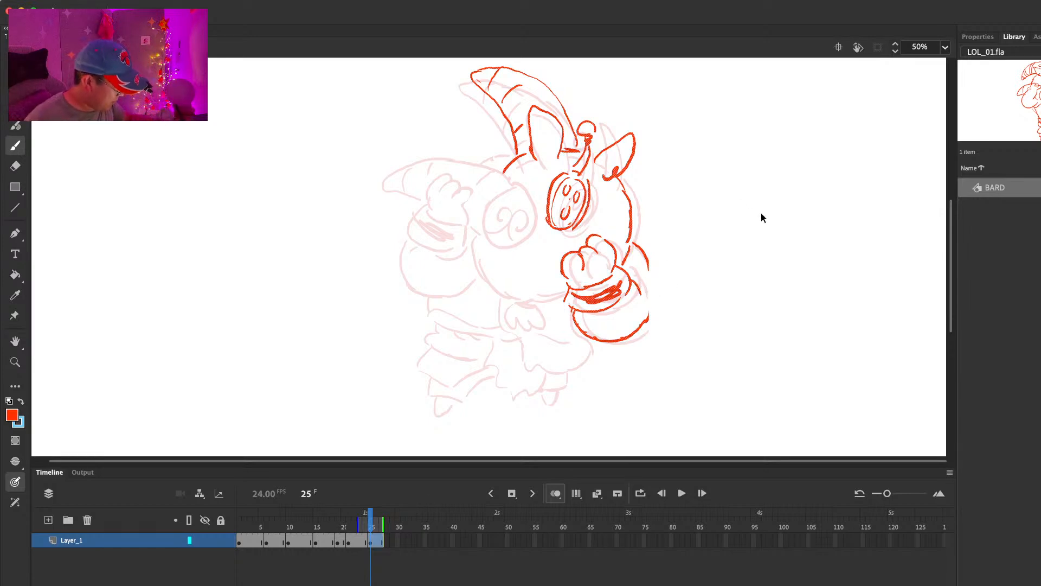
drag(683, 286, 792, 286)
key(ctrl+z)
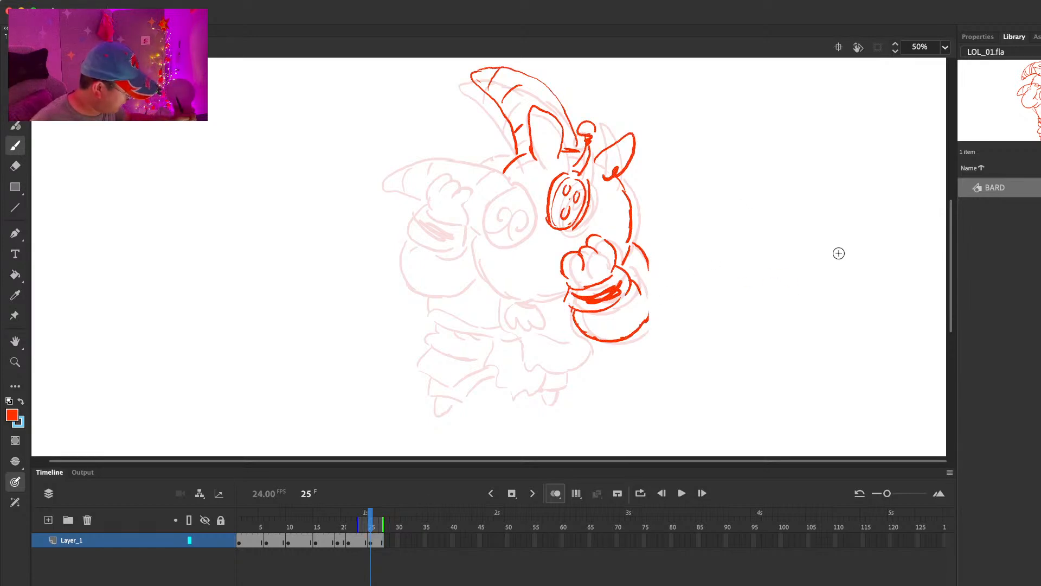
key(ctrl+a)
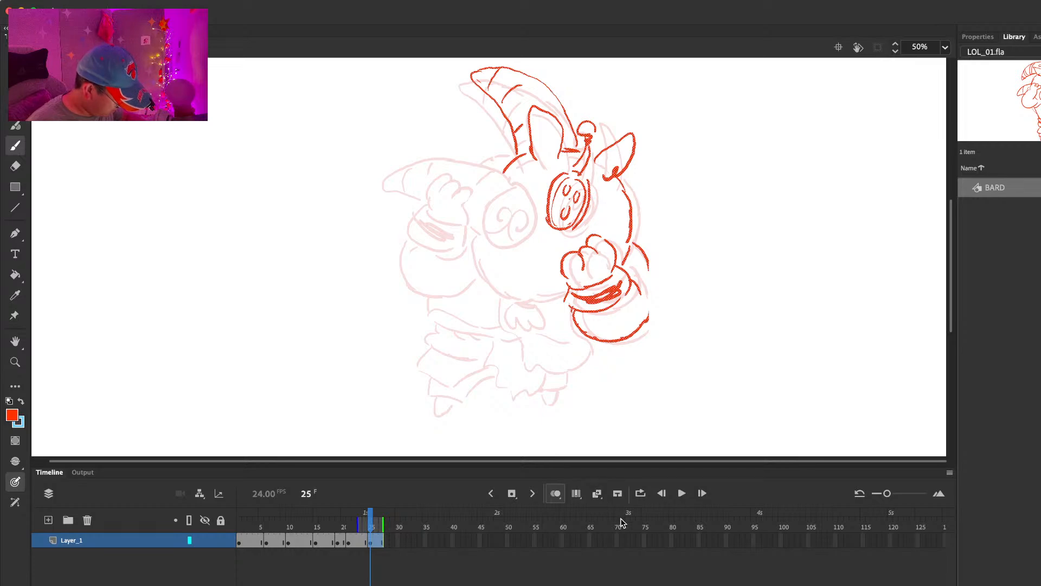
drag(260, 526, 300, 526)
drag(649, 232, 649, 238)
key(super+z)
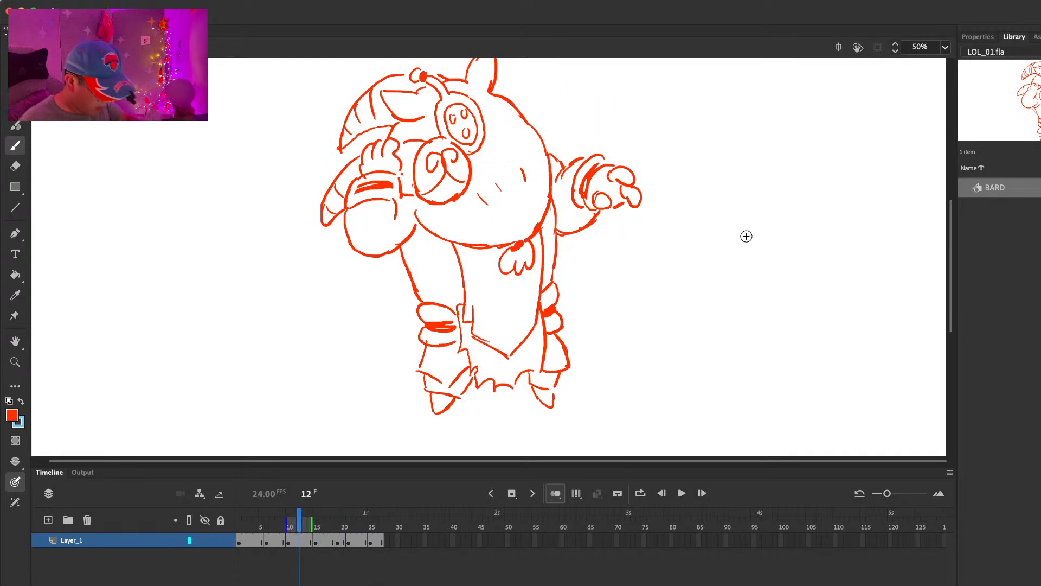
Step: Turn on Edit Multiple Frames for all frames and select every drawing on the layer
click(558, 496)
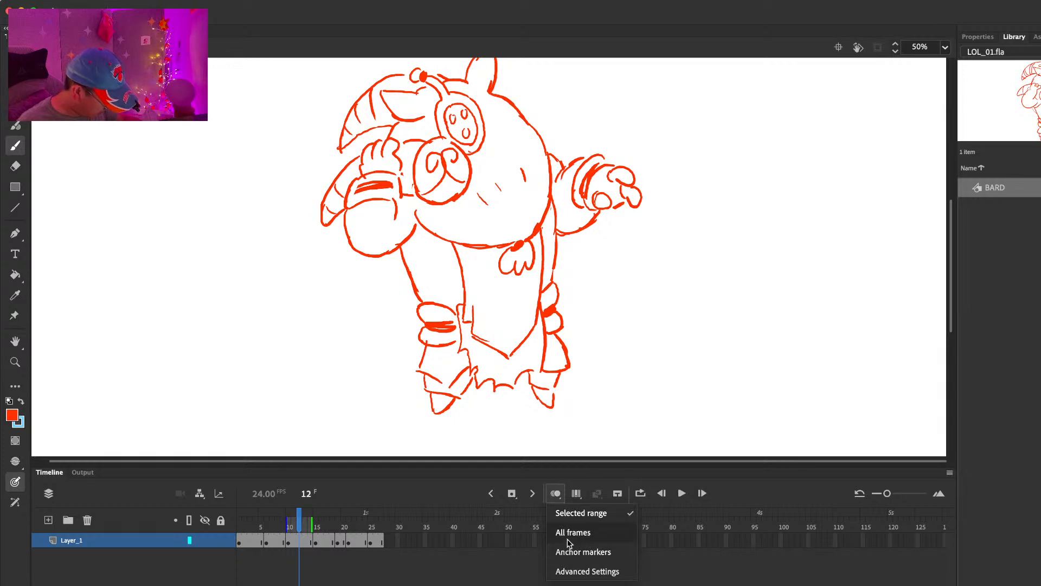
click(578, 486)
click(578, 488)
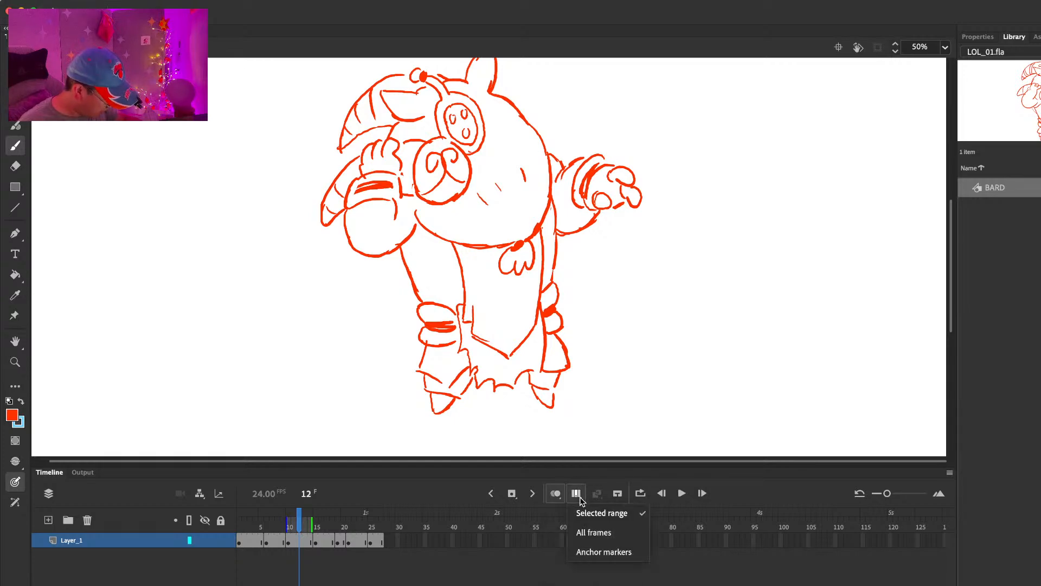
click(593, 533)
key(super+a)
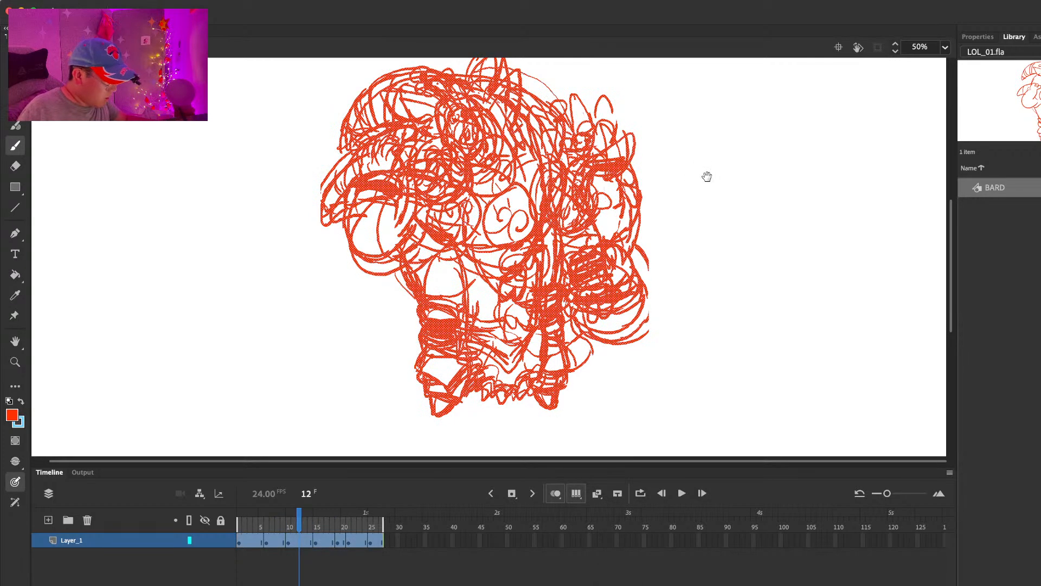
Step: Try to move the selected drawings of all frames upward together and undo the move
drag(711, 179, 729, 203)
drag(538, 239, 487, 238)
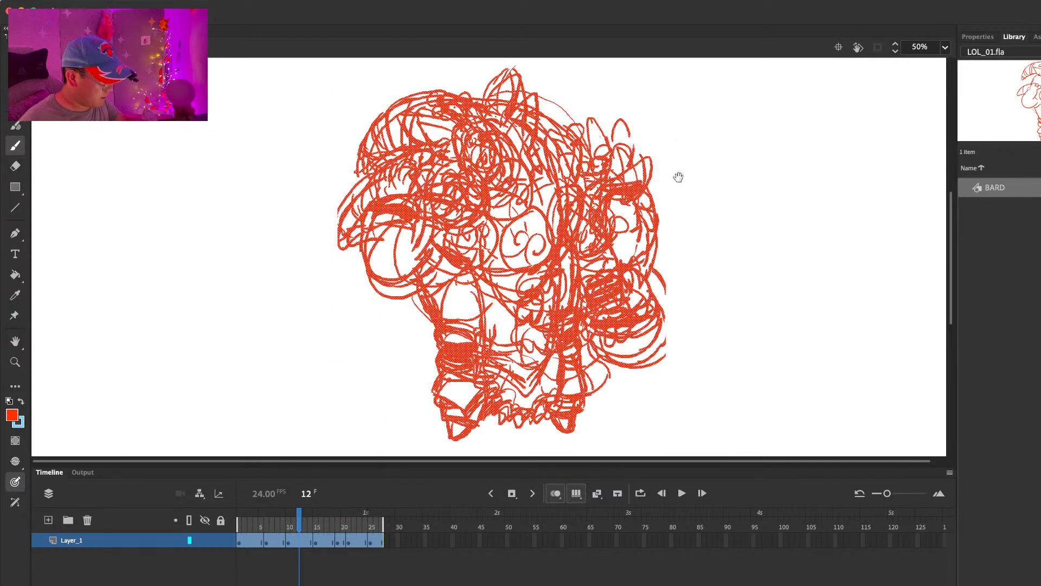
scroll(672, 217, up, 5)
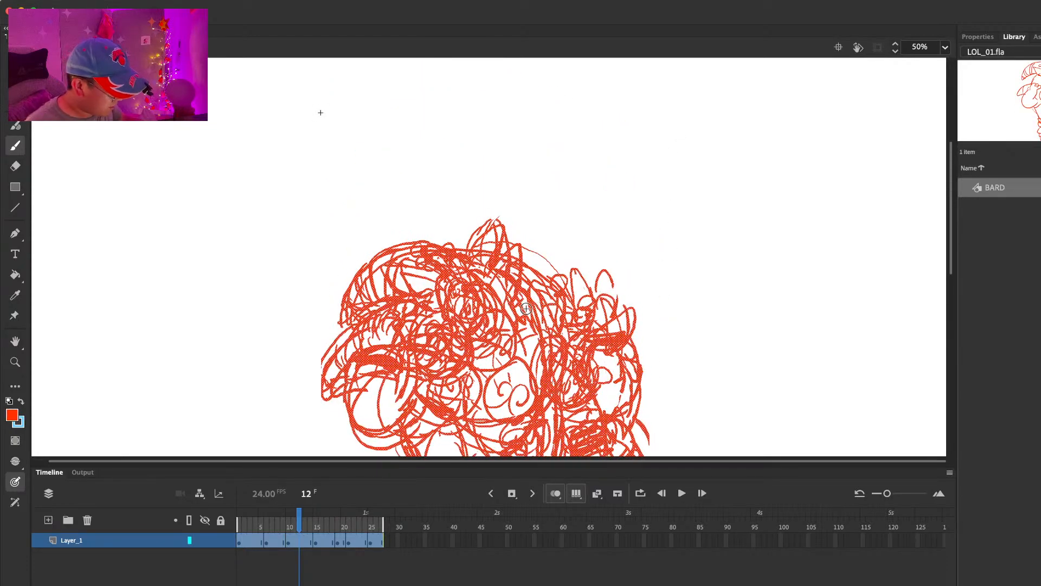
key(v)
drag(539, 178, 537, 119)
key(super+z)
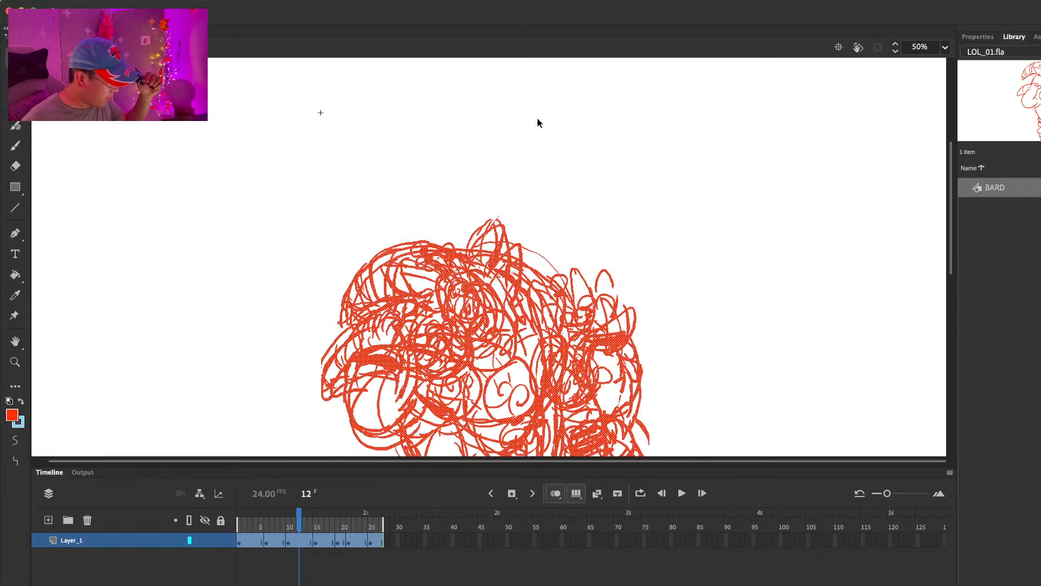
scroll(747, 219, down, 5)
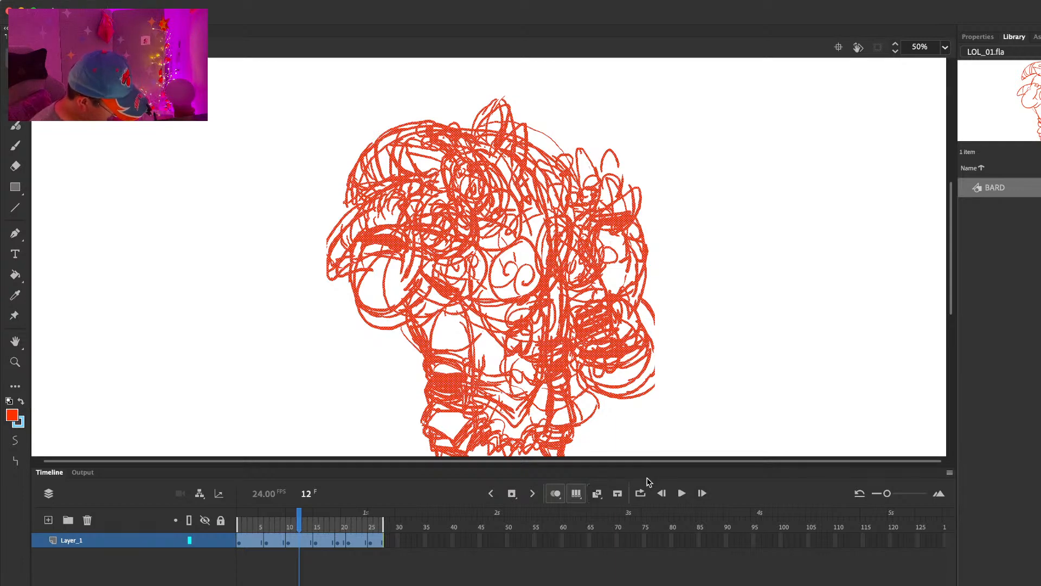
Step: Turn off Edit Multiple Frames and onion skinning, and play back the BARD animation
click(575, 495)
click(556, 494)
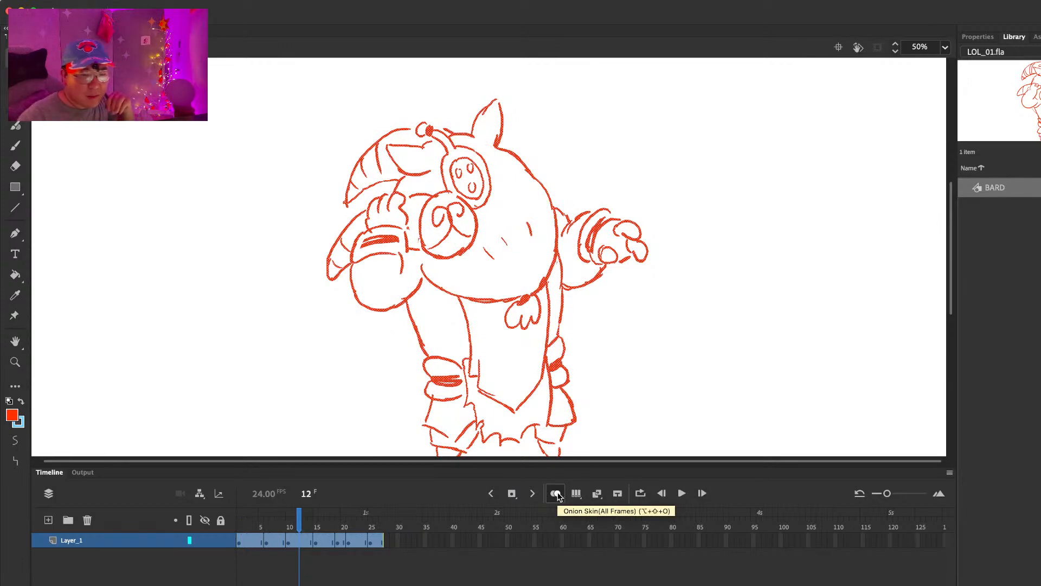
key(Return)
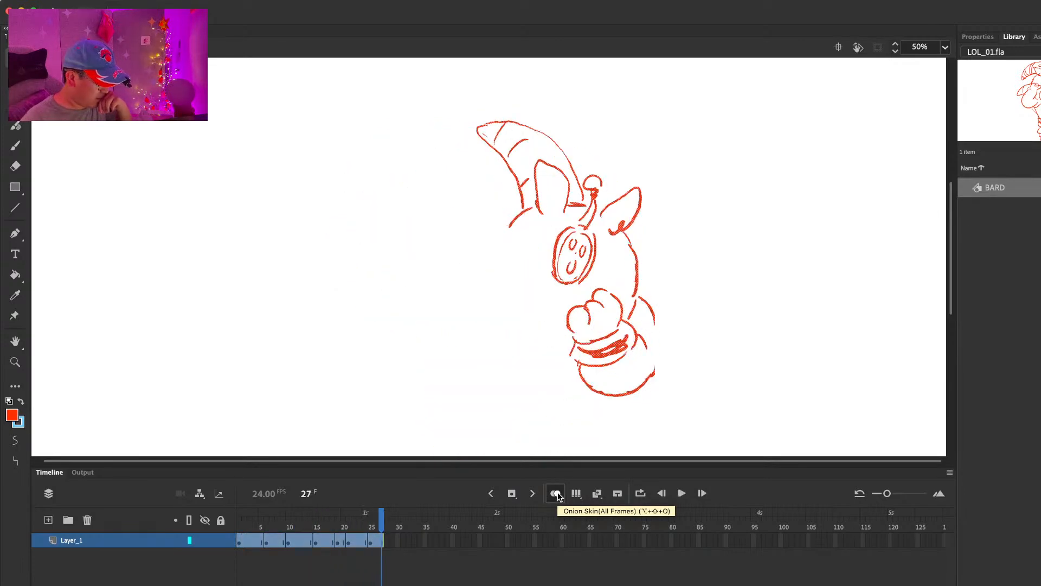
key(Return)
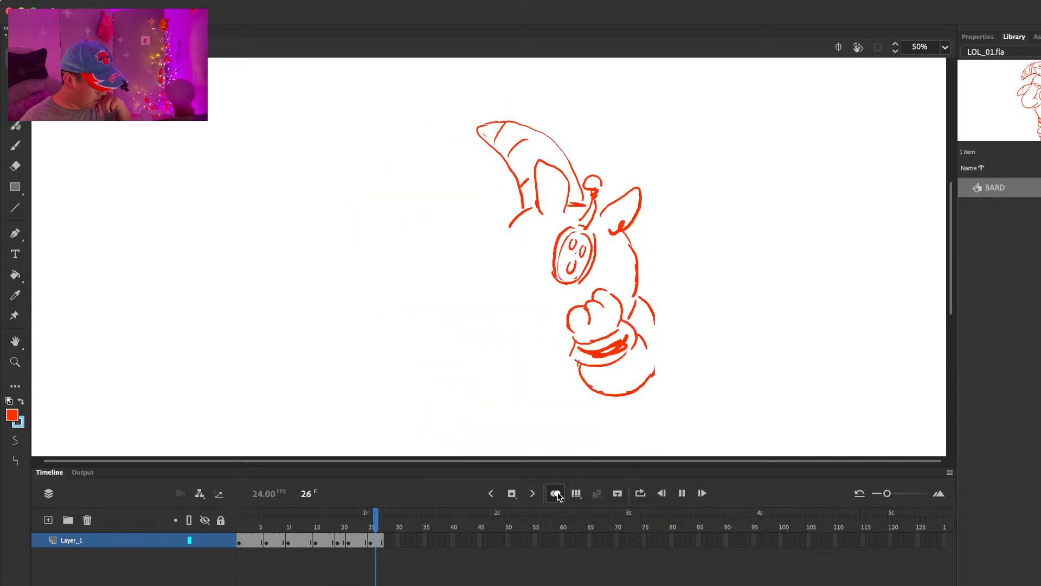
drag(365, 522, 368, 521)
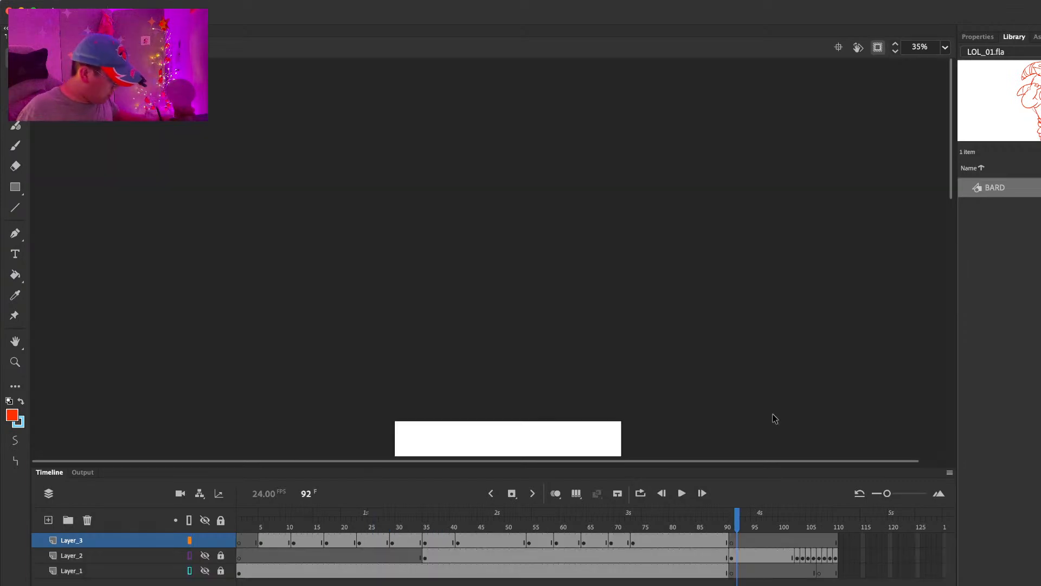
Step: Place the BARD symbol from the library onto the stage at frame 91 of Layer_3 in the main timeline
scroll(776, 365, down, 10)
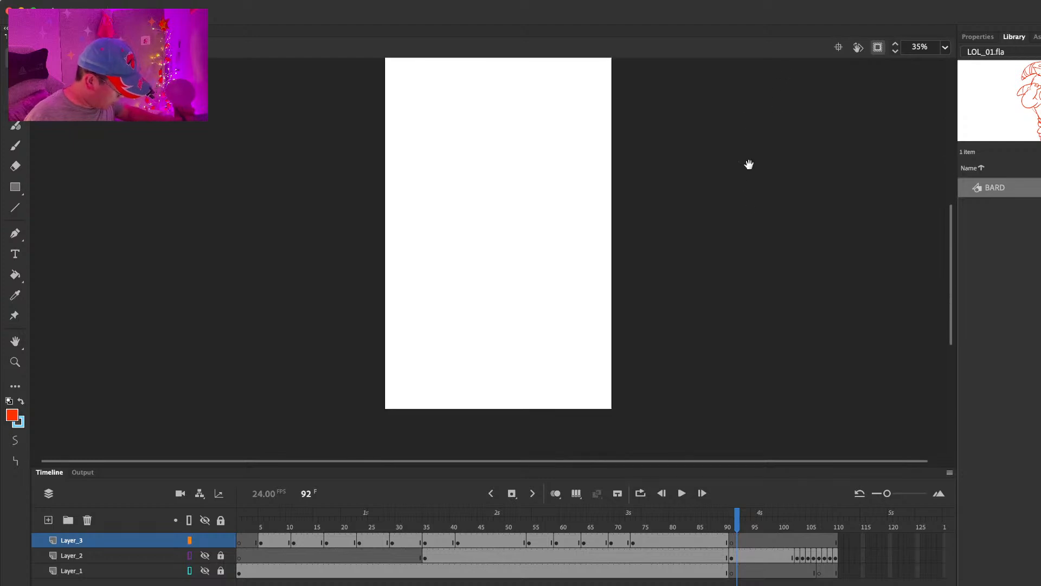
click(734, 541)
click(996, 187)
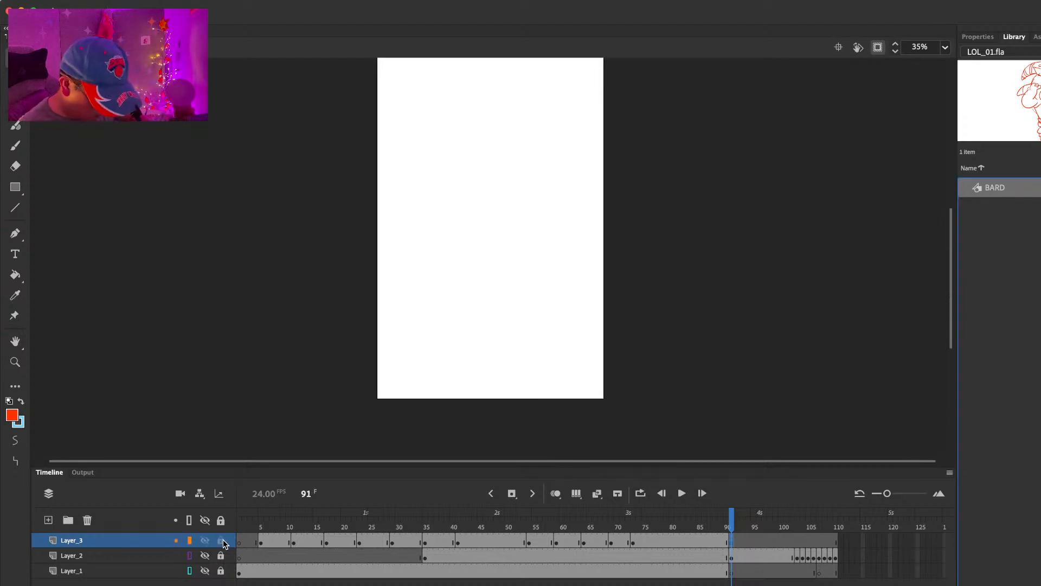
mouse_move(834, 233)
mouse_down()
mouse_move(513, 245)
mouse_move(534, 209)
mouse_up()
mouse_move(673, 144)
mouse_down()
mouse_move(670, 233)
mouse_move(667, 198)
mouse_up()
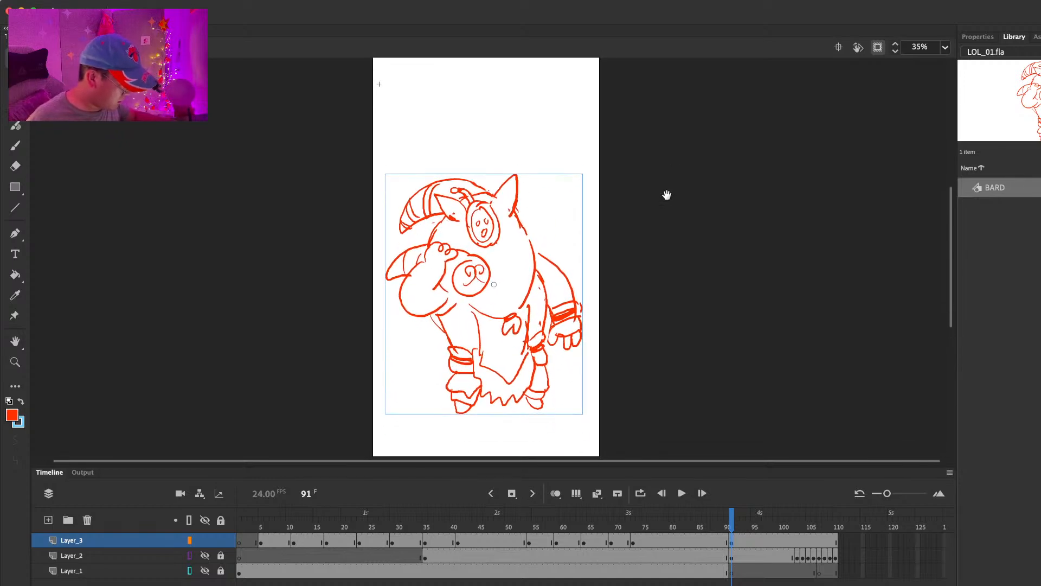
Step: Play back the Bard section of the main timeline from frame 91, and again from frame 94
key(Return)
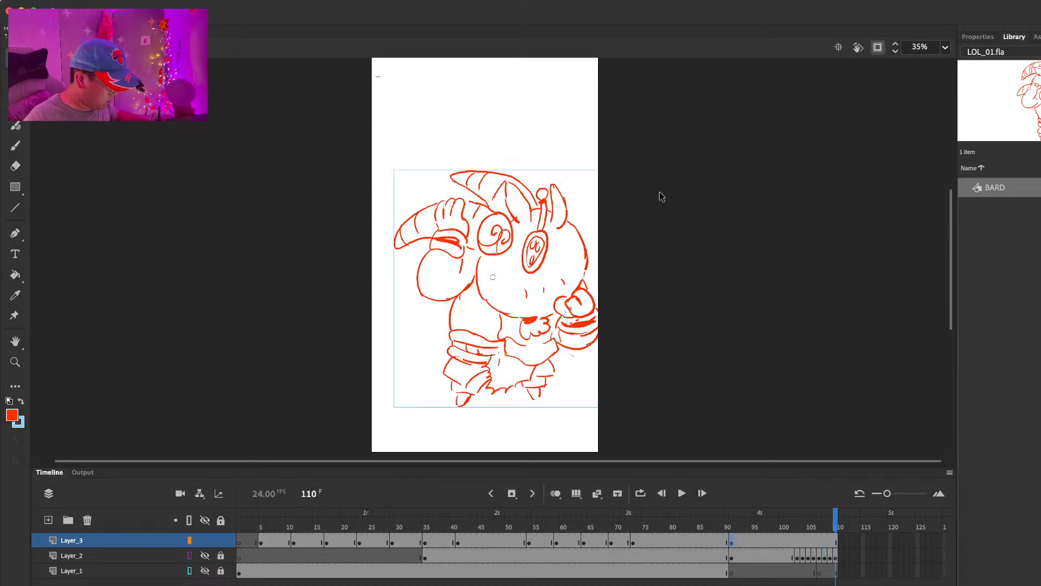
mouse_move(765, 524)
mouse_down()
mouse_move(837, 527)
mouse_move(724, 524)
mouse_move(749, 521)
mouse_up()
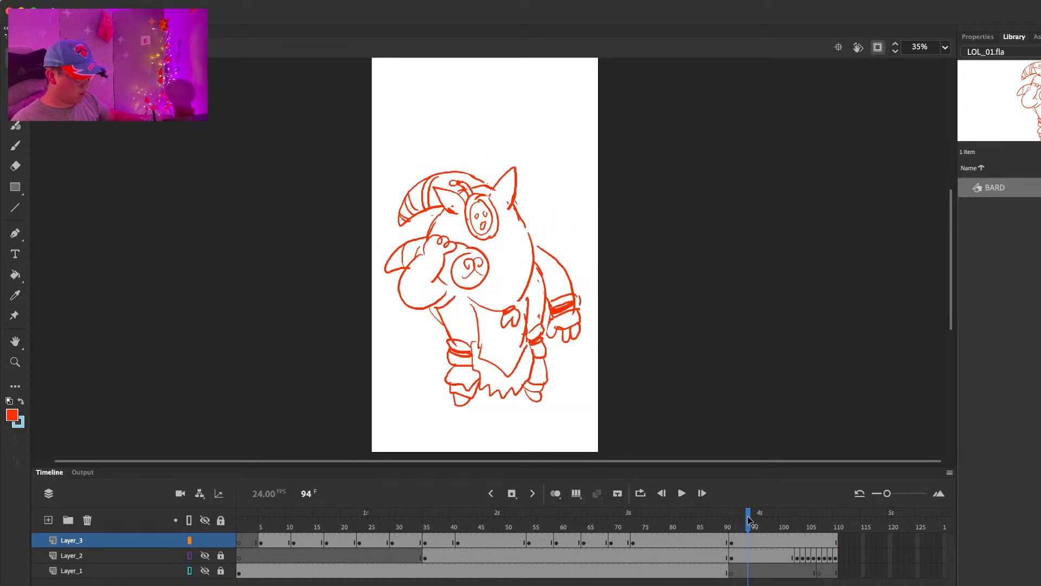
key(Return)
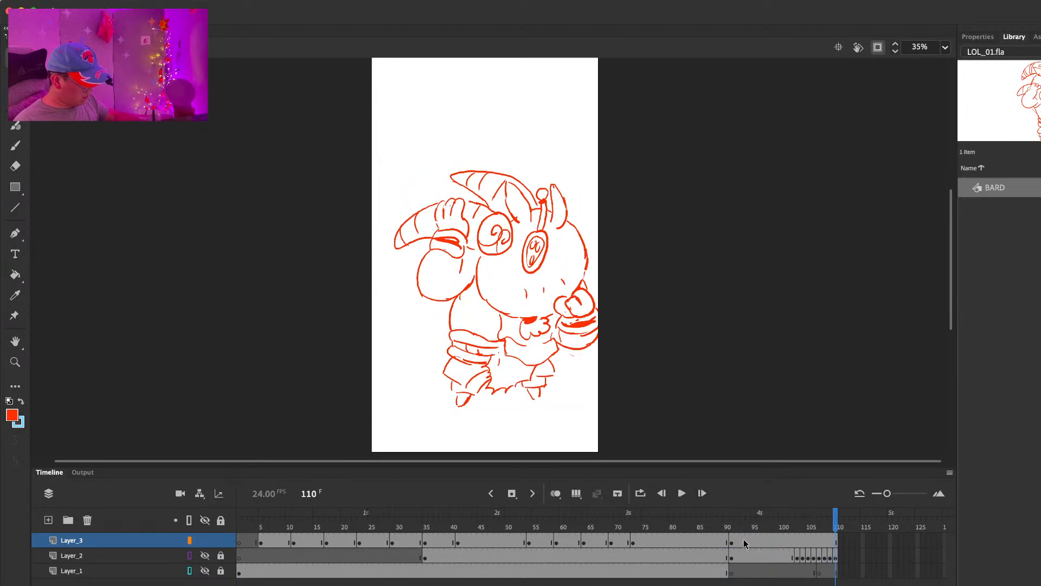
Step: Open the BARD symbol for editing in place from the main timeline and play back its animation
click(747, 542)
double_click(541, 277)
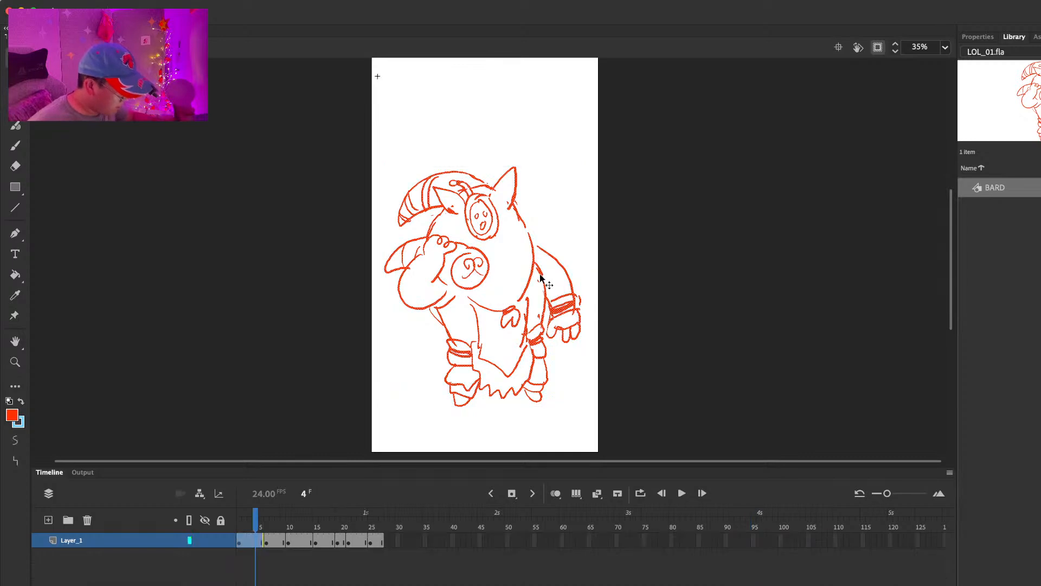
key(Return)
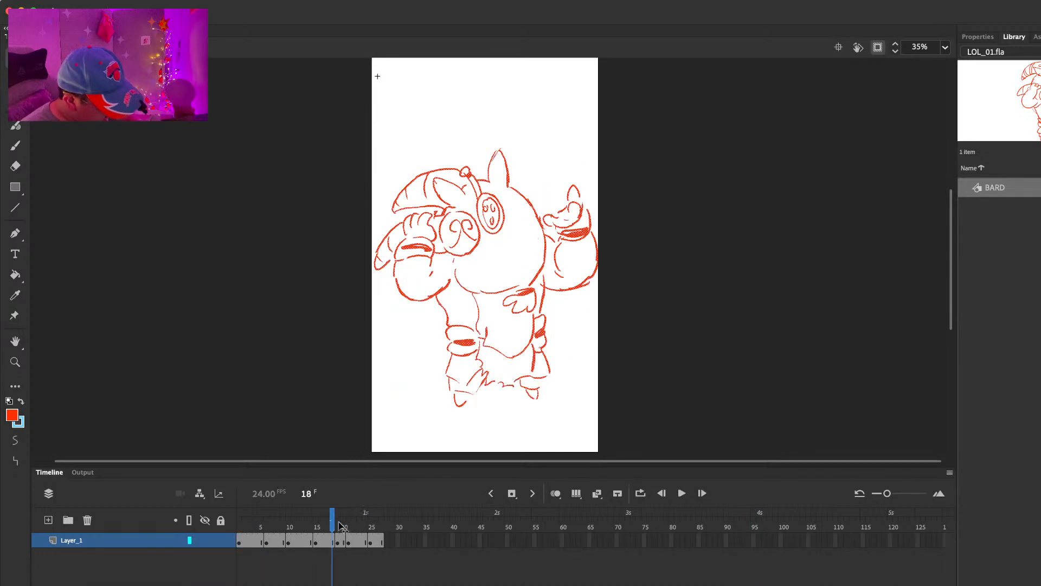
Step: Show artwork beyond the stage edges, then try a brush stroke on the area beside the stage and undo it
click(877, 47)
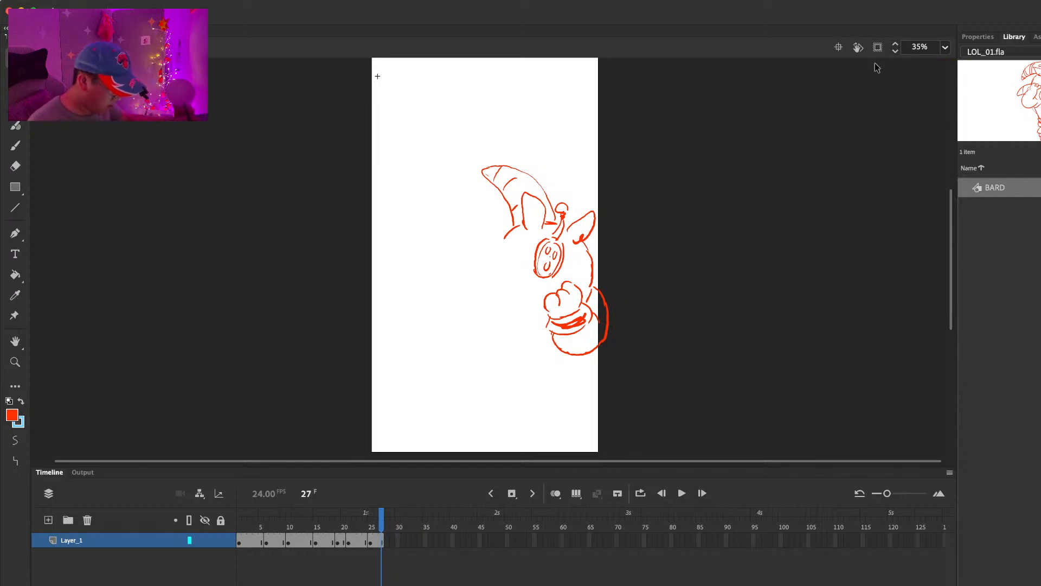
mouse_move(345, 529)
mouse_down()
mouse_move(261, 527)
mouse_move(277, 527)
mouse_up()
click(388, 537)
key(b)
mouse_move(661, 296)
mouse_down()
mouse_move(667, 309)
mouse_move(720, 291)
mouse_up()
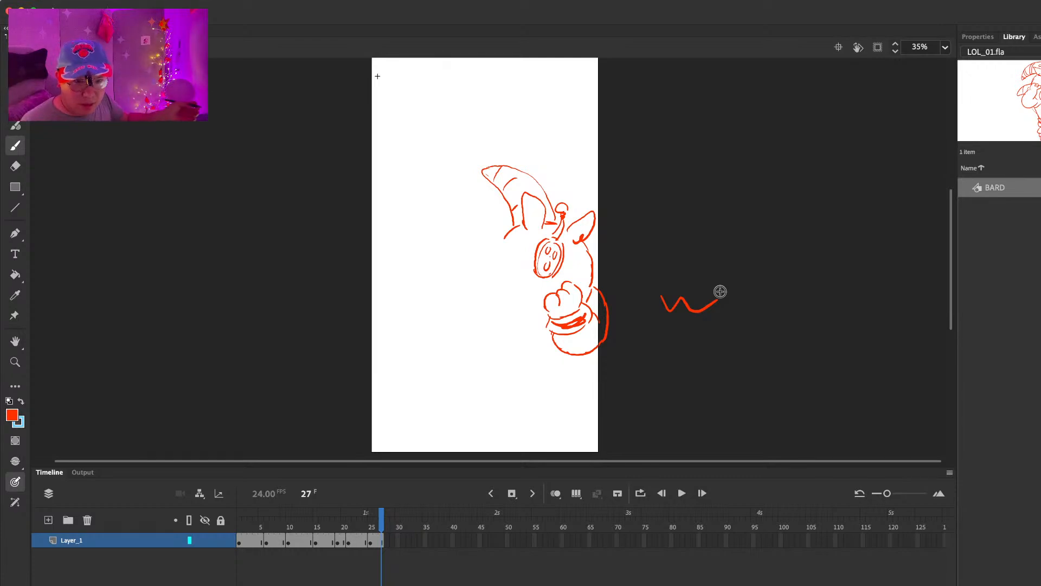
key(super+z)
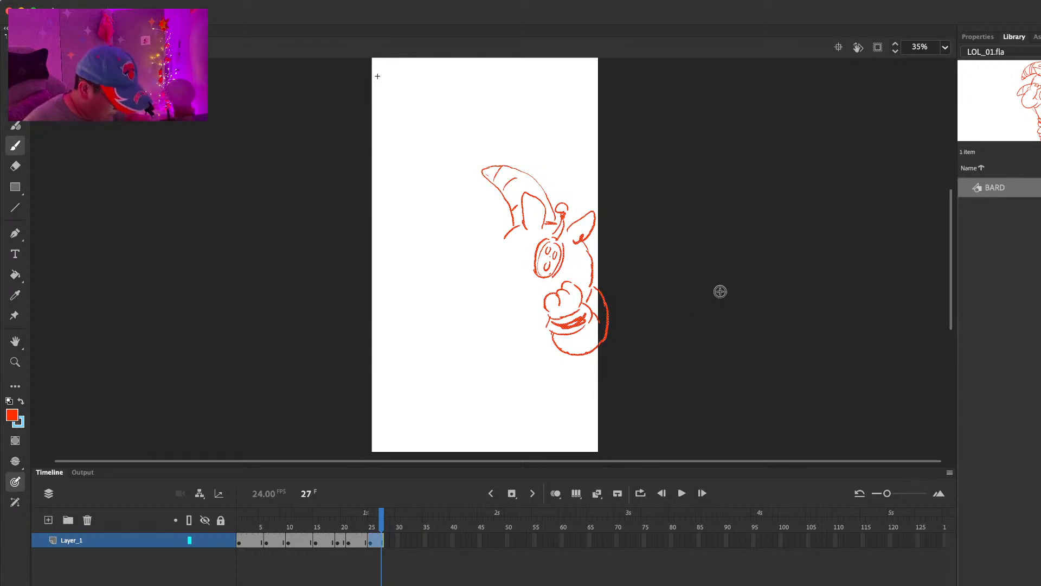
Step: Turn on onion skinning, narrow its range to the frames around the current one, and go to frame 26
click(555, 494)
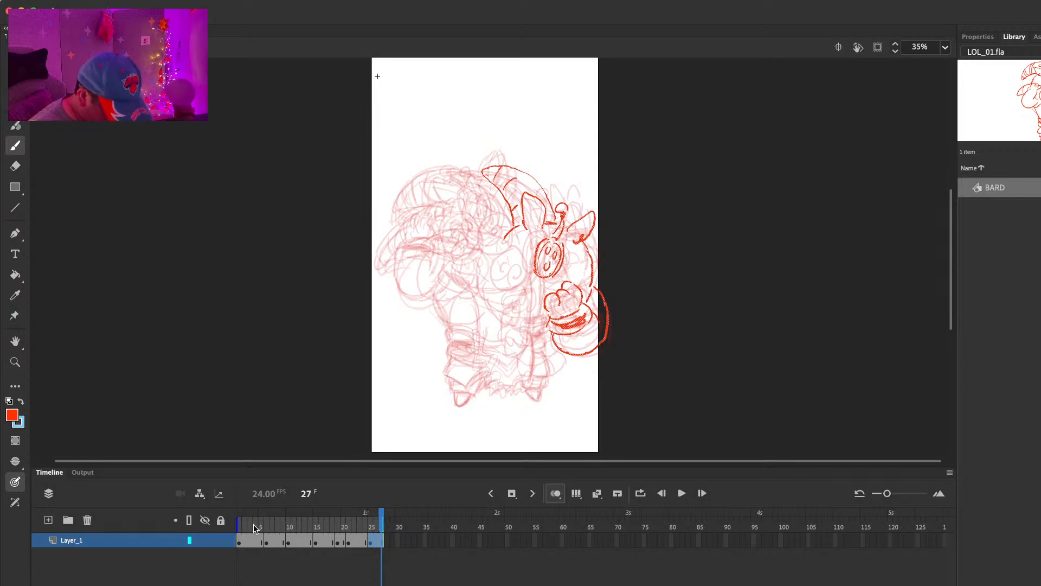
click(333, 519)
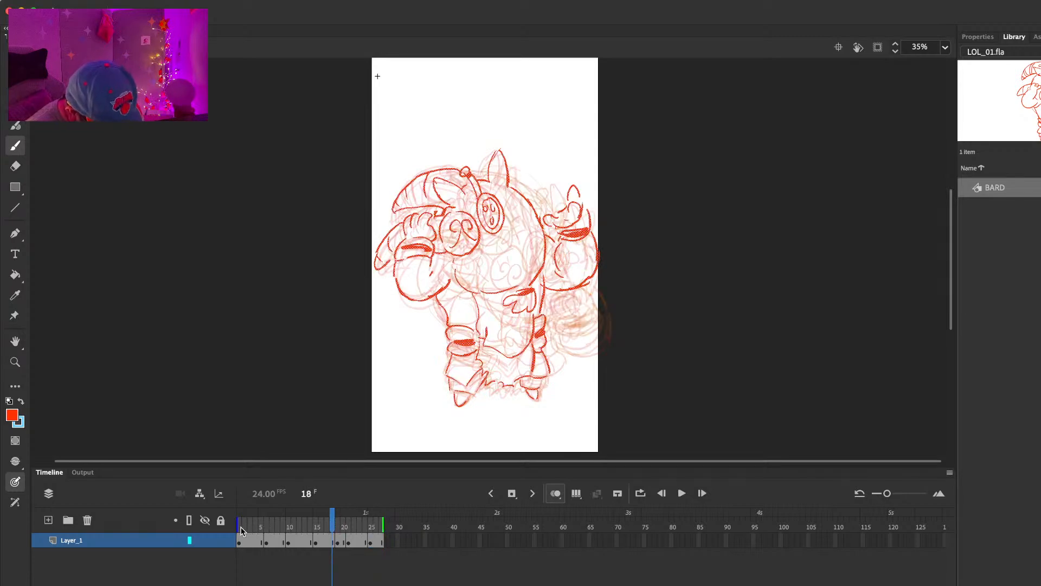
click(322, 519)
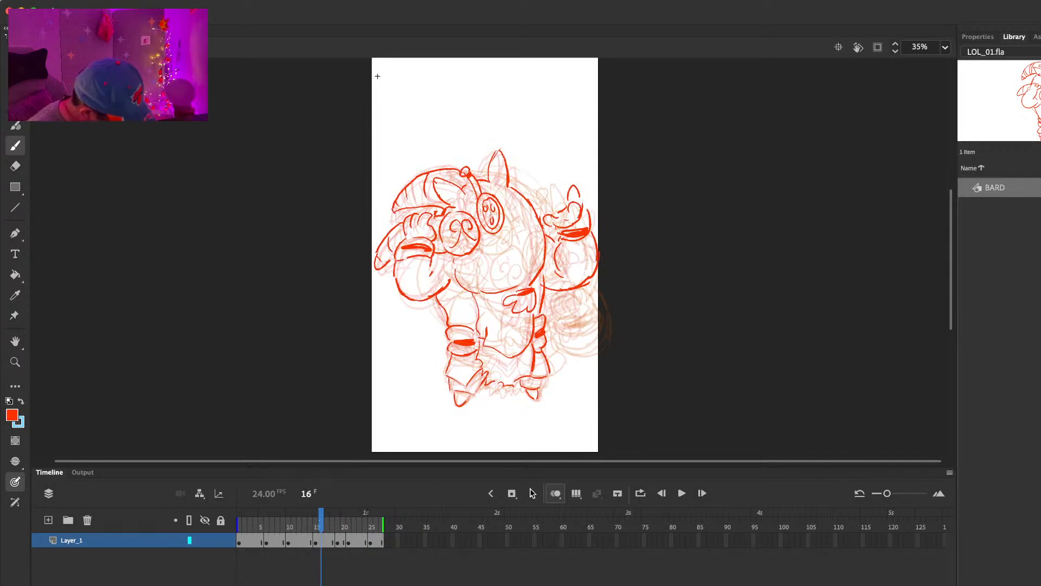
click(551, 499)
click(576, 513)
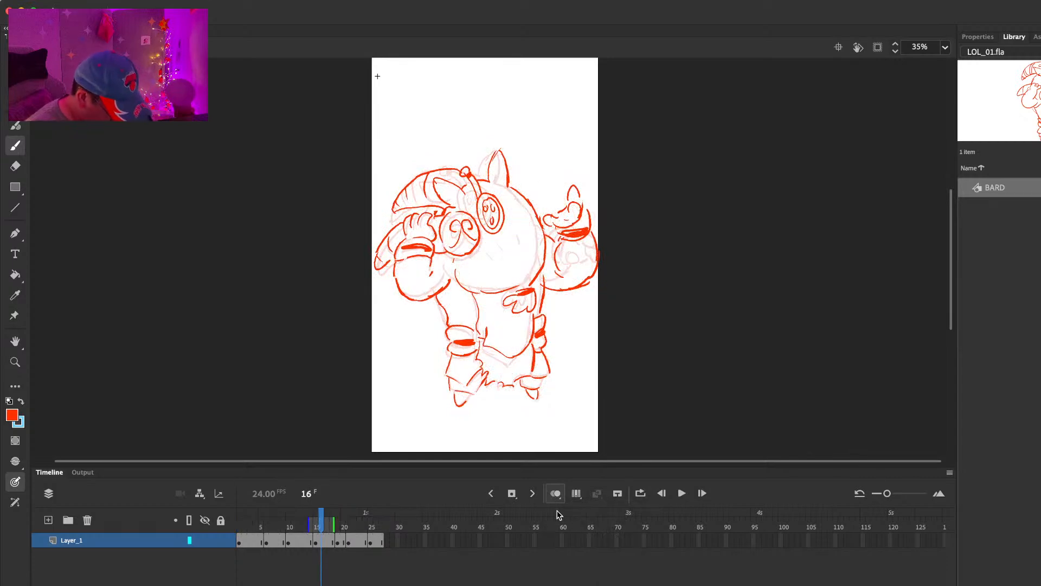
click(383, 517)
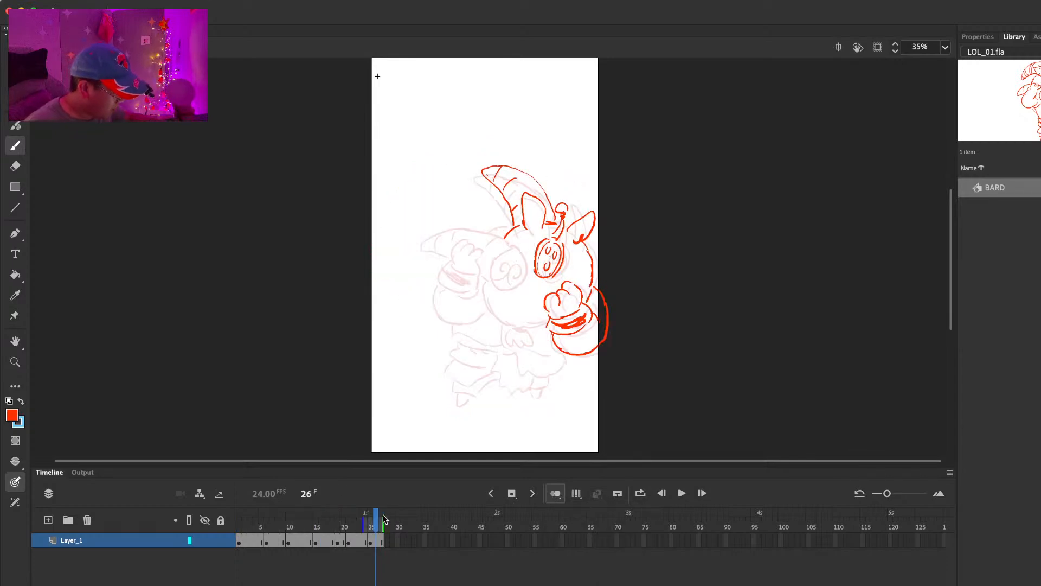
Step: Zoom the stage to 50% and flip between the last poses, from frame 21 to frame 25, to compare them
key(super+1)
key(super+minus)
drag(678, 261, 684, 231)
key(comma)
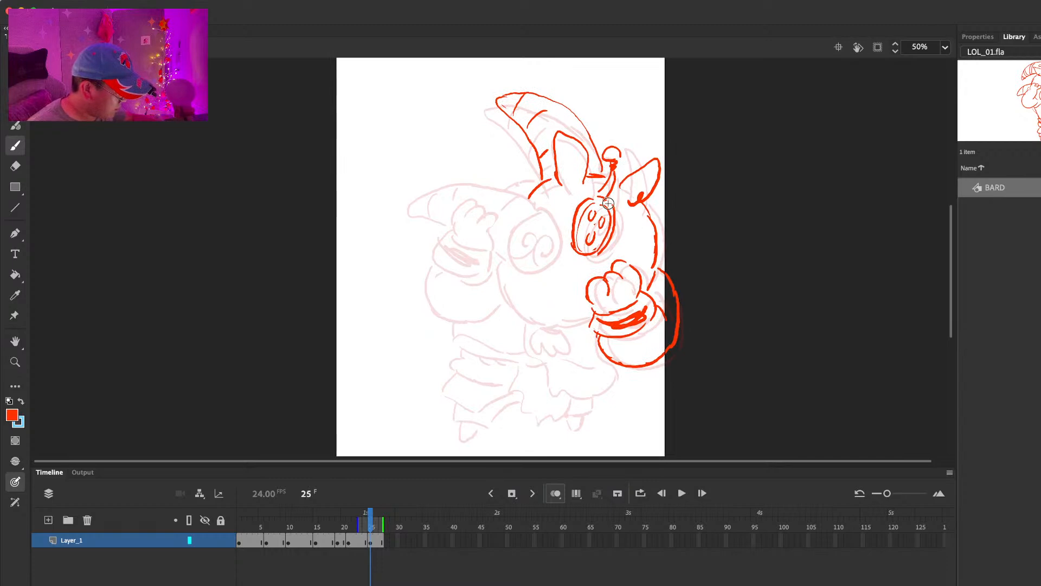
key(comma)
key(comma)
key(comma)
key(comma)
key(comma)
key(period)
key(period)
key(period)
key(period)
key(period)
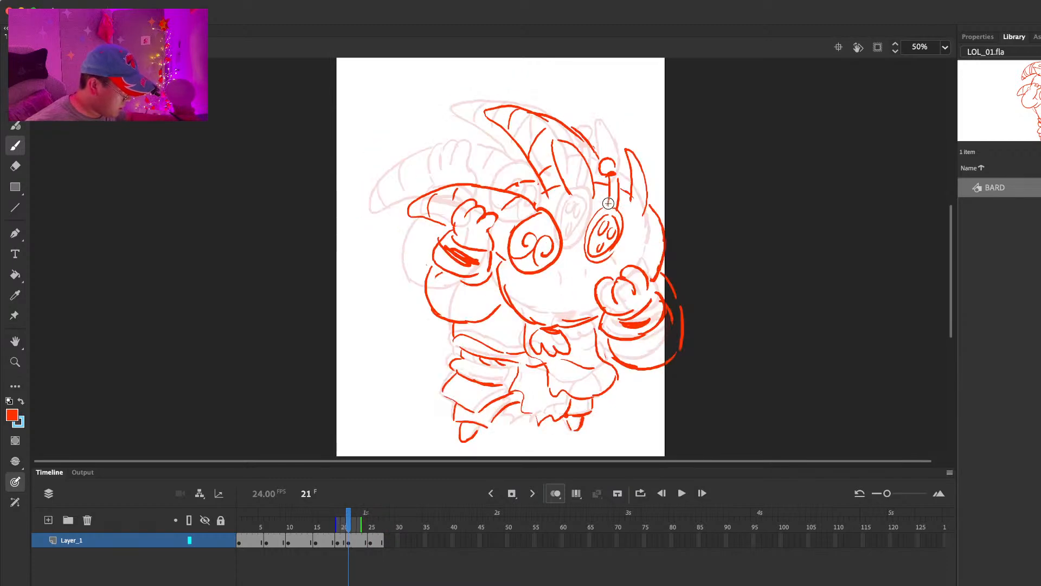
Step: On frame 25, draw the hand with its cuffed arm, the lower horn above it and the swirled disc at the horn's end
mouse_move(466, 256)
mouse_down()
mouse_move(492, 272)
mouse_move(441, 275)
mouse_move(469, 295)
mouse_move(462, 263)
mouse_move(497, 280)
mouse_move(477, 299)
mouse_up()
mouse_move(432, 282)
mouse_down()
mouse_move(447, 329)
mouse_move(485, 322)
mouse_up()
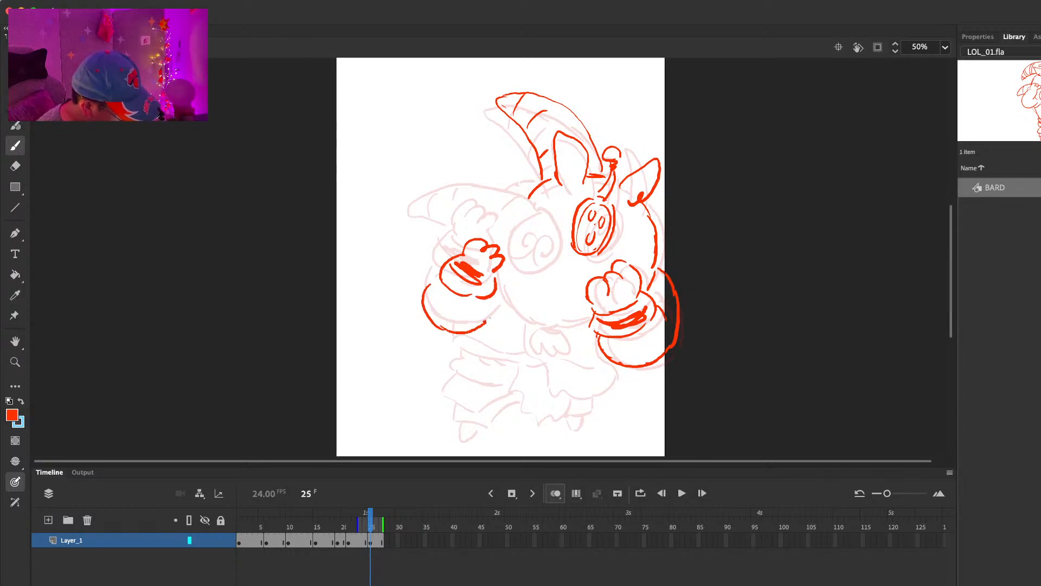
drag(426, 214, 528, 239)
key(super+z)
drag(474, 192, 546, 244)
drag(480, 196, 423, 215)
drag(429, 221, 449, 234)
mouse_move(513, 276)
mouse_down()
mouse_move(550, 258)
mouse_move(543, 288)
mouse_up()
Step: Erase and redraw parts of the lower horn on frame 25, comparing its outline with the neighbouring frame
key(e)
mouse_move(516, 207)
mouse_down()
mouse_move(441, 194)
mouse_move(519, 221)
mouse_up()
key(b)
key(super+z)
key(e)
mouse_move(454, 193)
mouse_down()
mouse_move(524, 218)
mouse_move(423, 213)
mouse_move(438, 226)
mouse_up()
key(b)
key(e)
key(b)
key(comma)
key(period)
key(e)
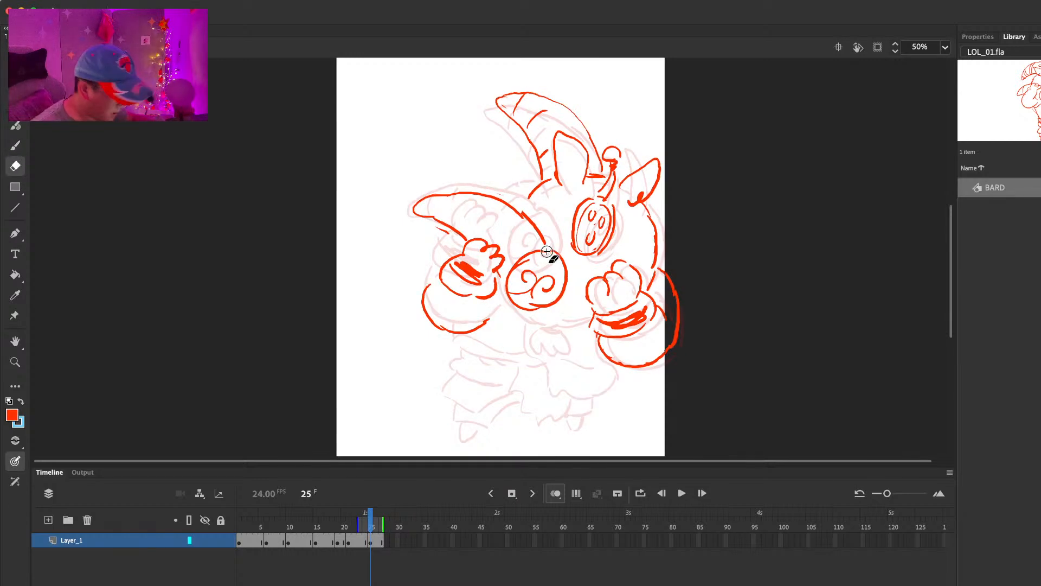
Step: Lasso the swirled disc on frame 25 and move it slightly up and left to meet the horn's end
key(l)
mouse_move(545, 247)
mouse_down()
mouse_move(502, 279)
mouse_move(567, 315)
mouse_move(556, 254)
mouse_up()
key(comma)
key(period)
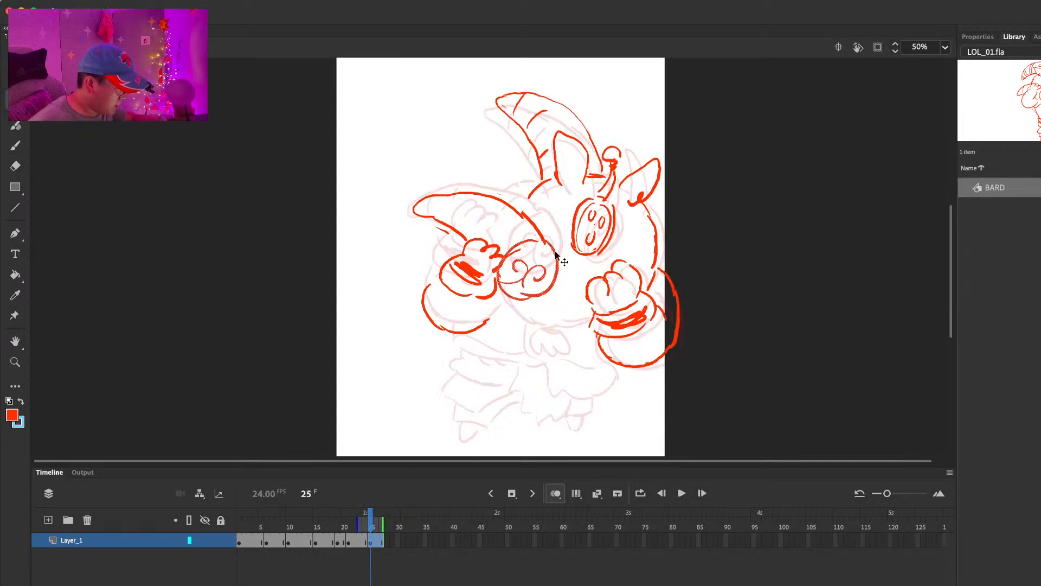
Step: Draw the lower face curve, three-lobed tuft and contour behind the horn on frame 25, then shift the whole drawing slightly left
key(b)
drag(523, 300, 588, 355)
key(comma)
key(period)
drag(531, 177, 485, 192)
key(super+a)
drag(654, 231, 647, 232)
Step: Draw the waist bands and the bulging trouser leg below them on frame 25
mouse_move(443, 333)
mouse_down()
mouse_move(450, 349)
mouse_move(526, 365)
mouse_up()
key(super+z)
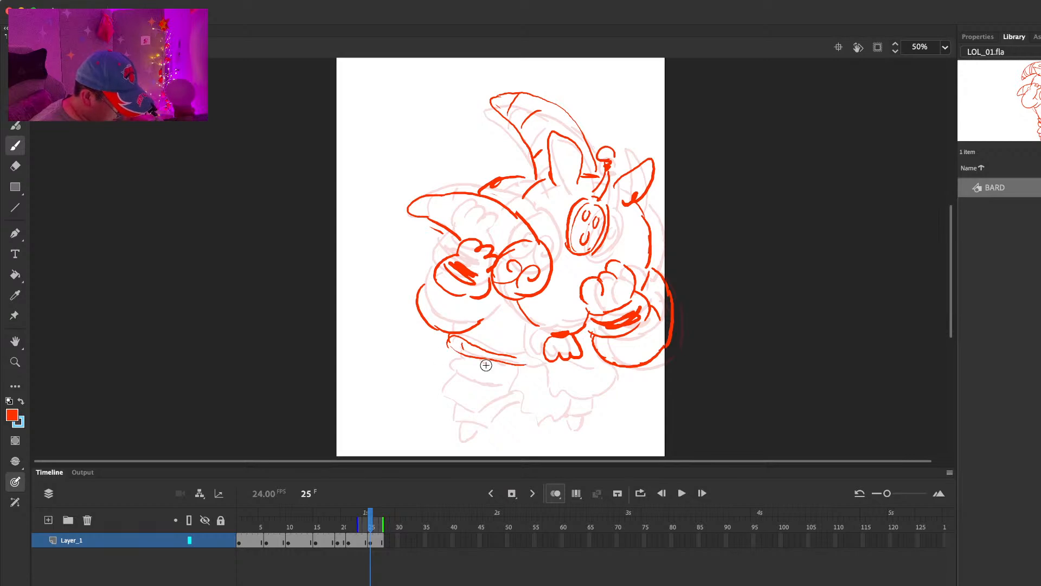
mouse_move(458, 355)
mouse_down()
mouse_move(515, 362)
mouse_move(478, 380)
mouse_move(508, 381)
mouse_up()
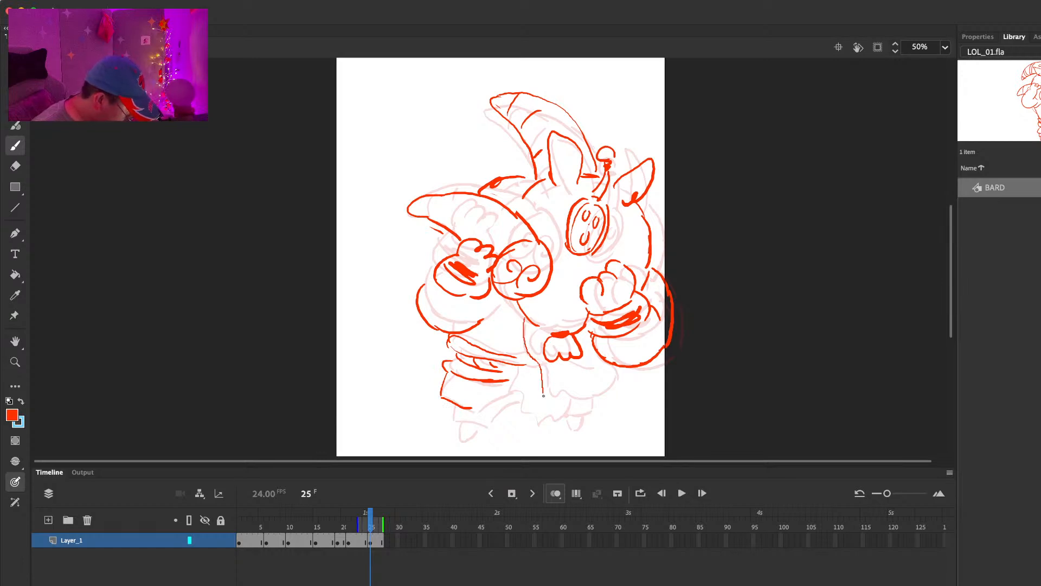
Step: Undo the last robe line and redraw the robe front with its jagged hem, then add both feet on frame 25
key(ctrl+z)
mouse_move(523, 320)
mouse_down()
mouse_move(532, 367)
mouse_move(562, 418)
mouse_move(602, 386)
mouse_up()
key(e)
key(b)
drag(590, 332, 602, 389)
drag(540, 366, 562, 394)
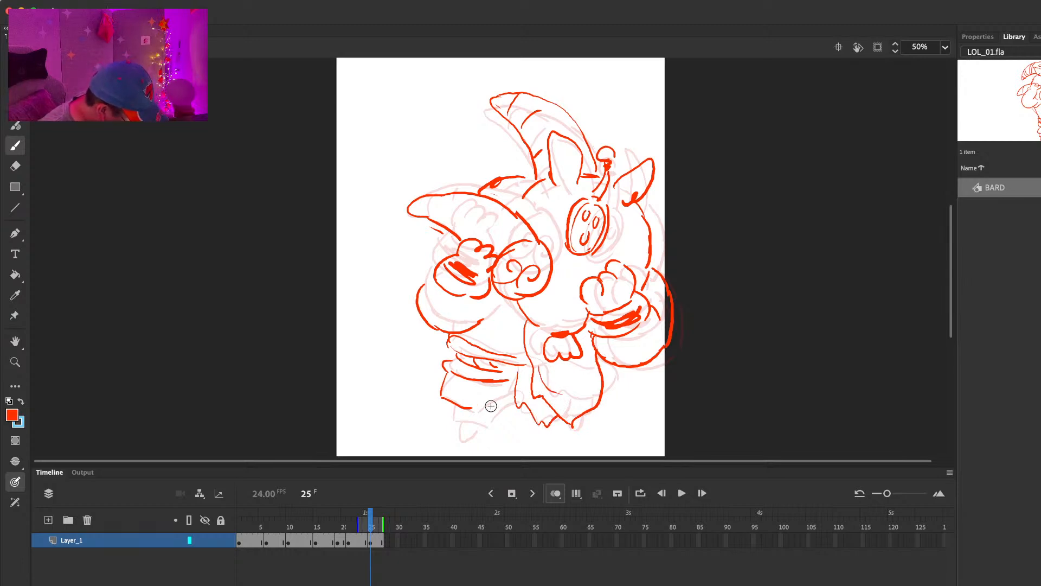
drag(458, 422, 478, 431)
drag(588, 424, 575, 432)
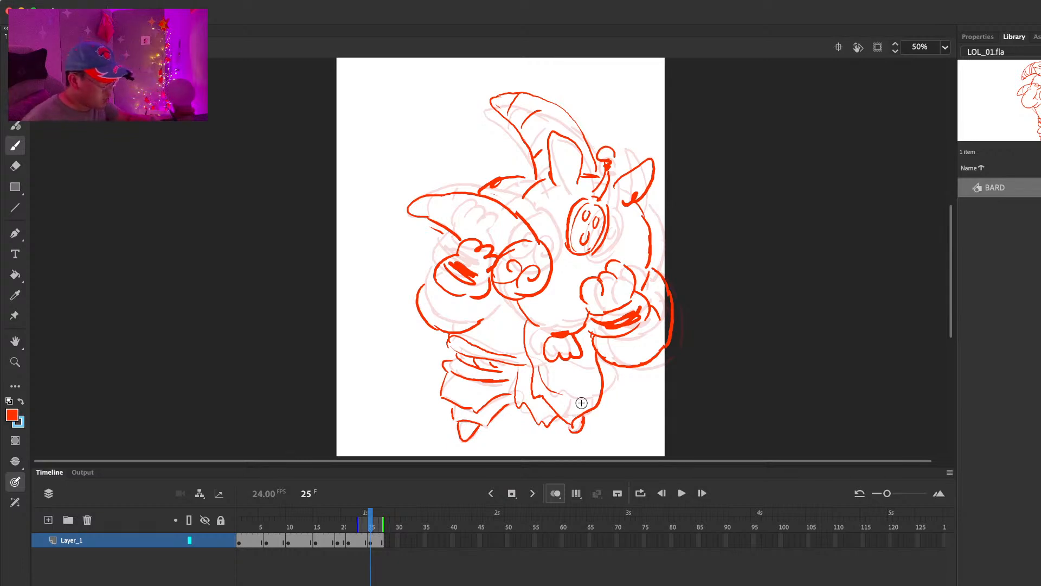
Step: Erase the stray line beneath the lower horn on frame 25 and add curved bands across the horn
key(e)
drag(432, 227, 446, 234)
key(b)
mouse_move(434, 199)
mouse_down()
mouse_move(513, 213)
mouse_move(494, 226)
mouse_up()
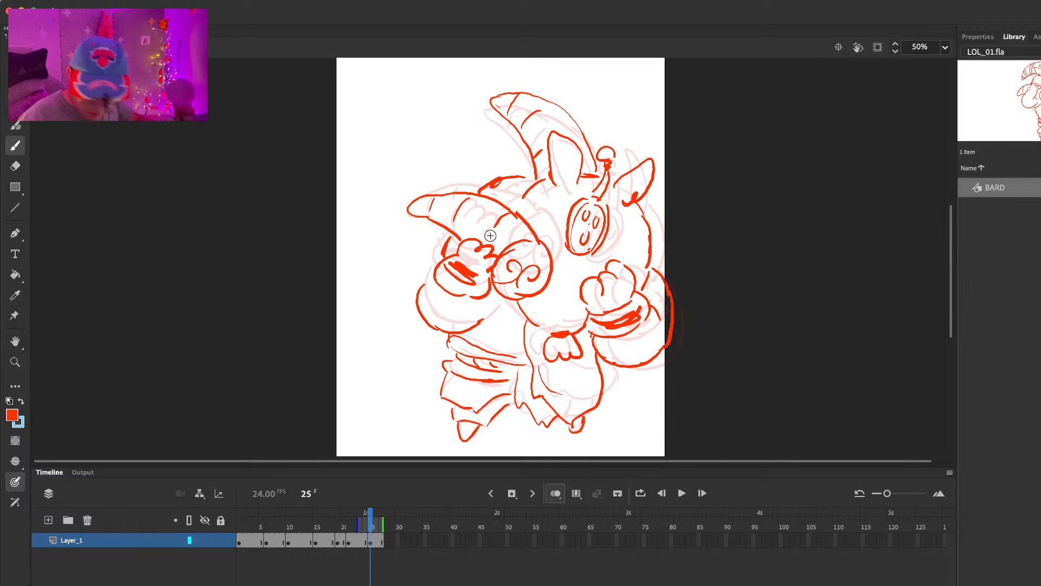
Step: Extend the hold of the frame 25 drawing and insert a blank keyframe at frame 30
key(F5)
key(F5)
key(F5)
key(F5)
key(F5)
key(F7)
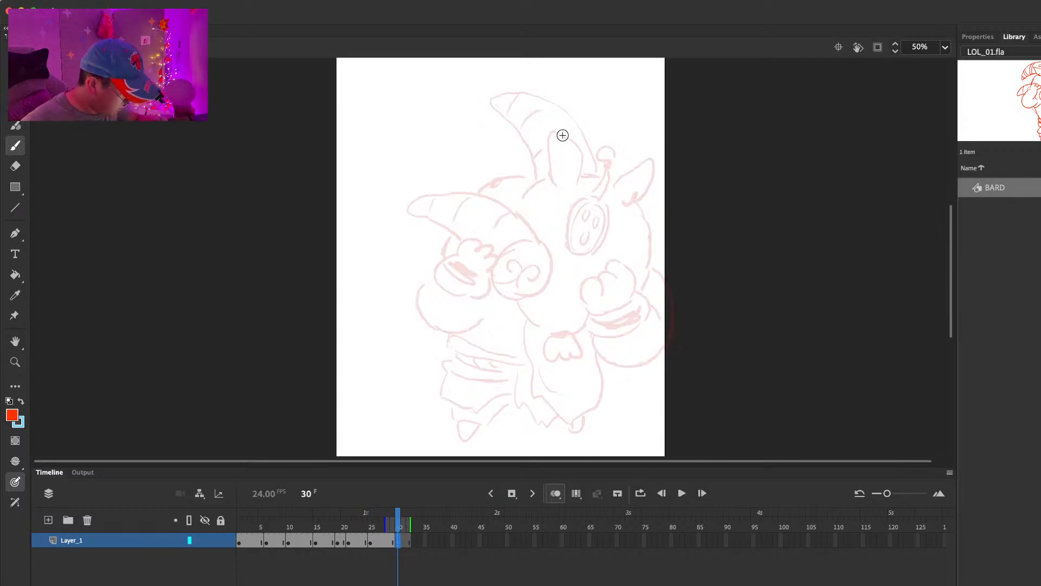
Step: Play back the BARD animation and return to the blank keyframe at frame 30
key(Return)
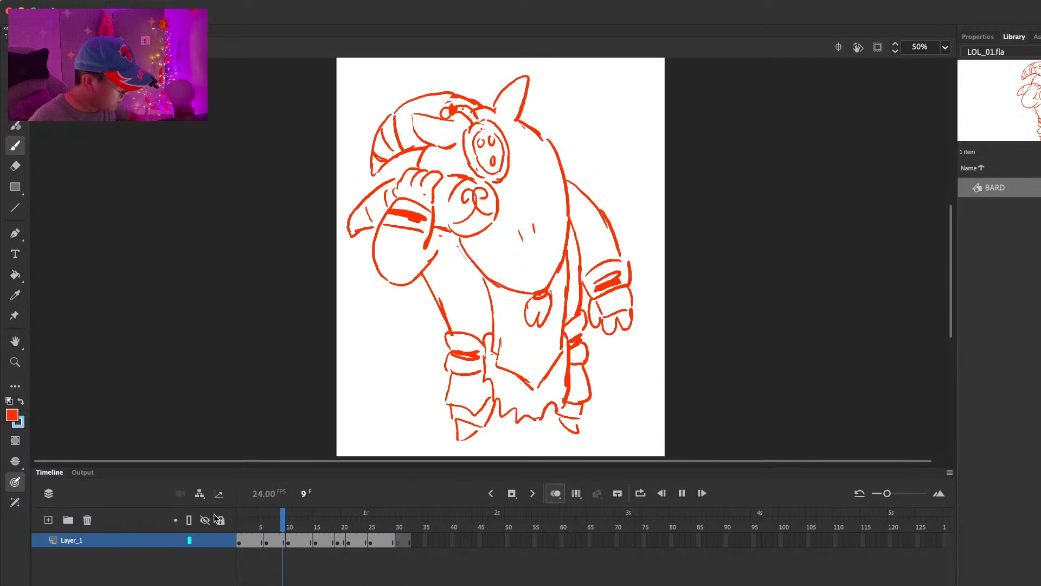
key(Return)
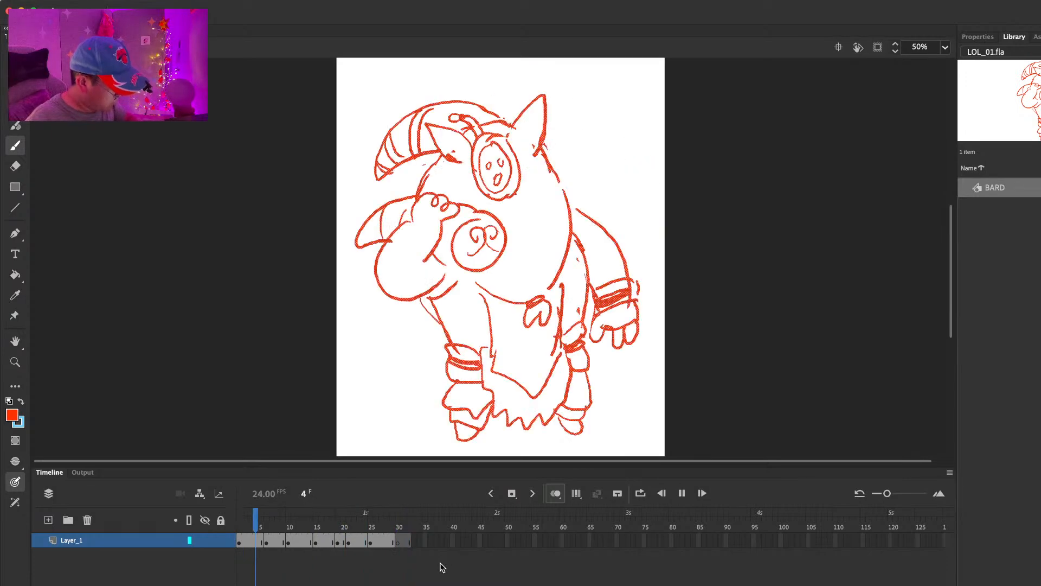
click(398, 541)
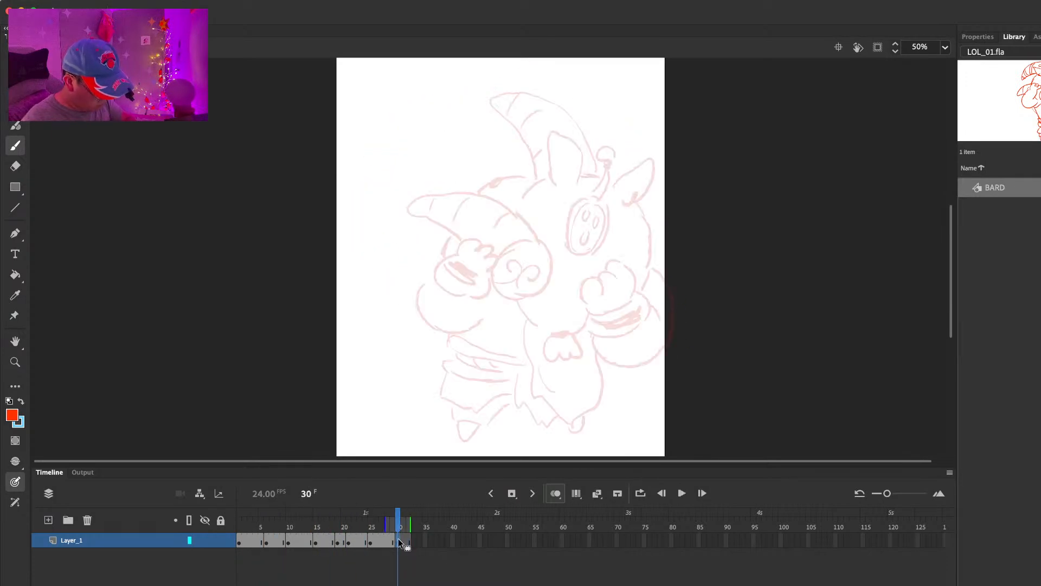
Step: On frame 30, draw the banded upper horn tilted lower, the ear beside it and the oval mask with three holes
mouse_move(550, 138)
mouse_down()
mouse_move(551, 180)
mouse_move(583, 142)
mouse_move(522, 108)
mouse_move(472, 117)
mouse_move(513, 145)
mouse_move(534, 177)
mouse_up()
drag(509, 114, 500, 122)
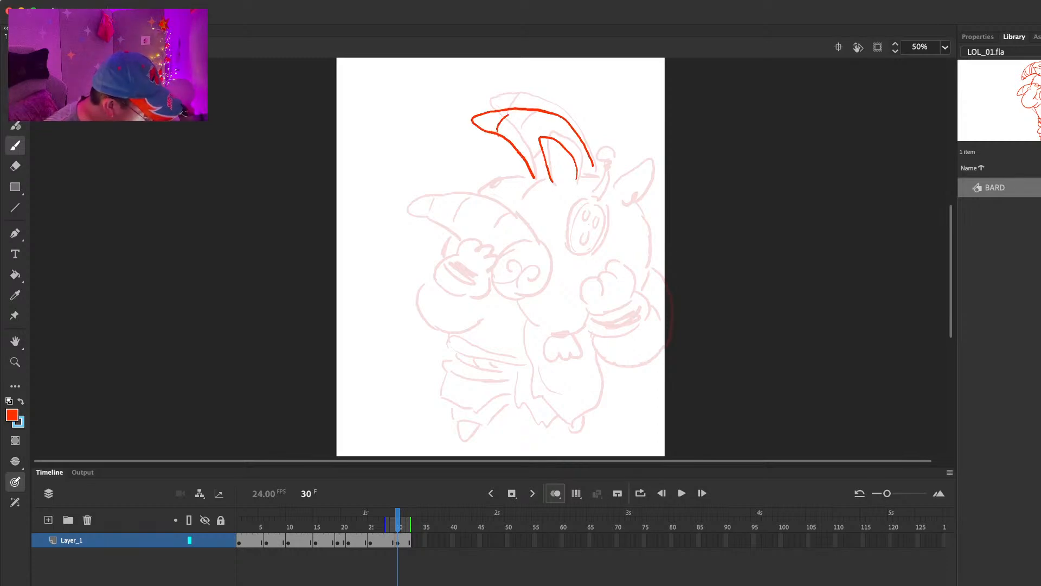
drag(585, 199, 580, 256)
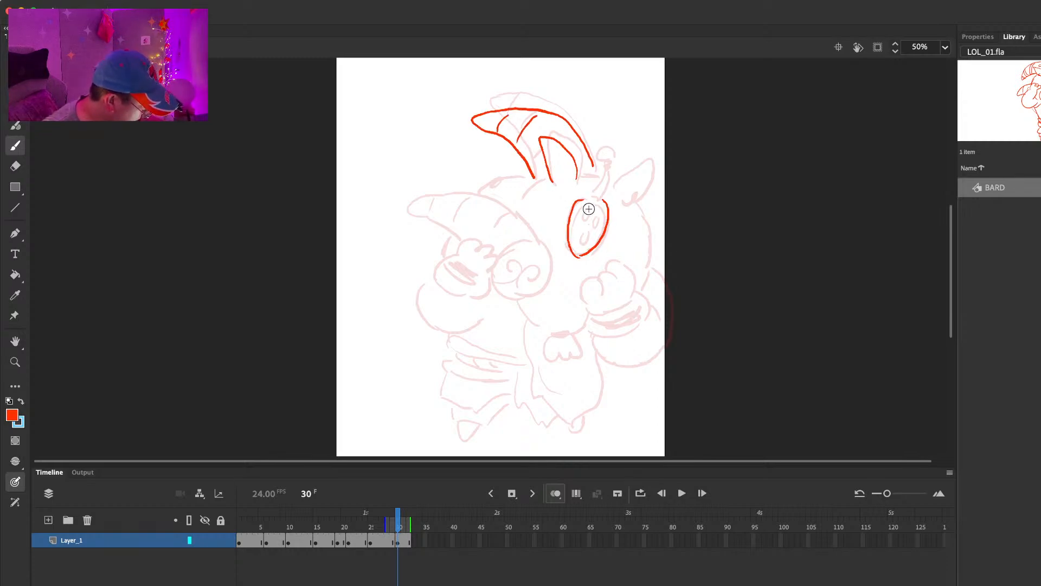
key(comma)
key(comma)
key(comma)
key(comma)
key(comma)
key(comma)
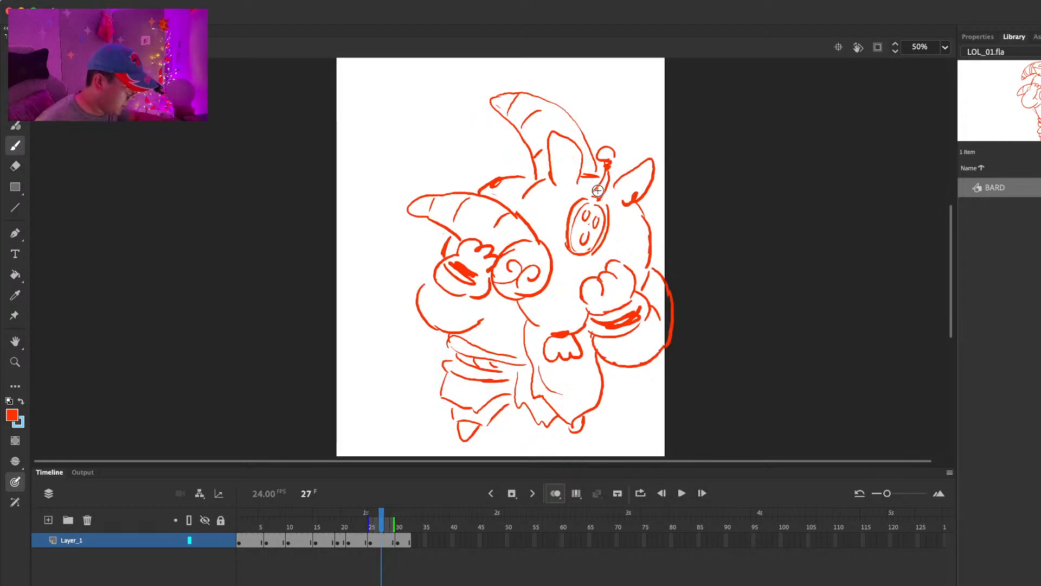
key(period)
key(period)
key(period)
key(period)
key(period)
key(period)
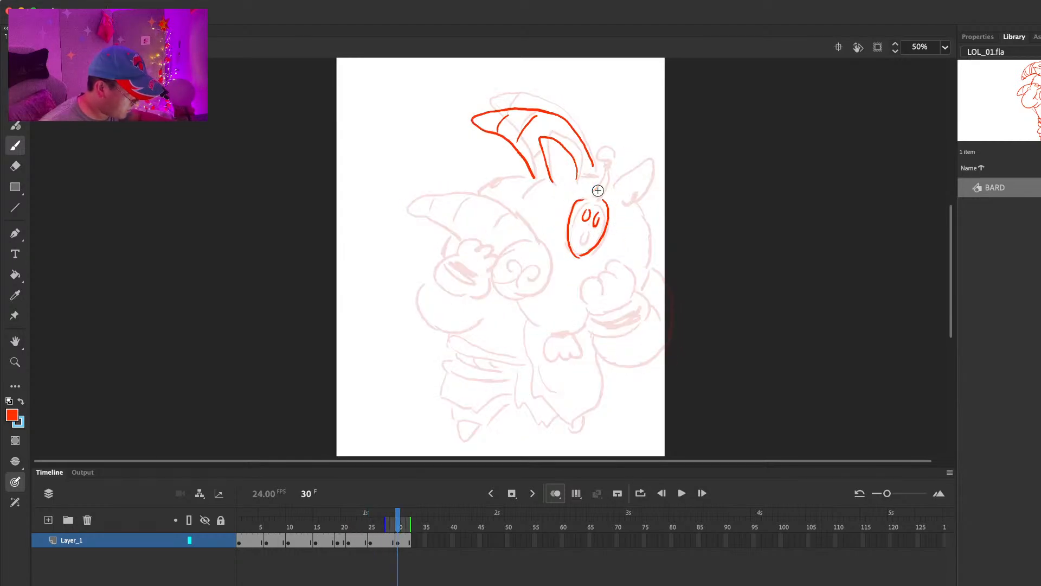
drag(573, 237, 585, 201)
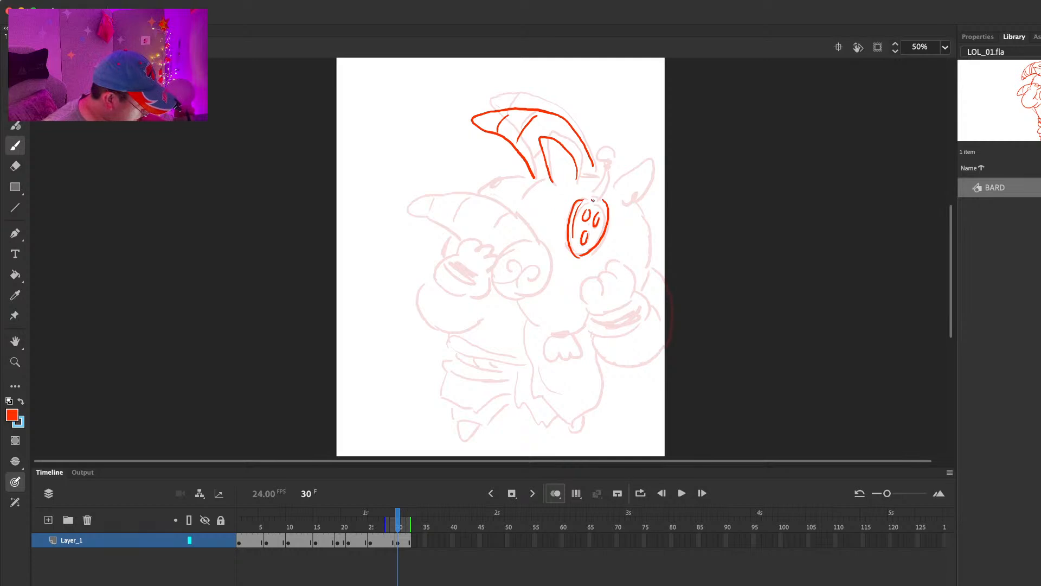
Step: On frame 30, draw the ball-tipped antenna above the oval mask, the second ear and the outline of the head
drag(597, 166, 591, 193)
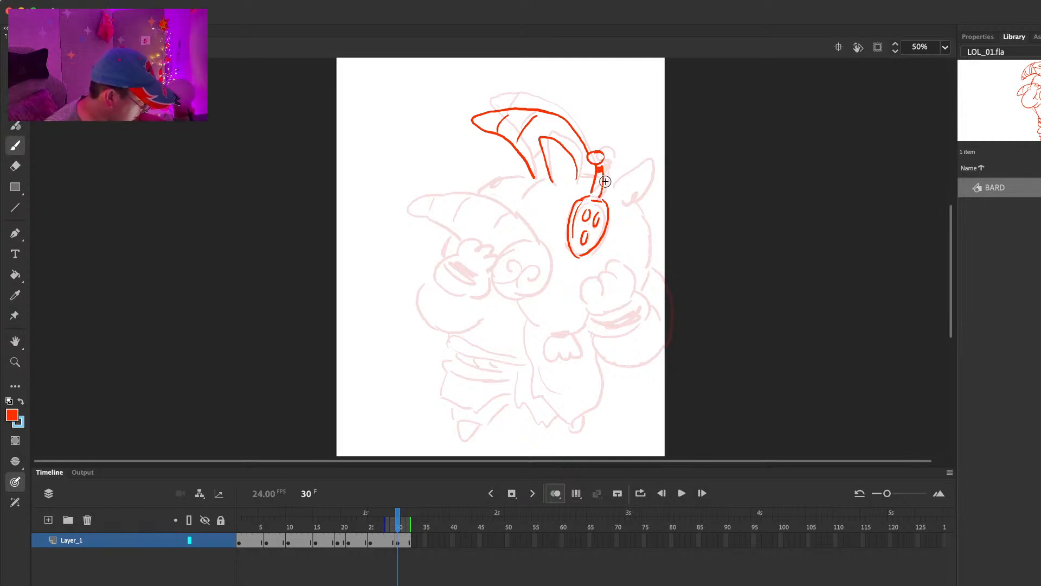
key(super+z)
drag(613, 190, 637, 153)
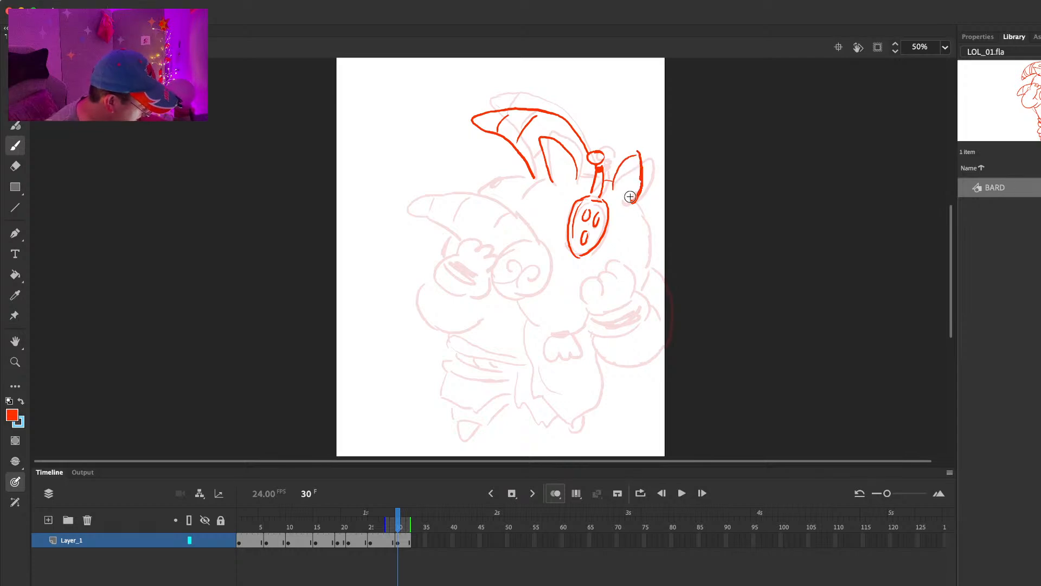
mouse_move(579, 174)
mouse_down()
mouse_move(544, 179)
mouse_move(519, 213)
mouse_up()
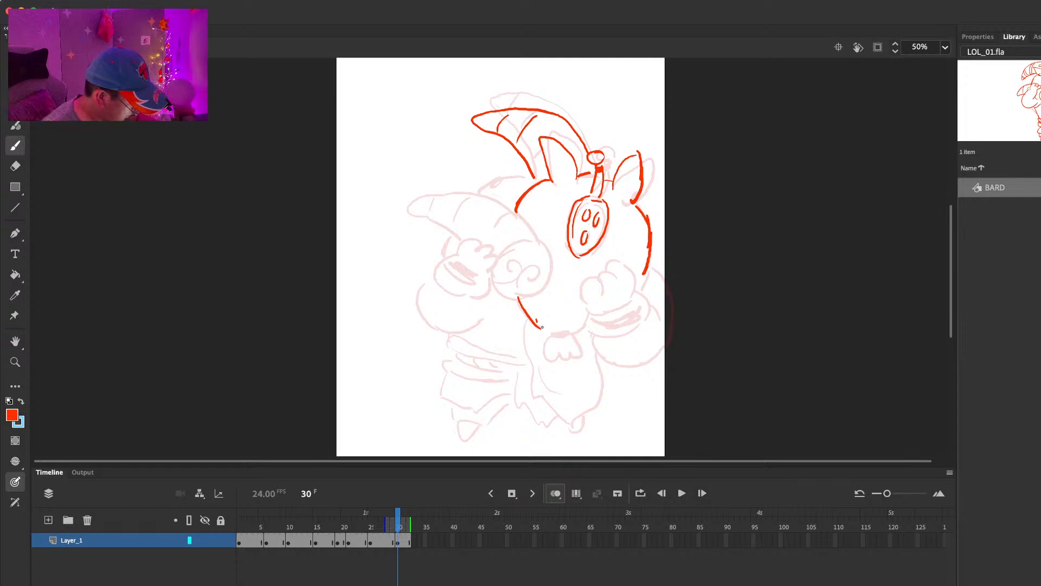
key(comma)
key(period)
Step: Draw the raised hand with its shaded cuff beside the head, plus the chin line and the small tuft beneath it
mouse_move(597, 313)
mouse_down()
mouse_move(604, 291)
mouse_move(634, 309)
mouse_move(610, 345)
mouse_move(642, 298)
mouse_up()
mouse_move(618, 331)
mouse_down()
mouse_move(640, 326)
mouse_move(563, 335)
mouse_up()
key(comma)
key(period)
key(e)
key(b)
key(comma)
key(period)
Step: Select the whole frame 30 drawing, shift it slightly up and to the left, and adjust it with Free Transform
key(super+a)
drag(647, 220, 639, 214)
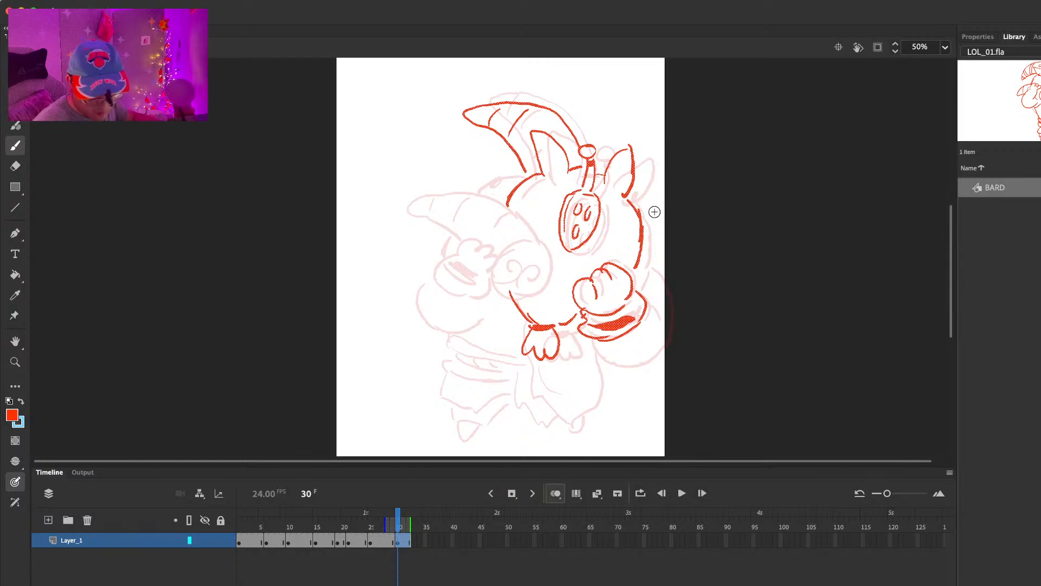
key(q)
drag(658, 99, 651, 88)
key(b)
key(comma)
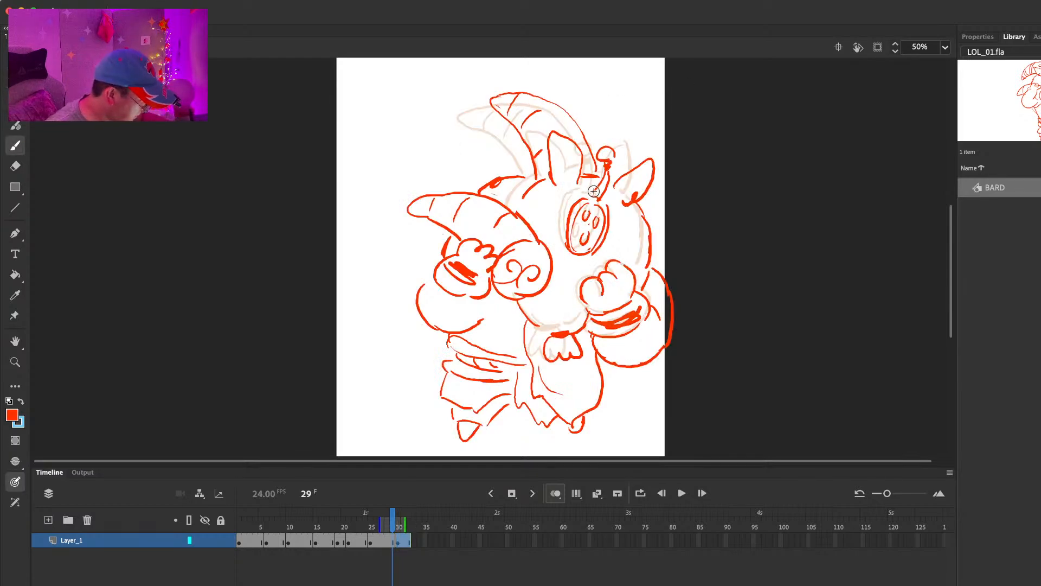
key(period)
Step: Erase part of the oval mask's edge on frame 30 and redraw its outline
key(e)
mouse_move(569, 249)
mouse_down()
mouse_move(585, 245)
mouse_move(565, 239)
mouse_move(586, 242)
mouse_move(598, 213)
mouse_move(580, 247)
mouse_up()
key(b)
key(e)
key(b)
drag(599, 195, 599, 227)
drag(561, 239, 574, 251)
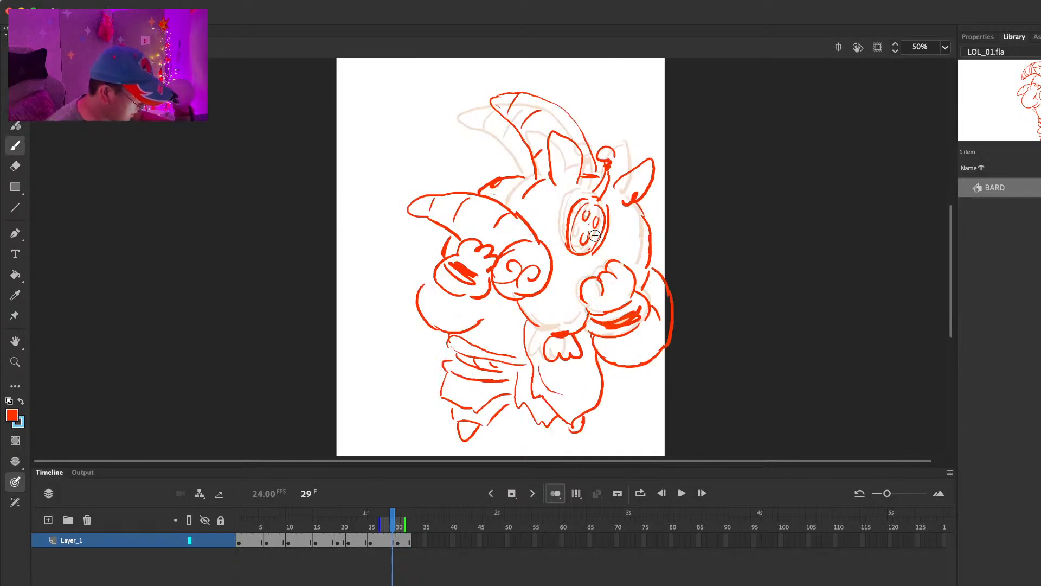
Step: Draw the other raised hand with its shaded cuff and the round mask with two spirals next to it
mouse_move(446, 250)
mouse_down()
mouse_move(475, 238)
mouse_move(479, 255)
mouse_move(431, 278)
mouse_move(464, 293)
mouse_up()
key(super+z)
mouse_move(481, 261)
mouse_down()
mouse_move(465, 295)
mouse_move(471, 259)
mouse_move(513, 292)
mouse_up()
mouse_move(530, 228)
mouse_down()
mouse_move(507, 287)
mouse_move(540, 234)
mouse_up()
mouse_move(491, 273)
mouse_down()
mouse_move(510, 254)
mouse_move(529, 268)
mouse_up()
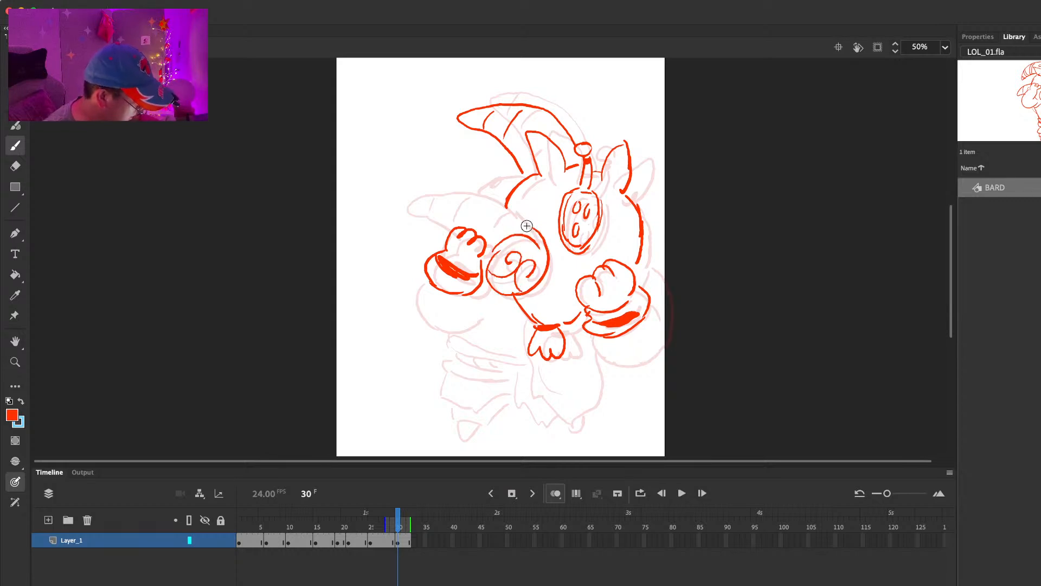
Step: Draw the banded lower horn curving out from the spiral mask and the puffy sleeve under the hand beside it
mouse_move(535, 231)
mouse_down()
mouse_move(510, 217)
mouse_move(418, 202)
mouse_move(436, 201)
mouse_move(397, 220)
mouse_up()
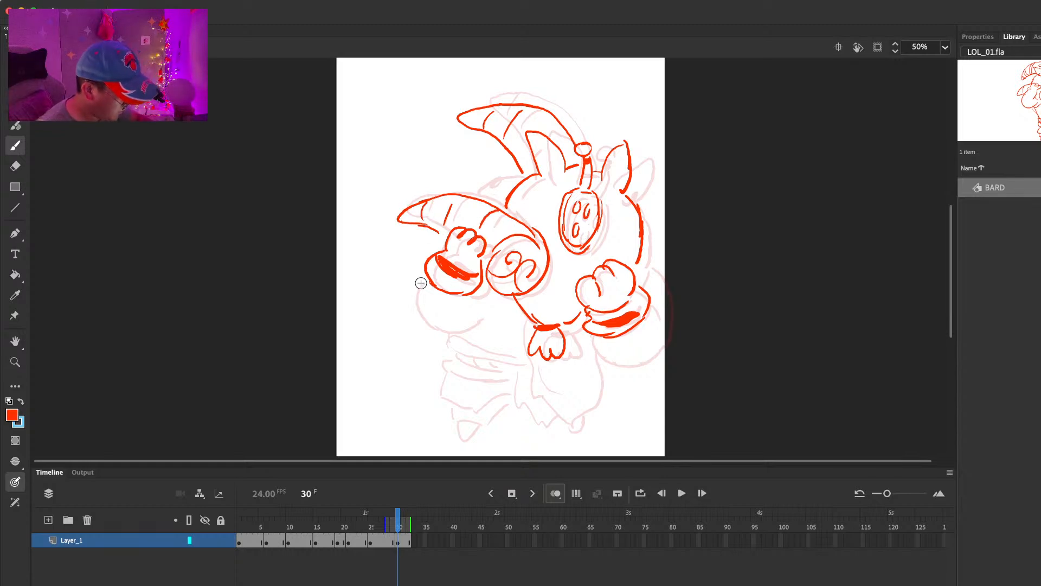
drag(426, 271, 452, 326)
key(comma)
key(period)
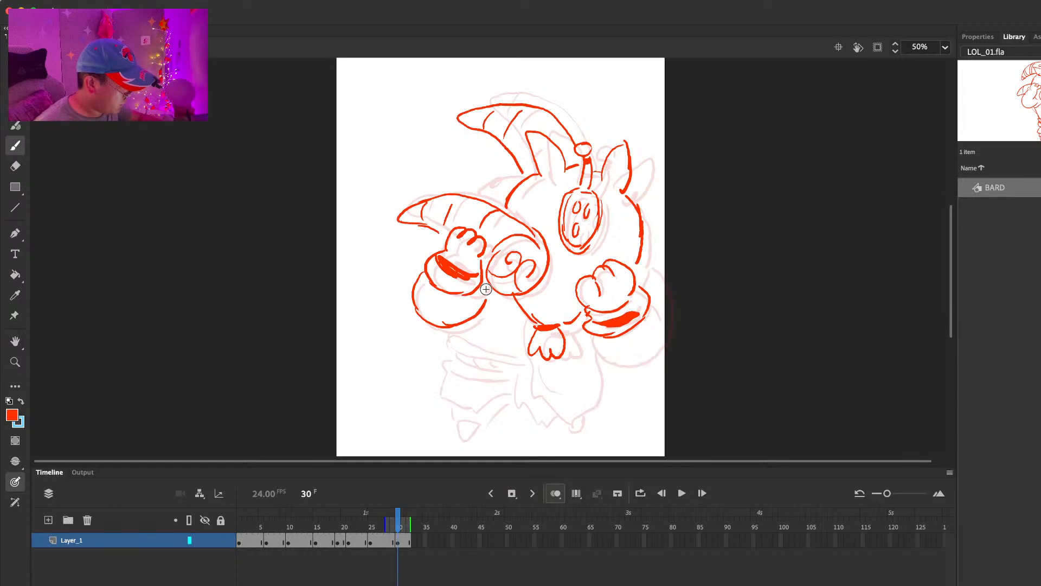
Step: Add the back curve behind the lower horn, the short arm line by the hand and the opposite puffy sleeve
drag(500, 172, 471, 193)
key(super+z)
drag(434, 239, 432, 255)
key(comma)
key(period)
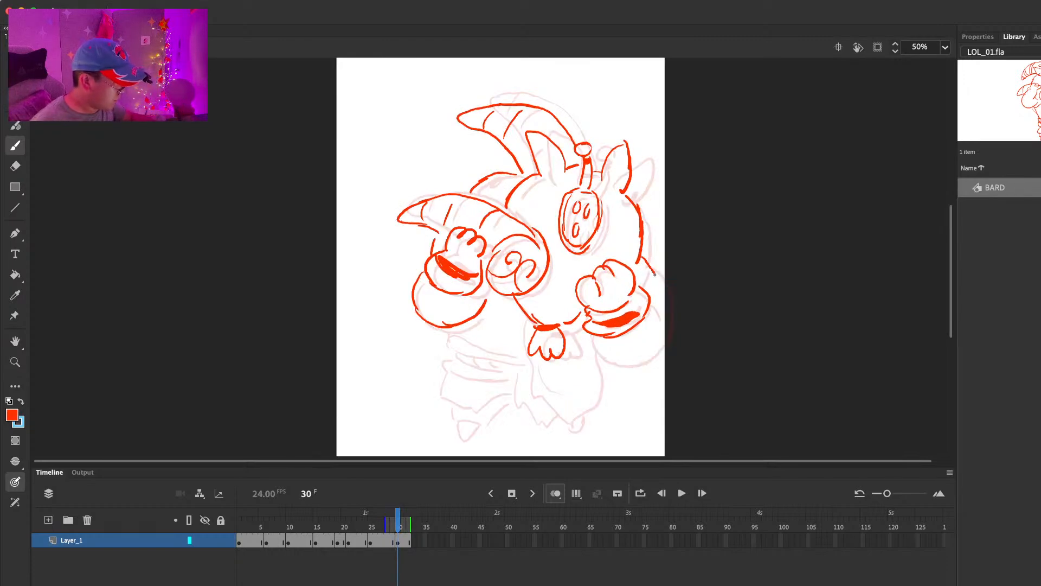
mouse_move(649, 299)
mouse_down()
mouse_move(659, 337)
mouse_move(665, 324)
mouse_up()
key(comma)
key(period)
Step: Draw the robe's front panel with a fold line and the layered belt bands around the waist
mouse_move(524, 324)
mouse_down()
mouse_move(543, 407)
mouse_move(592, 411)
mouse_up()
drag(554, 368, 579, 376)
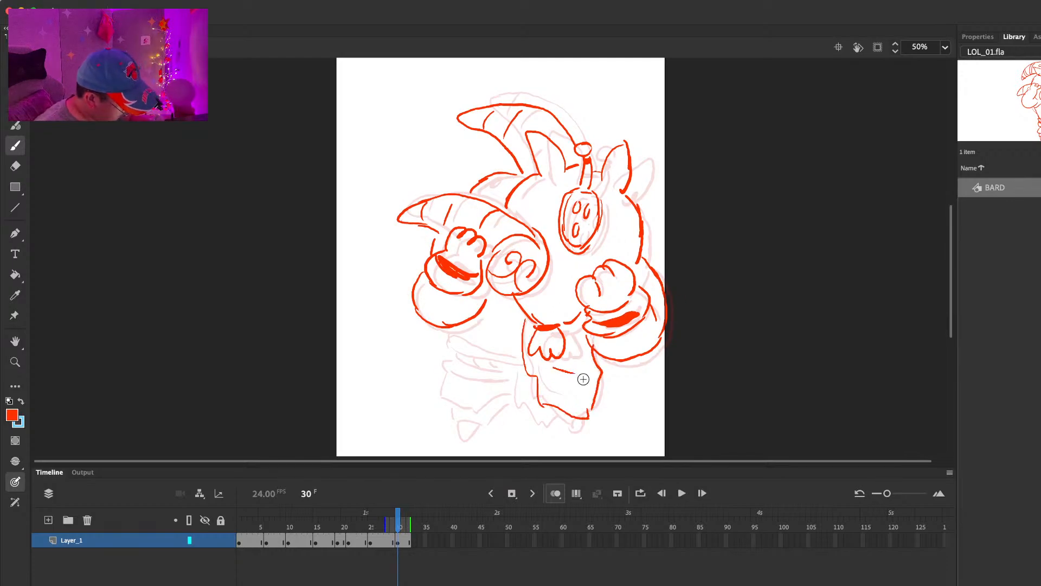
key(super+z)
drag(486, 342, 514, 353)
mouse_move(443, 342)
mouse_down()
mouse_move(503, 360)
mouse_move(513, 379)
mouse_up()
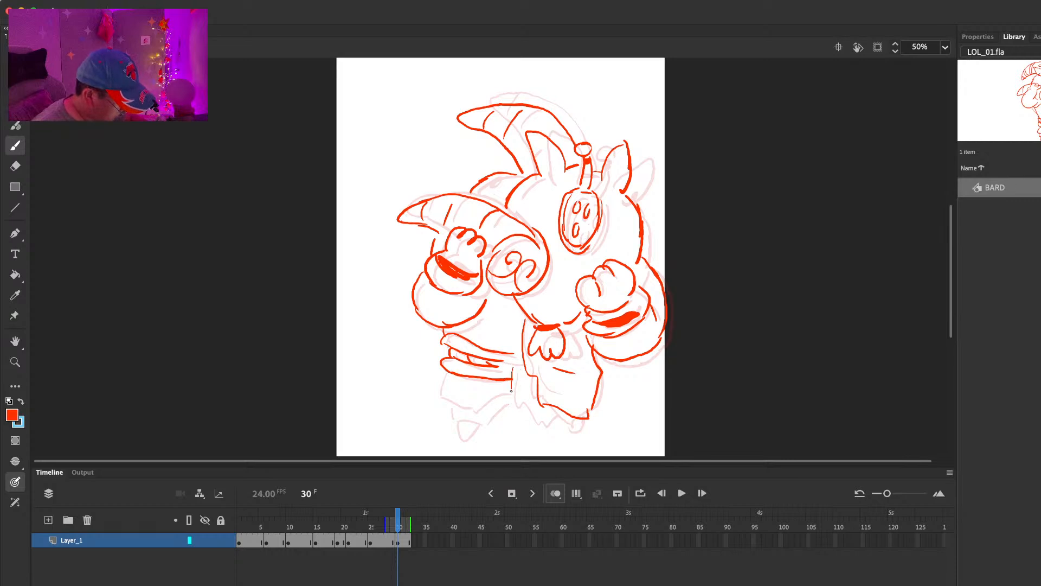
Step: Draw the ragged skirt hem and the two pointed feet at the base of the figure
drag(538, 426, 549, 427)
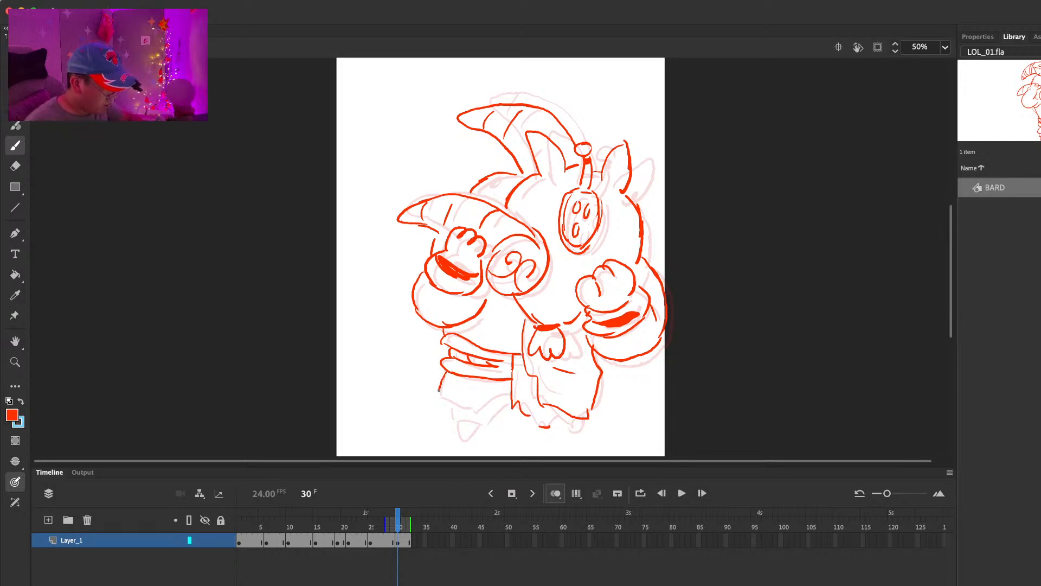
drag(474, 411, 513, 390)
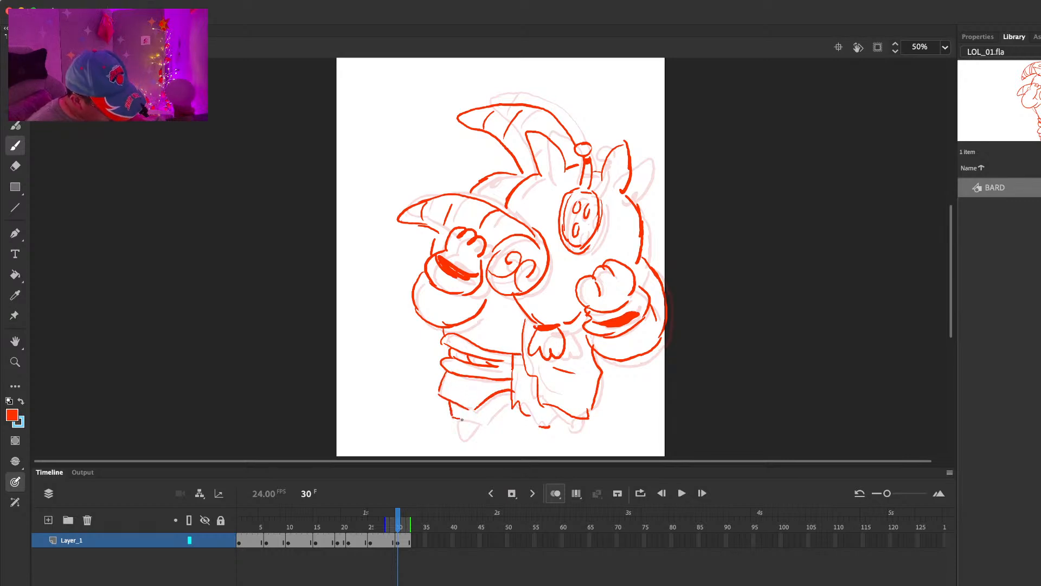
drag(458, 421, 476, 428)
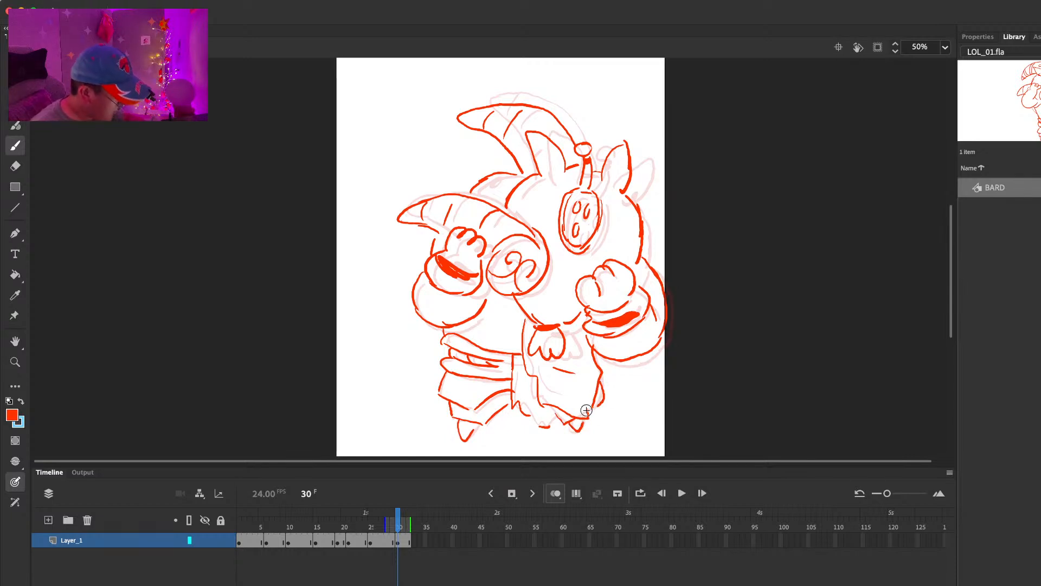
Step: Extend the hold of the frame 30 drawing to frame 39 and play back the animation
key(F5)
key(F5)
key(F5)
key(F5)
key(F5)
key(F5)
key(F5)
key(Return)
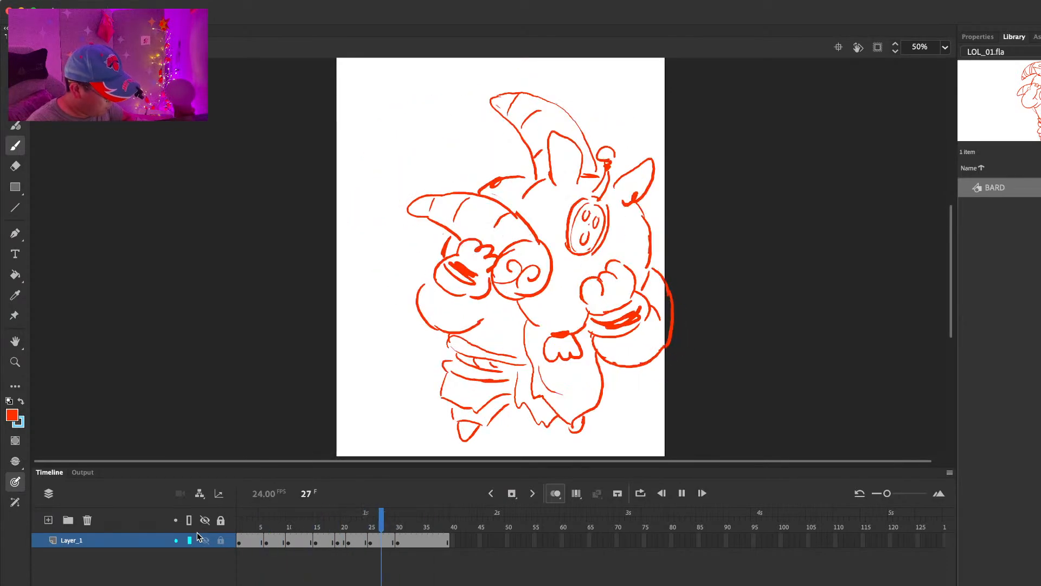
key(Return)
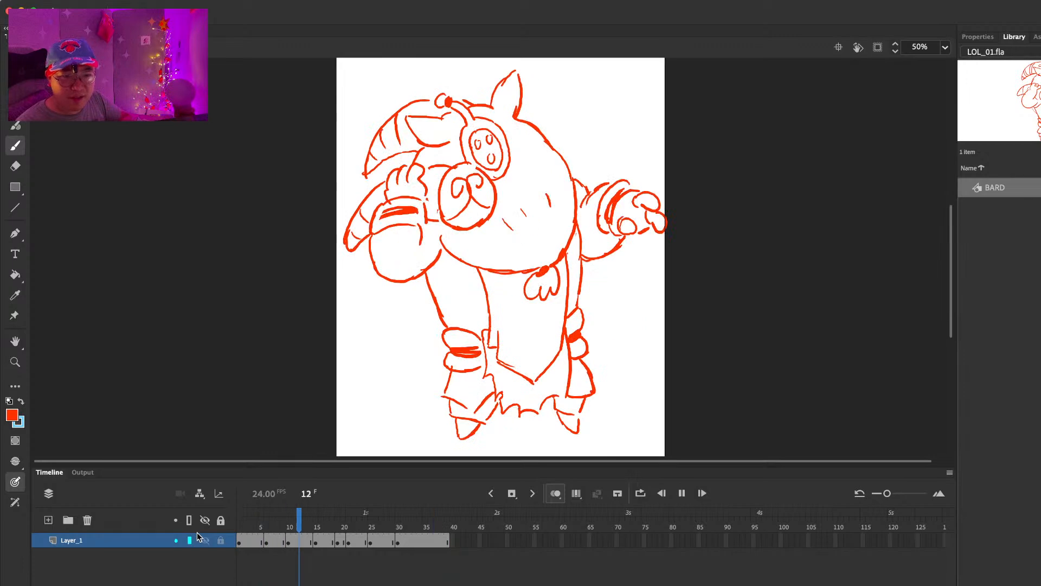
Step: Turn on Loop Playback and review the looping BARD animation, including a replay from frame 30
click(945, 49)
click(946, 49)
click(326, 1)
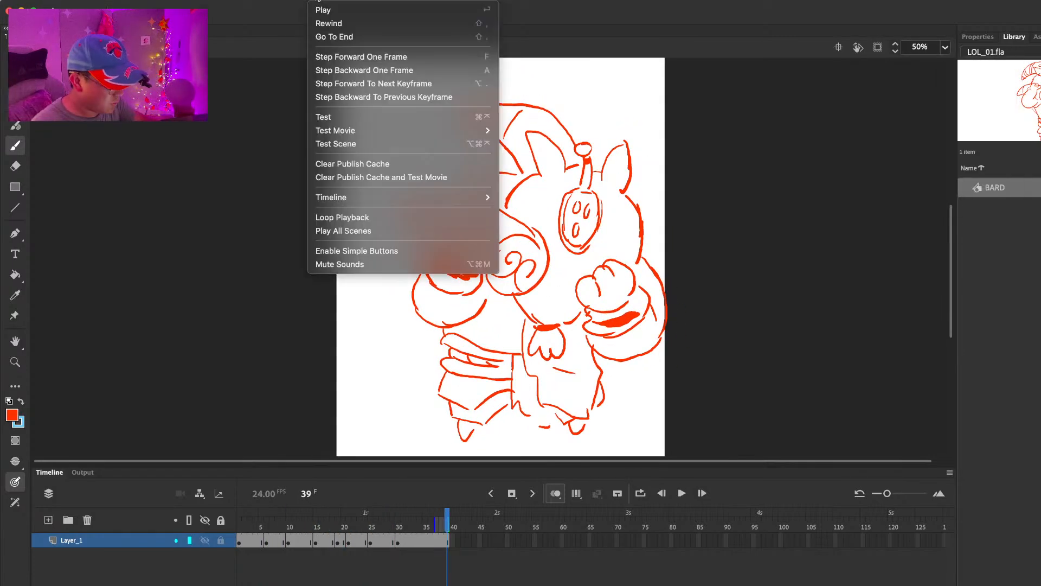
click(347, 216)
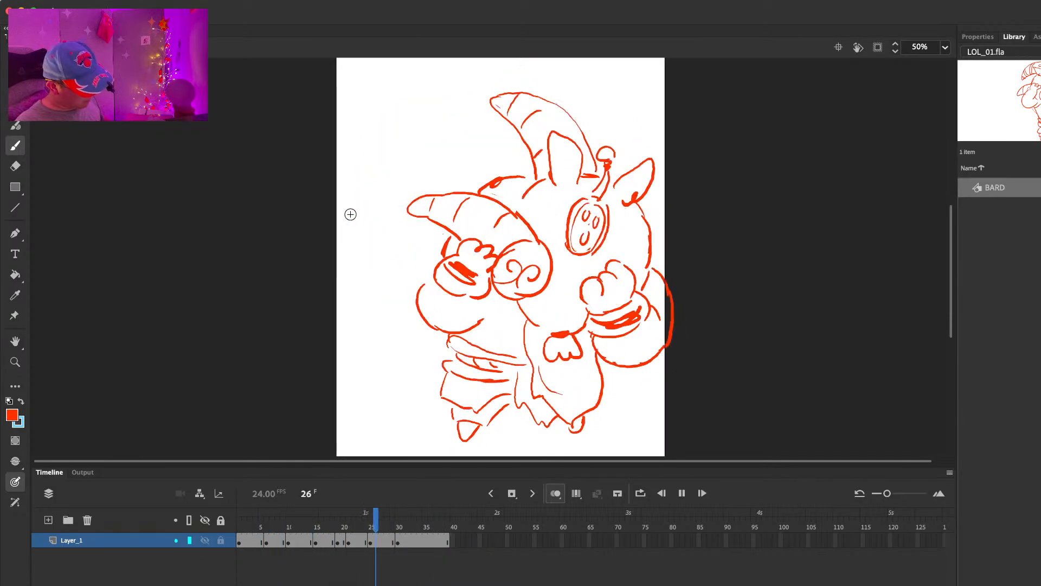
key(Return)
drag(331, 517, 399, 526)
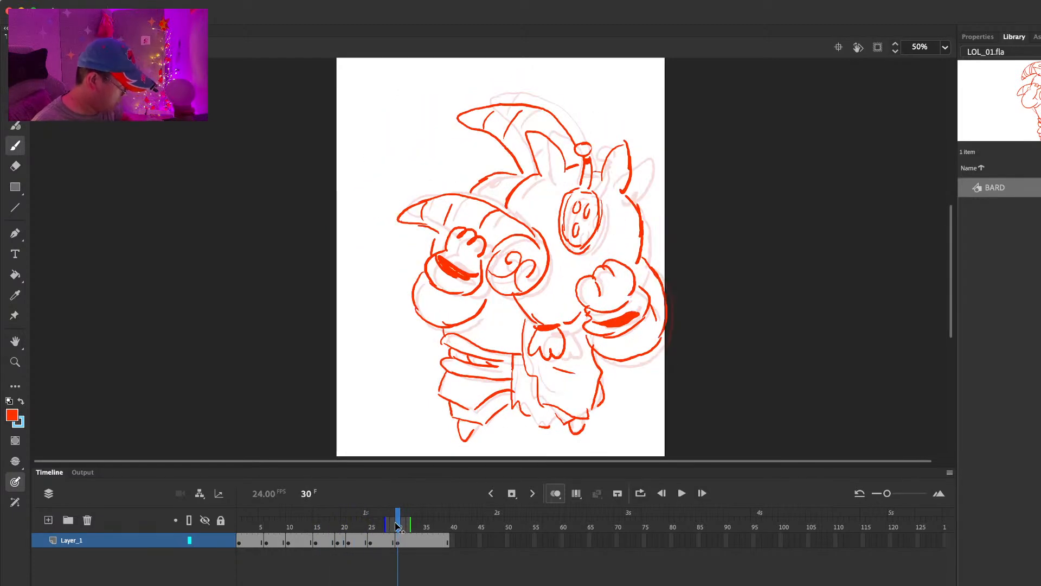
key(Return)
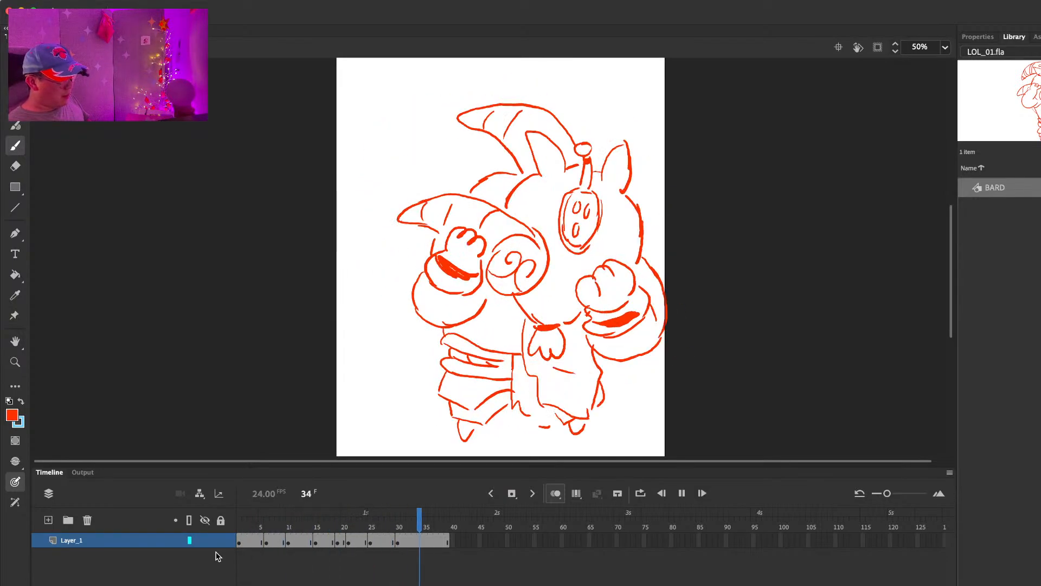
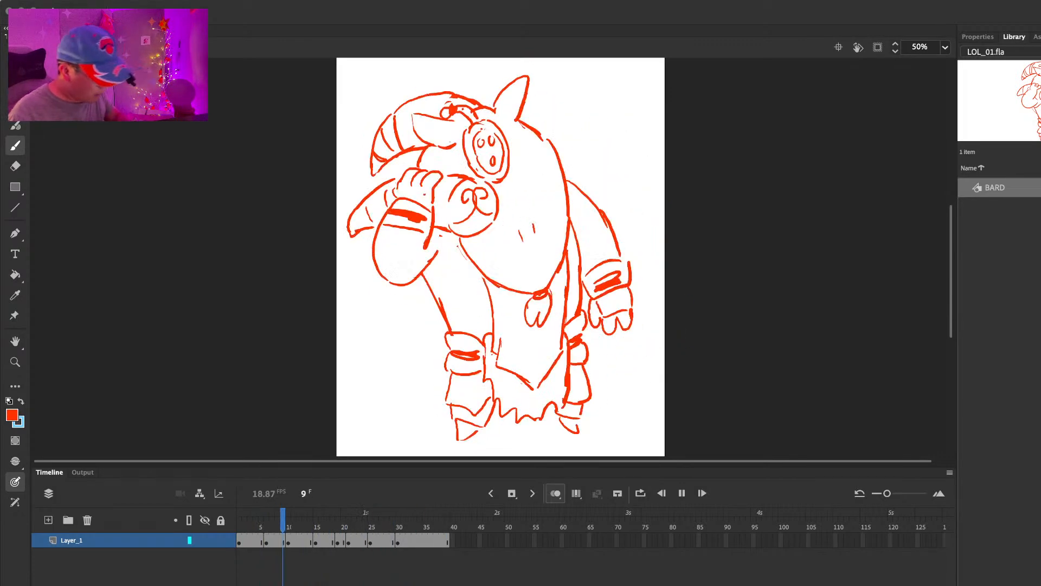
Step: Try to lasso and shift the lower outline of Bard's raised arm beside the belly on frame 32
click(410, 540)
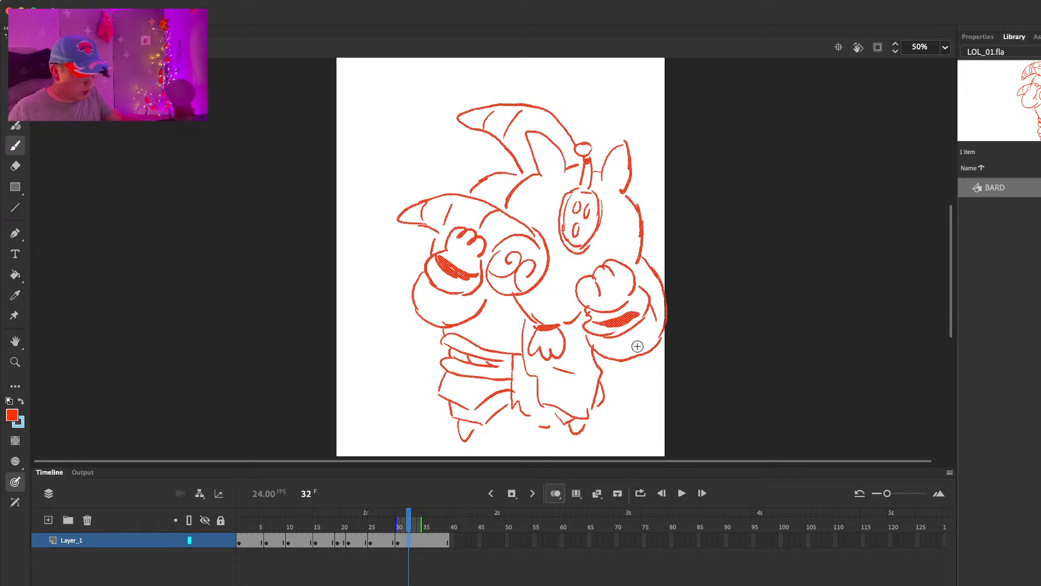
key(l)
mouse_move(627, 341)
mouse_down()
mouse_move(655, 382)
mouse_move(629, 384)
mouse_up()
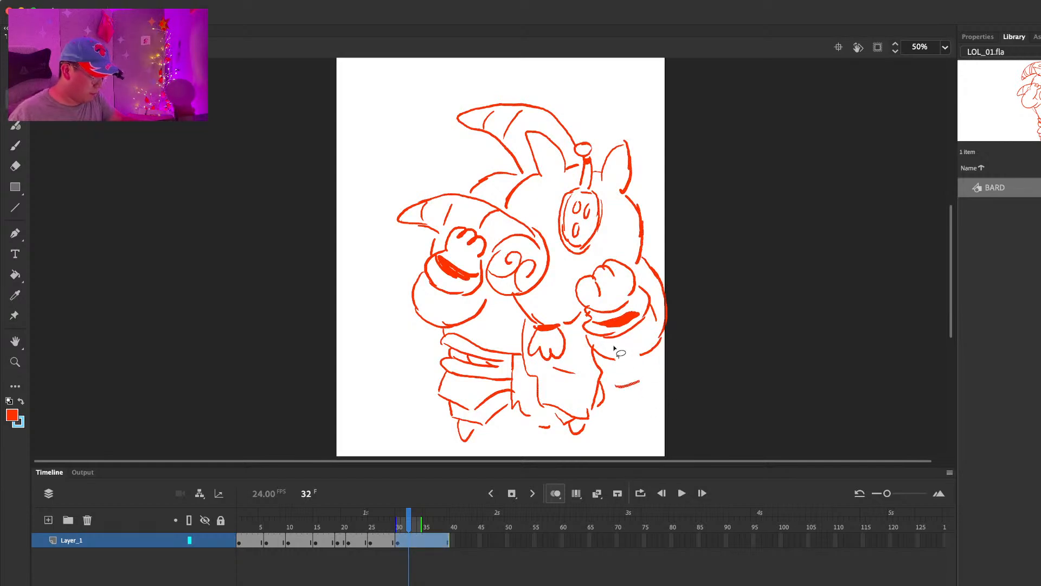
key(super+z)
mouse_move(650, 385)
mouse_down()
mouse_move(627, 346)
mouse_move(652, 379)
mouse_up()
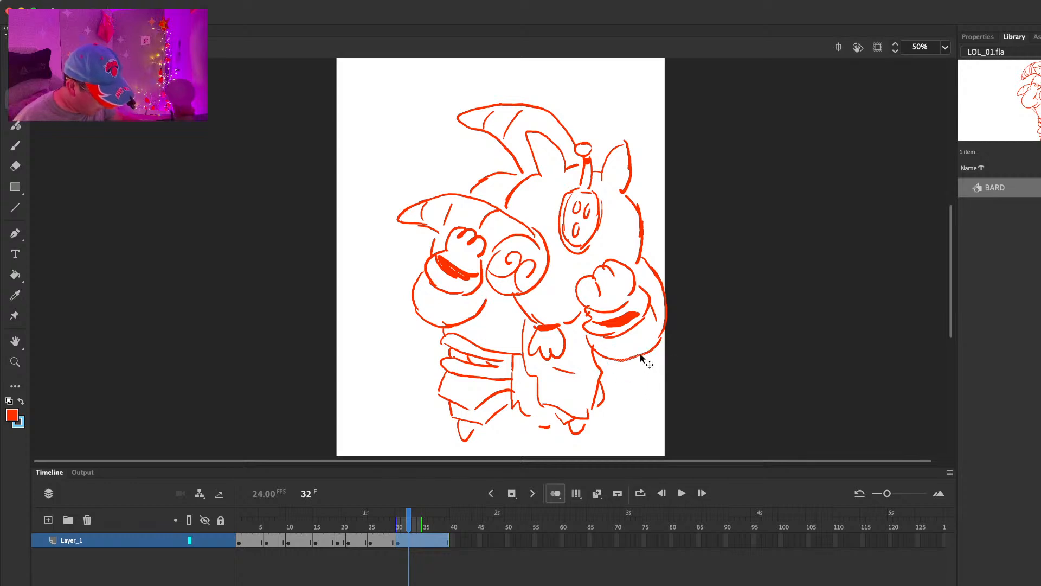
click(674, 308)
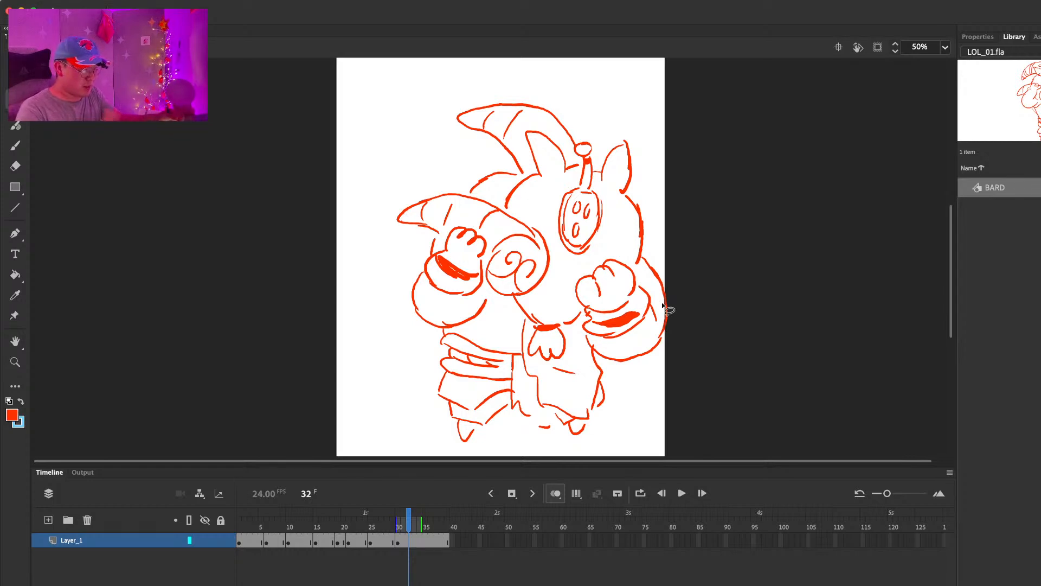
key(b)
drag(380, 302, 410, 386)
key(ctrl+z)
Step: Erase and redraw the ear beneath the head horn in the frame 30 drawing and check the held frames
key(comma)
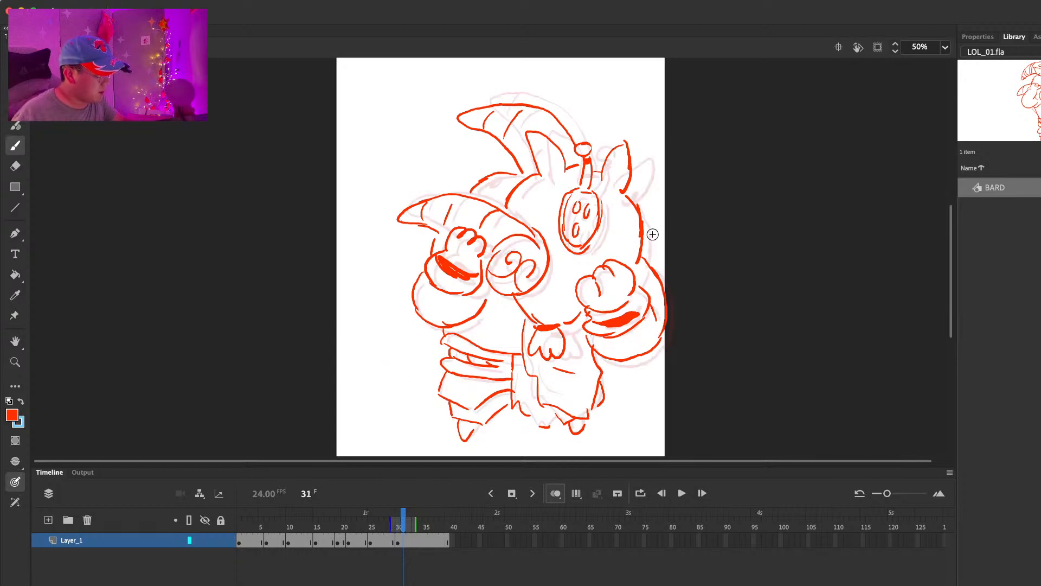
key(comma)
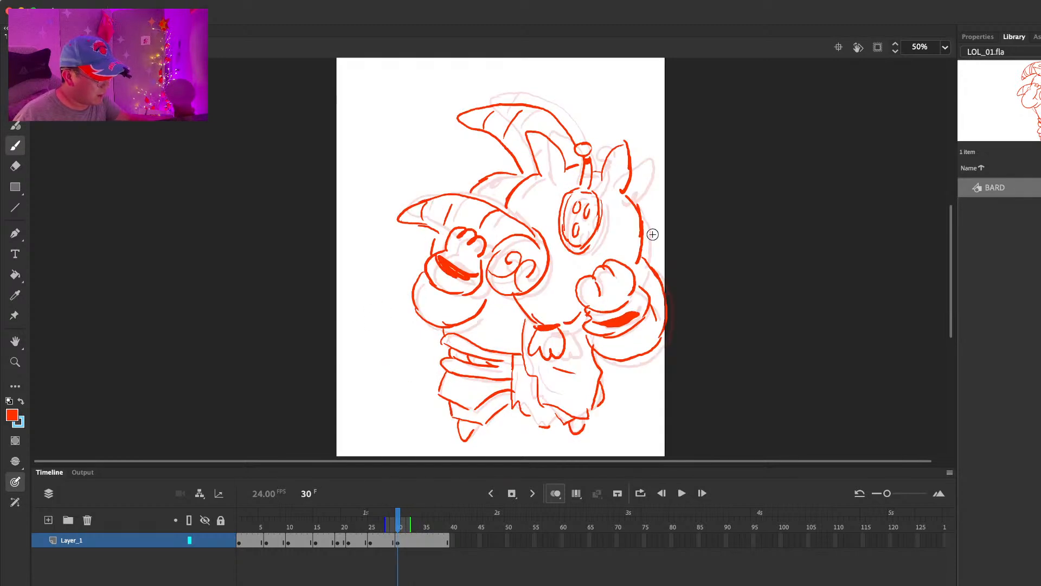
key(period)
key(e)
key(b)
key(period)
key(period)
key(period)
key(period)
key(period)
key(comma)
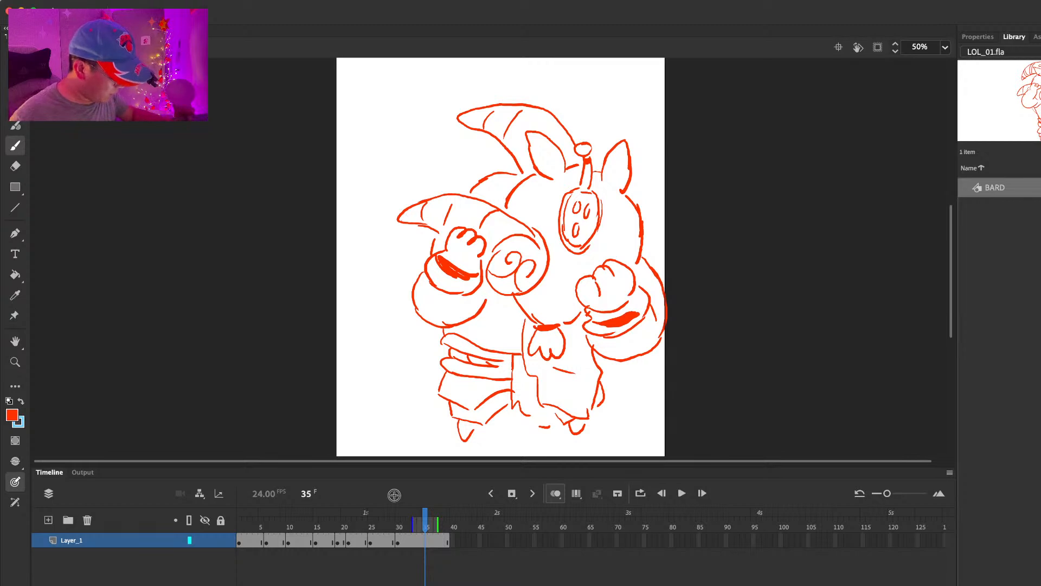
Step: Clean up the rim of the hand-held horn's spiral bell, erasing and redrawing its outline
mouse_move(392, 178)
mouse_down()
mouse_move(373, 199)
mouse_move(378, 255)
mouse_up()
key(super+z)
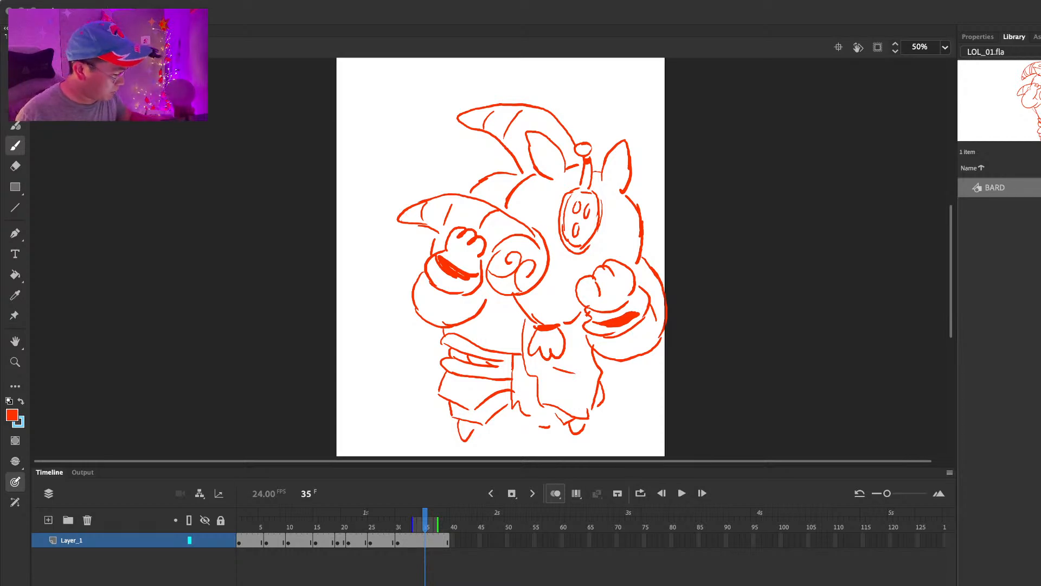
key(e)
key(b)
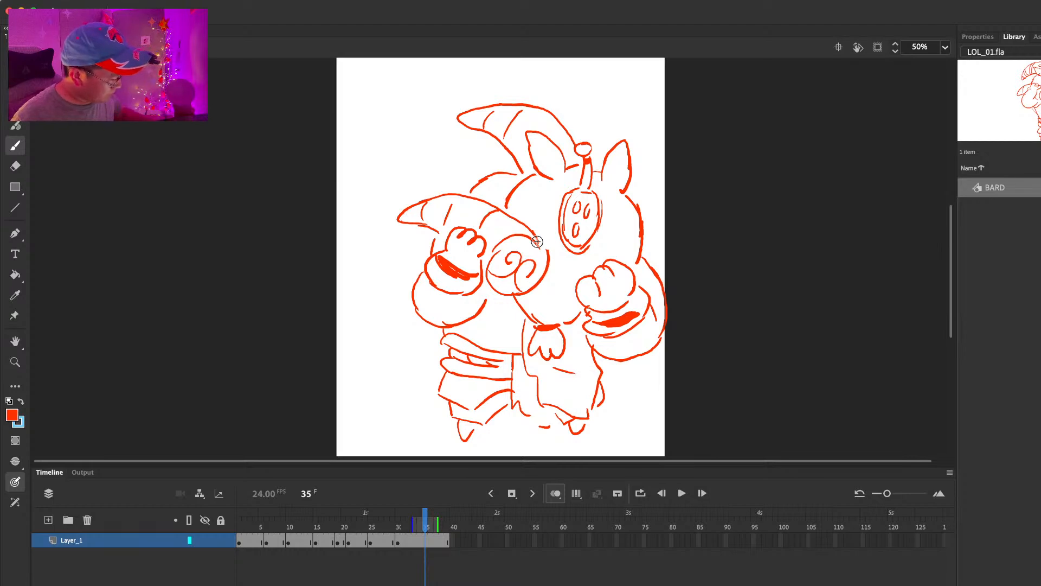
key(e)
key(b)
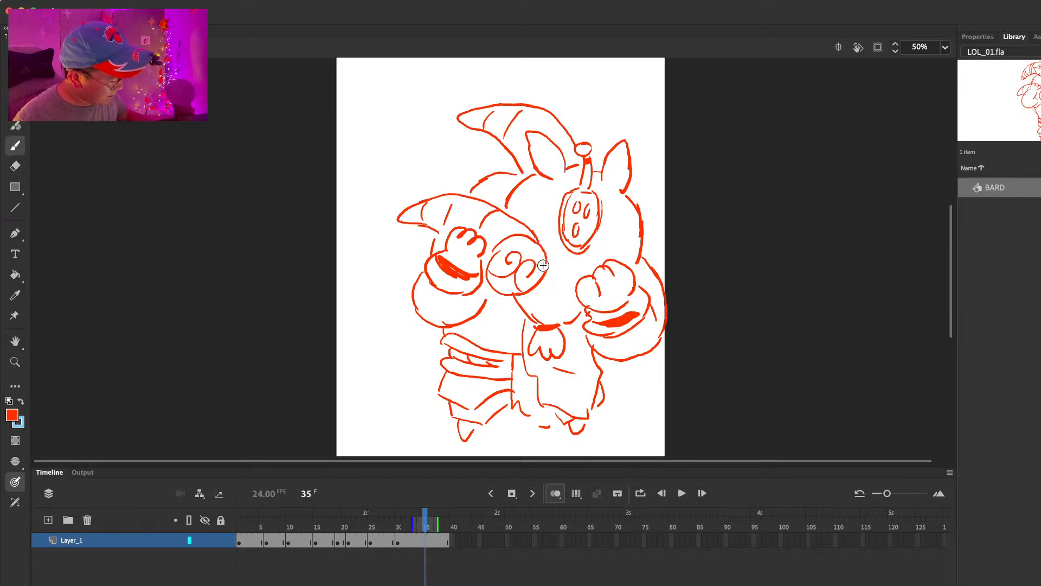
key(e)
key(b)
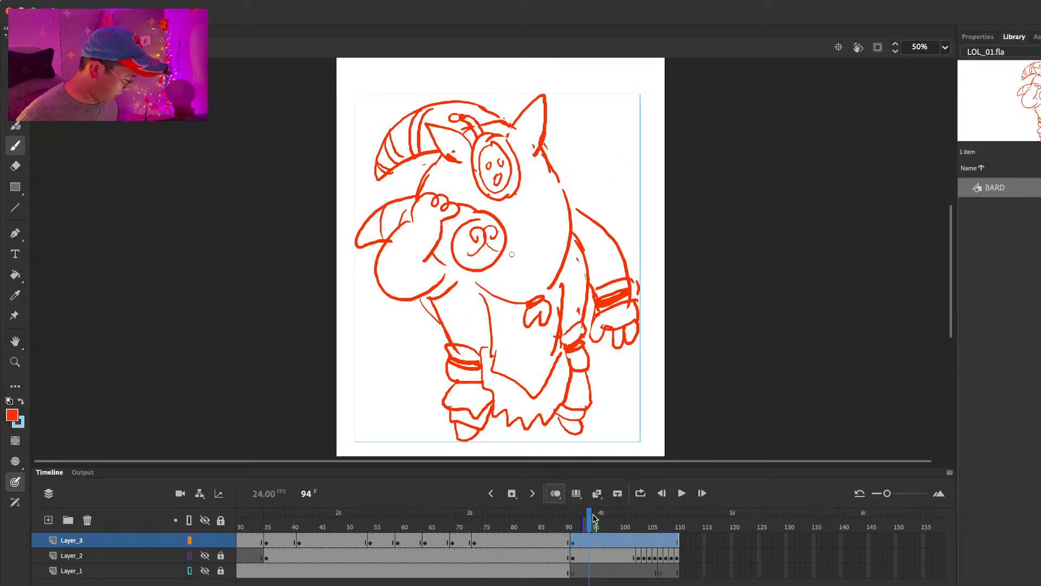
Step: Extend the main timeline layers to frame 144 and insert a blank keyframe at frame 130 on Layer_3
click(601, 516)
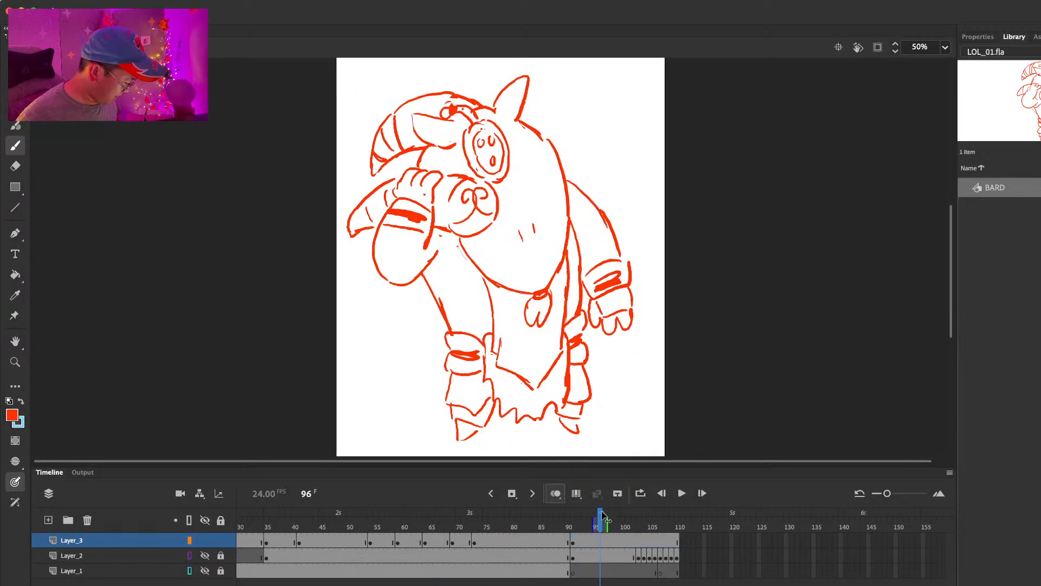
key(F5)
key(F5)
key(F5)
key(F5)
key(F5)
key(F5)
key(F5)
key(F5)
key(F5)
key(F5)
key(F5)
key(F5)
key(F5)
key(F5)
key(F5)
key(F5)
key(F5)
key(F5)
key(F5)
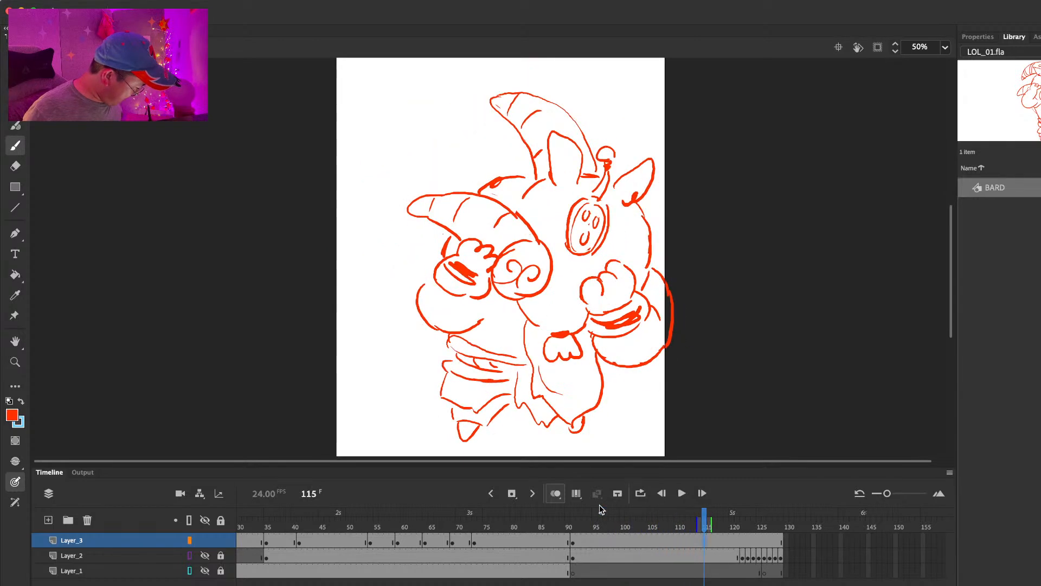
key(F5)
key(F5)
key(F5)
key(F5)
key(F5)
key(F5)
key(F5)
key(F5)
key(F5)
key(F5)
key(F5)
key(F5)
key(F5)
key(F5)
key(F5)
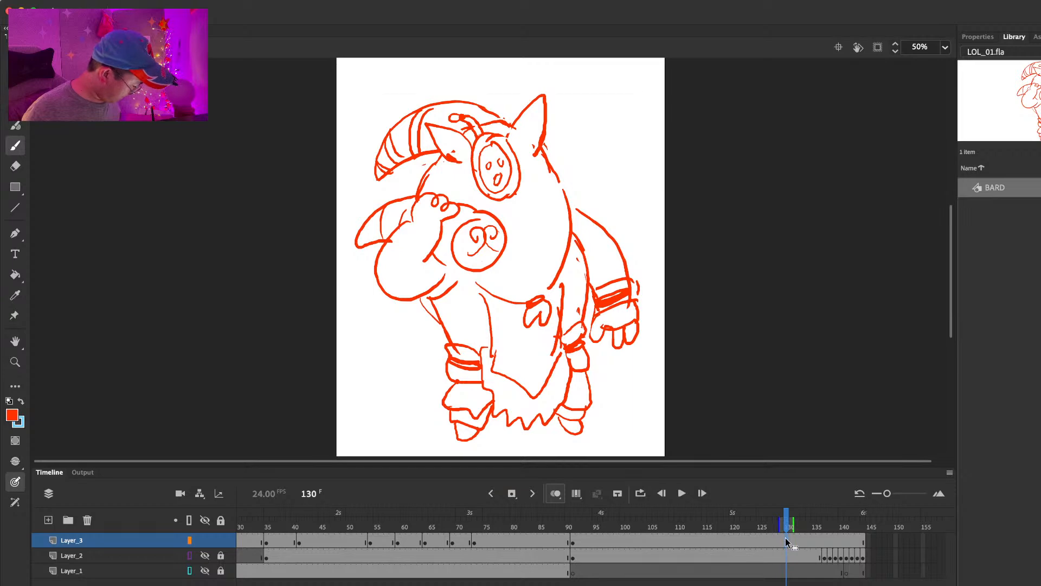
key(F7)
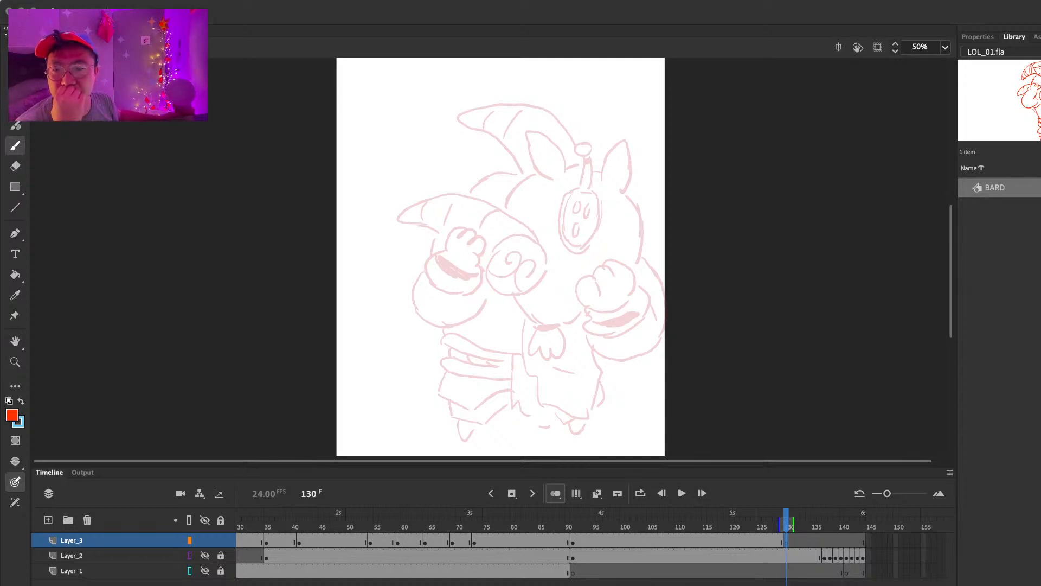
Step: Switch to the browser and look over Ryze's model, splash art and skins on the League of Legends Wiki gameplay page
drag(35, 200, 1016, 19)
scroll(744, 371, down, 10)
scroll(745, 371, down, 15)
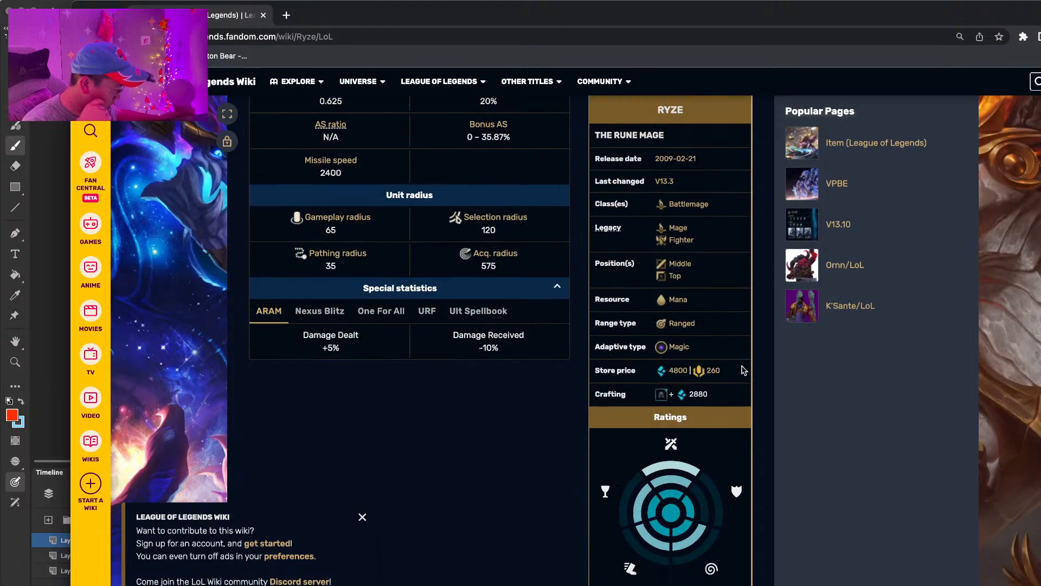
scroll(744, 370, up, 20)
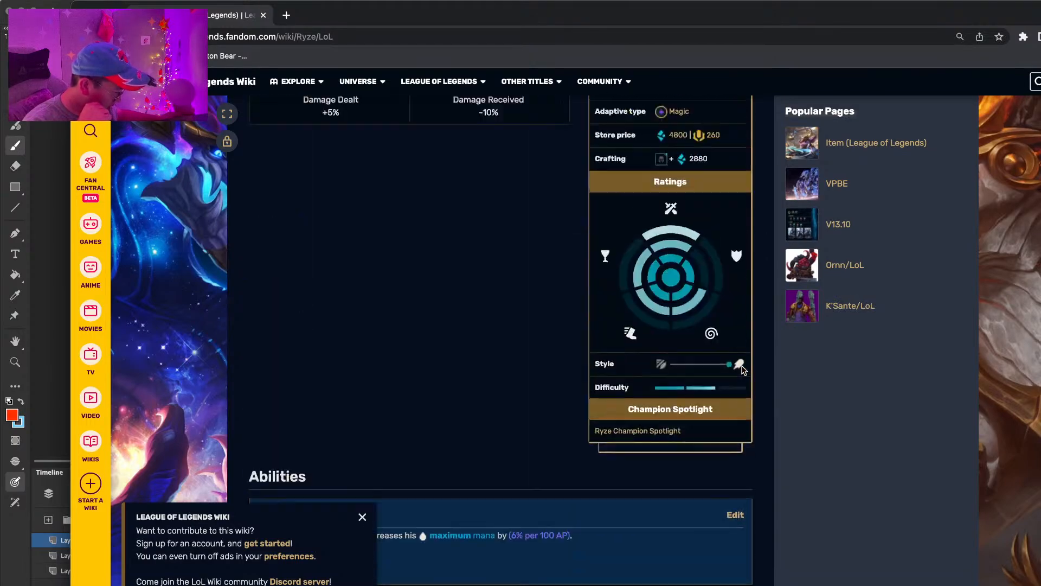
scroll(745, 370, down, 1)
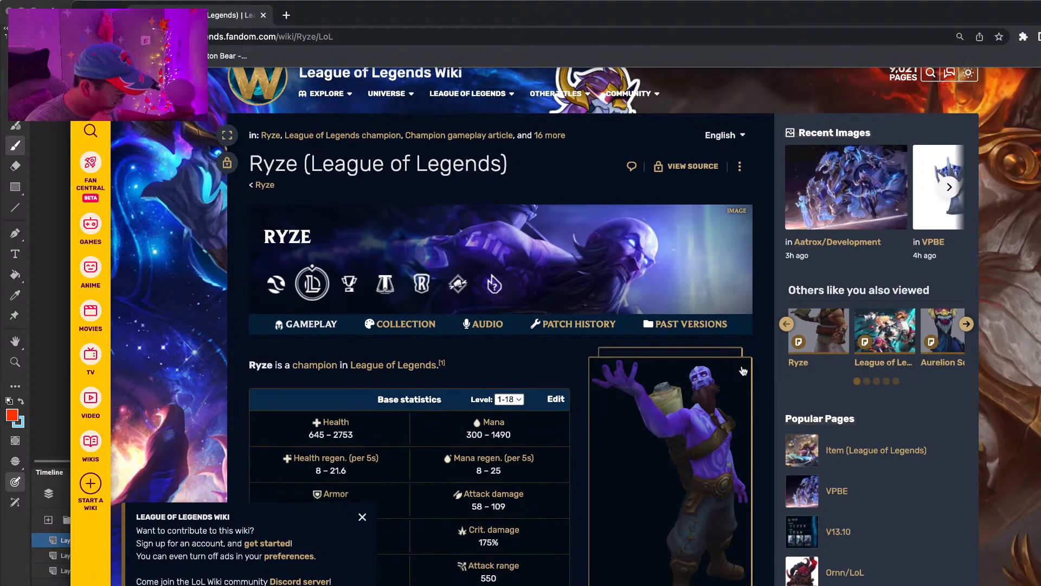
scroll(659, 266, down, 4)
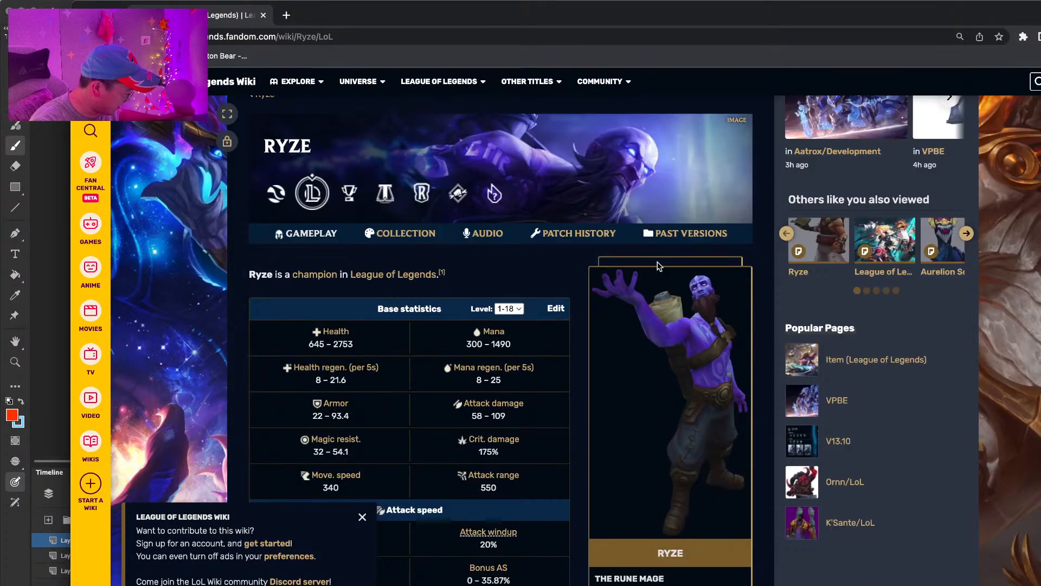
scroll(659, 266, down, 15)
scroll(671, 352, down, 20)
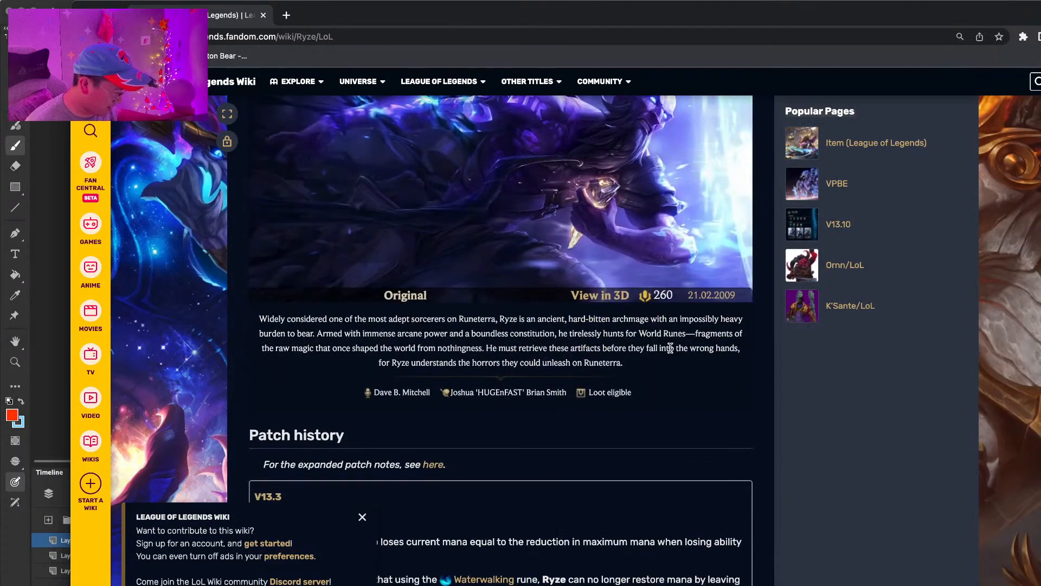
scroll(670, 347, up, 10)
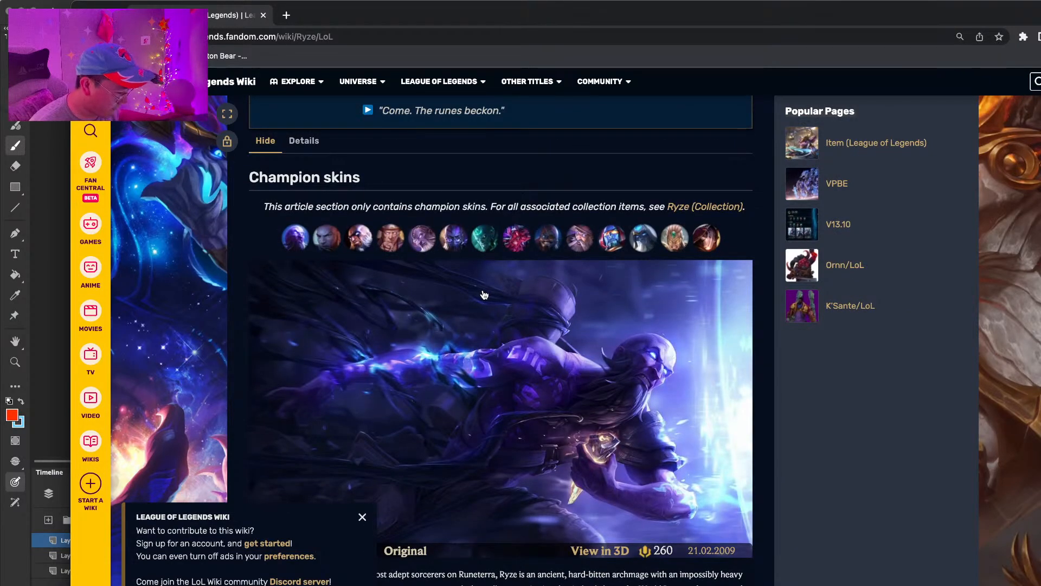
scroll(485, 296, down, 20)
scroll(485, 304, down, 10)
scroll(485, 304, up, 6)
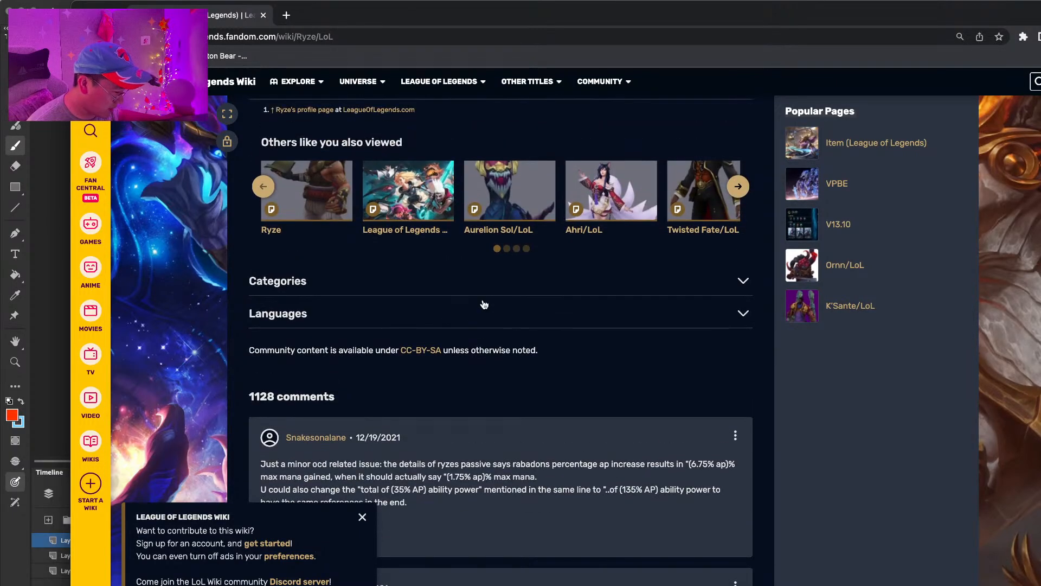
scroll(485, 304, up, 2)
Step: Open the Ryze character page and compare his Present, Winter, Young 1, Young 2 and Main designs
click(307, 237)
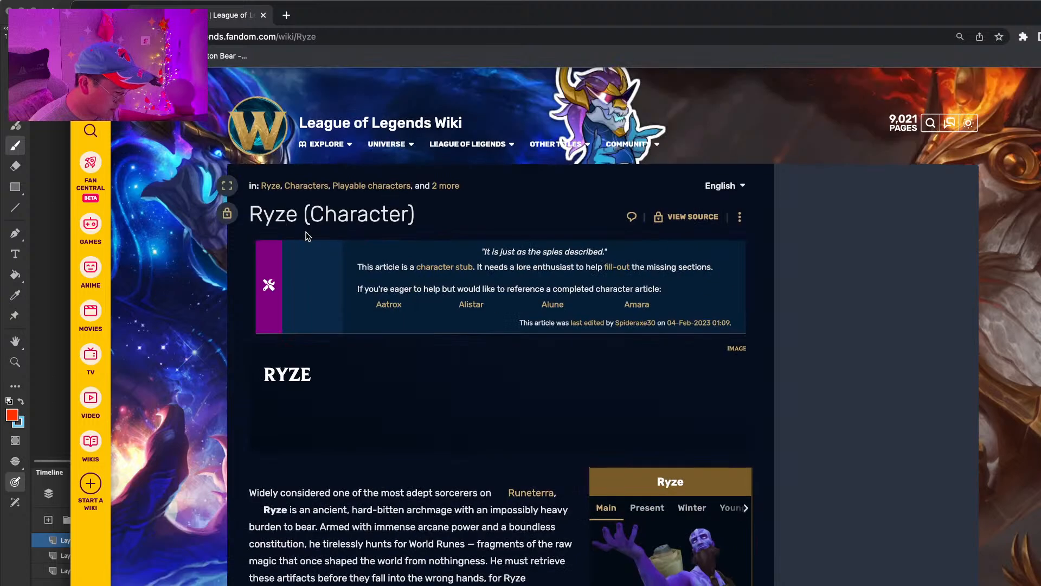
scroll(658, 429, down, 2)
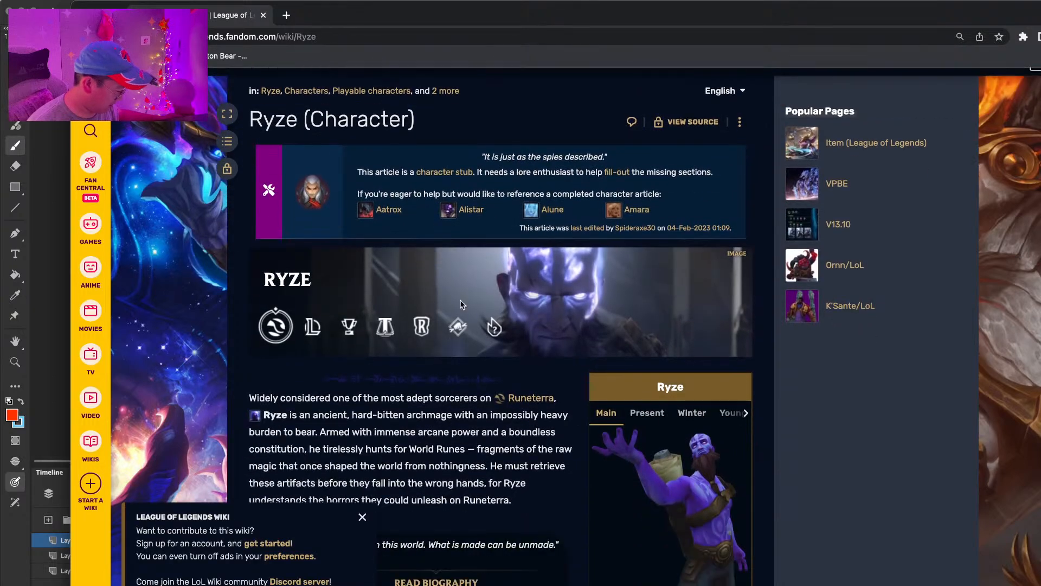
click(649, 415)
click(686, 417)
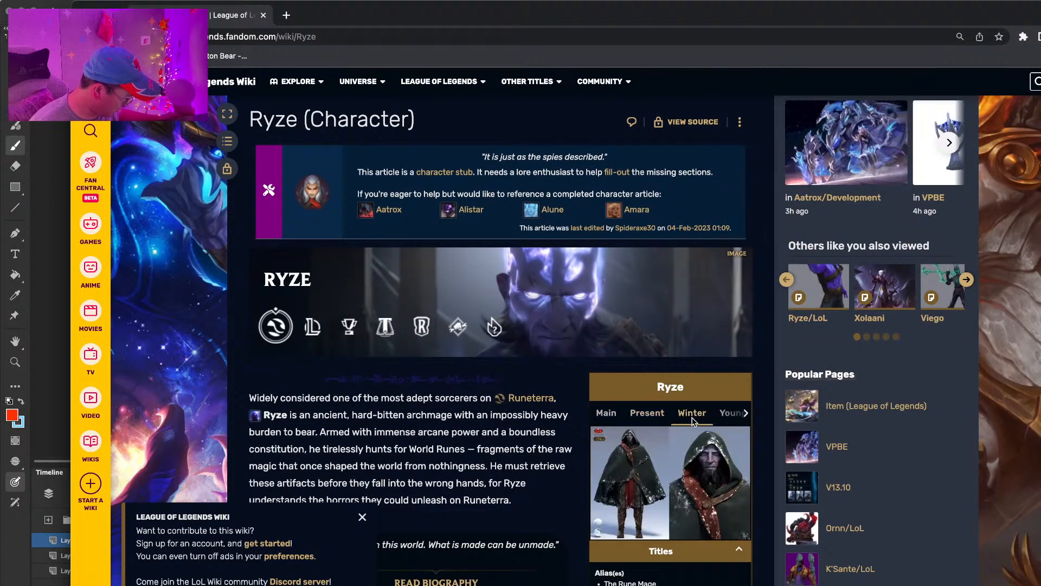
click(728, 420)
scroll(744, 445, down, 2)
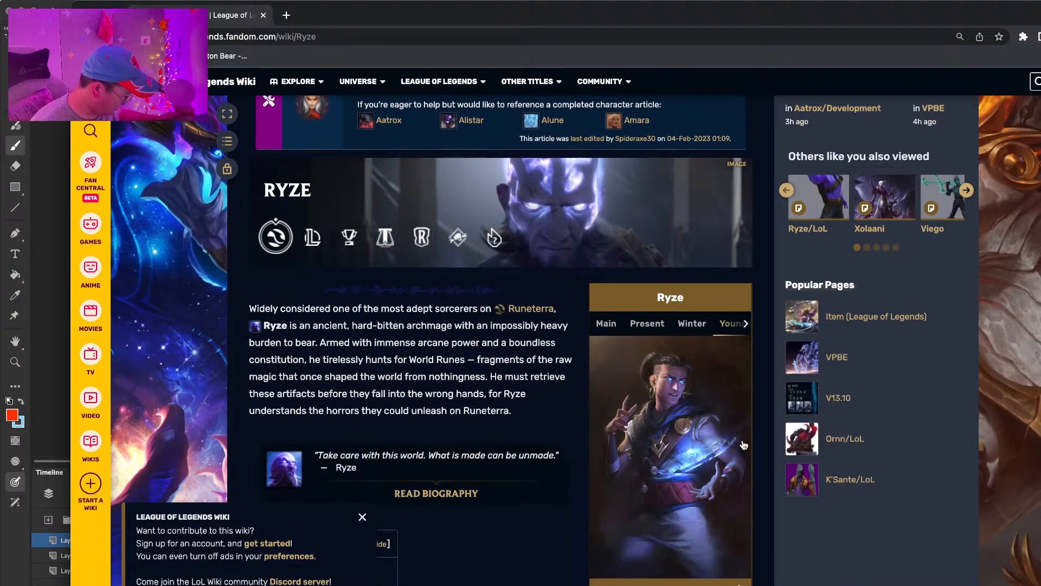
click(747, 328)
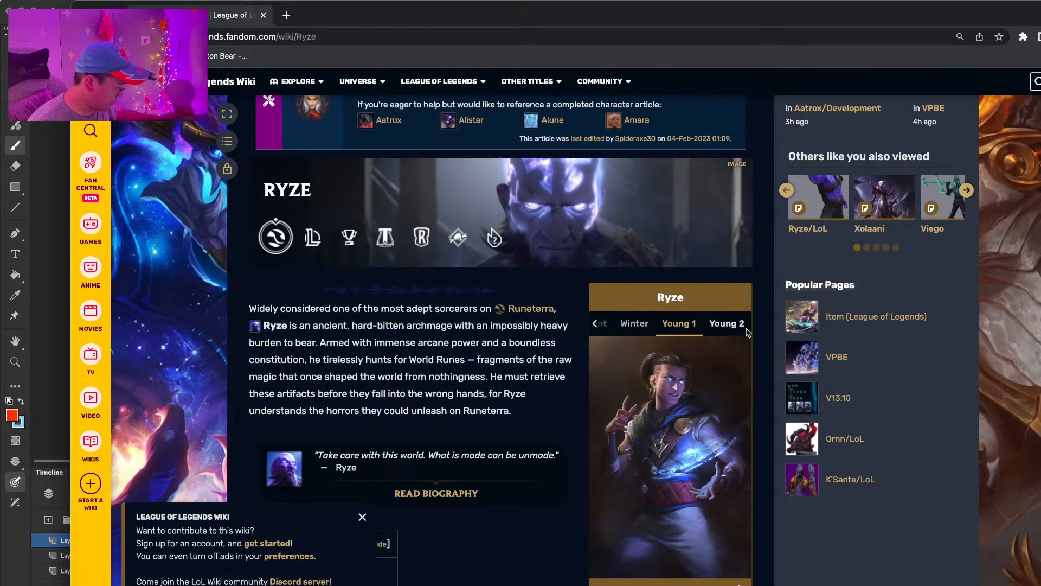
click(728, 326)
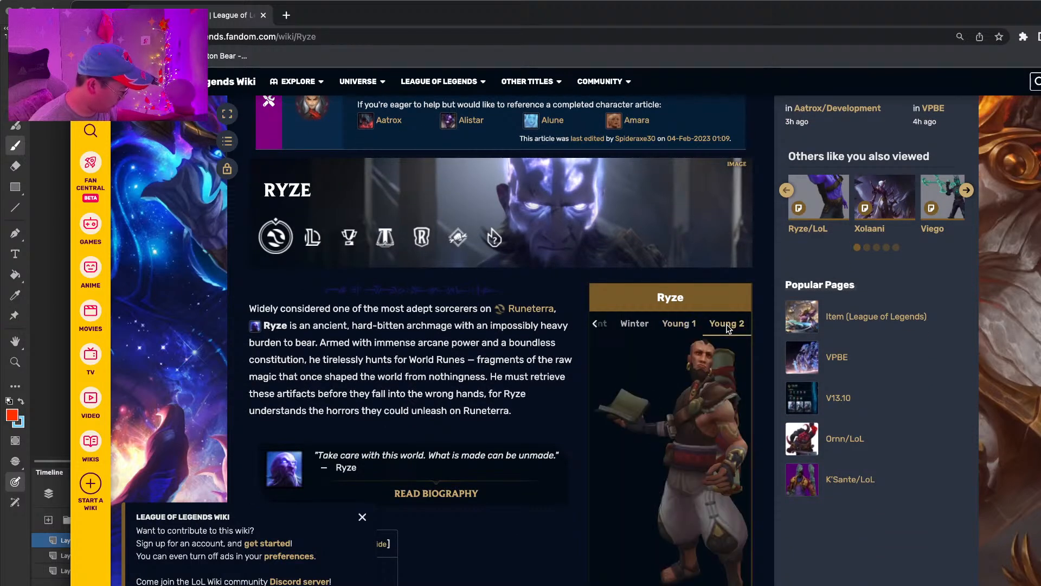
click(679, 324)
click(596, 326)
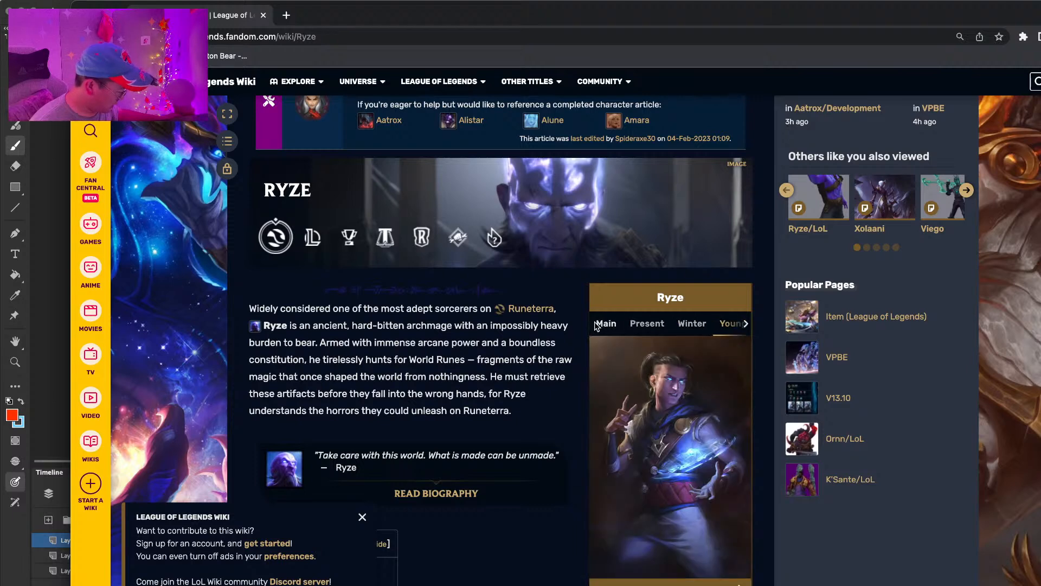
click(597, 325)
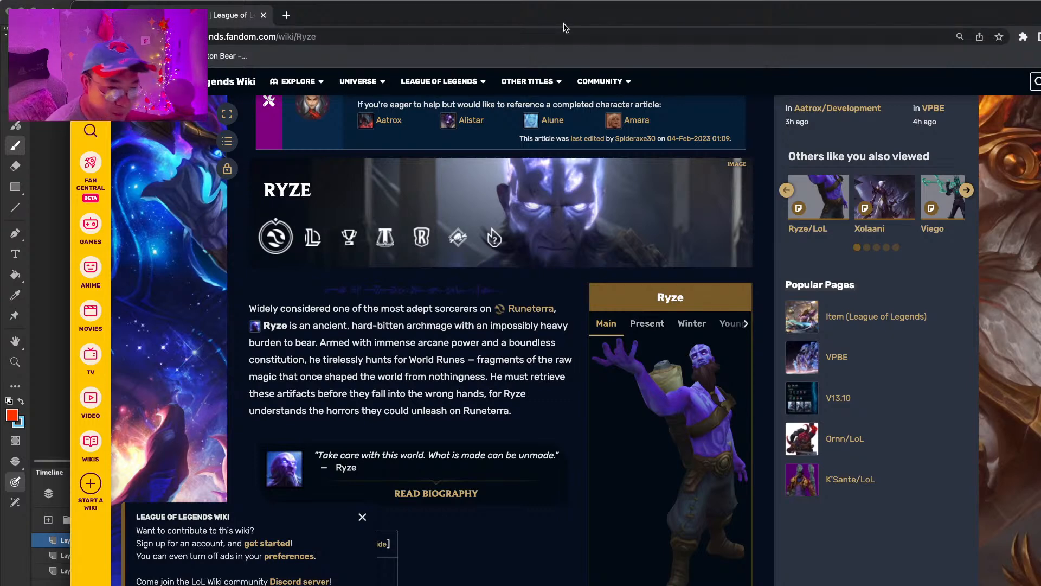
drag(564, 29, 533, 30)
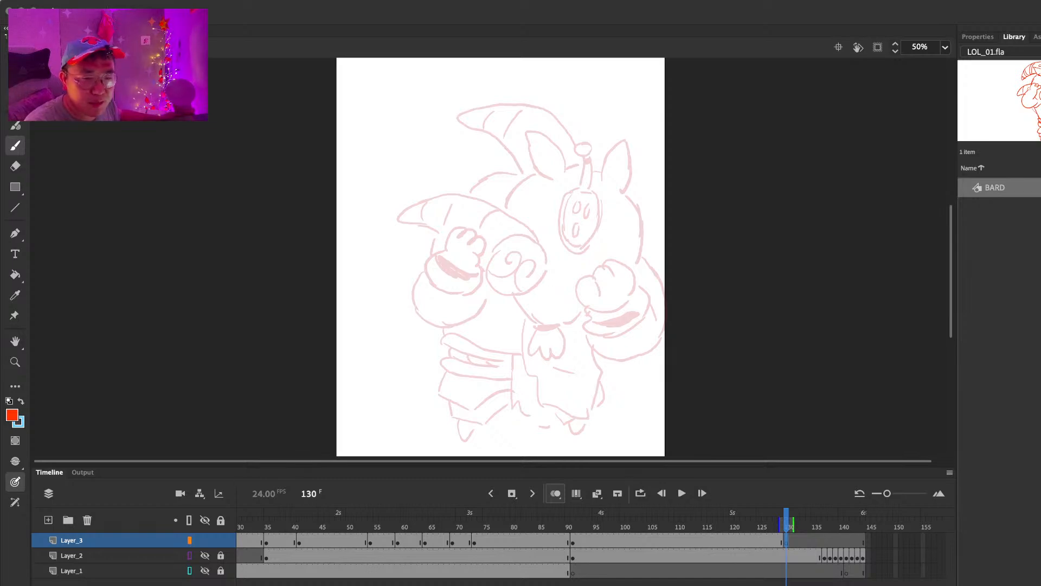
Step: Switch to the browser and search for "teemo lol" in a new tab
drag(225, 580, 316, 23)
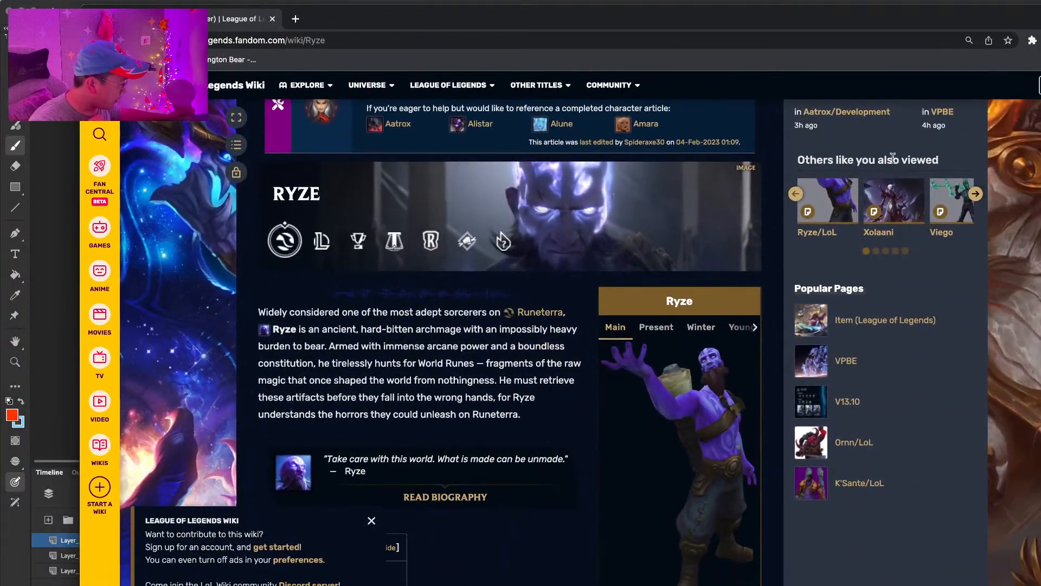
click(295, 19)
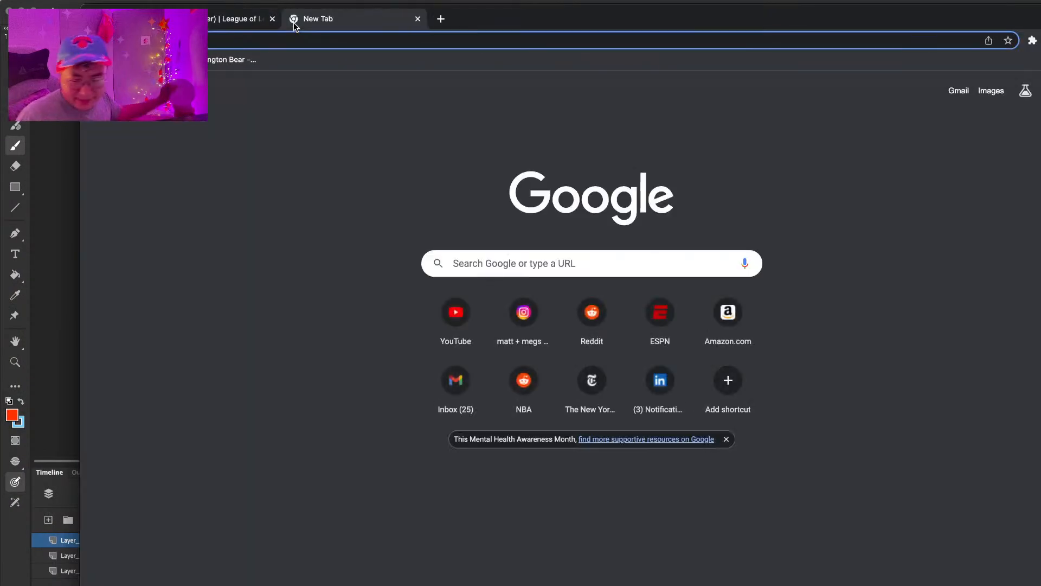
text(tee)
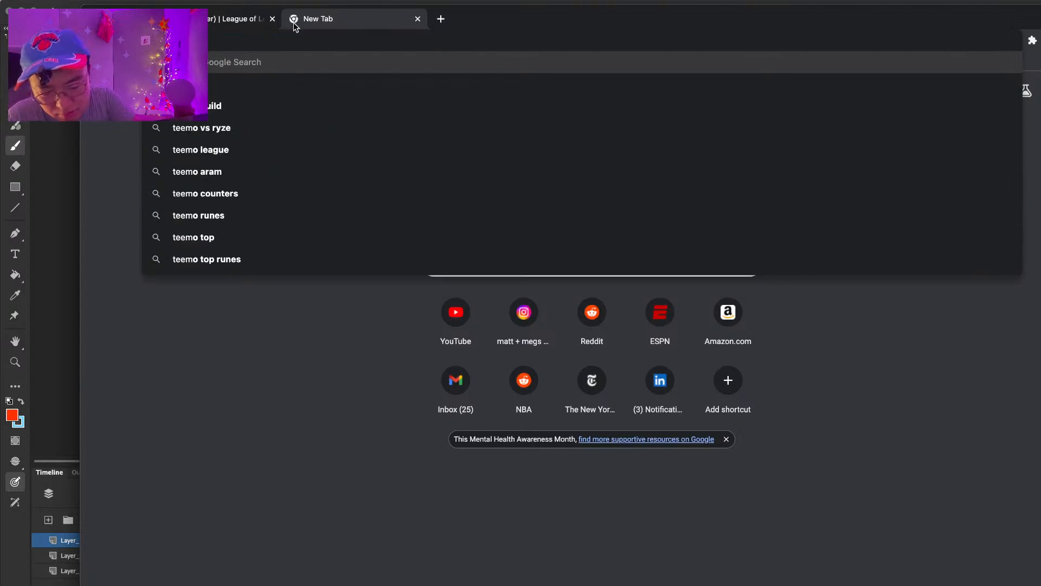
text(m)
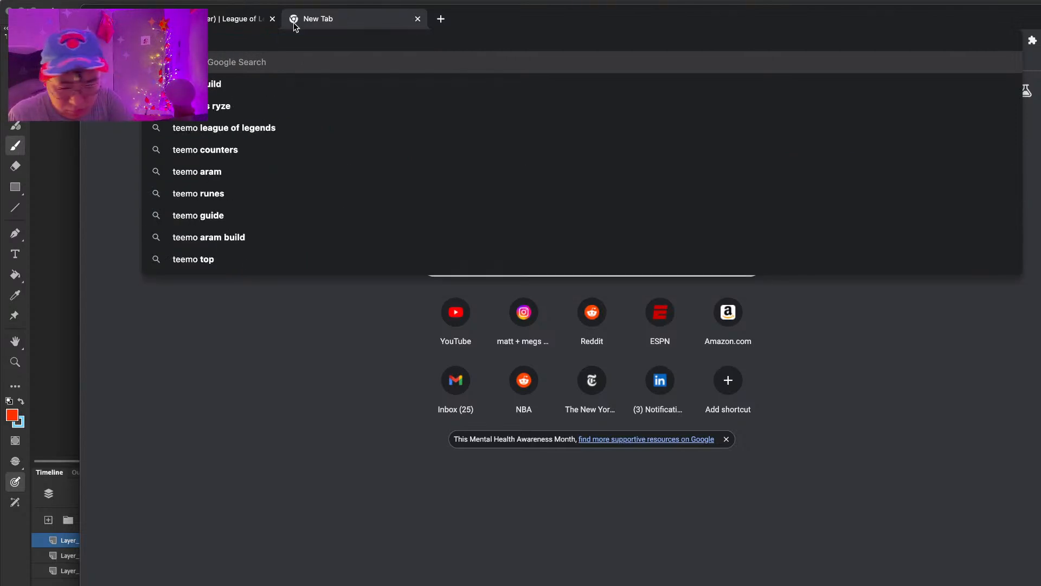
text(o)
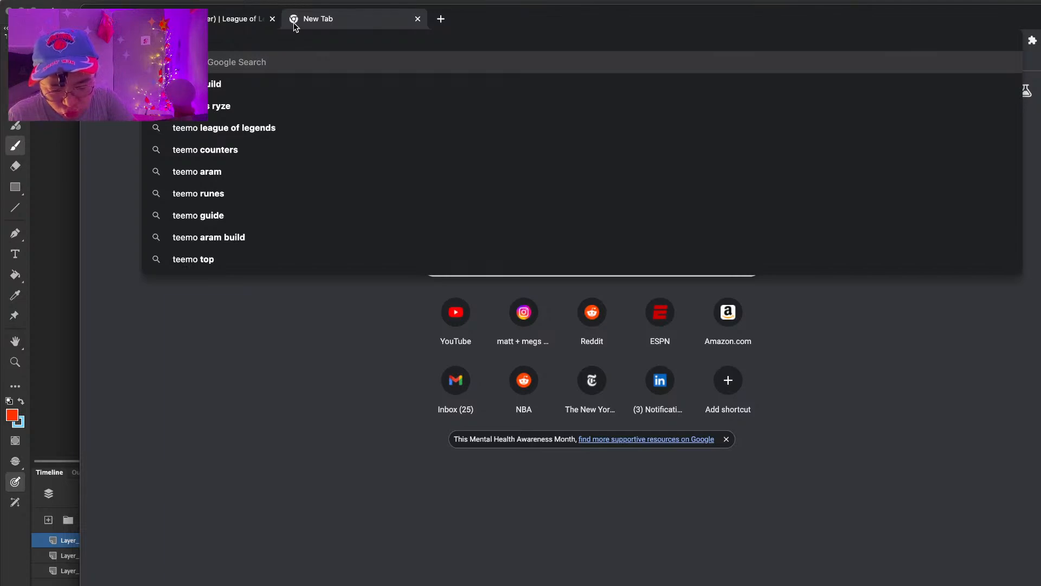
text( lol)
key(Return)
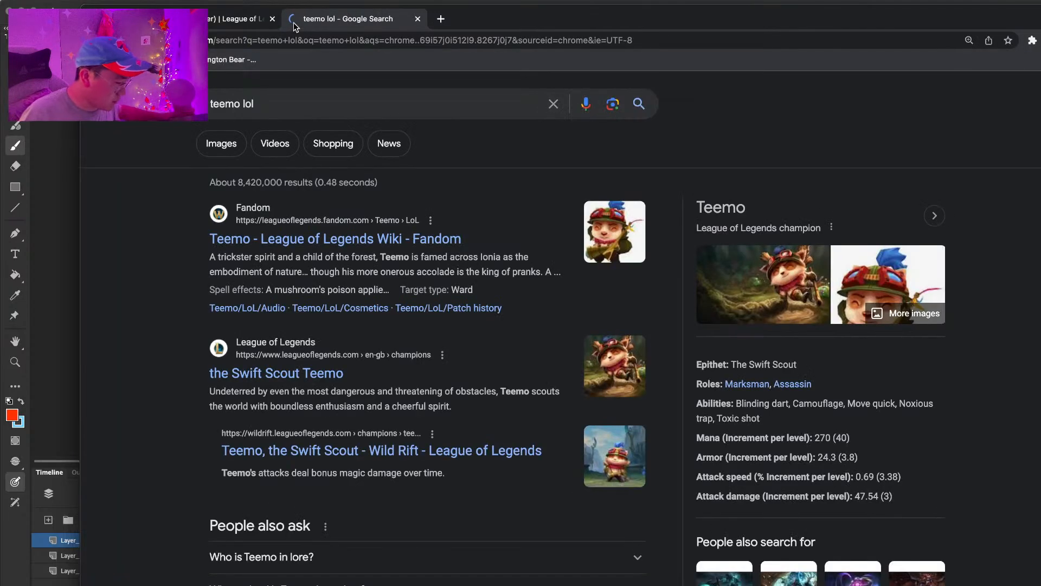
Step: Look over the official League of Legends page for Teemo, the Swift Scout, and return to the search results
click(327, 380)
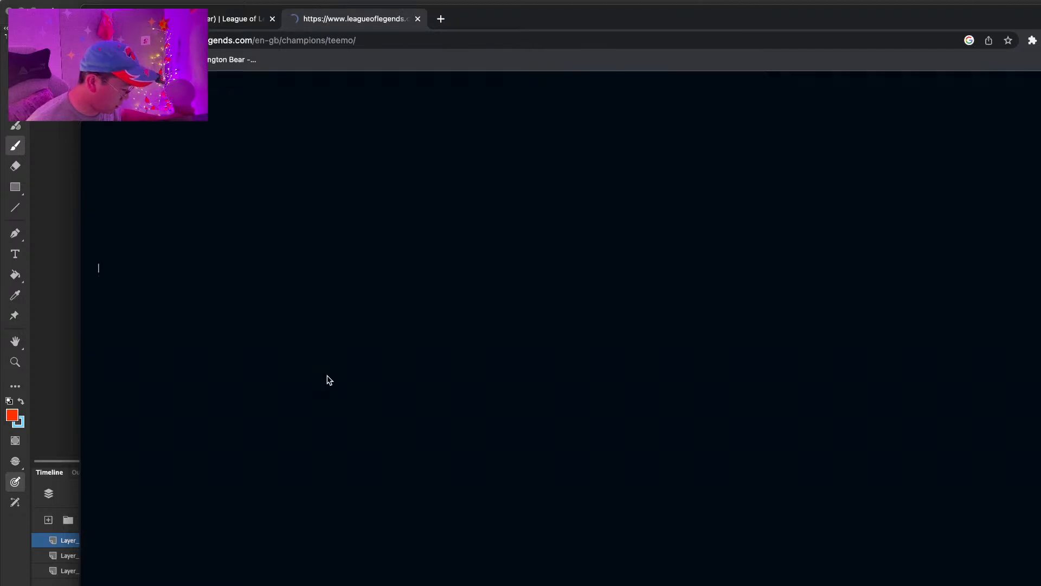
scroll(515, 360, down, 10)
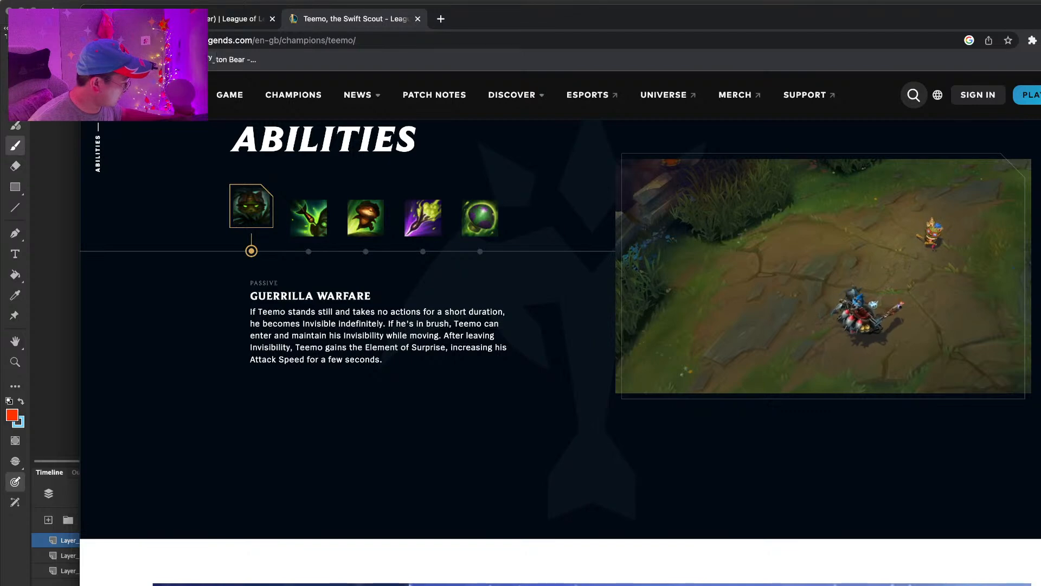
click(94, 41)
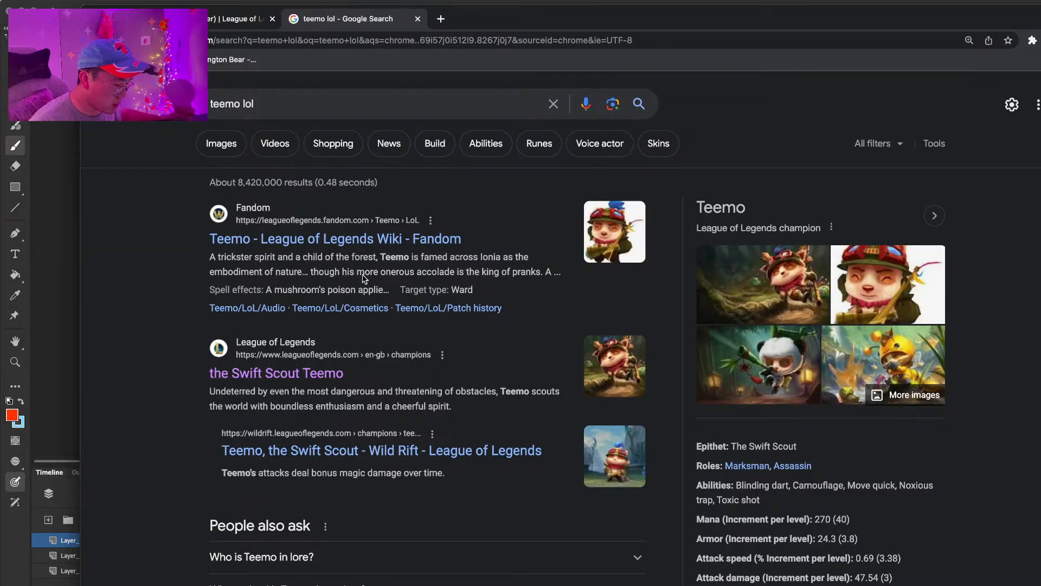
Step: Search for "jinx lol" in another new tab
key(super+t)
text(jinx)
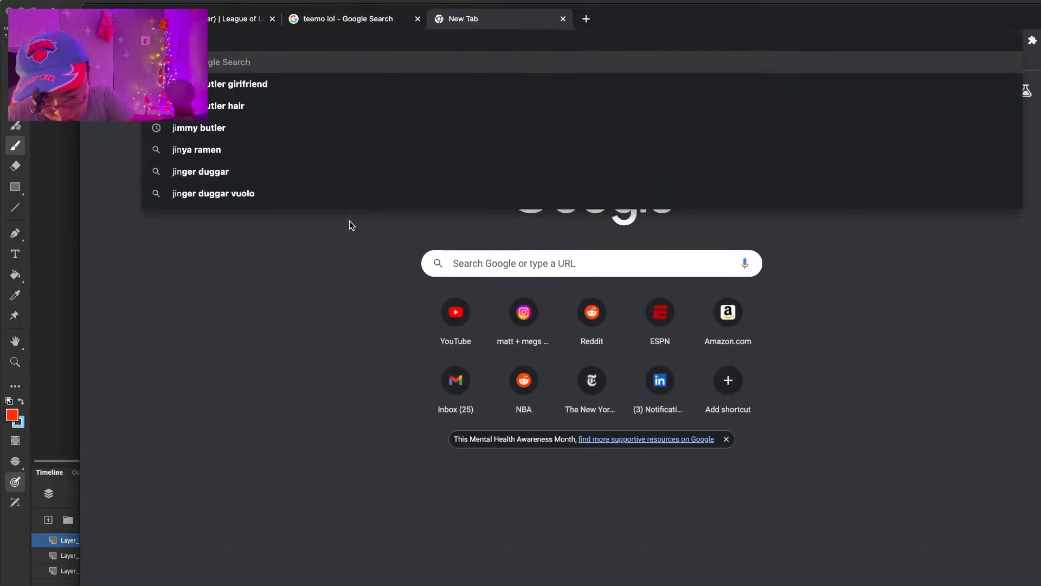
key(Return)
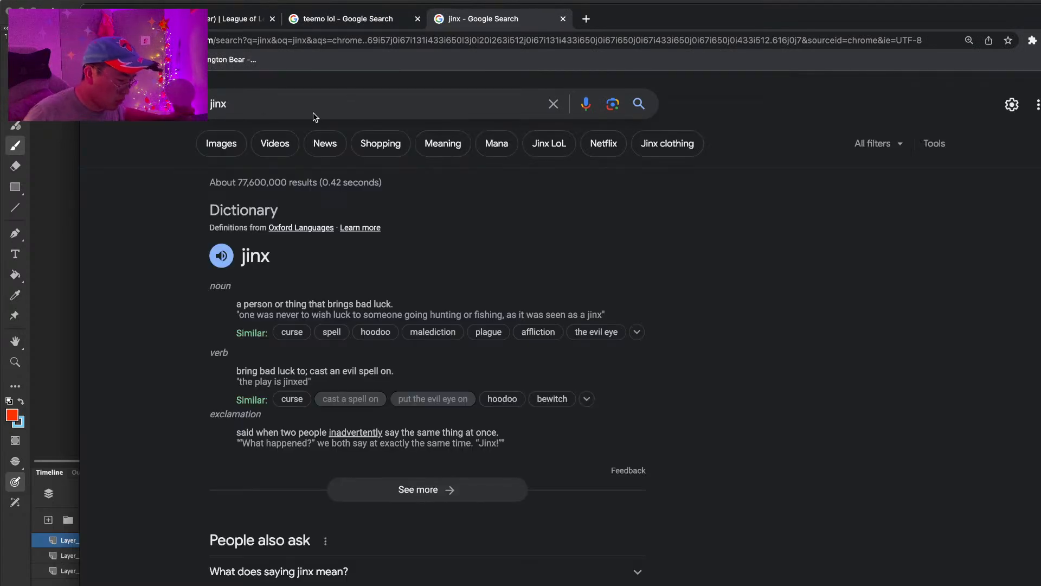
click(317, 106)
text(lol)
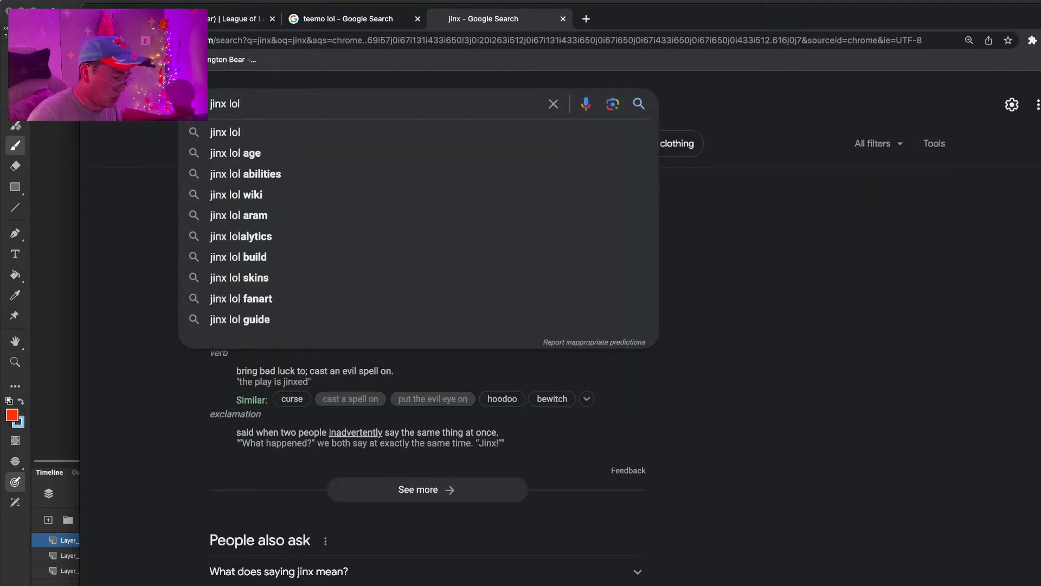
key(Return)
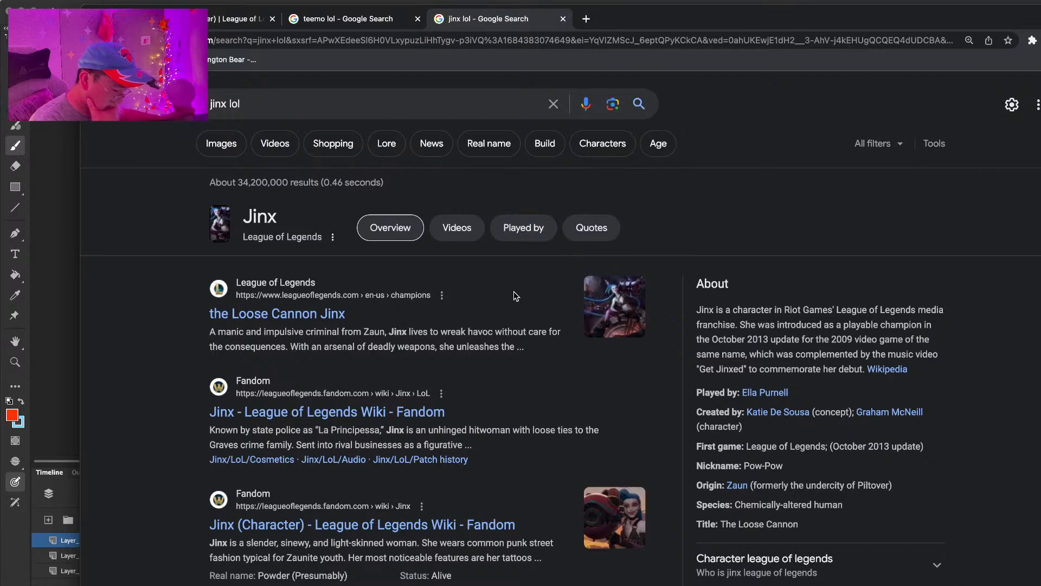
Step: Study Jinx's Main design on her League of Legends Wiki character page and return to the Animate storyboard
scroll(513, 291, down, 2)
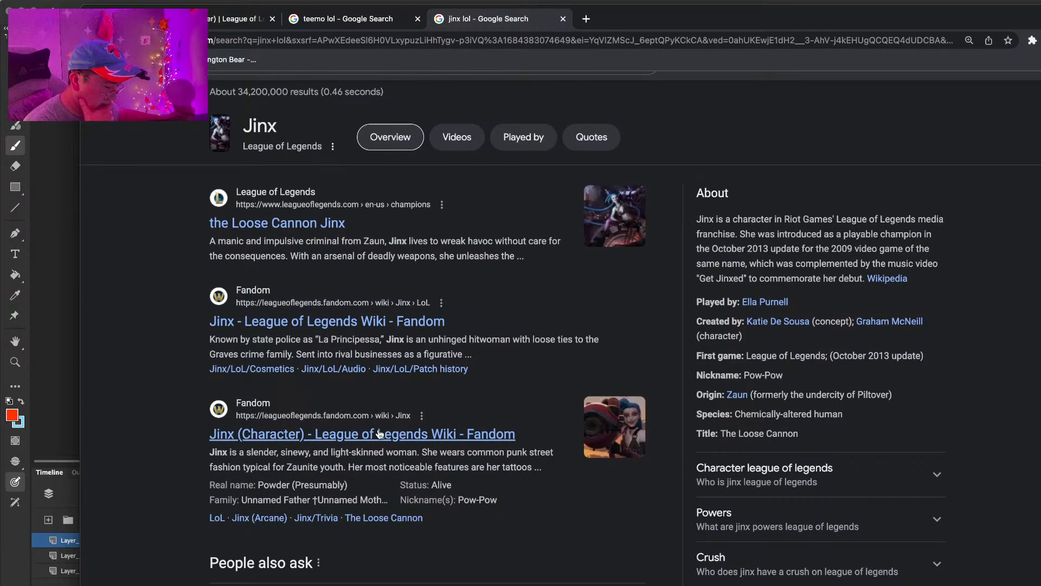
click(379, 434)
scroll(434, 439, down, 3)
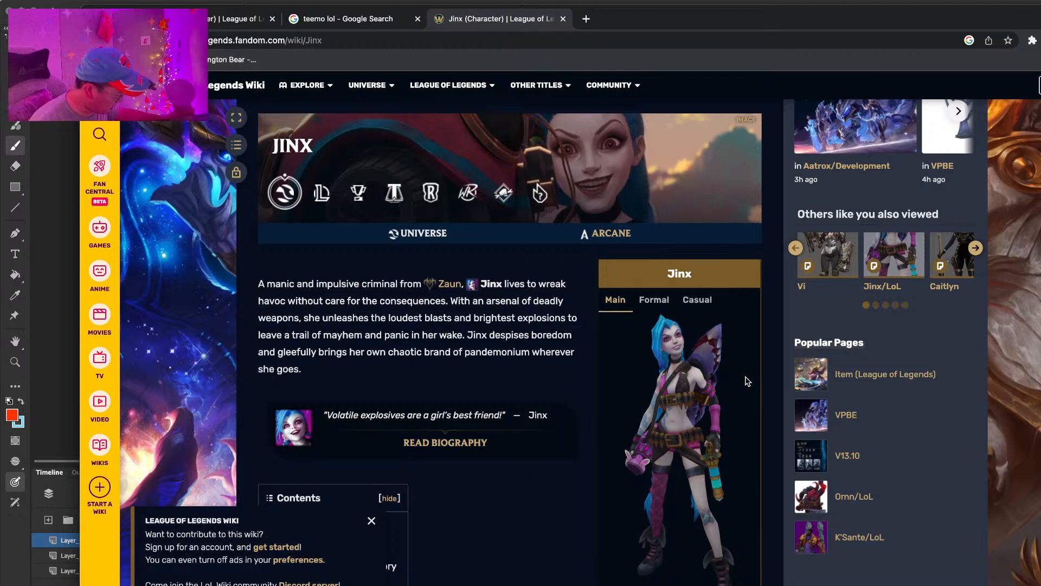
scroll(663, 357, down, 2)
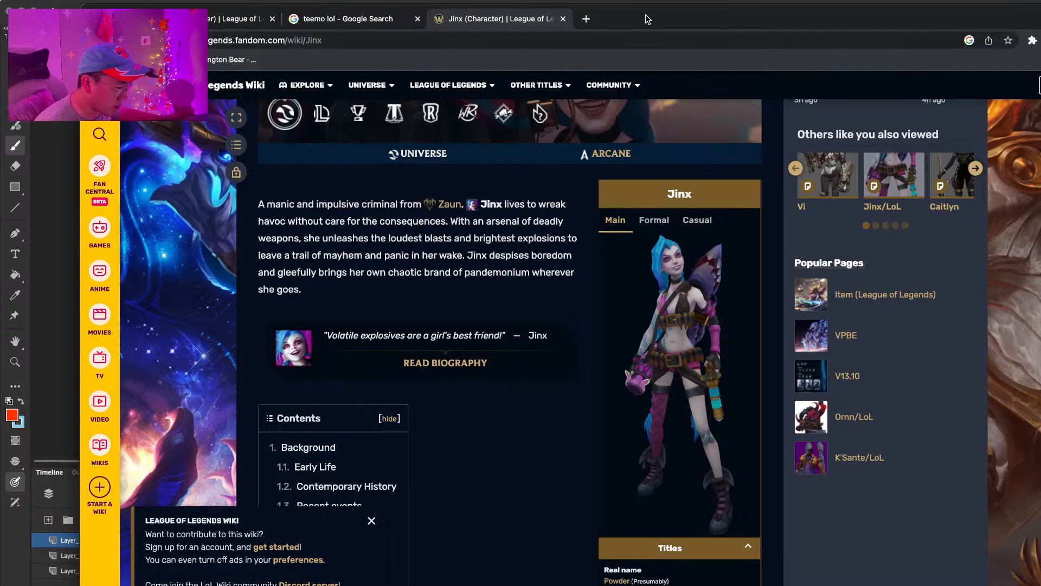
drag(672, 26, 0, 26)
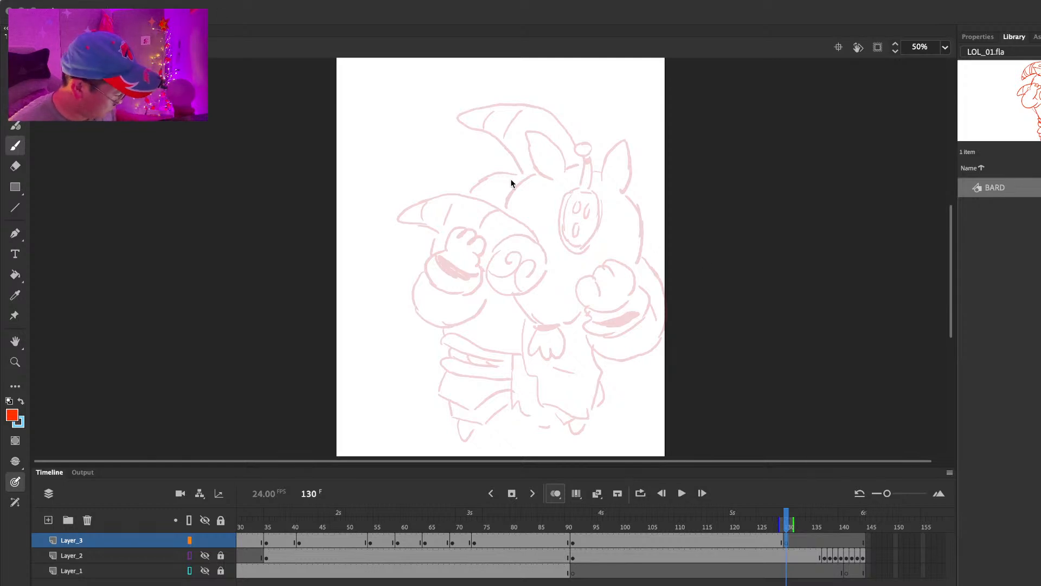
mouse_move(503, 173)
mouse_down()
mouse_move(501, 150)
mouse_move(490, 148)
mouse_move(507, 190)
mouse_up()
key(super+z)
key(super+z)
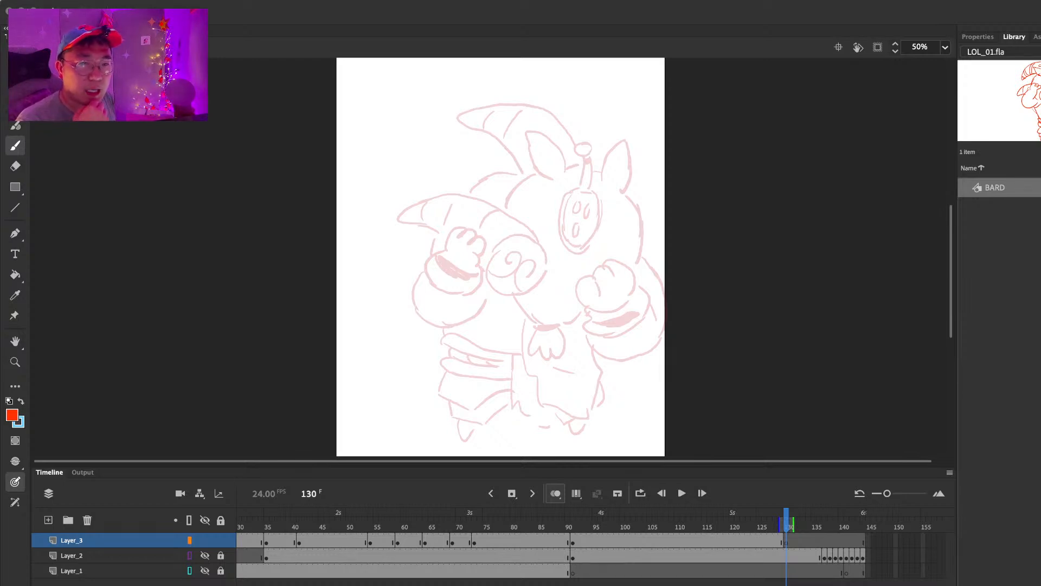
Step: Sketch Jinx's tilted head on Layer_3 at frame 130, with her face, smirk and swept hair outline
drag(467, 129, 472, 193)
key(super+z)
mouse_move(467, 130)
mouse_down()
mouse_move(478, 194)
mouse_move(480, 149)
mouse_move(477, 175)
mouse_move(437, 114)
mouse_move(423, 181)
mouse_move(464, 208)
mouse_up()
mouse_move(454, 153)
mouse_down()
mouse_move(445, 163)
mouse_move(466, 153)
mouse_move(468, 174)
mouse_move(459, 169)
mouse_move(468, 154)
mouse_up()
drag(464, 156, 473, 186)
key(e)
key(b)
mouse_move(448, 124)
mouse_down()
mouse_move(496, 133)
mouse_move(500, 179)
mouse_move(459, 251)
mouse_up()
Step: Draw Jinx's arm folded across her chest, with its forearm and clenched fingers
drag(500, 208, 464, 253)
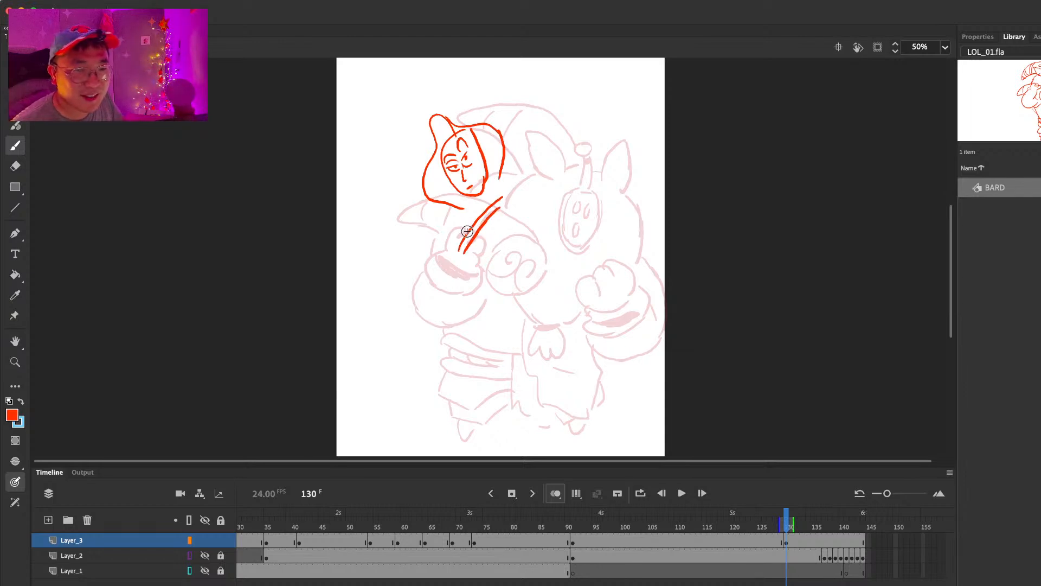
mouse_move(498, 209)
mouse_down()
mouse_move(487, 243)
mouse_move(500, 236)
mouse_up()
drag(486, 246, 512, 237)
key(super+z)
mouse_move(463, 260)
mouse_down()
mouse_move(513, 240)
mouse_move(487, 253)
mouse_move(511, 247)
mouse_up()
mouse_move(511, 237)
mouse_down()
mouse_move(512, 250)
mouse_move(492, 256)
mouse_up()
drag(498, 237, 504, 254)
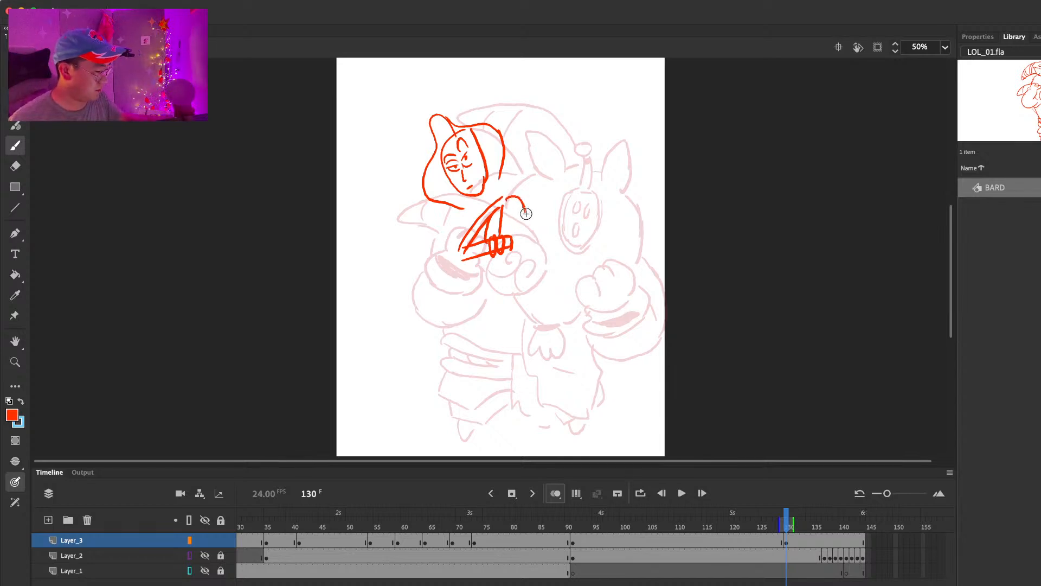
Step: Draw her other arm bent outward with the hand at her waist, and add the far shoulder line
mouse_move(505, 201)
mouse_down()
mouse_move(552, 239)
mouse_move(523, 271)
mouse_up()
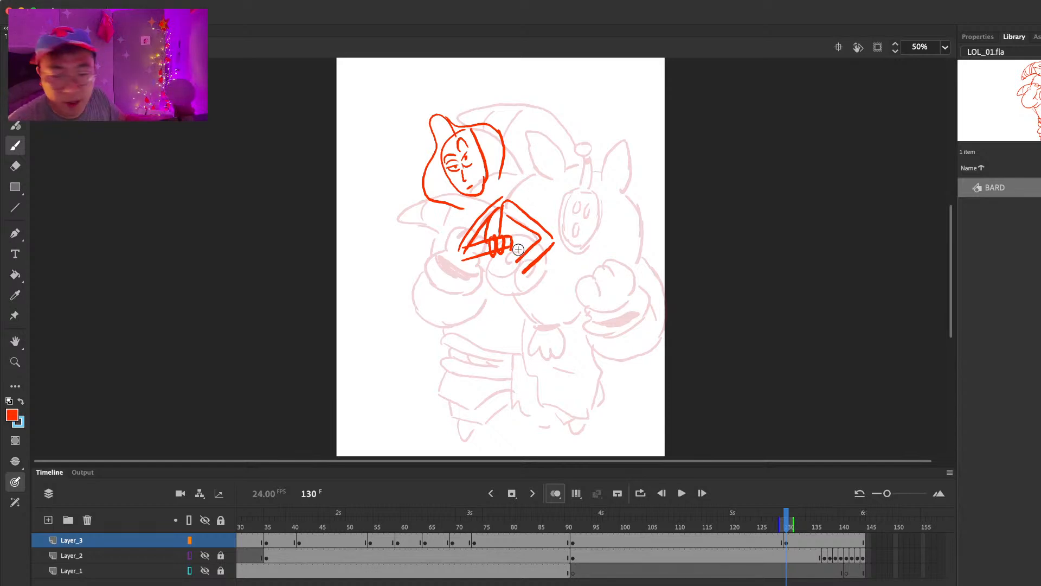
mouse_move(516, 224)
mouse_down()
mouse_move(540, 239)
mouse_move(507, 271)
mouse_move(518, 280)
mouse_up()
drag(473, 212, 462, 232)
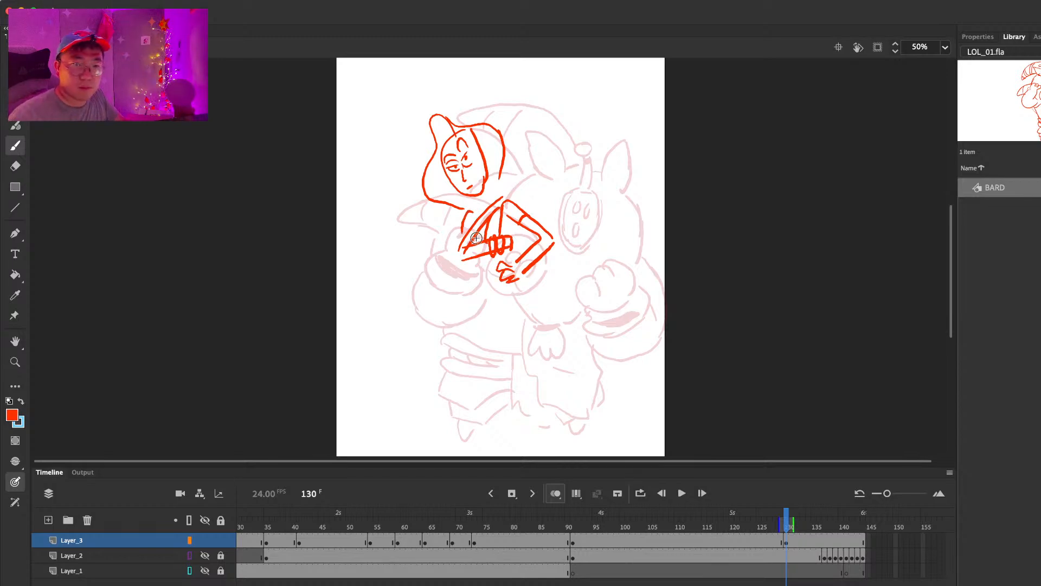
Step: Draw Jinx's waist and hip lines, navel, and belt with a square buckle and side pouches
drag(460, 249, 445, 305)
key(super+z)
mouse_move(464, 268)
mouse_down()
mouse_move(449, 293)
mouse_move(461, 293)
mouse_move(449, 339)
mouse_up()
drag(496, 255, 490, 270)
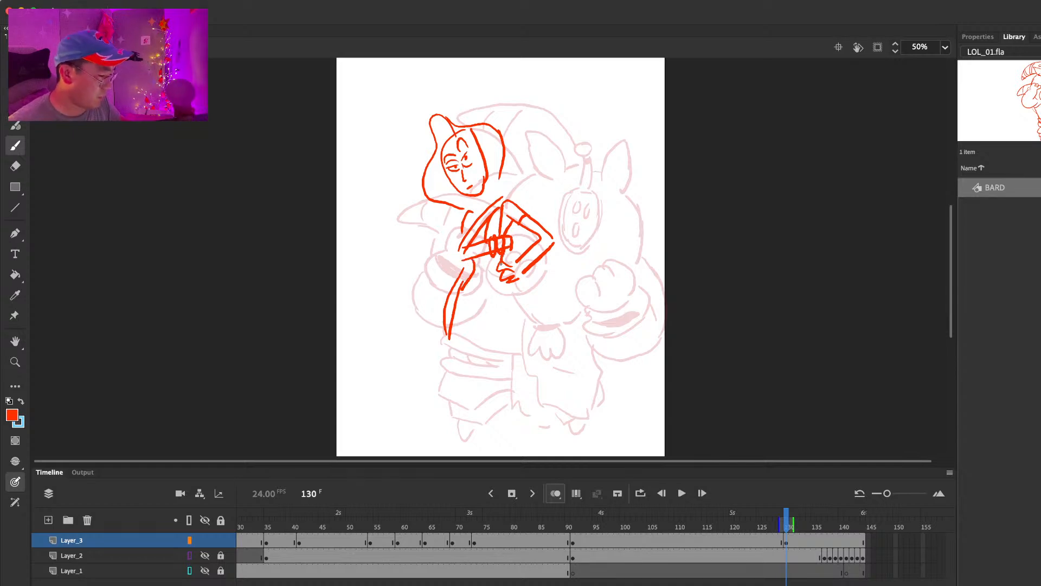
mouse_move(518, 303)
mouse_down()
mouse_move(512, 287)
mouse_move(513, 304)
mouse_up()
click(483, 289)
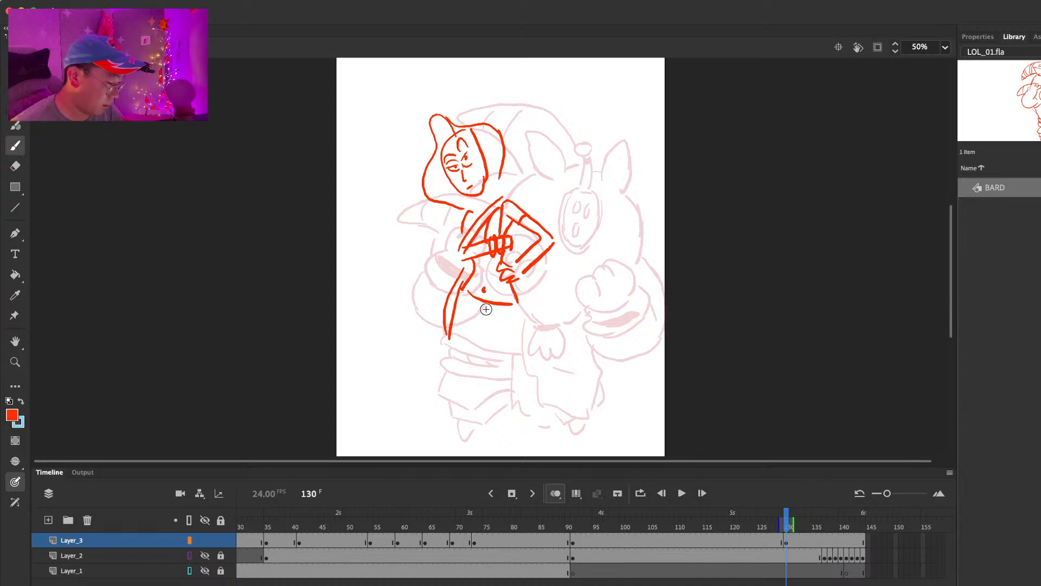
mouse_move(472, 299)
mouse_down()
mouse_move(474, 314)
mouse_move(496, 319)
mouse_move(498, 302)
mouse_move(526, 318)
mouse_up()
Step: Clean up the hip line and draw Jinx's shorts, thighs, thigh strap and upper legs
key(e)
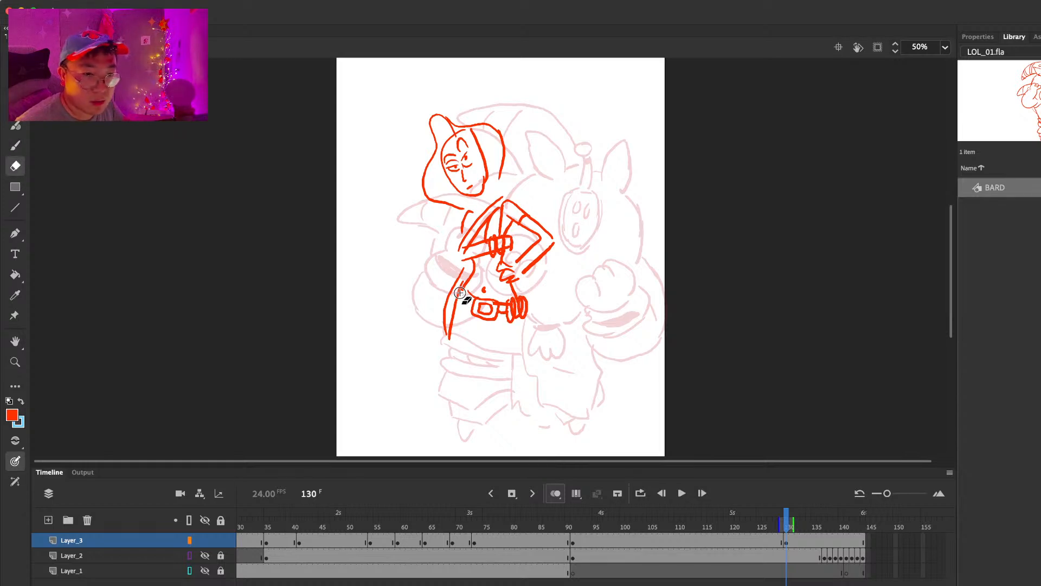
drag(454, 289, 446, 342)
key(b)
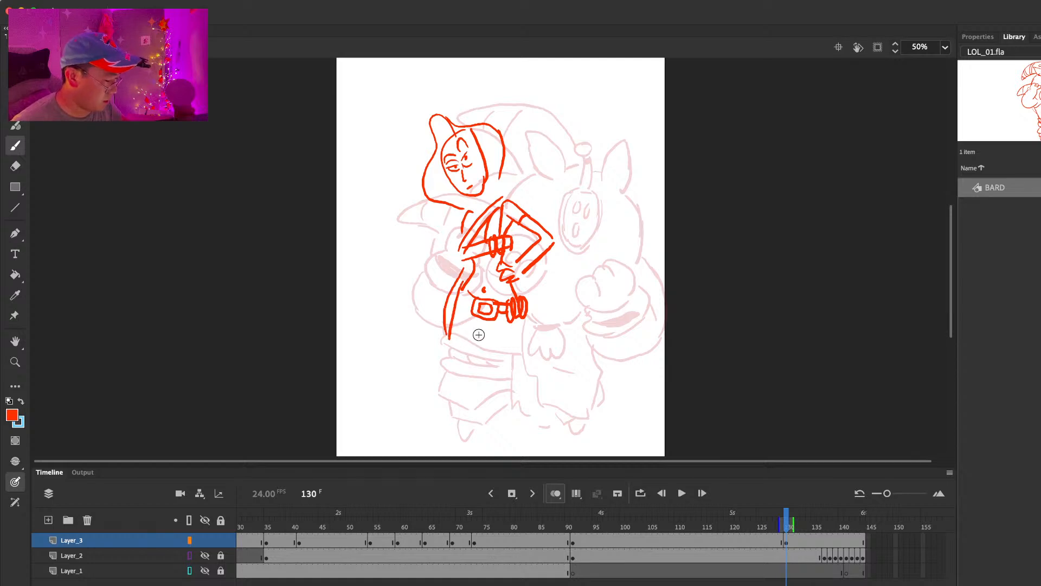
mouse_move(450, 338)
mouse_down()
mouse_move(481, 318)
mouse_move(471, 305)
mouse_move(502, 354)
mouse_move(525, 335)
mouse_move(525, 383)
mouse_up()
key(super+z)
drag(524, 318, 527, 387)
drag(525, 334, 525, 246)
drag(459, 233, 454, 273)
drag(485, 234, 463, 340)
drag(453, 273, 445, 355)
drag(506, 258, 514, 253)
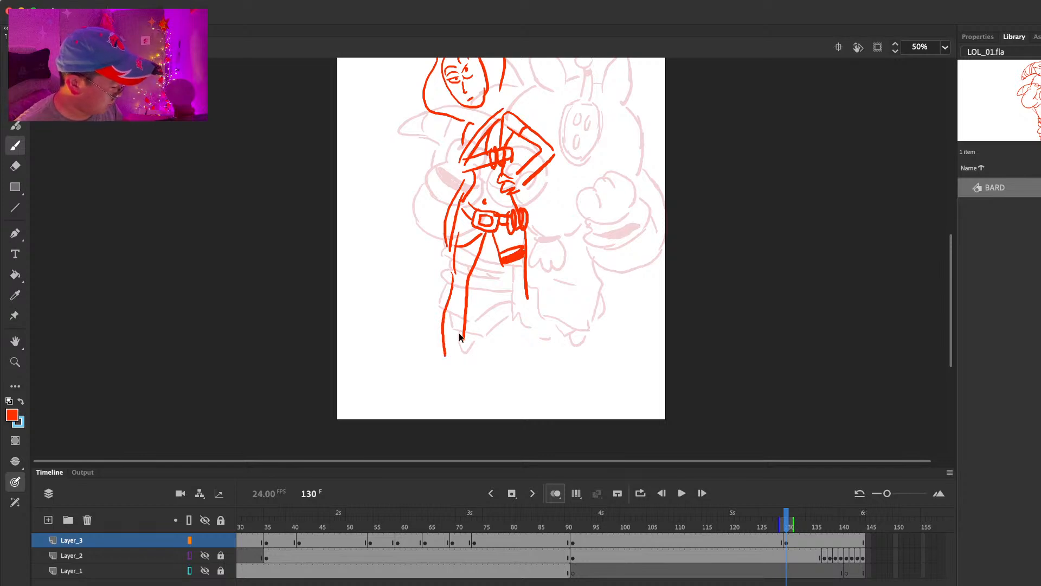
Step: Draw a cuffed boot on the leg below her folded arm
key(b)
mouse_move(443, 338)
mouse_down()
mouse_move(424, 353)
mouse_move(475, 350)
mouse_move(469, 337)
mouse_up()
mouse_move(427, 375)
mouse_down()
mouse_move(426, 392)
mouse_move(473, 377)
mouse_move(470, 390)
mouse_move(469, 374)
mouse_up()
key(super+z)
Step: Draw the lower leg and cuffed boot under the thigh strap, erasing and redrawing the sole and toe
drag(502, 253, 511, 343)
mouse_move(529, 288)
mouse_down()
mouse_move(515, 347)
mouse_move(538, 352)
mouse_move(504, 359)
mouse_move(545, 361)
mouse_move(512, 358)
mouse_move(537, 358)
mouse_move(549, 384)
mouse_up()
key(super+z)
mouse_move(513, 382)
mouse_down()
mouse_move(511, 393)
mouse_move(554, 398)
mouse_up()
drag(546, 382, 550, 391)
mouse_move(582, 244)
mouse_down()
mouse_move(587, 304)
mouse_move(583, 270)
mouse_up()
key(e)
drag(511, 321, 514, 420)
key(b)
key(e)
key(b)
key(e)
key(b)
mouse_move(635, 231)
mouse_down()
mouse_move(637, 291)
mouse_move(637, 217)
mouse_up()
key(e)
drag(516, 404, 534, 416)
key(b)
mouse_move(522, 375)
mouse_down()
mouse_move(530, 416)
mouse_move(541, 419)
mouse_move(524, 407)
mouse_move(557, 409)
mouse_up()
key(e)
key(b)
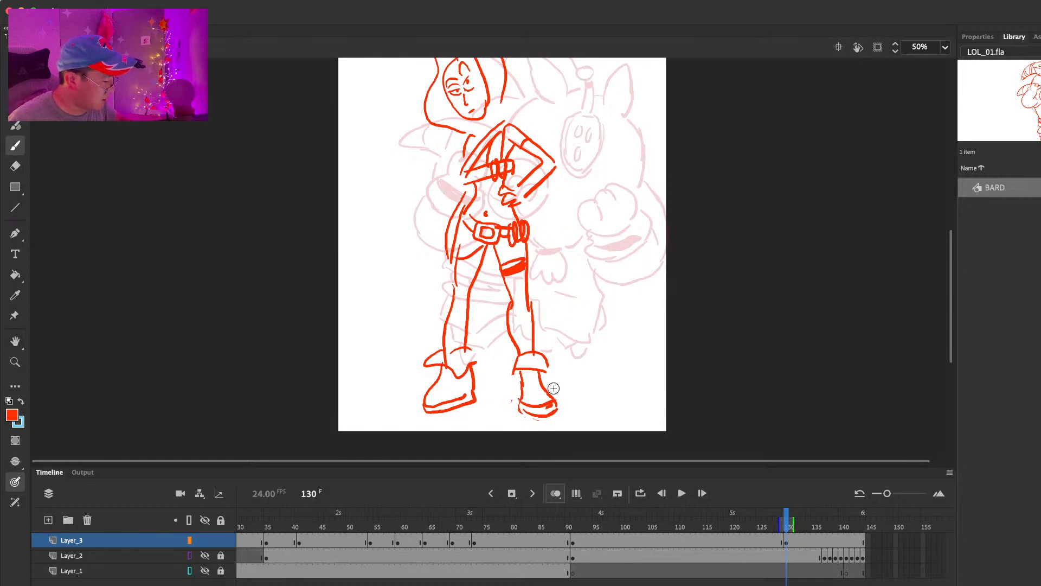
Step: Erase the extra line running alongside Jinx's hip
scroll(607, 350, up, 5)
key(e)
drag(461, 294, 447, 337)
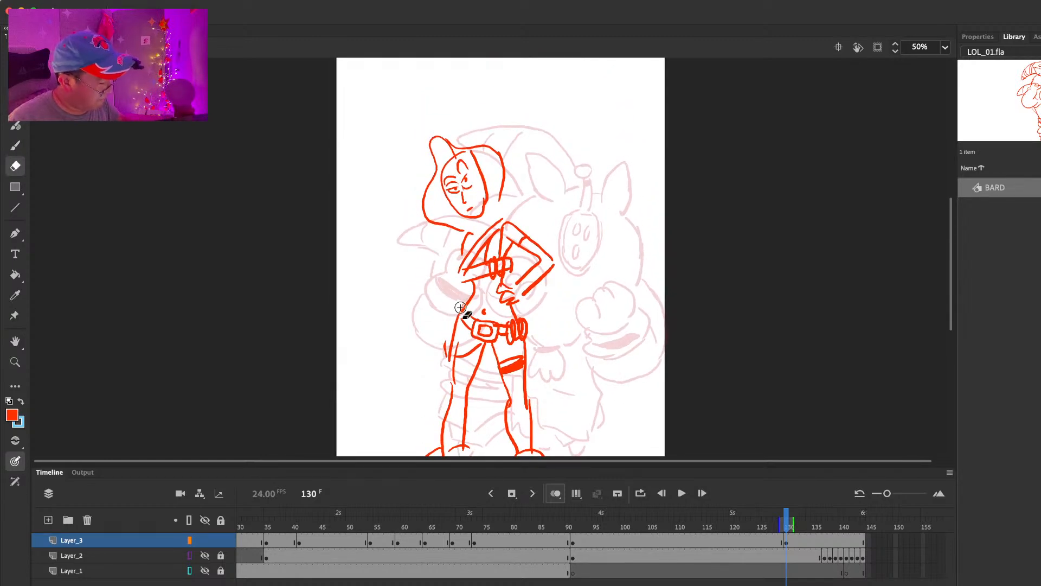
key(b)
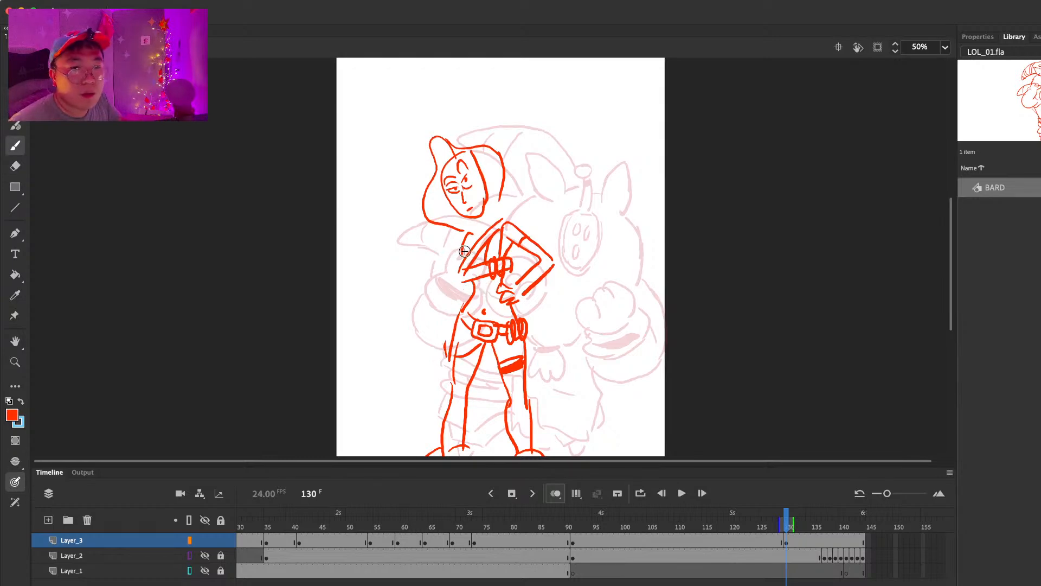
drag(462, 240, 432, 317)
key(super+z)
mouse_move(464, 246)
mouse_down()
mouse_move(434, 304)
mouse_move(461, 308)
mouse_move(435, 376)
mouse_move(448, 357)
mouse_up()
key(super+z)
key(super+z)
key(super+z)
key(super+z)
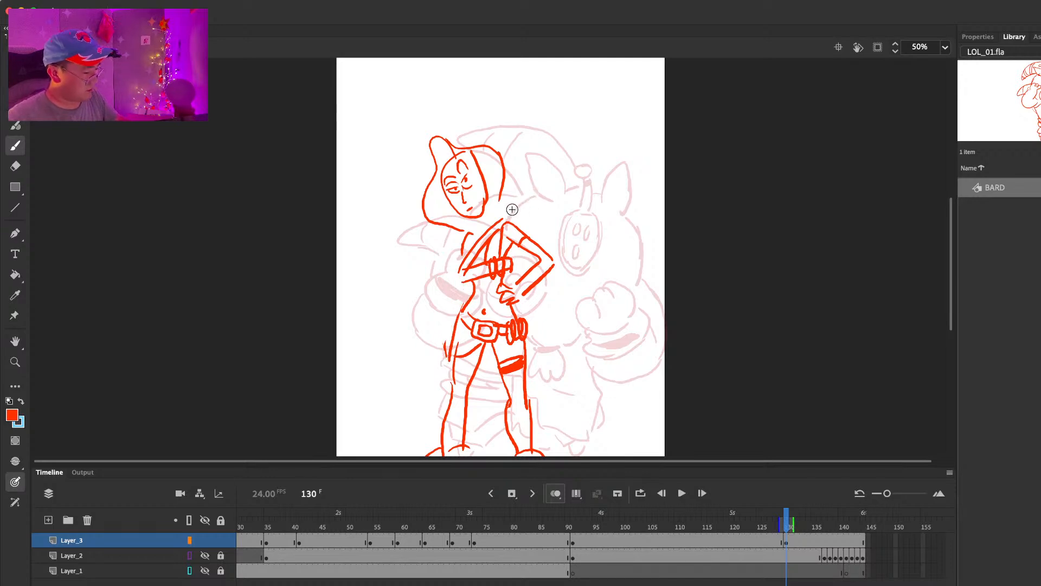
Step: Draw the shark-shaped rocket launcher behind Jinx's shoulder with jagged teeth, and rework its outer edge
mouse_move(506, 217)
mouse_down()
mouse_move(543, 168)
mouse_move(558, 195)
mouse_move(562, 161)
mouse_move(575, 199)
mouse_move(546, 244)
mouse_up()
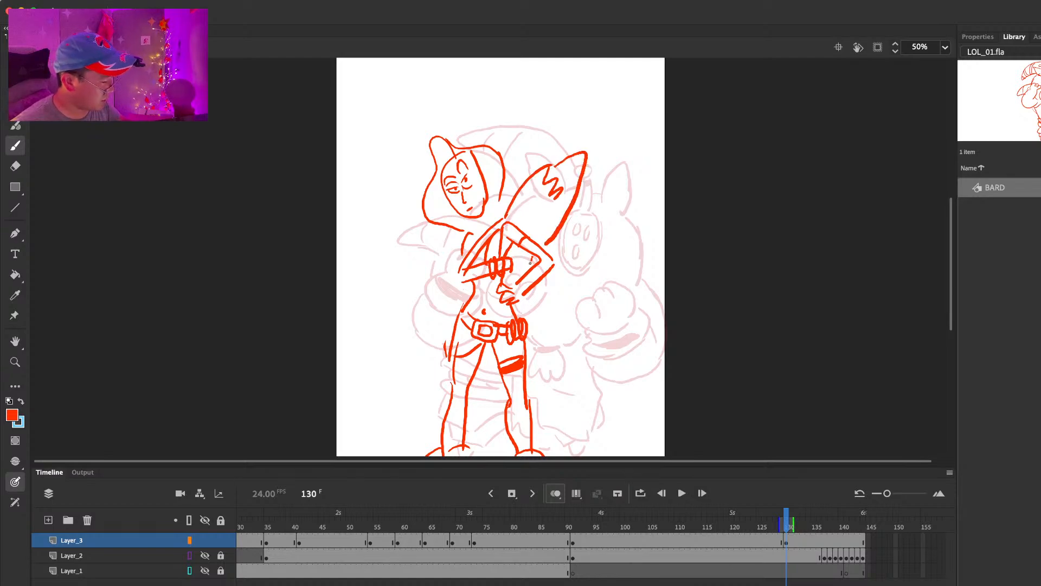
key(e)
key(b)
drag(576, 195, 551, 236)
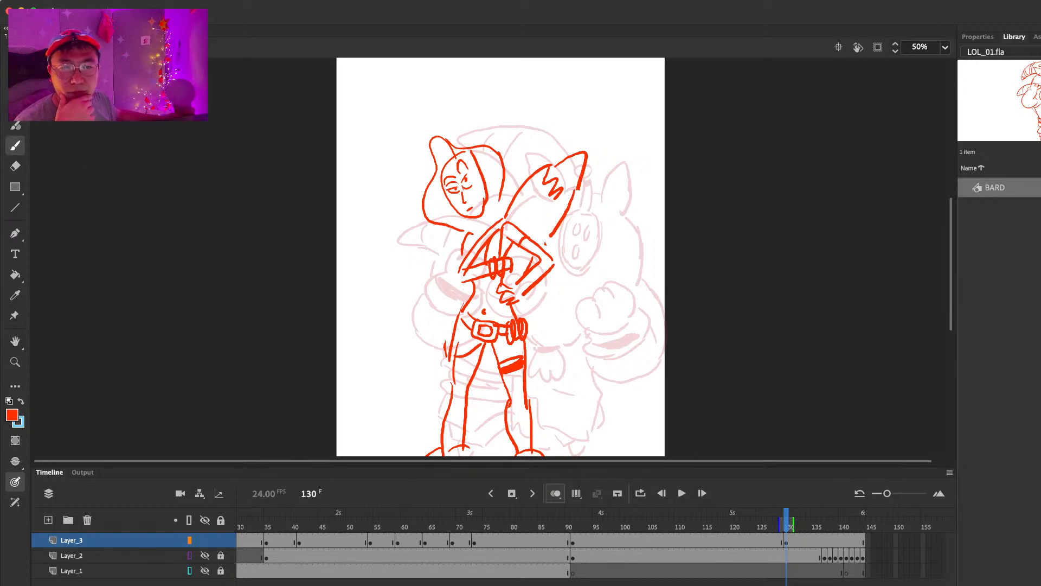
Step: Draw a long braid hanging from Jinx's hair behind her folded arm
mouse_move(449, 221)
mouse_down()
mouse_move(441, 286)
mouse_move(446, 269)
mouse_move(452, 292)
mouse_up()
key(super+z)
drag(446, 264, 451, 313)
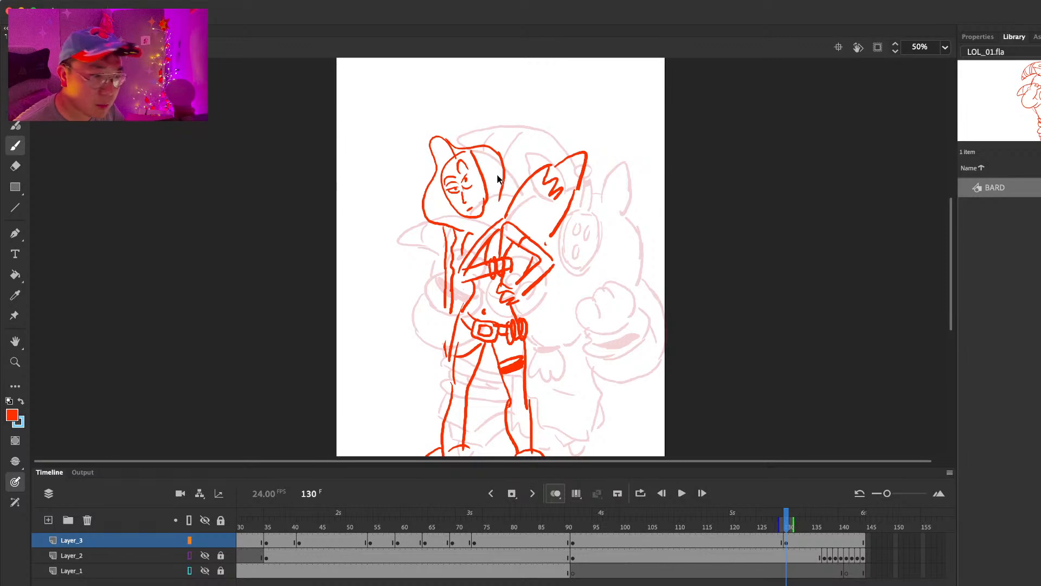
Step: Erase the outer hair outline beside Jinx's face and redraw the hairline, ear and neck
key(e)
mouse_move(489, 165)
mouse_down()
mouse_move(498, 181)
mouse_move(482, 173)
mouse_move(486, 193)
mouse_up()
key(b)
key(e)
mouse_move(485, 147)
mouse_down()
mouse_move(455, 142)
mouse_move(475, 169)
mouse_up()
key(b)
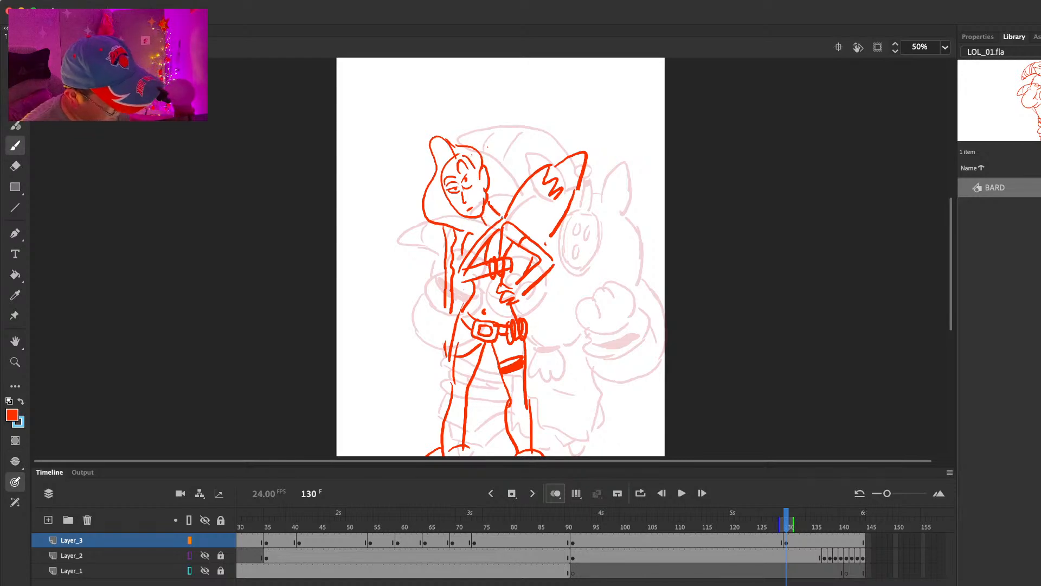
Step: Erase the crossing lines on Jinx's upper chest and add a small solid mark below her neck
key(e)
mouse_move(487, 225)
mouse_down()
mouse_move(468, 256)
mouse_move(501, 223)
mouse_move(491, 298)
mouse_move(473, 238)
mouse_move(466, 264)
mouse_up()
key(b)
key(e)
key(b)
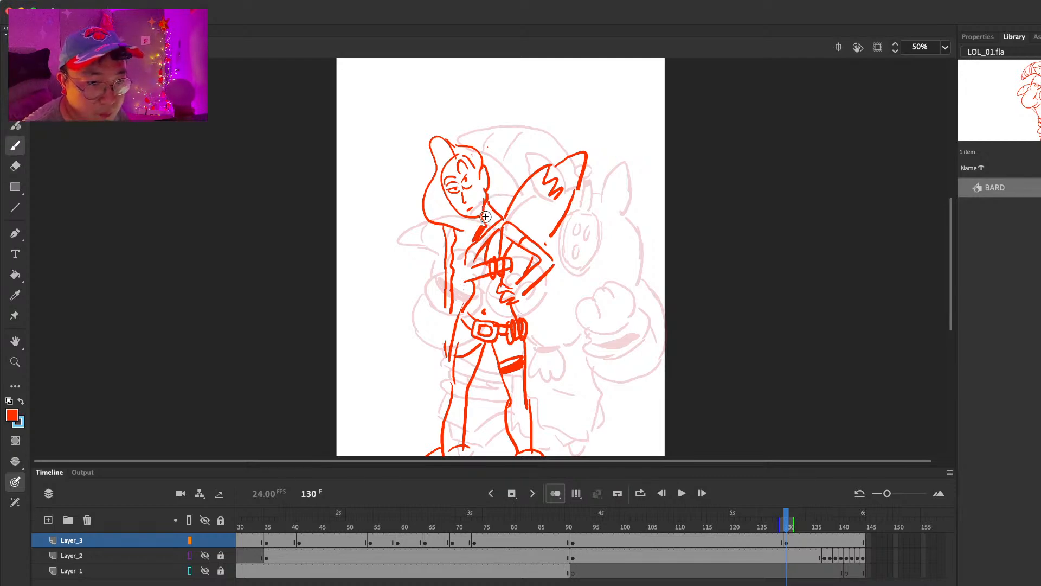
Step: Erase the single diagonal chest line and redraw it as a double strap running from the shoulder to the waist
key(e)
drag(481, 252, 498, 230)
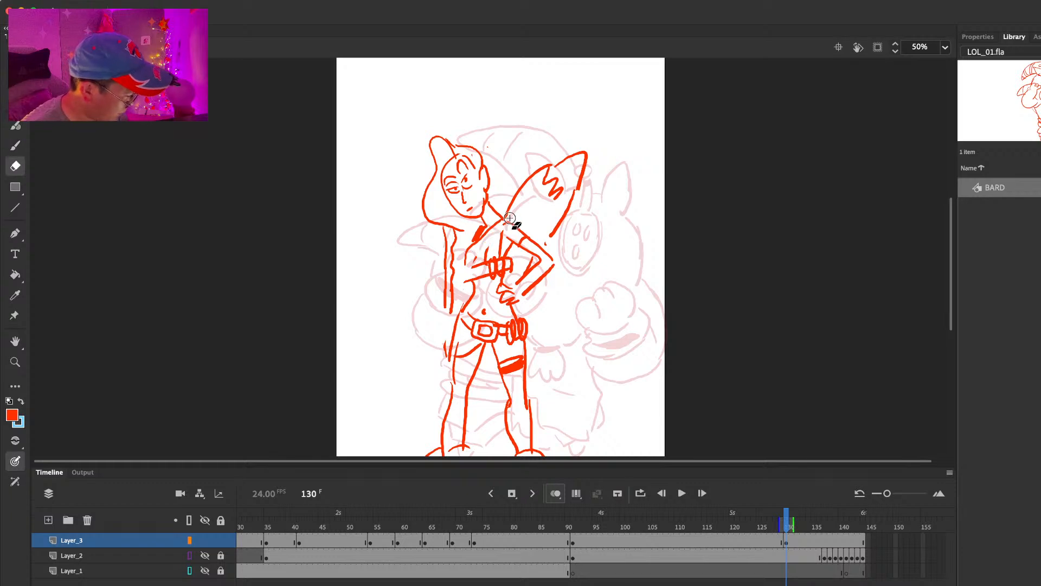
key(b)
mouse_move(472, 263)
mouse_down()
mouse_move(458, 295)
mouse_move(467, 262)
mouse_up()
key(e)
key(b)
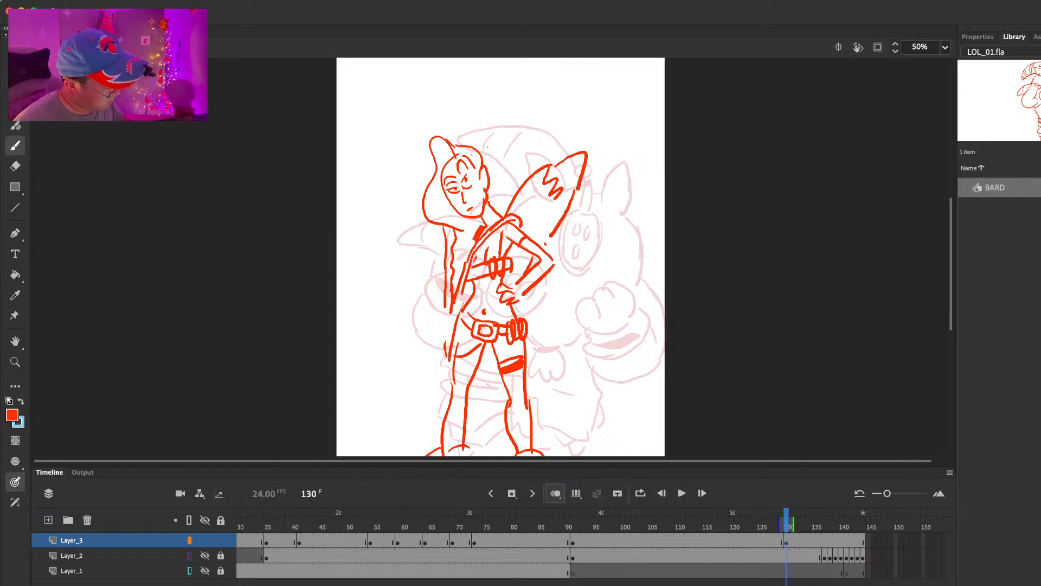
Step: Erase the overlapping lines beside Jinx's far shoulder and redraw the shoulder slope leading into the hanging arm
key(e)
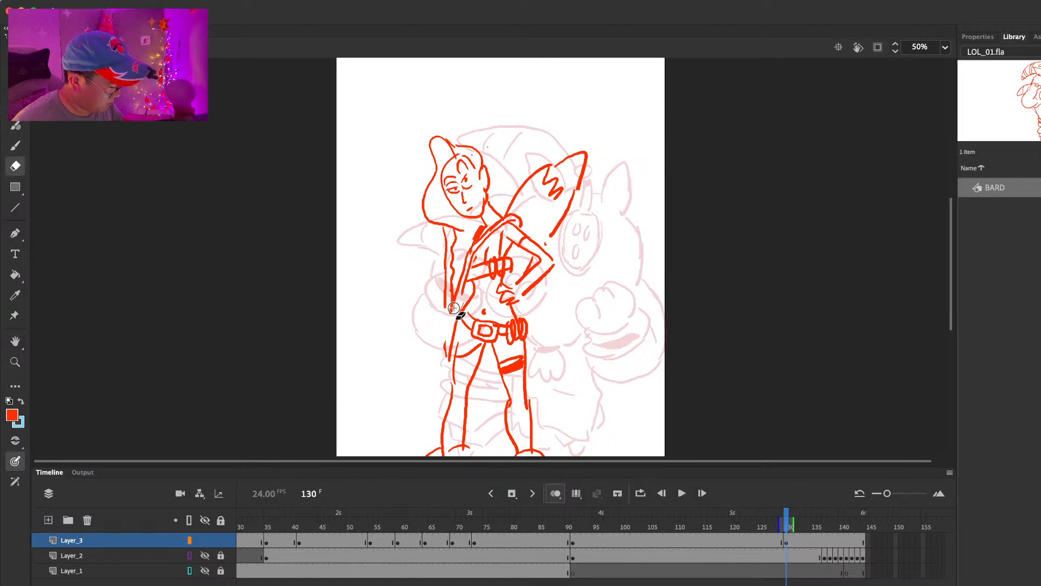
drag(467, 227, 456, 231)
key(b)
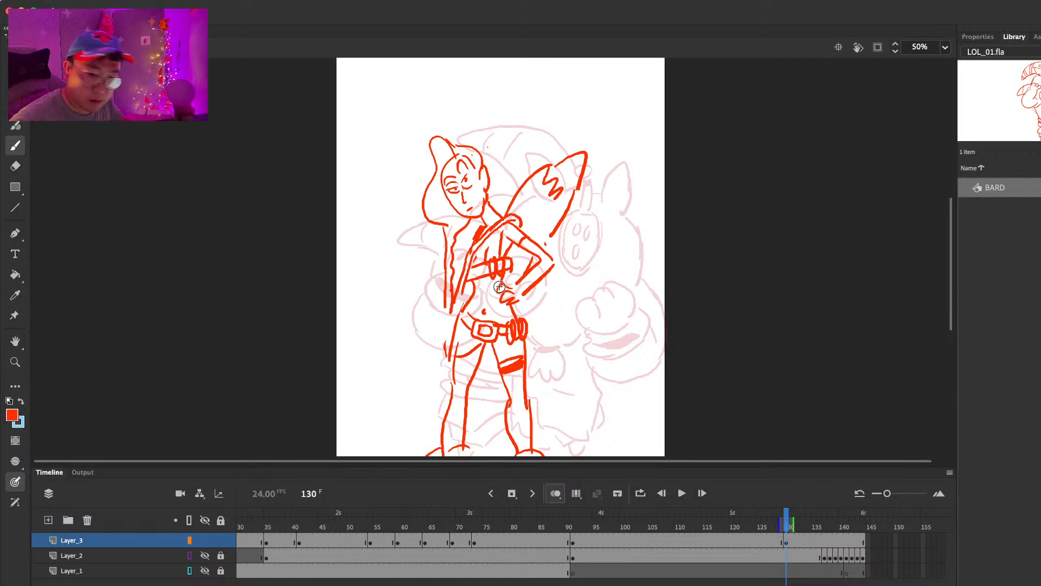
key(e)
mouse_move(454, 276)
mouse_down()
mouse_move(446, 302)
mouse_move(449, 266)
mouse_up()
Step: Draw Jinx's straight arm hanging beside her hip with a closed hand, and clean up the lines between arm and torso
key(b)
drag(477, 235, 442, 321)
key(super+z)
drag(455, 253, 447, 321)
mouse_move(445, 267)
mouse_down()
mouse_move(441, 329)
mouse_move(423, 371)
mouse_move(446, 315)
mouse_move(446, 354)
mouse_up()
key(e)
drag(455, 300, 465, 284)
key(b)
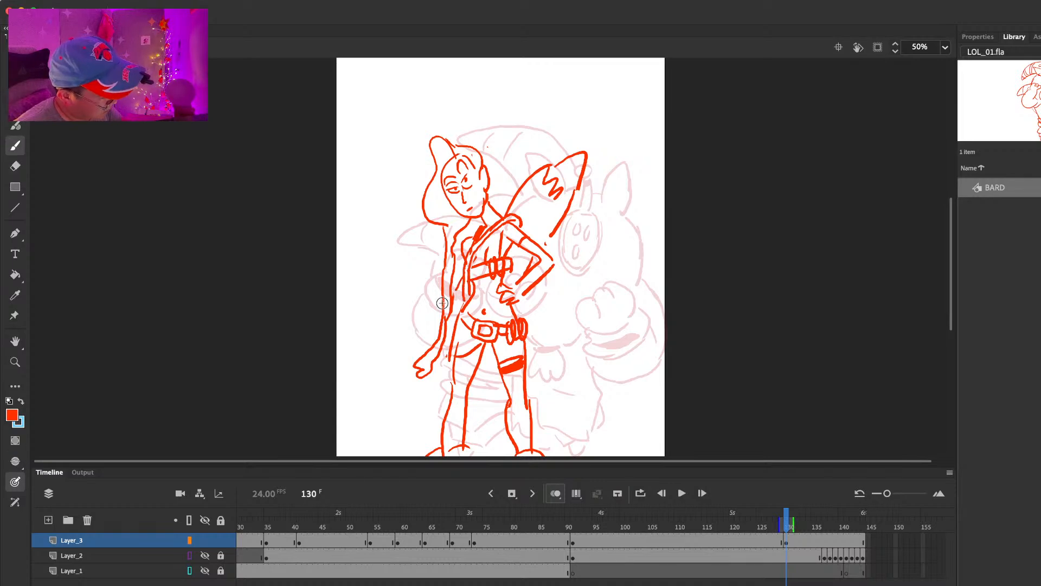
Step: Add short strokes beside the hanging forearm and extend the rocket launcher's lower edge to the bent elbow
drag(422, 315, 438, 320)
key(ctrl+z)
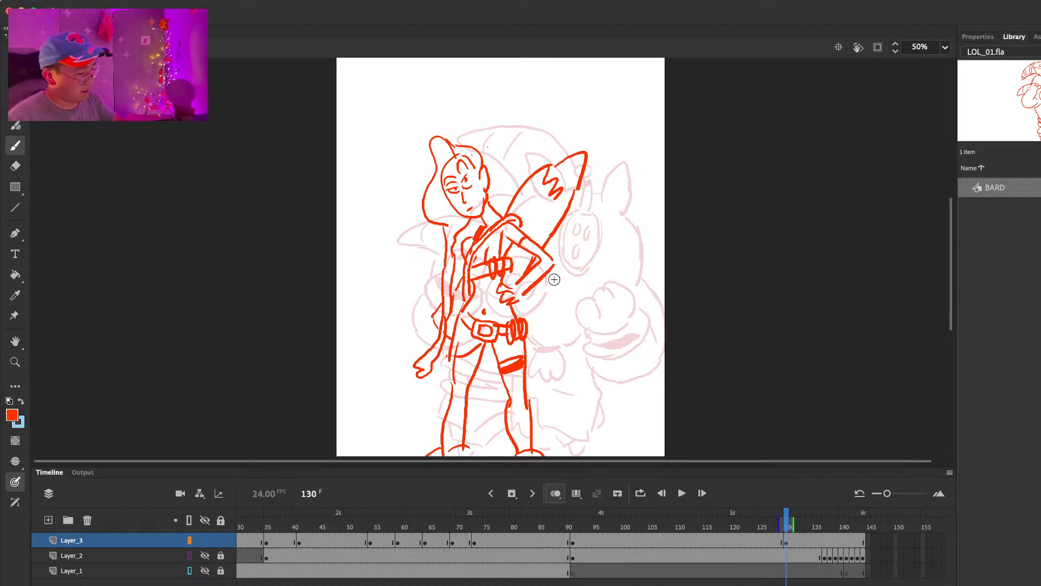
mouse_move(611, 235)
mouse_down()
mouse_move(623, 146)
mouse_move(619, 184)
mouse_move(610, 174)
mouse_move(581, 194)
mouse_move(558, 259)
mouse_move(570, 305)
mouse_up()
Step: Erase Jinx's eyes and forehead lines, and redraw the nose and mouth
key(e)
mouse_move(449, 237)
mouse_down()
mouse_move(440, 239)
mouse_move(460, 234)
mouse_up()
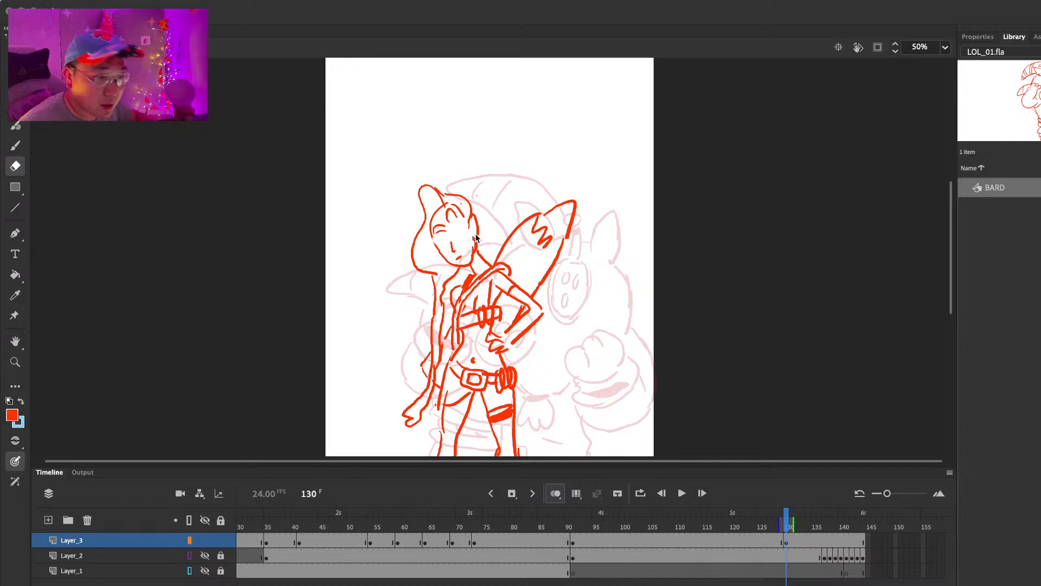
key(b)
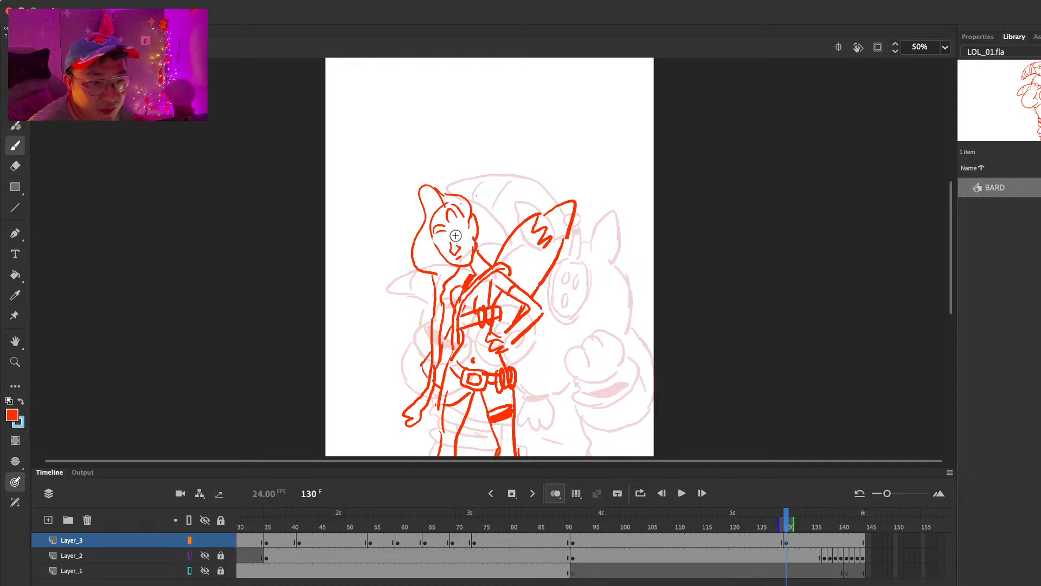
key(e)
drag(439, 231, 451, 210)
key(b)
key(super+z)
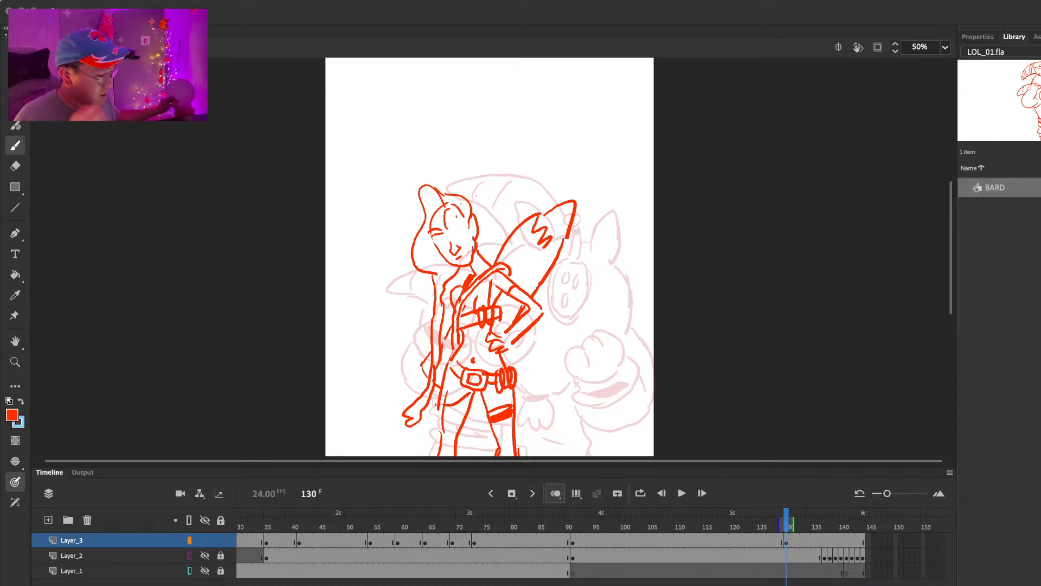
Step: Draw outlined eyes with pupils on Jinx's face
key(e)
key(b)
drag(452, 239, 436, 244)
key(e)
key(b)
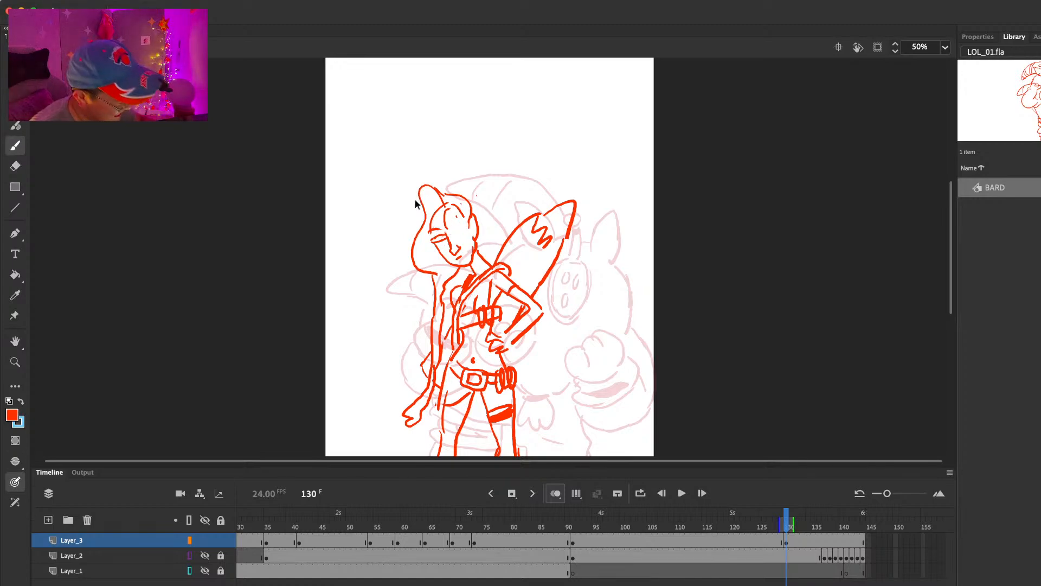
key(e)
key(b)
drag(434, 243, 462, 223)
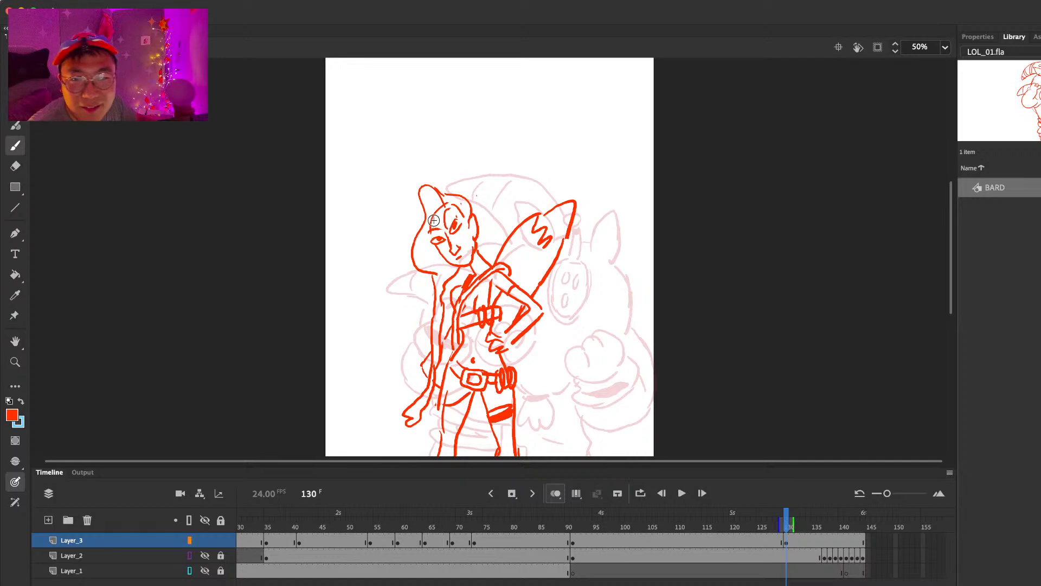
Step: Erase the outlined eyes and replace them with simple dots
key(e)
mouse_move(454, 227)
mouse_down()
mouse_move(461, 223)
mouse_move(434, 241)
mouse_move(443, 255)
mouse_up()
key(b)
key(e)
key(b)
Step: Erase and redraw the hanging arm's forearm and wrist, and define the fingers of its hand
scroll(443, 255, down, 3)
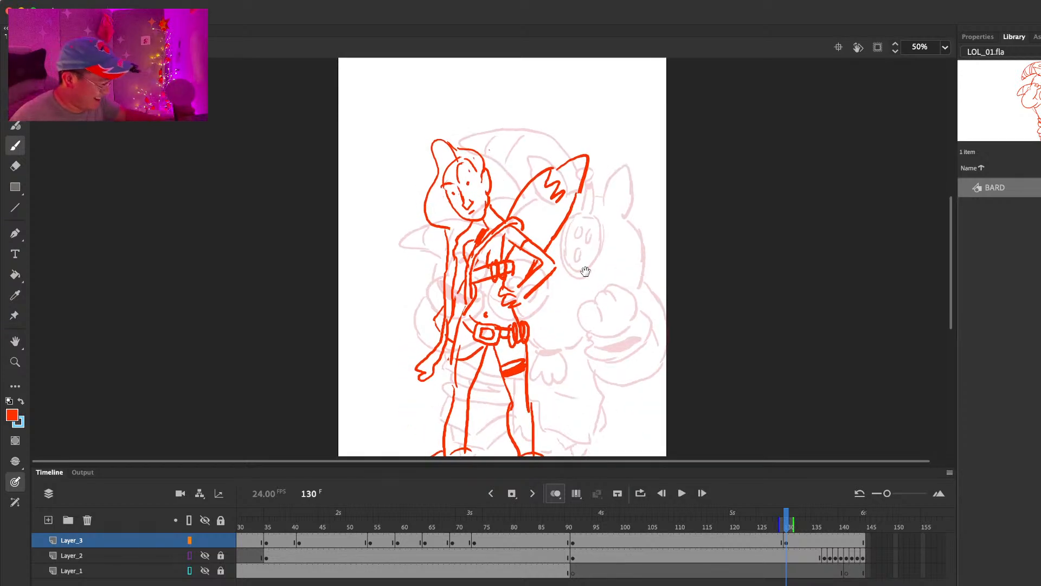
key(e)
drag(447, 318, 445, 330)
key(b)
mouse_move(446, 290)
mouse_down()
mouse_move(443, 340)
mouse_move(430, 356)
mouse_up()
key(e)
key(b)
key(e)
mouse_move(447, 344)
mouse_down()
mouse_move(433, 372)
mouse_move(416, 371)
mouse_up()
key(b)
key(e)
key(b)
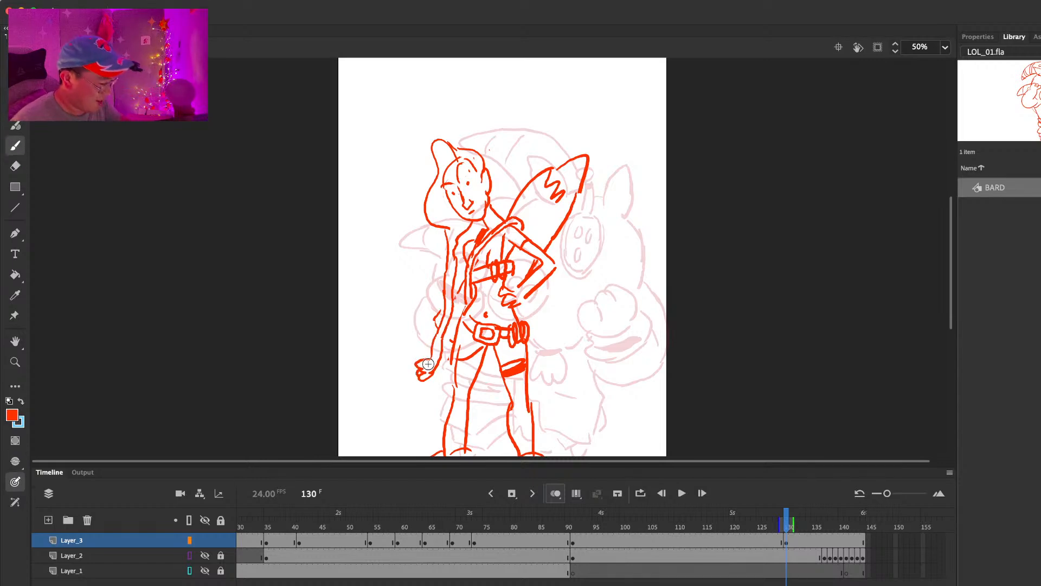
Step: Draw strands passing behind the hanging arm and sketch boots with flared cuffs on both feet
drag(465, 281, 436, 327)
key(e)
key(b)
scroll(454, 334, down, 3)
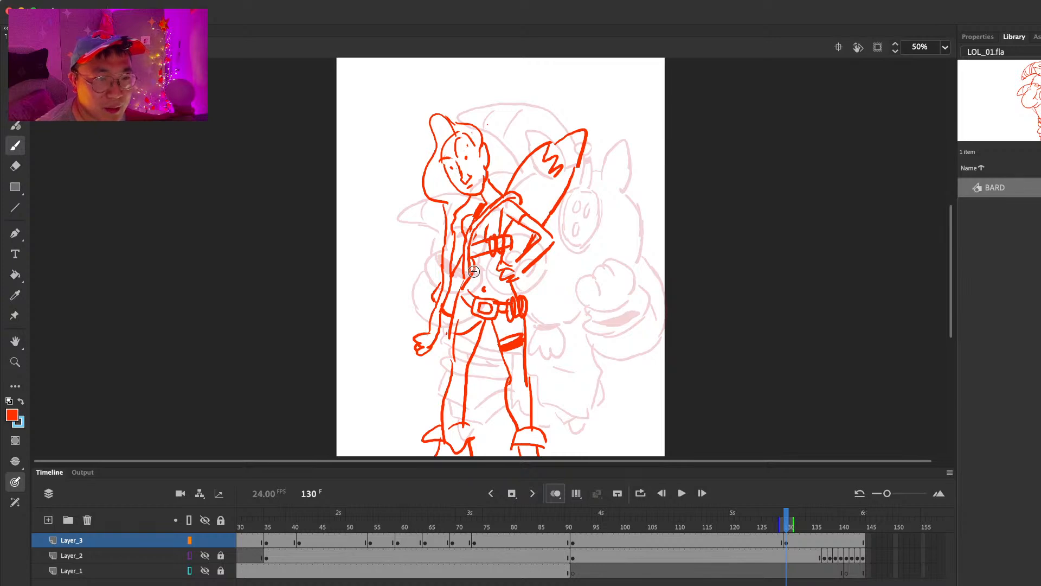
Step: Remove and redraw the outer line of Jinx's bent forearm below the elbow
key(e)
key(b)
drag(533, 263, 513, 268)
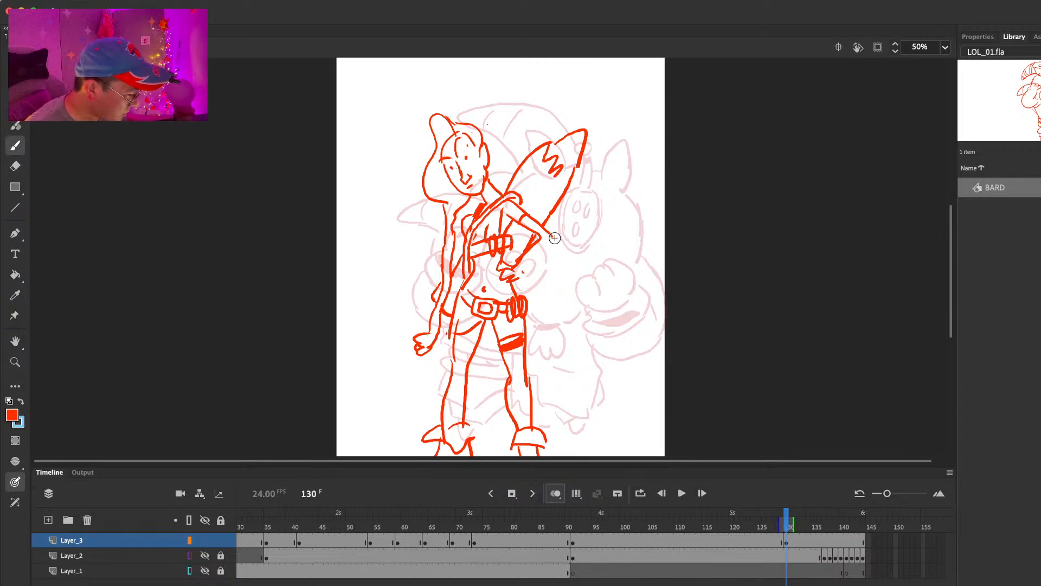
Step: Fill in a solid long stocking on the leg beneath the hanging arm and mark the other leg's knee
scroll(558, 225, down, 5)
scroll(559, 225, up, 1)
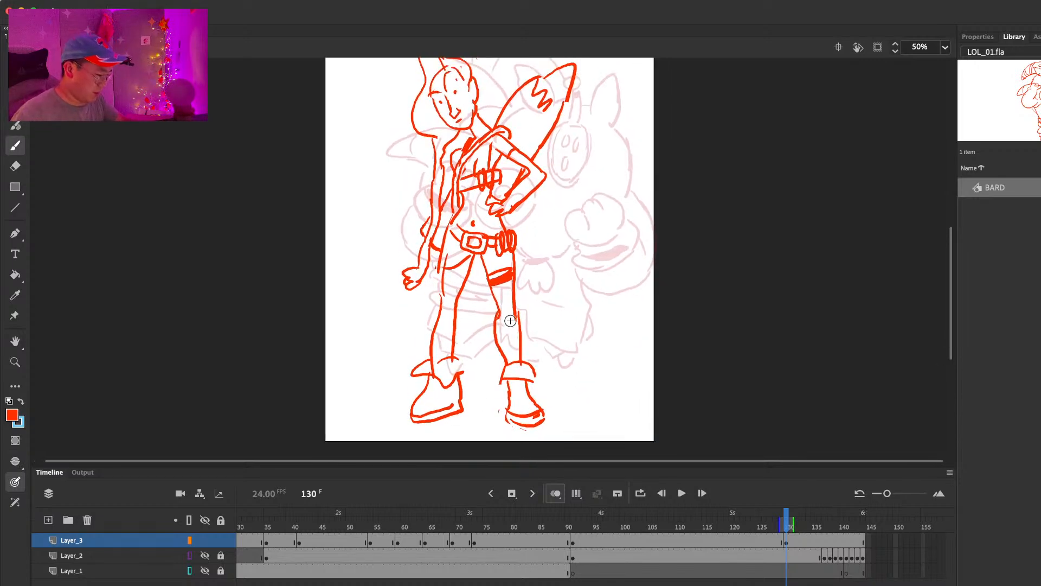
mouse_move(443, 272)
mouse_down()
mouse_move(466, 279)
mouse_move(448, 307)
mouse_up()
mouse_move(464, 281)
mouse_down()
mouse_move(444, 352)
mouse_move(452, 329)
mouse_up()
scroll(552, 241, up, 3)
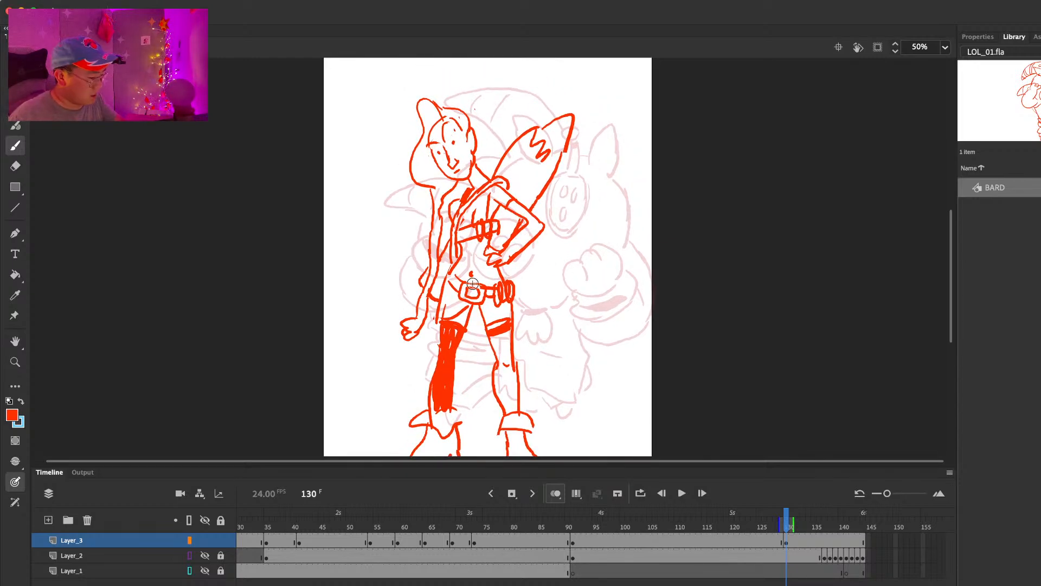
Step: Rework the rocket launcher's lower edge with a small oval detail, and add more jagged teeth
scroll(586, 196, up, 3)
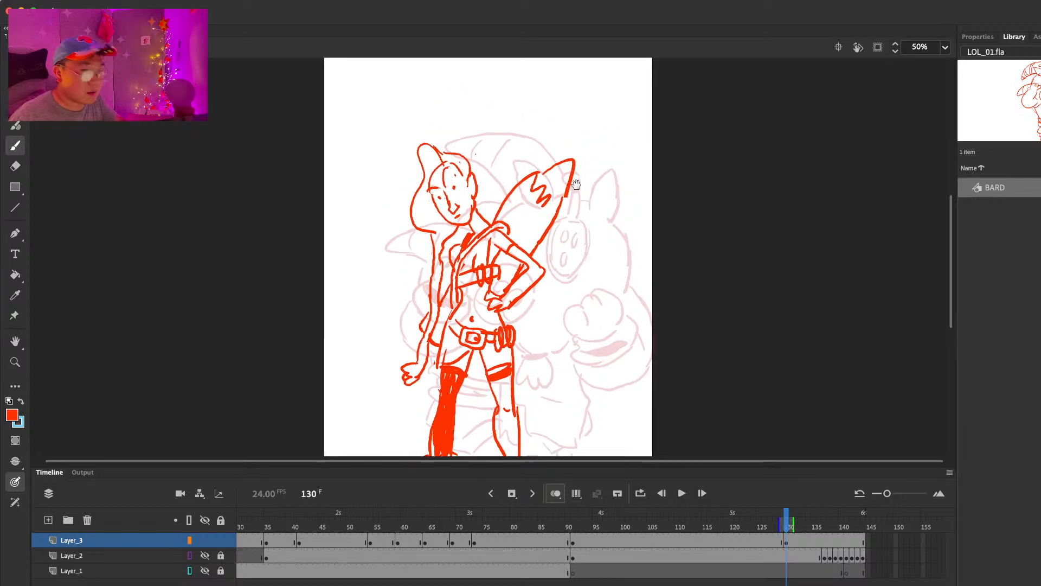
key(e)
drag(566, 195, 546, 233)
key(b)
mouse_move(543, 176)
mouse_down()
mouse_move(542, 214)
mouse_move(564, 200)
mouse_move(541, 250)
mouse_up()
key(super+z)
mouse_move(568, 204)
mouse_down()
mouse_move(541, 249)
mouse_move(545, 241)
mouse_up()
key(e)
key(b)
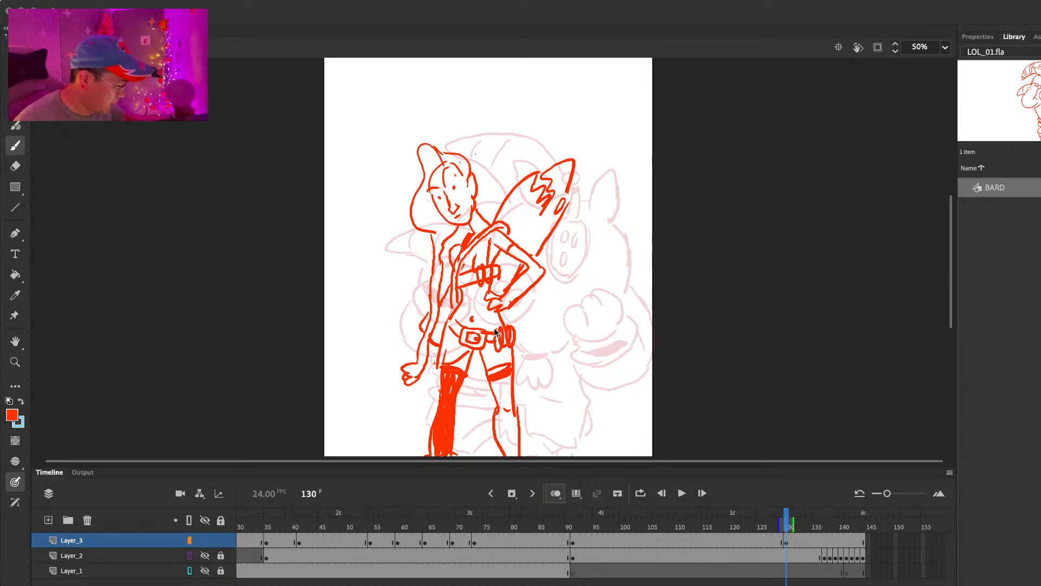
Step: Erase the loose strands beside the hanging forearm and try out a band across the arm
key(e)
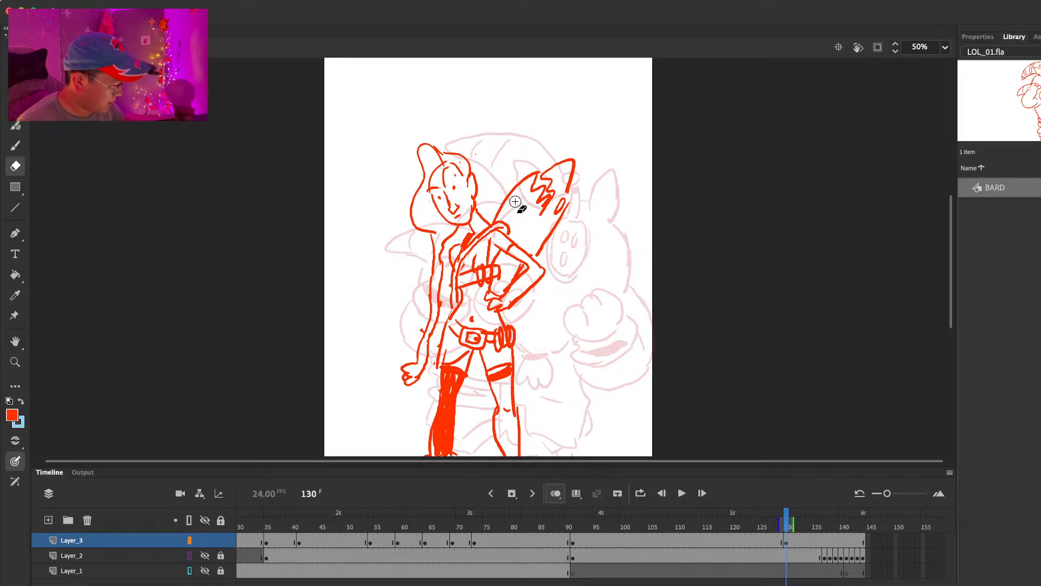
key(b)
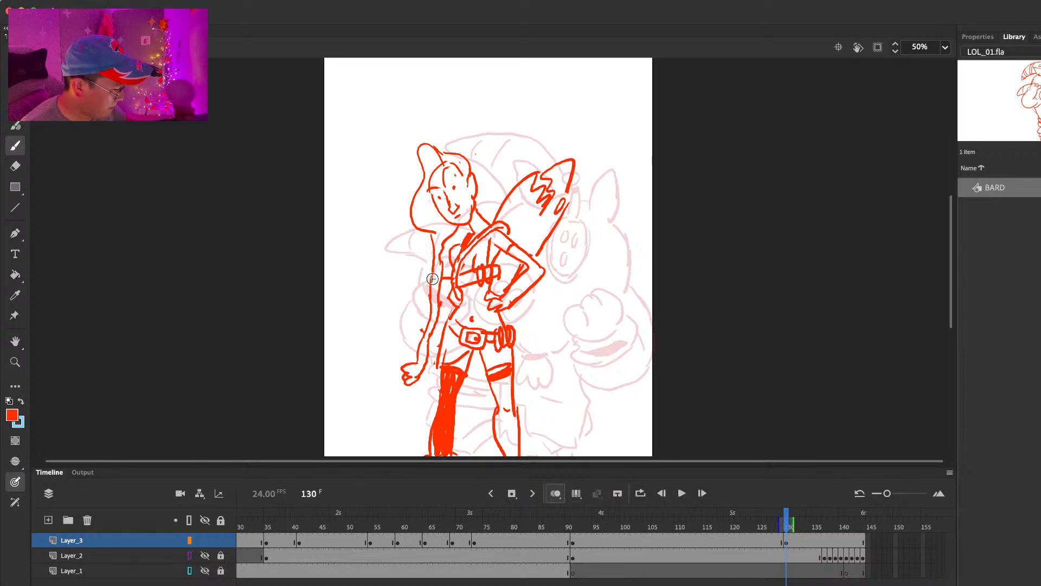
drag(605, 189, 604, 185)
scroll(605, 185, down, 3)
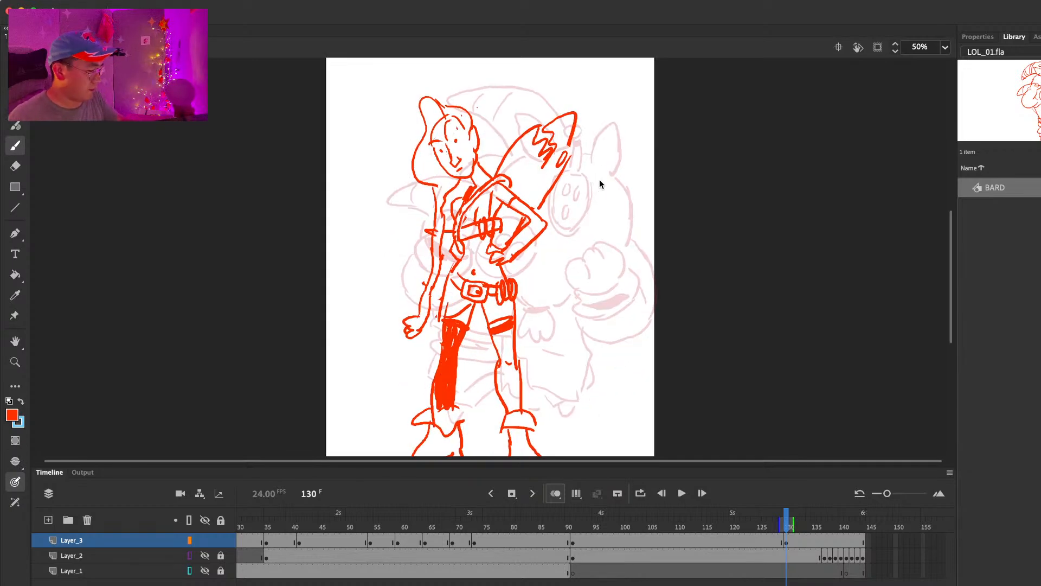
scroll(620, 185, down, 3)
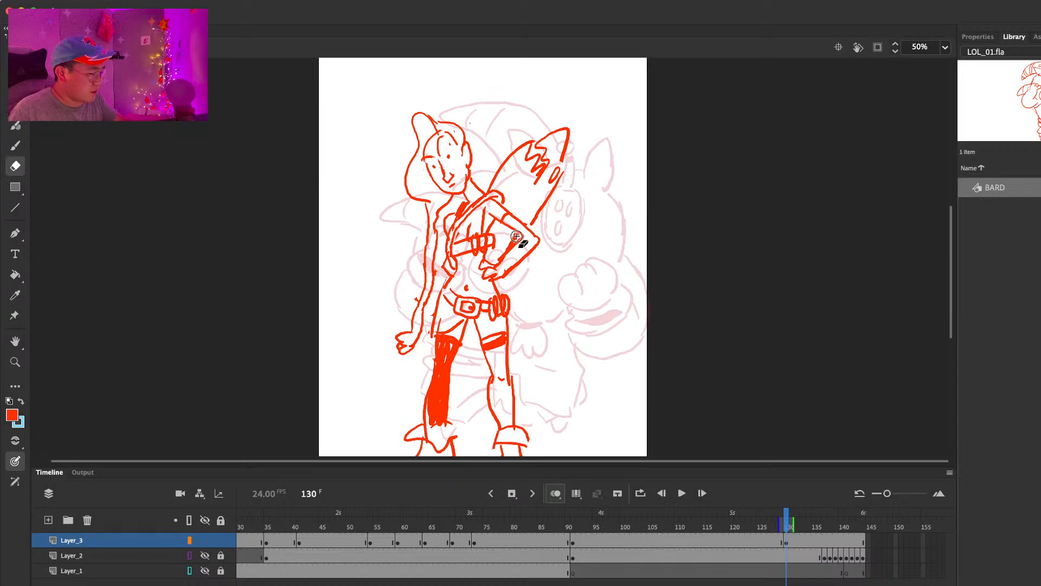
drag(606, 197, 602, 202)
key(super+w)
click(626, 274)
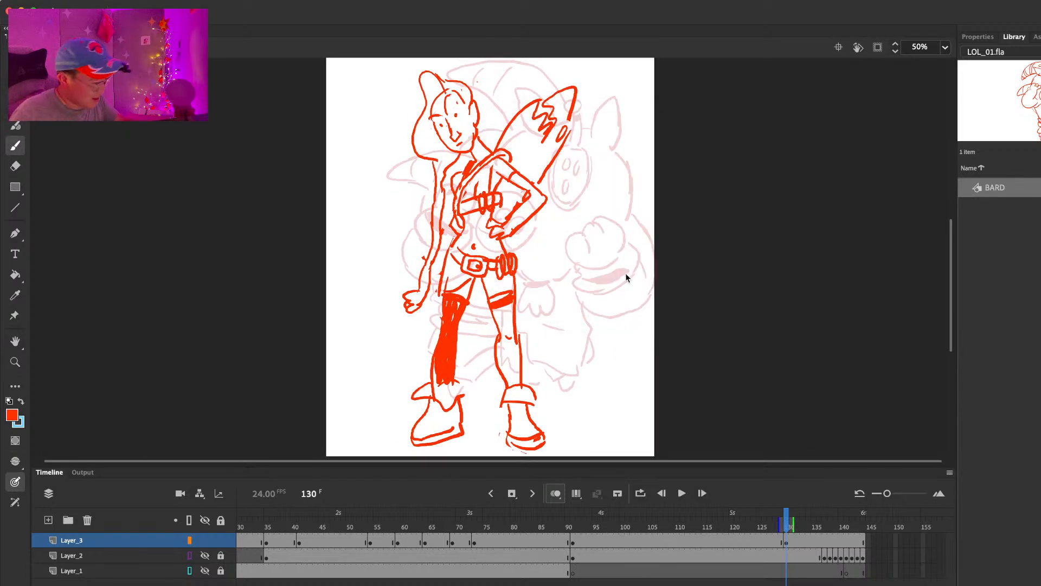
Step: Select the entire Jinx drawing at frame 130 with the view at 25%, and create a new Graphic symbol named Jinx
click(945, 47)
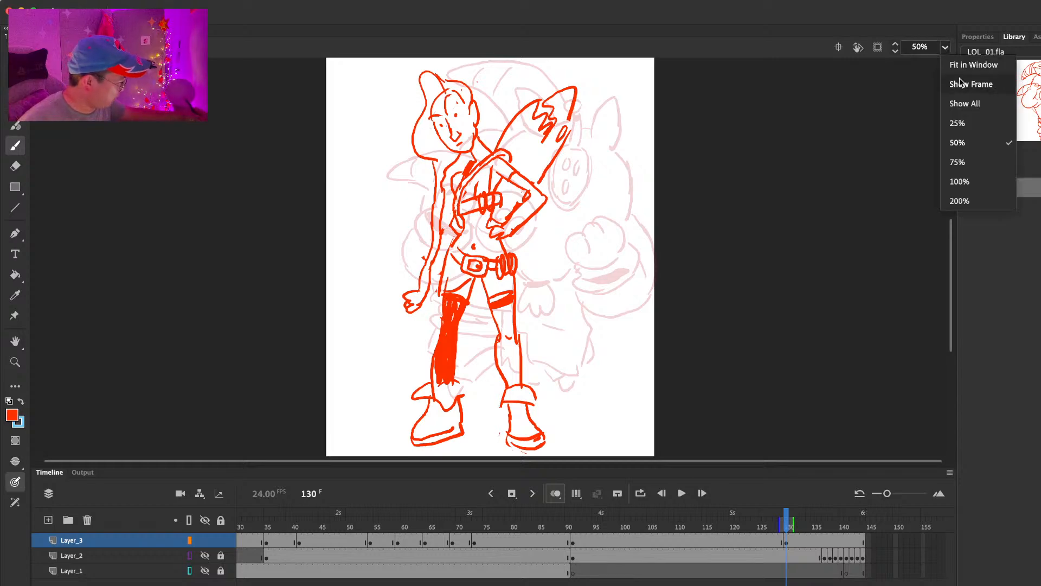
click(956, 123)
key(super+a)
drag(504, 223, 504, 218)
drag(591, 212, 596, 246)
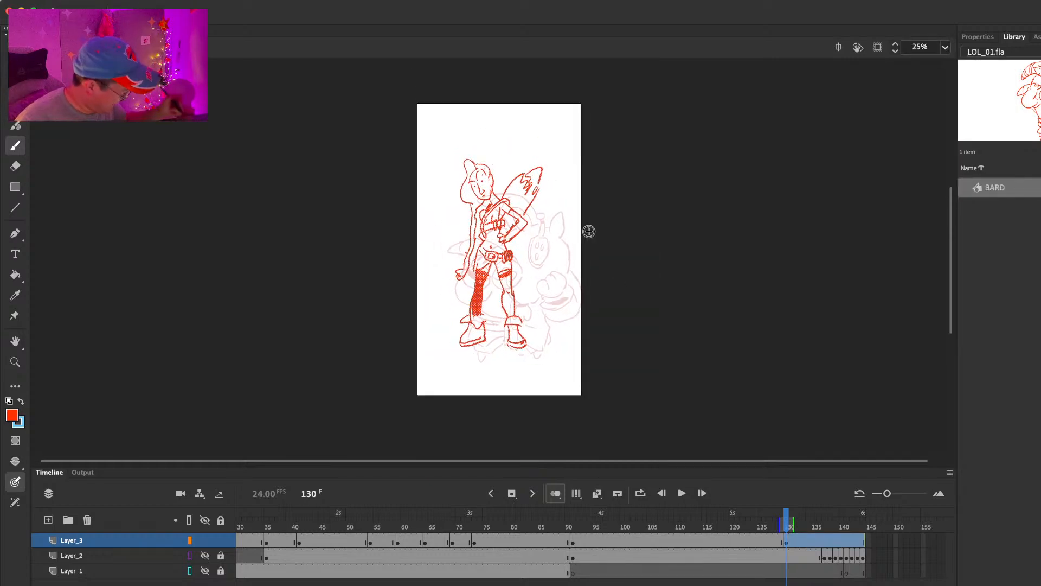
click(781, 519)
click(183, 1)
click(190, 9)
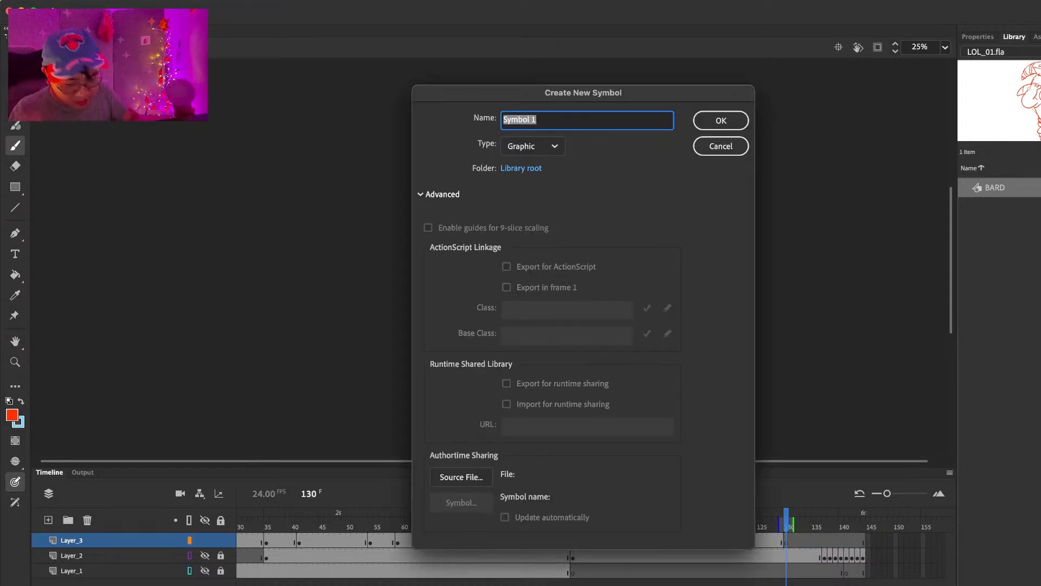
text(Jinx)
key(Return)
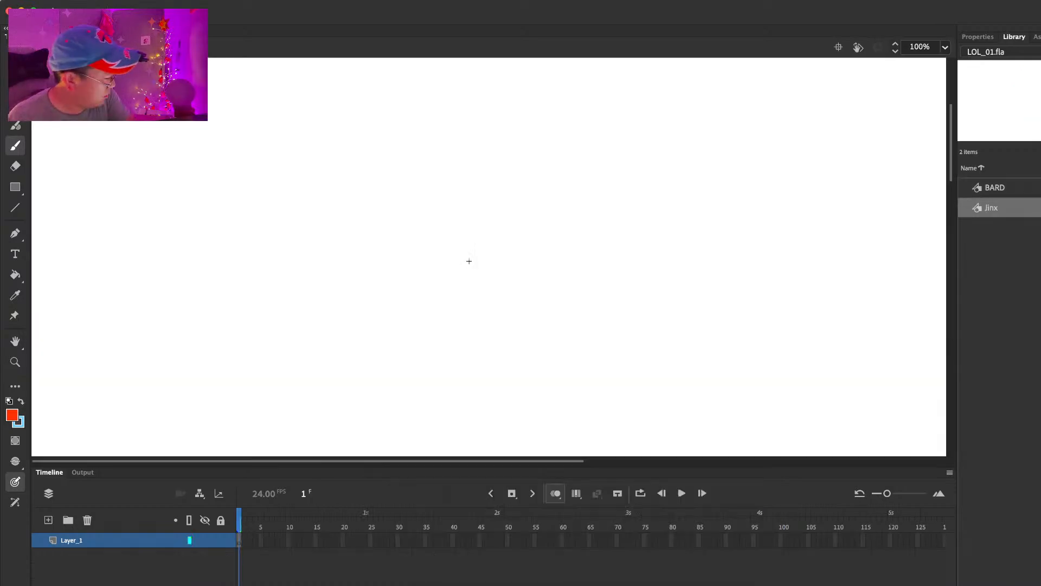
Step: Paste the Jinx drawing in place inside the new symbol
key(super+shift+v)
mouse_move(761, 290)
mouse_down()
mouse_move(760, 215)
mouse_move(671, 84)
mouse_up()
key(super+minus)
mouse_move(533, 325)
mouse_down()
mouse_move(528, 259)
mouse_move(527, 321)
mouse_move(515, 284)
mouse_up()
key(v)
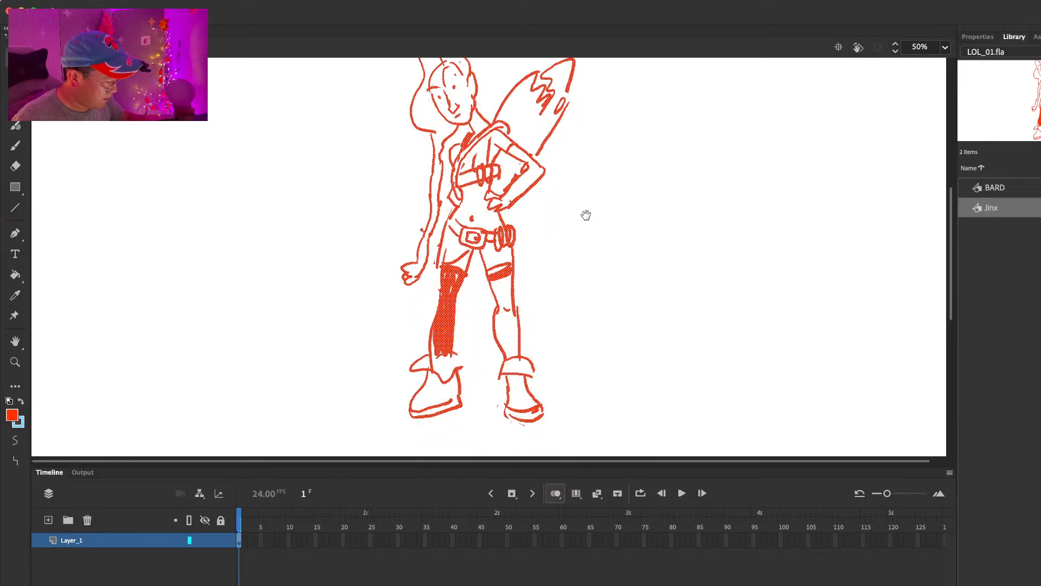
drag(583, 211, 568, 263)
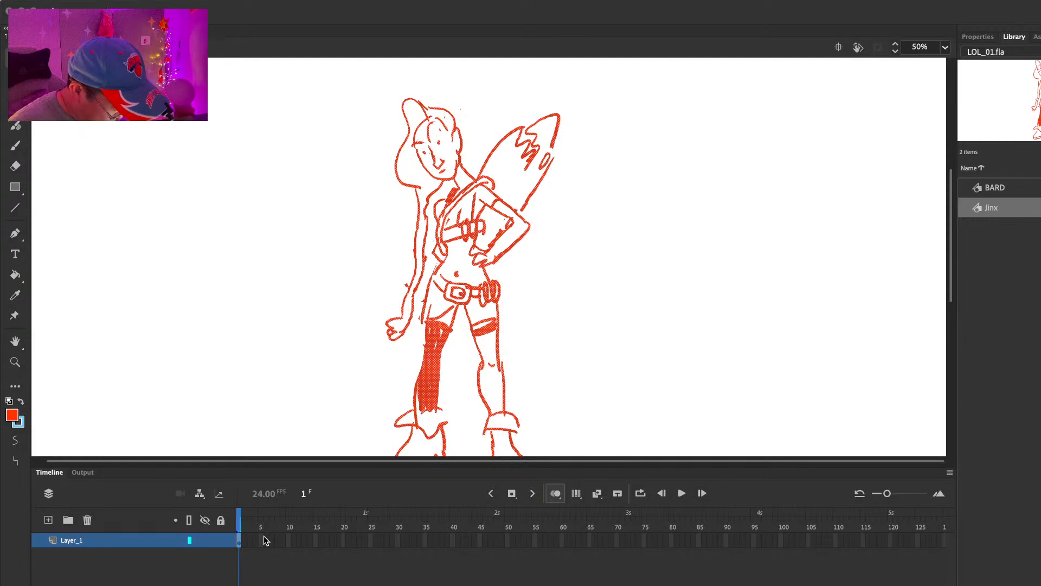
Step: Extend the Jinx symbol's Layer_1 frames to about frame 47
key(F5)
key(F5)
key(F5)
key(F5)
key(F5)
key(F5)
key(F5)
key(F5)
key(F5)
key(F5)
key(F5)
key(F5)
key(F5)
key(F5)
key(F5)
key(F5)
key(F5)
key(F5)
key(F5)
key(F5)
key(F5)
key(F5)
key(F5)
key(F5)
key(F5)
key(F5)
key(F5)
key(F5)
key(F5)
key(F5)
key(F5)
key(F5)
key(F5)
key(F5)
key(F5)
key(F5)
key(F5)
key(F5)
key(F5)
key(F5)
key(F5)
key(F5)
key(F5)
key(F5)
key(F5)
key(F5)
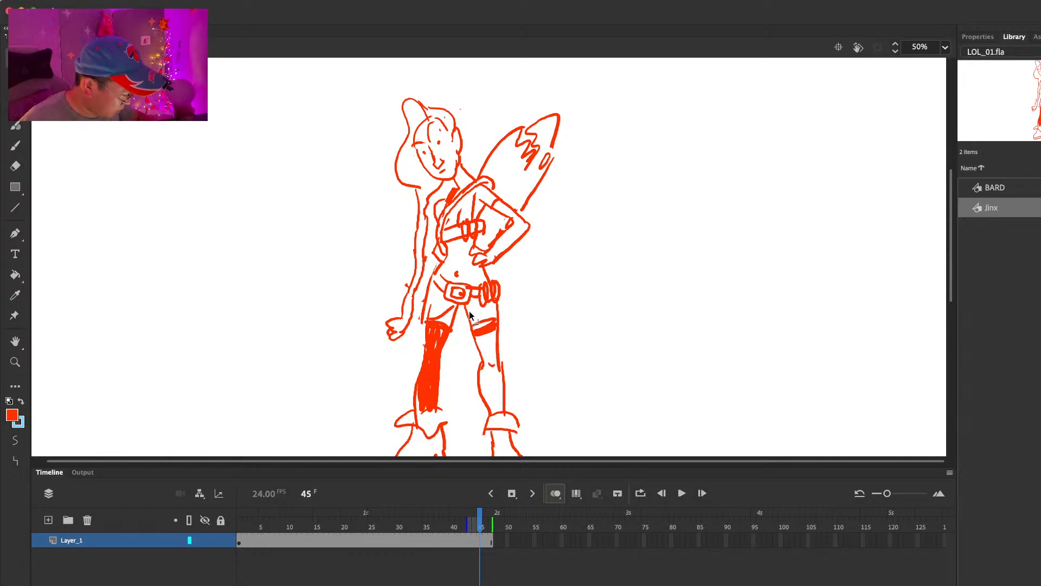
Step: Erase the slanted leg openings of Jinx's shorts and redraw the hems across both thighs
key(b)
key(e)
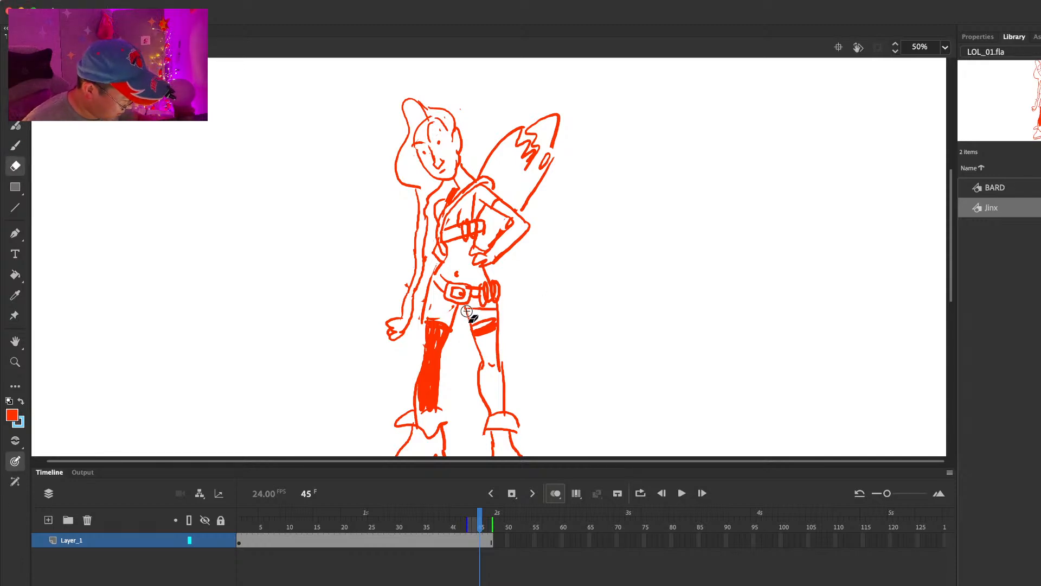
key(b)
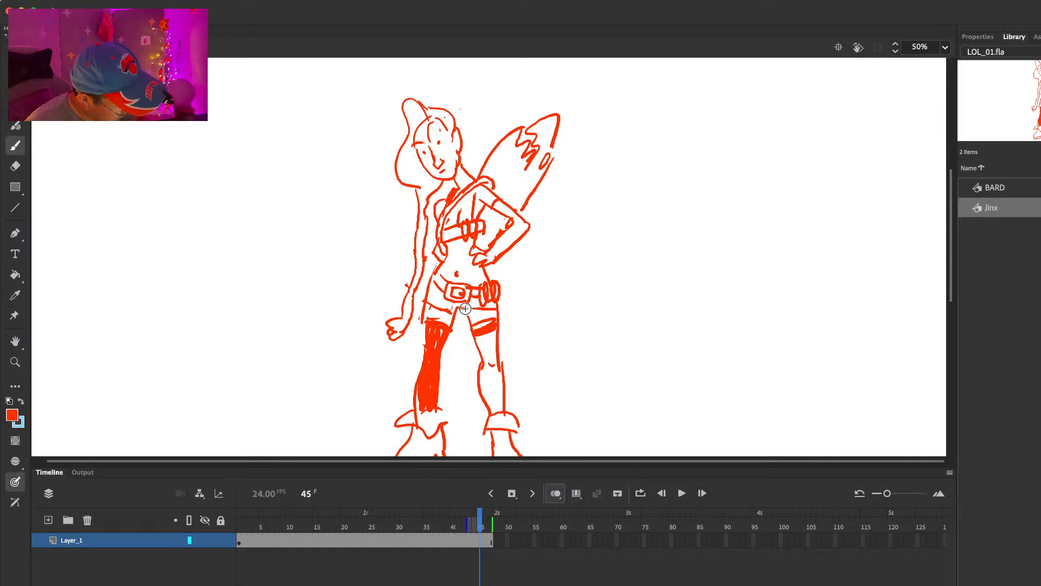
key(e)
key(b)
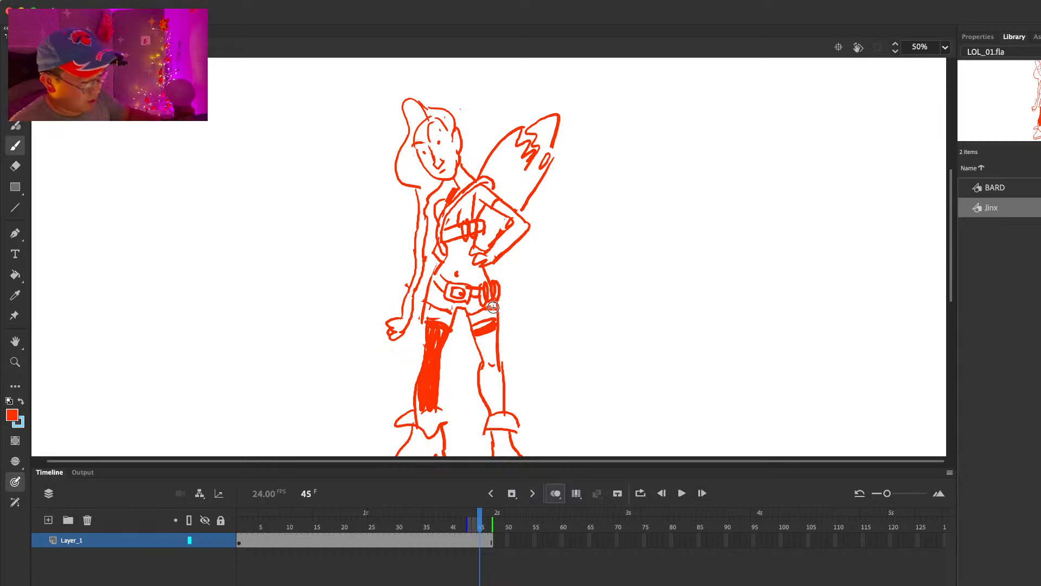
Step: Insert a blank keyframe at frame 15 of the Jinx symbol's Layer_1 for a new pose
scroll(628, 261, down, 3)
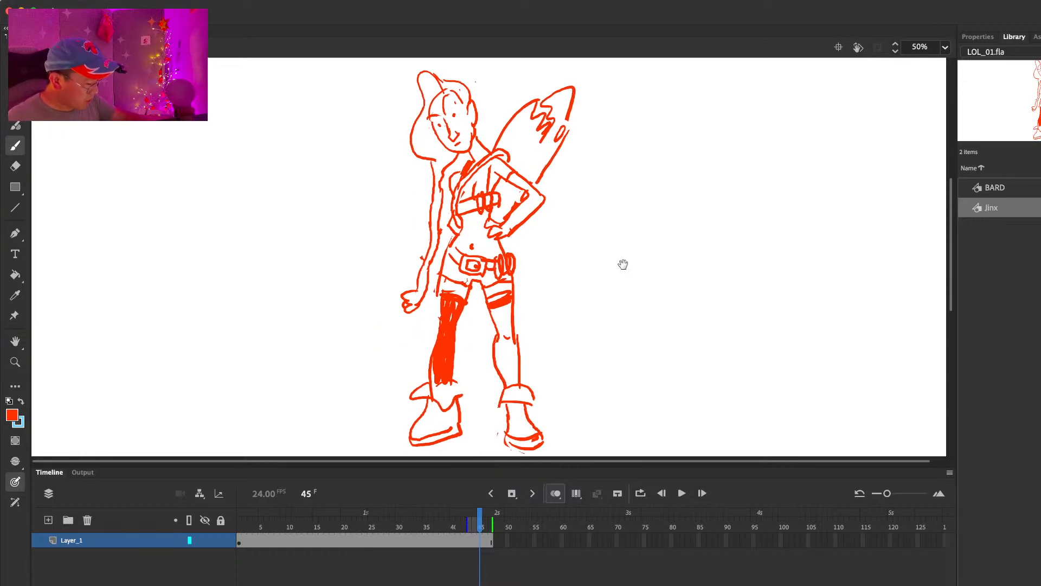
click(320, 535)
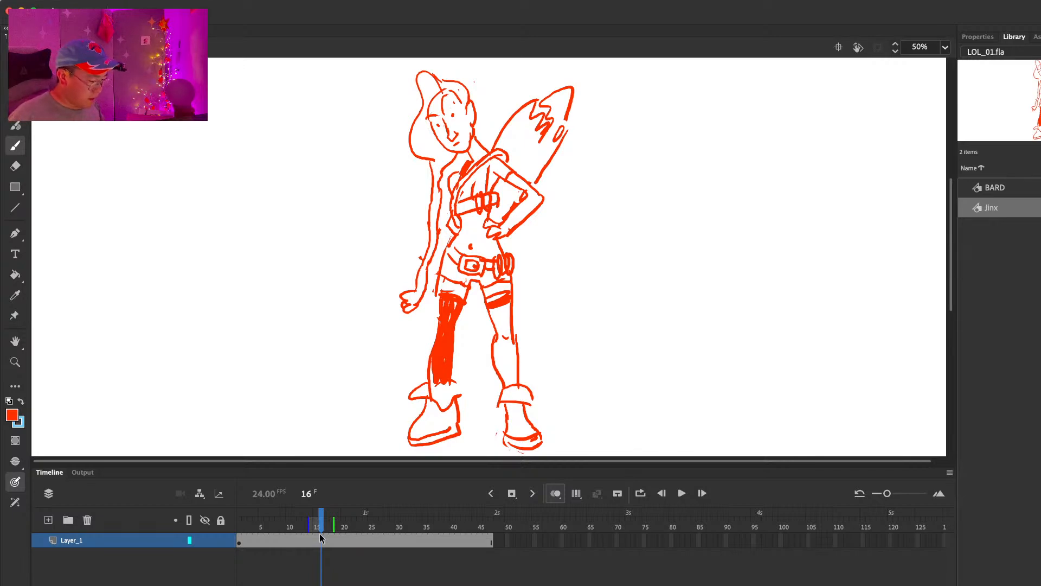
click(317, 539)
key(F7)
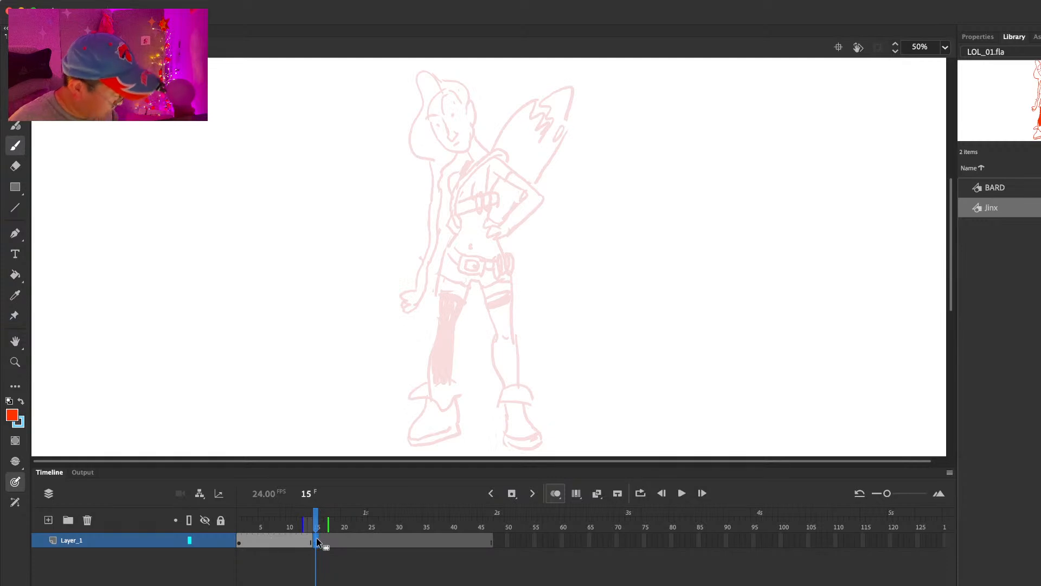
Step: Sketch Jinx's head leaning forward with its facial features and raised hair tuft at frame 15, over the onion-skinned drawing
scroll(651, 271, up, 2)
scroll(665, 285, down, 1)
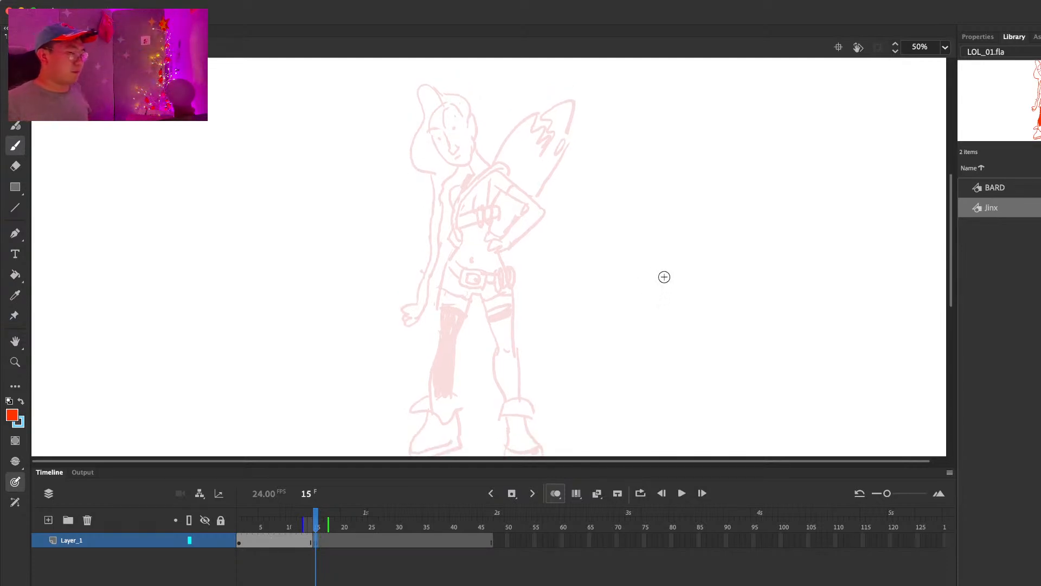
scroll(493, 153, up, 2)
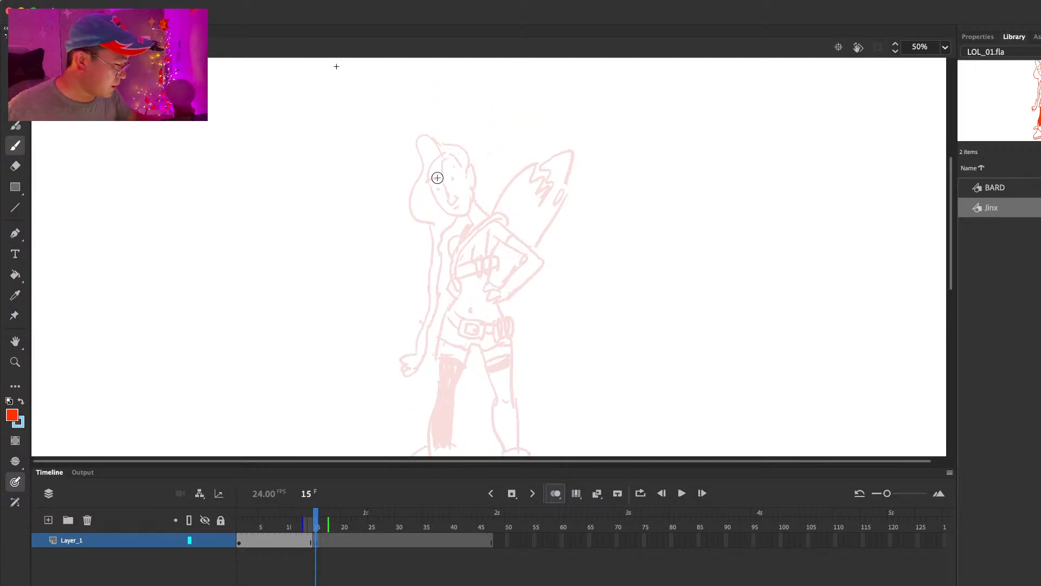
drag(422, 143, 426, 210)
drag(425, 145, 449, 152)
mouse_move(429, 212)
mouse_down()
mouse_move(453, 167)
mouse_move(421, 157)
mouse_move(429, 155)
mouse_up()
mouse_move(417, 170)
mouse_down()
mouse_move(429, 173)
mouse_move(402, 191)
mouse_up()
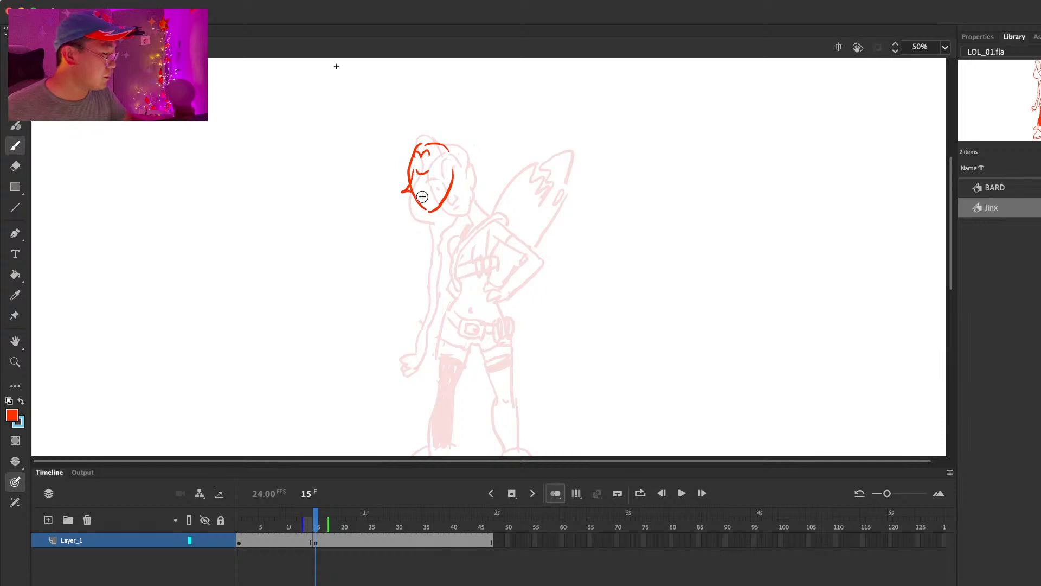
drag(413, 142, 433, 134)
drag(439, 128, 451, 148)
mouse_move(404, 194)
mouse_down()
mouse_move(439, 256)
mouse_move(433, 324)
mouse_up()
key(super+z)
key(super+z)
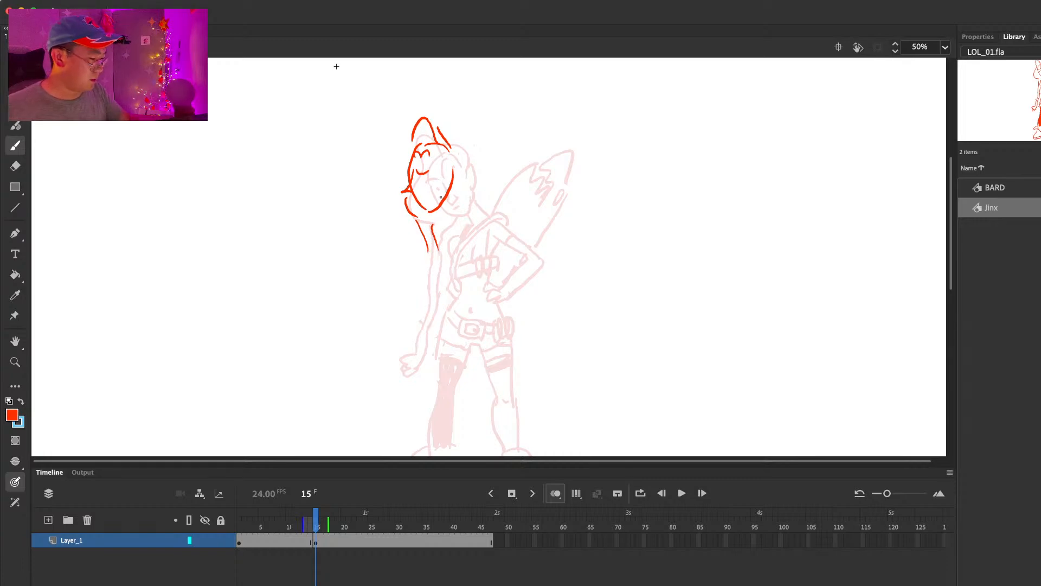
Step: Erase the two hair strands hanging below Jinx's face at frame 15 and compare the pose with the previous frame
key(e)
mouse_move(419, 223)
mouse_down()
mouse_move(432, 231)
mouse_move(471, 213)
mouse_up()
key(b)
key(comma)
key(period)
key(e)
Step: Draw Jinx's shoulder, upper torso and bent arm ending in a hand on the hip
key(b)
mouse_move(467, 227)
mouse_down()
mouse_move(497, 255)
mouse_move(519, 250)
mouse_up()
mouse_move(481, 244)
mouse_down()
mouse_move(511, 254)
mouse_move(493, 293)
mouse_up()
drag(520, 252, 500, 298)
mouse_move(495, 290)
mouse_down()
mouse_move(480, 297)
mouse_move(493, 301)
mouse_up()
mouse_move(452, 233)
mouse_down()
mouse_move(438, 263)
mouse_move(442, 254)
mouse_up()
key(super+z)
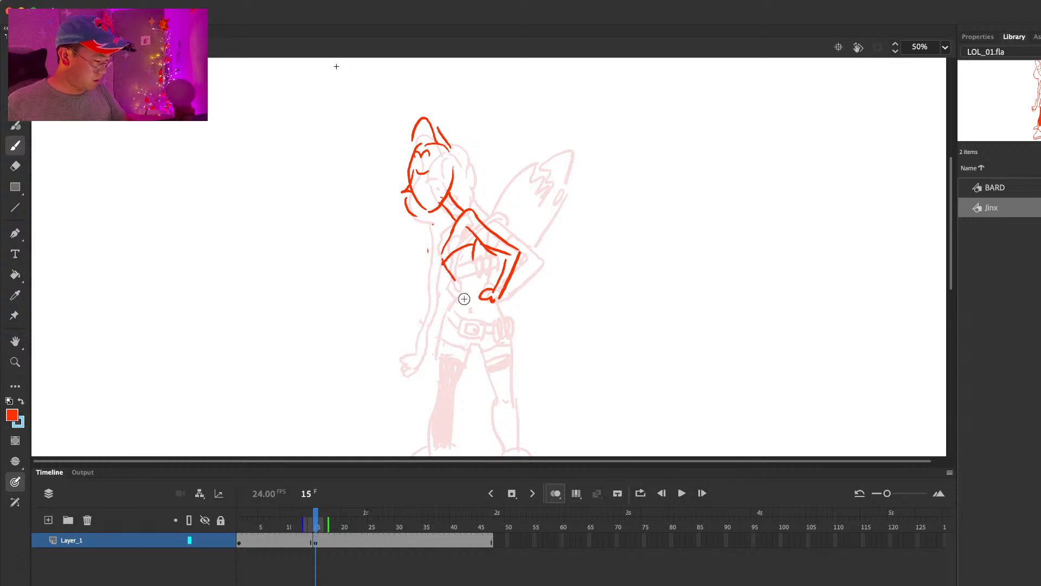
Step: Draw Jinx's waistline and the outer contours of both hips, checking against the previous frame
key(comma)
key(period)
drag(457, 286, 438, 324)
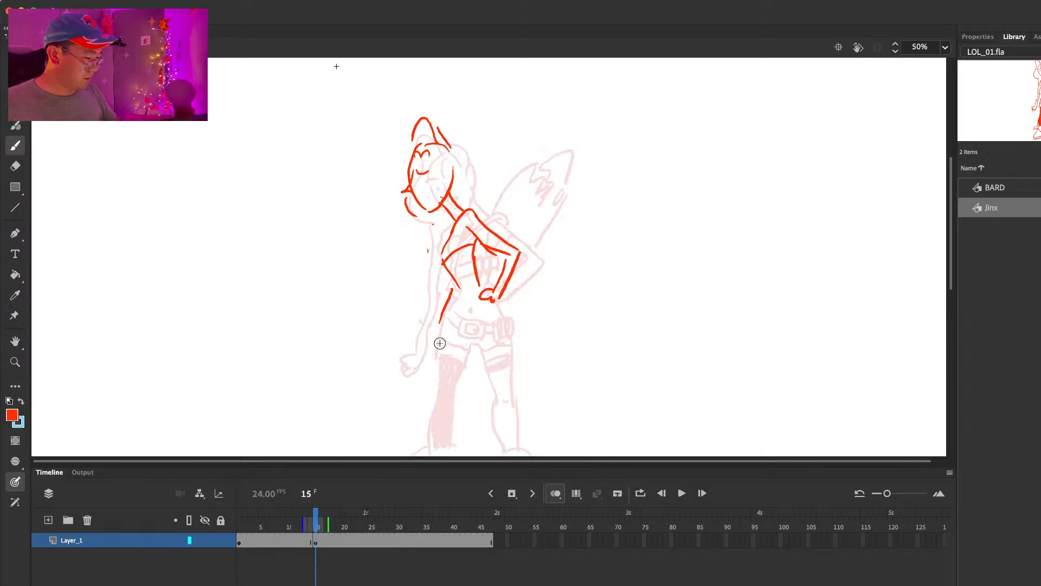
mouse_move(455, 289)
mouse_down()
mouse_move(443, 318)
mouse_move(458, 356)
mouse_up()
mouse_move(442, 307)
mouse_down()
mouse_move(494, 315)
mouse_move(515, 384)
mouse_up()
Step: Extend the hair curve beneath Jinx's chin and add her ear, checking against the previous frame
scroll(514, 338, down, 2)
key(comma)
key(period)
drag(415, 170, 444, 178)
key(comma)
key(period)
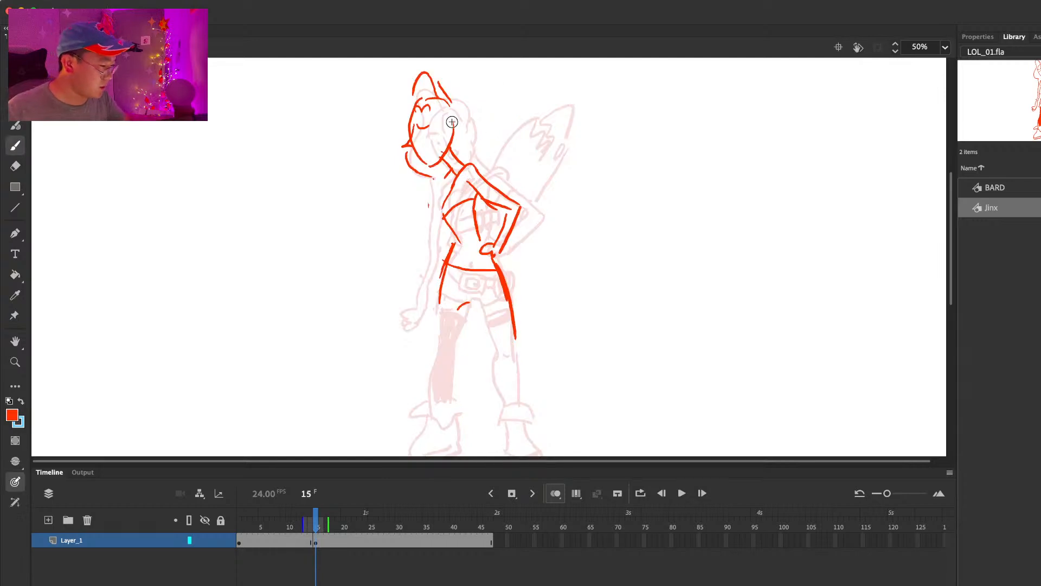
key(comma)
key(period)
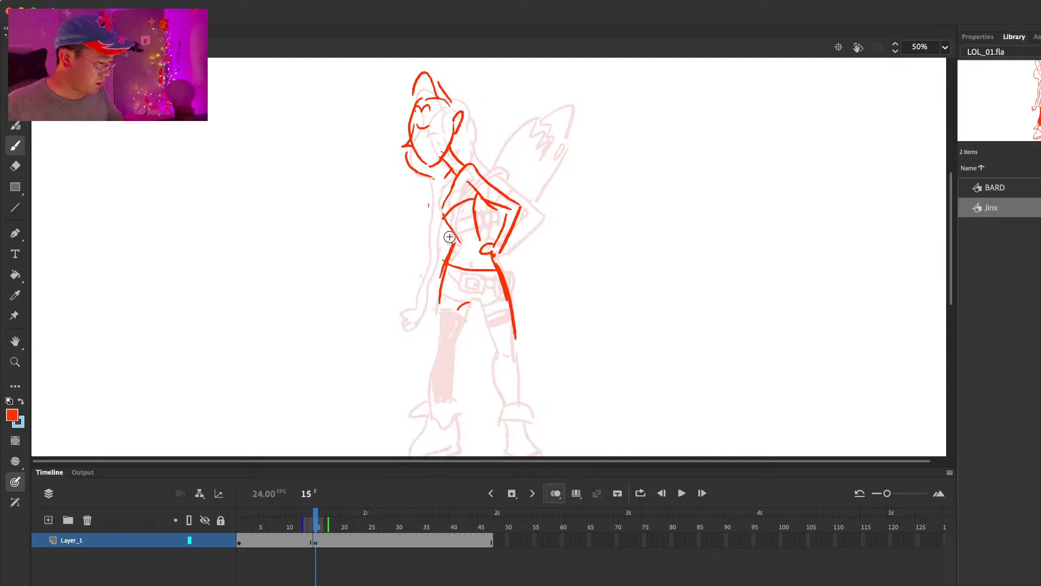
Step: Draw the inner and outer contours of both of Jinx's legs down to the boot cuffs
drag(440, 302, 429, 405)
drag(465, 306, 452, 411)
mouse_move(461, 299)
mouse_down()
mouse_move(478, 303)
mouse_move(491, 343)
mouse_up()
key(super+z)
drag(473, 297, 492, 341)
drag(492, 343, 500, 396)
drag(511, 319, 525, 399)
Step: Draw the flared cuffs, shafts and soles of both of Jinx's boots
drag(548, 355, 546, 275)
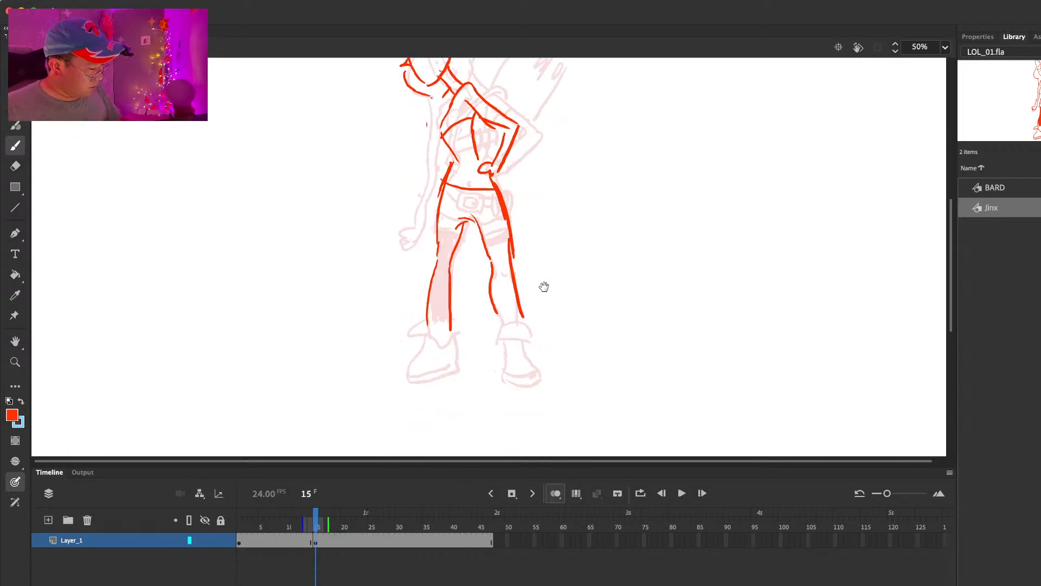
drag(427, 323, 410, 333)
drag(413, 333, 438, 343)
drag(443, 344, 460, 334)
mouse_move(451, 321)
mouse_down()
mouse_move(460, 330)
mouse_move(407, 369)
mouse_move(409, 380)
mouse_move(460, 368)
mouse_up()
mouse_move(500, 324)
mouse_down()
mouse_move(492, 344)
mouse_move(525, 343)
mouse_up()
mouse_move(528, 324)
mouse_down()
mouse_move(505, 342)
mouse_move(503, 379)
mouse_up()
drag(504, 380, 537, 382)
drag(524, 344, 541, 381)
drag(561, 330, 558, 394)
Step: Erase part of the hand resting on Jinx's hip and redraw its fingers, checking neighbouring frames
key(.)
key(e)
drag(480, 232, 488, 239)
key(b)
drag(475, 240, 491, 244)
key(.)
key(.)
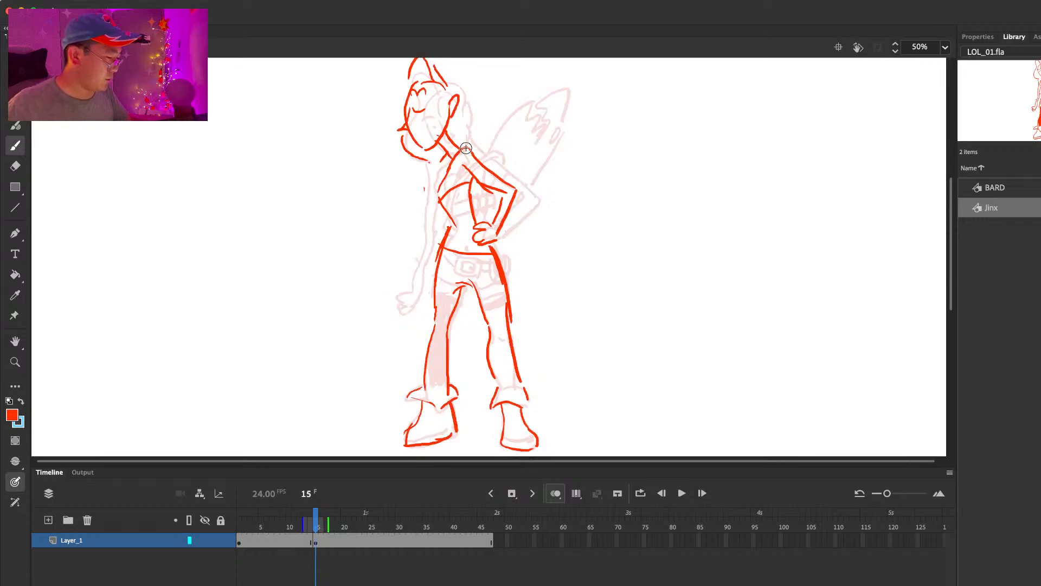
Step: Sketch the long curved outline of the launcher behind Jinx's back and add the band of her chest top
drag(509, 115, 569, 96)
key(super+z)
drag(573, 102, 526, 164)
drag(563, 123, 521, 182)
key(super+z)
key(e)
key(b)
mouse_move(546, 147)
mouse_down()
mouse_move(570, 115)
mouse_move(524, 181)
mouse_up()
key(.)
drag(437, 207, 476, 187)
key(.)
Step: Reshape the launcher's pointed tip and redraw its straight back edge down to Jinx's elbow
key(e)
key(b)
mouse_move(567, 95)
mouse_down()
mouse_move(547, 104)
mouse_move(573, 107)
mouse_move(545, 153)
mouse_move(574, 101)
mouse_up()
key(e)
key(b)
key(e)
key(b)
mouse_move(576, 108)
mouse_down()
mouse_move(523, 188)
mouse_move(527, 167)
mouse_up()
key(e)
key(b)
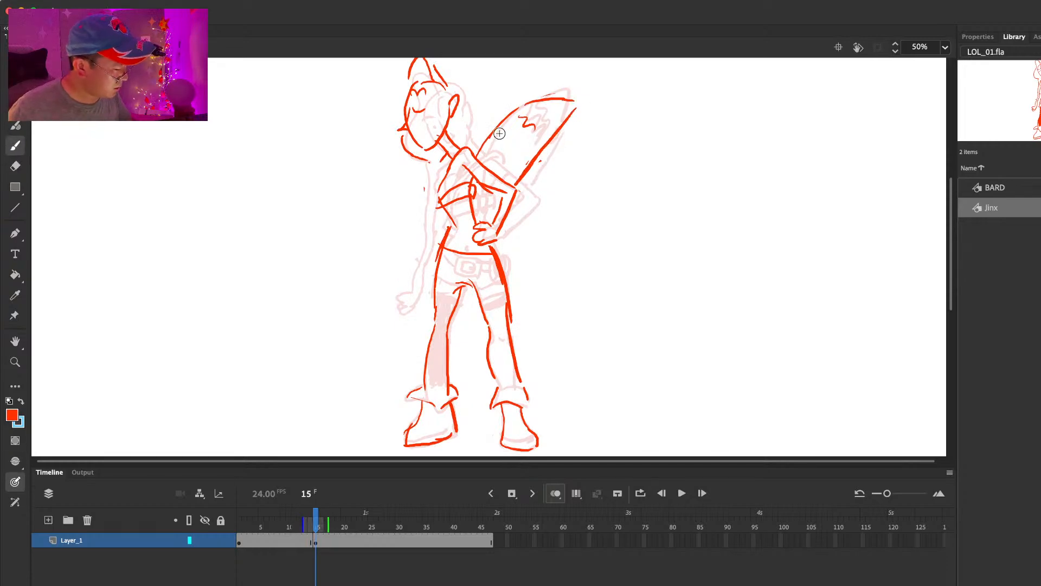
Step: Add two short strap lines running from Jinx's shoulder across the launcher
key(e)
key(.)
key(b)
drag(444, 166, 507, 154)
key(.)
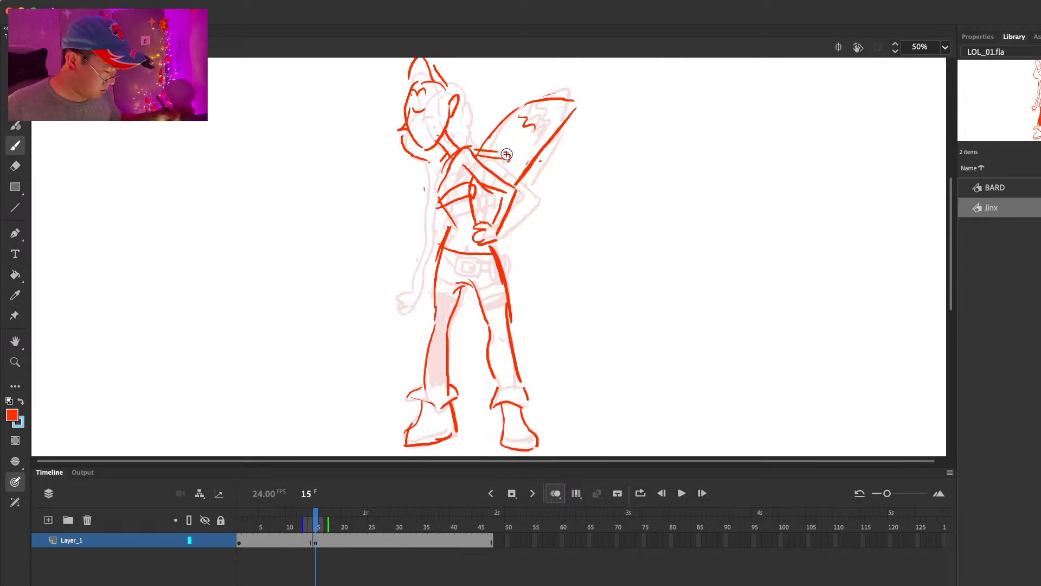
Step: Extend the frame 15 pose through frame 21 and insert a blank keyframe at frame 22
key(F5)
key(F5)
key(F5)
key(F5)
key(F5)
key(F5)
key(F5)
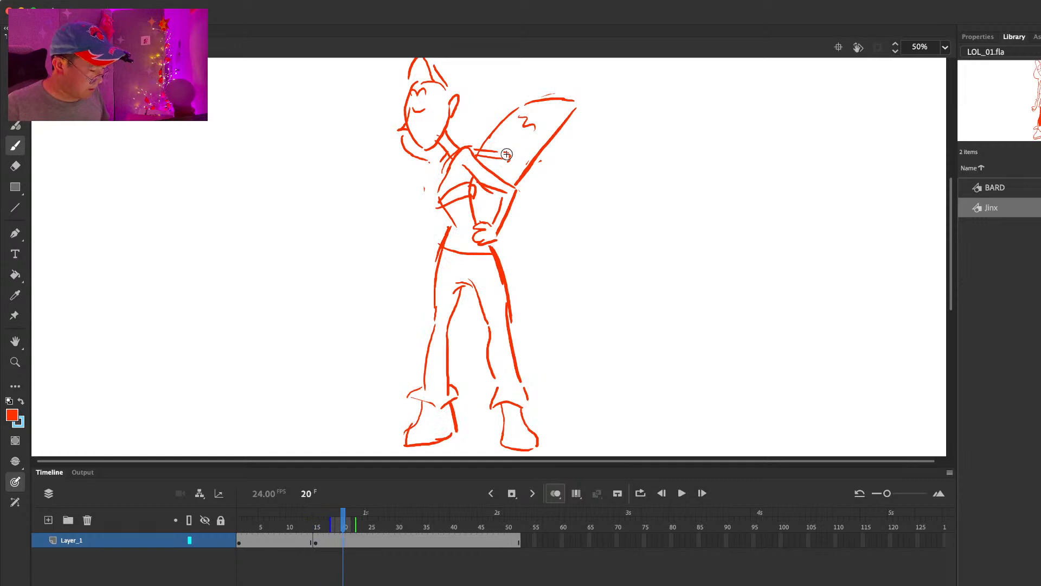
key(F7)
Step: Sketch Jinx's head in profile facing left at frame 22, with nose, jaw, eye and raised hair tuft
drag(498, 176, 498, 254)
mouse_move(417, 165)
mouse_down()
mouse_move(402, 204)
mouse_move(418, 233)
mouse_move(403, 196)
mouse_move(414, 169)
mouse_move(392, 206)
mouse_up()
key(e)
key(b)
key(e)
key(b)
mouse_move(408, 178)
mouse_down()
mouse_move(417, 230)
mouse_move(441, 215)
mouse_up()
key(e)
key(b)
mouse_move(432, 161)
mouse_down()
mouse_move(443, 171)
mouse_move(436, 144)
mouse_up()
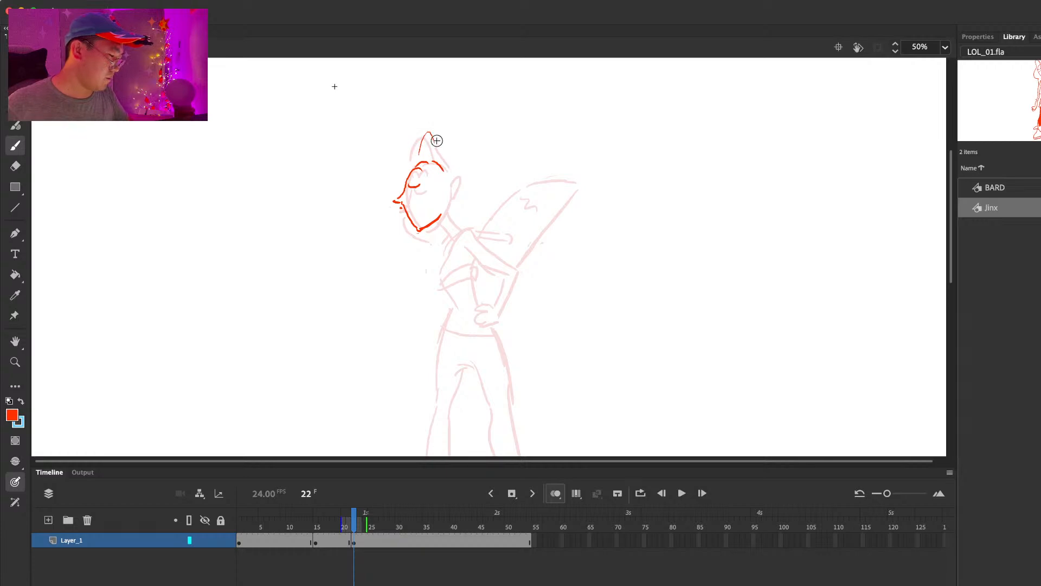
key(super+z)
Step: Draw Jinx's neck, chest, waist and bent arm with the hand on the hip at frame 22
mouse_move(456, 191)
mouse_down()
mouse_move(447, 236)
mouse_move(451, 222)
mouse_move(510, 269)
mouse_move(441, 258)
mouse_move(440, 283)
mouse_move(445, 256)
mouse_move(463, 268)
mouse_move(475, 300)
mouse_up()
key(ctrl+z)
drag(450, 300, 438, 345)
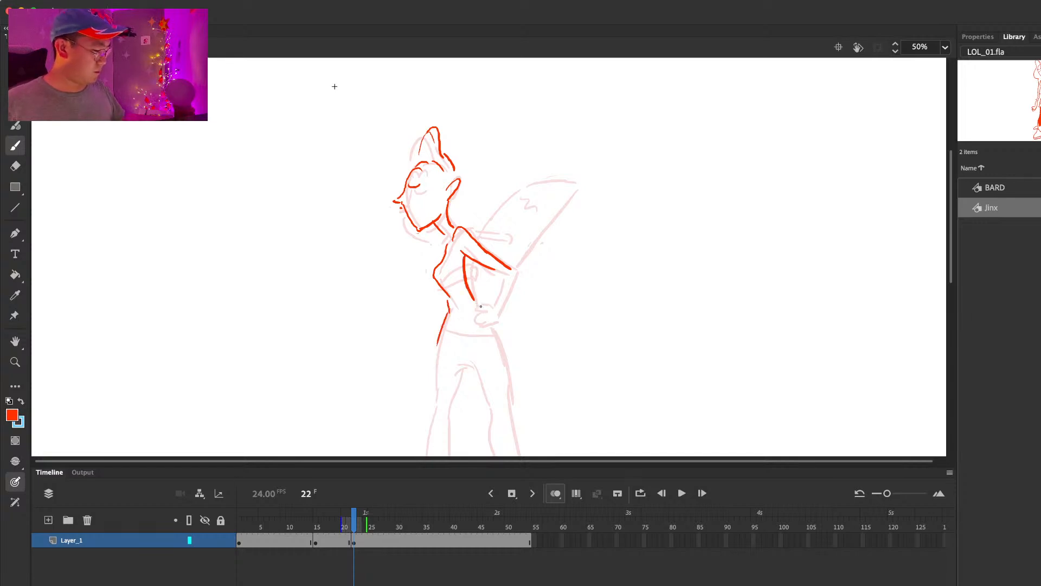
drag(502, 276, 490, 300)
drag(514, 271, 496, 298)
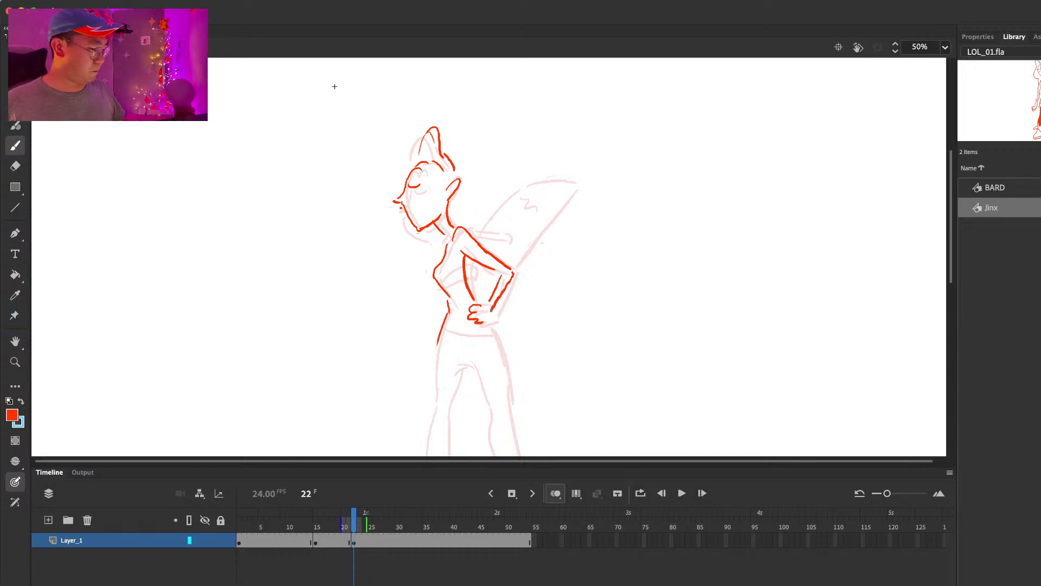
Step: Draw the launcher's curved upper edge and straight back edge behind Jinx's arm at frame 22
drag(478, 236, 535, 174)
key(super+z)
mouse_move(476, 239)
mouse_down()
mouse_move(509, 189)
mouse_move(543, 174)
mouse_up()
drag(560, 175, 510, 265)
key(comma)
key(period)
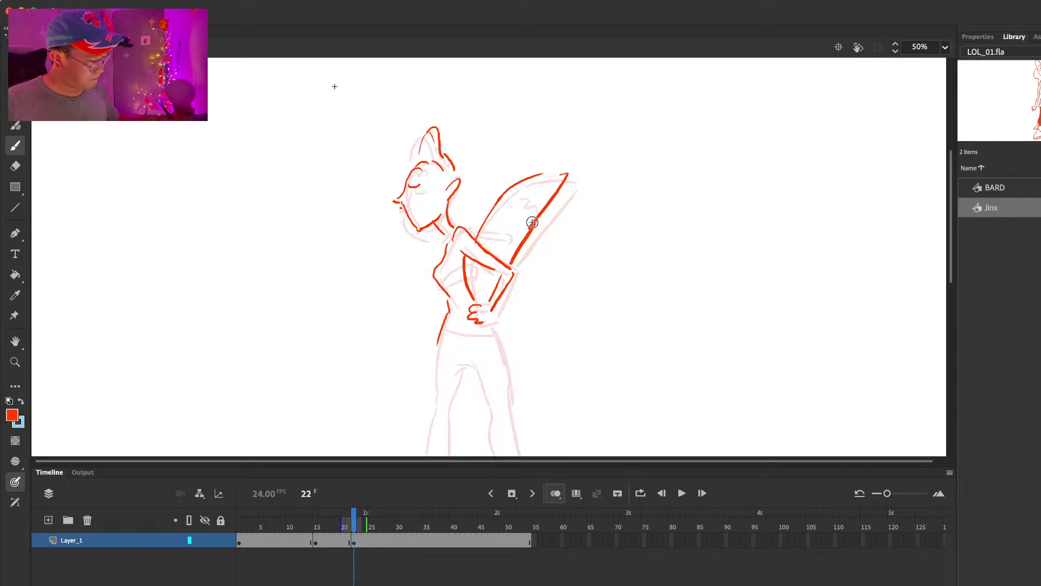
Step: Add the hair line behind Jinx's ear and short strands beneath her chin, undoing the unwanted longer strokes
drag(465, 191, 406, 266)
key(super+z)
key(super+z)
key(super+z)
mouse_move(411, 230)
mouse_down()
mouse_move(407, 266)
mouse_move(430, 242)
mouse_up()
key(super+z)
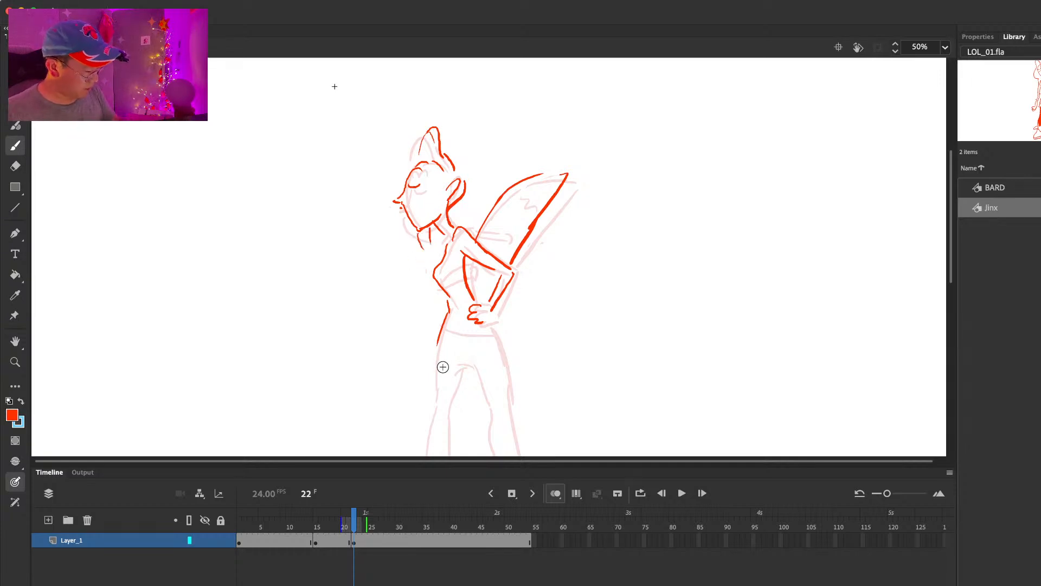
Step: Draw Jinx's waistline and the complete leg on the side she faces at frame 22, down to the boot cuff
scroll(542, 325, down, 3)
drag(441, 257, 434, 316)
key(super+z)
mouse_move(461, 282)
mouse_down()
mouse_move(448, 331)
mouse_move(434, 309)
mouse_up()
key(e)
key(b)
drag(442, 262, 430, 383)
drag(450, 333, 448, 386)
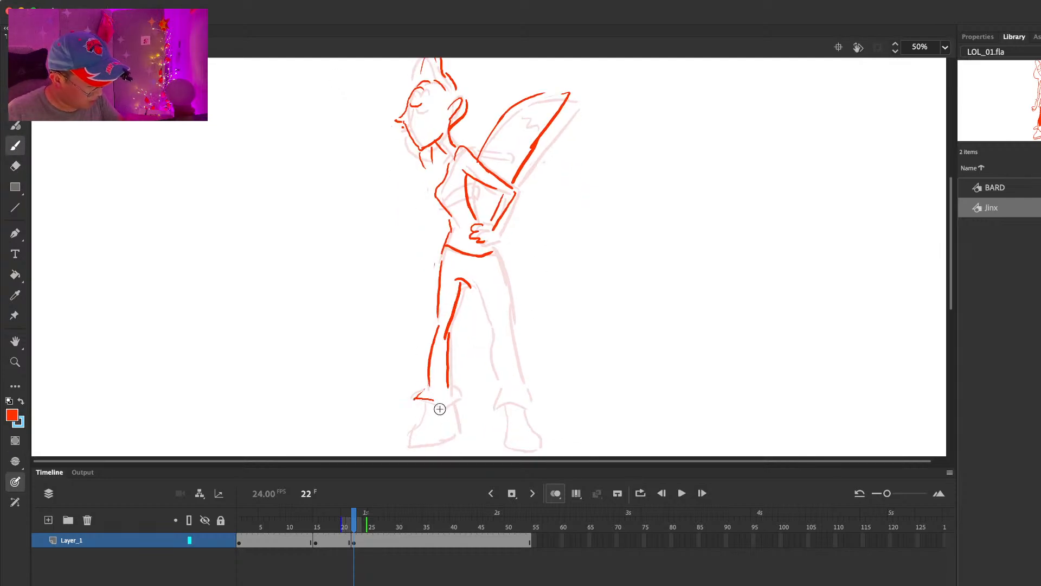
Step: Draw Jinx's rear leg and complete both boots at frame 22
drag(460, 281, 491, 327)
drag(494, 255, 502, 382)
mouse_move(506, 331)
mouse_down()
mouse_move(521, 384)
mouse_move(496, 410)
mouse_up()
mouse_move(499, 407)
mouse_down()
mouse_move(529, 405)
mouse_move(505, 440)
mouse_up()
drag(505, 445, 536, 449)
drag(522, 410, 542, 448)
drag(452, 404, 461, 432)
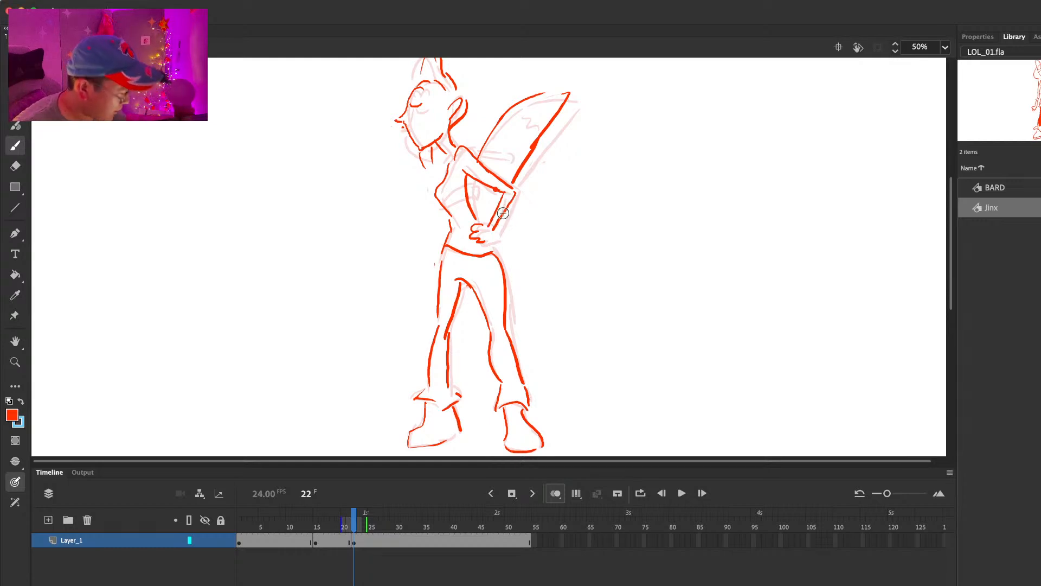
Step: Erase the outer hip line of Jinx's rear leg and redraw it with a smoother curve down to the knee
key(comma)
key(period)
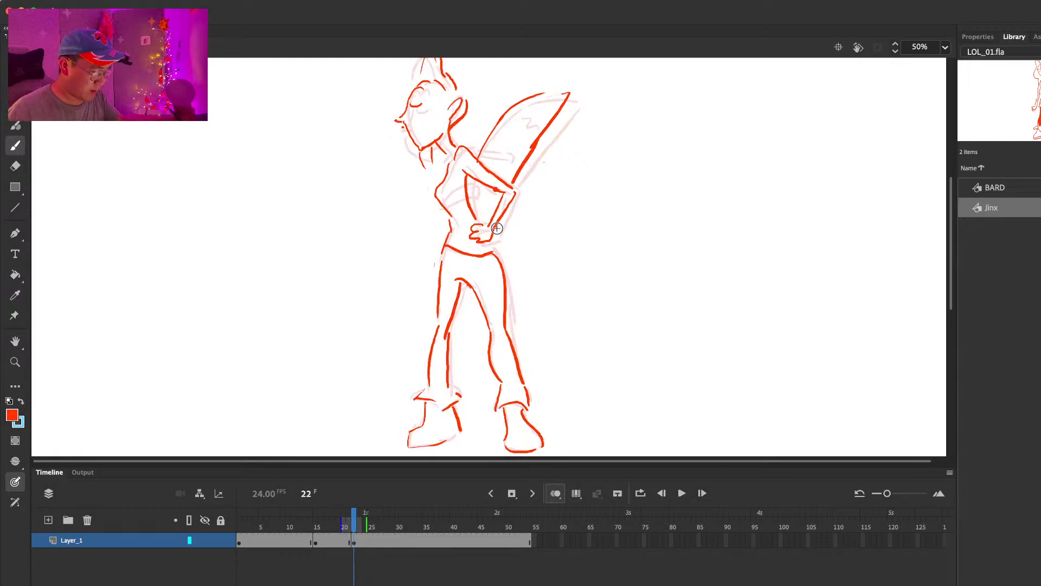
key(e)
mouse_move(493, 255)
mouse_down()
mouse_move(457, 252)
mouse_move(491, 246)
mouse_move(506, 297)
mouse_up()
key(b)
key(e)
key(b)
drag(498, 261, 510, 341)
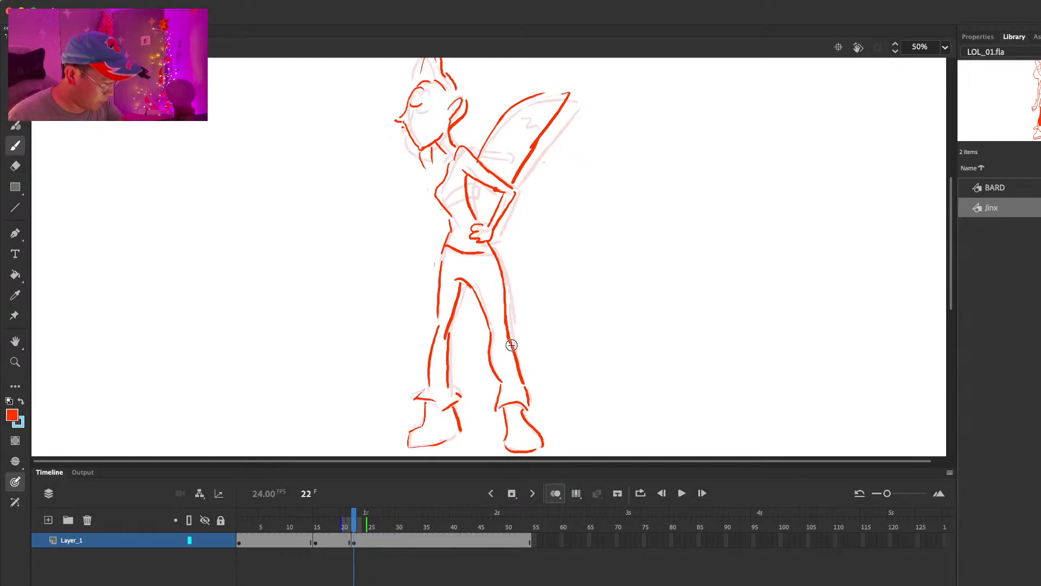
Step: Draw the band of Jinx's chest top across her torso at frame 22, checking against the previous frame
key(comma)
key(period)
mouse_move(437, 199)
mouse_down()
mouse_move(468, 186)
mouse_move(467, 195)
mouse_up()
key(comma)
key(period)
Step: Erase the launcher's straight back edge at frame 22 and redraw it from the tip to Jinx's elbow
drag(634, 270, 622, 405)
key(e)
drag(560, 220, 514, 299)
key(b)
mouse_move(529, 230)
mouse_down()
mouse_move(557, 229)
mouse_move(501, 315)
mouse_up()
key(e)
key(b)
drag(513, 299, 501, 320)
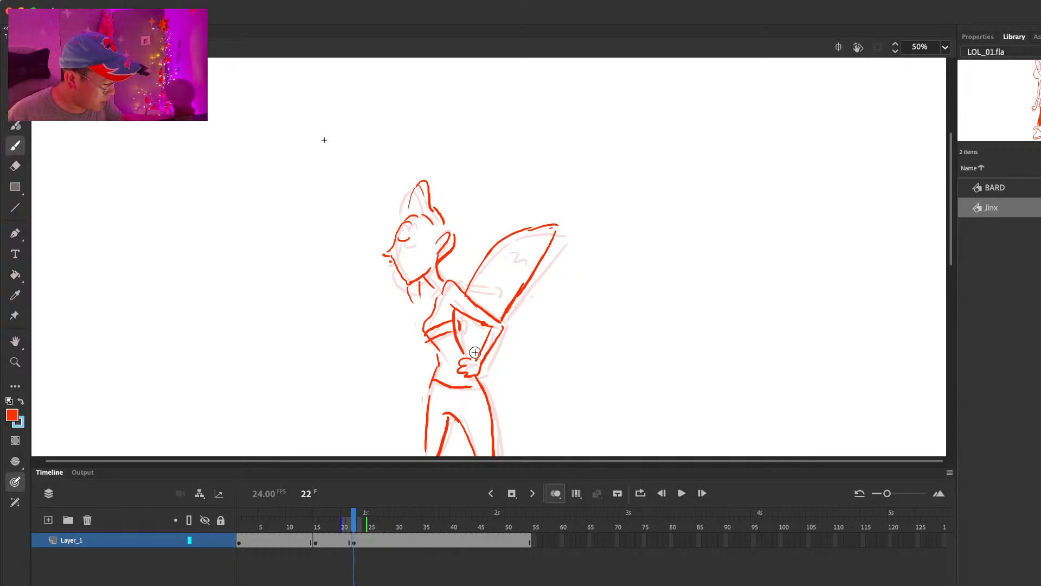
Step: Draw the strap piece projecting behind Jinx's shoulder at frame 22, checking it against the previous frame
key(comma)
key(period)
mouse_move(456, 281)
mouse_down()
mouse_move(492, 293)
mouse_move(465, 321)
mouse_up()
key(comma)
key(period)
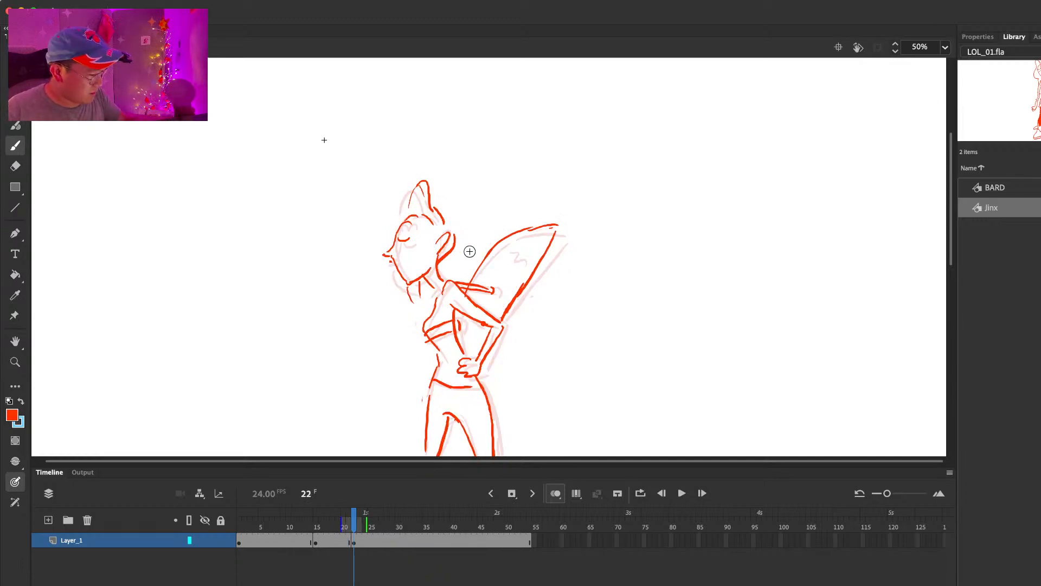
Step: Insert a blank keyframe at frame 29, after the frame 22 pose
key(period)
key(period)
key(period)
key(period)
key(period)
key(period)
key(period)
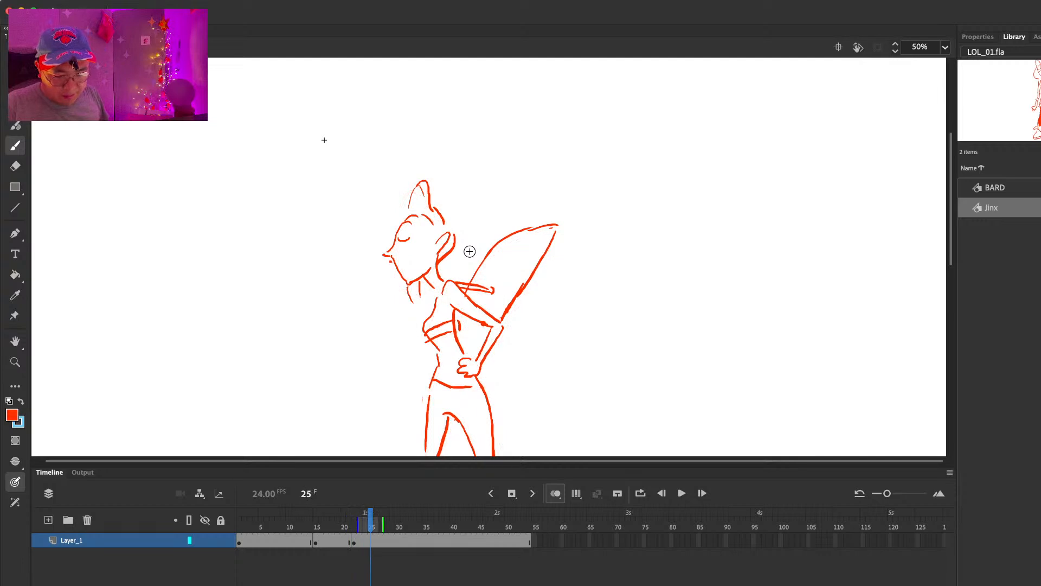
key(F7)
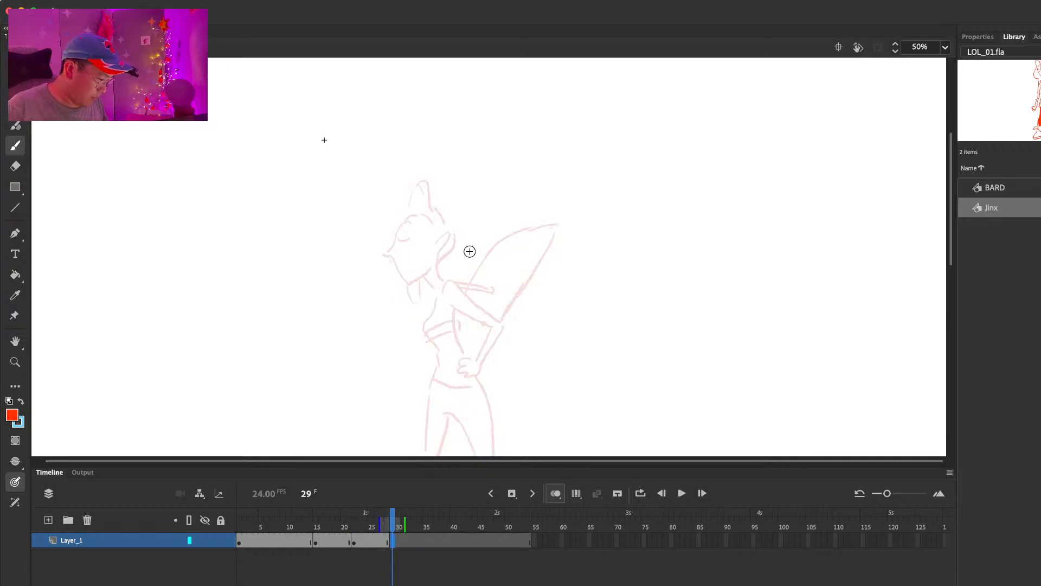
Step: Play the animation from the beginning to review the timing of the roughed poses
key(comma)
key(comma)
key(comma)
key(comma)
key(comma)
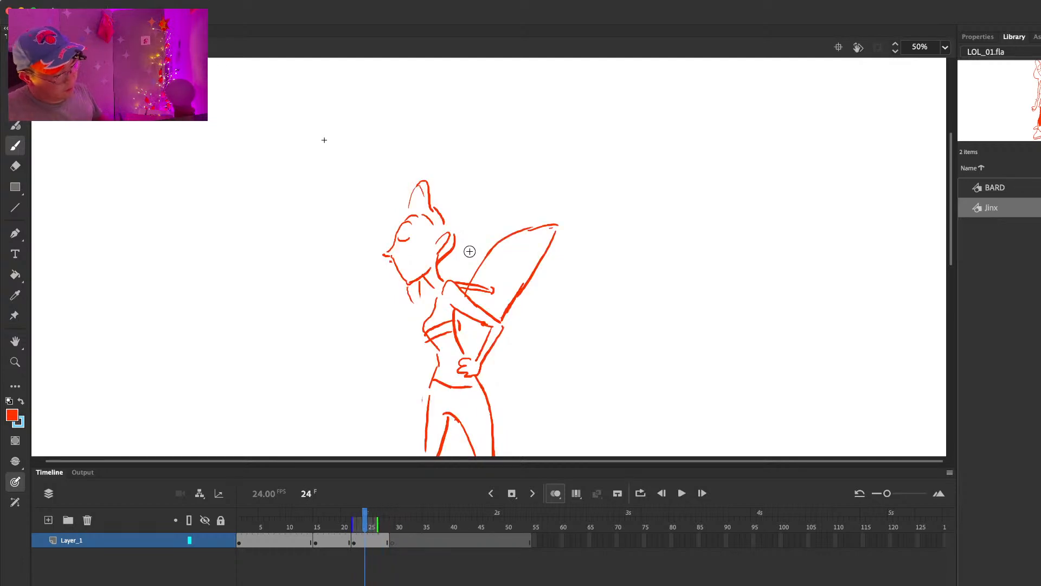
click(245, 529)
key(Return)
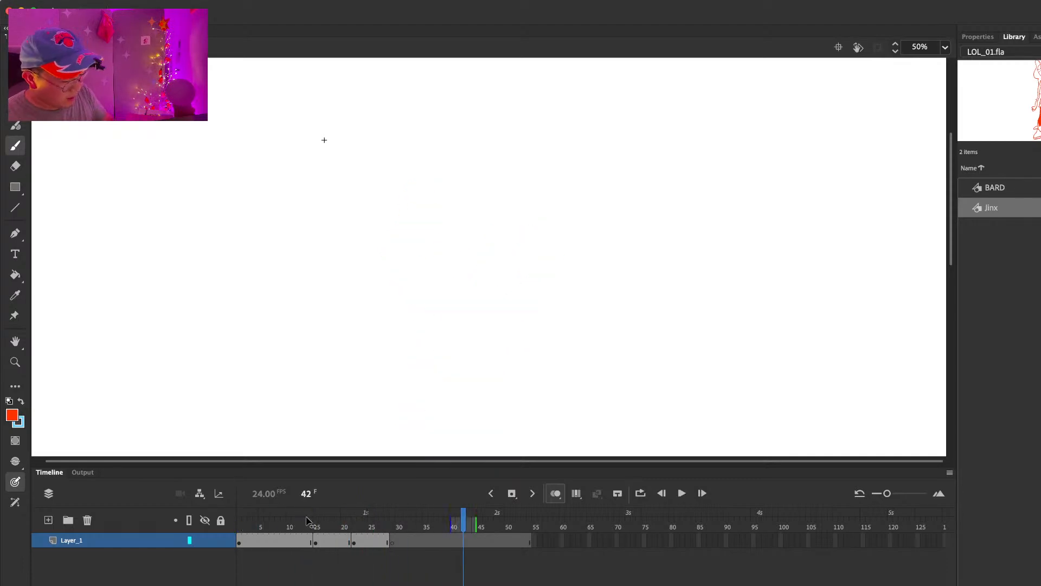
Step: Clean up the bottom of Jinx's dark stocking and both boot cuffs in the first pose, working at frame 10
drag(240, 524, 291, 525)
drag(660, 318, 692, 196)
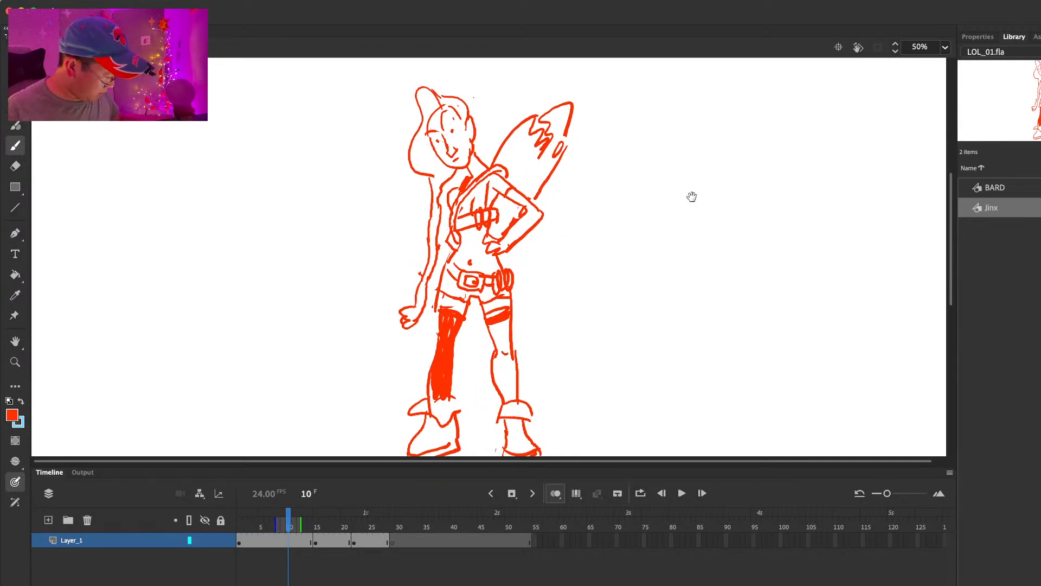
key(e)
key(b)
mouse_move(438, 396)
mouse_down()
mouse_move(431, 384)
mouse_move(460, 400)
mouse_up()
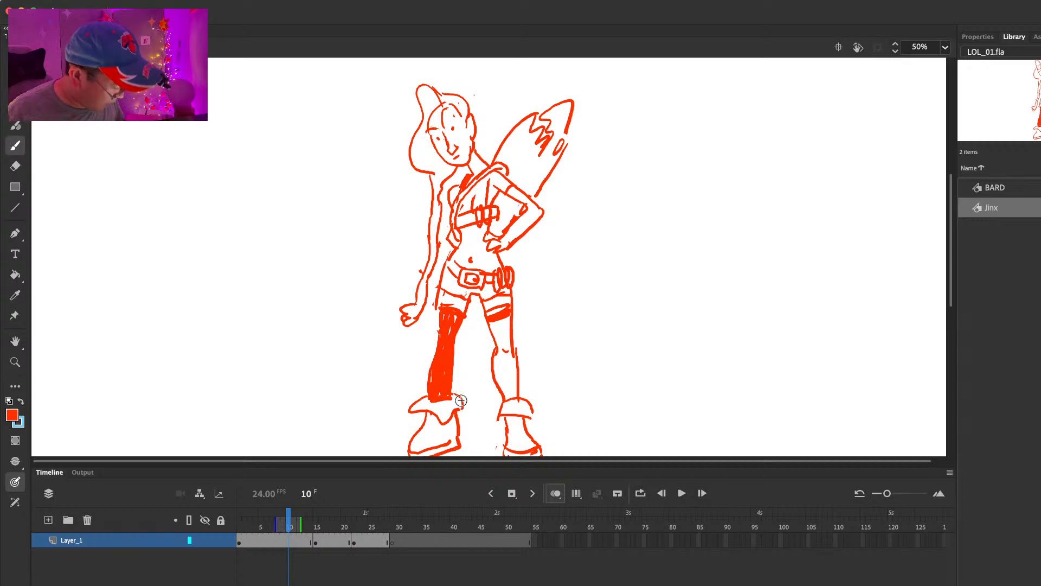
mouse_move(622, 340)
mouse_down()
mouse_move(633, 336)
mouse_move(624, 331)
mouse_up()
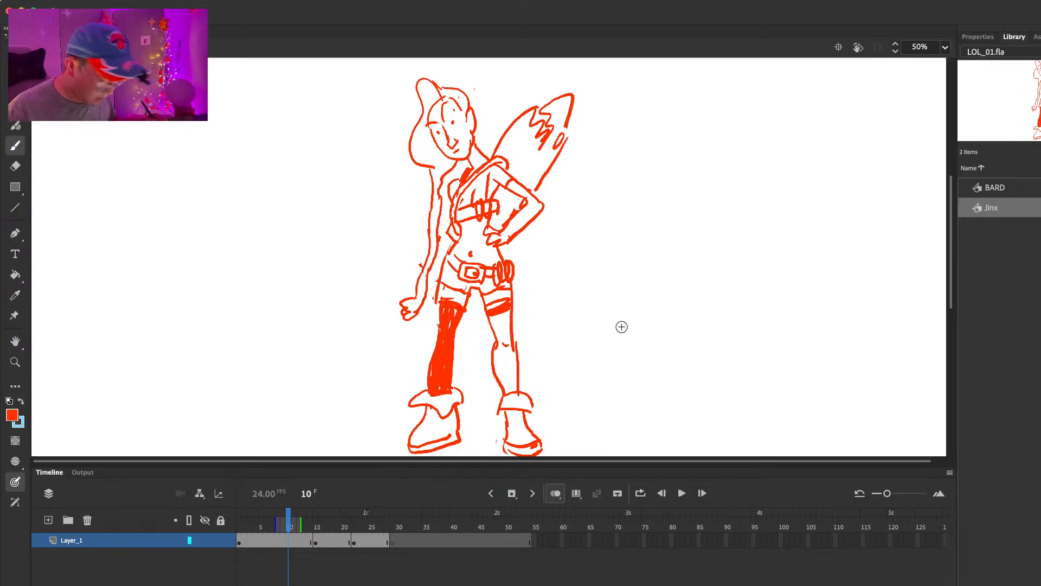
key(e)
drag(511, 409, 526, 415)
key(b)
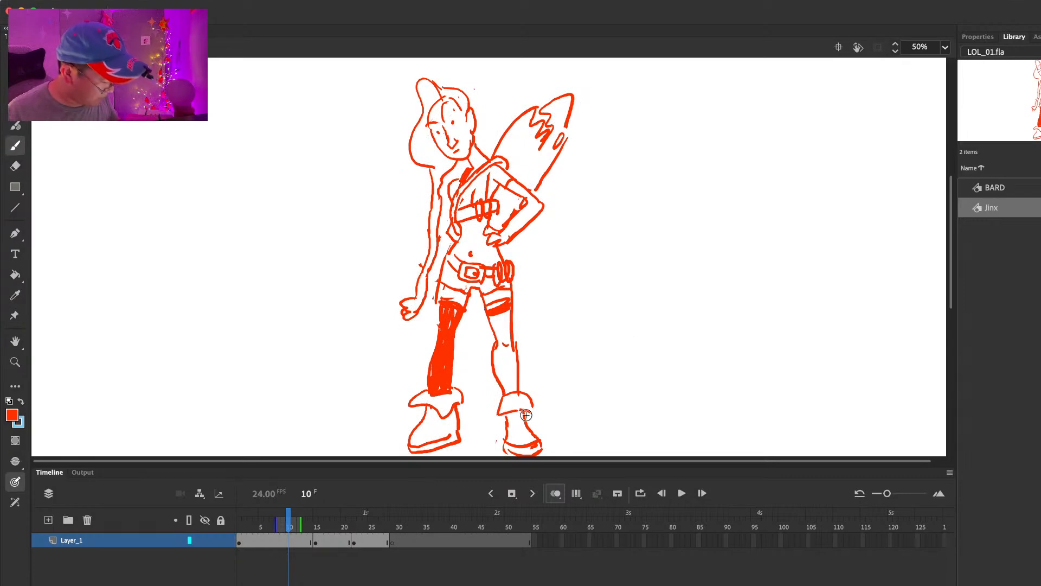
mouse_move(653, 230)
mouse_down()
mouse_move(655, 279)
mouse_move(646, 265)
mouse_up()
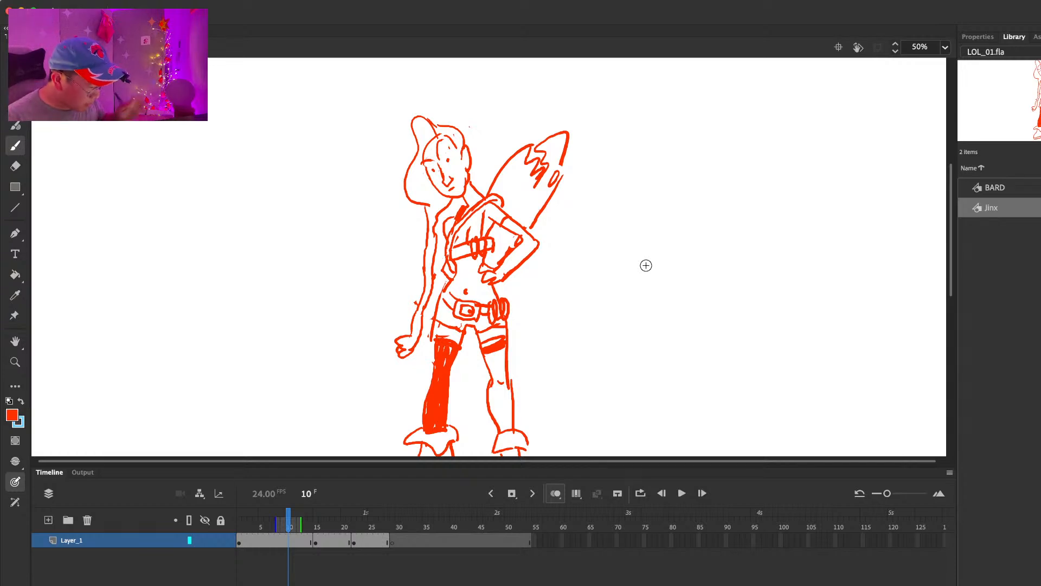
Step: Touch up the lines around Jinx's hand on her hip in the first pose
scroll(564, 282, up, 2)
key(e)
drag(490, 289, 490, 298)
key(b)
key(e)
key(b)
Step: Erase and redraw the inner line of Jinx's bent arm at frame 15, comparing it with the previous pose
key(period)
key(period)
key(period)
key(period)
key(period)
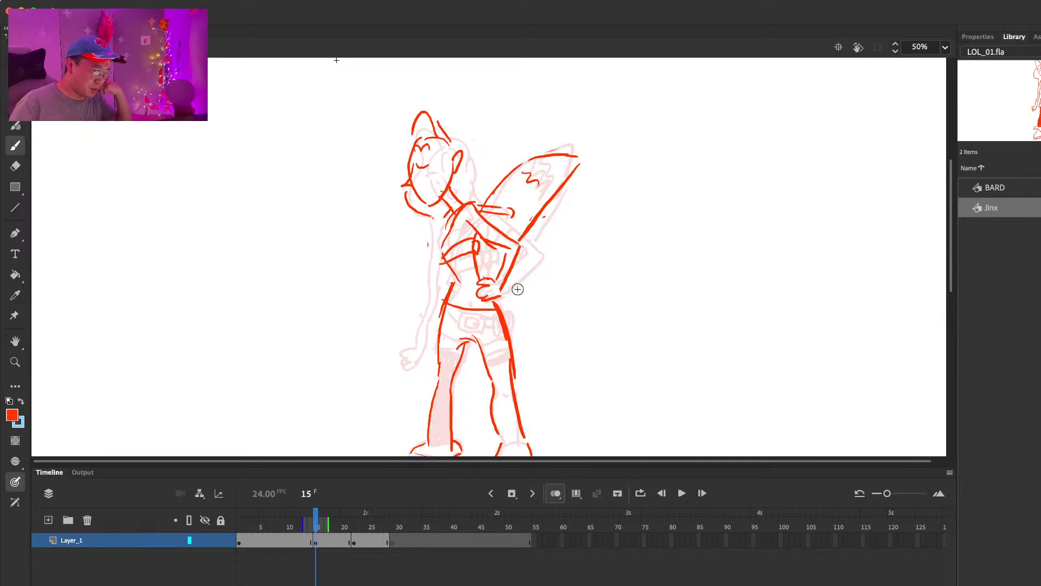
key(e)
mouse_move(482, 239)
mouse_down()
mouse_move(493, 239)
mouse_move(475, 231)
mouse_move(505, 248)
mouse_move(476, 229)
mouse_move(512, 211)
mouse_up()
key(b)
key(e)
key(b)
key(comma)
key(period)
key(comma)
key(period)
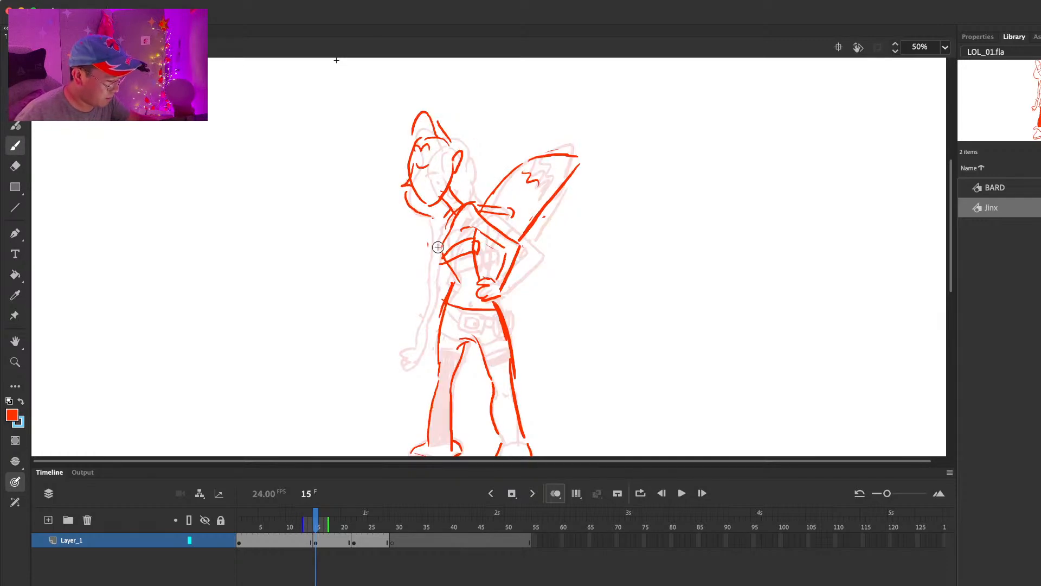
Step: Flip back and forth between the first pose and the poses at frames 15 and 22 to compare the body movement
key(comma)
key(period)
key(period)
key(period)
key(period)
key(period)
key(period)
key(period)
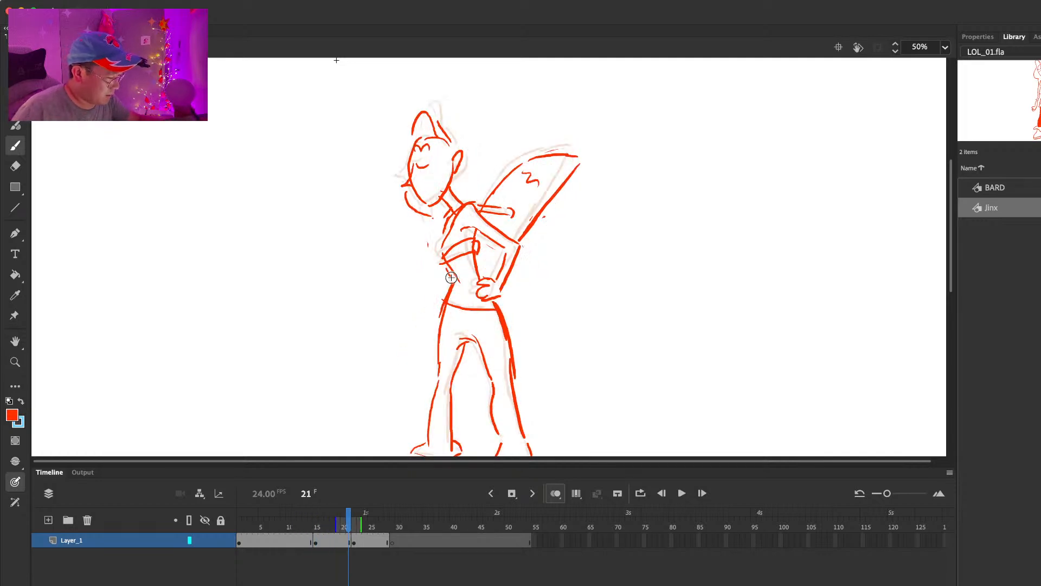
key(period)
key(period)
key(comma)
key(comma)
key(period)
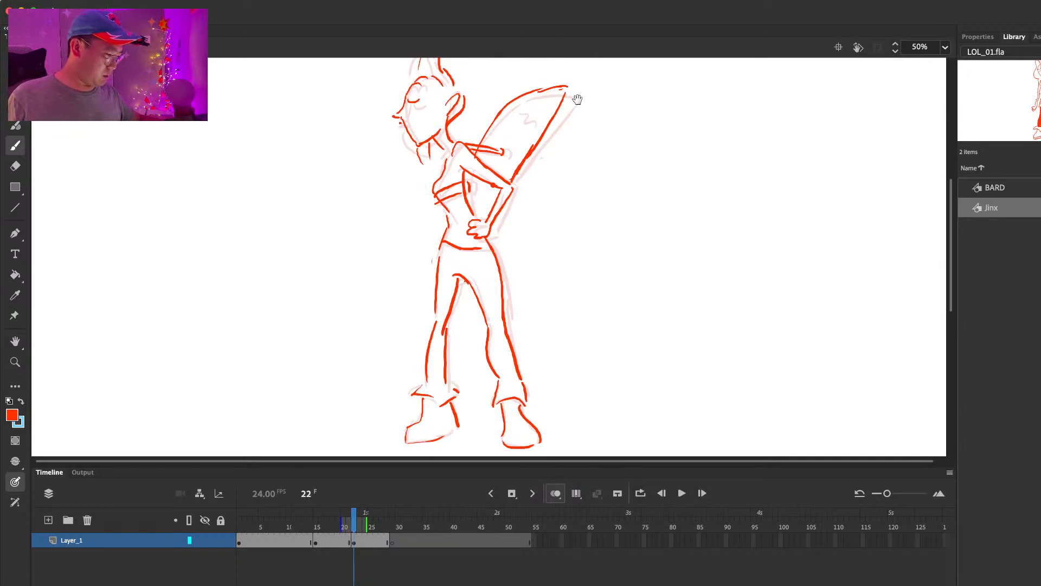
key(comma)
key(comma)
key(comma)
key(comma)
key(comma)
key(comma)
key(comma)
key(period)
key(period)
key(period)
key(period)
key(period)
key(period)
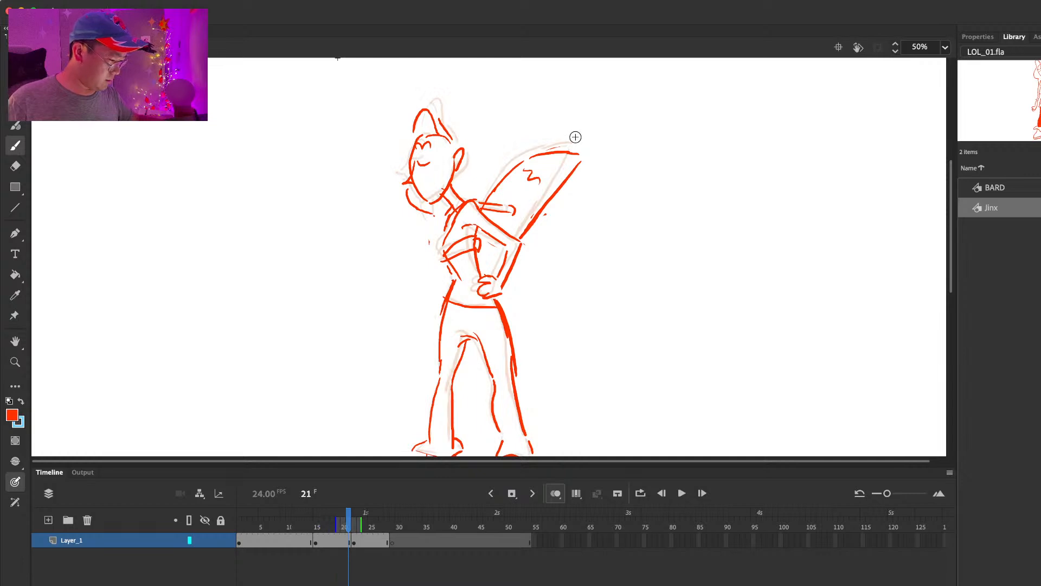
Step: Erase the chest band and front torso line at frame 22 and redraw the chest outline pushed further forward
key(period)
key(e)
drag(469, 238, 449, 248)
key(b)
mouse_move(447, 204)
mouse_down()
mouse_move(425, 239)
mouse_move(471, 260)
mouse_move(449, 273)
mouse_up()
key(comma)
key(period)
Step: Erase the leftover chest lines beside Jinx's bent arm at frame 22 and compare with the previous pose
key(e)
mouse_move(465, 227)
mouse_down()
mouse_move(457, 251)
mouse_move(474, 269)
mouse_up()
key(b)
key(comma)
key(period)
Step: Lasso Jinx's head at frame 22, nudge it down and adjust its tilt with Free Transform
key(l)
mouse_move(478, 82)
mouse_down()
mouse_move(449, 89)
mouse_move(480, 173)
mouse_move(463, 143)
mouse_up()
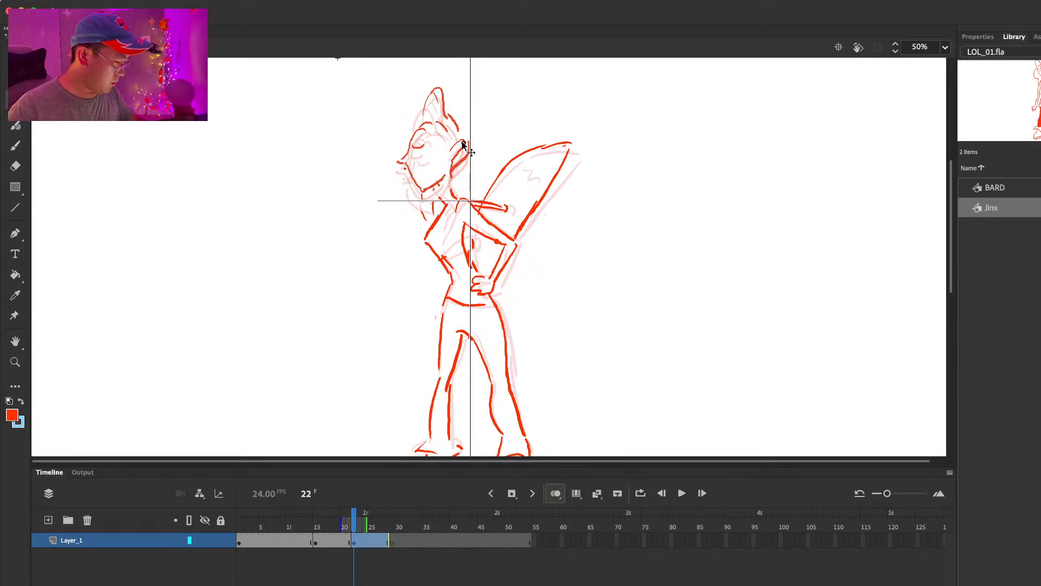
key(Down)
key(Down)
key(Down)
key(Down)
key(Down)
key(q)
key(l)
mouse_move(481, 92)
mouse_down()
mouse_move(480, 100)
mouse_move(488, 92)
mouse_up()
key(q)
key(l)
Step: Erase the protruding chest outline at frame 22 and redraw it closer to Jinx's body down to the waist
key(e)
mouse_move(439, 195)
mouse_down()
mouse_move(456, 196)
mouse_move(434, 232)
mouse_up()
key(b)
key(comma)
key(period)
key(e)
key(b)
key(e)
drag(448, 268, 434, 242)
key(b)
key(comma)
key(period)
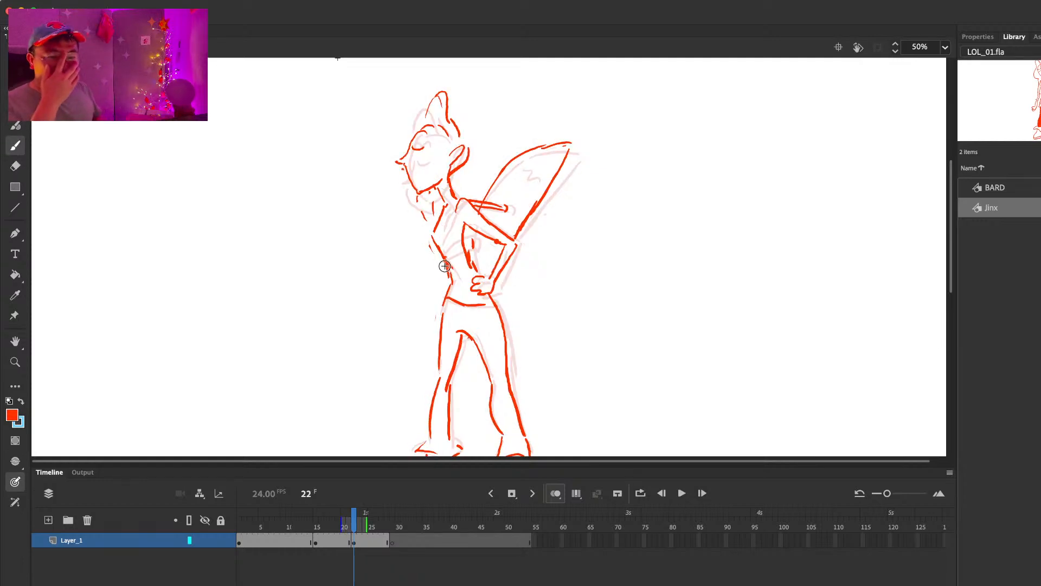
Step: Extend the frame 22 pose's hold and insert a blank keyframe at frame 33
key(F5)
key(F5)
key(F5)
key(F5)
key(F5)
key(F5)
key(F5)
key(F5)
key(F5)
key(F5)
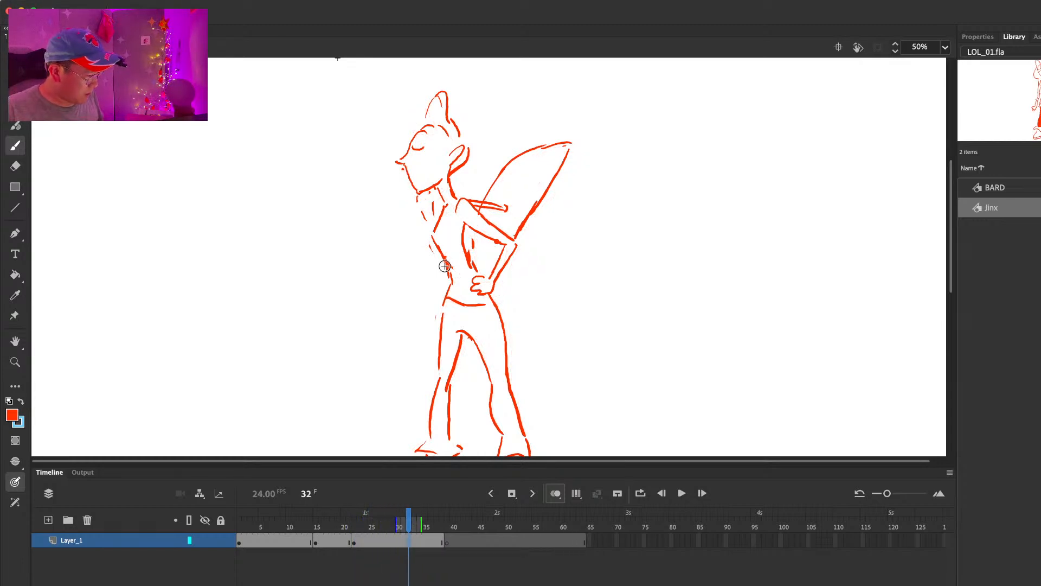
key(F7)
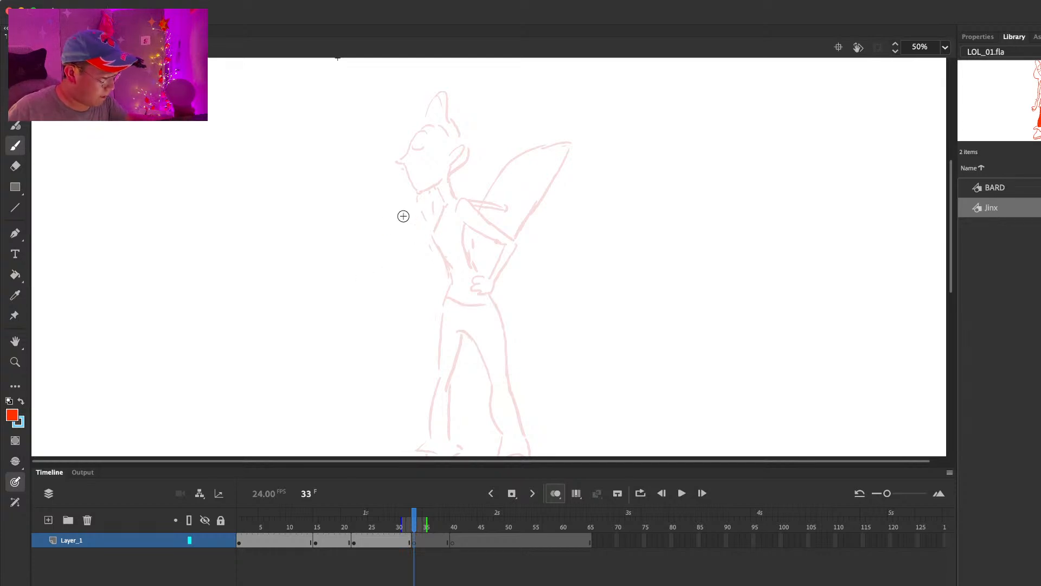
drag(410, 269, 394, 275)
key(super+z)
mouse_move(383, 270)
mouse_down()
mouse_move(372, 296)
mouse_move(389, 276)
mouse_up()
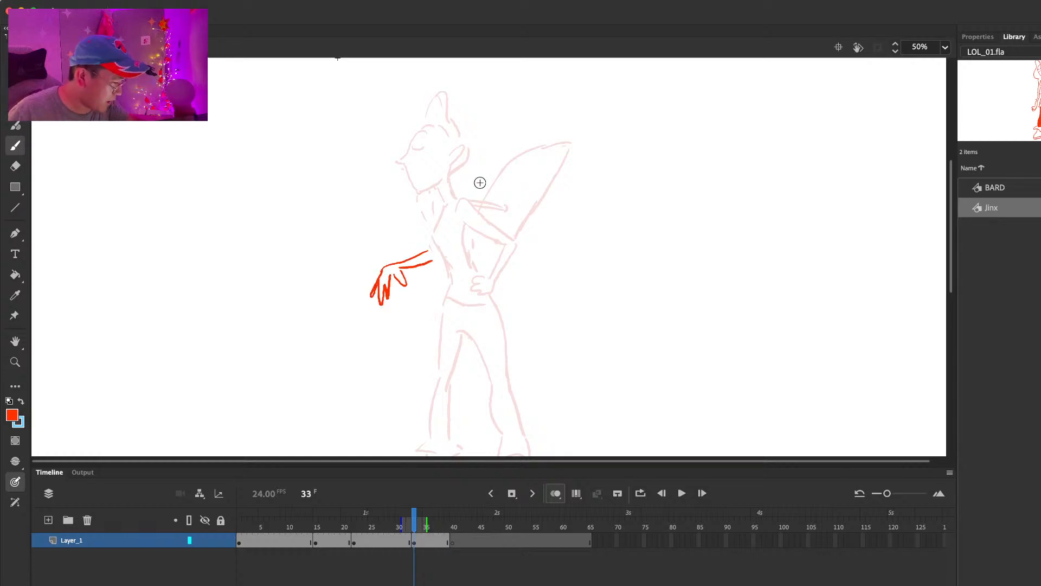
key(.)
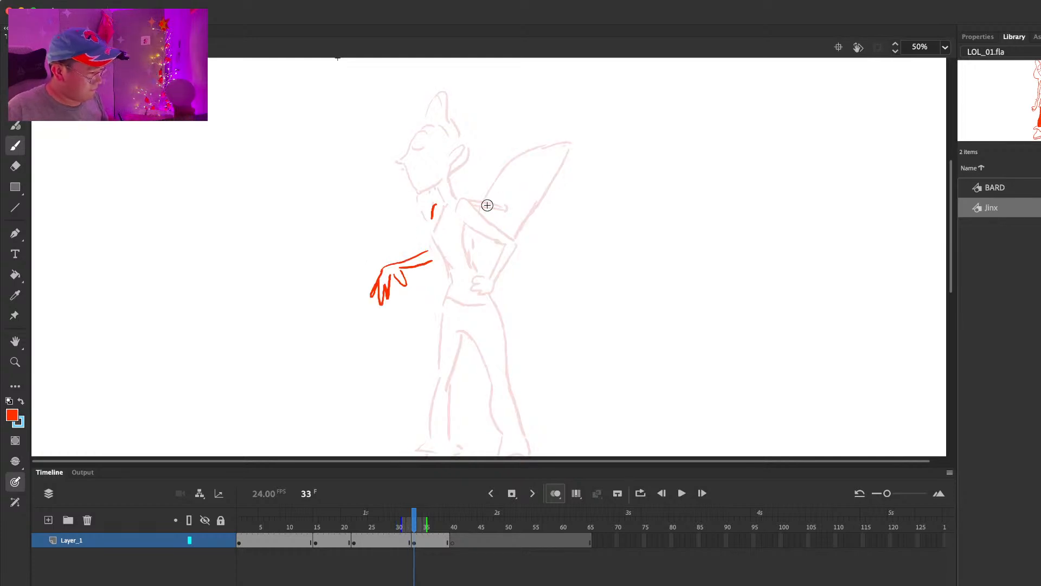
scroll(624, 189, down, 5)
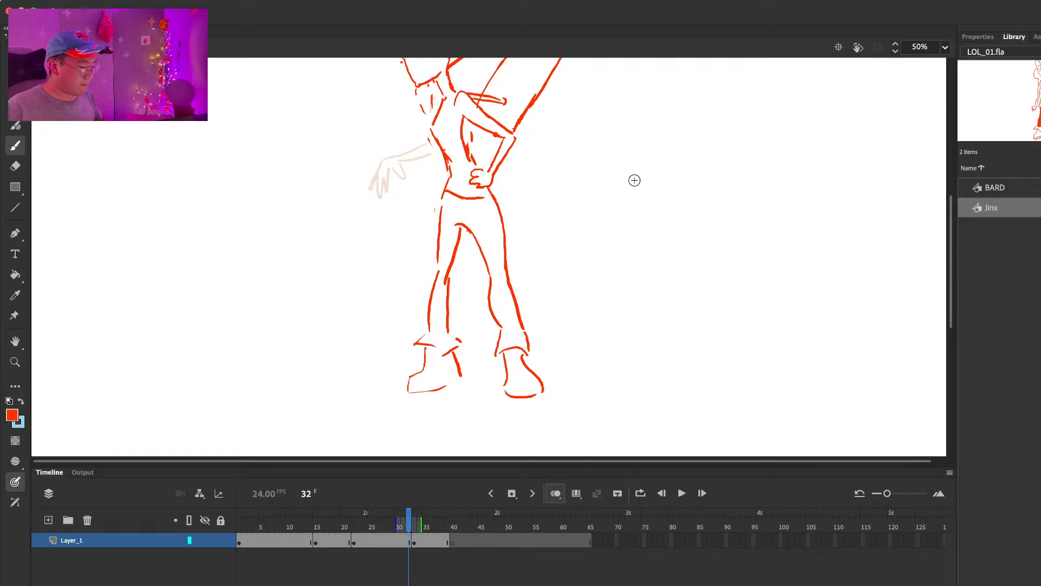
scroll(634, 180, up, 5)
key(.)
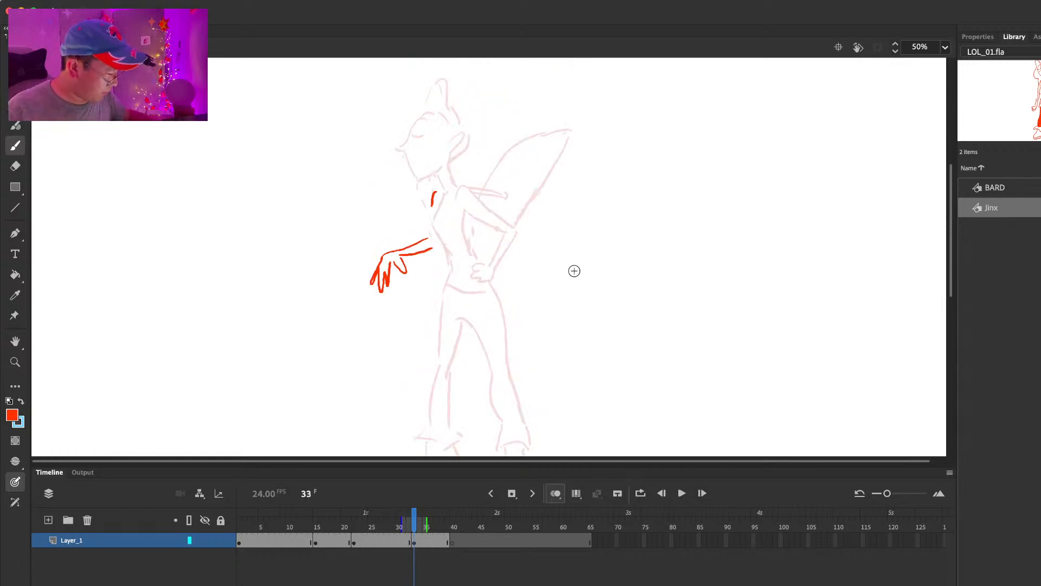
key(e)
mouse_move(434, 197)
mouse_down()
mouse_move(422, 252)
mouse_move(378, 261)
mouse_move(387, 266)
mouse_move(412, 243)
mouse_move(430, 255)
mouse_up()
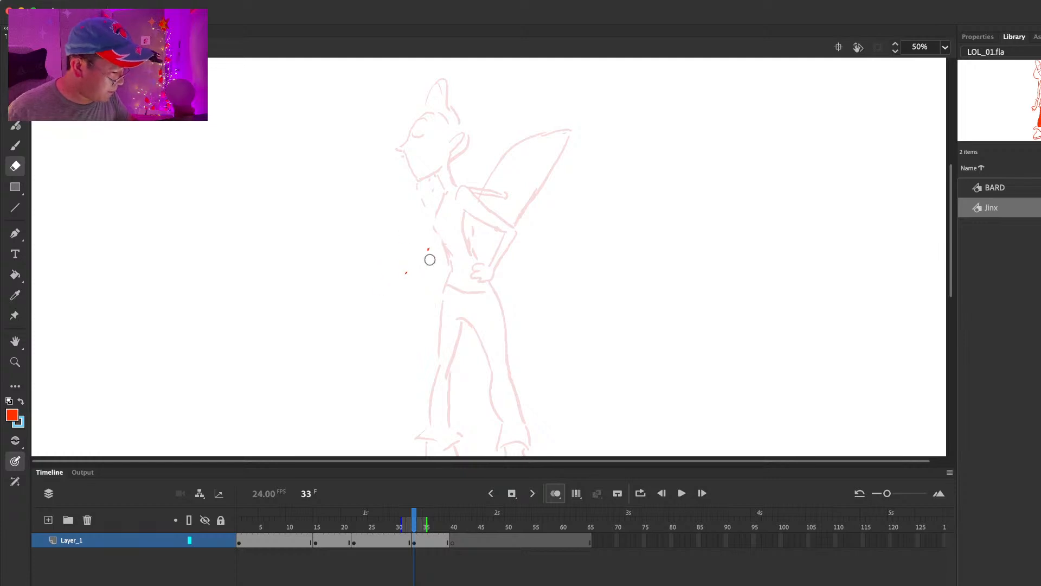
Step: Shorten the frame 22 pose's hold to frame 28 and paste its drawing in place at frame 29
click(399, 541)
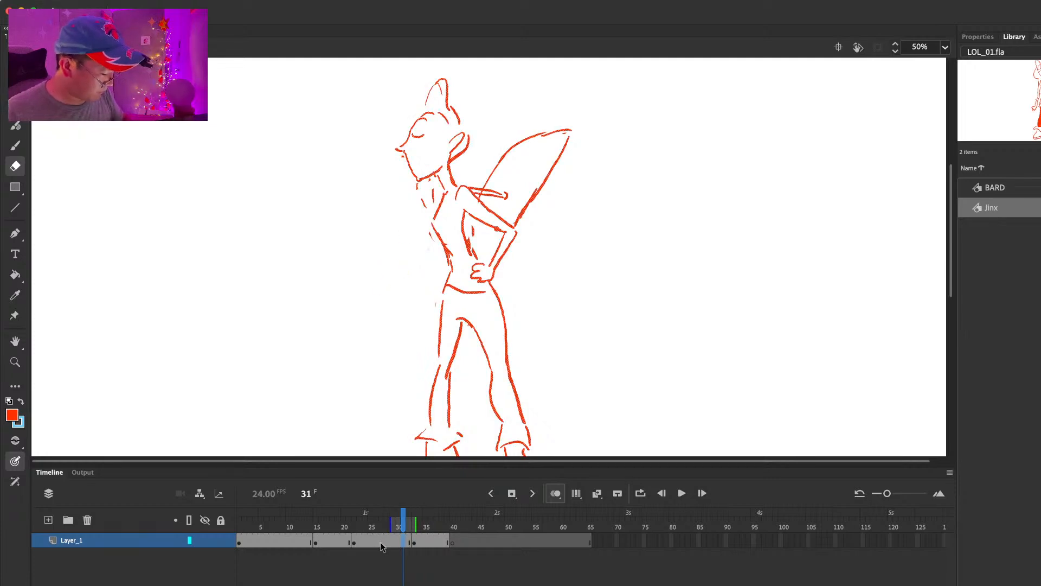
drag(399, 544, 408, 544)
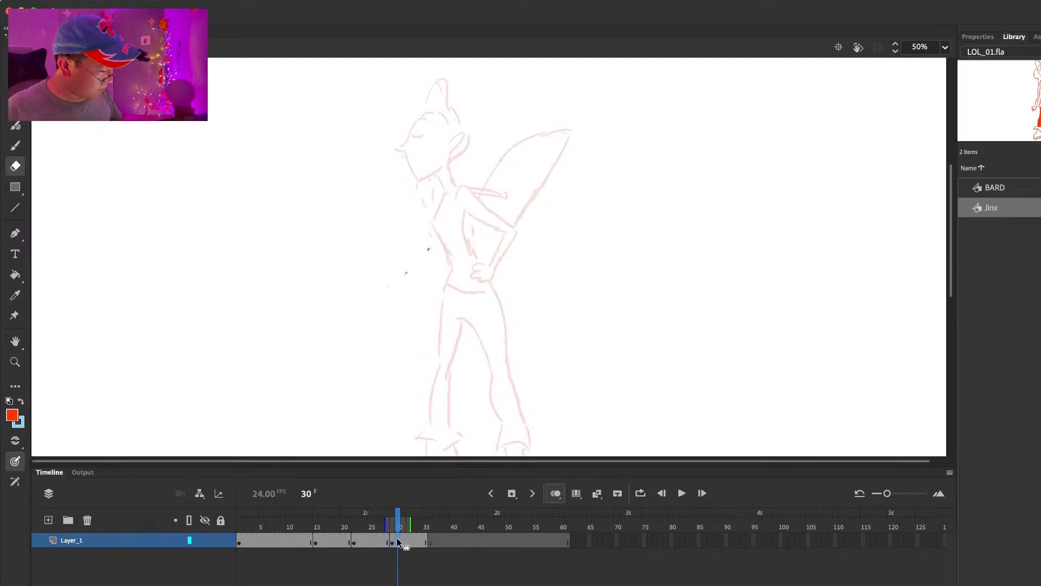
click(384, 545)
click(395, 545)
key(super+shift+v)
Step: Draw Jinx's front arm reaching forward with a drooping hand at frame 29, checking against the previous frame
key(b)
mouse_move(434, 203)
mouse_down()
mouse_move(401, 239)
mouse_move(371, 235)
mouse_move(373, 252)
mouse_up()
key(super+z)
drag(383, 230, 382, 249)
drag(387, 225, 411, 242)
drag(391, 220, 431, 230)
key(comma)
key(period)
Step: Remove four frames from the frame 29 pose's hold, moving the following blank keyframe to frame 32
drag(410, 540, 423, 538)
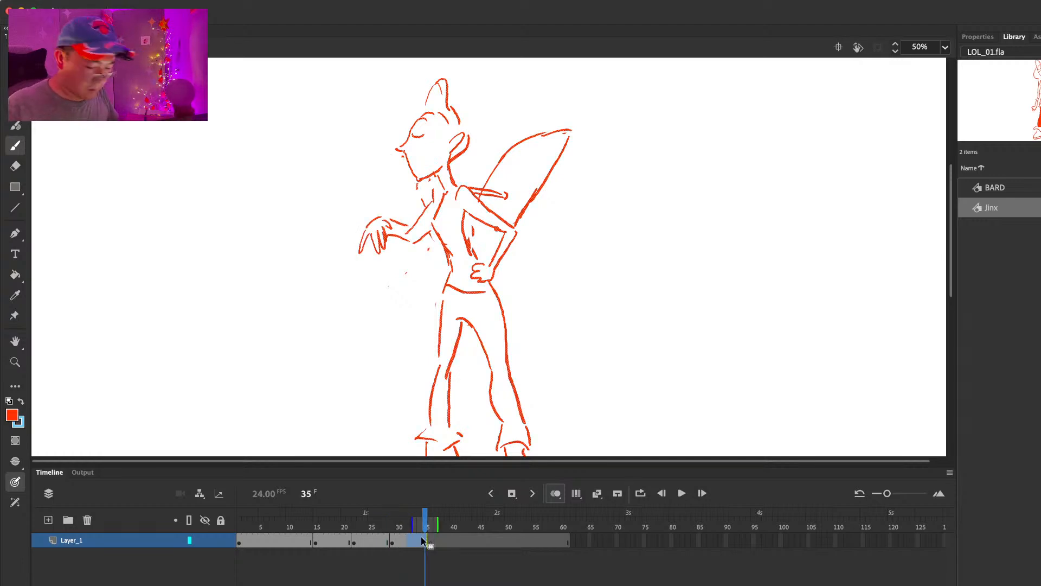
key(shift+F5)
click(409, 542)
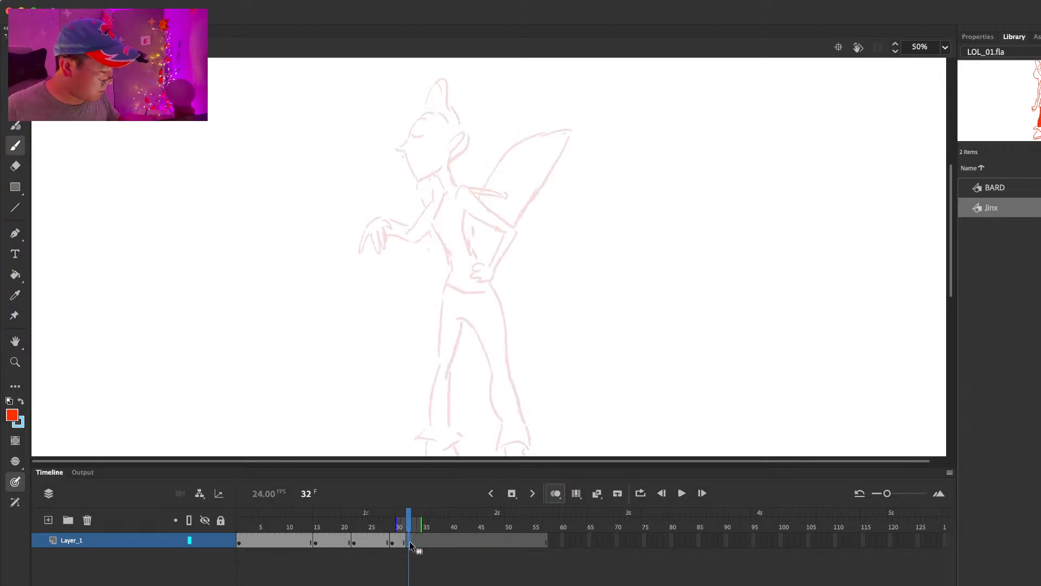
Step: Draw Jinx's front arm folded back with its fist at her collar at frame 32
drag(440, 189, 455, 181)
key(x)
key(super+z)
mouse_move(440, 188)
mouse_down()
mouse_move(453, 187)
mouse_move(436, 205)
mouse_move(380, 206)
mouse_move(418, 227)
mouse_move(428, 209)
mouse_move(399, 216)
mouse_up()
key(super+z)
key(super+z)
key(x)
key(e)
key(b)
drag(390, 214, 413, 205)
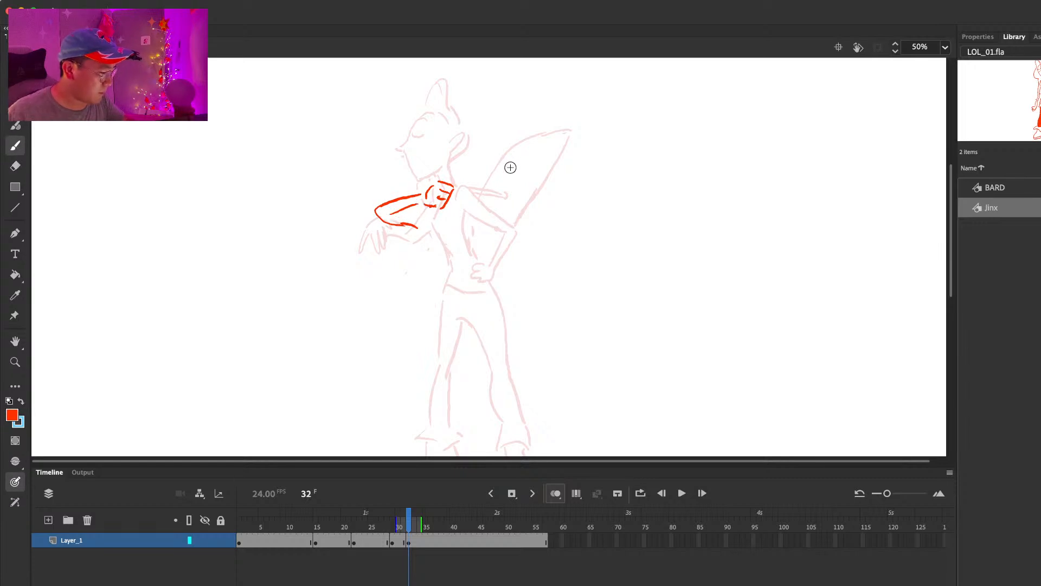
Step: Draw the strap piece behind Jinx's shoulder and clean up the inner line of her raised forearm at frame 32
drag(467, 186, 504, 193)
key(e)
mouse_move(403, 214)
mouse_down()
mouse_move(418, 212)
mouse_move(390, 223)
mouse_move(421, 213)
mouse_up()
key(b)
Step: Draw Jinx's torso outline and her rear arm bent with the hand on her hip at frame 32
mouse_move(437, 206)
mouse_down()
mouse_move(432, 222)
mouse_move(449, 253)
mouse_move(428, 218)
mouse_move(448, 254)
mouse_move(472, 255)
mouse_up()
key(super+z)
key(super+z)
drag(495, 213, 514, 228)
mouse_move(467, 210)
mouse_down()
mouse_move(503, 230)
mouse_move(491, 258)
mouse_up()
mouse_move(516, 230)
mouse_down()
mouse_move(494, 270)
mouse_move(477, 275)
mouse_up()
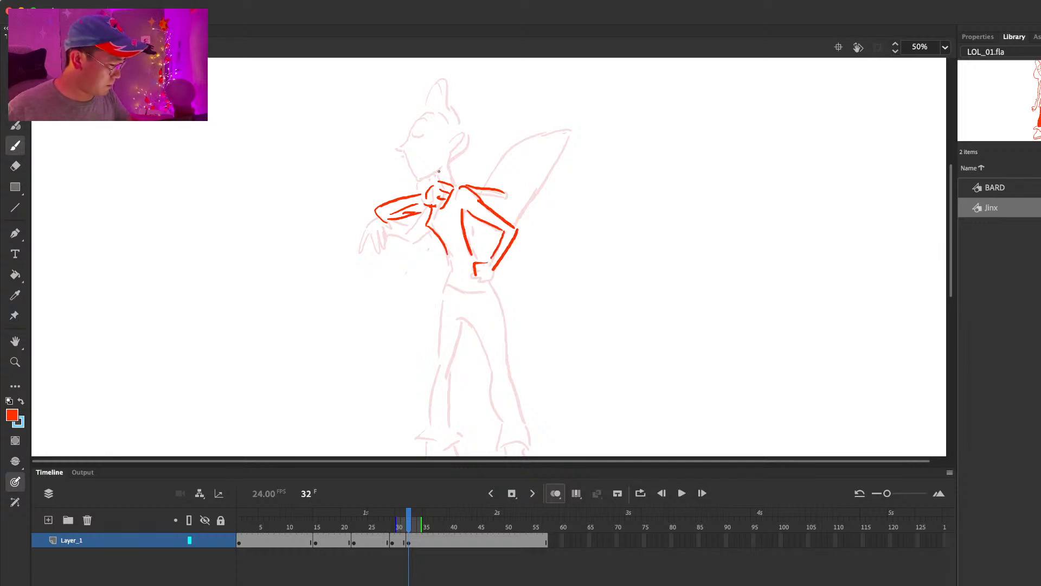
Step: Draw Jinx's head in profile with the hair tuft and ear at frame 32
mouse_move(404, 151)
mouse_down()
mouse_move(419, 168)
mouse_move(443, 165)
mouse_move(407, 154)
mouse_move(435, 109)
mouse_move(451, 109)
mouse_up()
drag(452, 109, 465, 150)
key(e)
drag(450, 79, 451, 110)
key(b)
mouse_move(467, 151)
mouse_down()
mouse_move(456, 159)
mouse_move(466, 141)
mouse_move(454, 154)
mouse_up()
Step: Draw the launcher behind Jinx's back and rough in her hips and front thigh at frame 32
drag(486, 192, 528, 142)
mouse_move(523, 147)
mouse_down()
mouse_move(577, 139)
mouse_move(518, 227)
mouse_up()
drag(450, 264, 441, 323)
drag(488, 282, 497, 315)
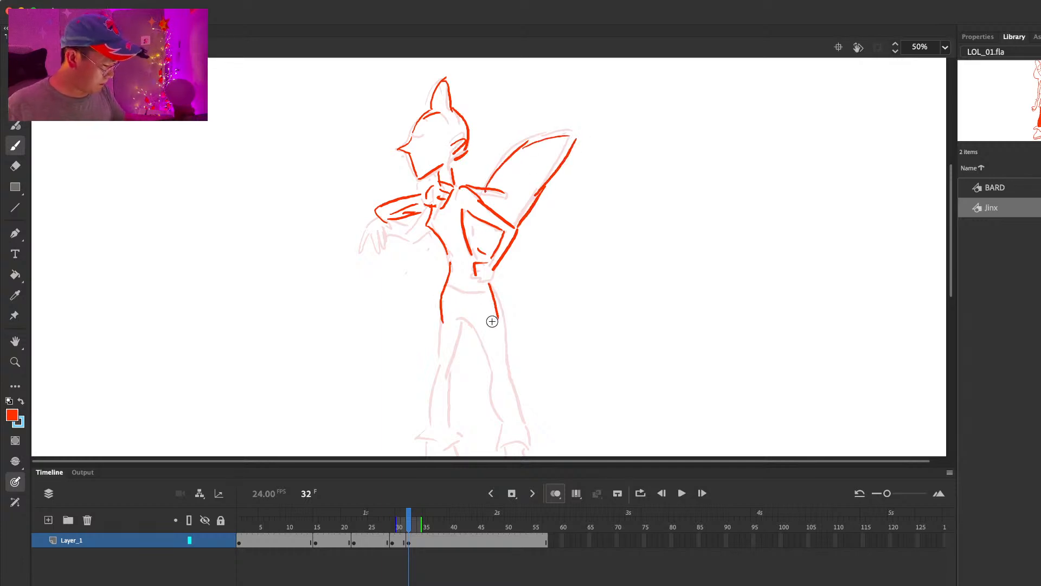
scroll(553, 256, down, 5)
drag(443, 220, 447, 279)
Step: Insert a blank keyframe at frame 36 for the next pose
click(434, 542)
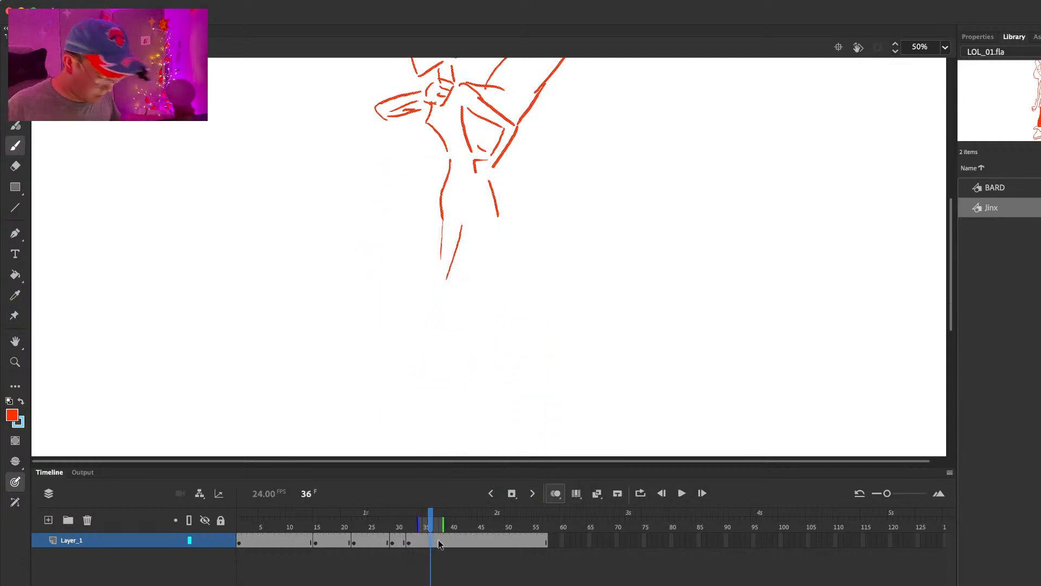
key(F7)
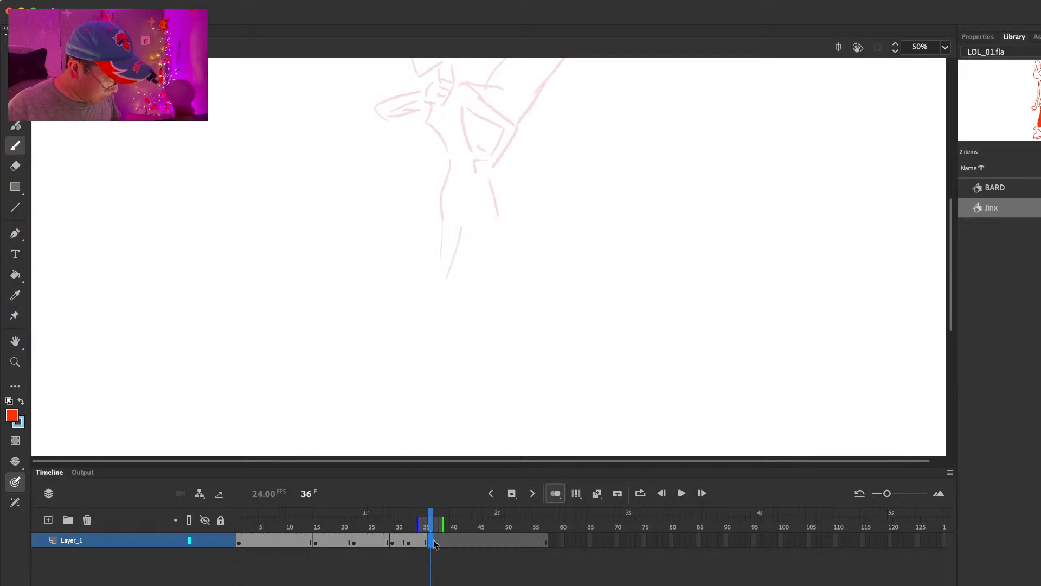
Step: Draw Jinx's extended front arm, torso outline and bent rear arm with the hand on her hip at frame 36
drag(628, 196, 623, 321)
mouse_move(453, 206)
mouse_down()
mouse_move(470, 210)
mouse_move(460, 222)
mouse_up()
mouse_move(448, 223)
mouse_down()
mouse_move(457, 234)
mouse_move(428, 214)
mouse_move(401, 238)
mouse_move(431, 223)
mouse_up()
mouse_move(446, 223)
mouse_down()
mouse_move(452, 230)
mouse_move(390, 232)
mouse_move(421, 231)
mouse_move(451, 277)
mouse_up()
key(e)
key(b)
drag(506, 239, 515, 251)
mouse_move(476, 231)
mouse_down()
mouse_move(511, 255)
mouse_move(487, 299)
mouse_move(503, 333)
mouse_up()
Step: Draw Jinx's neck and her head in profile with the hair tuft and ear at frame 36, cleaning up overlapping strokes
mouse_move(448, 189)
mouse_down()
mouse_move(450, 206)
mouse_move(464, 206)
mouse_up()
mouse_move(422, 174)
mouse_down()
mouse_move(428, 195)
mouse_move(455, 188)
mouse_up()
drag(467, 186, 481, 149)
mouse_move(473, 126)
mouse_down()
mouse_move(478, 153)
mouse_move(457, 109)
mouse_up()
drag(454, 97, 425, 144)
key(super+z)
mouse_move(422, 147)
mouse_down()
mouse_move(420, 163)
mouse_move(475, 156)
mouse_move(460, 172)
mouse_move(463, 146)
mouse_up()
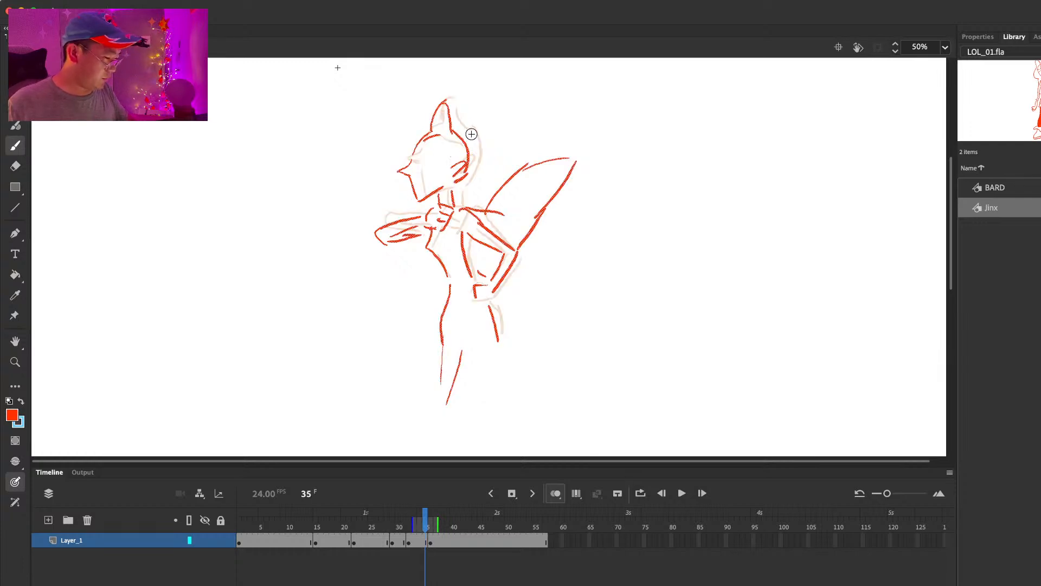
key(e)
mouse_move(445, 102)
mouse_down()
mouse_move(464, 114)
mouse_move(453, 119)
mouse_move(454, 102)
mouse_move(460, 111)
mouse_up()
key(b)
key(e)
key(b)
key(super+z)
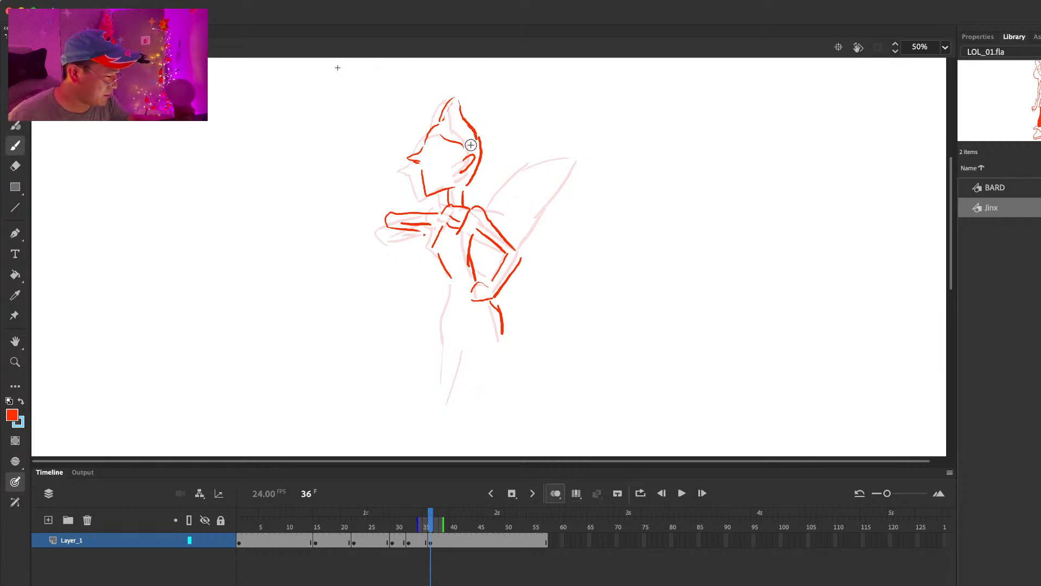
key(comma)
key(period)
key(e)
key(b)
Step: Draw the nape of Jinx's neck and the launcher outline behind her back at frame 36
mouse_move(475, 173)
mouse_down()
mouse_move(464, 189)
mouse_move(576, 164)
mouse_move(524, 251)
mouse_up()
key(comma)
key(period)
key(period)
key(period)
key(period)
key(period)
key(period)
key(period)
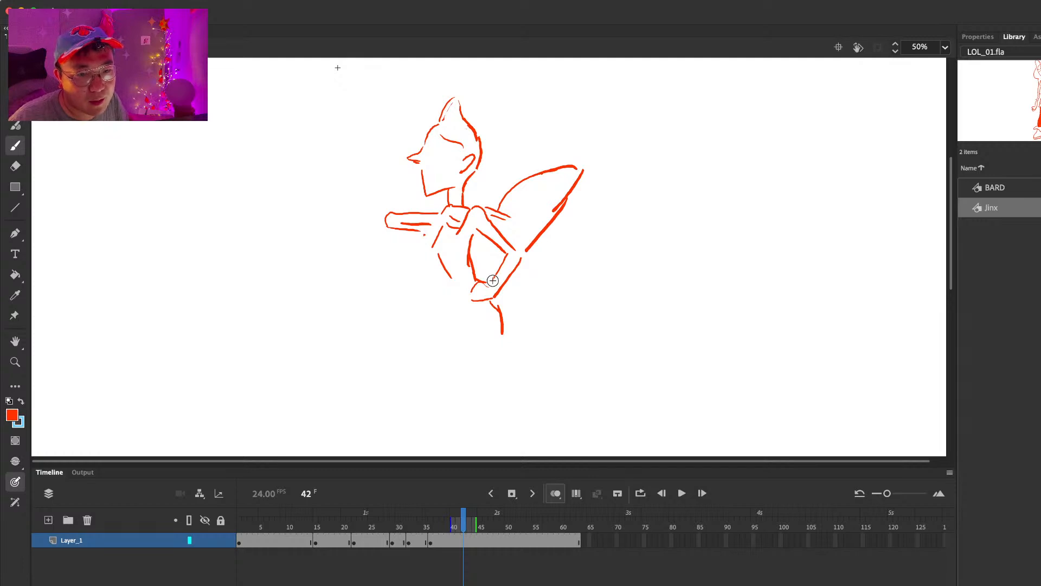
Step: Extend the hold of the current pose and insert a blank keyframe at frame 42
key(F7)
Step: Draw Jinx's front arm bent downward with the fist in front of her chest at frame 42
mouse_move(384, 243)
mouse_down()
mouse_move(371, 278)
mouse_move(395, 276)
mouse_move(419, 224)
mouse_move(417, 233)
mouse_up()
key(super+z)
mouse_move(399, 268)
mouse_down()
mouse_move(424, 263)
mouse_move(460, 212)
mouse_up()
mouse_move(421, 255)
mouse_down()
mouse_move(460, 221)
mouse_move(506, 132)
mouse_up()
Step: Draw the launcher raised close behind Jinx's shoulder at frame 42, replacing the first attempts at its curve
key(super+z)
drag(464, 205, 507, 130)
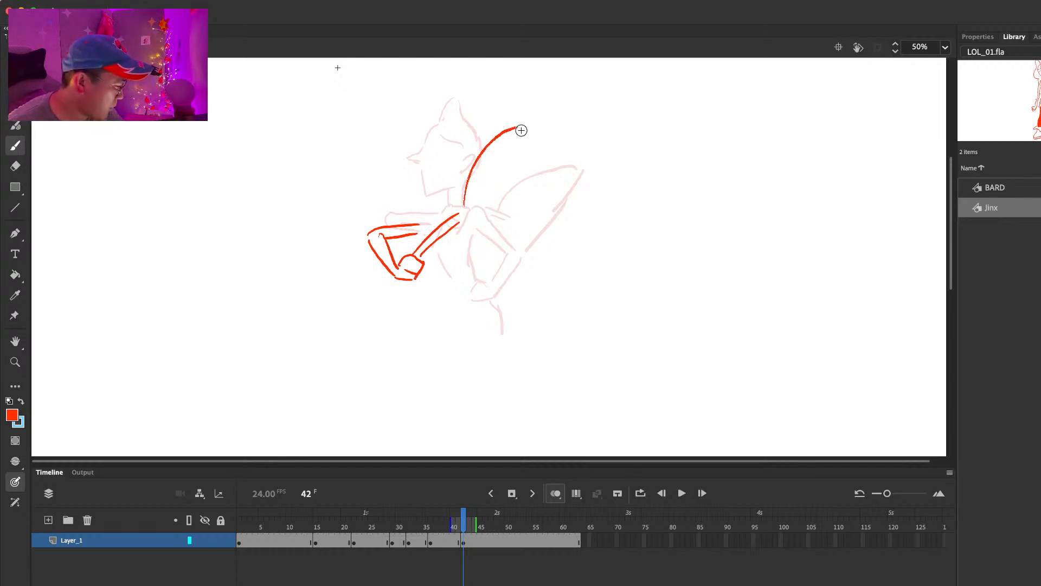
key(super+z)
mouse_move(465, 209)
mouse_down()
mouse_move(508, 143)
mouse_move(542, 137)
mouse_up()
drag(545, 139, 519, 207)
drag(535, 173, 512, 233)
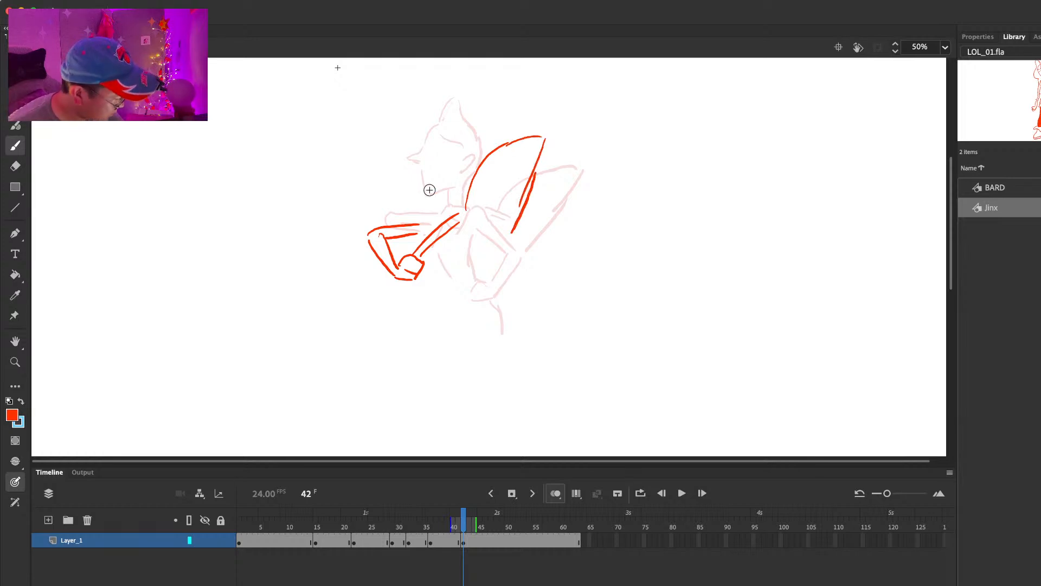
Step: Draw Jinx's neck and jawline at frame 42
drag(459, 190, 458, 206)
drag(420, 169, 422, 195)
drag(425, 199, 446, 188)
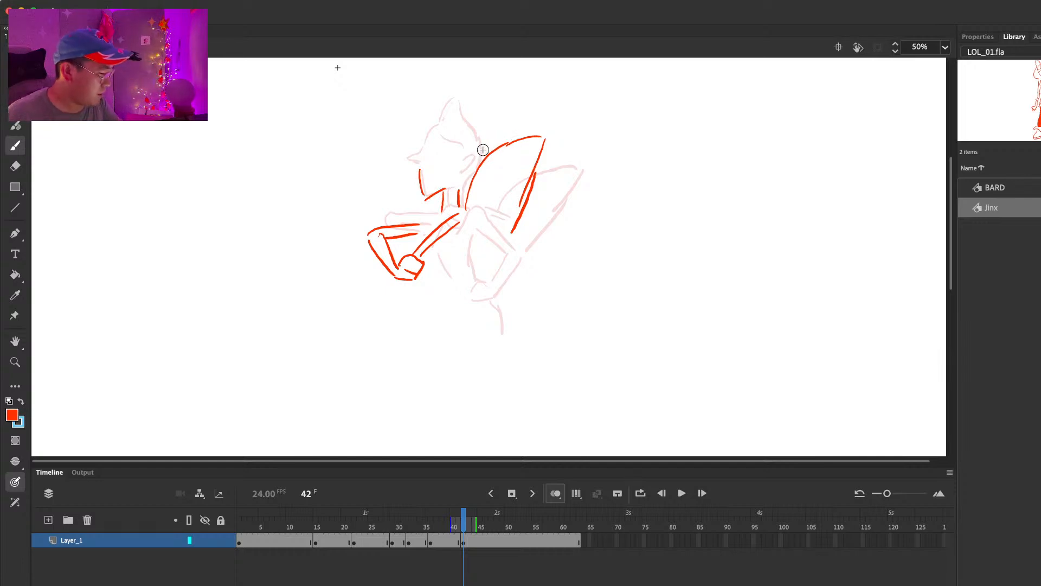
Step: Draw the stroke below the front fist and Jinx's bent rear arm with its elbow pointing back at frame 42
drag(418, 281, 444, 285)
drag(462, 231, 506, 246)
key(super+z)
mouse_move(470, 232)
mouse_down()
mouse_move(507, 253)
mouse_move(498, 291)
mouse_up()
drag(508, 254, 493, 284)
drag(470, 234, 479, 282)
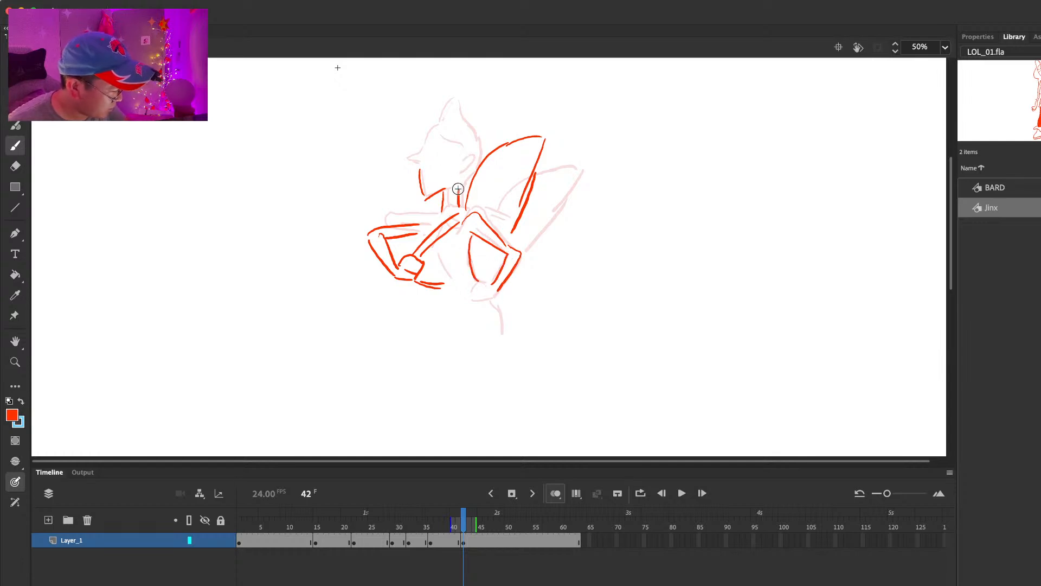
Step: Complete Jinx's head at frame 42 with the face profile, hair tuft and ear, and add the front torso line
mouse_move(458, 163)
mouse_down()
mouse_move(474, 151)
mouse_move(419, 155)
mouse_move(420, 170)
mouse_up()
mouse_move(434, 132)
mouse_down()
mouse_move(453, 97)
mouse_move(478, 158)
mouse_up()
drag(434, 258, 452, 286)
Step: Insert a blank keyframe at frame 46 and draw Jinx's lowered front forearm and fist
click(488, 539)
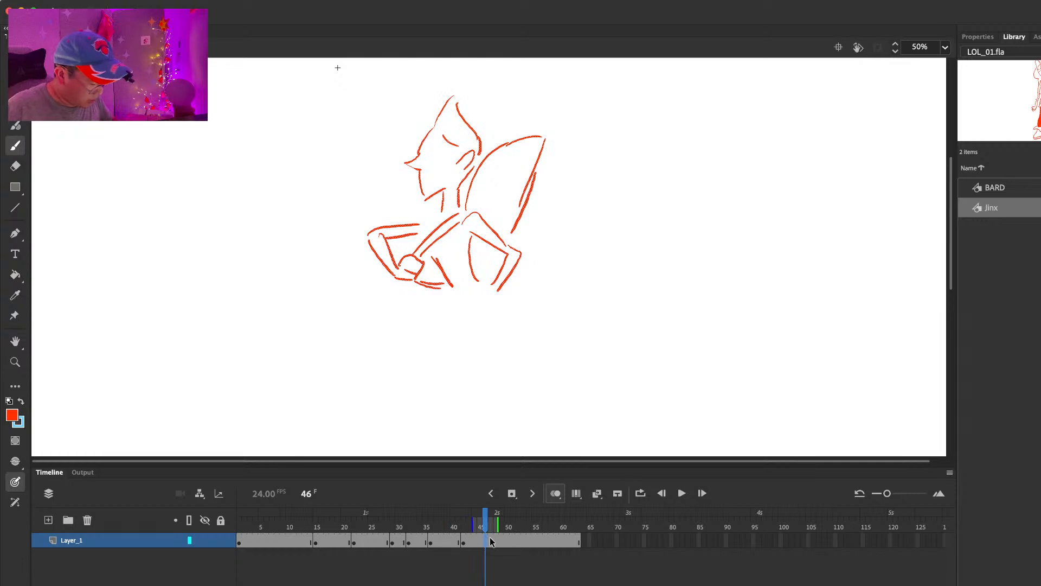
key(F7)
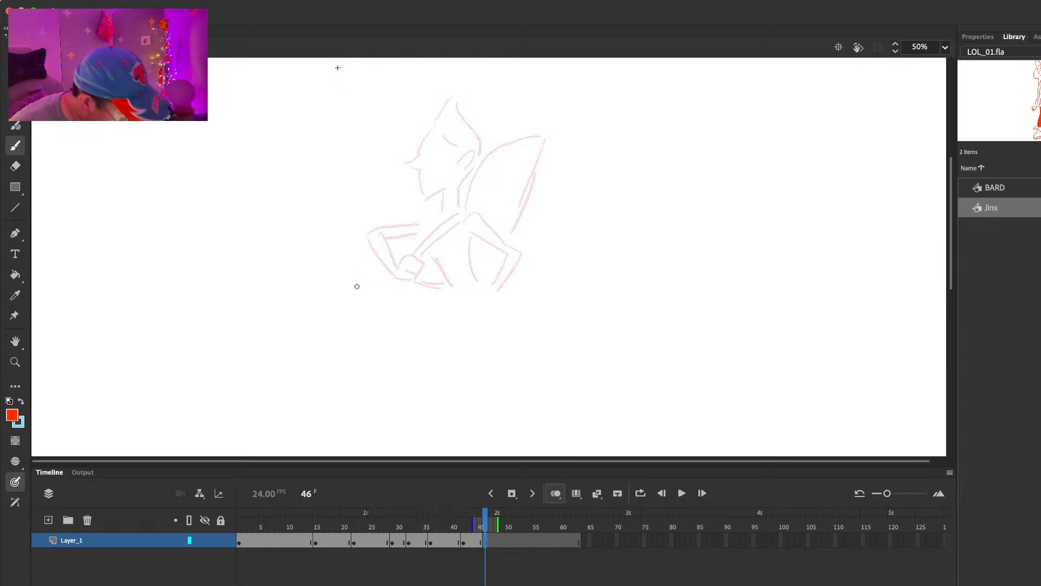
drag(348, 277, 355, 324)
mouse_move(361, 275)
mouse_down()
mouse_move(363, 317)
mouse_move(401, 294)
mouse_up()
Step: Draw the launcher's shark-like head with its eyes, teeth and lower jaw swung in front of Jinx at frame 46
drag(351, 193, 398, 254)
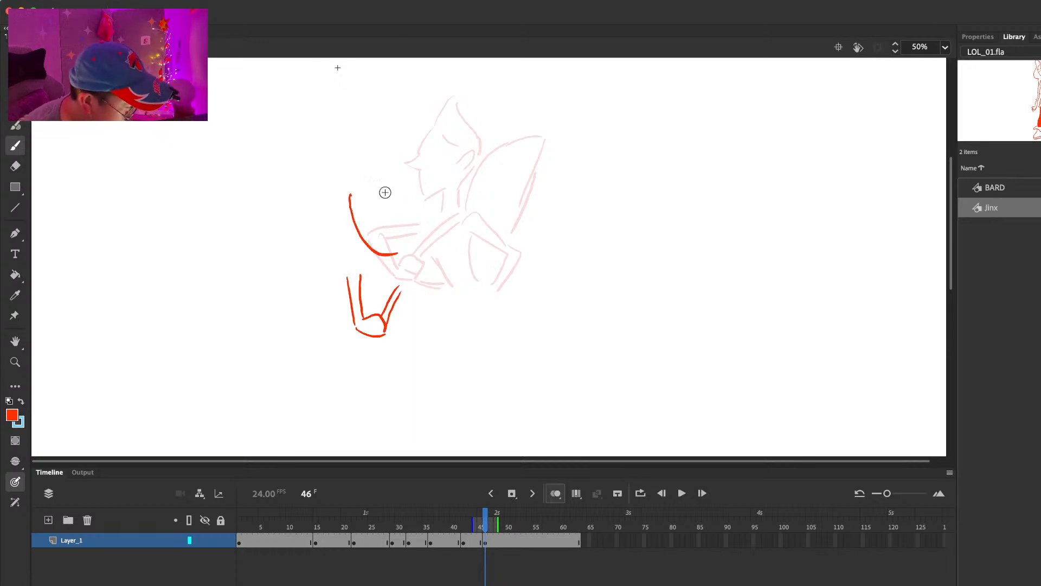
key(super+z)
drag(371, 162, 390, 239)
drag(375, 159, 460, 210)
key(super+z)
mouse_move(374, 159)
mouse_down()
mouse_move(465, 215)
mouse_move(421, 219)
mouse_up()
drag(368, 191, 370, 205)
mouse_move(375, 223)
mouse_down()
mouse_move(383, 234)
mouse_move(425, 223)
mouse_move(433, 260)
mouse_up()
Step: Draw Jinx's bent rear arm, waist lines and the upper part of her front arm at frame 46
mouse_move(398, 249)
mouse_down()
mouse_move(503, 252)
mouse_move(489, 263)
mouse_move(501, 267)
mouse_move(497, 301)
mouse_up()
key(comma)
key(period)
drag(506, 271, 489, 304)
drag(414, 293, 448, 306)
drag(469, 271, 483, 296)
key(comma)
key(period)
drag(350, 280, 389, 263)
drag(362, 285, 398, 267)
Step: Draw the top of Jinx's head and her hair tuft above the launcher at frame 46
mouse_move(395, 162)
mouse_down()
mouse_move(434, 141)
mouse_move(408, 142)
mouse_move(440, 180)
mouse_up()
key(ctrl+z)
drag(444, 172, 445, 187)
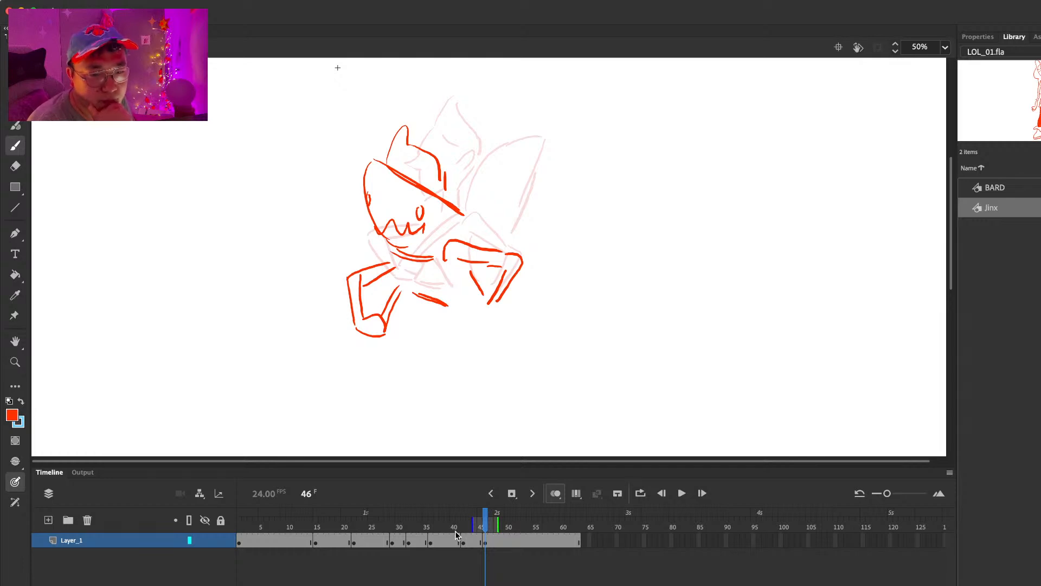
drag(486, 525, 485, 525)
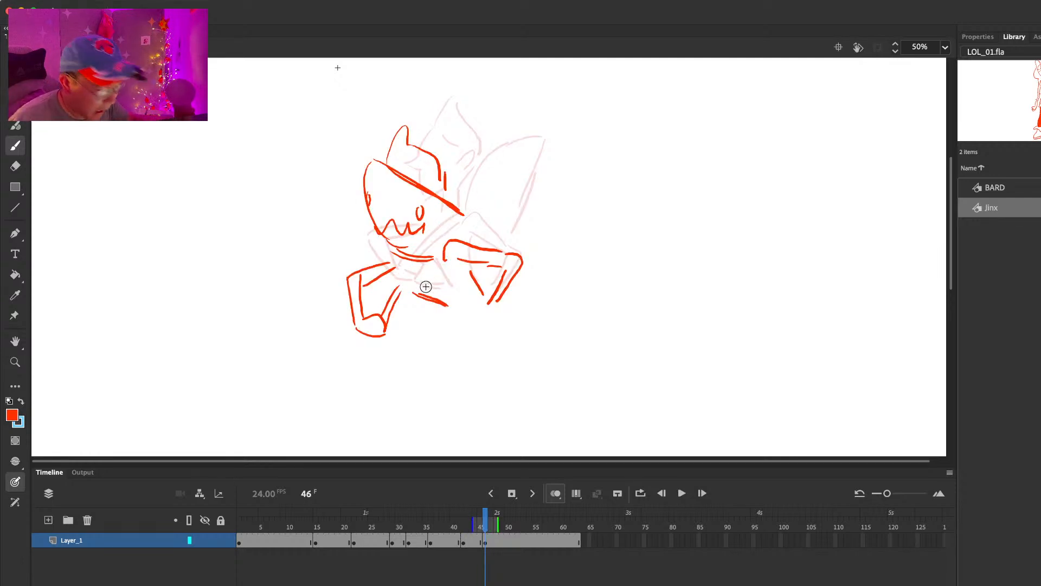
Step: Clean up the end of the rear arm, draw the hand resting on the hip and refine the waist line at frame 46
key(comma)
key(period)
key(e)
drag(488, 303, 505, 265)
key(b)
key(comma)
key(period)
key(comma)
key(period)
key(e)
key(b)
key(comma)
key(period)
key(e)
mouse_move(474, 312)
mouse_down()
mouse_move(490, 306)
mouse_move(482, 299)
mouse_move(495, 302)
mouse_up()
key(b)
key(comma)
key(period)
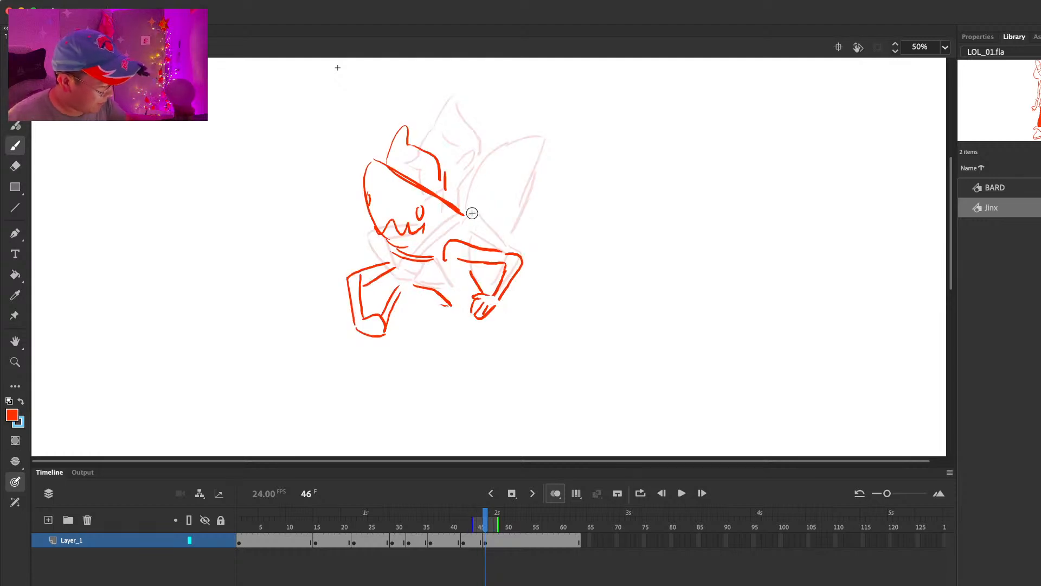
Step: Draw the launcher's fin and rear end over Jinx's shoulder at frame 46
drag(463, 213, 493, 226)
key(comma)
key(period)
Step: Rework Jinx's front arm around the fist and add the strokes reaching toward her waist at frame 46
mouse_move(395, 327)
mouse_down()
mouse_move(432, 296)
mouse_move(420, 261)
mouse_up()
key(comma)
key(period)
key(e)
mouse_move(364, 283)
mouse_down()
mouse_move(378, 275)
mouse_move(354, 272)
mouse_move(401, 248)
mouse_move(417, 284)
mouse_up()
key(b)
key(comma)
key(period)
key(period)
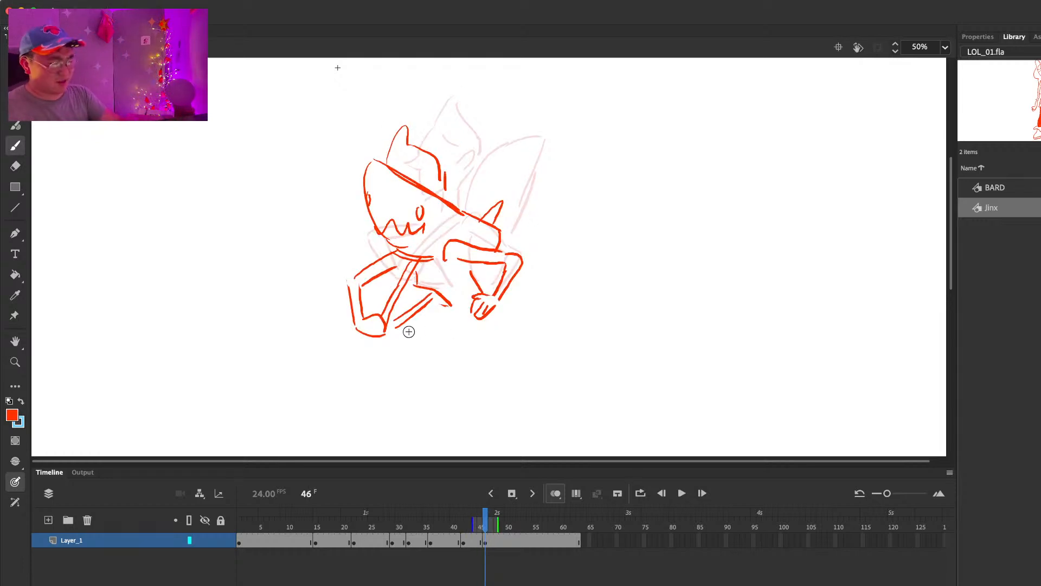
Step: Extend the onion-skin range back over the earlier poses and move the whole frame 46 drawing slightly lower
drag(477, 522, 384, 526)
key(super+a)
drag(482, 221, 437, 312)
key(super+shift+a)
scroll(550, 256, down, 3)
key(super+z)
Step: Draw Jinx's hips and thighs, and her rear leg with its boot, at frame 46
drag(445, 245, 435, 327)
drag(470, 277, 447, 325)
drag(471, 267, 479, 326)
drag(503, 241, 500, 374)
mouse_move(500, 327)
mouse_down()
mouse_move(525, 372)
mouse_move(498, 395)
mouse_move(528, 393)
mouse_move(518, 376)
mouse_move(535, 391)
mouse_up()
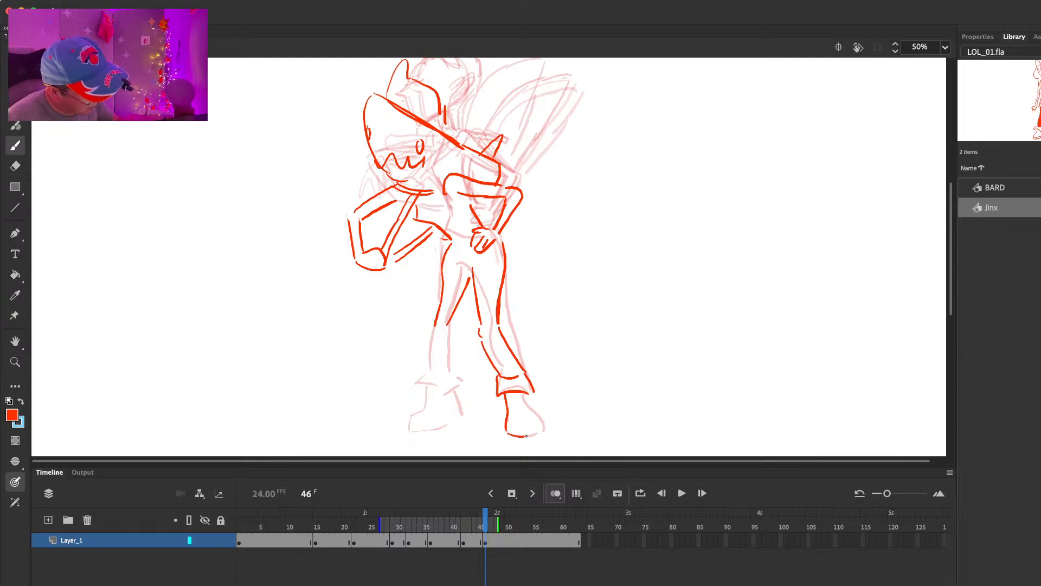
drag(521, 436, 541, 423)
Step: Redraw Jinx's front leg with a bent knee, boot cuff and boot at frame 46
key(e)
mouse_move(443, 276)
mouse_down()
mouse_move(432, 332)
mouse_move(425, 324)
mouse_move(447, 324)
mouse_move(426, 372)
mouse_up()
key(b)
key(e)
key(b)
drag(441, 325, 446, 373)
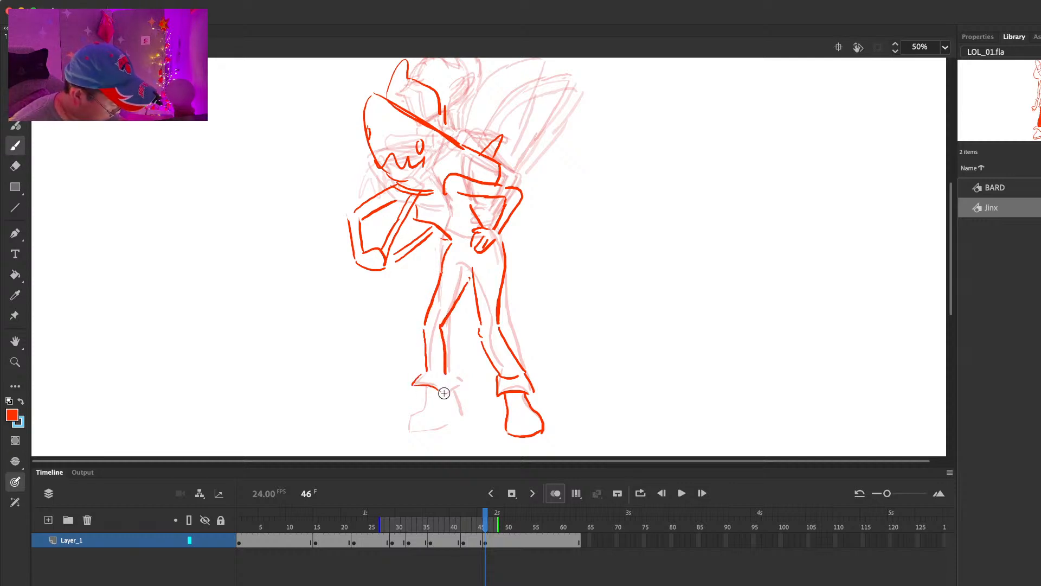
mouse_move(429, 404)
mouse_down()
mouse_move(410, 430)
mouse_move(460, 413)
mouse_up()
key(comma)
key(period)
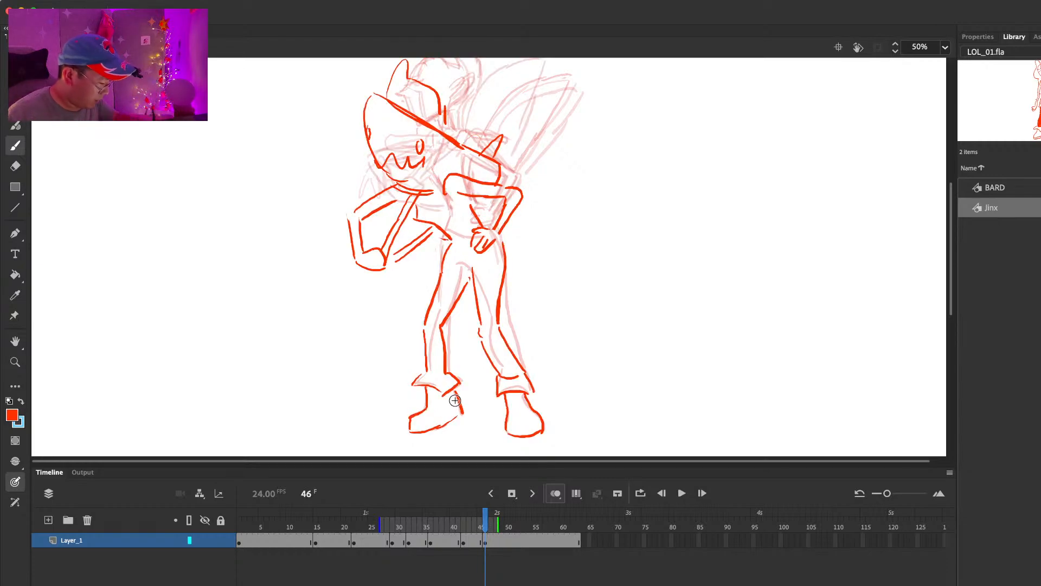
Step: Insert a blank keyframe at frame 49 and narrow the onion-skin range to the nearest preceding frames
key(period)
key(period)
key(period)
key(period)
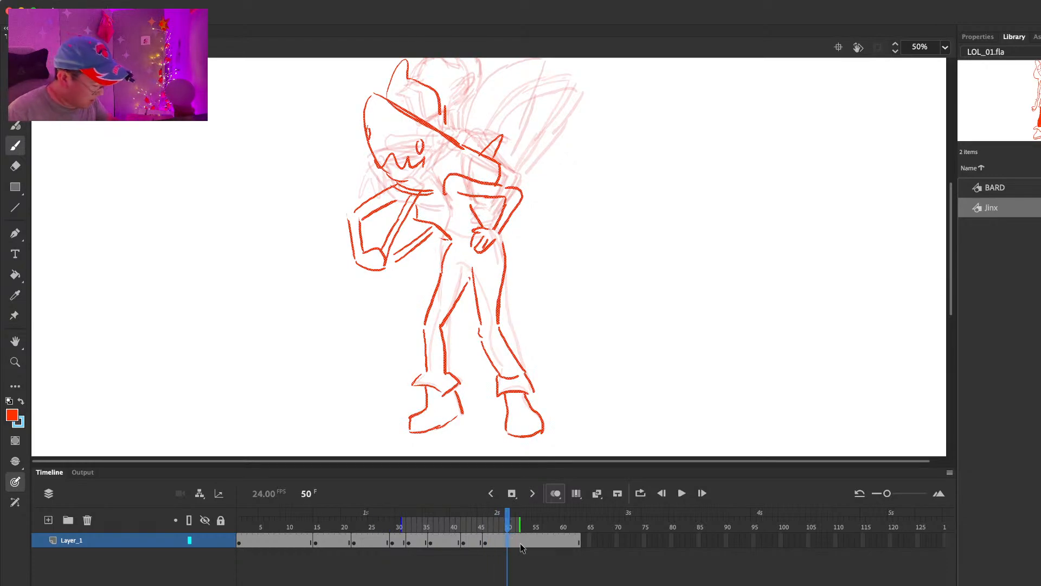
key(comma)
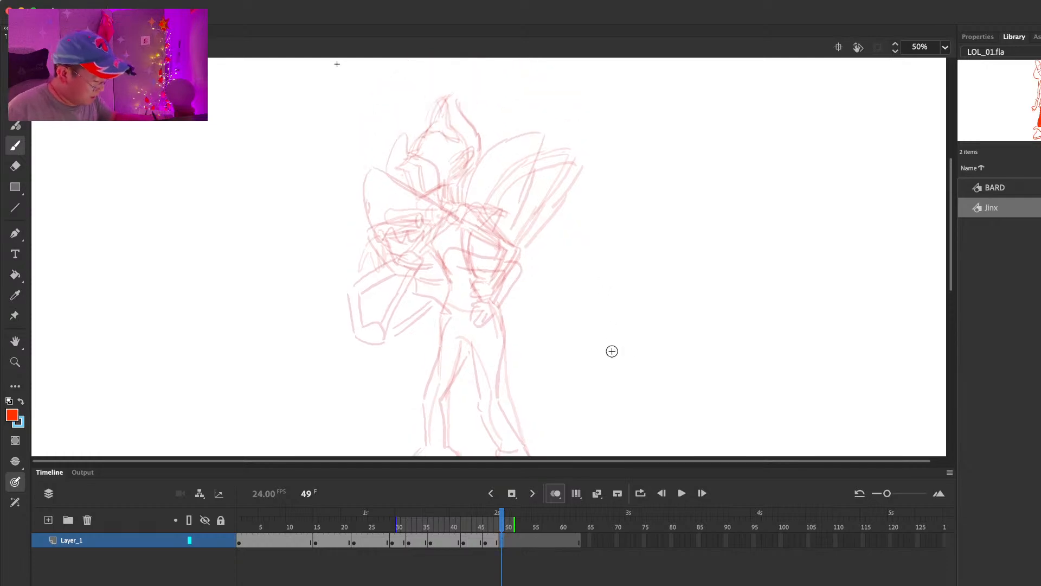
drag(414, 524, 473, 525)
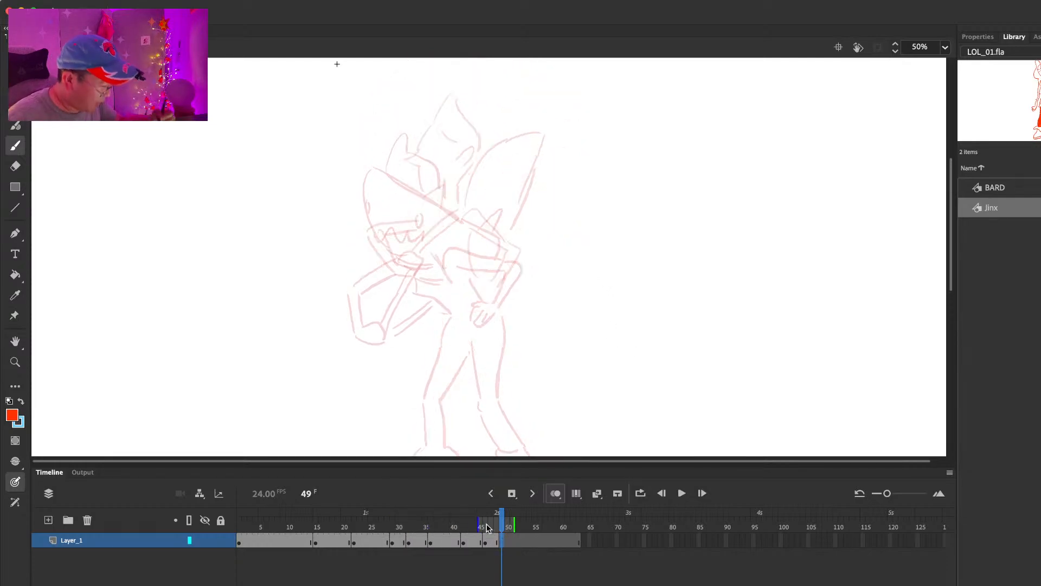
Step: Flip back and forth between frame 49 and the preceding frames to compare the poses
key(comma)
key(comma)
key(comma)
key(comma)
key(period)
key(period)
key(period)
key(period)
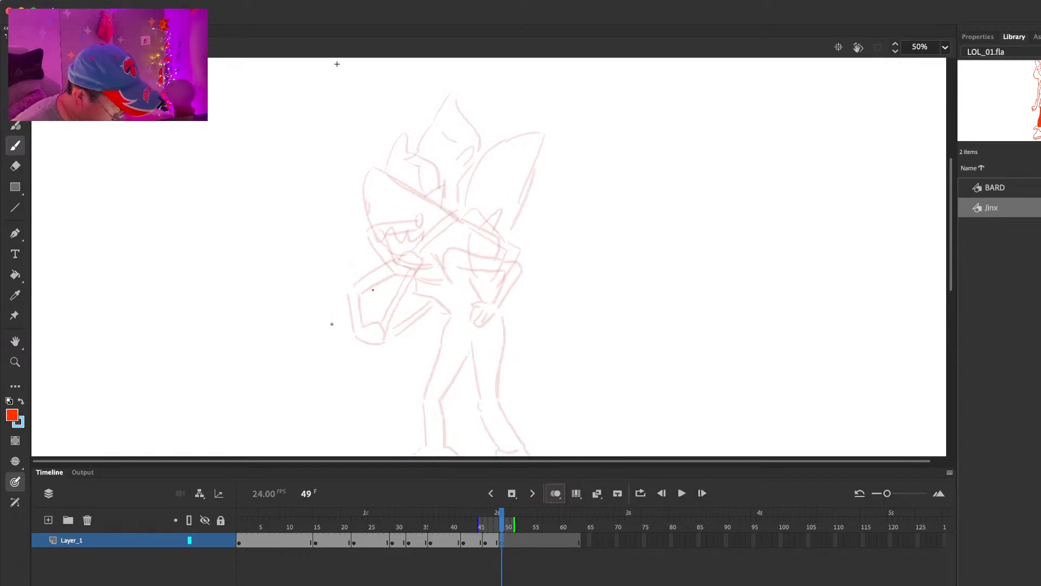
Step: Draw Jinx's front arm reaching down and forward with an open hand at frame 49, then erase its upper part
drag(350, 310, 321, 331)
key(super+z)
mouse_move(397, 269)
mouse_down()
mouse_move(344, 300)
mouse_move(339, 339)
mouse_up()
mouse_move(344, 300)
mouse_down()
mouse_move(325, 345)
mouse_move(336, 354)
mouse_up()
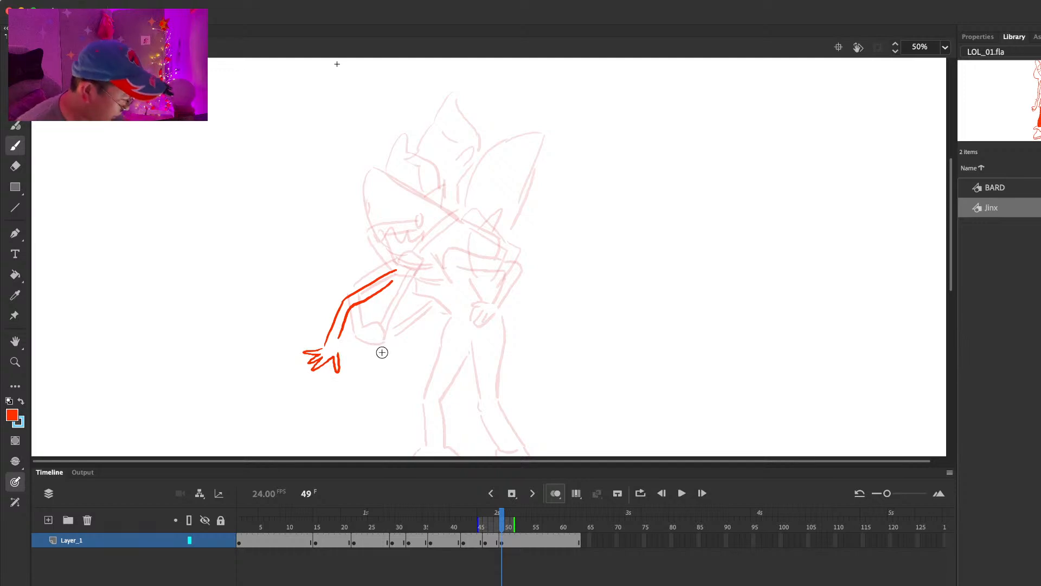
key(e)
mouse_move(394, 273)
mouse_down()
mouse_move(362, 302)
mouse_move(407, 324)
mouse_up()
key(b)
Step: Rough Jinx's hunched torso at frame 49 with a slanted front line and a curved underside running to the waist
drag(362, 286, 452, 211)
key(super+z)
key(super+z)
mouse_move(362, 313)
mouse_down()
mouse_move(424, 229)
mouse_move(451, 295)
mouse_up()
click(444, 223)
drag(454, 229, 446, 281)
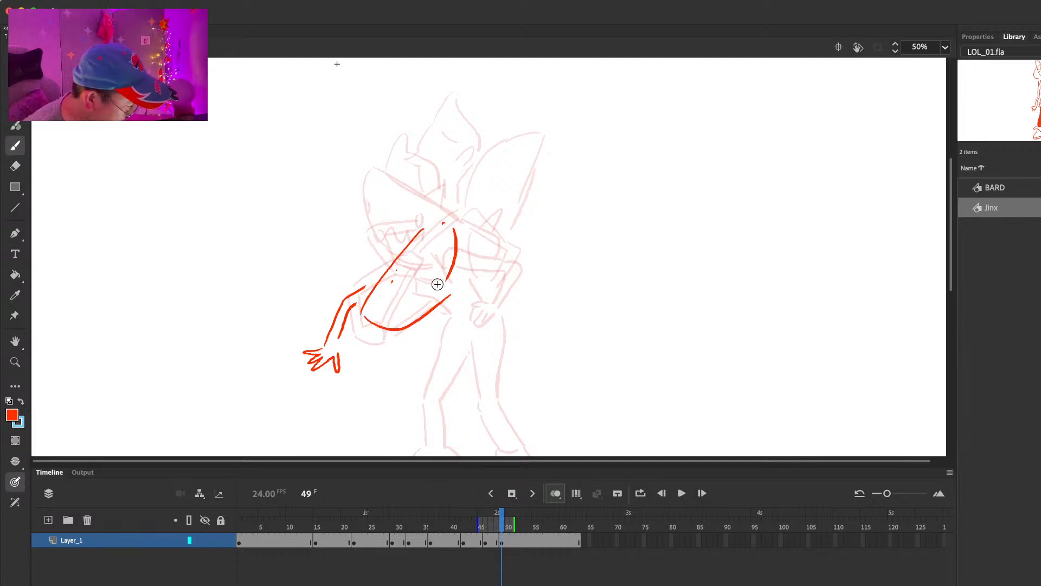
Step: Draw Jinx's back arm bent at the elbow with its spread hand at her hip, and add short waist strokes
drag(548, 278, 531, 161)
mouse_move(472, 109)
mouse_down()
mouse_move(475, 189)
mouse_move(449, 201)
mouse_move(449, 222)
mouse_move(494, 250)
mouse_up()
key(e)
key(b)
mouse_move(482, 237)
mouse_down()
mouse_move(450, 251)
mouse_move(503, 253)
mouse_move(511, 240)
mouse_move(477, 279)
mouse_up()
key(e)
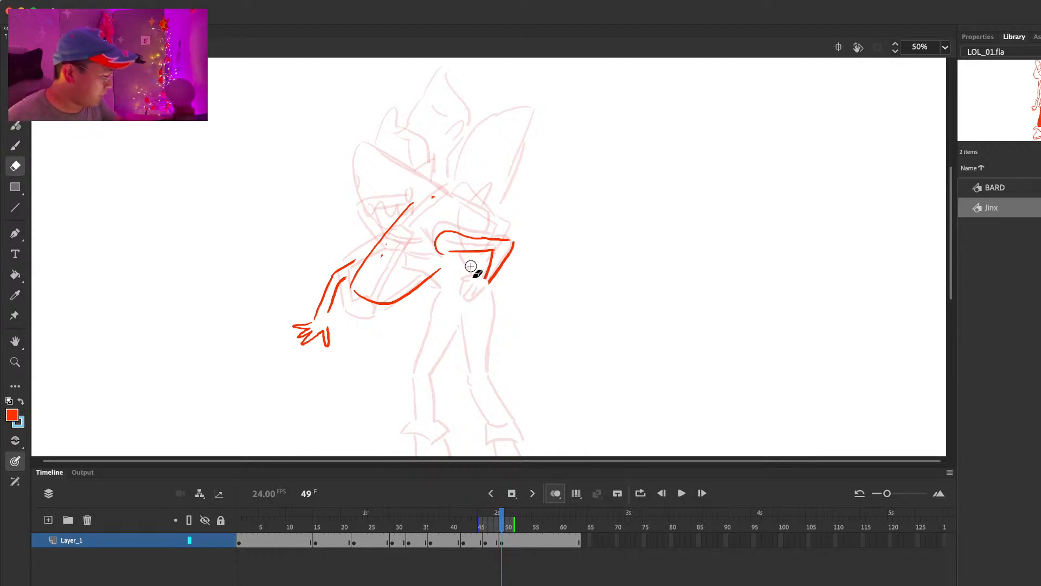
key(b)
drag(488, 299, 484, 280)
mouse_move(422, 283)
mouse_down()
mouse_move(437, 288)
mouse_move(481, 261)
mouse_move(481, 272)
mouse_up()
key(super+a)
key(comma)
key(period)
Step: Draw Jinx's bent front leg and her back leg with its cuff and boot at frame 49
drag(439, 323, 391, 371)
mouse_move(461, 337)
mouse_down()
mouse_move(418, 372)
mouse_move(416, 424)
mouse_up()
drag(417, 375, 428, 420)
scroll(504, 353, down, 5)
drag(450, 270, 452, 314)
mouse_move(491, 251)
mouse_down()
mouse_move(476, 313)
mouse_move(480, 368)
mouse_up()
mouse_move(472, 322)
mouse_down()
mouse_move(504, 364)
mouse_move(478, 389)
mouse_move(510, 383)
mouse_move(509, 370)
mouse_move(519, 382)
mouse_move(490, 403)
mouse_move(488, 418)
mouse_move(520, 399)
mouse_up()
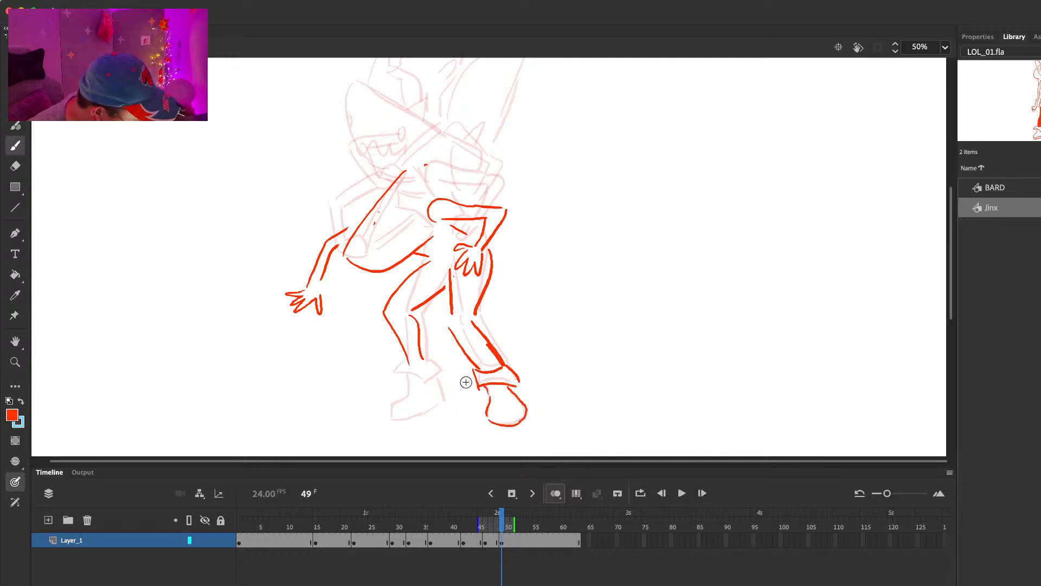
Step: Add the cuff and boot to Jinx's front leg at frame 49 and compare it with the preceding frame
drag(423, 384, 441, 373)
drag(426, 361, 441, 373)
drag(393, 404, 444, 395)
key(comma)
key(period)
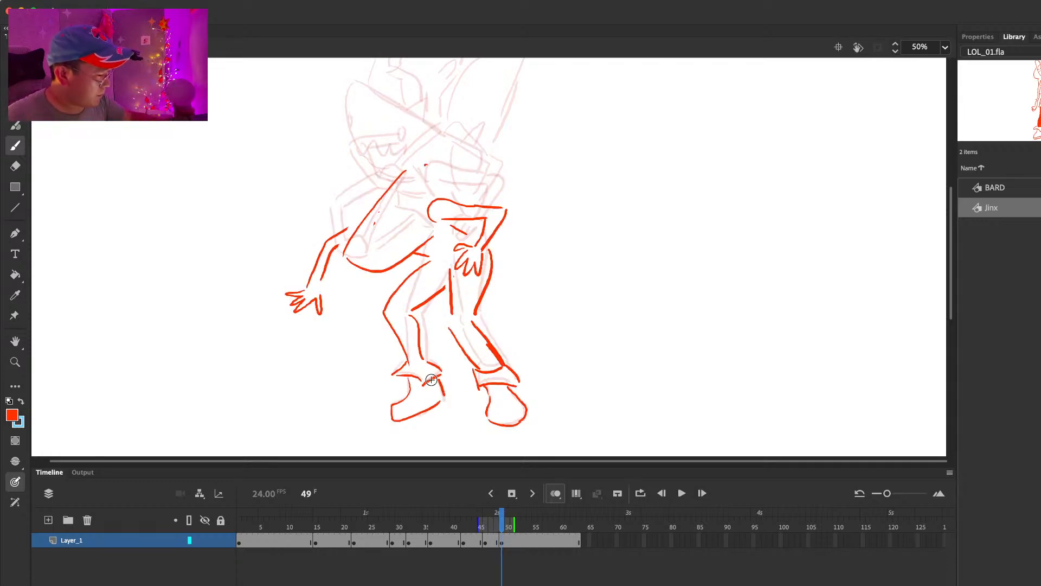
Step: Draw Jinx's lowered head outline with a pointed tuft of hair above it at frame 49
drag(415, 139, 419, 209)
mouse_move(341, 223)
mouse_down()
mouse_move(352, 262)
mouse_move(369, 271)
mouse_up()
key(super+z)
mouse_move(379, 227)
mouse_down()
mouse_move(394, 241)
mouse_move(346, 205)
mouse_up()
drag(351, 203, 393, 234)
key(super+z)
key(super+z)
mouse_move(347, 208)
mouse_down()
mouse_move(375, 209)
mouse_move(391, 222)
mouse_up()
Step: Insert a blank keyframe at frame 53 and play the animation from the start
click(526, 540)
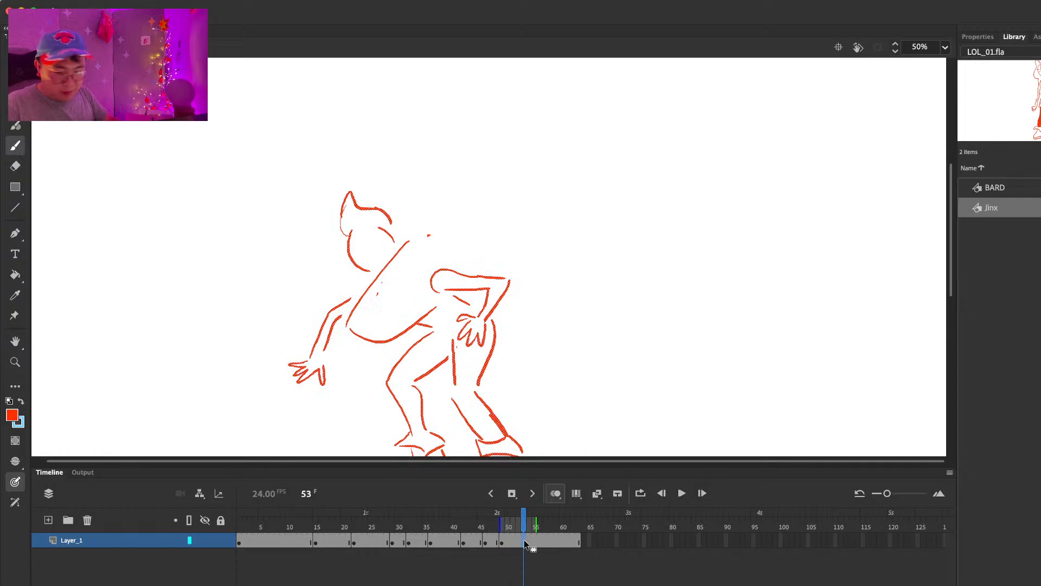
key(Return)
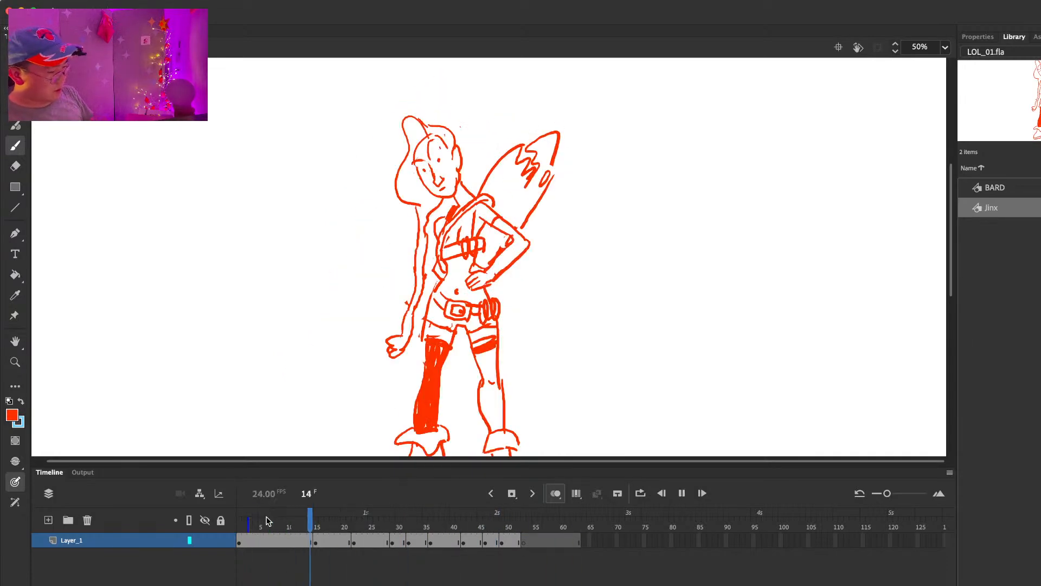
key(Return)
Step: Play and scrub through the swing to judge its timing, and retime the holds so the blank keyframe falls on frame 51
click(296, 518)
key(Return)
key(Return)
drag(295, 517, 442, 515)
key(Return)
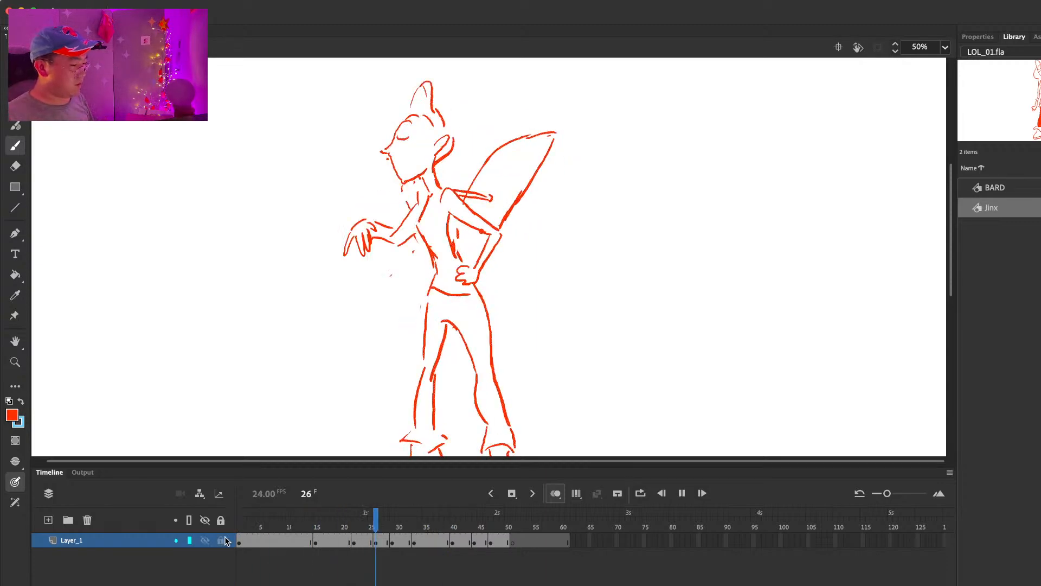
click(370, 524)
drag(369, 524, 508, 526)
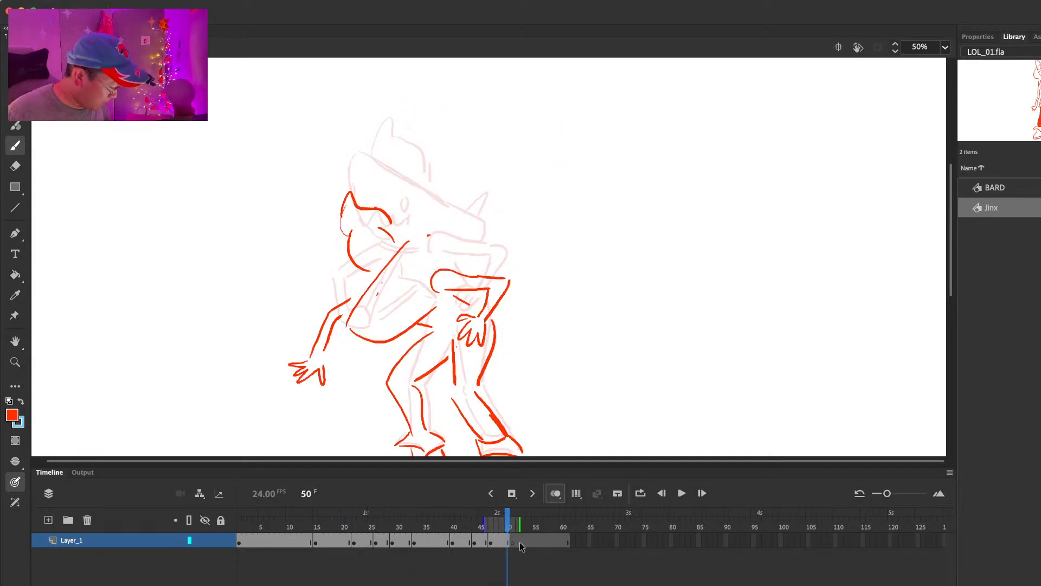
Step: Rough the crouching front thigh and a forward-tilted, tube-shaped body on the blank keyframe at frame 51
click(513, 541)
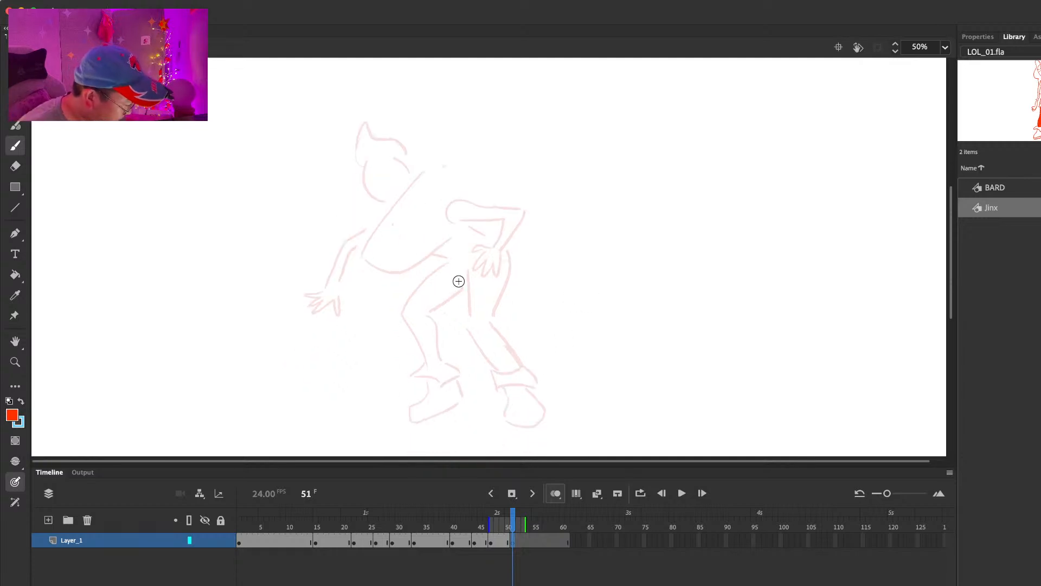
drag(433, 281, 395, 328)
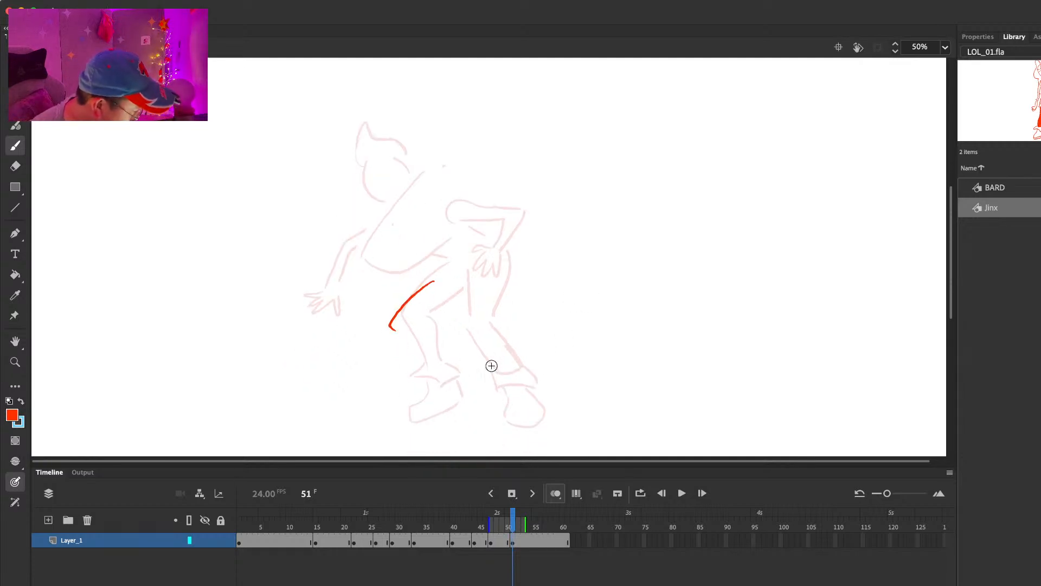
key(super+z)
drag(374, 329, 451, 289)
drag(406, 333, 461, 316)
drag(426, 152, 429, 259)
key(super+z)
drag(403, 185, 467, 307)
key(super+z)
mouse_move(396, 217)
mouse_down()
mouse_move(486, 285)
mouse_move(432, 186)
mouse_move(401, 218)
mouse_up()
drag(437, 182, 494, 231)
key(super+z)
key(comma)
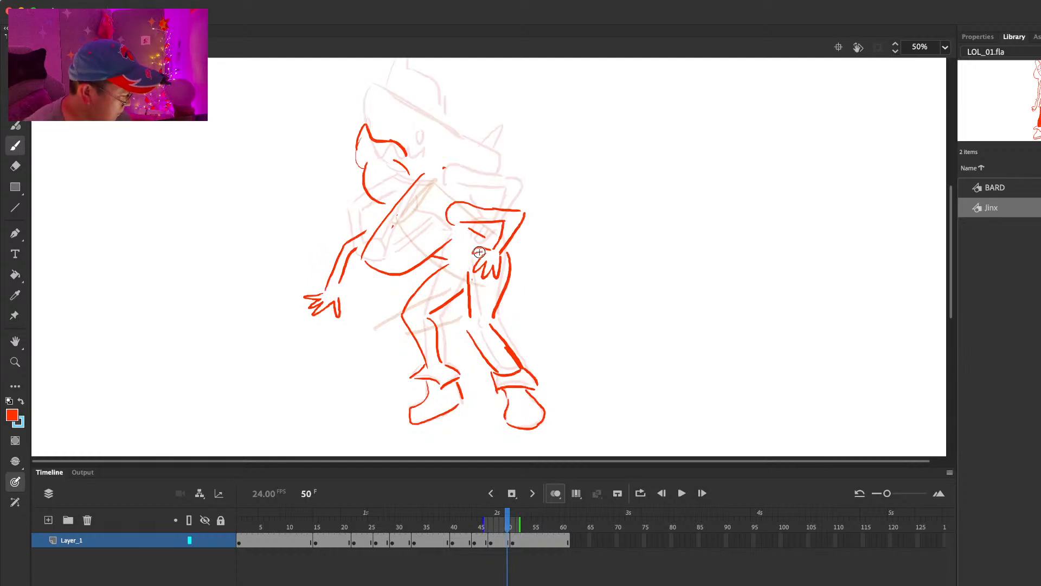
key(period)
Step: Draw the back arm stretched out behind and the front arm reaching down and forward, both with open hands, at frame 51
drag(480, 215, 552, 219)
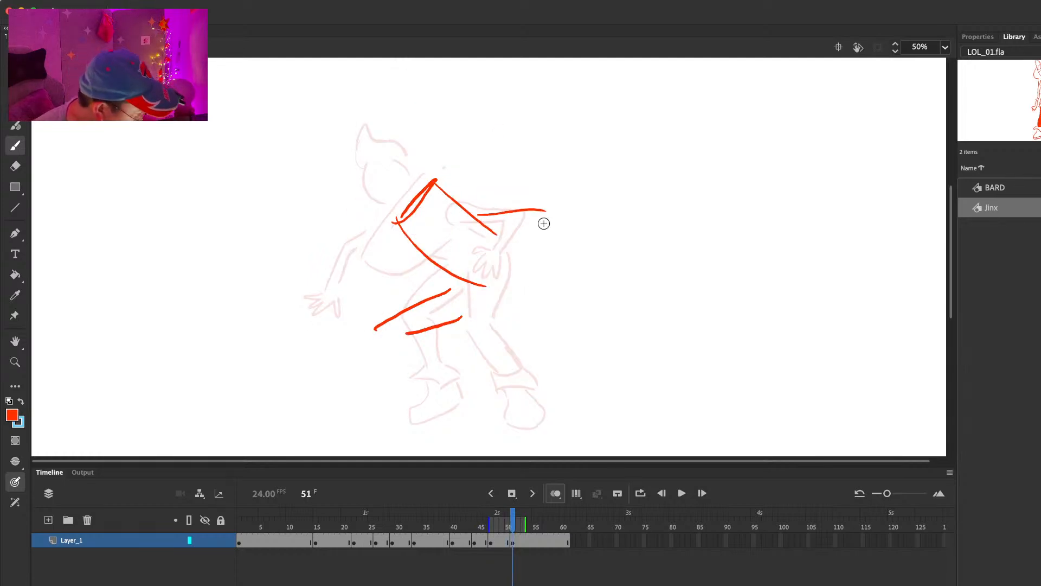
key(super+z)
drag(485, 222, 553, 217)
drag(501, 239, 577, 232)
drag(559, 219, 589, 251)
key(super+z)
mouse_move(560, 219)
mouse_down()
mouse_move(579, 249)
mouse_move(553, 265)
mouse_move(595, 268)
mouse_up()
drag(389, 238, 326, 288)
mouse_move(379, 255)
mouse_down()
mouse_move(329, 295)
mouse_move(339, 314)
mouse_up()
Step: Draw the bent back leg and the front shin with cuffs and boots at frame 51
drag(509, 240, 450, 336)
click(519, 295)
mouse_move(519, 296)
mouse_down()
mouse_move(491, 327)
mouse_move(503, 371)
mouse_up()
mouse_move(487, 330)
mouse_down()
mouse_move(524, 374)
mouse_move(494, 388)
mouse_move(535, 390)
mouse_up()
mouse_move(388, 337)
mouse_down()
mouse_move(423, 367)
mouse_move(433, 360)
mouse_move(457, 373)
mouse_move(461, 404)
mouse_move(509, 406)
mouse_up()
drag(503, 417, 538, 422)
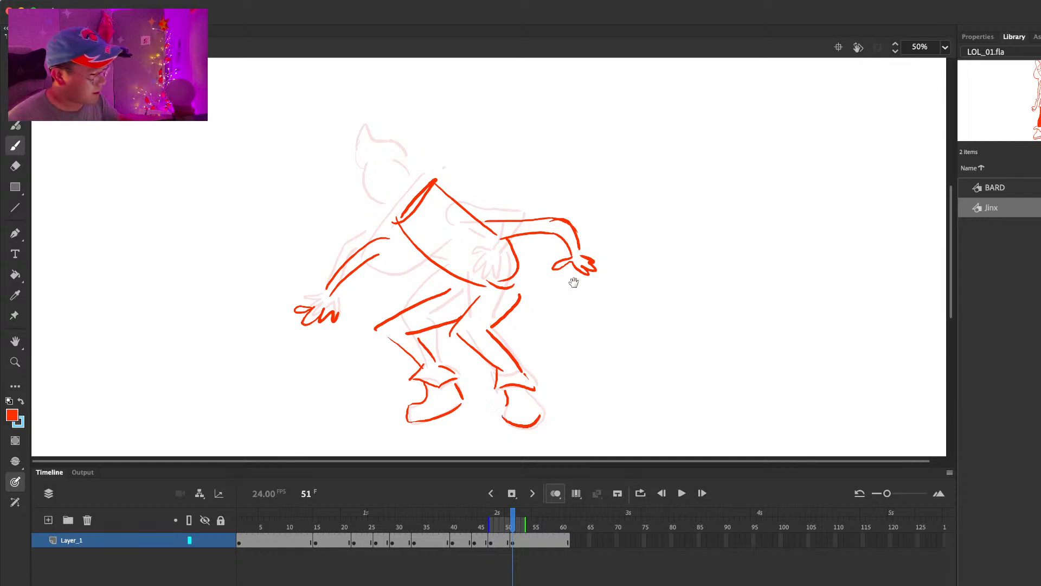
Step: Add Jinx's round head and the chest line beneath the front arm at frame 51, checking against the preceding frame
drag(569, 269, 567, 334)
mouse_move(397, 307)
mouse_down()
mouse_move(409, 237)
mouse_move(416, 259)
mouse_up()
key(comma)
key(period)
drag(487, 282, 447, 270)
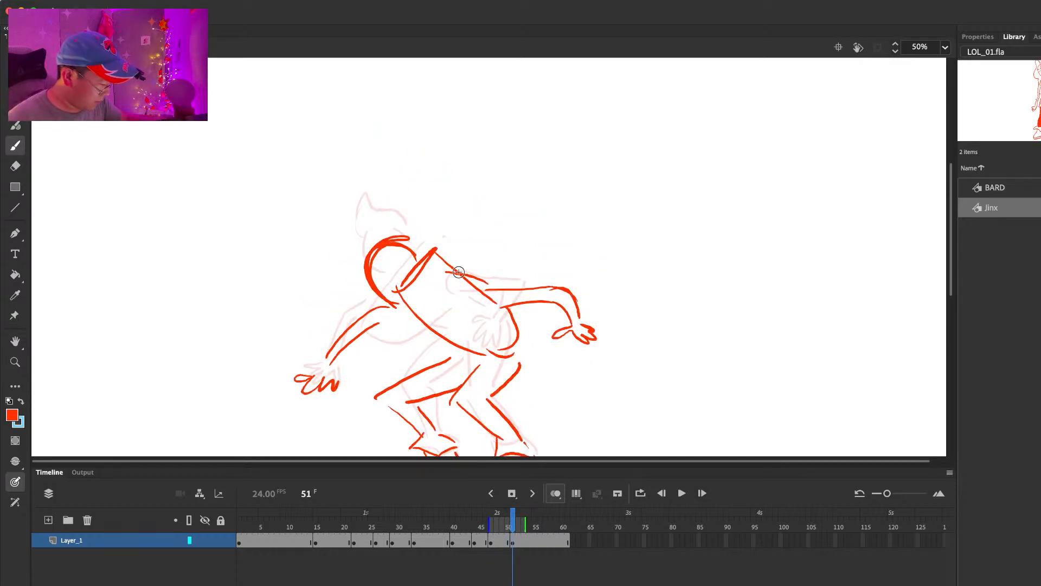
mouse_move(374, 326)
mouse_down()
mouse_move(417, 323)
mouse_move(443, 337)
mouse_up()
key(comma)
key(period)
key(period)
key(period)
key(period)
Step: Insert a blank keyframe at frame 53 and rough the launcher's round end with small fins across Jinx's waist
key(comma)
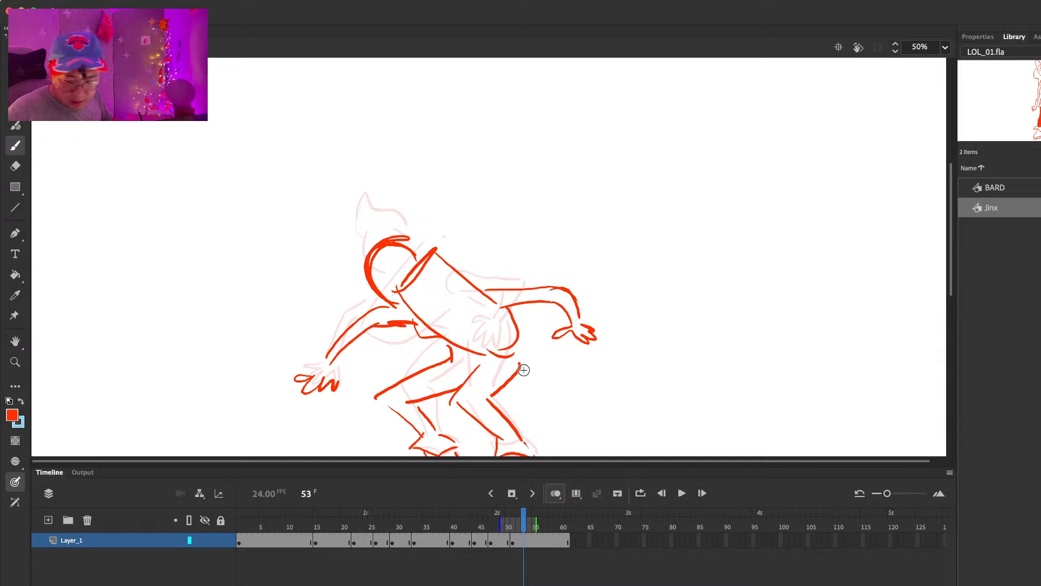
key(F7)
drag(468, 315, 442, 355)
mouse_move(479, 380)
mouse_down()
mouse_move(480, 399)
mouse_move(486, 385)
mouse_up()
drag(494, 367, 528, 324)
Step: Draw the back arm arching out behind with a drooping hand at frame 53, and add a pointed fin shape above it
drag(467, 293, 536, 280)
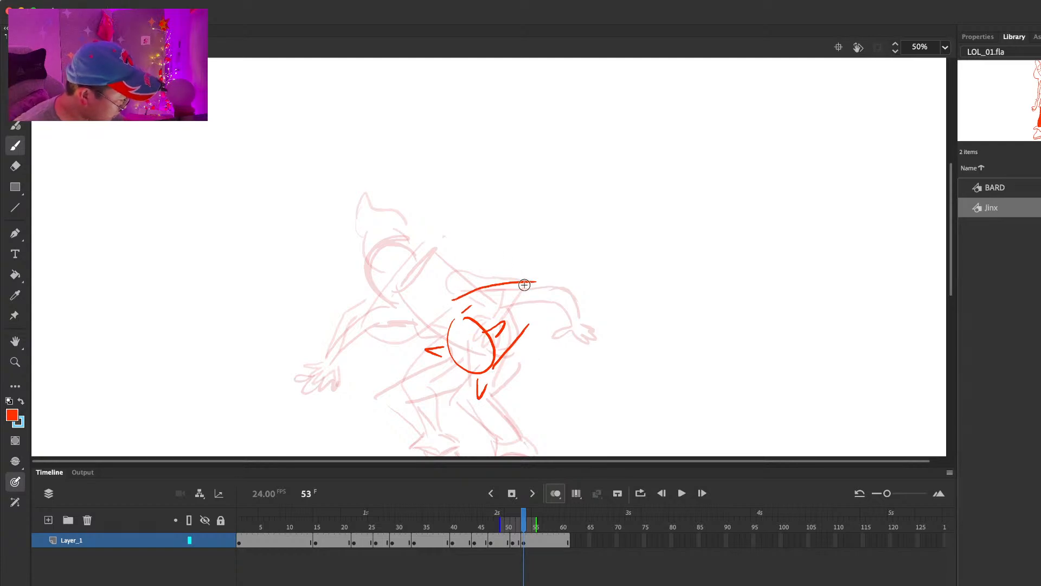
key(comma)
key(period)
mouse_move(481, 307)
mouse_down()
mouse_move(551, 286)
mouse_move(559, 314)
mouse_up()
drag(557, 282, 566, 318)
drag(516, 269, 544, 279)
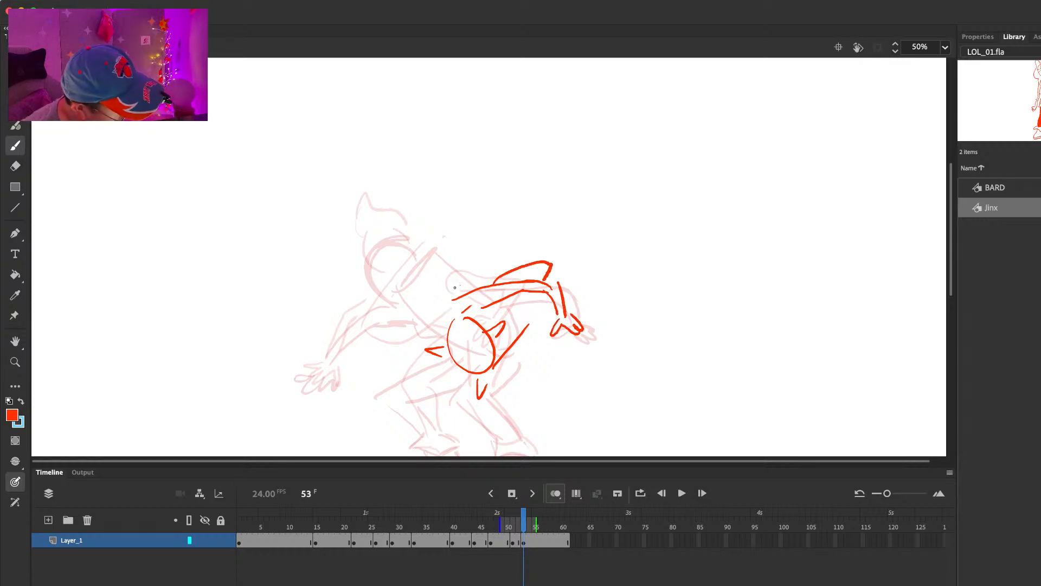
Step: Draw the shoulder line, an oval head and the front arm reaching down at frame 53, flipping through neighbouring frames to check
drag(413, 320, 456, 331)
mouse_move(372, 277)
mouse_down()
mouse_move(422, 278)
mouse_move(369, 278)
mouse_up()
key(super+z)
mouse_move(411, 251)
mouse_down()
mouse_move(380, 247)
mouse_move(369, 285)
mouse_up()
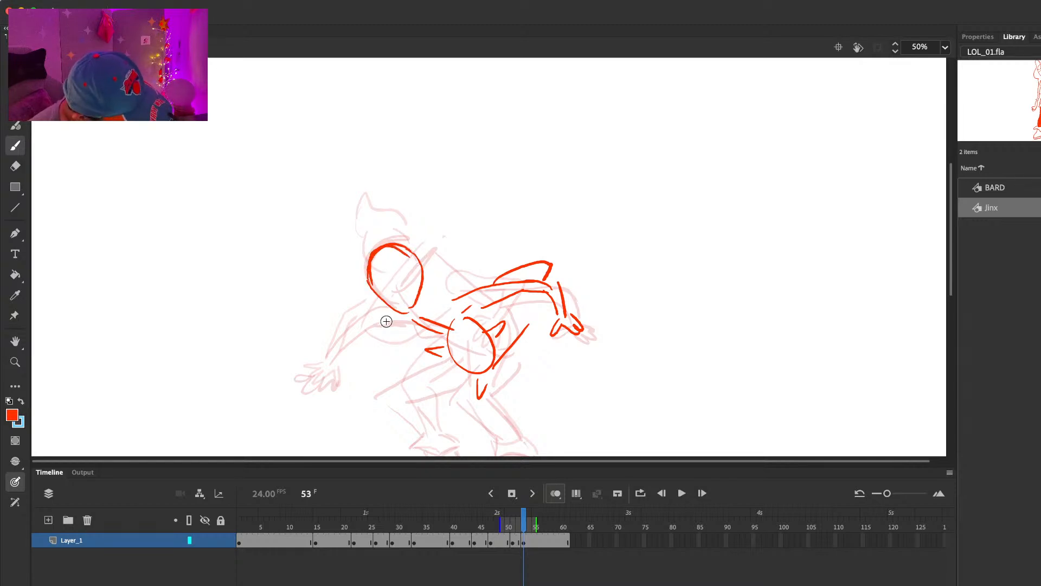
key(comma)
key(comma)
key(period)
key(period)
key(period)
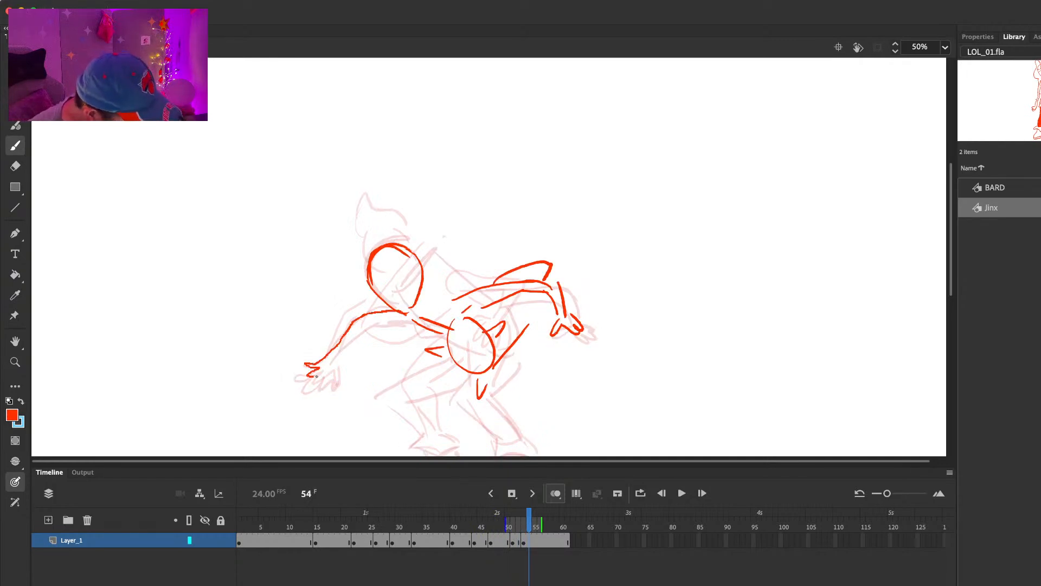
Step: Draw both crouching legs with bent knees, cuffs and boots at frame 53
scroll(488, 365, down, 5)
key(comma)
drag(419, 290, 358, 315)
drag(439, 305, 397, 325)
drag(362, 320, 418, 351)
mouse_move(401, 352)
mouse_down()
mouse_move(392, 367)
mouse_move(417, 376)
mouse_up()
mouse_move(422, 371)
mouse_down()
mouse_move(438, 363)
mouse_move(406, 388)
mouse_move(440, 391)
mouse_up()
drag(429, 363, 442, 381)
drag(446, 310, 480, 349)
mouse_move(493, 278)
mouse_down()
mouse_move(475, 314)
mouse_move(525, 399)
mouse_up()
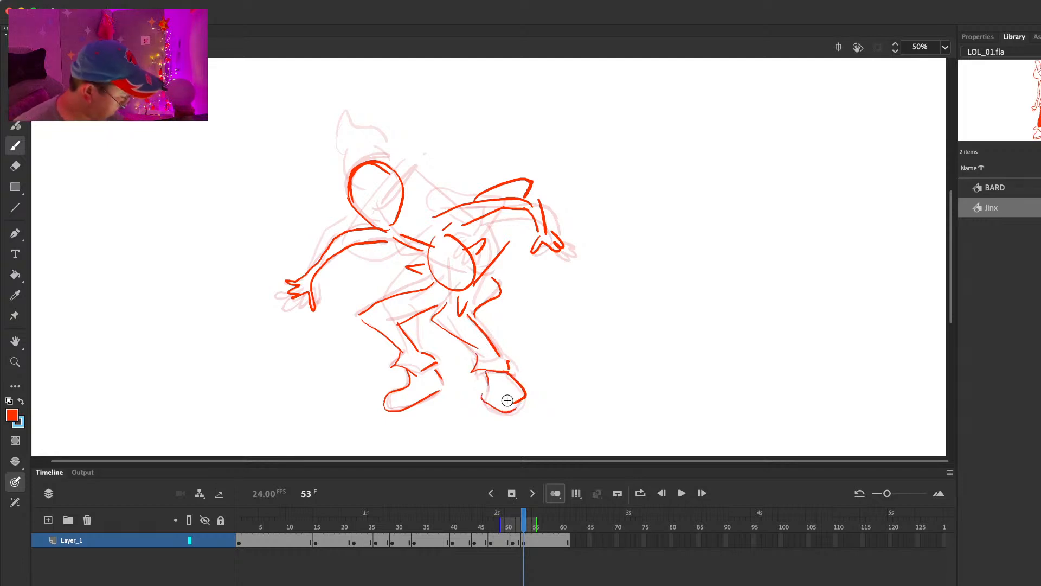
Step: Carry the frame 53 pose into a new keyframe at frame 55 and delete its launcher circle, fins and upper fin shape
key(period)
key(period)
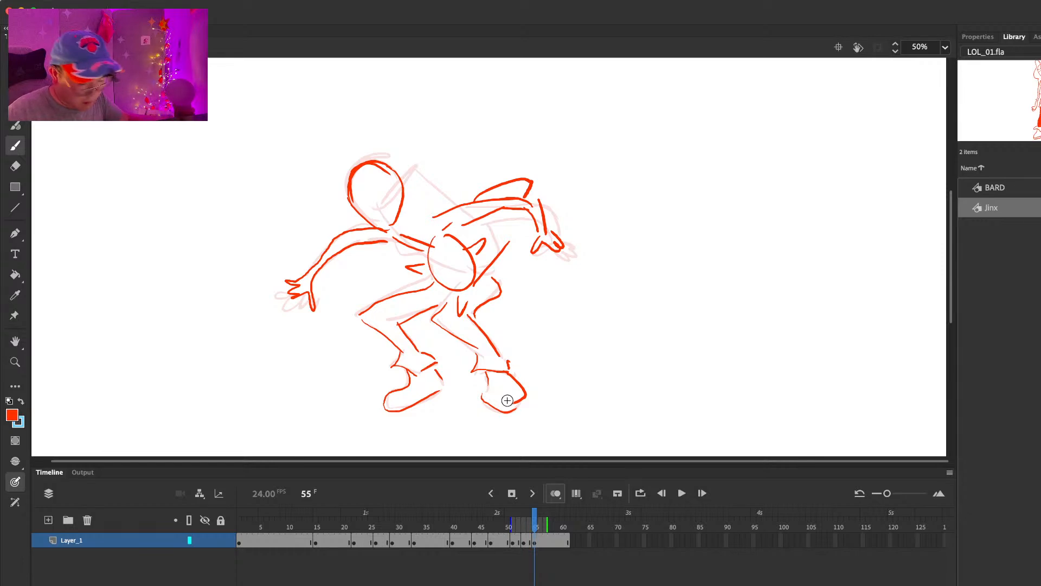
key(l)
mouse_move(512, 233)
mouse_down()
mouse_move(461, 309)
mouse_move(495, 228)
mouse_up()
key(Delete)
mouse_move(511, 162)
mouse_down()
mouse_move(472, 174)
mouse_move(535, 161)
mouse_up()
key(Delete)
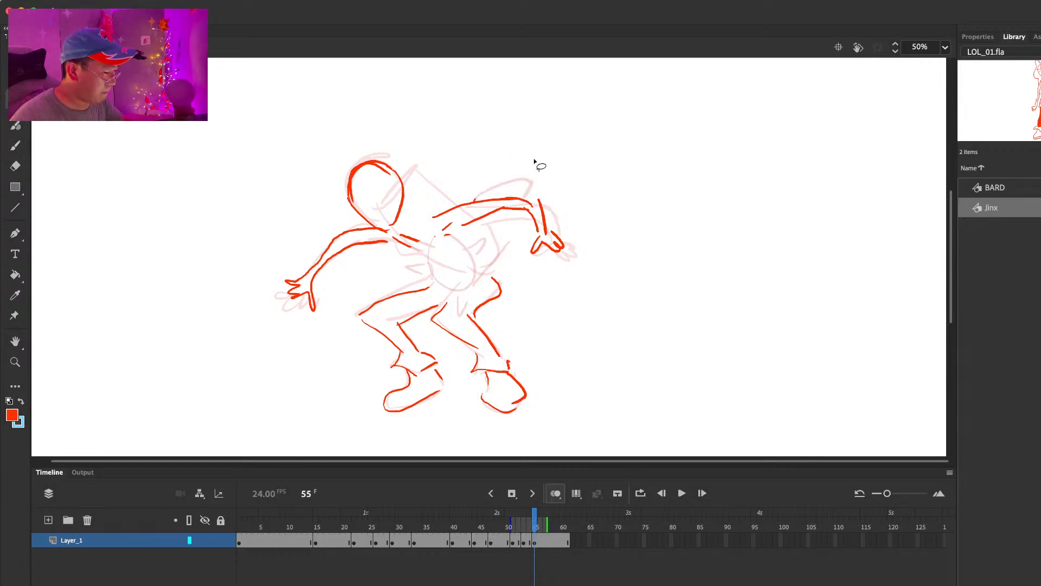
Step: Sketch a chest line and the launcher's upright, tapered end rising above the back shoulder at frame 55
key(b)
drag(417, 251, 470, 256)
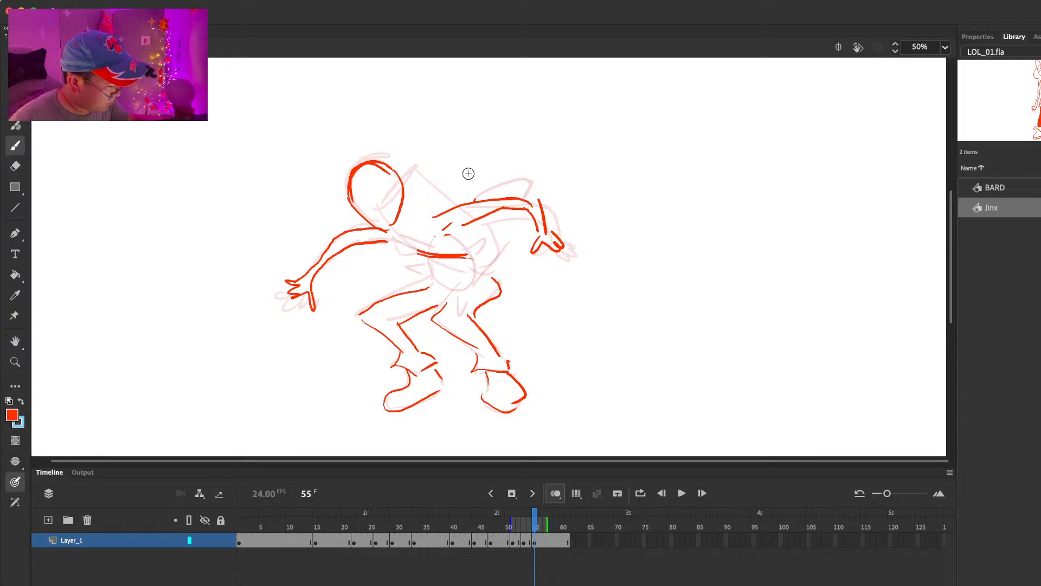
drag(413, 166, 436, 135)
mouse_move(444, 131)
mouse_down()
mouse_move(467, 192)
mouse_move(437, 142)
mouse_move(452, 126)
mouse_up()
key(super+z)
key(super+z)
drag(478, 122, 484, 185)
drag(441, 145, 464, 174)
drag(451, 128, 471, 114)
drag(436, 163, 438, 205)
Step: Add the launcher's lower body and pointed fins beneath the back arm, plus Jinx's neck and chest lines, at frame 55
drag(498, 213, 502, 229)
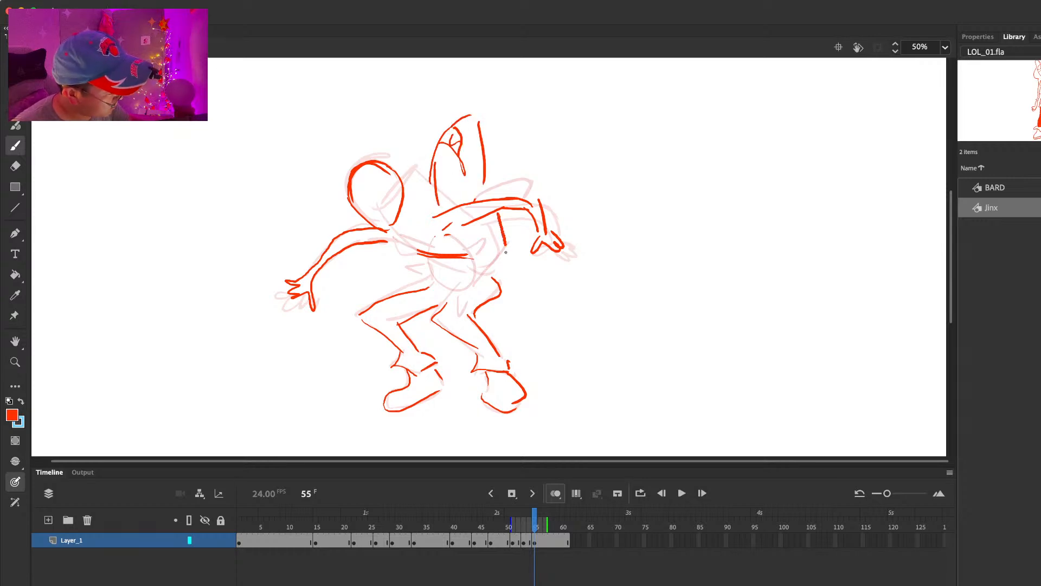
drag(478, 273, 505, 249)
drag(495, 268, 521, 284)
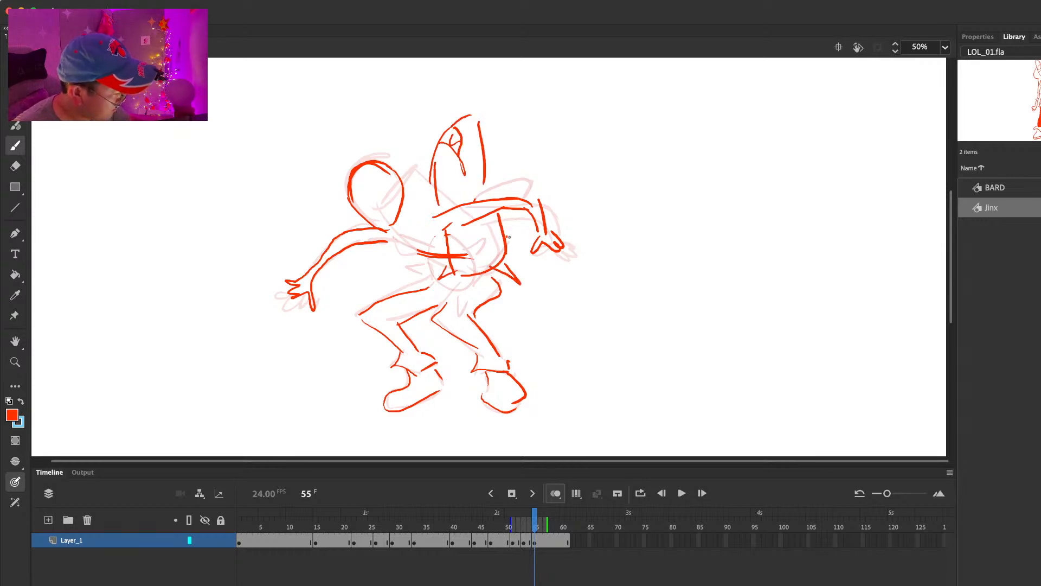
drag(506, 239, 507, 253)
mouse_move(402, 208)
mouse_down()
mouse_move(432, 214)
mouse_move(433, 230)
mouse_move(411, 225)
mouse_up()
mouse_move(404, 202)
mouse_down()
mouse_move(425, 226)
mouse_move(411, 252)
mouse_move(410, 240)
mouse_move(435, 273)
mouse_up()
Step: Extend the hold after frame 55 and insert a blank keyframe at frame 58
key(.)
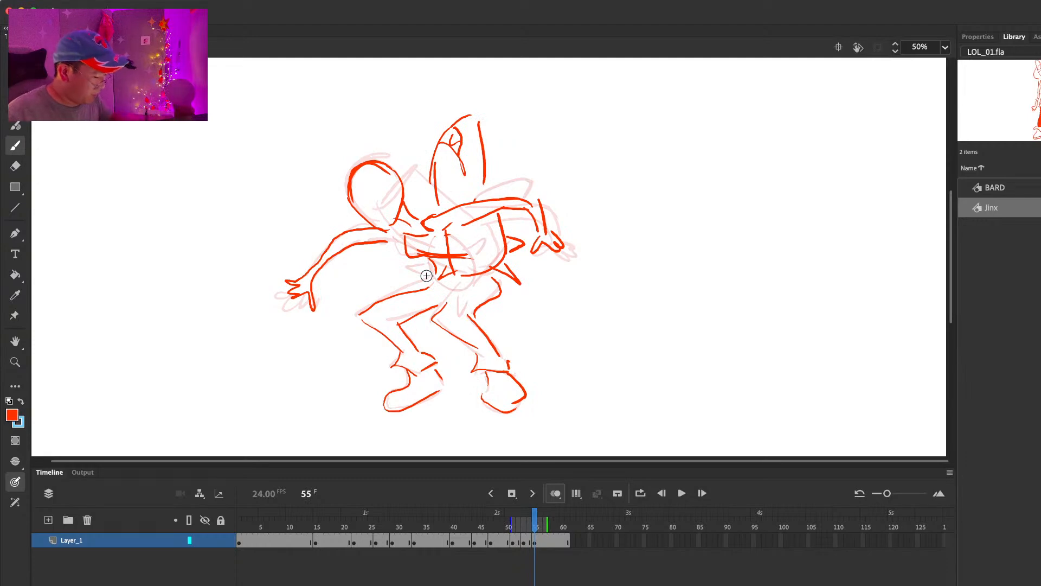
key(.)
key(.)
key(.)
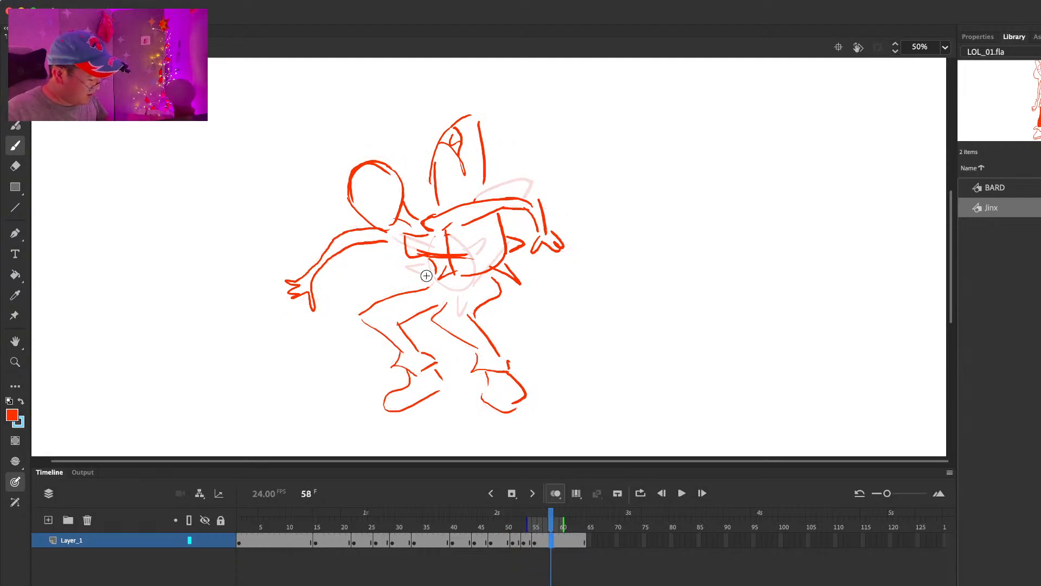
key(F7)
Step: Play and scrub through the swing, shorten the late holds so the blank keyframe falls on frame 55, and stop there
click(430, 522)
key(Return)
click(418, 528)
key(Return)
key(Return)
mouse_move(474, 520)
mouse_down()
mouse_move(520, 519)
mouse_move(430, 521)
mouse_up()
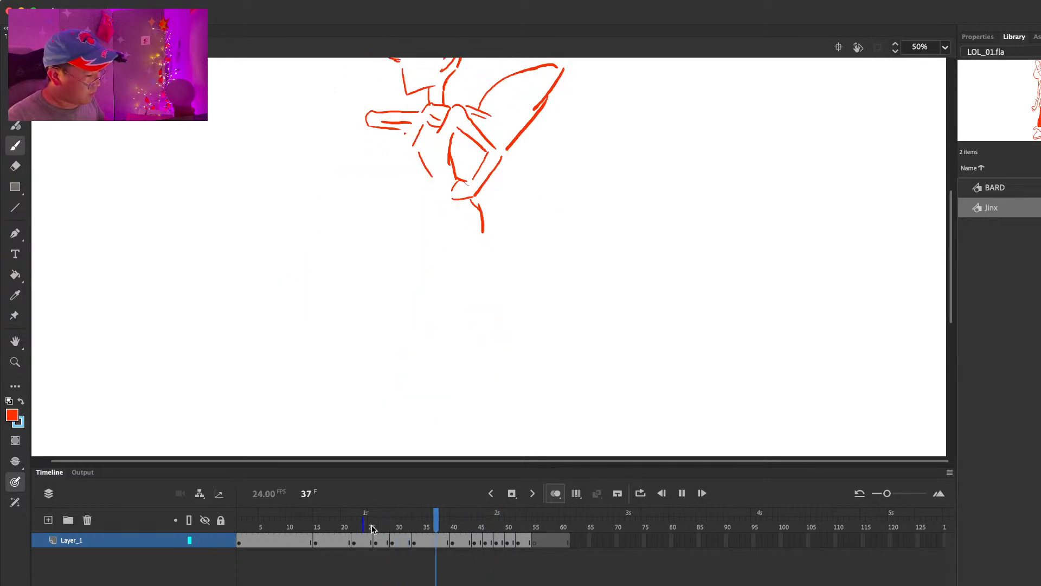
key(Return)
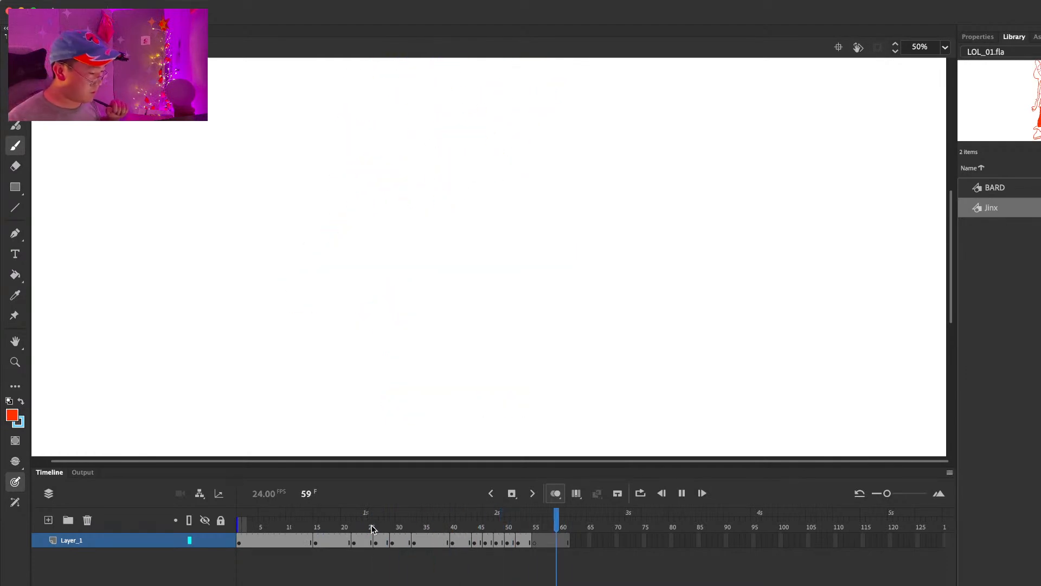
click(530, 524)
drag(530, 523, 537, 525)
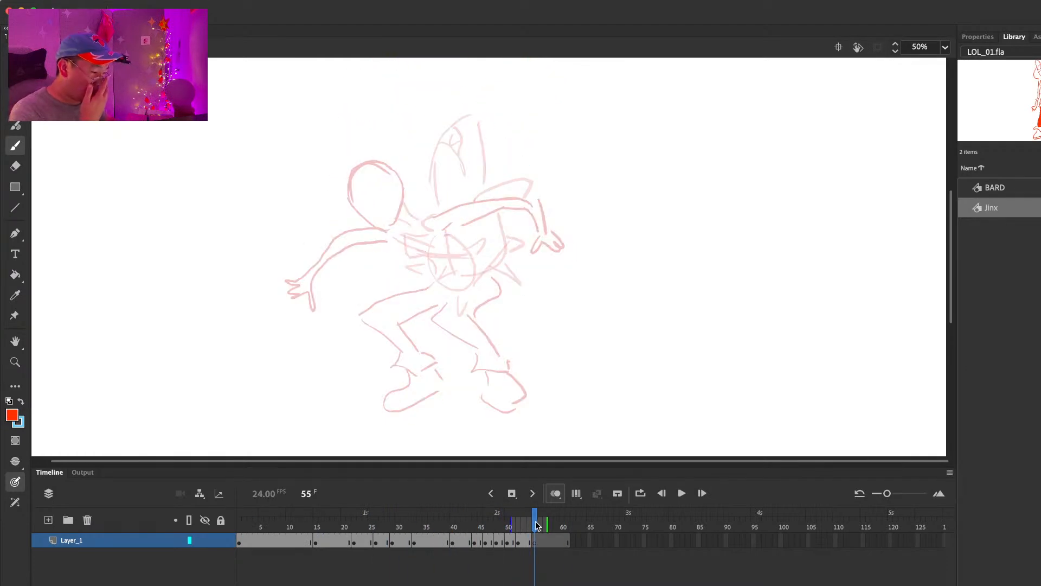
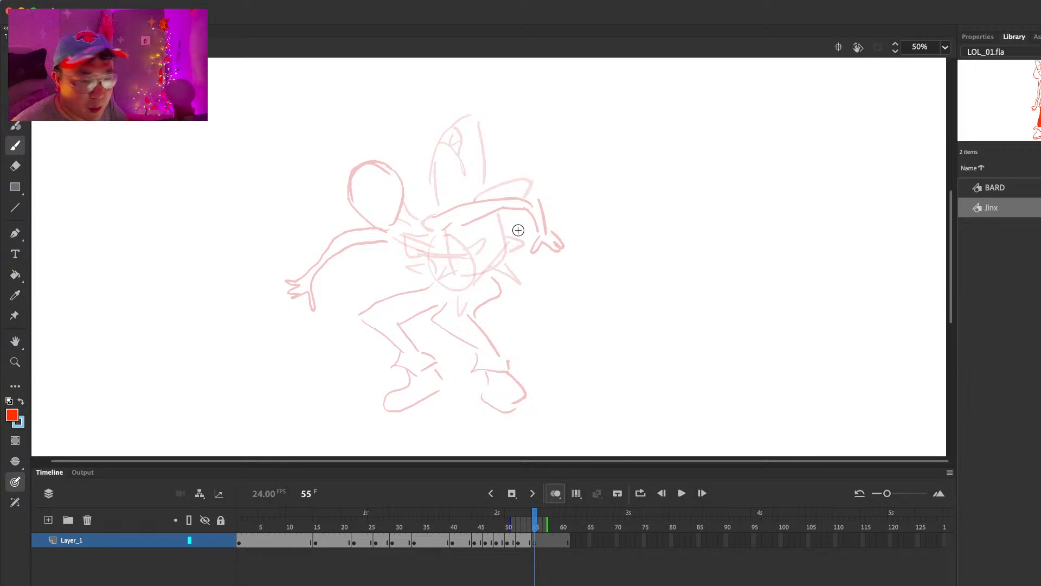
Step: Compare the frames around 55 and sketch the launcher's tapered head with its eye slanting across Jinx's head at frame 55
key(comma)
key(comma)
key(comma)
key(comma)
key(period)
key(period)
key(period)
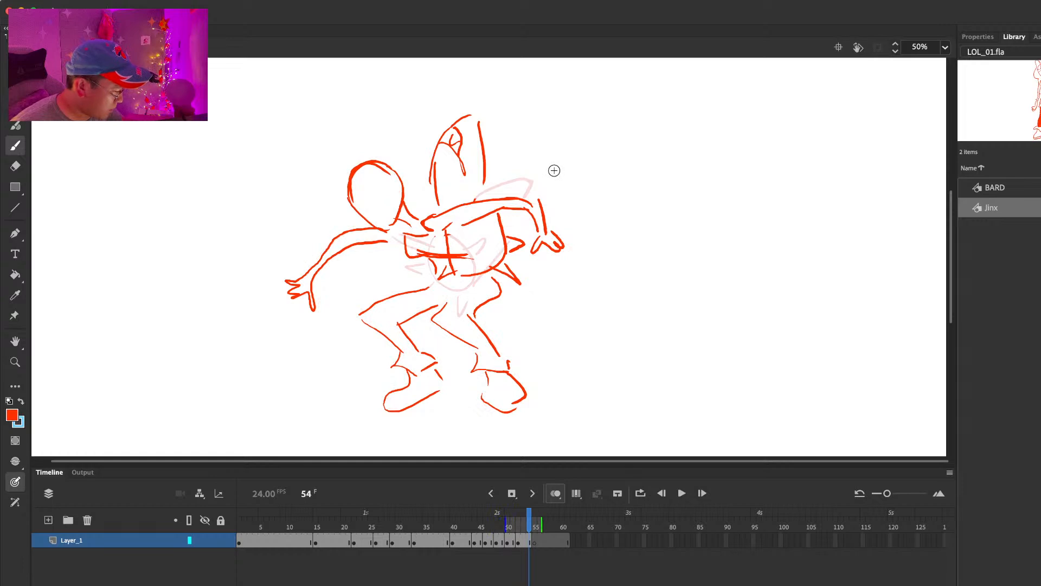
key(period)
drag(418, 237, 443, 266)
mouse_move(429, 237)
mouse_down()
mouse_move(448, 262)
mouse_move(463, 237)
mouse_up()
drag(451, 266, 467, 236)
mouse_move(352, 151)
mouse_down()
mouse_move(410, 211)
mouse_move(415, 155)
mouse_move(473, 186)
mouse_up()
mouse_move(362, 184)
mouse_down()
mouse_move(411, 179)
mouse_move(382, 186)
mouse_up()
drag(395, 182, 402, 196)
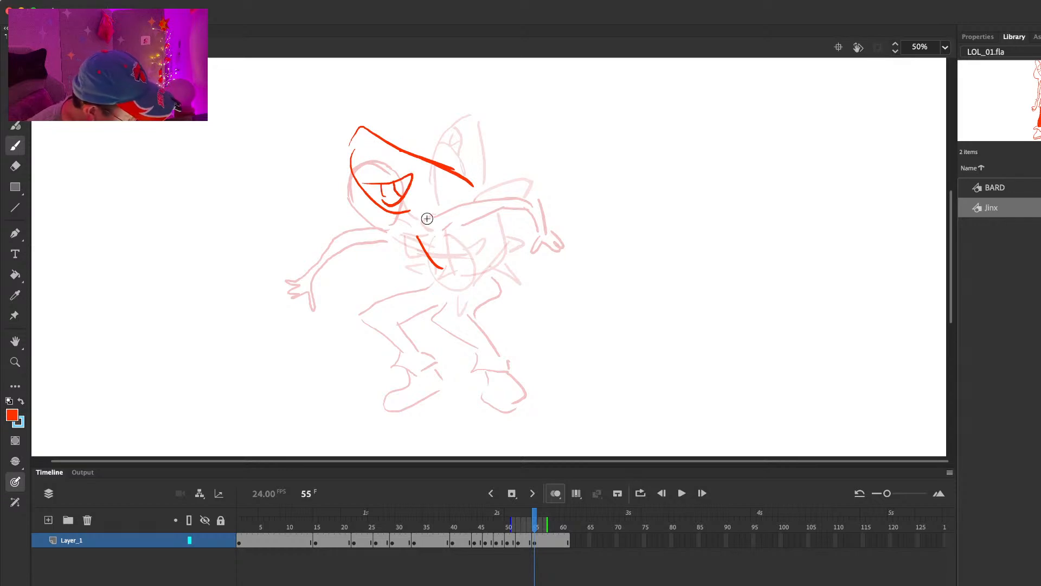
drag(475, 240, 485, 240)
key(super+z)
Step: Draw Jinx's back arm arching behind the launcher and add the launcher's fins at frame 55
mouse_move(410, 211)
mouse_down()
mouse_move(471, 185)
mouse_move(502, 196)
mouse_up()
mouse_move(450, 233)
mouse_down()
mouse_move(514, 204)
mouse_move(541, 228)
mouse_up()
key(e)
drag(418, 237, 442, 267)
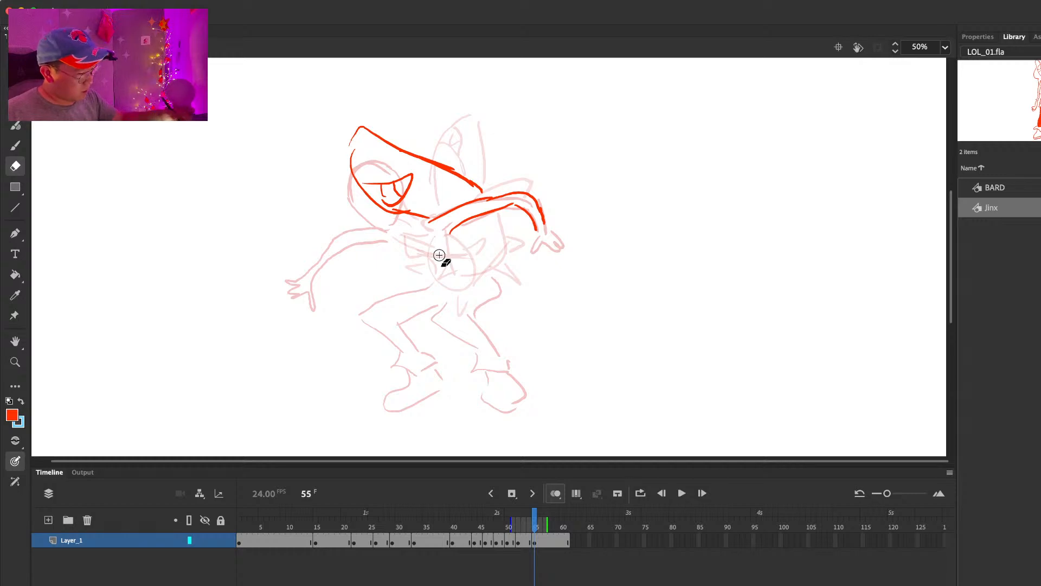
key(b)
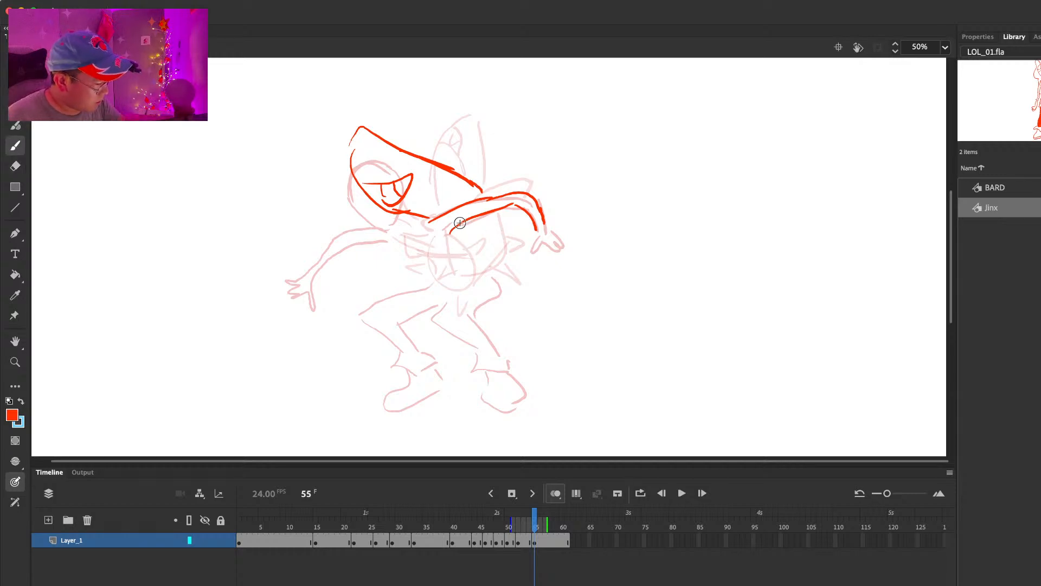
drag(488, 186, 482, 224)
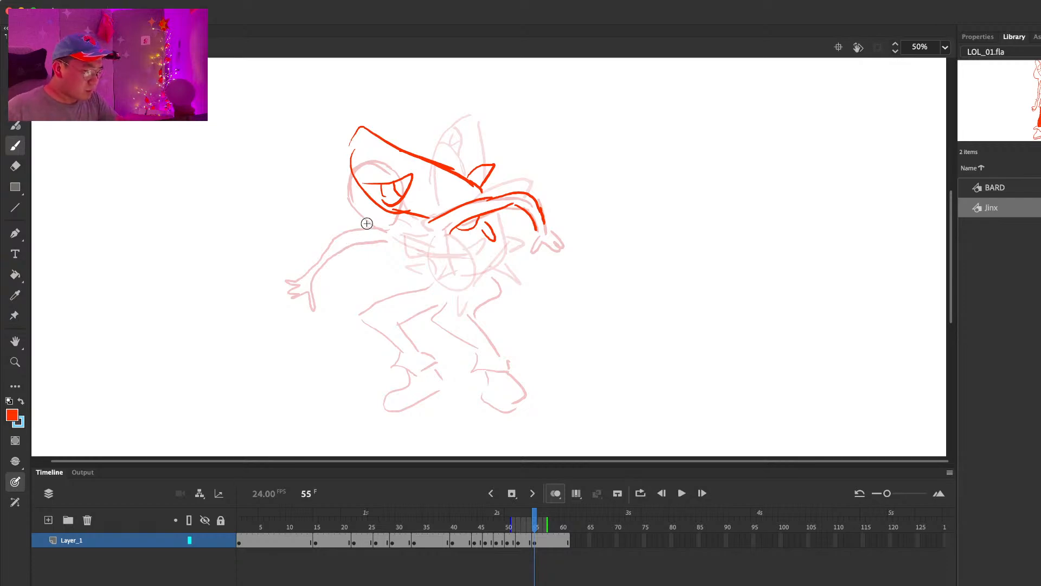
Step: Play the swing, erase the bent end of the back arm in the frame 55 pose, and redraw it with a hand
key(comma)
key(period)
drag(404, 518, 272, 533)
key(Return)
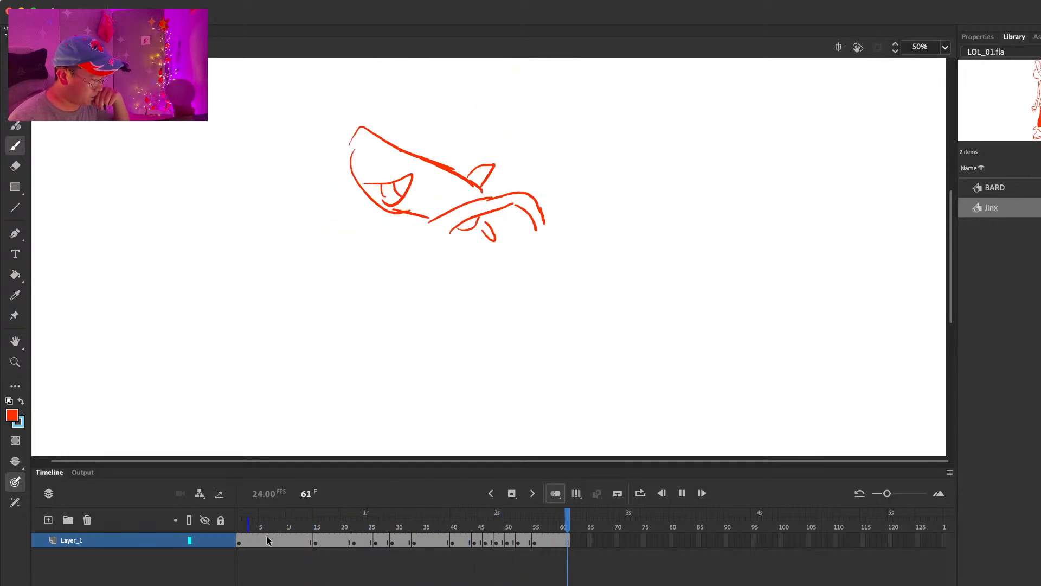
click(266, 539)
drag(503, 518, 541, 526)
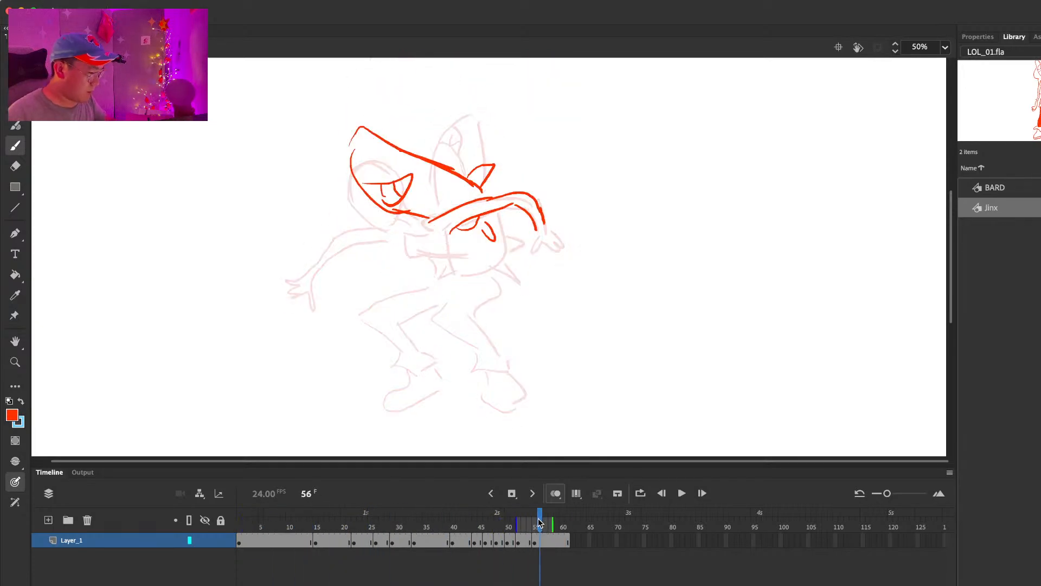
key(e)
mouse_move(523, 194)
mouse_down()
mouse_move(549, 224)
mouse_move(510, 240)
mouse_move(545, 264)
mouse_up()
scroll(542, 231, up, 3)
key(b)
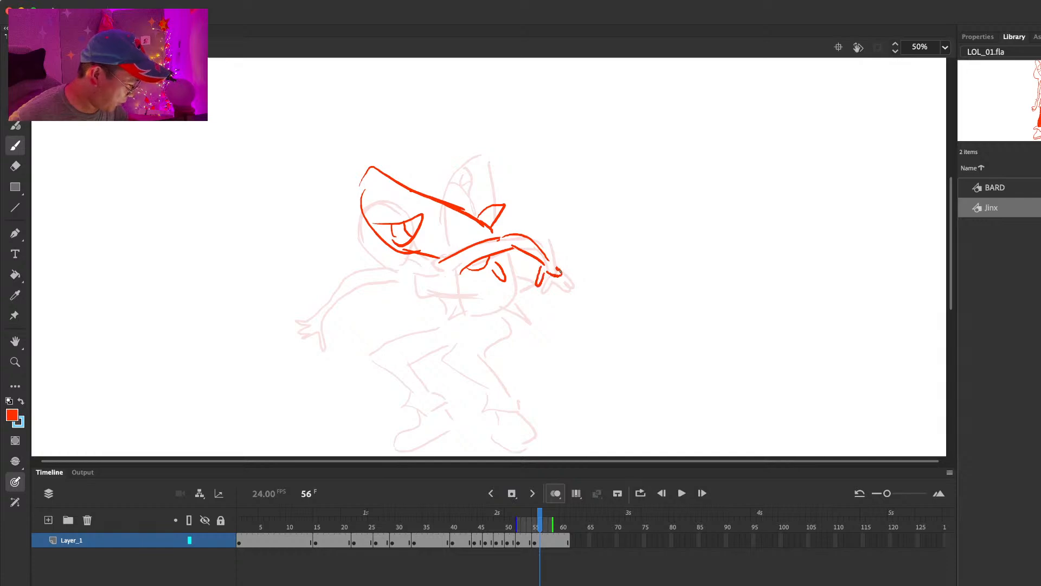
Step: Scrub through the swing once more and clear the launcher and arm sketch from frame 55
key(comma)
key(comma)
key(period)
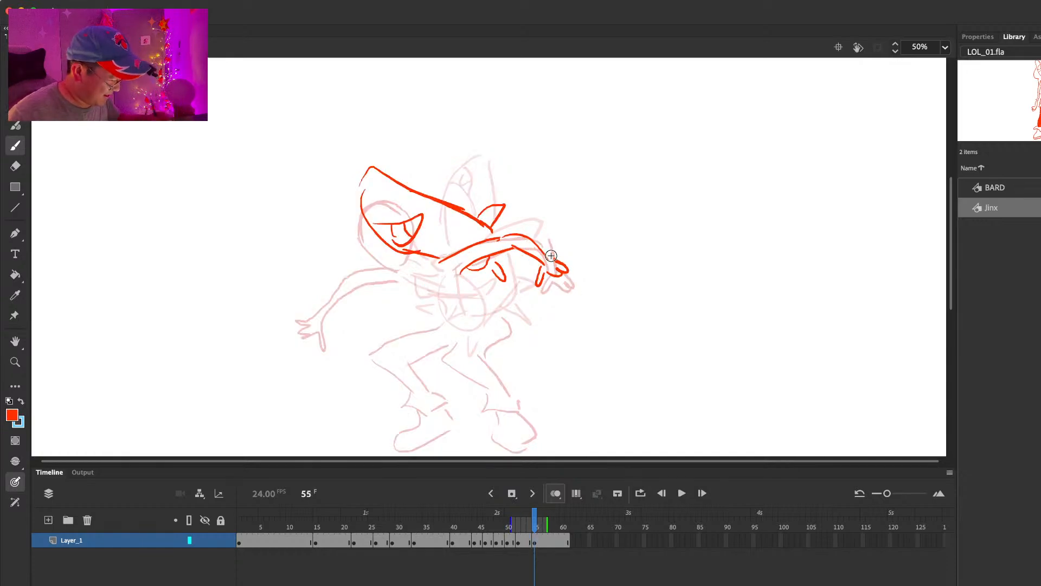
mouse_move(303, 524)
mouse_down()
mouse_move(548, 523)
mouse_move(515, 518)
mouse_move(548, 515)
mouse_up()
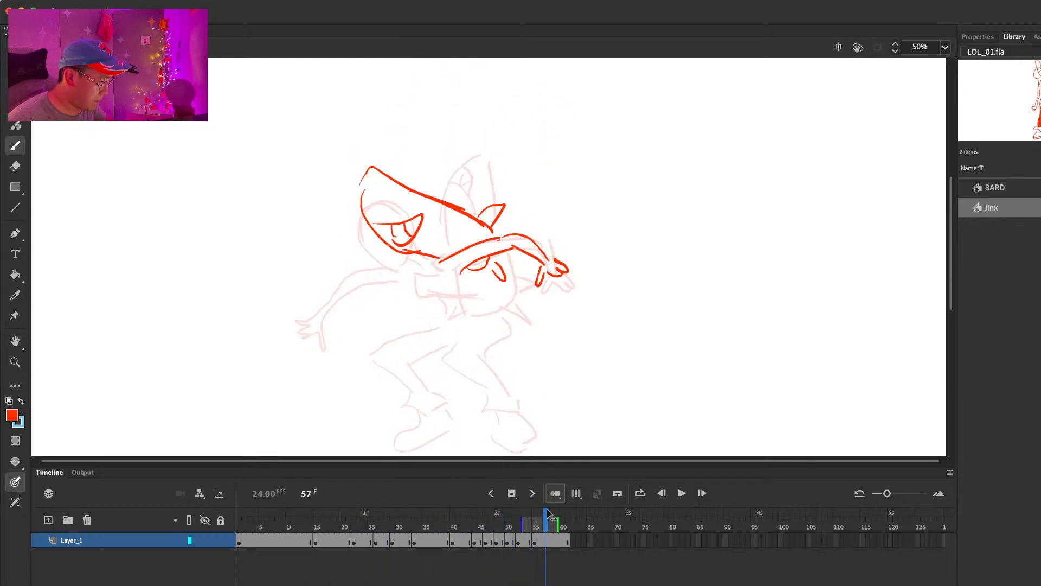
click(536, 540)
drag(446, 259, 493, 260)
key(super+z)
Step: Step back and forth through the swing poses leading up to frame 55 to examine the launcher's path
key(comma)
key(comma)
key(comma)
key(comma)
key(comma)
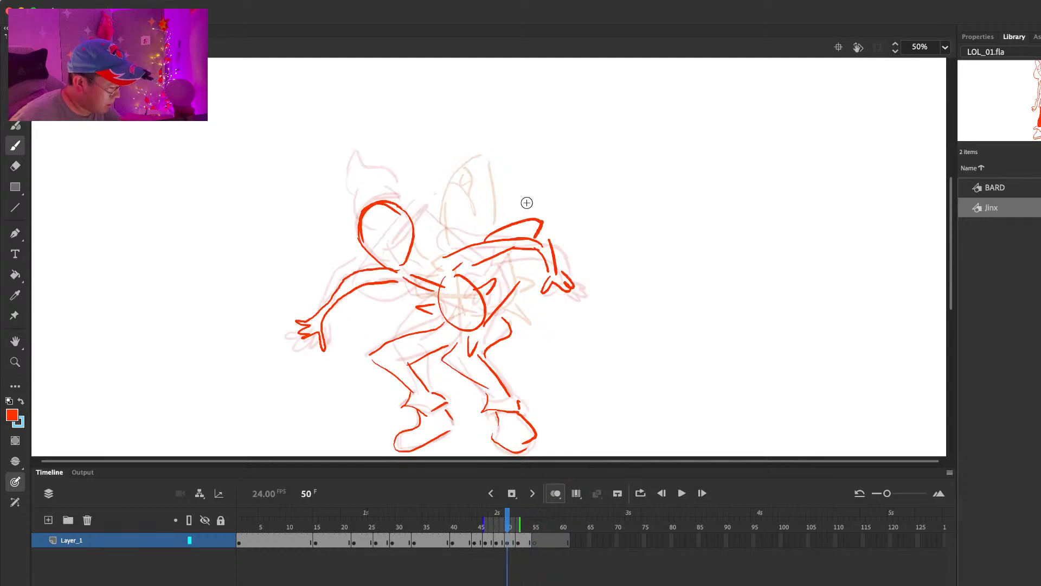
key(comma)
key(comma)
key(period)
key(period)
key(period)
key(period)
key(period)
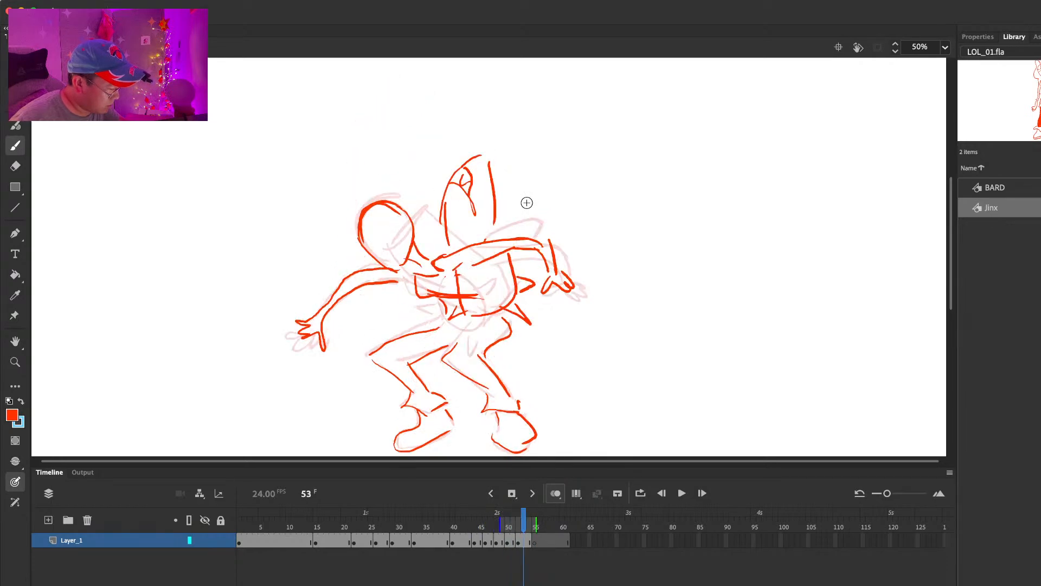
key(period)
key(period)
key(period)
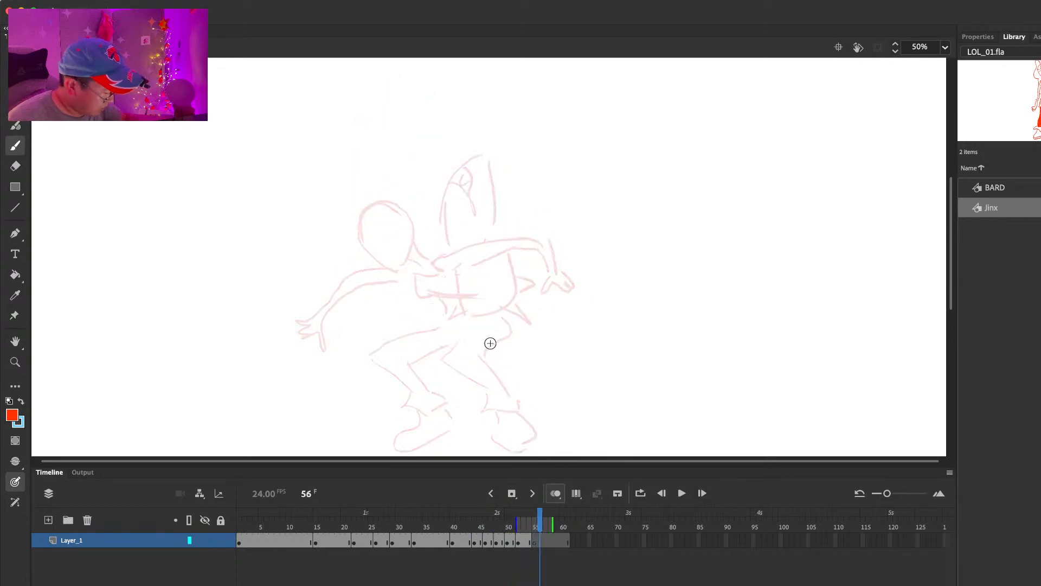
Step: Block in one long rounded swing shape slanting across the torso from frame 55, and insert a blank keyframe at frame 58
mouse_move(395, 305)
mouse_down()
mouse_move(491, 230)
mouse_move(458, 186)
mouse_move(496, 235)
mouse_up()
drag(455, 189, 495, 214)
drag(376, 295, 429, 302)
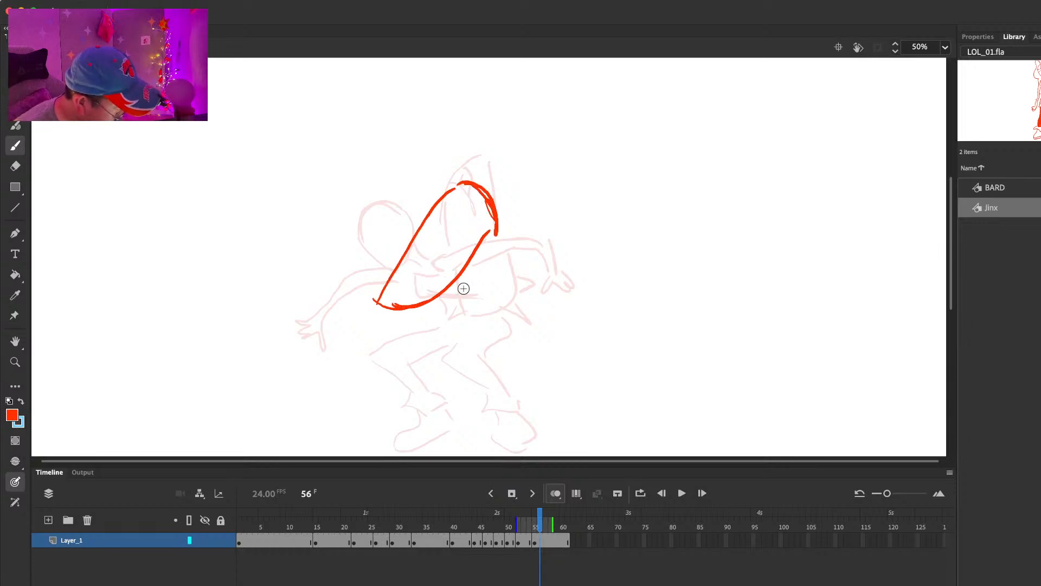
click(554, 535)
key(F7)
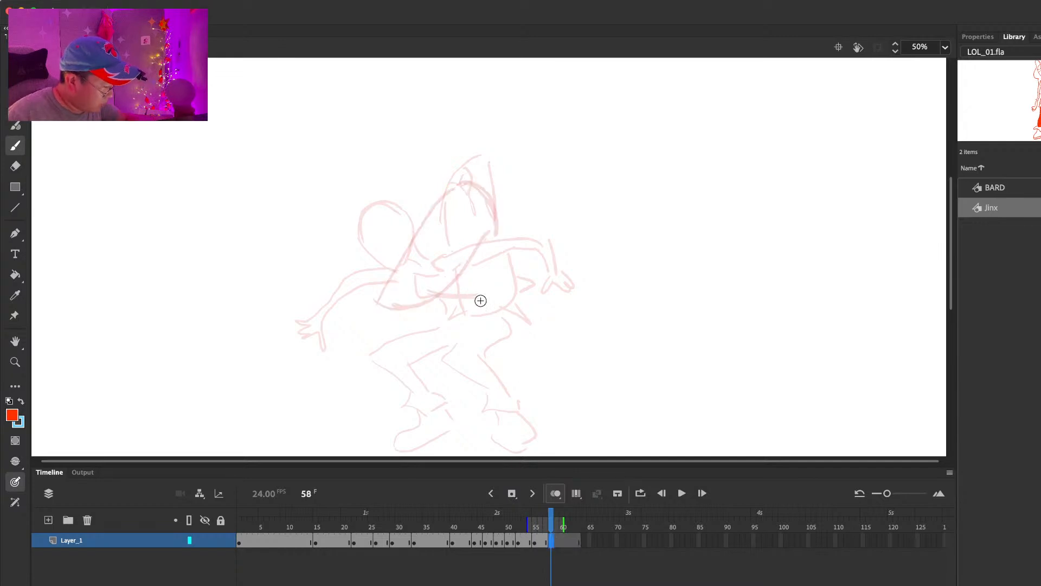
mouse_move(434, 275)
mouse_down()
mouse_move(493, 333)
mouse_move(501, 261)
mouse_up()
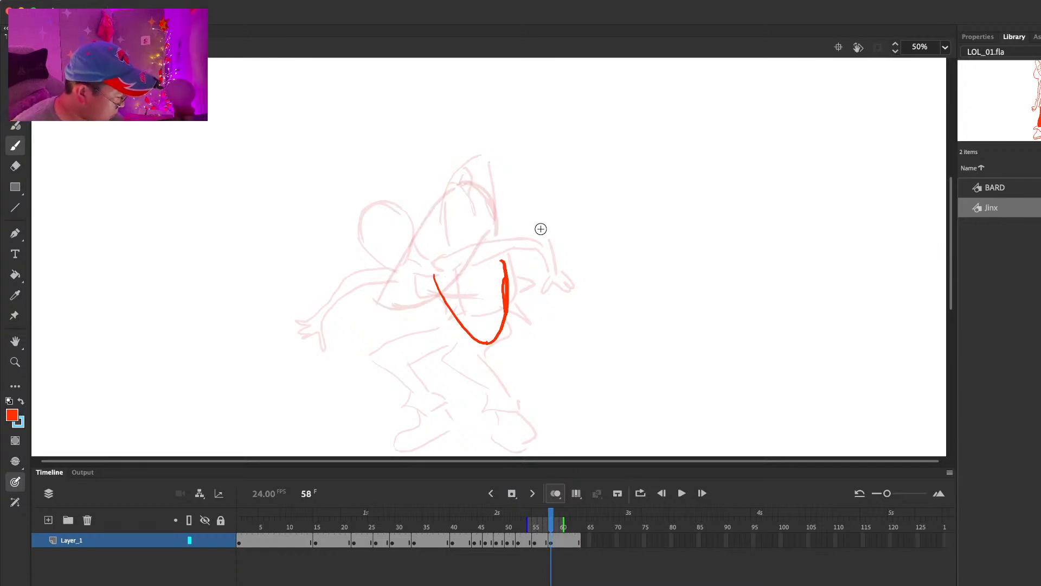
key(ctrl+z)
key(ctrl+z)
Step: Sketch the launcher as a tilted open-ended cylinder with a bent arm and hand gripping its upper side at frame 58
drag(438, 236, 536, 293)
drag(443, 318, 514, 337)
drag(525, 281, 541, 326)
mouse_move(458, 236)
mouse_down()
mouse_move(489, 208)
mouse_move(518, 239)
mouse_up()
mouse_move(466, 244)
mouse_down()
mouse_move(510, 247)
mouse_move(525, 265)
mouse_up()
key(super+z)
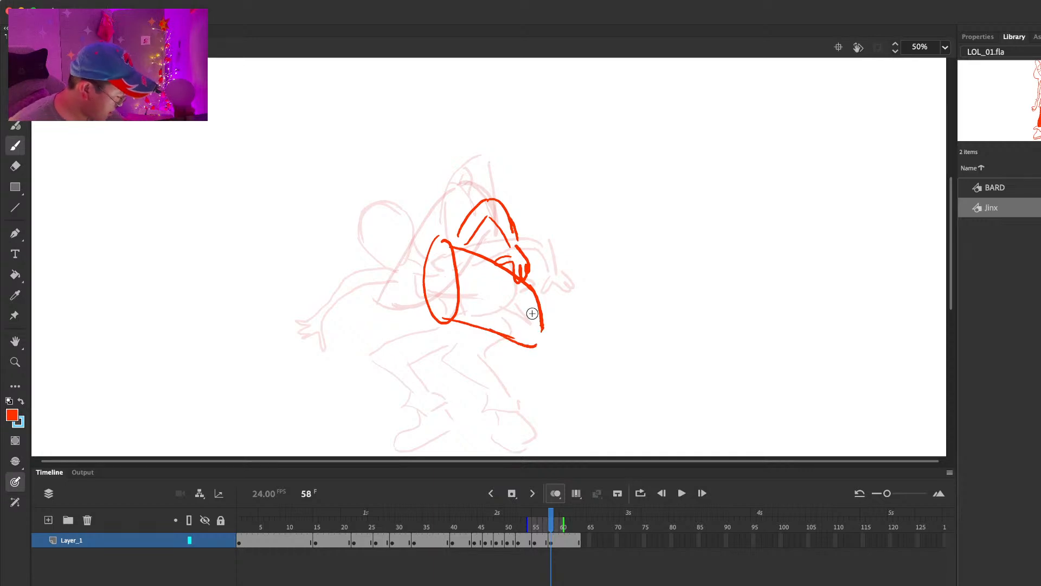
Step: Extend the frame 58 hold, insert a blank keyframe at frame 61, and widen the onion skin range over the earlier poses
key(F5)
key(F5)
key(F5)
key(F7)
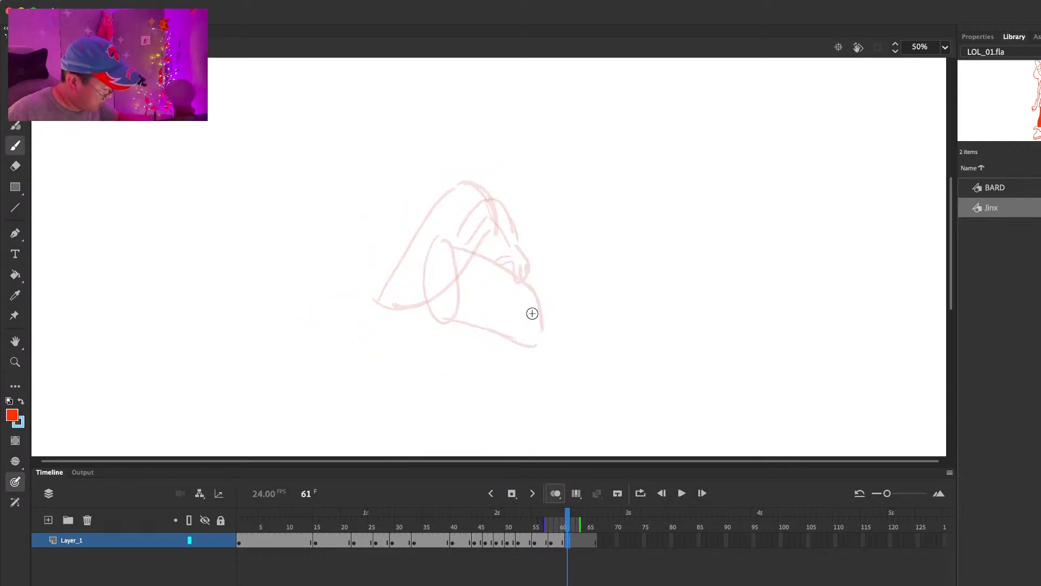
mouse_move(544, 519)
mouse_down()
mouse_move(481, 517)
mouse_move(512, 519)
mouse_up()
key(comma)
key(period)
Step: Sketch the launcher standing upright with the bent arm gripping it, plus Jinx's torso lines, at frame 61
mouse_move(426, 194)
mouse_down()
mouse_move(442, 219)
mouse_move(446, 273)
mouse_up()
key(ctrl+z)
mouse_move(448, 218)
mouse_down()
mouse_move(457, 276)
mouse_move(475, 194)
mouse_move(490, 204)
mouse_move(477, 188)
mouse_move(499, 191)
mouse_move(449, 196)
mouse_move(472, 129)
mouse_move(508, 123)
mouse_move(511, 273)
mouse_up()
drag(467, 273, 505, 279)
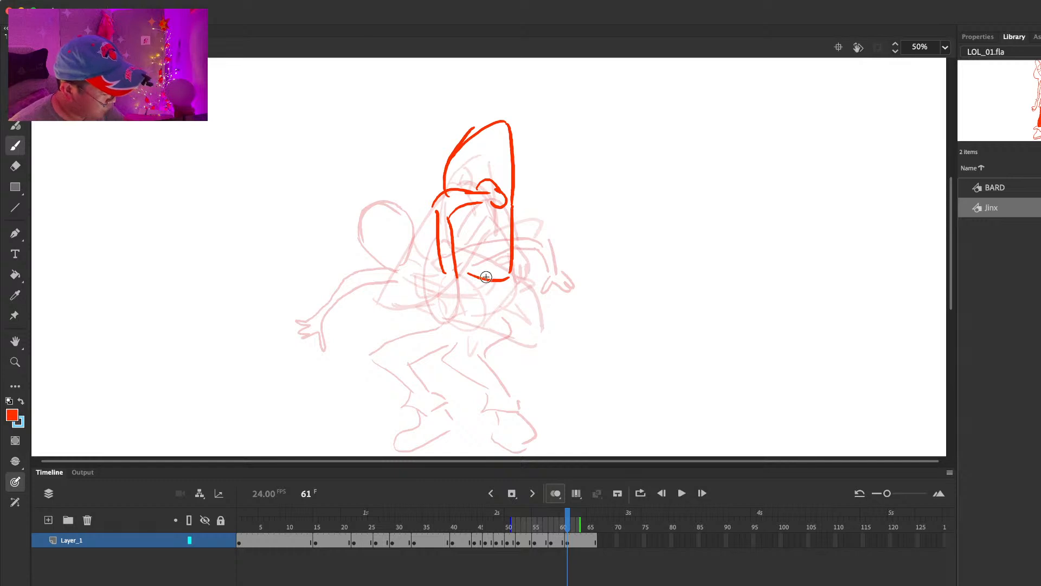
drag(433, 239, 418, 311)
drag(437, 231, 427, 301)
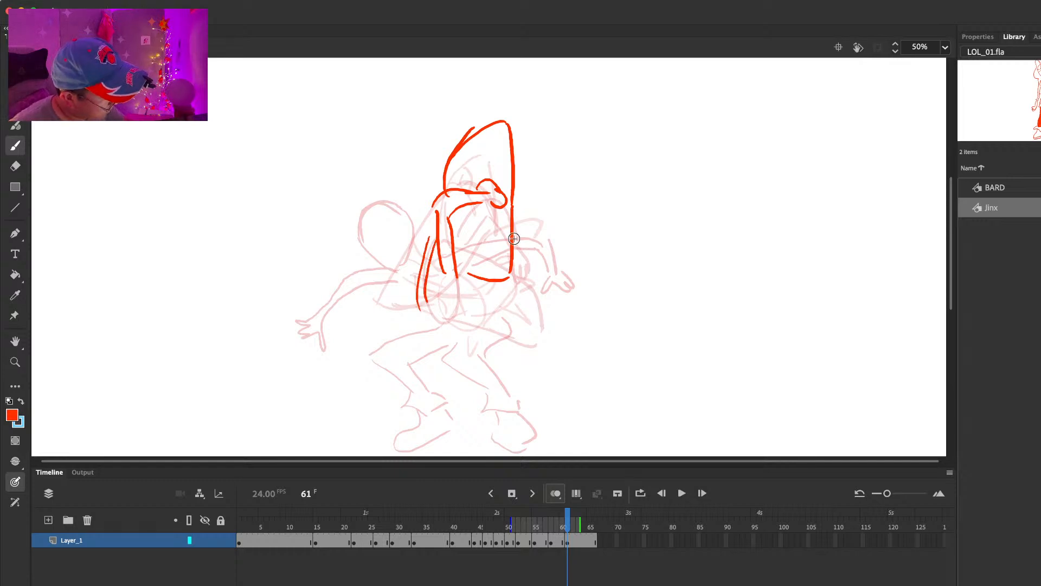
Step: Draw Jinx's hips, both bent legs, ankle cuffs and boots beneath the upright launcher at frame 61
drag(460, 260, 498, 309)
mouse_move(426, 300)
mouse_down()
mouse_move(465, 316)
mouse_move(457, 345)
mouse_up()
drag(501, 303, 481, 352)
mouse_move(438, 306)
mouse_down()
mouse_move(393, 352)
mouse_move(453, 341)
mouse_up()
drag(383, 356, 412, 388)
mouse_move(418, 355)
mouse_down()
mouse_move(428, 384)
mouse_move(491, 392)
mouse_up()
drag(486, 350, 504, 390)
mouse_move(491, 390)
mouse_down()
mouse_move(483, 409)
mouse_move(503, 390)
mouse_up()
mouse_move(412, 408)
mouse_down()
mouse_move(418, 423)
mouse_move(447, 429)
mouse_move(525, 424)
mouse_move(518, 411)
mouse_up()
Step: Add Jinx's lowered head and the front arm reaching forward with a drooping hand at frame 61
mouse_move(411, 270)
mouse_down()
mouse_move(360, 228)
mouse_move(416, 246)
mouse_up()
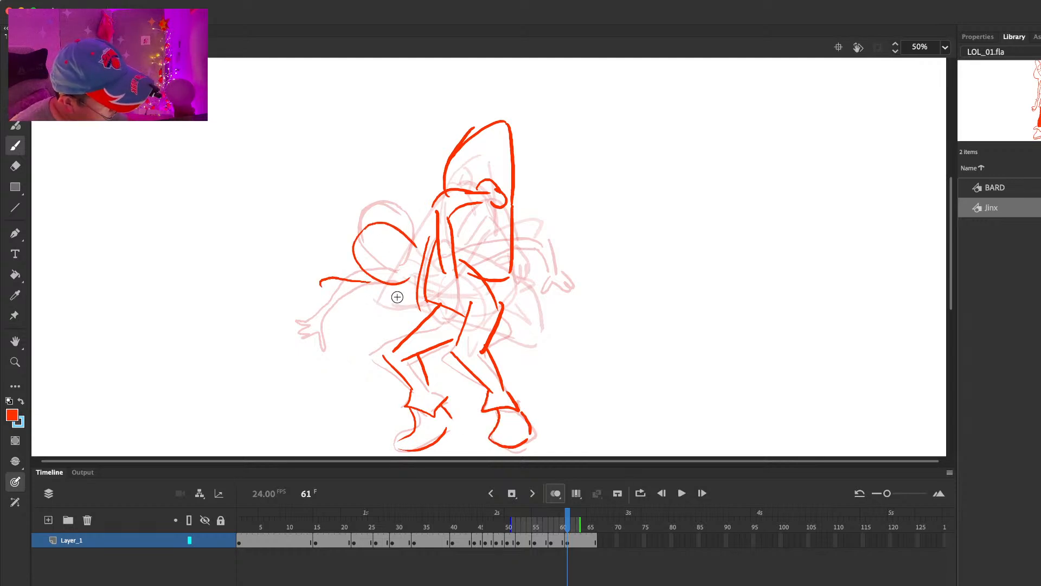
drag(374, 280, 323, 297)
mouse_move(405, 304)
mouse_down()
mouse_move(357, 307)
mouse_move(318, 328)
mouse_up()
mouse_move(323, 332)
mouse_down()
mouse_move(351, 303)
mouse_move(301, 348)
mouse_move(320, 358)
mouse_up()
drag(327, 332, 330, 360)
key(ctrl+z)
drag(350, 300, 403, 296)
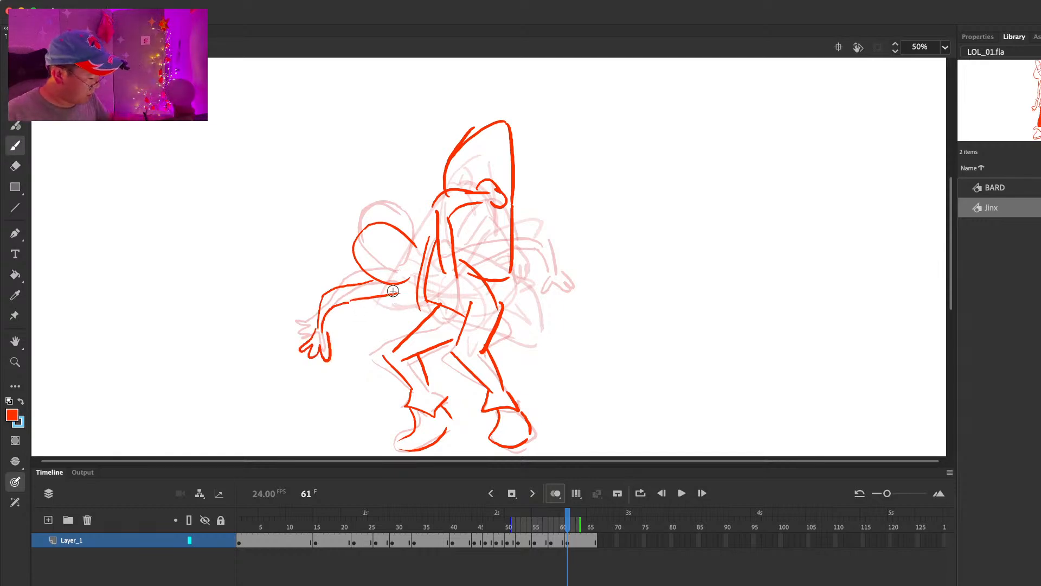
Step: Extend the timeline, insert a blank keyframe at frame 63, and sketch Jinx's head raised above the previous pose
key(period)
key(period)
key(period)
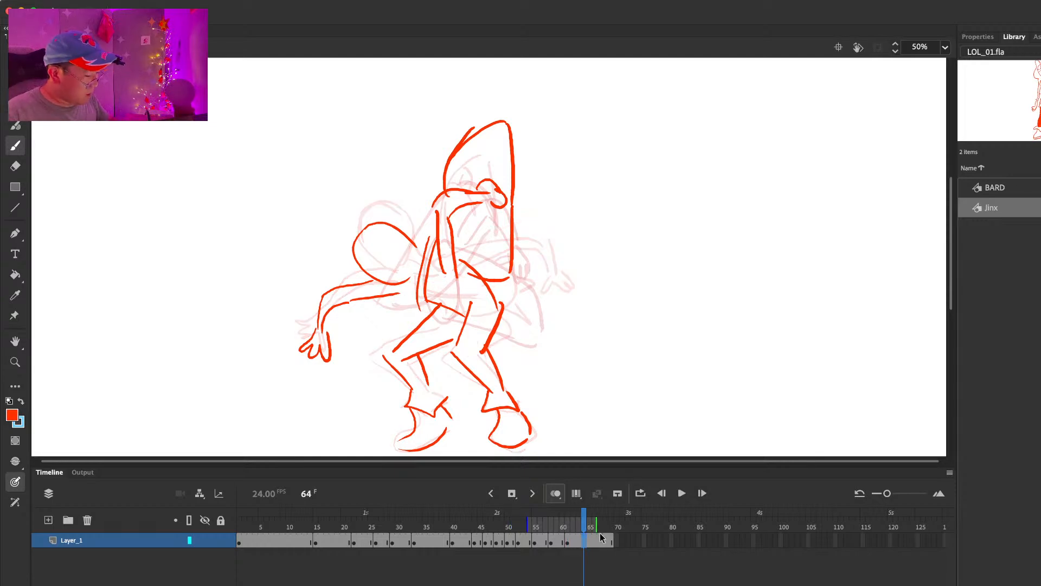
key(comma)
mouse_move(386, 164)
mouse_down()
mouse_move(386, 214)
mouse_move(391, 148)
mouse_up()
key(ctrl+z)
Step: Draw Jinx's straightening rear leg with its ankle cuff and boot at frame 63
mouse_move(472, 281)
mouse_down()
mouse_move(497, 395)
mouse_move(462, 349)
mouse_up()
key(super+z)
drag(485, 260, 500, 387)
mouse_move(462, 350)
mouse_down()
mouse_move(487, 385)
mouse_move(516, 402)
mouse_up()
mouse_move(490, 384)
mouse_down()
mouse_move(521, 442)
mouse_move(518, 408)
mouse_up()
Step: Draw the bent front leg from hip to ankle with its cuff at frame 63
drag(423, 271, 394, 337)
key(super+z)
drag(423, 271, 395, 337)
mouse_move(450, 286)
mouse_down()
mouse_move(411, 342)
mouse_move(418, 384)
mouse_up()
drag(421, 334, 437, 390)
key(super+z)
key(.)
key(.)
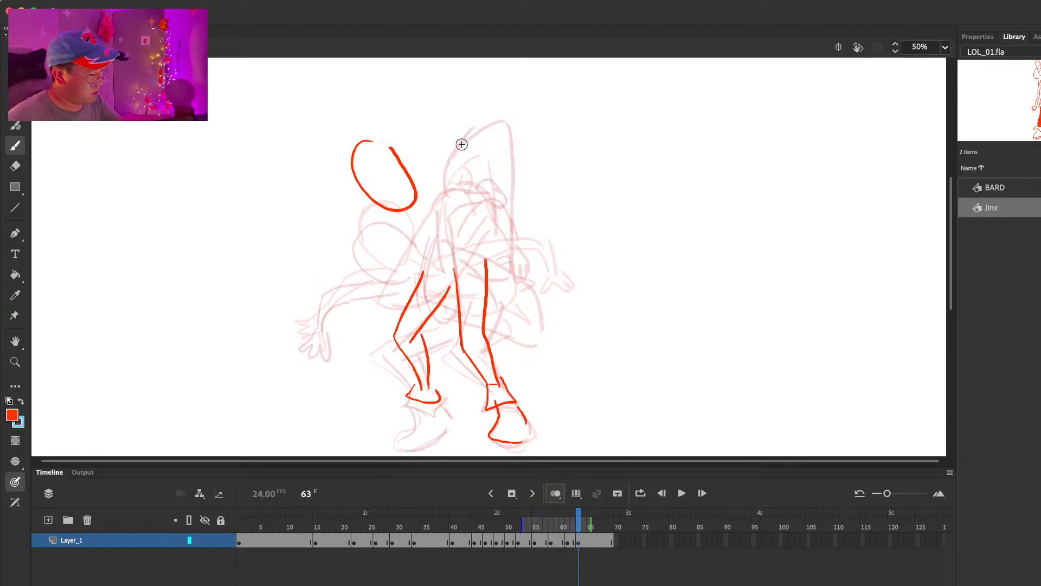
Step: Sketch the folded arm with its fist raised beside the head, plus the shoulder and both torso sides, at frame 63
drag(418, 126, 428, 141)
drag(438, 113, 440, 179)
mouse_move(447, 181)
mouse_down()
mouse_move(476, 193)
mouse_move(461, 205)
mouse_move(441, 173)
mouse_move(414, 190)
mouse_up()
key(e)
key(b)
drag(419, 142, 393, 180)
mouse_move(440, 142)
mouse_down()
mouse_move(418, 163)
mouse_move(463, 187)
mouse_up()
drag(412, 213, 444, 249)
drag(460, 187, 481, 258)
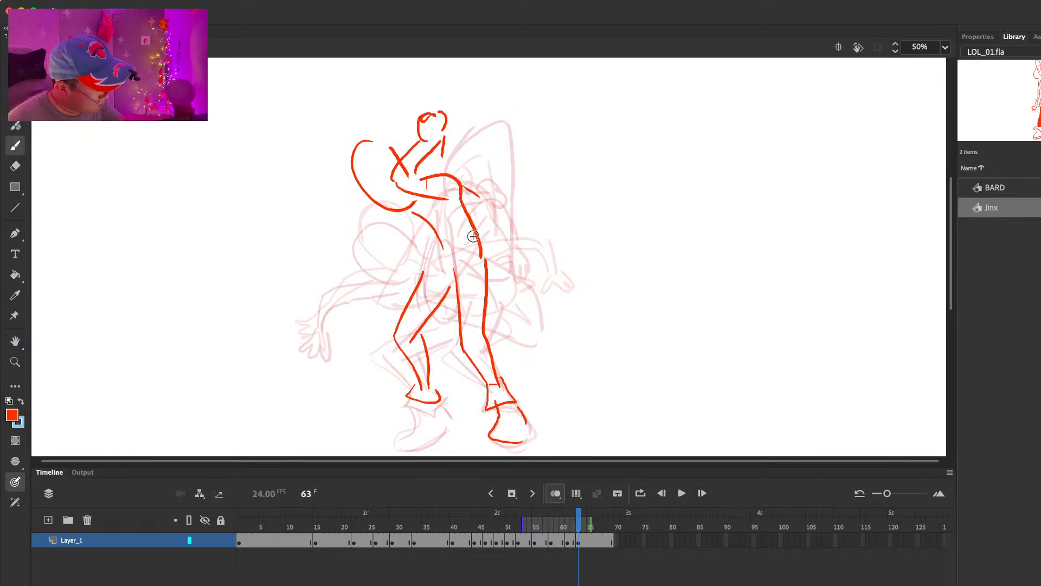
Step: Add the lowered front arm with a closed fist, a chest line and the outline over the head's front at frame 63
key(.)
drag(413, 224, 369, 263)
mouse_move(364, 251)
mouse_down()
mouse_move(355, 311)
mouse_move(362, 300)
mouse_up()
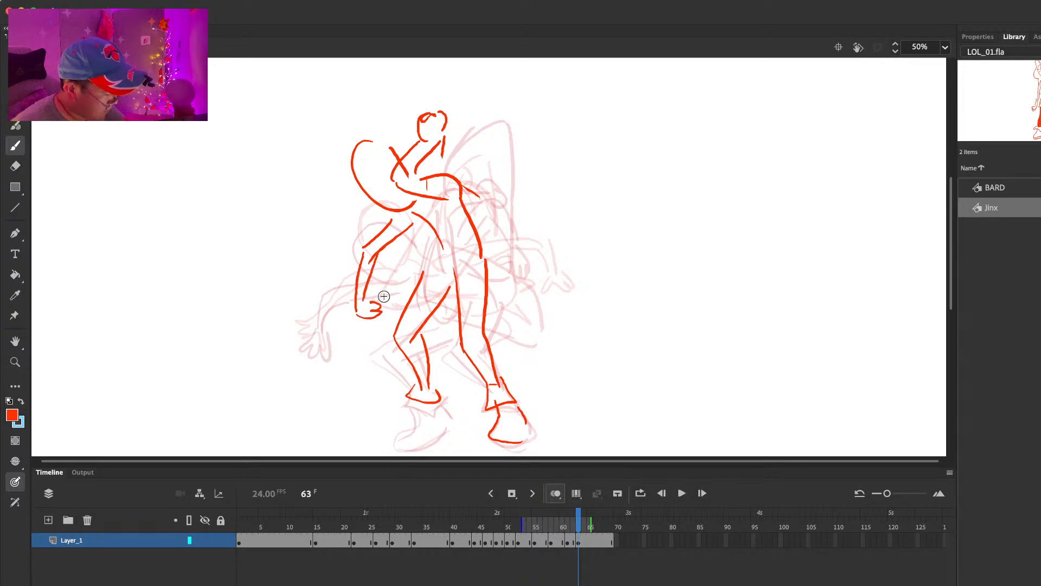
key(.)
drag(406, 218, 440, 226)
mouse_move(378, 147)
mouse_down()
mouse_move(369, 184)
mouse_move(392, 163)
mouse_up()
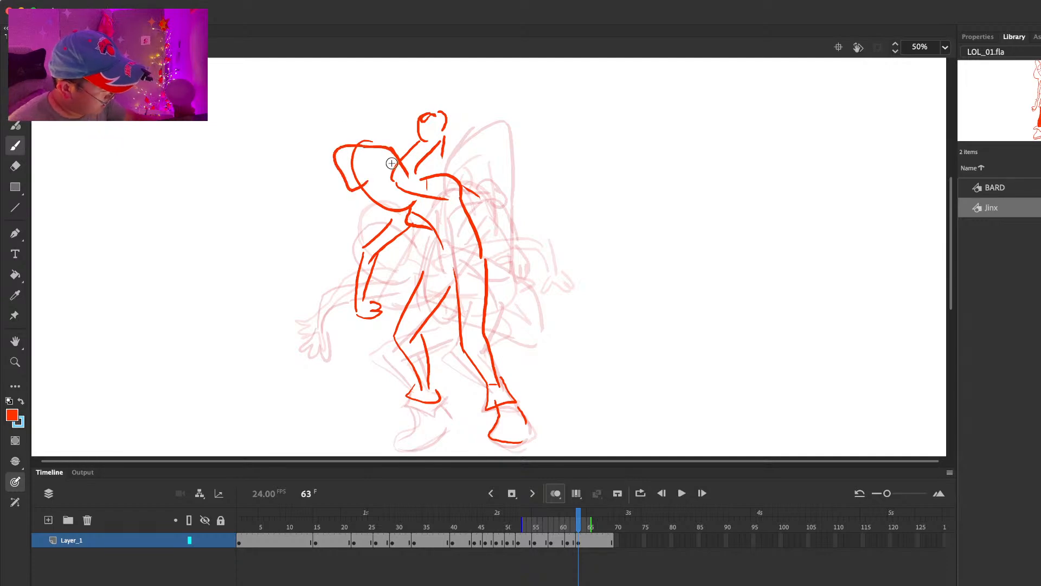
Step: Complete the front boot at frame 63, extend the hold, and insert a blank keyframe at frame 65
mouse_move(417, 400)
mouse_down()
mouse_move(446, 433)
mouse_move(455, 422)
mouse_move(399, 446)
mouse_up()
key(e)
key(b)
drag(416, 422, 396, 433)
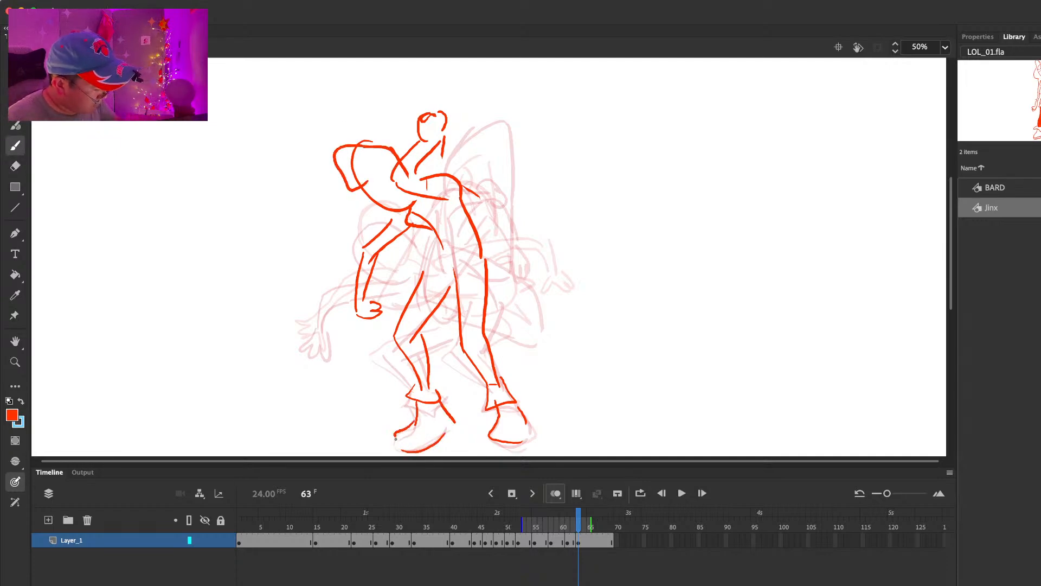
key(F5)
key(F5)
key(F7)
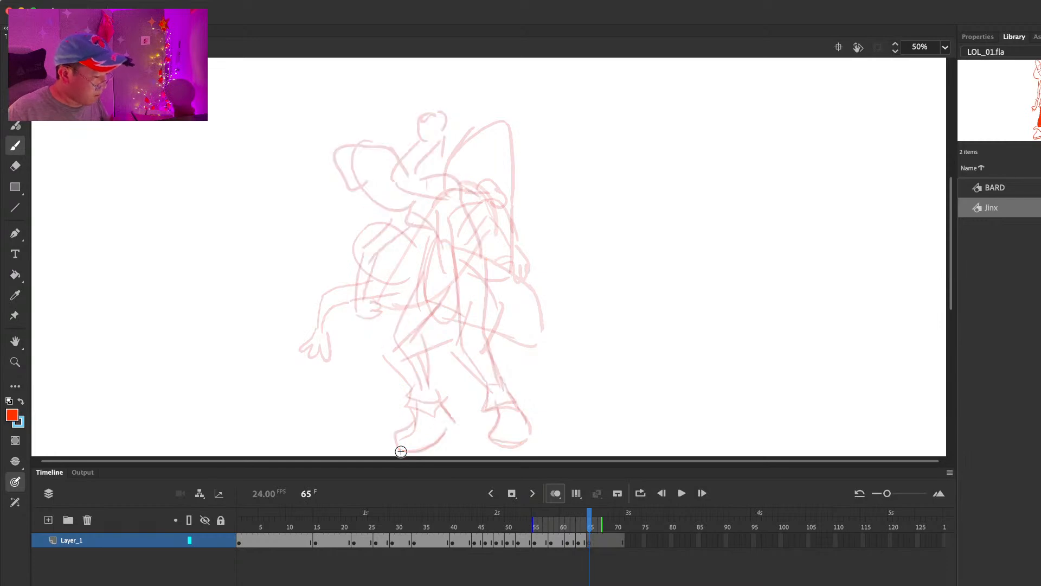
Step: Sketch the raised arm with a curled hand, bent elbow and high shoulder leading into the back line at frame 65
drag(458, 102, 466, 198)
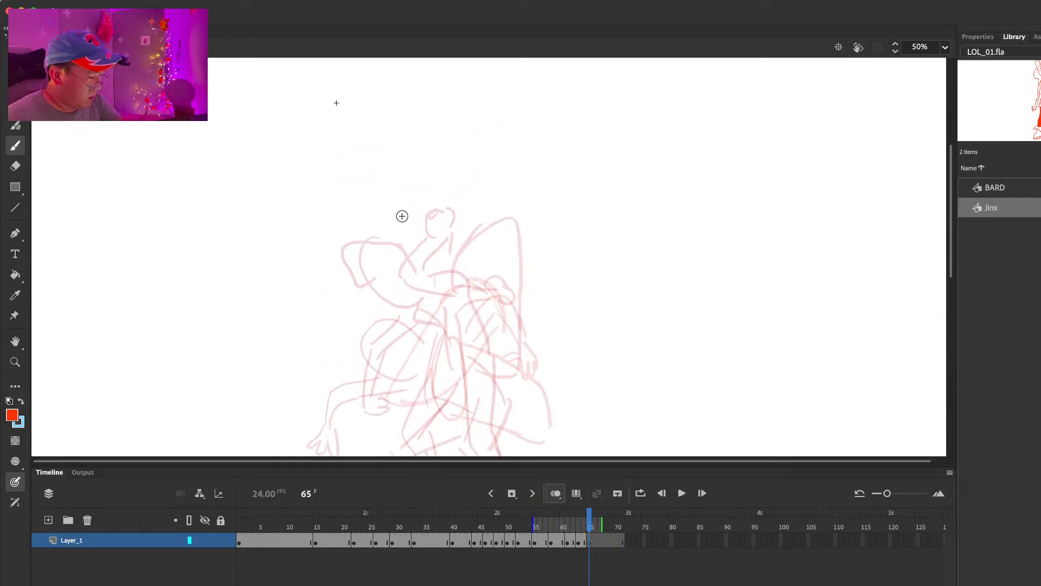
drag(375, 217, 417, 309)
key(ctrl+z)
key(ctrl+z)
drag(397, 251, 453, 241)
mouse_move(423, 301)
mouse_down()
mouse_move(471, 269)
mouse_move(494, 327)
mouse_up()
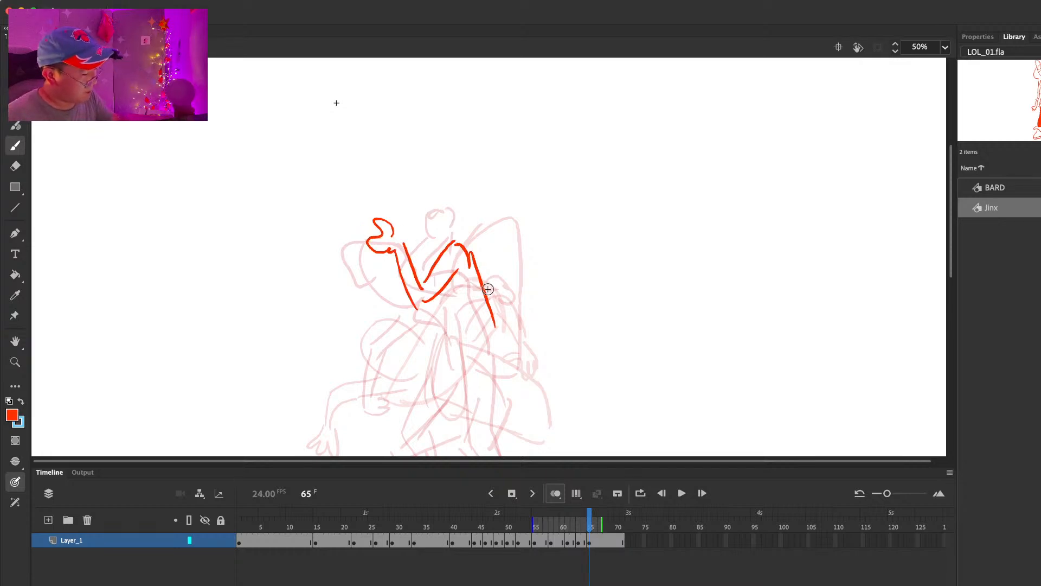
Step: Redraw the curved back line and add the front of the torso and the pointed hips at frame 65
key(super+z)
key(super+a)
mouse_move(470, 262)
mouse_down()
mouse_move(467, 206)
mouse_move(488, 285)
mouse_up()
key(super+z)
drag(469, 206, 476, 264)
key(super+z)
drag(462, 198, 492, 254)
mouse_move(438, 248)
mouse_down()
mouse_move(466, 280)
mouse_move(466, 297)
mouse_up()
mouse_move(487, 233)
mouse_down()
mouse_move(500, 309)
mouse_move(507, 298)
mouse_up()
key(super+z)
scroll(523, 193, down, 3)
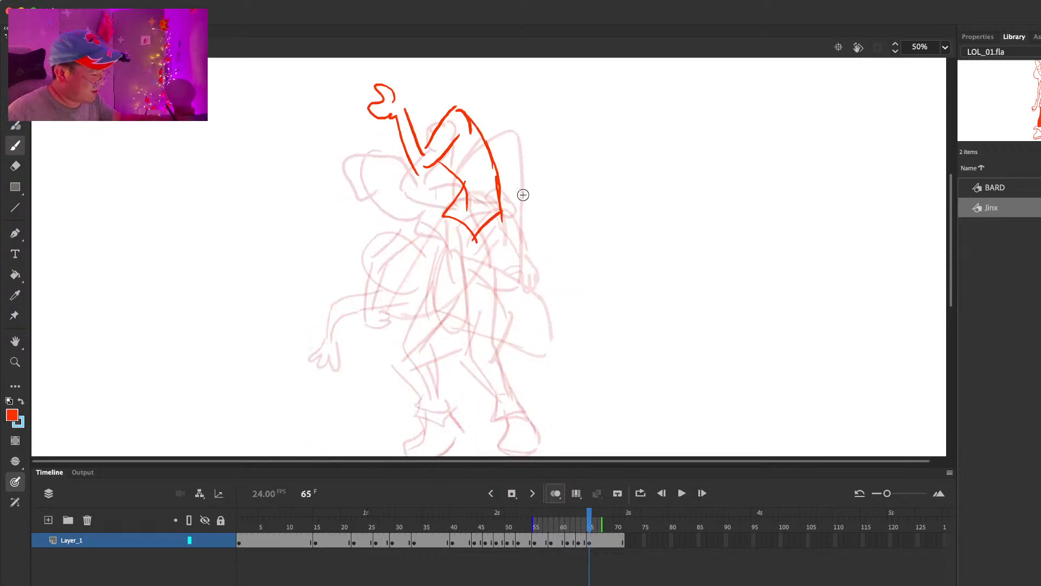
Step: Trim the hip outline and sketch the rear leg reaching down from the hips at frame 65
key(e)
mouse_move(468, 222)
mouse_down()
mouse_move(458, 218)
mouse_move(477, 328)
mouse_up()
key(b)
drag(504, 220, 491, 415)
drag(495, 332, 499, 412)
Step: Redraw the rear lower leg straight down with a cuffed, downward-pointing boot, comparing it with the neighbouring frames
key(comma)
key(period)
key(e)
drag(484, 360, 493, 421)
drag(503, 409, 499, 402)
mouse_move(495, 313)
mouse_down()
mouse_move(497, 283)
mouse_move(481, 322)
mouse_move(500, 360)
mouse_up()
key(b)
mouse_move(493, 272)
mouse_down()
mouse_move(511, 379)
mouse_move(525, 384)
mouse_move(503, 429)
mouse_move(514, 390)
mouse_up()
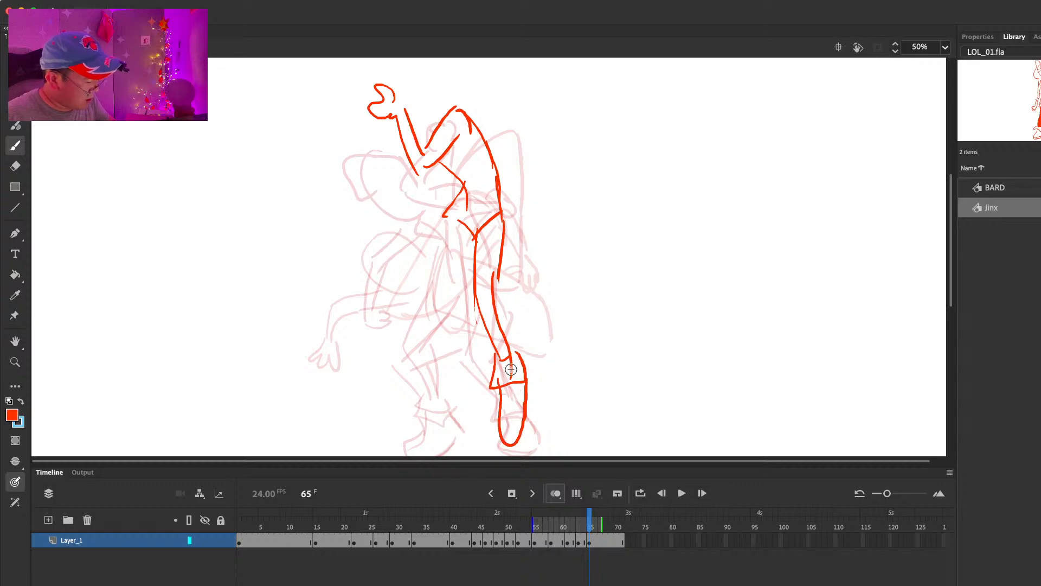
key(comma)
key(period)
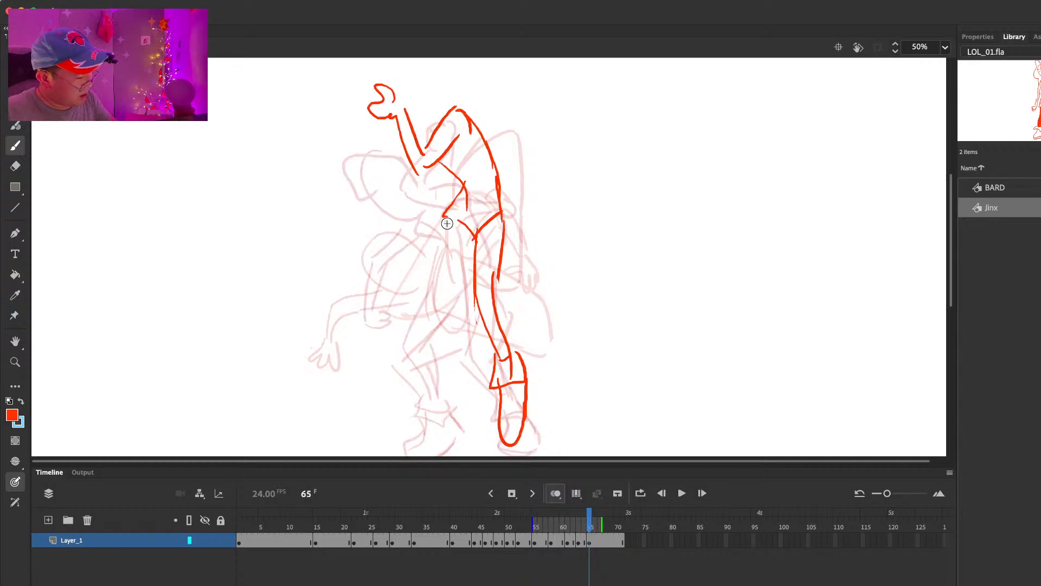
key(comma)
key(comma)
key(period)
key(period)
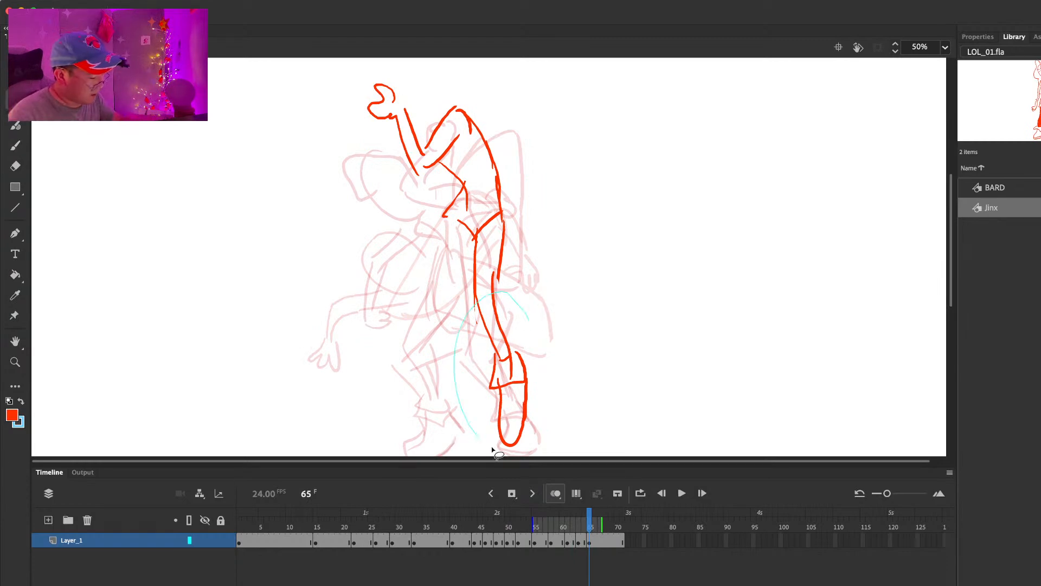
Step: Replace the straight rear lower leg at frame 65 with one bent back at the knee, ending in a kicked-back cuffed boot
key(ctrl+z)
key(ctrl+z)
key(ctrl+z)
key(ctrl+z)
mouse_move(469, 300)
mouse_down()
mouse_move(524, 344)
mouse_move(534, 320)
mouse_move(530, 363)
mouse_move(513, 364)
mouse_up()
key(ctrl+z)
key(ctrl+z)
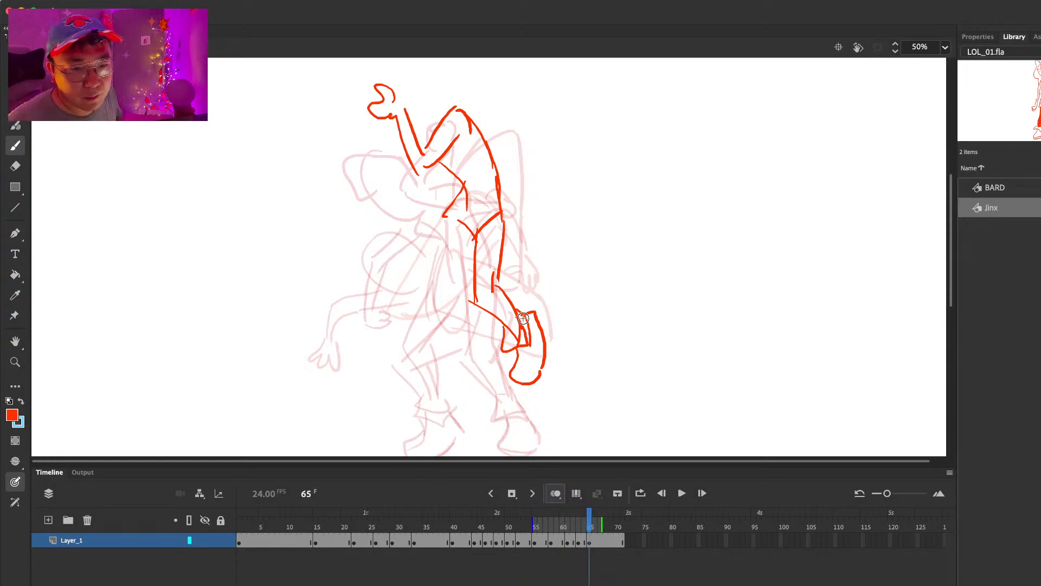
Step: Sketch the front supporting leg coming down from the hips at frame 65, with a flared cuff and boot
drag(447, 224, 424, 328)
drag(464, 266, 433, 382)
drag(453, 301, 445, 390)
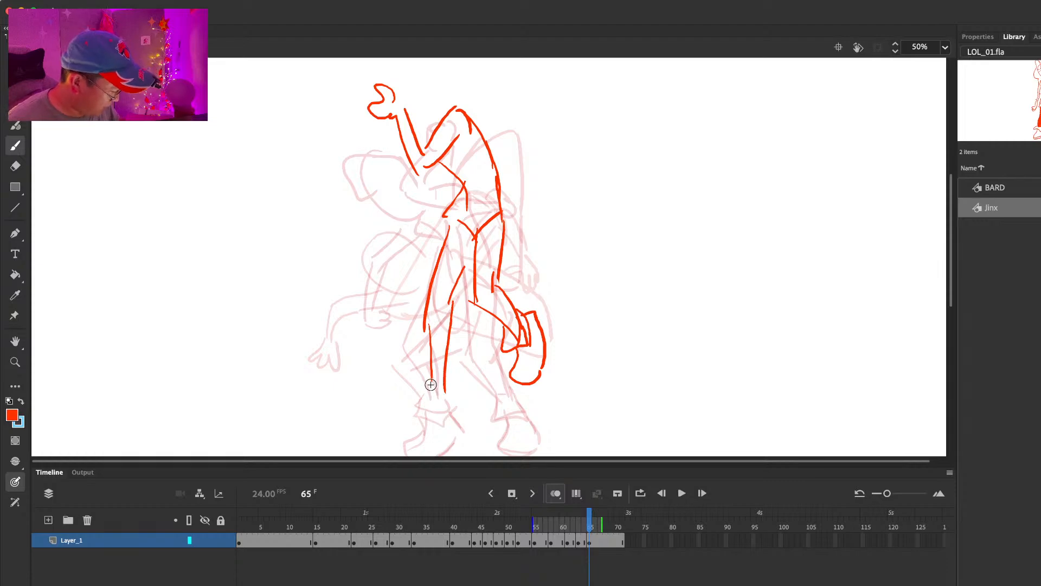
drag(446, 425, 444, 360)
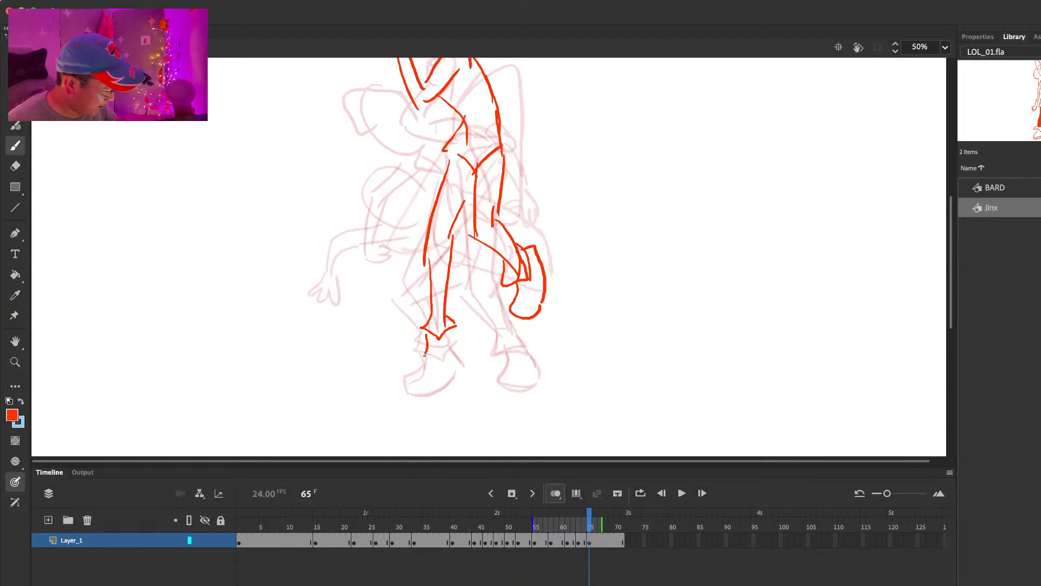
mouse_move(415, 396)
mouse_down()
mouse_move(455, 330)
mouse_move(455, 357)
mouse_move(408, 391)
mouse_up()
key(e)
key(b)
key(e)
mouse_move(460, 358)
mouse_down()
mouse_move(454, 371)
mouse_move(462, 351)
mouse_up()
key(b)
Step: Add the chest shape at frame 65 and outline the launcher's pointed front above the raised hand
mouse_move(588, 118)
mouse_down()
mouse_move(607, 246)
mouse_move(580, 278)
mouse_move(584, 293)
mouse_up()
key(.)
mouse_move(414, 299)
mouse_down()
mouse_move(445, 293)
mouse_move(429, 304)
mouse_up()
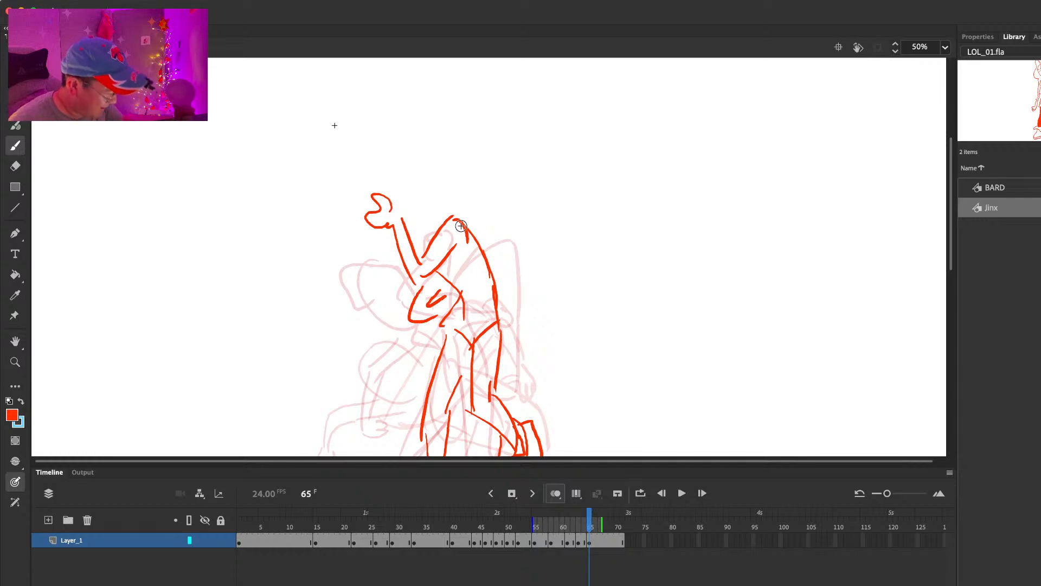
mouse_move(336, 144)
mouse_down()
mouse_move(302, 170)
mouse_move(325, 198)
mouse_up()
key(ctrl+z)
drag(470, 180, 347, 151)
mouse_move(307, 160)
mouse_down()
mouse_move(343, 205)
mouse_move(364, 213)
mouse_up()
key(e)
key(b)
Step: Complete the overhead launcher with its upper and lower edges, rounded rear and fin, and add a short curve beside the forearm
drag(342, 151, 471, 168)
drag(401, 218, 437, 220)
drag(485, 175, 477, 226)
mouse_move(477, 226)
mouse_down()
mouse_move(488, 193)
mouse_move(472, 169)
mouse_up()
drag(463, 162, 478, 171)
key(comma)
key(period)
drag(360, 234, 398, 251)
Step: Insert a blank keyframe at frame 67 and sketch the gripping hand with the launcher swung forward
click(603, 544)
key(F7)
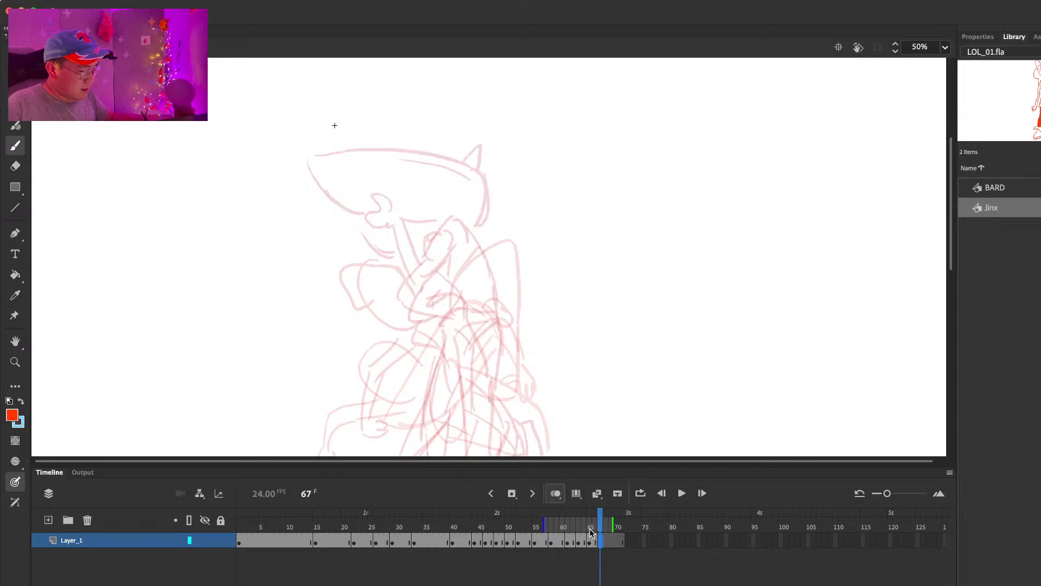
drag(302, 247, 311, 266)
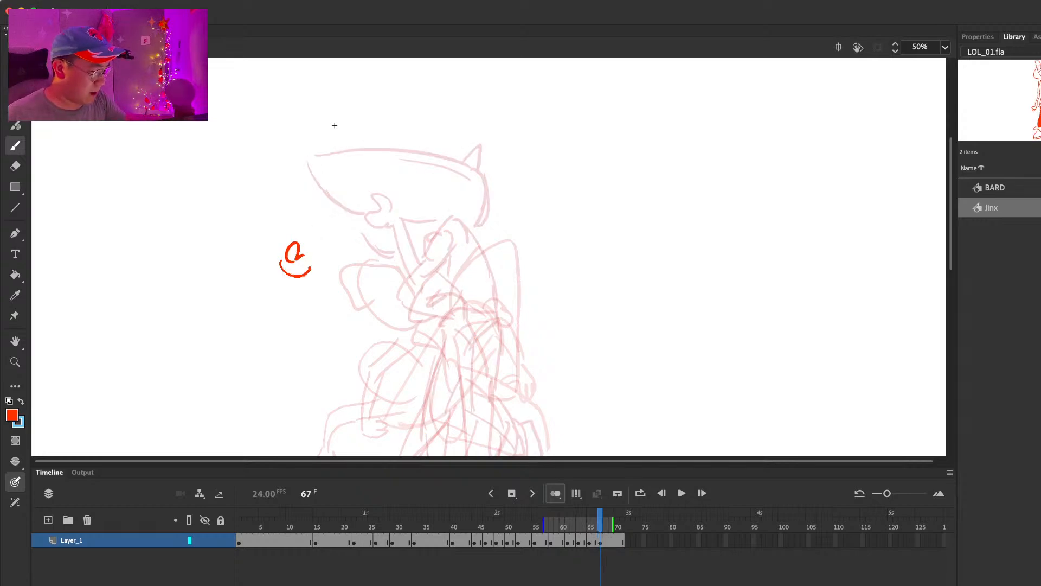
drag(223, 219, 276, 261)
drag(244, 202, 351, 214)
mouse_move(351, 201)
mouse_down()
mouse_move(362, 277)
mouse_move(360, 258)
mouse_move(426, 242)
mouse_up()
key(super+z)
Step: Draw the arm stretched toward the launcher and the tilted oval head with its neck at frame 67
mouse_move(320, 278)
mouse_down()
mouse_move(439, 254)
mouse_move(477, 218)
mouse_up()
drag(429, 144, 438, 223)
drag(393, 152, 431, 180)
key(super+z)
key(super+z)
mouse_move(382, 144)
mouse_down()
mouse_move(408, 220)
mouse_move(428, 184)
mouse_up()
mouse_move(409, 139)
mouse_down()
mouse_move(440, 203)
mouse_move(464, 206)
mouse_up()
Step: Add the front of the torso and the curved back line at frame 67, checking them against the previous pose
drag(431, 214, 466, 272)
key(comma)
key(period)
drag(479, 220, 497, 293)
key(comma)
key(period)
Step: Narrow the onion-skin range before frame 67 and sketch the rear leg bent at the knee with its boot kicked back
drag(545, 522, 576, 522)
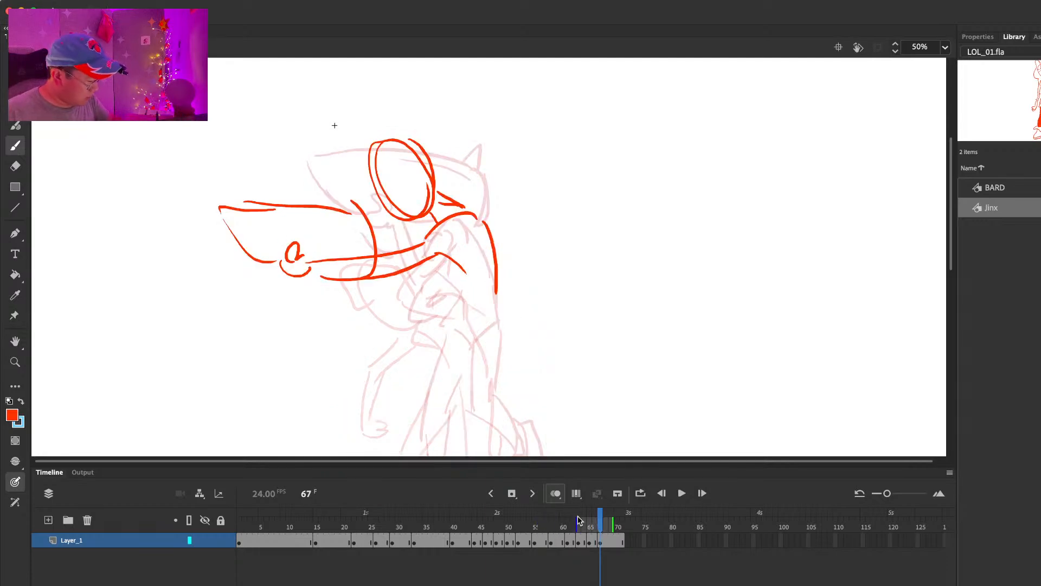
scroll(573, 222, down, 4)
drag(468, 176, 480, 225)
mouse_move(495, 189)
mouse_down()
mouse_move(501, 216)
mouse_move(481, 222)
mouse_move(467, 264)
mouse_up()
mouse_move(505, 209)
mouse_down()
mouse_move(485, 275)
mouse_move(533, 300)
mouse_move(537, 281)
mouse_move(558, 325)
mouse_move(539, 322)
mouse_up()
key(super+z)
Step: Sketch the bent front supporting leg at frame 67 from the hips down to its cuffed boot
drag(452, 214, 404, 293)
mouse_move(469, 249)
mouse_down()
mouse_move(431, 283)
mouse_move(427, 329)
mouse_up()
mouse_move(431, 284)
mouse_down()
mouse_move(457, 349)
mouse_move(449, 359)
mouse_up()
key(super+z)
drag(423, 323, 459, 381)
drag(458, 381, 464, 355)
mouse_move(441, 380)
mouse_down()
mouse_move(428, 412)
mouse_move(469, 413)
mouse_move(421, 411)
mouse_up()
key(super+z)
key(super+z)
drag(421, 410, 465, 407)
Step: Add the chest shape, the pointed hair tuft, the braid trailing behind the shoulder and the curve beneath the arm at frame 67
scroll(471, 371, up, 5)
mouse_move(437, 264)
mouse_down()
mouse_move(461, 291)
mouse_move(462, 282)
mouse_up()
drag(386, 152, 370, 188)
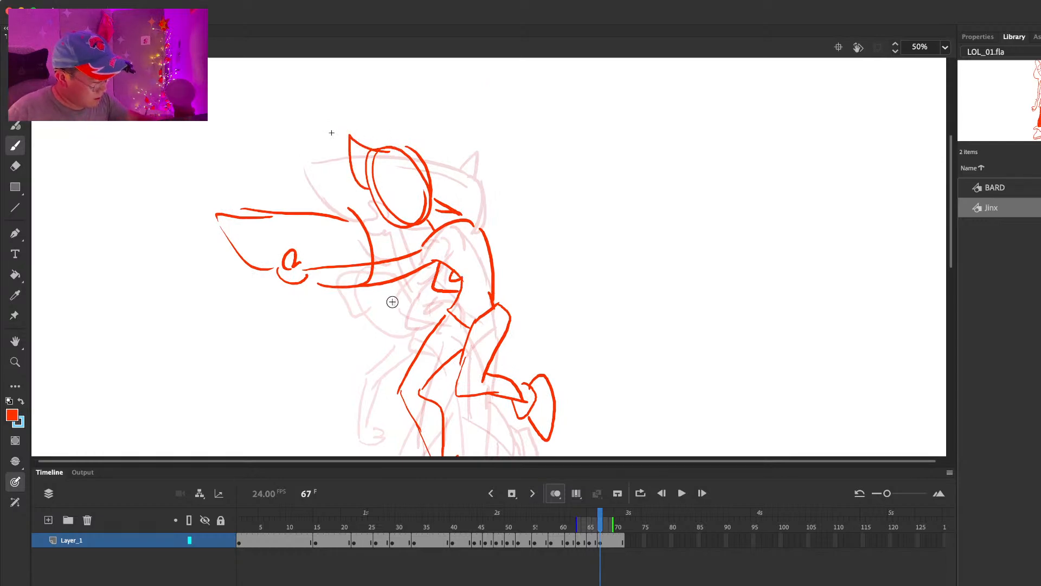
drag(358, 256, 488, 208)
mouse_move(388, 242)
mouse_down()
mouse_move(518, 219)
mouse_move(506, 231)
mouse_up()
mouse_move(343, 293)
mouse_down()
mouse_move(389, 319)
mouse_move(399, 299)
mouse_up()
Step: Extend the hold of the frame 67 pose and insert a blank keyframe at frame 70
key(.)
key(.)
key(.)
key(.)
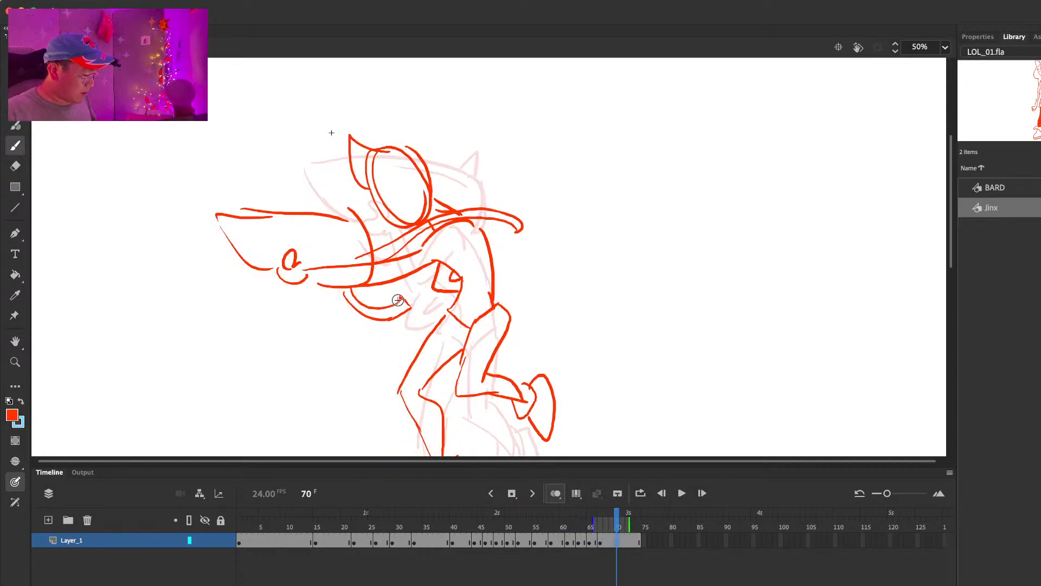
key(F7)
drag(524, 261, 530, 258)
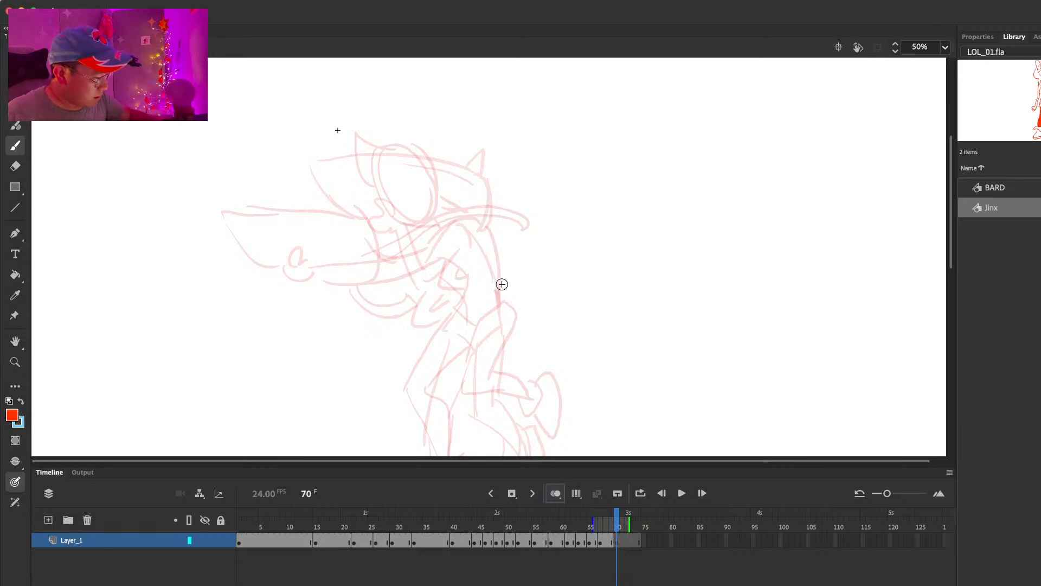
Step: Sketch the forward-stretched arm with a closed fist, leading up to the shoulder, at frame 70
mouse_move(317, 266)
mouse_down()
mouse_move(323, 283)
mouse_move(366, 260)
mouse_up()
key(super+z)
Step: Draw the oval head, chest shape and rounded upper back at frame 70
key(super+z)
mouse_move(317, 285)
mouse_down()
mouse_move(292, 288)
mouse_move(310, 304)
mouse_move(377, 260)
mouse_up()
mouse_move(332, 289)
mouse_down()
mouse_move(373, 286)
mouse_move(450, 221)
mouse_up()
drag(389, 278, 448, 247)
mouse_move(428, 135)
mouse_down()
mouse_move(416, 215)
mouse_move(436, 209)
mouse_up()
drag(428, 136, 436, 198)
mouse_move(429, 264)
mouse_down()
mouse_move(458, 279)
mouse_move(457, 270)
mouse_up()
drag(458, 223, 498, 274)
key(super+z)
Step: Sketch a leg bent at the knee with a small foot kicked back at frame 70
mouse_move(476, 316)
mouse_down()
mouse_move(458, 342)
mouse_move(451, 383)
mouse_up()
mouse_move(512, 309)
mouse_down()
mouse_move(481, 370)
mouse_move(511, 385)
mouse_up()
mouse_move(479, 367)
mouse_down()
mouse_move(519, 376)
mouse_move(523, 390)
mouse_move(521, 366)
mouse_up()
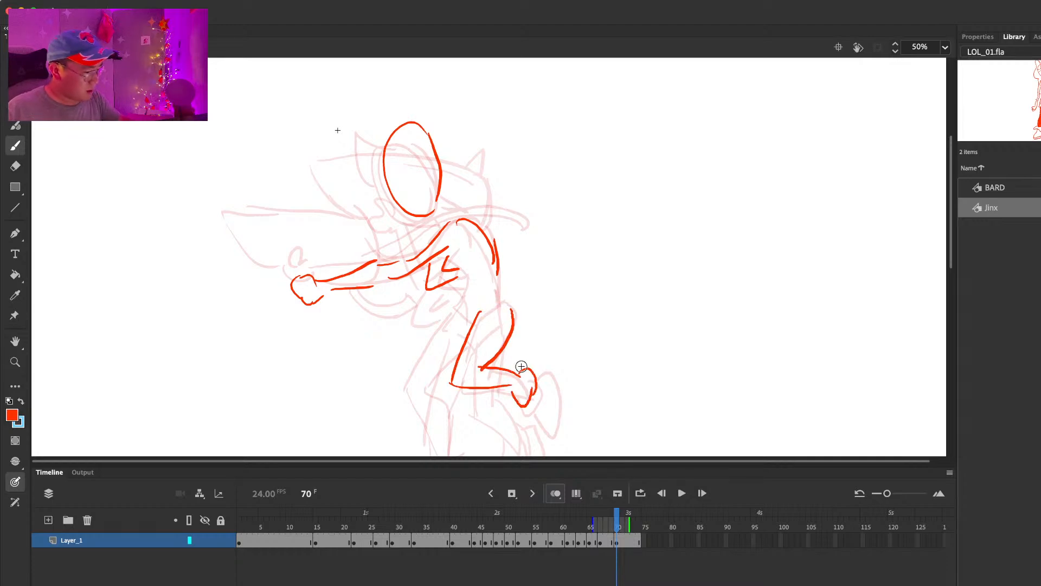
Step: Extend the frame 70 hold, play the animation back at 25% zoom and scrub through the latest poses
key(Return)
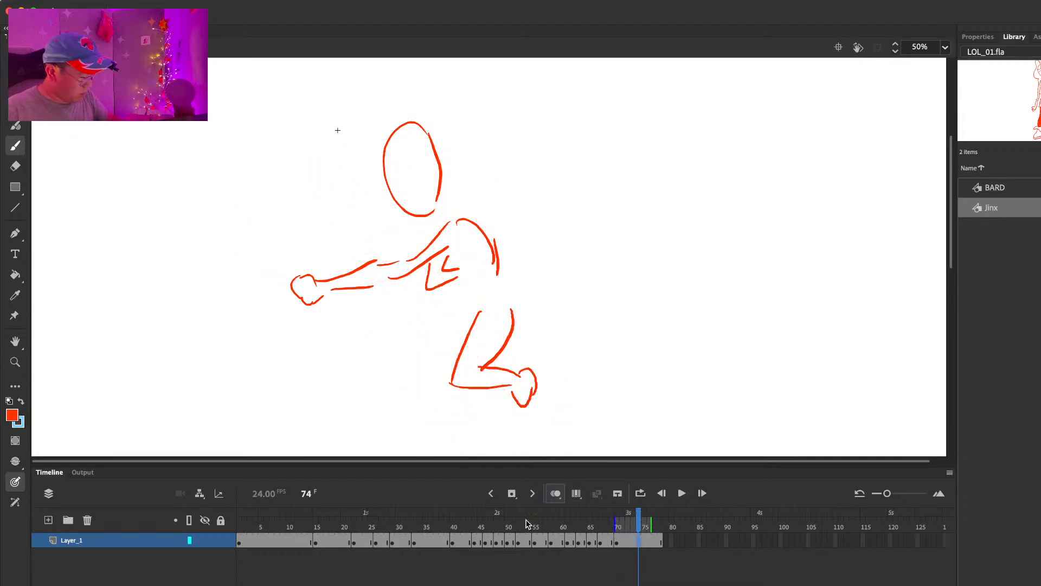
key(Return)
click(945, 47)
click(961, 124)
key(Return)
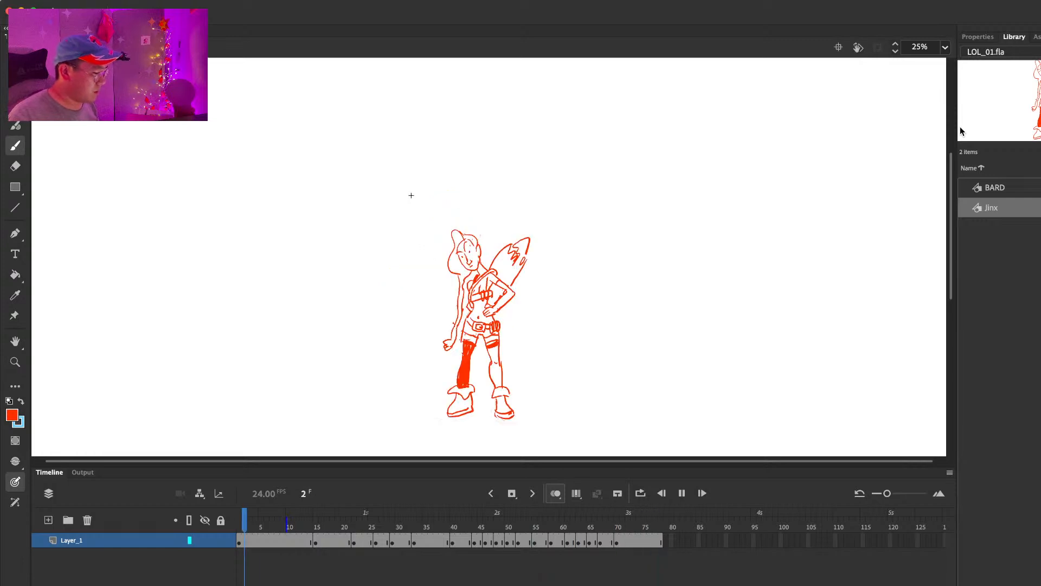
key(Return)
mouse_move(494, 518)
mouse_down()
mouse_move(624, 518)
mouse_move(537, 520)
mouse_up()
key(Return)
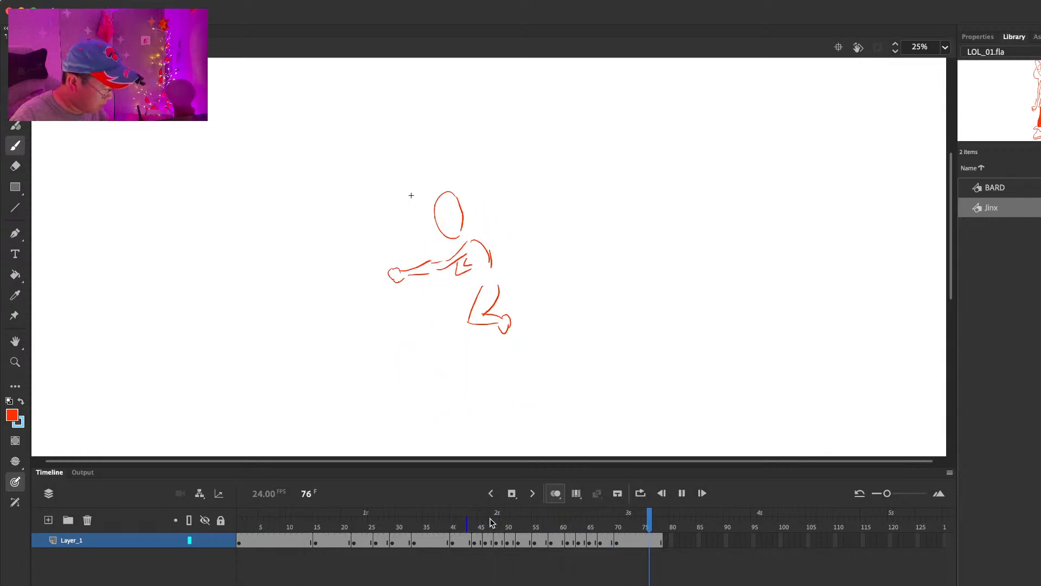
click(591, 523)
drag(593, 524, 618, 522)
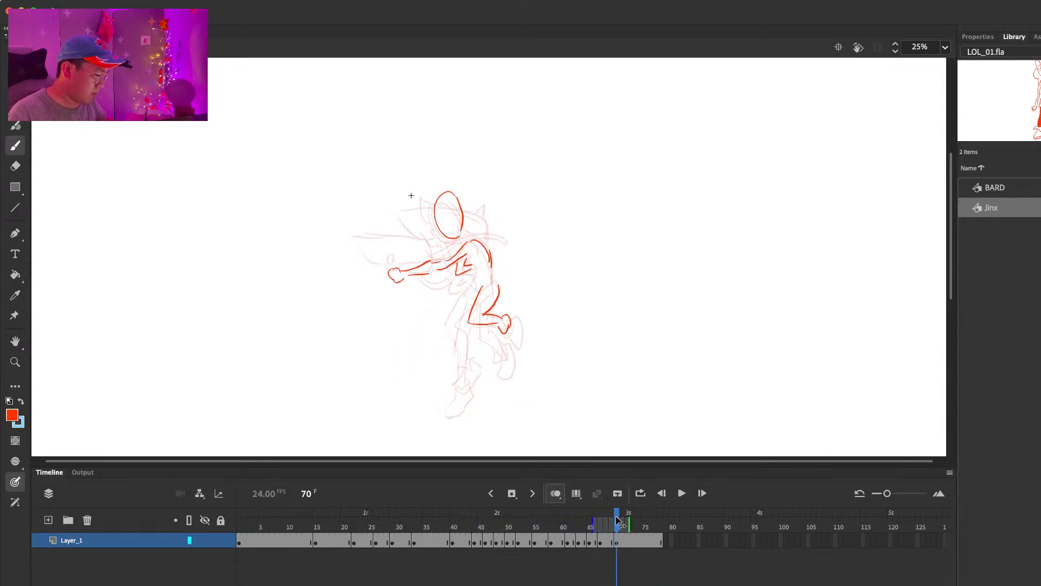
Step: Lasso the bent leg at frame 70 and delete it
click(617, 542)
key(super+equal)
key(super+equal)
drag(621, 359, 640, 252)
key(super+minus)
drag(646, 356, 647, 319)
key(comma)
key(period)
key(l)
drag(540, 230, 595, 242)
key(Delete)
Step: Sketch both legs tucked up with boots kicked back at frame 70 and join them to the torso with belly and back lines
key(b)
mouse_move(425, 255)
mouse_down()
mouse_move(479, 223)
mouse_move(438, 263)
mouse_move(507, 276)
mouse_up()
mouse_move(472, 256)
mouse_down()
mouse_move(493, 264)
mouse_move(458, 351)
mouse_up()
key(super+z)
mouse_move(445, 284)
mouse_down()
mouse_move(503, 347)
mouse_move(501, 324)
mouse_up()
drag(464, 288, 501, 311)
mouse_move(502, 313)
mouse_down()
mouse_move(494, 330)
mouse_move(531, 321)
mouse_up()
drag(490, 266, 534, 264)
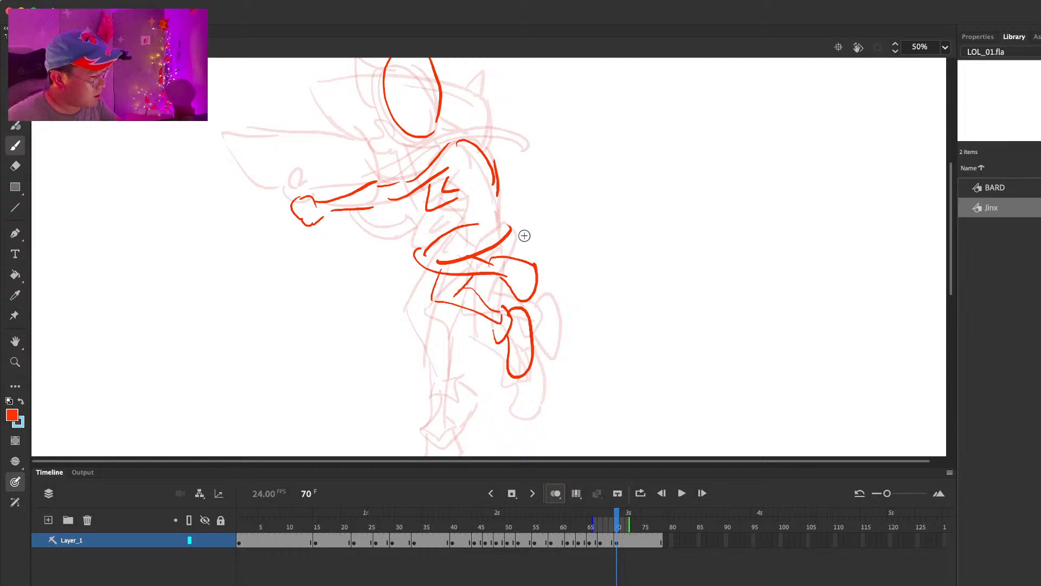
drag(458, 175, 470, 222)
drag(492, 159, 502, 215)
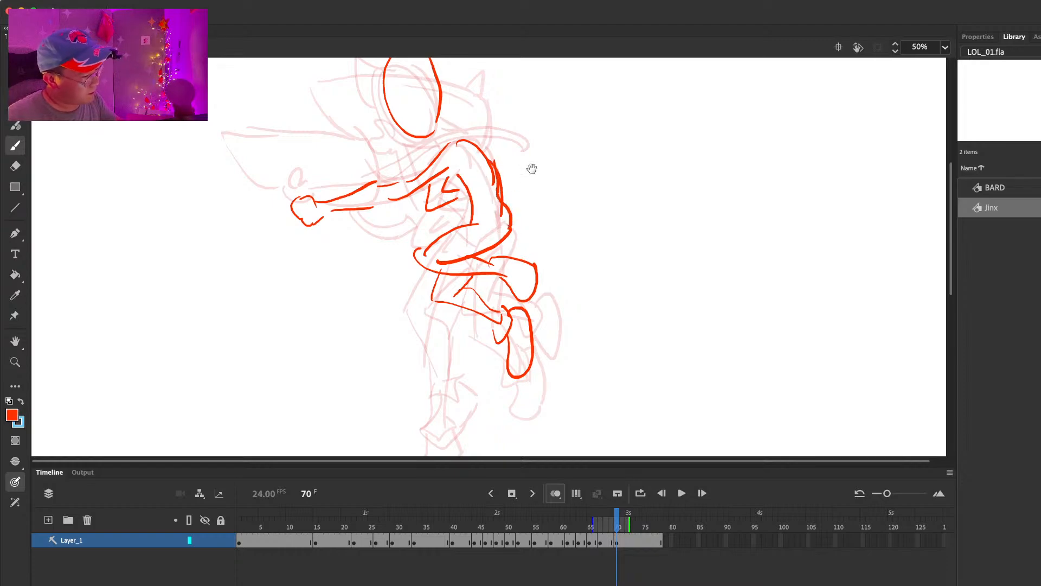
Step: Draw the launcher over the outstretched arm at frame 70, with its upright fin and spiked rear end
drag(529, 164, 511, 265)
mouse_move(205, 274)
mouse_down()
mouse_move(274, 305)
mouse_move(344, 227)
mouse_move(345, 281)
mouse_up()
drag(305, 227, 326, 218)
mouse_move(341, 260)
mouse_down()
mouse_move(386, 265)
mouse_move(350, 252)
mouse_up()
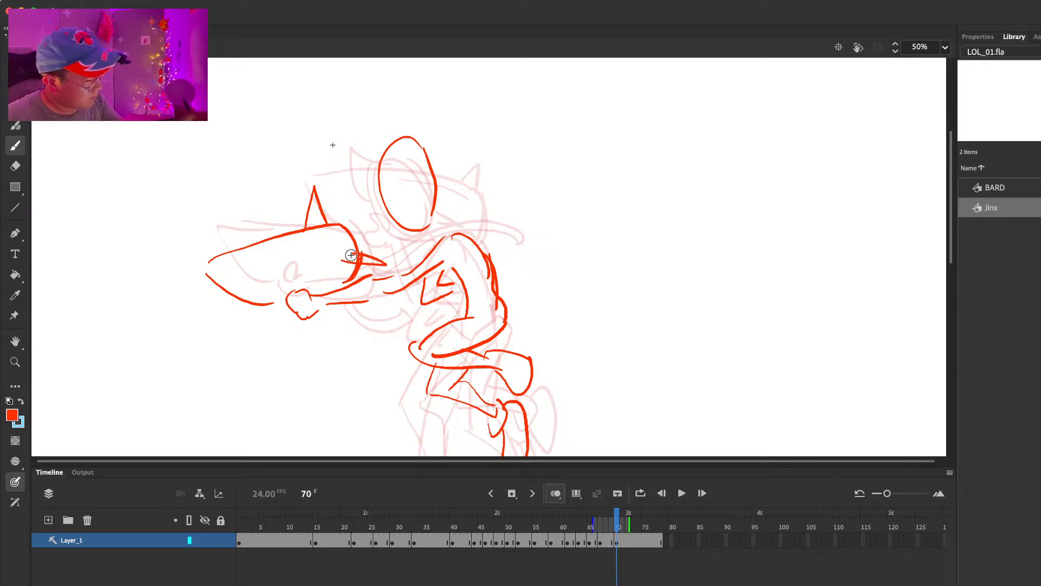
Step: Add the pointed hair tuft, the neck and the braid flying up behind the head at frame 70
mouse_move(386, 148)
mouse_down()
mouse_move(415, 140)
mouse_move(431, 159)
mouse_up()
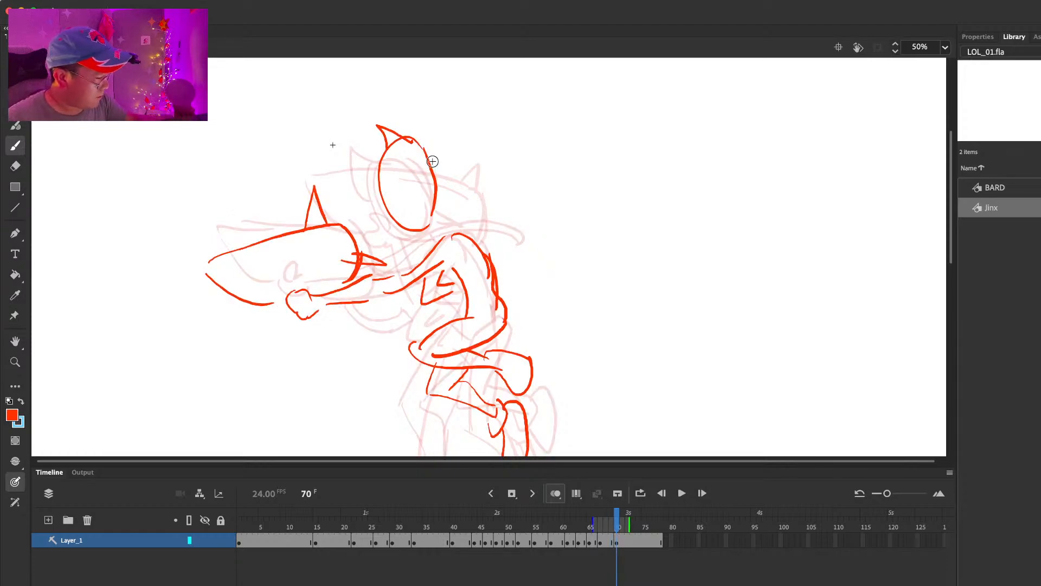
drag(434, 209, 456, 232)
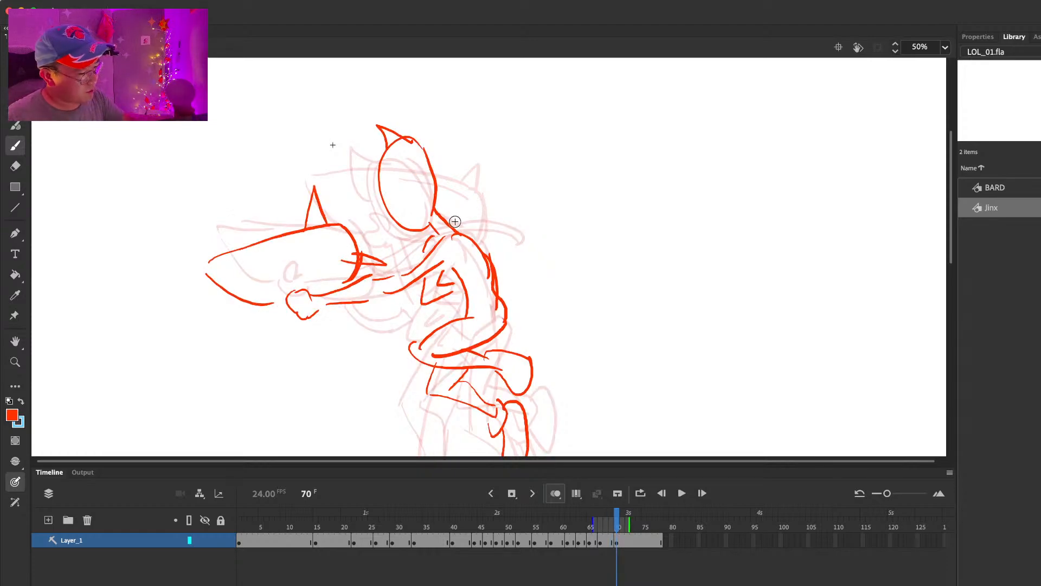
mouse_move(388, 250)
mouse_down()
mouse_move(450, 199)
mouse_move(485, 190)
mouse_up()
drag(432, 212, 503, 191)
Step: Add an eye and a toothed mouth to the launcher's nose at frame 70 and extend the pose's hold
mouse_move(259, 260)
mouse_down()
mouse_move(251, 276)
mouse_move(260, 262)
mouse_up()
mouse_move(241, 299)
mouse_down()
mouse_move(271, 272)
mouse_move(269, 306)
mouse_up()
drag(255, 282, 267, 291)
drag(266, 279, 276, 280)
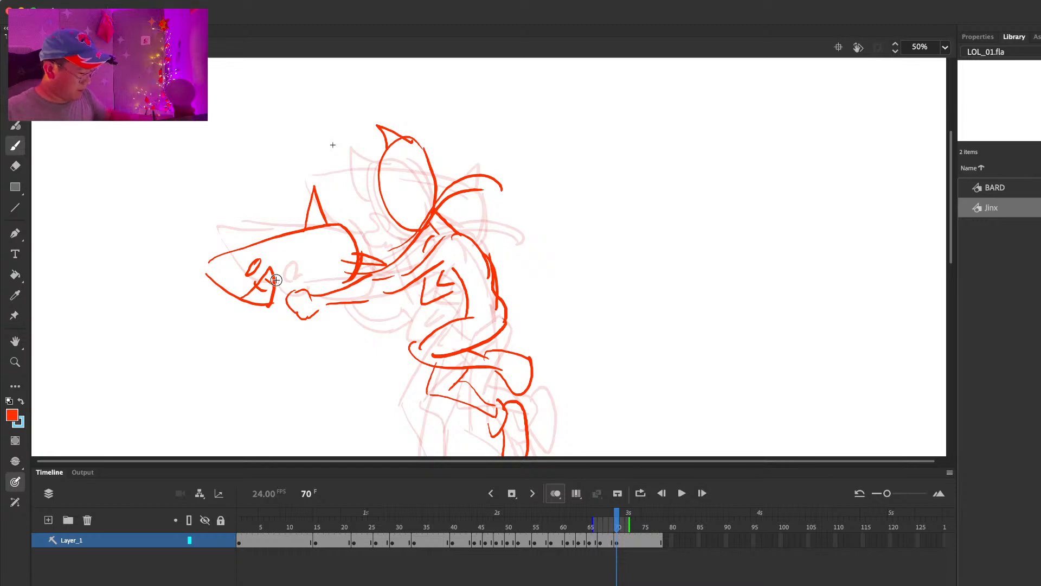
key(period)
key(period)
key(period)
key(period)
key(period)
key(period)
key(period)
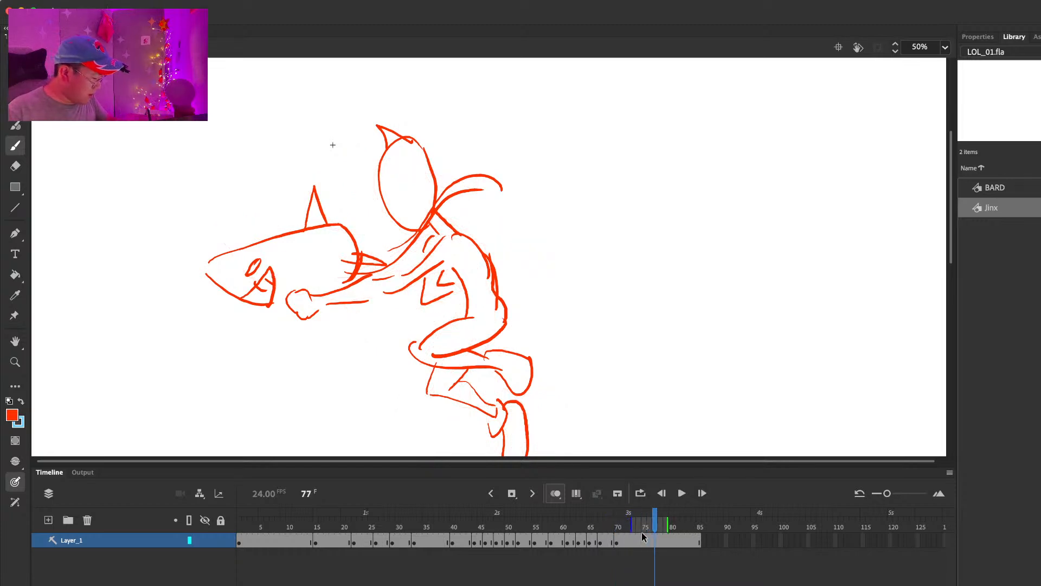
Step: Insert a blank keyframe at frame 77 and sketch the front leg with its knee bent forward and boot pointing down
key(F7)
scroll(643, 279, down, 4)
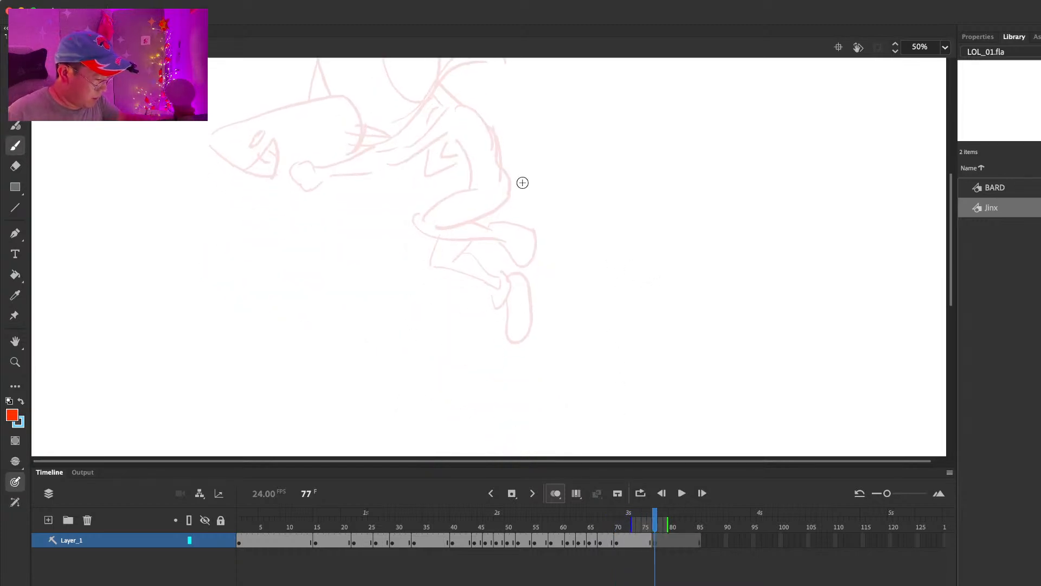
mouse_move(464, 233)
mouse_down()
mouse_move(415, 270)
mouse_move(401, 302)
mouse_up()
key(ctrl+z)
drag(480, 205, 395, 252)
mouse_move(493, 223)
mouse_down()
mouse_move(425, 255)
mouse_move(403, 313)
mouse_up()
key(ctrl+z)
mouse_move(393, 257)
mouse_down()
mouse_move(446, 306)
mouse_move(442, 318)
mouse_move(454, 316)
mouse_up()
key(ctrl+z)
mouse_move(446, 300)
mouse_down()
mouse_move(455, 316)
mouse_move(441, 370)
mouse_up()
mouse_move(457, 317)
mouse_down()
mouse_move(472, 326)
mouse_move(465, 374)
mouse_up()
key(ctrl+z)
Step: Clean up the thigh at frame 77 and draw the forward-leaning torso, hip and underside of the thigh
key(comma)
key(period)
key(period)
key(e)
mouse_move(426, 256)
mouse_down()
mouse_move(490, 219)
mouse_move(471, 140)
mouse_move(496, 233)
mouse_up()
key(b)
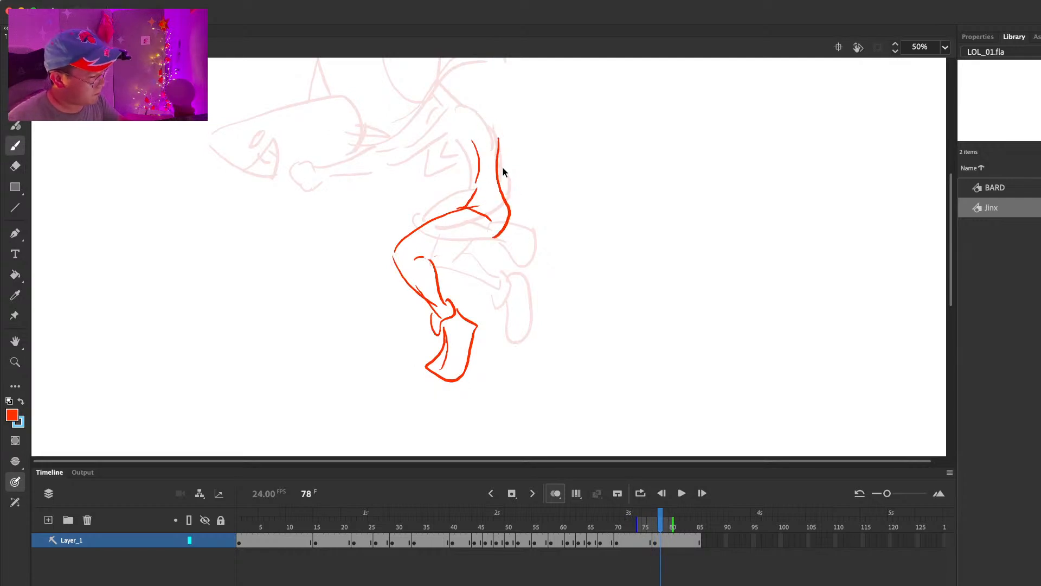
mouse_move(469, 116)
mouse_down()
mouse_move(494, 233)
mouse_move(422, 262)
mouse_up()
key(comma)
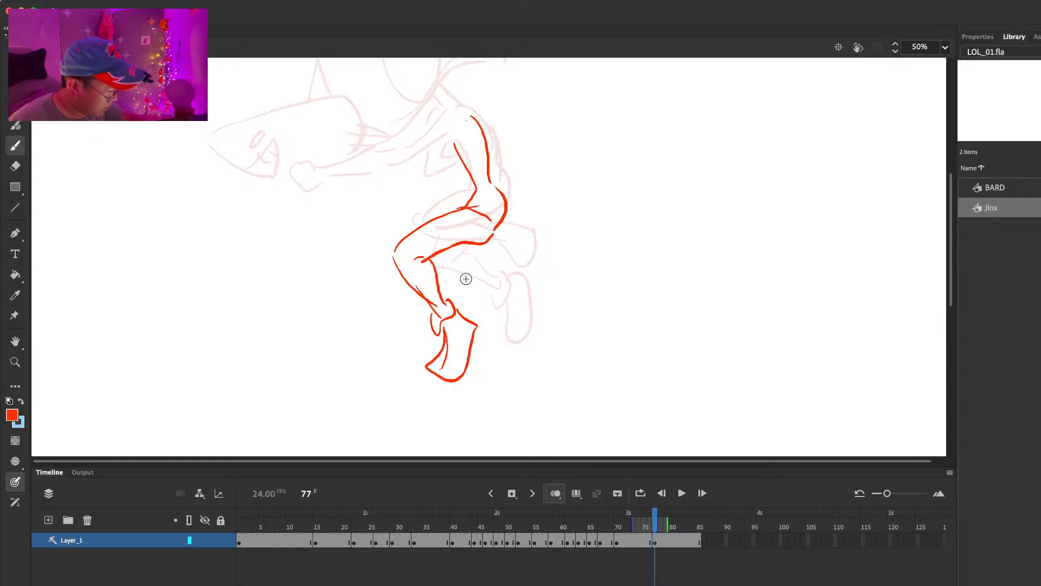
Step: Draw the back leg at frame 77 folded behind the front one, with its boot kicked back
drag(468, 271, 505, 271)
mouse_move(474, 253)
mouse_down()
mouse_move(517, 261)
mouse_move(508, 255)
mouse_move(513, 279)
mouse_up()
mouse_move(503, 276)
mouse_down()
mouse_move(515, 291)
mouse_move(541, 280)
mouse_up()
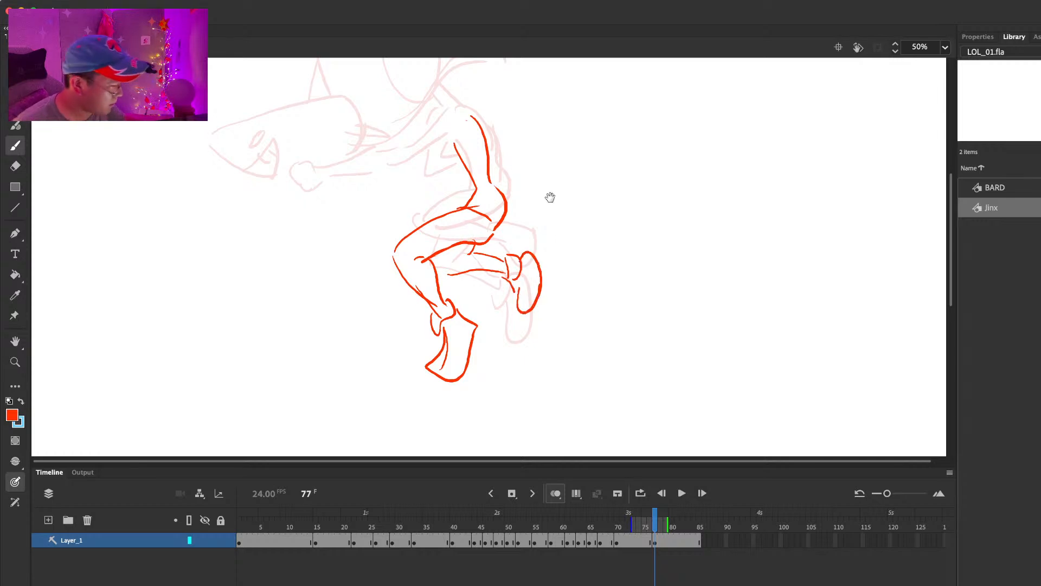
Step: Draw the oval head and the outstretched arm with its round fist at frame 77
drag(551, 181, 552, 322)
mouse_move(461, 256)
mouse_down()
mouse_move(378, 299)
mouse_move(304, 310)
mouse_move(333, 301)
mouse_move(408, 311)
mouse_up()
mouse_move(457, 280)
mouse_down()
mouse_move(404, 310)
mouse_move(464, 282)
mouse_up()
mouse_move(415, 164)
mouse_down()
mouse_move(400, 188)
mouse_move(429, 166)
mouse_up()
key(super+z)
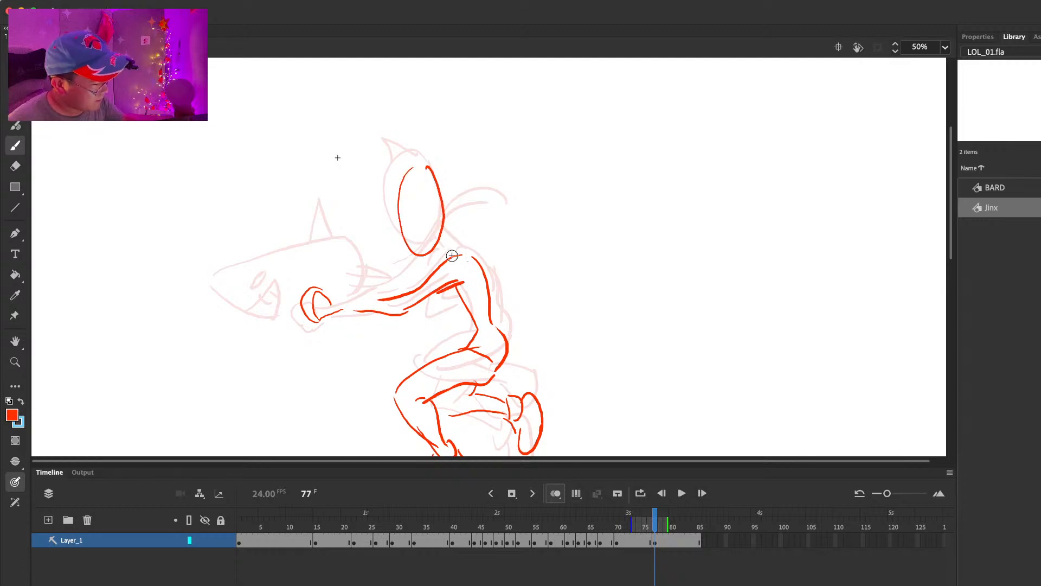
Step: Outline the launcher over the arm at frame 77, with its nose, upright fin and pointed rear end
drag(226, 281, 281, 314)
mouse_move(236, 250)
mouse_down()
mouse_move(348, 246)
mouse_move(331, 305)
mouse_up()
drag(351, 237, 364, 287)
mouse_move(331, 240)
mouse_down()
mouse_move(340, 204)
mouse_move(353, 248)
mouse_up()
drag(363, 273, 356, 288)
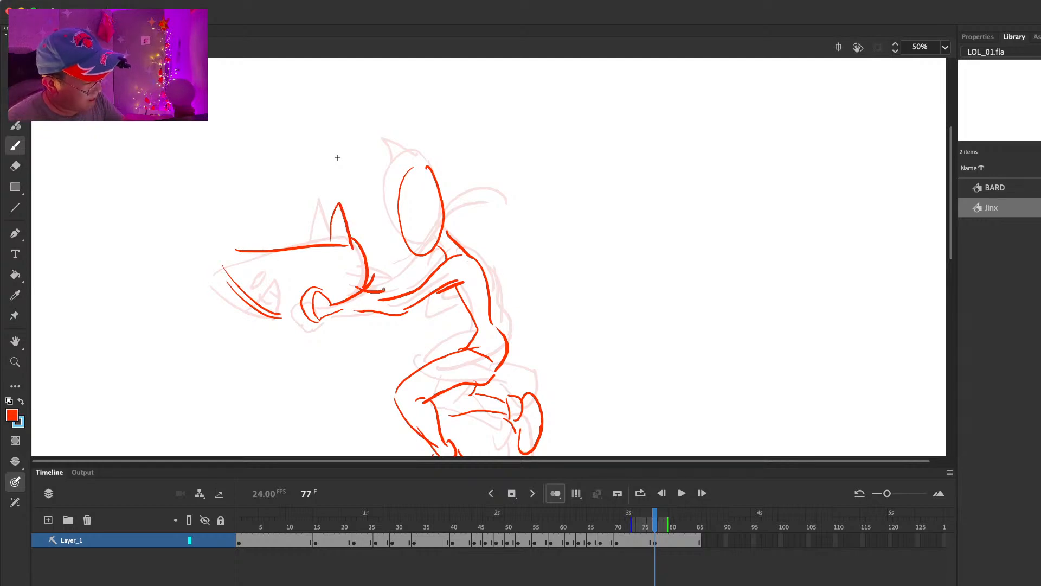
Step: Add the launcher's eye and mouth, a second front contour on the head and the bent far arm at frame 77
drag(256, 293, 282, 274)
drag(286, 274, 274, 298)
mouse_move(408, 170)
mouse_down()
mouse_move(422, 243)
mouse_move(396, 217)
mouse_move(427, 212)
mouse_up()
drag(455, 289, 457, 309)
drag(429, 318, 472, 318)
Step: Insert a blank keyframe at frame 83 and sketch the hips and front leg reaching down onto a curved boot
drag(568, 307, 568, 139)
drag(665, 521, 689, 520)
key(F7)
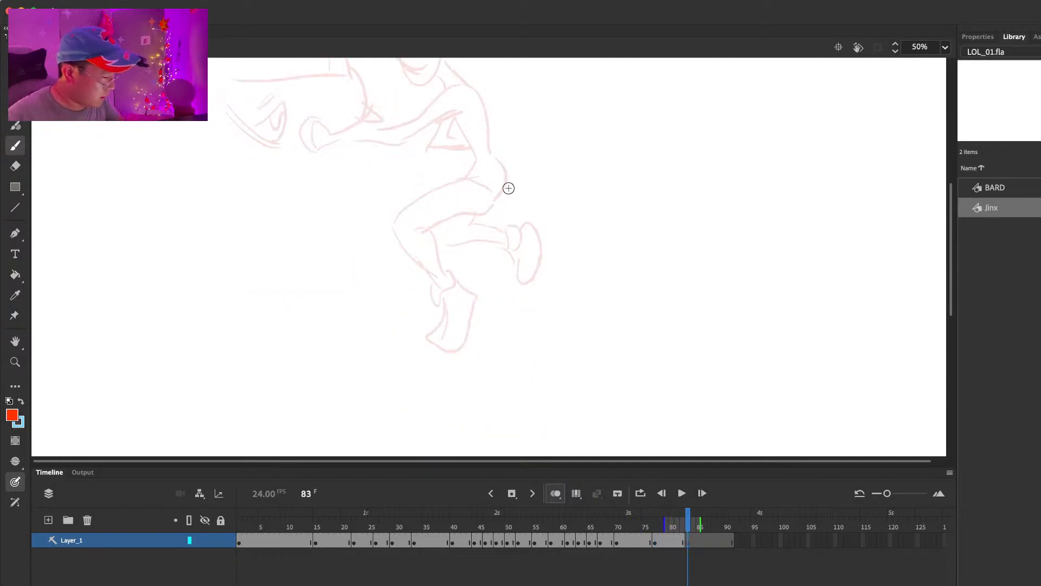
mouse_move(463, 210)
mouse_down()
mouse_move(487, 240)
mouse_move(477, 186)
mouse_up()
drag(507, 200, 499, 244)
drag(460, 208, 404, 264)
mouse_move(499, 243)
mouse_down()
mouse_move(423, 280)
mouse_move(414, 365)
mouse_up()
mouse_move(424, 281)
mouse_down()
mouse_move(420, 344)
mouse_move(399, 374)
mouse_move(436, 386)
mouse_move(433, 408)
mouse_up()
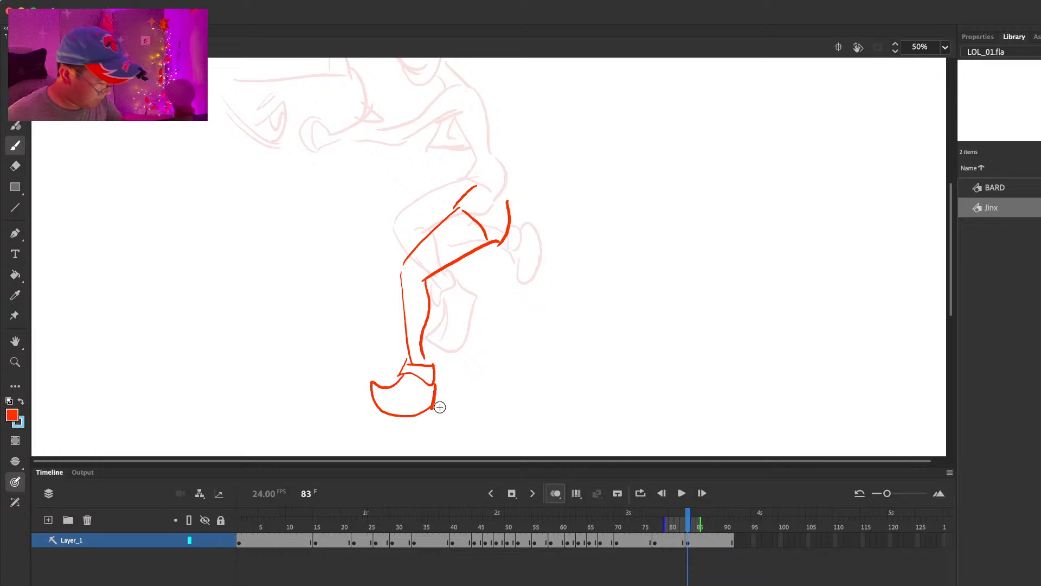
Step: Draw the back leg at frame 83 folded behind the thigh, with its boot hanging down
mouse_move(483, 252)
mouse_down()
mouse_move(461, 292)
mouse_move(504, 265)
mouse_move(437, 295)
mouse_up()
key(super+z)
mouse_move(495, 246)
mouse_down()
mouse_move(471, 277)
mouse_move(510, 273)
mouse_move(501, 276)
mouse_move(535, 252)
mouse_move(525, 310)
mouse_up()
drag(536, 259, 528, 311)
Step: Flip through the neighbouring frames to check the leg movement into the frame 83 landing
key(comma)
key(period)
key(period)
mouse_move(412, 534)
mouse_down()
mouse_move(299, 537)
mouse_move(662, 540)
mouse_move(727, 553)
mouse_up()
key(comma)
key(comma)
key(comma)
key(comma)
key(comma)
key(comma)
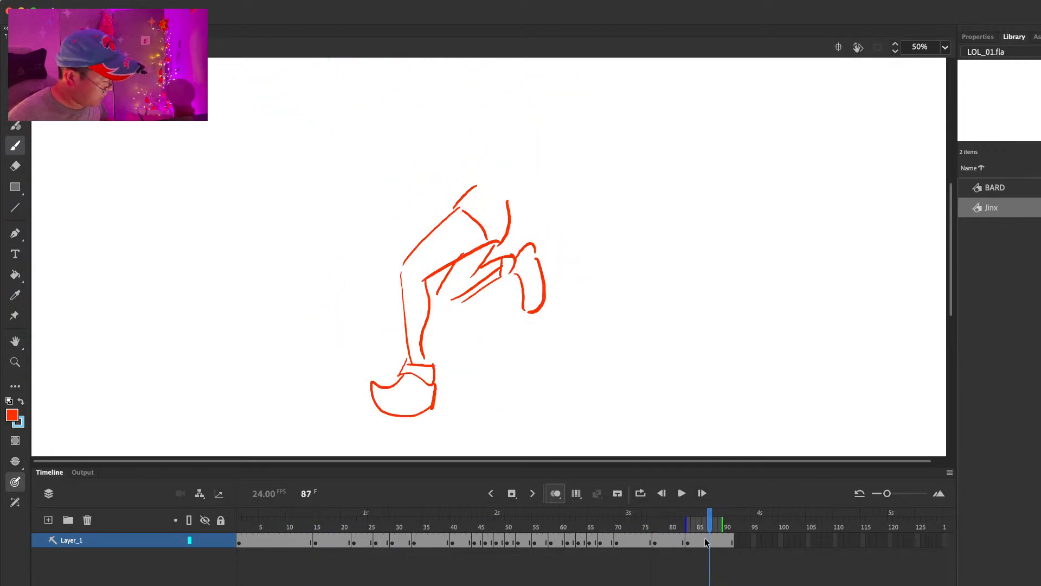
key(comma)
key(comma)
key(period)
Step: Reposition the legs above the front boot at frame 83 and redraw the ankle lines joining them to the boot
mouse_move(518, 171)
mouse_down()
mouse_move(518, 236)
mouse_move(445, 230)
mouse_move(540, 234)
mouse_move(536, 264)
mouse_up()
key(e)
key(l)
key(q)
drag(501, 303, 499, 318)
key(e)
key(b)
drag(409, 407, 417, 427)
drag(425, 408, 425, 427)
Step: Draw the oval head and the upright torso's belly and back lines above the hips at frame 83
drag(545, 218, 546, 266)
mouse_move(468, 319)
mouse_down()
mouse_move(472, 241)
mouse_move(476, 297)
mouse_up()
key(super+z)
mouse_move(461, 137)
mouse_down()
mouse_move(447, 179)
mouse_move(463, 139)
mouse_move(464, 164)
mouse_up()
key(super+z)
drag(487, 241, 502, 339)
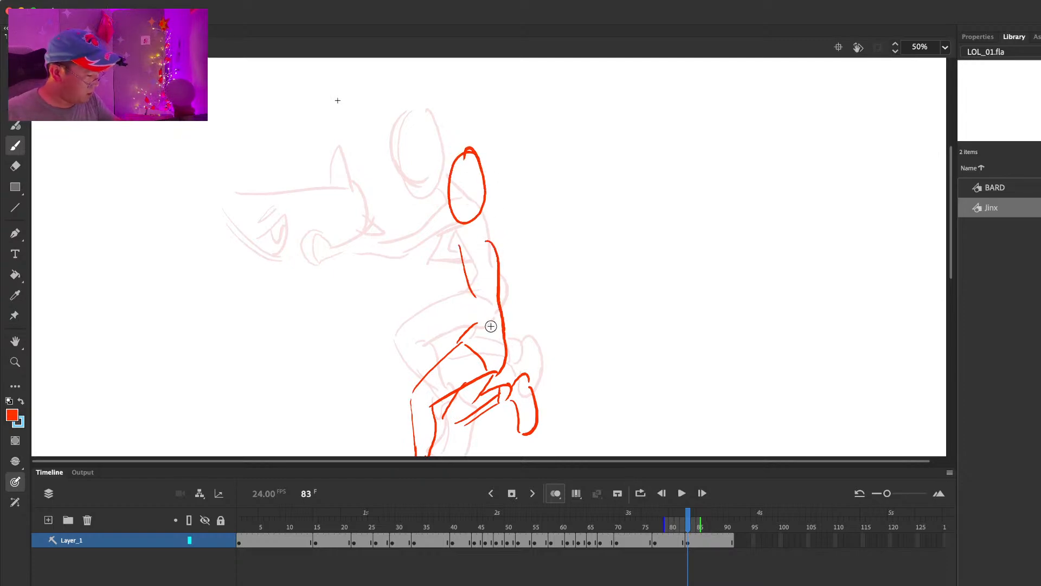
Step: Draw the outstretched arm with its round fist from the shoulder at frame 83
drag(344, 258, 373, 266)
mouse_move(381, 259)
mouse_down()
mouse_move(408, 287)
mouse_move(466, 247)
mouse_up()
drag(420, 279, 483, 267)
Step: Outline the launcher over the arm at frame 83 with its nose, upright fin and spiked rear end
drag(282, 216, 315, 245)
key(super+z)
drag(262, 202, 312, 254)
mouse_move(272, 203)
mouse_down()
mouse_move(391, 209)
mouse_move(398, 271)
mouse_up()
mouse_move(381, 209)
mouse_down()
mouse_move(385, 198)
mouse_move(392, 209)
mouse_up()
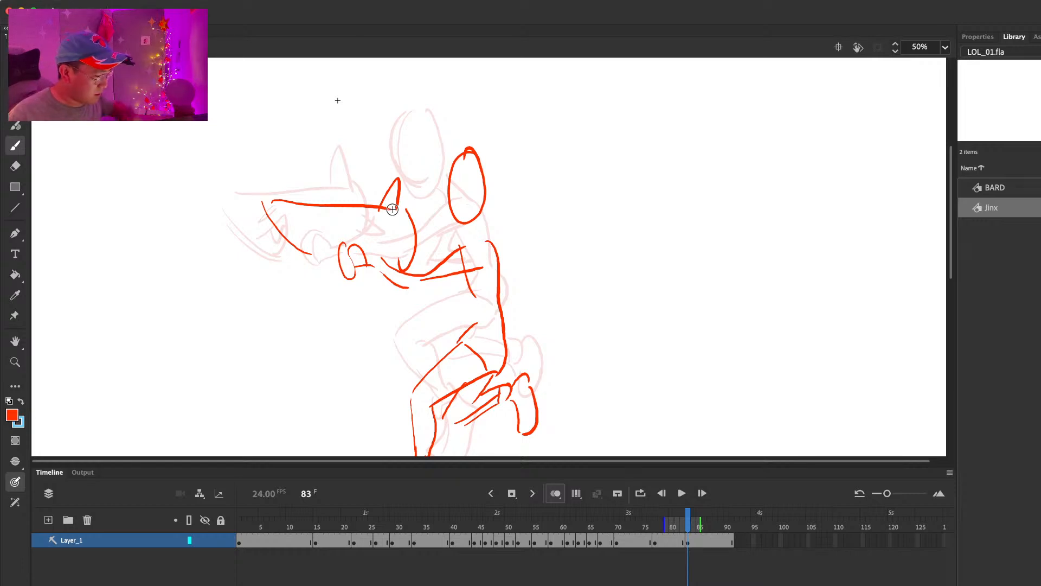
key(e)
mouse_move(418, 243)
mouse_down()
mouse_move(413, 254)
mouse_move(389, 247)
mouse_move(408, 245)
mouse_up()
key(b)
drag(411, 243, 436, 255)
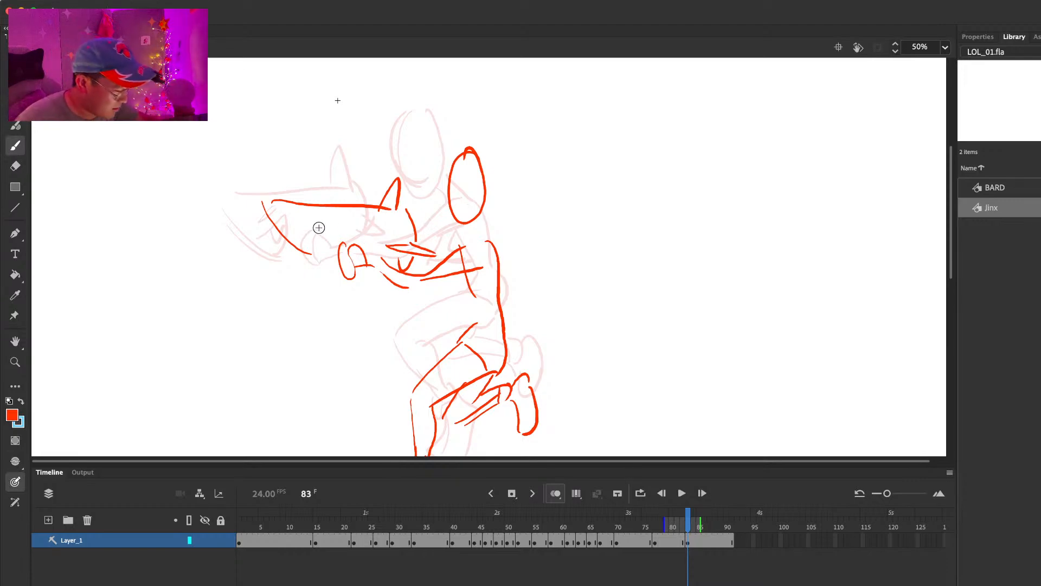
Step: Add an eye and toothed mouth to the launcher at frame 83 and tidy its overlap with the arm
drag(300, 222, 318, 216)
mouse_move(288, 234)
mouse_down()
mouse_move(324, 226)
mouse_move(320, 247)
mouse_up()
mouse_move(318, 254)
mouse_down()
mouse_move(425, 277)
mouse_move(418, 265)
mouse_move(407, 287)
mouse_move(429, 277)
mouse_move(422, 296)
mouse_move(470, 306)
mouse_up()
key(e)
key(b)
key(e)
key(b)
key(.)
Step: Complete the belly line at frame 83 and add the neck and the pointed hair tuft
drag(465, 284, 472, 327)
drag(471, 224, 470, 242)
drag(480, 224, 482, 238)
drag(462, 148, 441, 181)
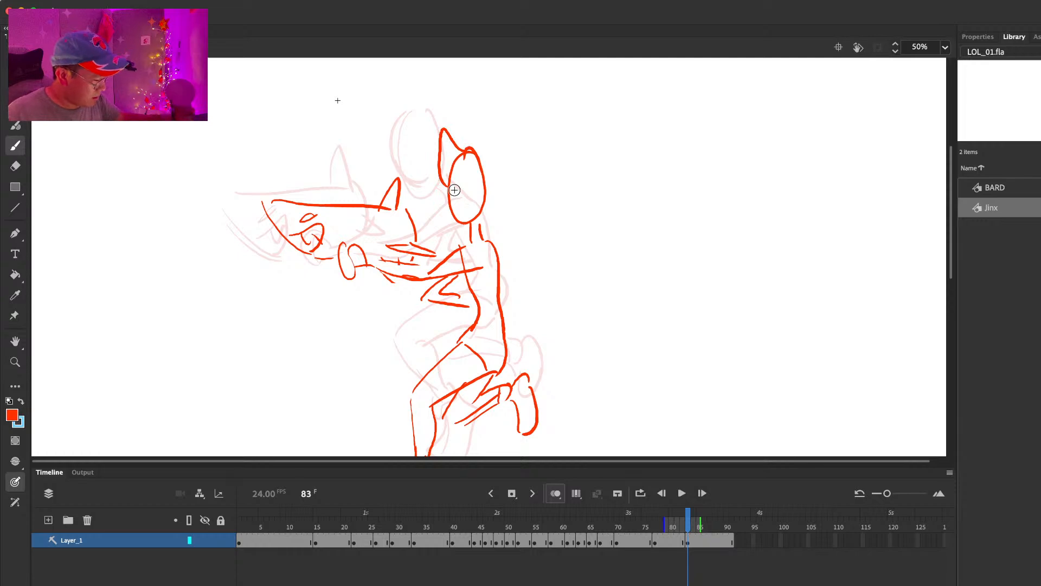
Step: Insert a blank keyframe at frame 86 and sketch the deeply bent front leg over its planted boot
scroll(619, 256, down, 4)
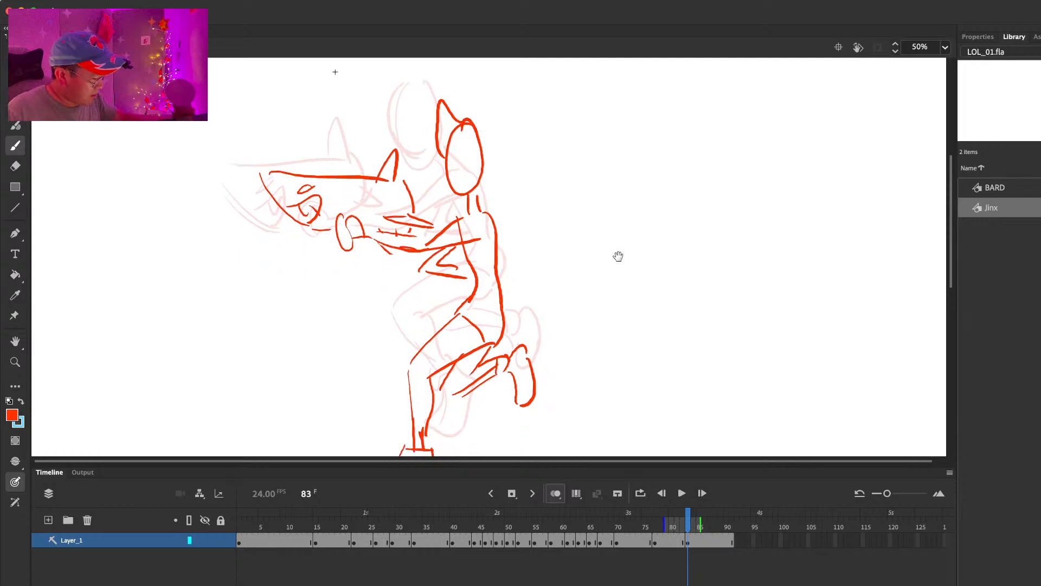
click(706, 541)
key(F7)
mouse_move(377, 308)
mouse_down()
mouse_move(442, 262)
mouse_move(399, 314)
mouse_up()
drag(373, 311, 428, 395)
mouse_move(438, 381)
mouse_down()
mouse_move(425, 374)
mouse_move(377, 394)
mouse_up()
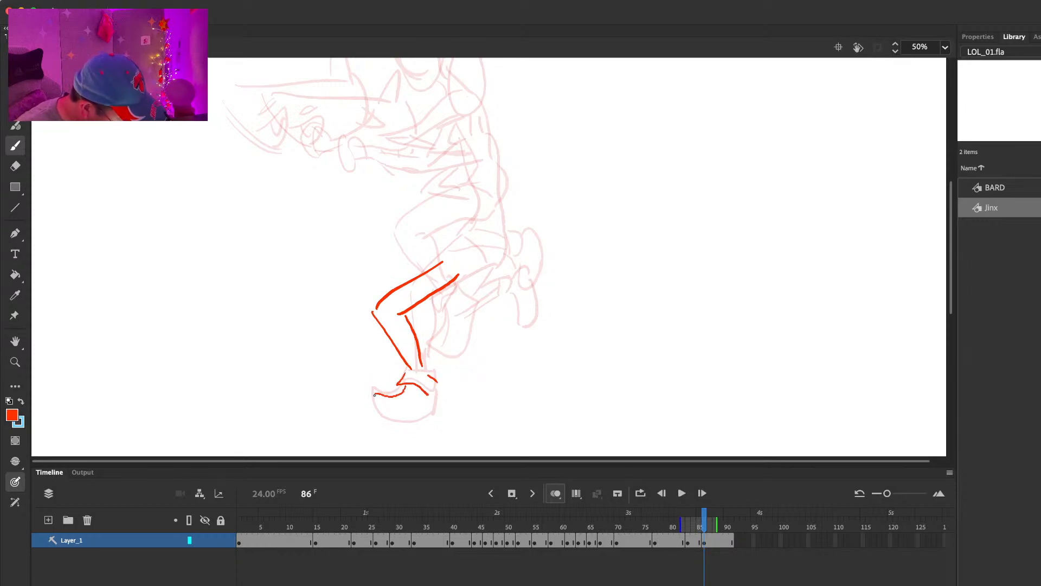
Step: Clean up the upper thigh at frame 86 and draw the hips and the underside of the thigh
drag(463, 294, 495, 290)
key(comma)
key(period)
key(e)
mouse_move(446, 262)
mouse_down()
mouse_move(423, 300)
mouse_move(460, 278)
mouse_up()
key(b)
mouse_move(415, 309)
mouse_down()
mouse_move(484, 290)
mouse_move(491, 273)
mouse_up()
Step: Draw the back leg at frame 86 bent down toward the ground, with its boot trailing behind
drag(462, 313, 446, 342)
mouse_move(494, 300)
mouse_down()
mouse_move(465, 343)
mouse_move(494, 378)
mouse_up()
drag(460, 343, 534, 363)
drag(513, 396, 535, 362)
mouse_move(518, 380)
mouse_down()
mouse_move(518, 392)
mouse_move(491, 402)
mouse_up()
mouse_move(491, 402)
mouse_down()
mouse_move(535, 376)
mouse_move(536, 362)
mouse_up()
drag(497, 378, 499, 383)
Step: Draw the belly and back lines at frame 86 and compare the lowered upper body with the preceding frames
scroll(541, 284, up, 3)
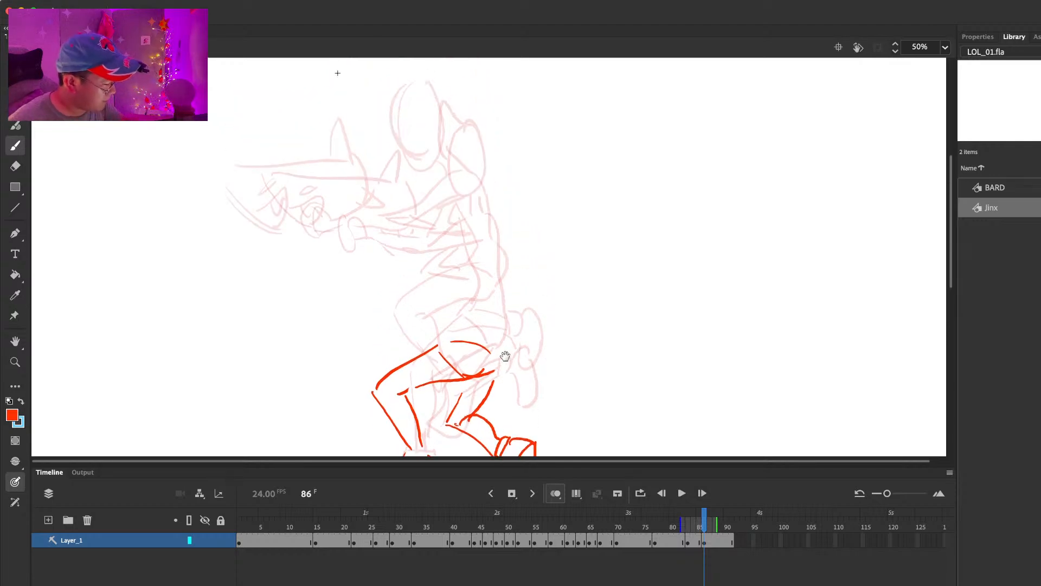
drag(448, 270, 454, 331)
drag(486, 298, 505, 362)
drag(453, 181, 428, 198)
key(super+z)
key(comma)
key(comma)
key(comma)
key(comma)
key(period)
key(period)
key(period)
key(period)
Step: Draw the front arm at frame 86 with its elbow bent and fist raised, and clean up its join with the shoulder
mouse_move(362, 242)
mouse_down()
mouse_move(361, 279)
mouse_move(374, 263)
mouse_up()
key(super+z)
mouse_move(361, 257)
mouse_down()
mouse_move(369, 282)
mouse_move(425, 279)
mouse_up()
mouse_move(379, 260)
mouse_down()
mouse_move(404, 269)
mouse_move(474, 253)
mouse_up()
key(super+z)
key(super+z)
key(super+z)
drag(406, 282, 453, 275)
drag(465, 255, 479, 272)
key(e)
drag(388, 293, 455, 279)
key(b)
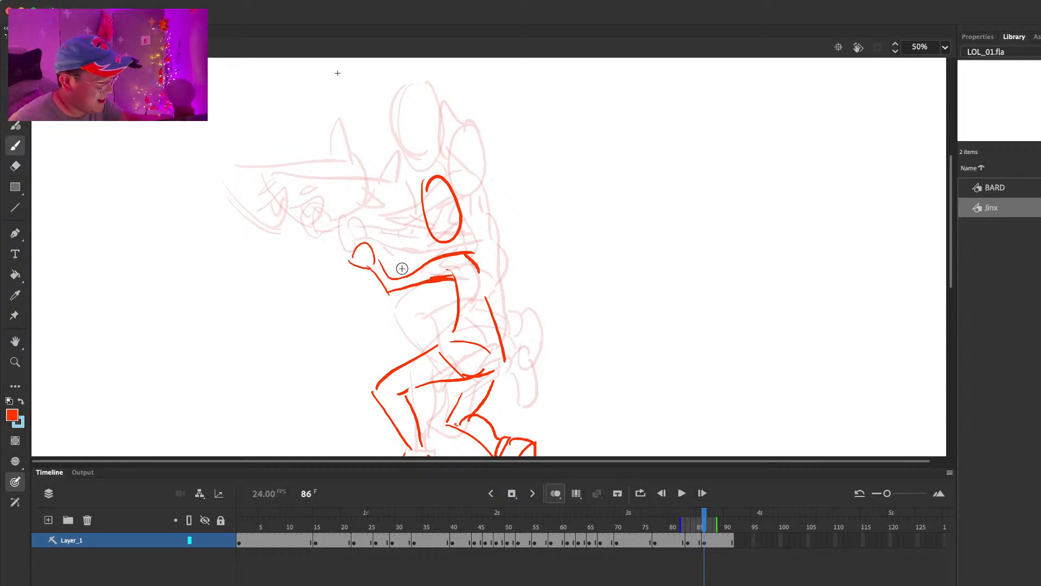
Step: Outline the launcher above the bent arm at frame 86, with its nose, rounded rear end and upright fin
key(comma)
key(period)
mouse_move(279, 195)
mouse_down()
mouse_move(301, 245)
mouse_move(311, 244)
mouse_up()
key(super+z)
mouse_move(304, 200)
mouse_down()
mouse_move(411, 208)
mouse_move(386, 271)
mouse_up()
drag(381, 261, 412, 255)
drag(394, 203, 408, 204)
Step: Add the neck and the bent far arm beneath the shoulder at frame 86
key(comma)
key(period)
drag(460, 237, 462, 252)
drag(455, 289, 457, 311)
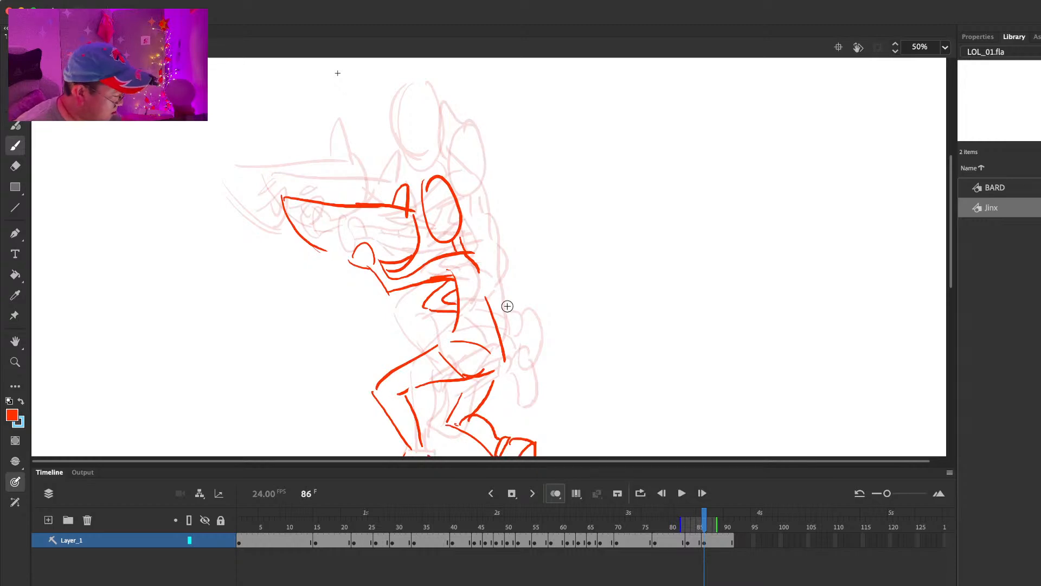
Step: Start a new blank key pose at frame 93 and sketch the oval head slightly behind the previous pose's head
mouse_move(478, 265)
mouse_down()
mouse_move(493, 318)
mouse_move(519, 281)
mouse_up()
key(F5)
key(F5)
key(F5)
key(F5)
key(F5)
key(F5)
key(F5)
key(F7)
drag(520, 281, 529, 346)
mouse_move(449, 221)
mouse_down()
mouse_move(453, 277)
mouse_move(451, 223)
mouse_up()
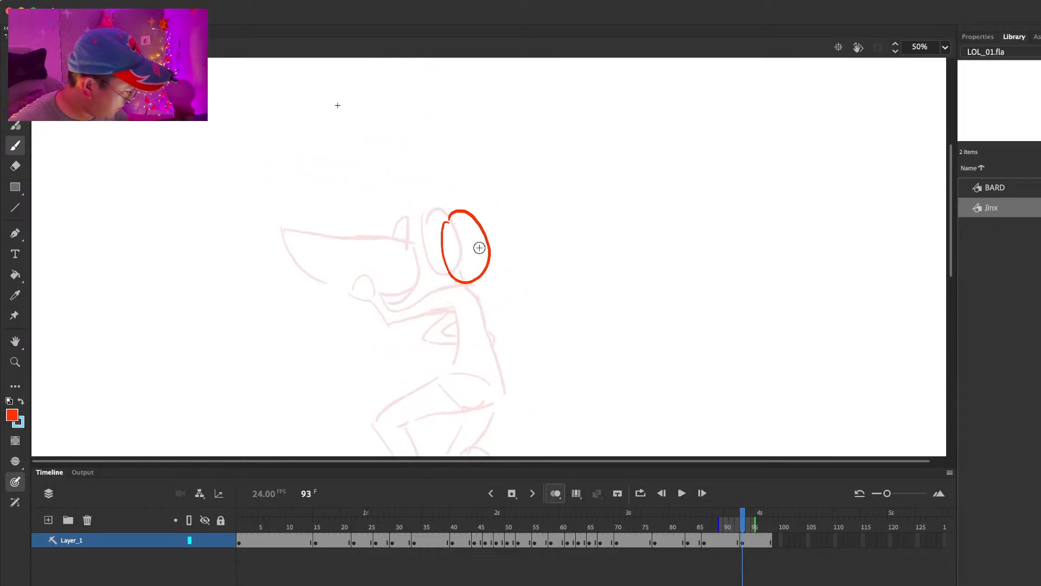
Step: Draw the tipped launcher in front of the head, both bent arms, the torso and the pelvis at frame 93
mouse_move(374, 249)
mouse_down()
mouse_move(471, 259)
mouse_move(480, 297)
mouse_move(473, 251)
mouse_up()
mouse_move(469, 314)
mouse_down()
mouse_move(476, 330)
mouse_move(523, 334)
mouse_up()
mouse_move(475, 320)
mouse_down()
mouse_move(503, 305)
mouse_move(528, 327)
mouse_up()
mouse_move(430, 314)
mouse_down()
mouse_move(424, 345)
mouse_move(453, 351)
mouse_up()
drag(462, 342, 465, 369)
drag(506, 338, 503, 383)
Step: Nudge the whole frame 93 upper-body drawing to the left over the onion-skinned pose
drag(530, 296, 530, 245)
key(super+a)
key(shift+Left)
key(shift+Left)
key(shift+Left)
key(shift+Left)
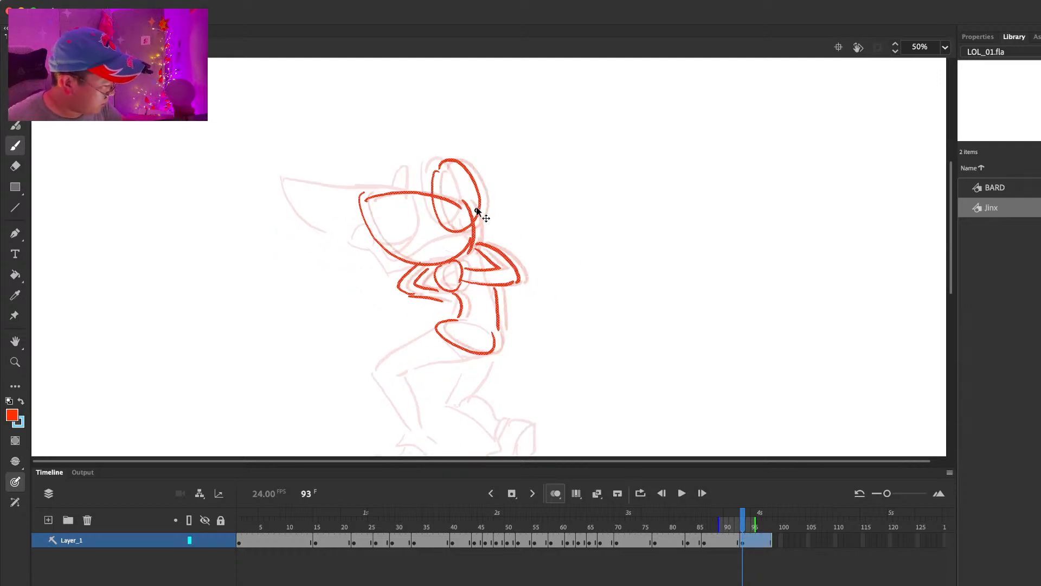
Step: Draw the bent front leg at frame 93, from the pelvis down to the shin
drag(402, 358, 386, 365)
key(super+z)
drag(433, 337, 383, 366)
mouse_move(492, 347)
mouse_down()
mouse_move(411, 371)
mouse_move(389, 389)
mouse_move(412, 422)
mouse_up()
drag(413, 376, 432, 432)
scroll(435, 439, down, 3)
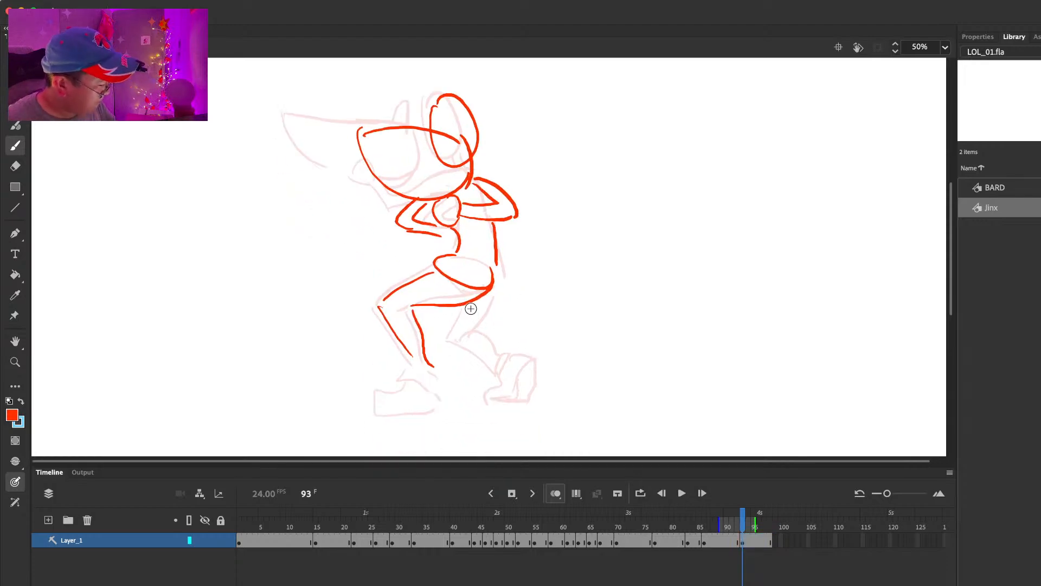
Step: Add the bent far leg and both feet at frame 93, and compare the pose with the preceding frame
drag(445, 311, 445, 338)
drag(480, 301, 472, 328)
mouse_move(446, 346)
mouse_down()
mouse_move(500, 358)
mouse_move(493, 376)
mouse_up()
mouse_move(524, 357)
mouse_down()
mouse_move(533, 374)
mouse_move(518, 404)
mouse_up()
drag(371, 398, 444, 406)
scroll(593, 316, up, 3)
key(comma)
key(period)
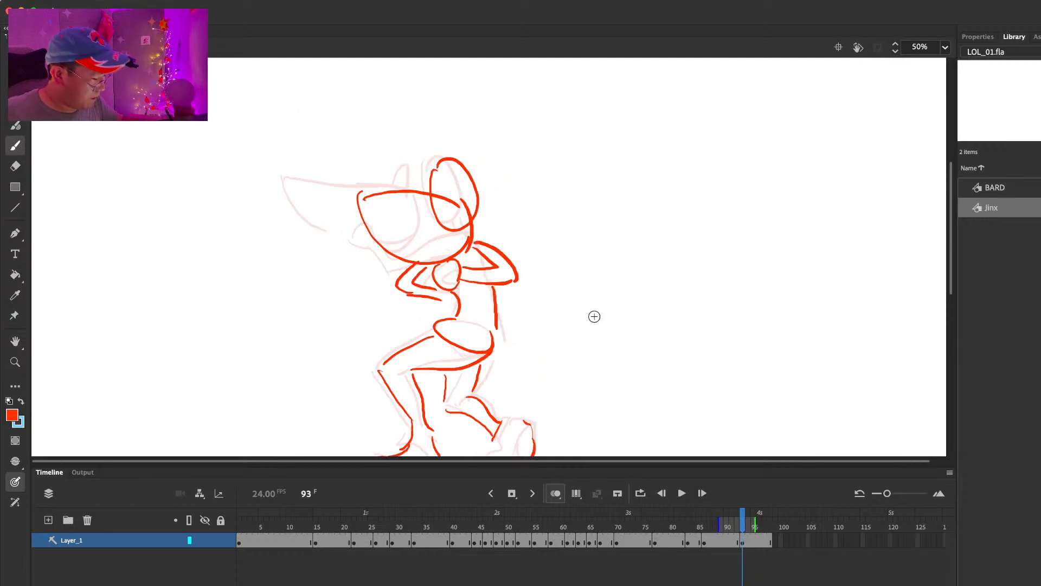
Step: Start a new blank key pose at frame 98 and sketch the oval head forward of the previous head
key(F5)
key(F5)
key(F5)
key(F5)
key(F5)
key(F7)
drag(620, 203, 622, 246)
mouse_move(409, 169)
mouse_down()
mouse_move(442, 165)
mouse_move(419, 250)
mouse_move(451, 180)
mouse_move(416, 190)
mouse_move(444, 223)
mouse_move(407, 204)
mouse_up()
key(super+z)
key(super+z)
key(super+z)
drag(490, 249, 511, 237)
Step: Draw the bent front arm at frame 98, with its hand gripping a boxy gun marked with barrel lines
drag(386, 281, 345, 296)
drag(408, 294, 362, 303)
drag(342, 295, 365, 333)
drag(363, 331, 395, 369)
mouse_move(375, 314)
mouse_down()
mouse_move(413, 304)
mouse_move(427, 350)
mouse_up()
drag(395, 369, 417, 354)
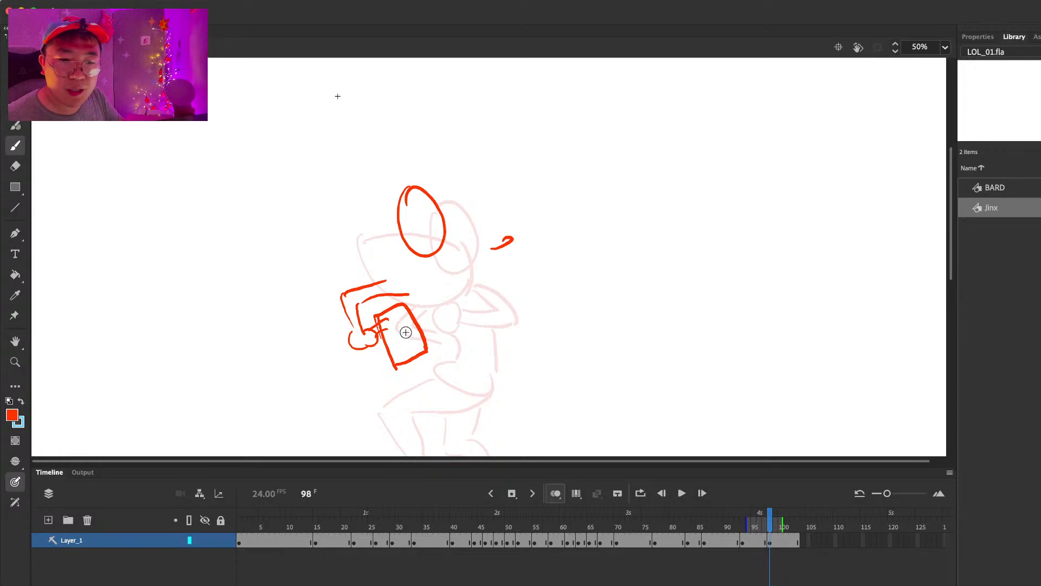
drag(389, 321, 398, 361)
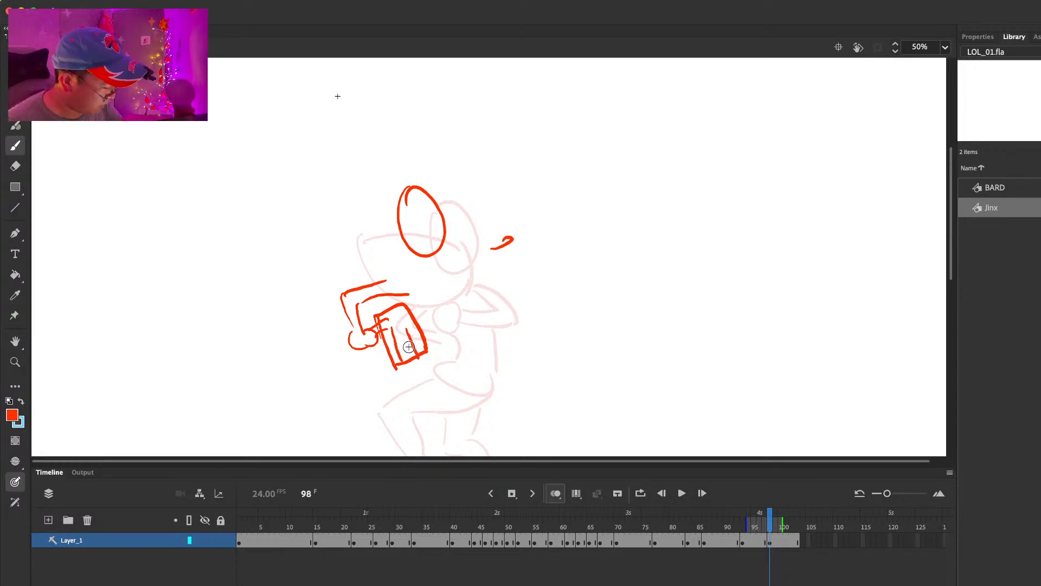
Step: Draw the launcher behind the head at frame 98, with its pointed end, round face, jagged mouth and fins
mouse_move(411, 189)
mouse_down()
mouse_move(371, 181)
mouse_move(383, 247)
mouse_move(423, 258)
mouse_move(423, 271)
mouse_move(503, 254)
mouse_up()
mouse_move(458, 187)
mouse_down()
mouse_move(486, 212)
mouse_move(465, 186)
mouse_up()
drag(505, 220, 512, 243)
mouse_move(441, 241)
mouse_down()
mouse_move(499, 214)
mouse_move(466, 251)
mouse_up()
drag(476, 198, 487, 184)
drag(508, 240, 514, 234)
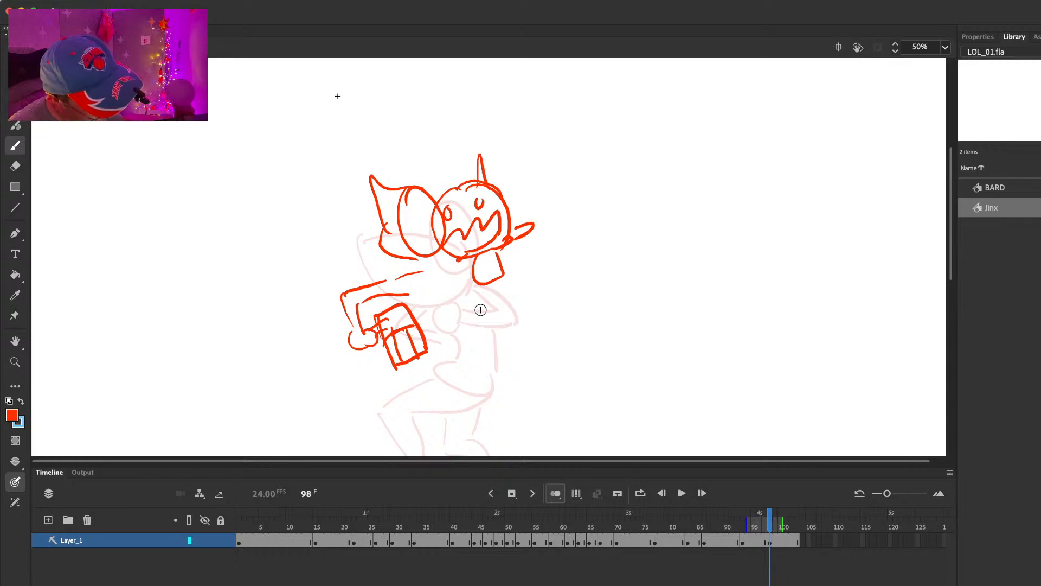
Step: Draw the forward-leaning torso and both bent legs beneath the launcher at frame 98
drag(475, 290, 482, 341)
scroll(521, 261, down, 3)
drag(441, 276, 379, 344)
mouse_move(479, 281)
mouse_down()
mouse_move(407, 350)
mouse_move(422, 392)
mouse_up()
drag(445, 320, 444, 359)
drag(480, 292, 462, 352)
mouse_move(458, 353)
mouse_down()
mouse_move(492, 402)
mouse_move(521, 413)
mouse_up()
drag(537, 310, 540, 314)
Step: Start a new blank key pose at frame 101 and sketch the oval head upright
key(F5)
key(F5)
key(F5)
key(F7)
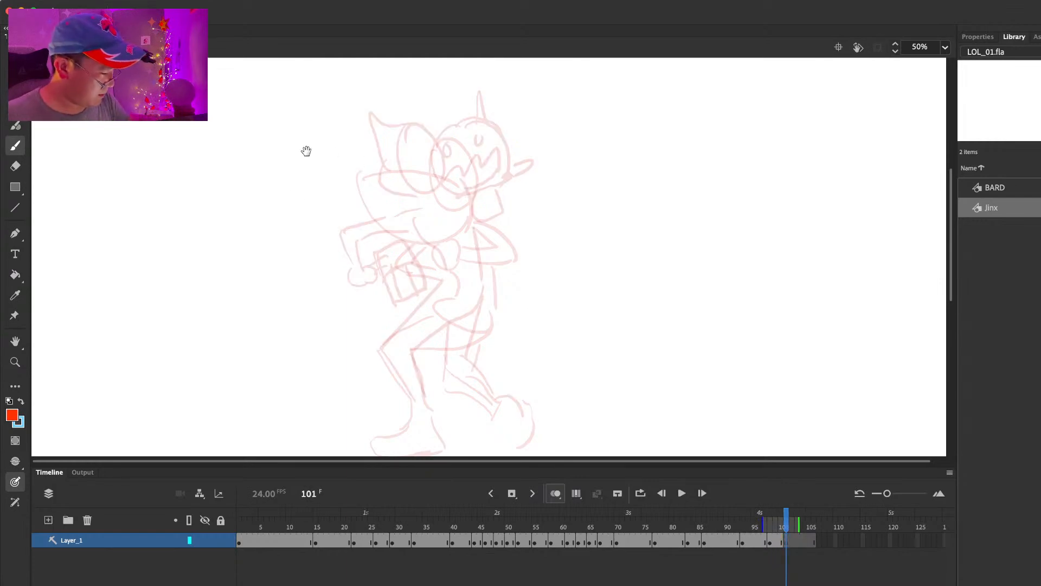
mouse_move(452, 154)
mouse_down()
mouse_move(466, 122)
mouse_move(471, 144)
mouse_up()
key(ctrl+z)
Step: Draw the front arm at frame 101 raised outward, with a bent elbow and round fist
mouse_move(334, 153)
mouse_down()
mouse_move(312, 200)
mouse_move(416, 210)
mouse_up()
key(ctrl+z)
key(ctrl+z)
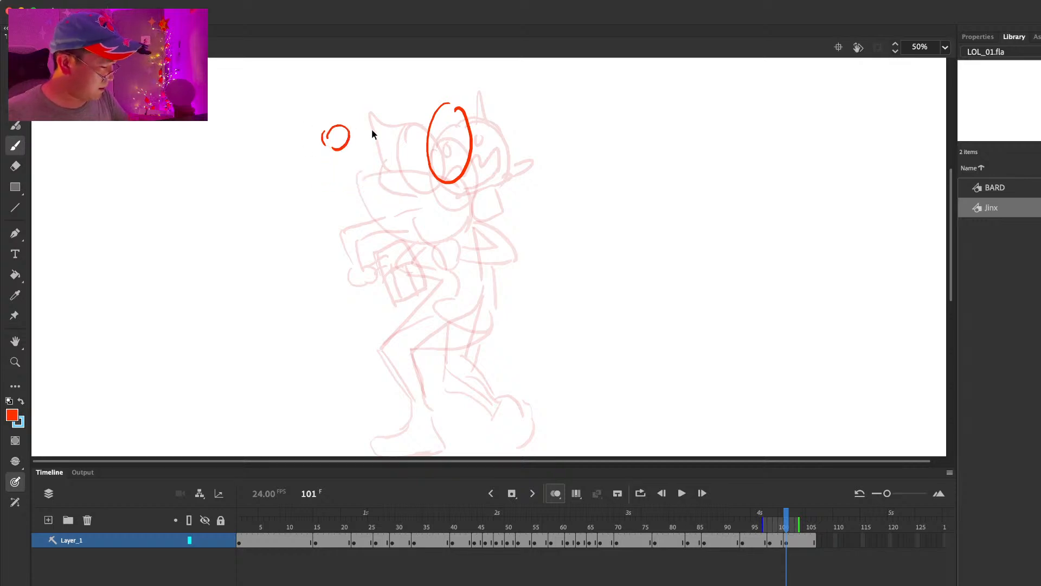
drag(326, 186, 316, 216)
drag(343, 153, 396, 206)
drag(329, 198, 416, 229)
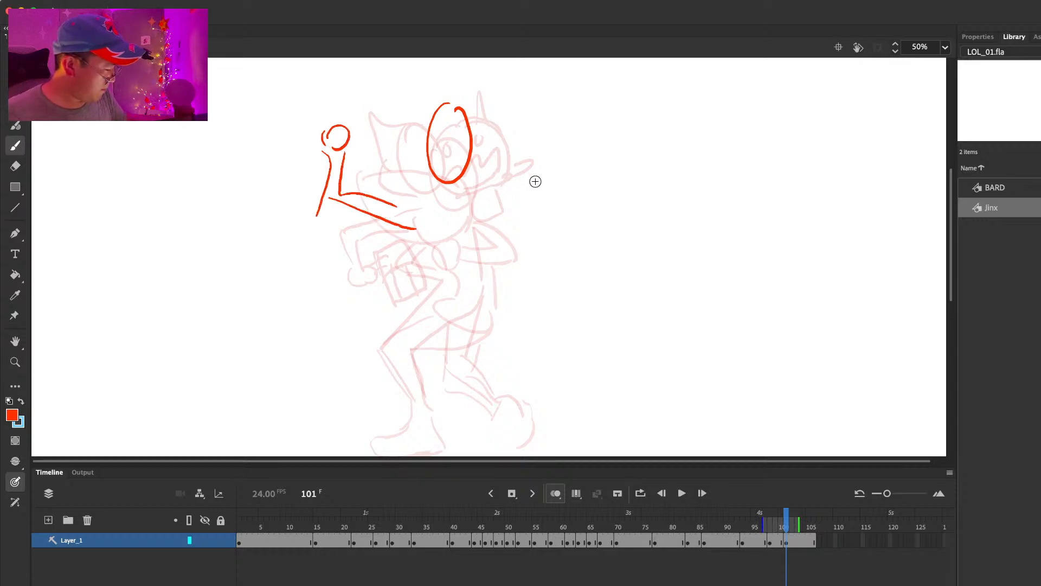
Step: Draw the far arm raised with a fist at frame 101, and the shark launcher with its smiling face above it
mouse_move(531, 186)
mouse_down()
mouse_move(550, 171)
mouse_move(512, 187)
mouse_move(535, 202)
mouse_move(490, 217)
mouse_move(507, 201)
mouse_up()
mouse_move(480, 128)
mouse_down()
mouse_move(574, 74)
mouse_move(579, 98)
mouse_move(546, 156)
mouse_up()
mouse_move(545, 94)
mouse_down()
mouse_move(565, 111)
mouse_move(565, 128)
mouse_move(517, 166)
mouse_up()
Step: Draw the gun above the raised front fist at frame 101, with its oval muzzle and rounded body
mouse_move(289, 113)
mouse_down()
mouse_move(275, 145)
mouse_move(304, 108)
mouse_up()
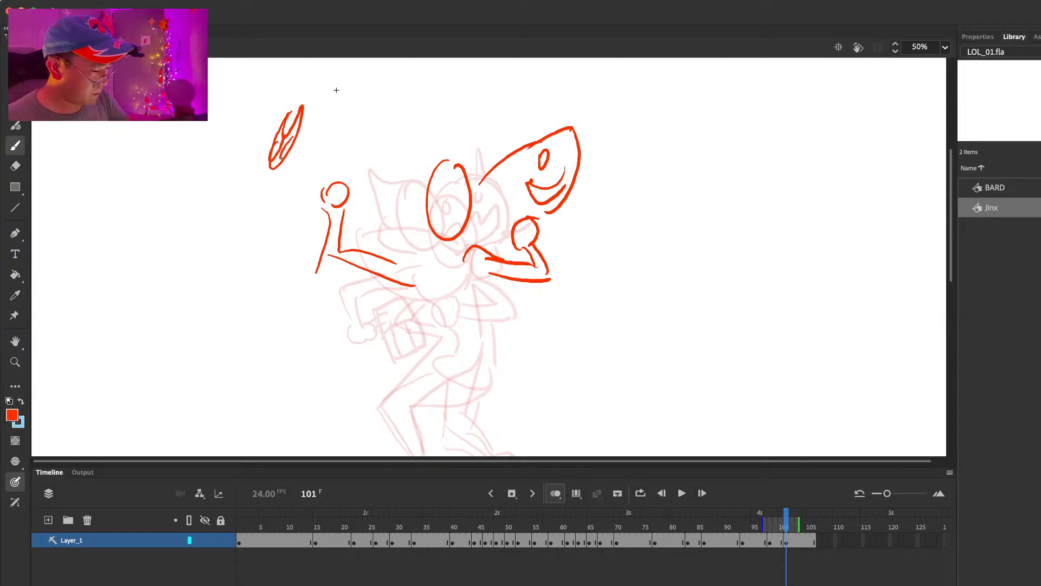
drag(279, 166, 296, 173)
mouse_move(332, 119)
mouse_down()
mouse_move(318, 176)
mouse_move(378, 159)
mouse_up()
drag(314, 180, 345, 189)
drag(378, 155, 348, 194)
Step: Move the raised front arm and gun closer to the head at frame 101, and add a hair shape on the head
key(comma)
key(period)
key(l)
mouse_move(394, 116)
mouse_down()
mouse_move(250, 124)
mouse_move(380, 181)
mouse_move(396, 158)
mouse_move(449, 211)
mouse_move(437, 230)
mouse_up()
key(e)
key(b)
drag(458, 158, 428, 188)
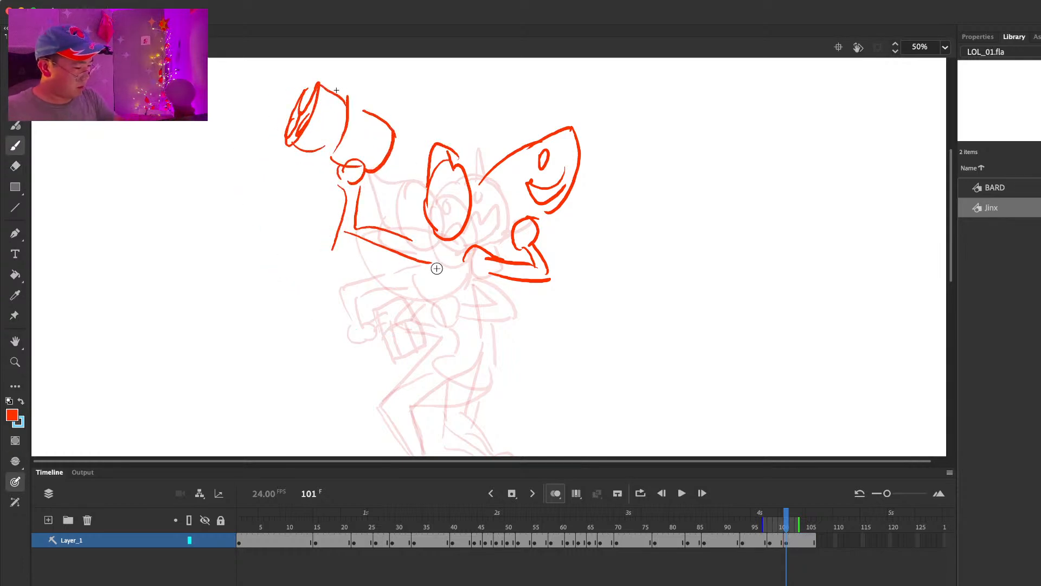
Step: Draw the chest and narrow waist between the raised arms at frame 101
drag(433, 252, 409, 299)
mouse_move(481, 272)
mouse_down()
mouse_move(444, 296)
mouse_move(437, 335)
mouse_up()
drag(459, 292, 454, 341)
Step: Shift the whole frame 101 drawing to the right and sketch the hips and the front thigh
drag(544, 320, 544, 216)
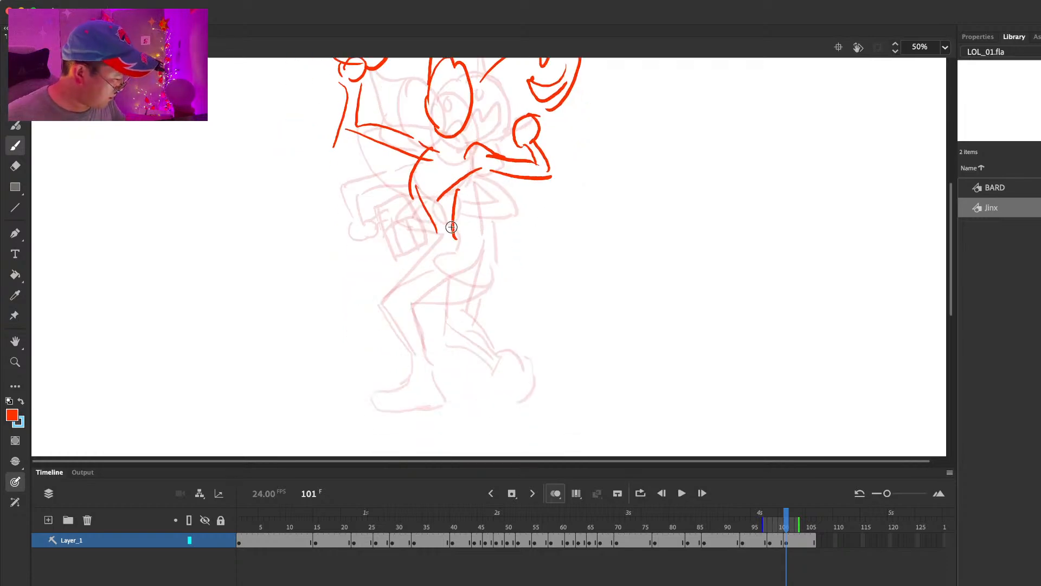
key(super+a)
mouse_move(461, 190)
mouse_down()
mouse_move(478, 181)
mouse_move(471, 230)
mouse_move(447, 217)
mouse_move(487, 258)
mouse_move(406, 312)
mouse_up()
key(e)
key(b)
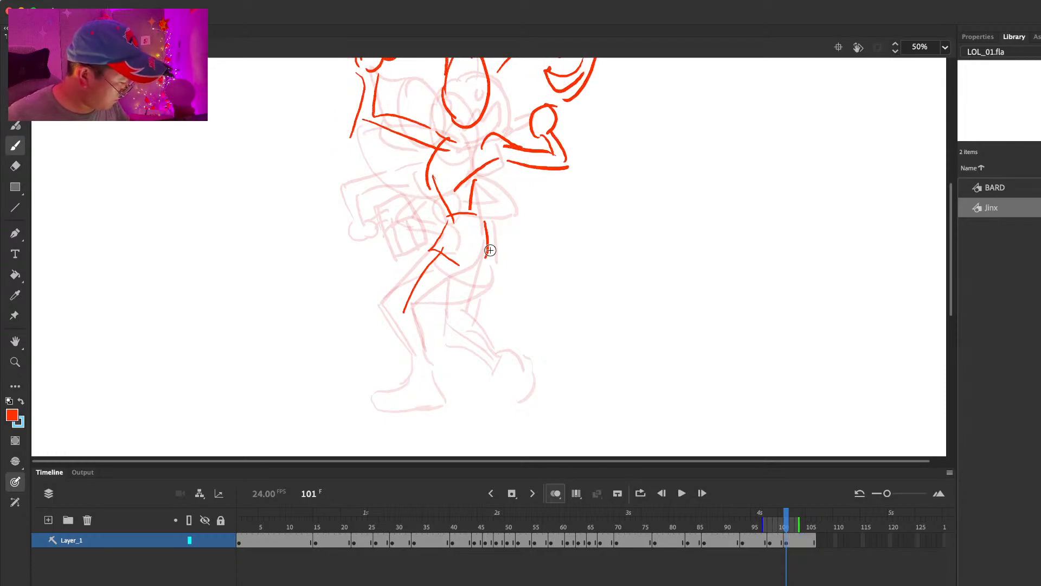
Step: Redraw the legs at frame 101 with bent knees, reaching down to both planted feet
key(super+z)
drag(489, 259, 485, 332)
key(super+z)
mouse_move(488, 260)
mouse_down()
mouse_move(495, 331)
mouse_move(457, 321)
mouse_move(491, 364)
mouse_move(479, 385)
mouse_move(480, 366)
mouse_move(520, 402)
mouse_up()
key(super+z)
drag(436, 253, 403, 302)
drag(466, 267, 422, 320)
drag(402, 294, 420, 367)
mouse_move(423, 312)
mouse_down()
mouse_move(440, 400)
mouse_move(429, 415)
mouse_move(448, 409)
mouse_up()
mouse_move(602, 214)
mouse_down()
mouse_move(602, 293)
mouse_move(590, 293)
mouse_move(583, 258)
mouse_move(597, 295)
mouse_move(587, 293)
mouse_up()
Step: Extend the hold of the frame 101 pose and delete its hips and legs above the feet
key(F5)
key(F5)
key(F5)
key(F5)
key(F5)
mouse_move(532, 360)
mouse_down()
mouse_move(547, 281)
mouse_move(544, 315)
mouse_up()
key(l)
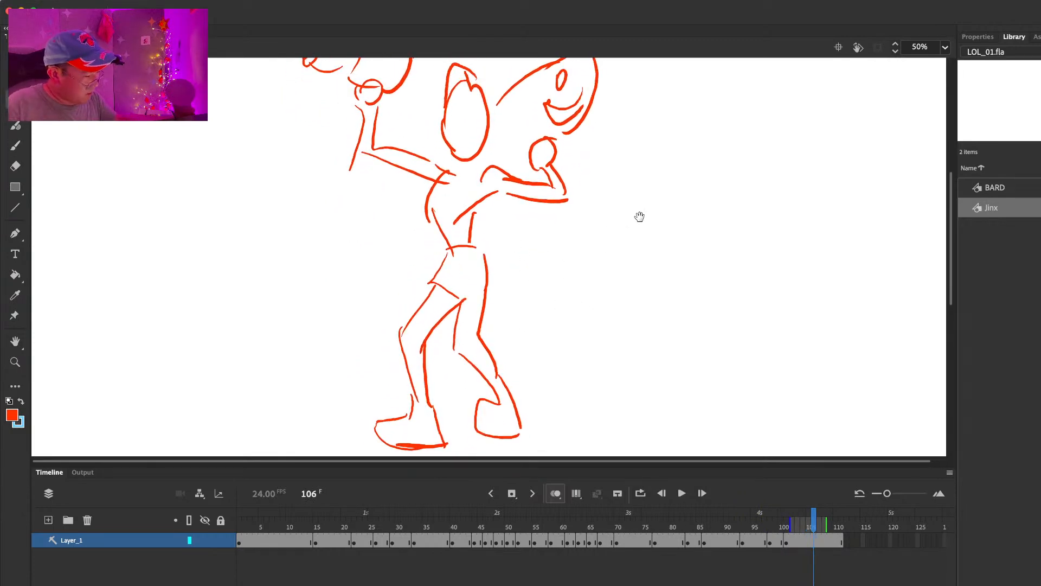
scroll(640, 211, up, 4)
mouse_move(613, 139)
mouse_down()
mouse_move(318, 93)
mouse_move(635, 263)
mouse_move(600, 102)
mouse_move(600, 353)
mouse_move(661, 183)
mouse_up()
mouse_move(550, 284)
mouse_down()
mouse_move(545, 265)
mouse_move(408, 302)
mouse_move(527, 289)
mouse_move(525, 280)
mouse_up()
scroll(546, 266, down, 3)
key(Delete)
Step: Redraw the hips of the frame 101 pose, clear leftover lines by the front foot and outline a straighter front leg
key(b)
drag(446, 304, 481, 300)
drag(478, 262, 489, 296)
key(e)
drag(407, 400, 419, 417)
key(b)
drag(448, 305, 423, 406)
drag(483, 307, 441, 380)
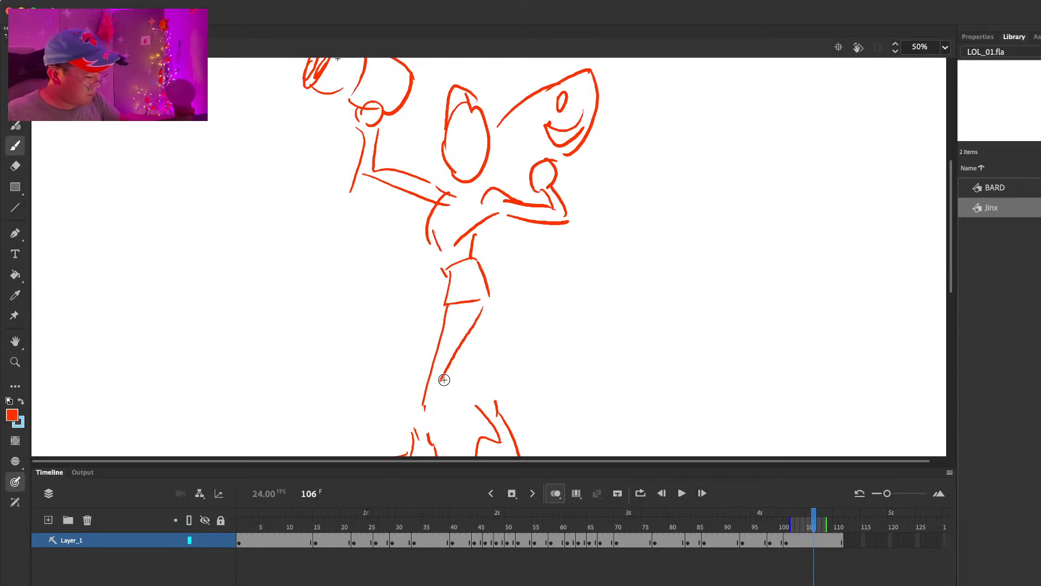
Step: Finish both straightened legs of the frame 101 pose, erasing and redrawing the far leg's inner line
drag(447, 306, 415, 443)
mouse_move(455, 340)
mouse_down()
mouse_move(433, 429)
mouse_move(495, 429)
mouse_up()
drag(490, 297, 512, 450)
key(e)
drag(471, 383, 492, 427)
key(b)
drag(470, 358, 498, 435)
Step: Start a new blank key pose at frame 106 and sketch the oval head lower than the previous head
key(space)
mouse_move(516, 364)
mouse_down()
mouse_move(492, 370)
mouse_move(484, 352)
mouse_move(505, 388)
mouse_up()
key(space)
drag(562, 288, 558, 294)
drag(844, 546, 812, 541)
drag(418, 200, 415, 206)
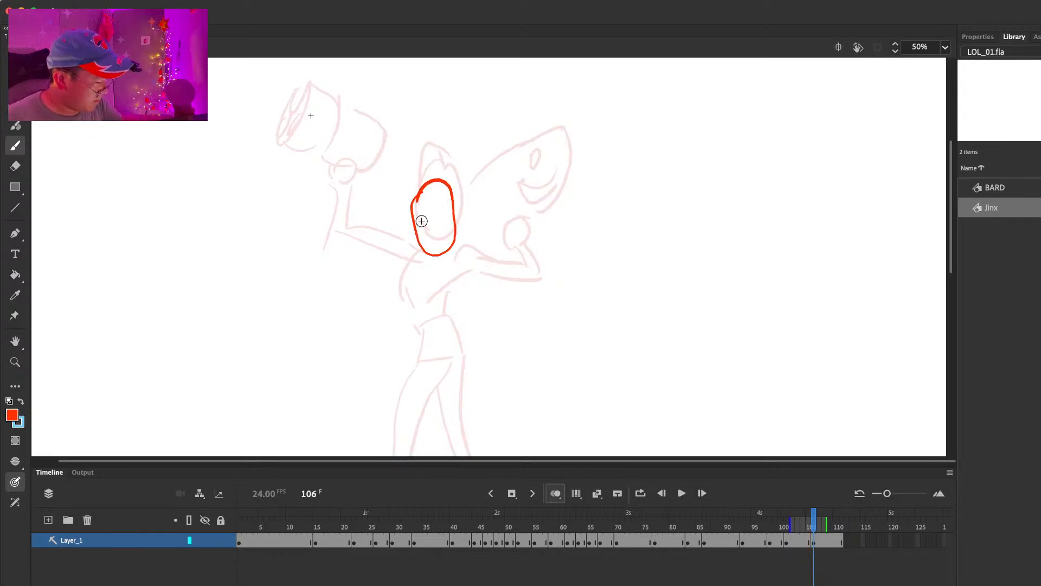
Step: Draw the front arm at frame 106, erasing its raised forearm and redrawing it folded in toward the head
drag(337, 240, 332, 252)
mouse_move(373, 208)
mouse_down()
mouse_move(350, 251)
mouse_move(406, 274)
mouse_move(400, 258)
mouse_up()
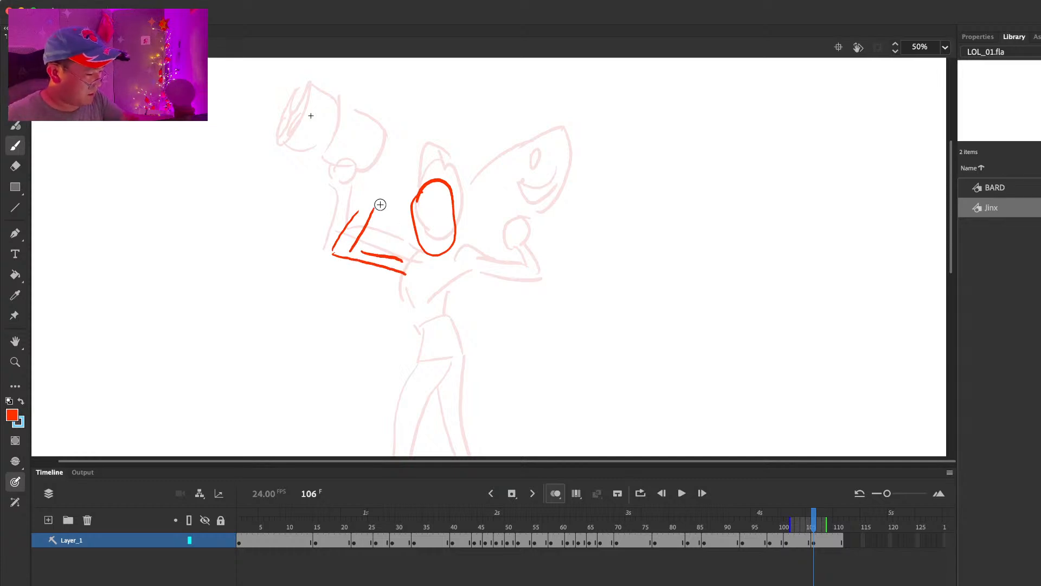
key(e)
mouse_move(373, 211)
mouse_down()
mouse_move(346, 229)
mouse_move(351, 249)
mouse_up()
key(b)
drag(329, 245, 349, 240)
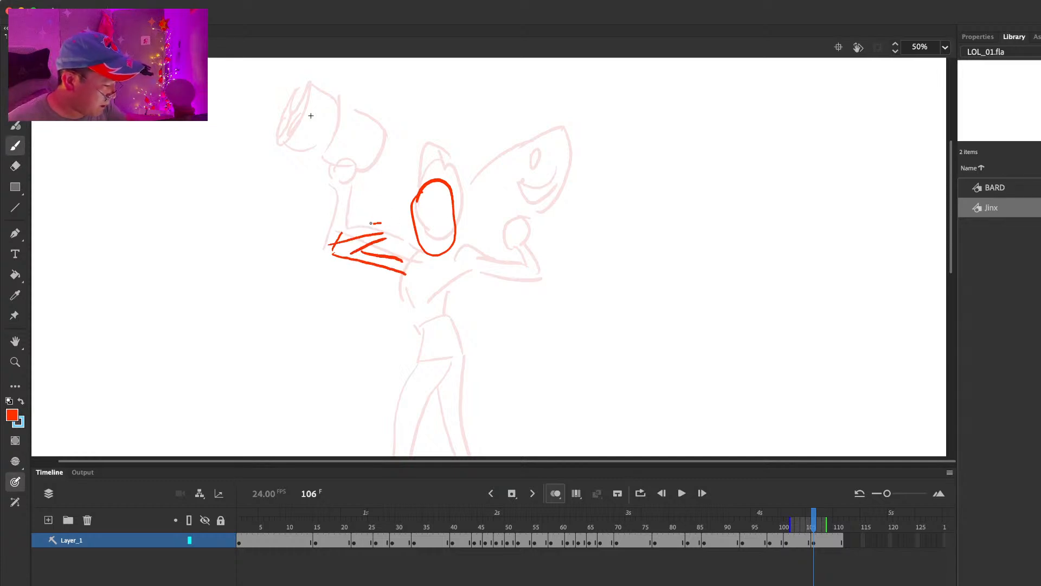
Step: Draw the gun with its oval muzzle above the folded arm at frame 106, and outline the far fist
mouse_move(358, 145)
mouse_down()
mouse_move(337, 195)
mouse_move(366, 142)
mouse_move(415, 178)
mouse_up()
drag(348, 193, 360, 206)
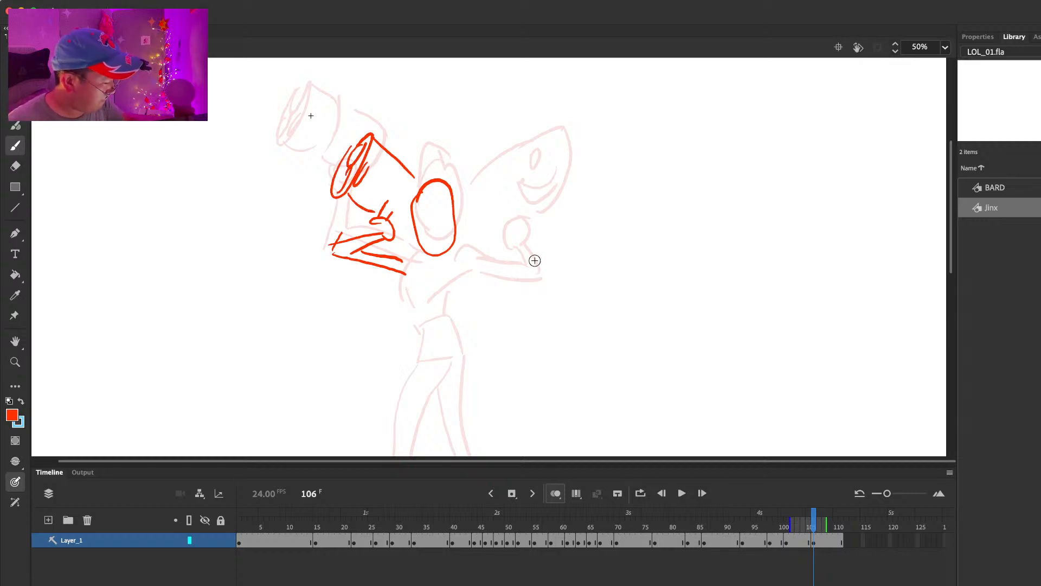
drag(498, 240, 512, 256)
Step: Sketch the neck, the near side of the torso and the curved waistline at frame 106, undoing misplaced strokes
drag(405, 283, 416, 324)
mouse_move(451, 279)
mouse_down()
mouse_move(436, 307)
mouse_move(455, 333)
mouse_up()
key(super+z)
key(super+z)
mouse_move(430, 254)
mouse_down()
mouse_move(433, 267)
mouse_move(398, 311)
mouse_move(448, 293)
mouse_move(428, 339)
mouse_up()
mouse_move(455, 267)
mouse_down()
mouse_move(464, 353)
mouse_move(413, 373)
mouse_move(460, 335)
mouse_up()
key(super+z)
Step: Erase the line across the chest at frame 106, and draw the far upper arm and the far side of the torso
key(super+z)
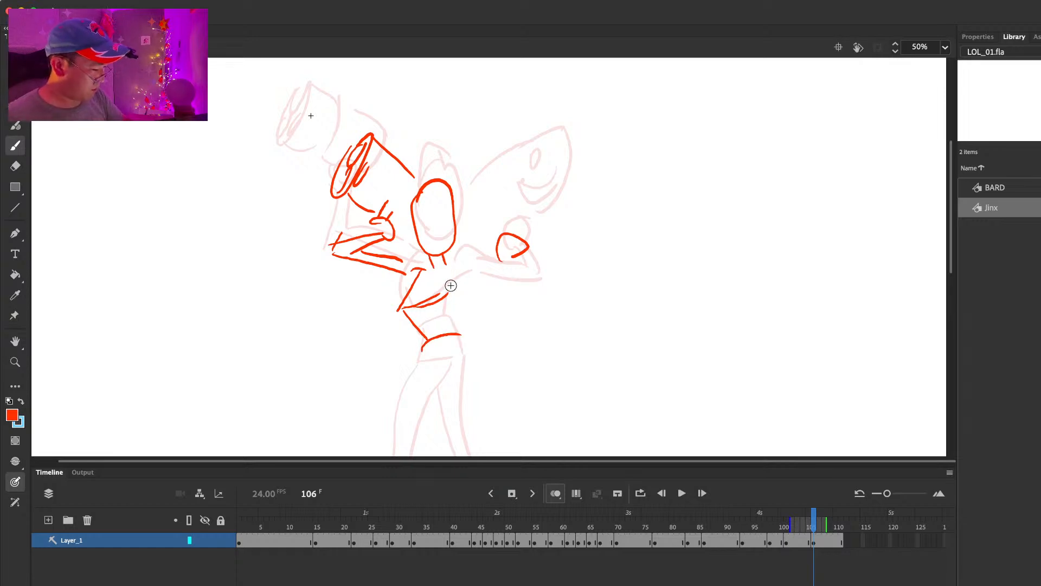
key(super+z)
key(e)
mouse_move(447, 297)
mouse_down()
mouse_move(416, 305)
mouse_move(462, 269)
mouse_move(491, 283)
mouse_move(503, 275)
mouse_up()
key(b)
key(super+z)
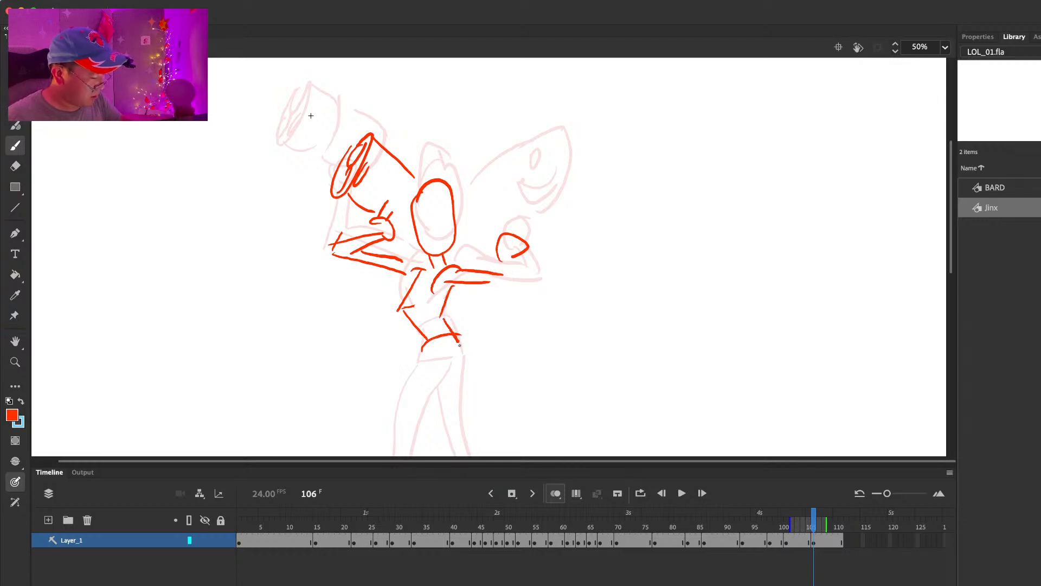
Step: Draw the skirt and the outlines of both legs below it at frame 106
drag(402, 376, 451, 383)
drag(466, 352, 468, 378)
scroll(511, 237, down, 5)
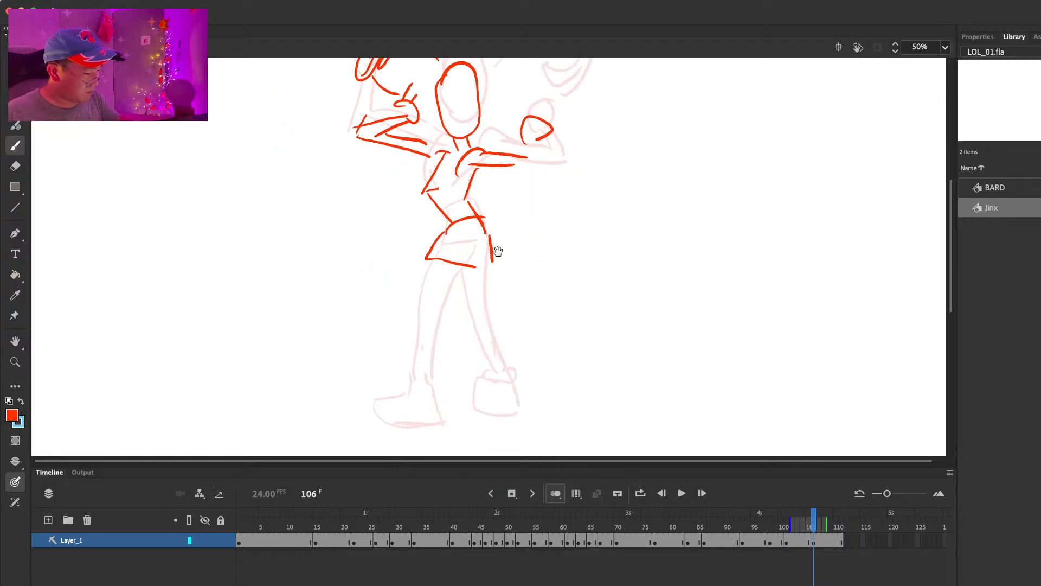
drag(434, 270, 413, 316)
drag(460, 268, 430, 383)
drag(413, 311, 418, 384)
drag(454, 276, 466, 318)
drag(482, 270, 506, 366)
Step: Draw the fin-shaped weapon with eyes and a toothy grin above the far fist, and add Jinx's facial features
mouse_move(563, 169)
mouse_down()
mouse_move(558, 293)
mouse_move(522, 243)
mouse_up()
key(e)
key(b)
mouse_move(471, 202)
mouse_down()
mouse_move(535, 152)
mouse_move(511, 239)
mouse_up()
mouse_move(494, 171)
mouse_down()
mouse_move(497, 181)
mouse_move(537, 159)
mouse_up()
mouse_move(546, 183)
mouse_down()
mouse_move(515, 223)
mouse_move(533, 213)
mouse_up()
drag(521, 202, 534, 198)
drag(536, 198, 537, 214)
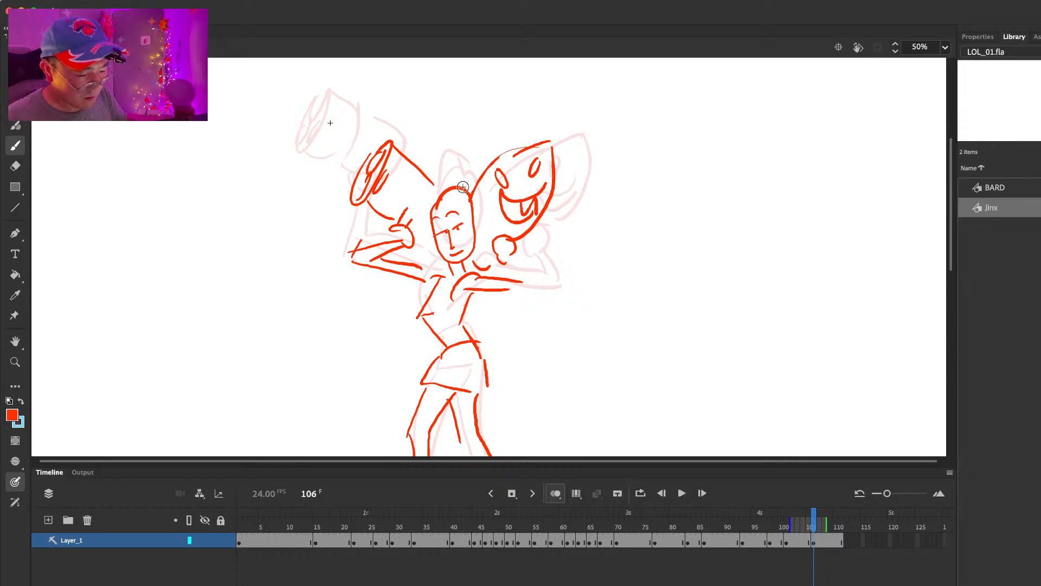
Step: Draw the bent far forearm up to the fist and a curved braid trailing behind the back
drag(512, 257, 509, 291)
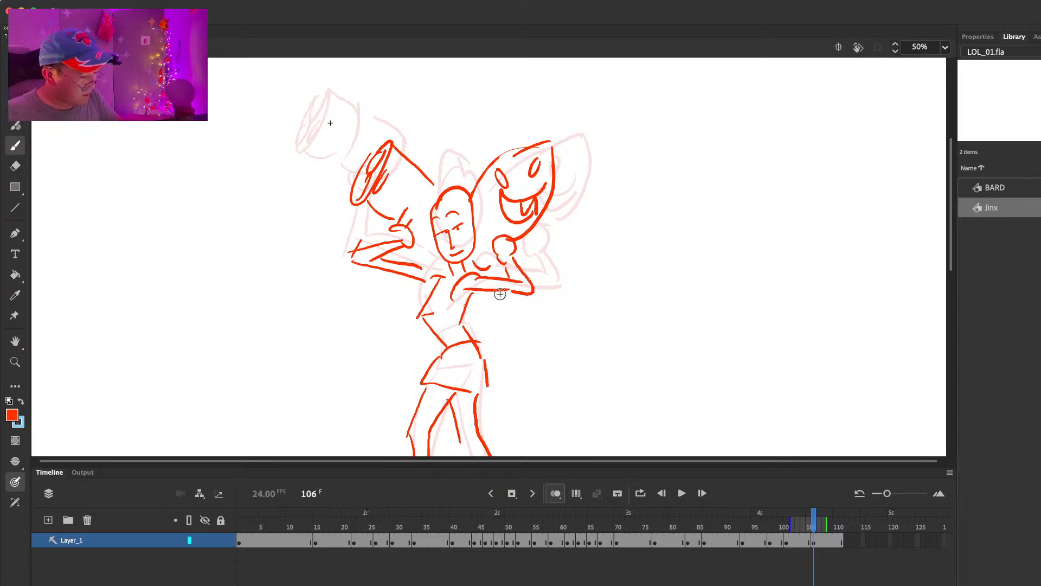
drag(407, 307, 425, 297)
scroll(428, 298, down, 4)
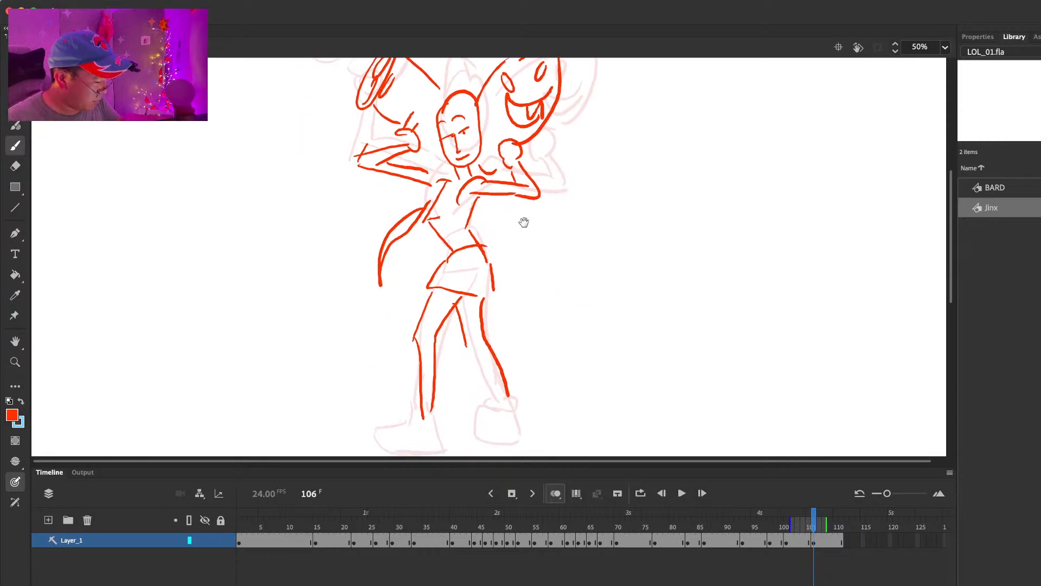
Step: Rework the hip line and far arm at frame 106, erasing the straight upper arm and redrawing it angled down from the shoulder
key(e)
mouse_move(472, 231)
mouse_down()
mouse_move(478, 199)
mouse_move(457, 224)
mouse_up()
key(b)
key(e)
mouse_move(466, 188)
mouse_down()
mouse_move(513, 179)
mouse_move(473, 195)
mouse_move(518, 211)
mouse_move(479, 178)
mouse_move(510, 194)
mouse_up()
key(b)
key(e)
key(b)
key(e)
key(b)
key(e)
key(b)
Step: Clean up the far fist at frame 106, drawing its fingers and refining the arm and torso lines beside it
key(e)
mouse_move(500, 153)
mouse_down()
mouse_move(504, 145)
mouse_move(510, 163)
mouse_move(522, 148)
mouse_up()
key(b)
key(super+z)
mouse_move(503, 156)
mouse_down()
mouse_move(526, 213)
mouse_move(465, 232)
mouse_move(489, 263)
mouse_move(473, 243)
mouse_up()
key(e)
key(b)
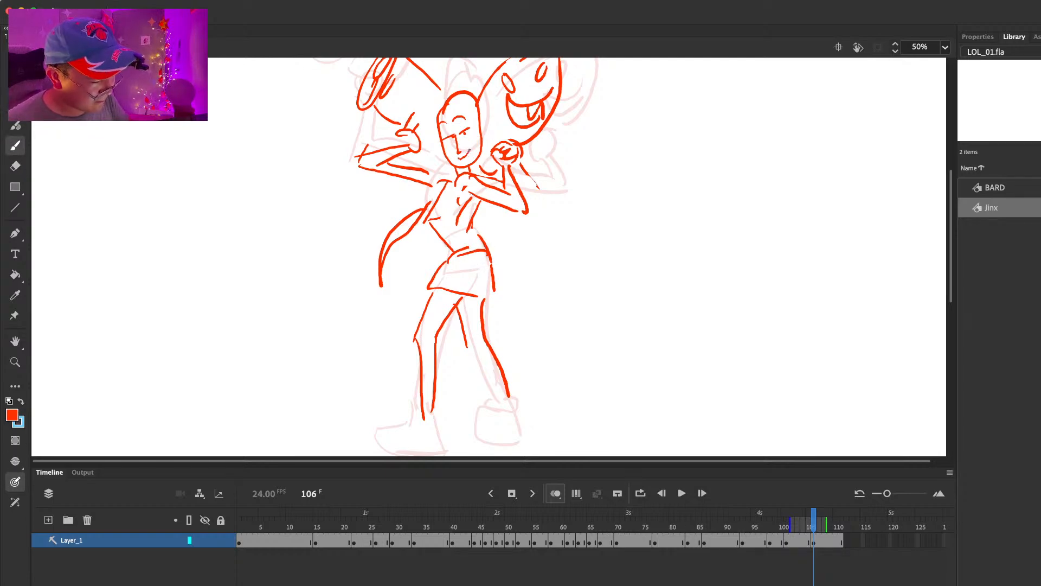
Step: Finish the far leg's inner line at frame 106 and draw the cuffs and shoes on both feet
mouse_move(606, 283)
mouse_down()
mouse_move(577, 320)
mouse_move(565, 316)
mouse_up()
drag(528, 368, 520, 284)
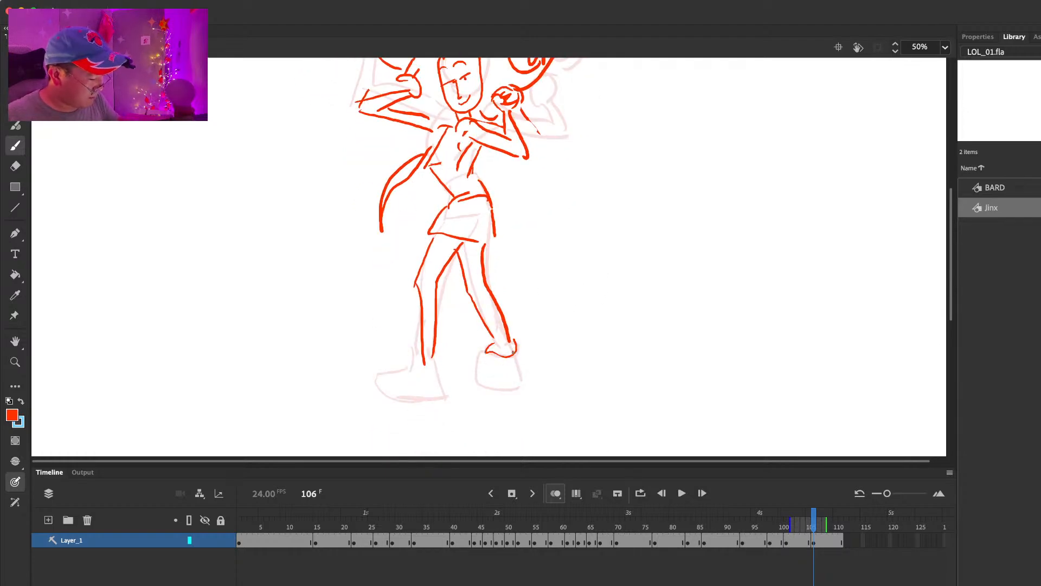
key(e)
key(b)
drag(424, 359, 445, 396)
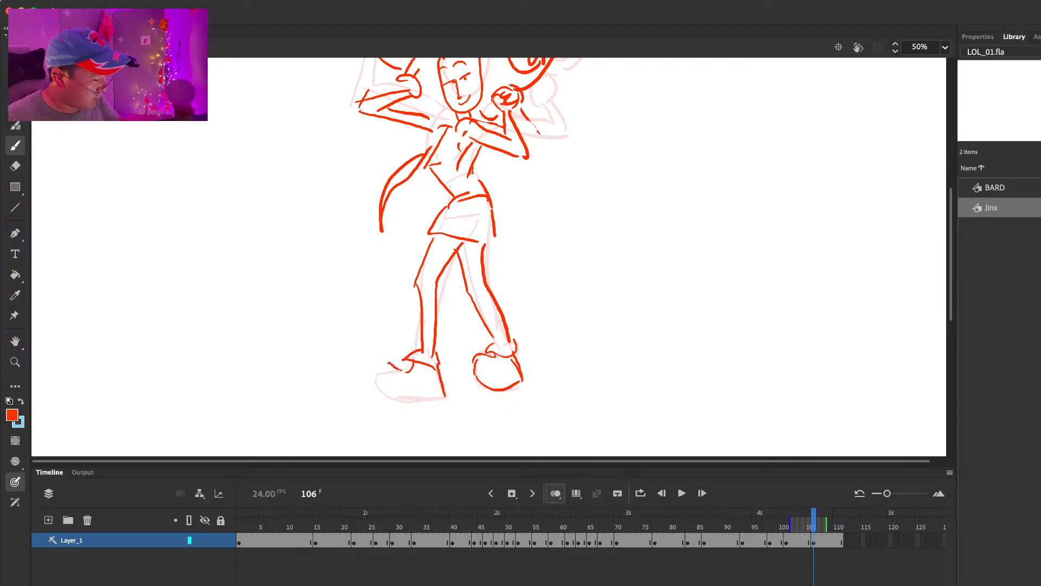
scroll(567, 345, up, 5)
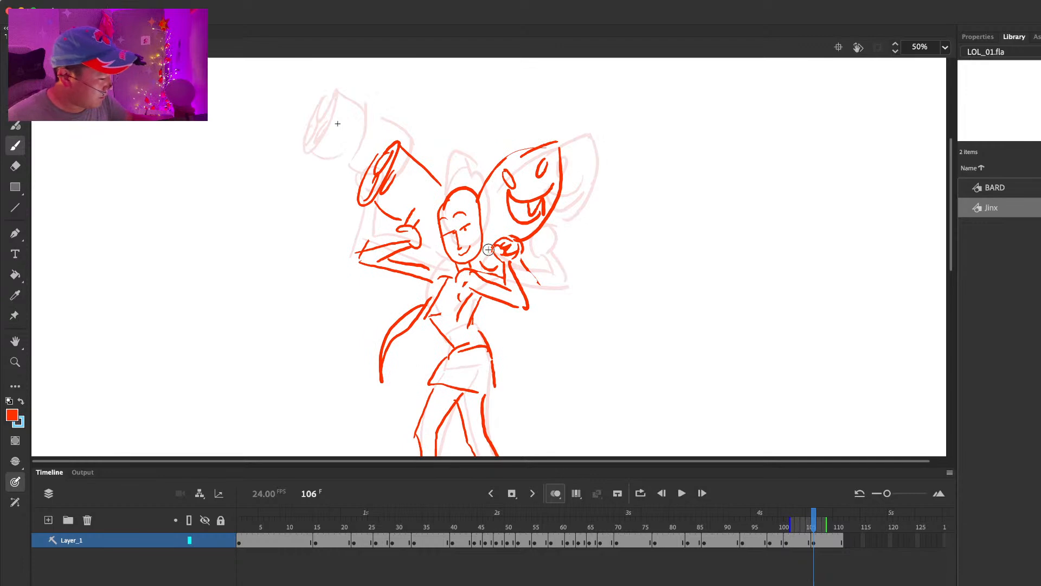
Step: Erase the face's nose and mouth lines at frame 106 and redraw the face with a wide open, toothy grin
key(e)
key(b)
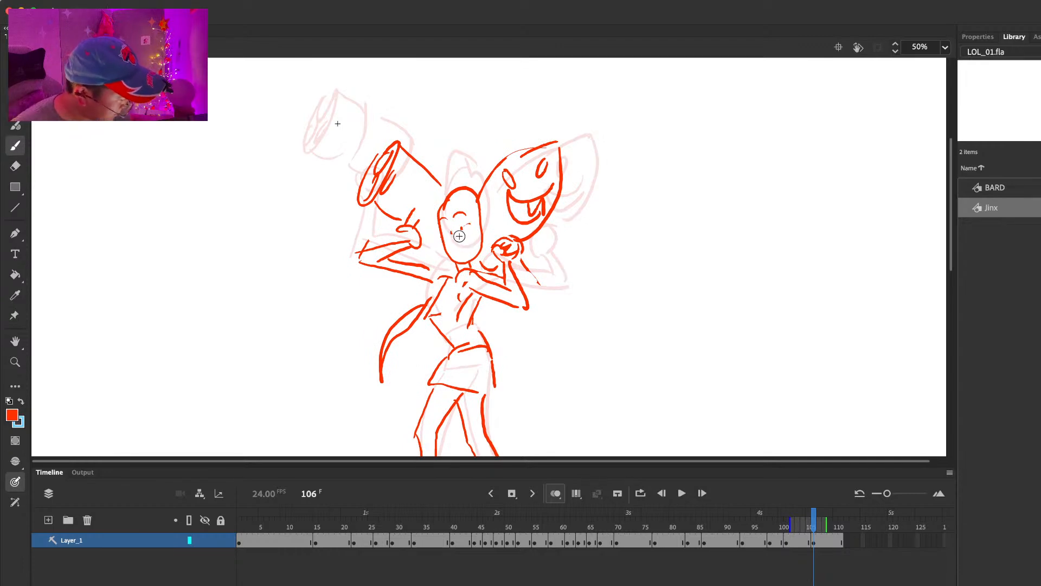
drag(454, 255, 459, 258)
drag(473, 240, 461, 252)
key(e)
mouse_move(454, 215)
mouse_down()
mouse_move(464, 206)
mouse_move(442, 220)
mouse_move(454, 217)
mouse_up()
key(b)
drag(546, 230, 546, 171)
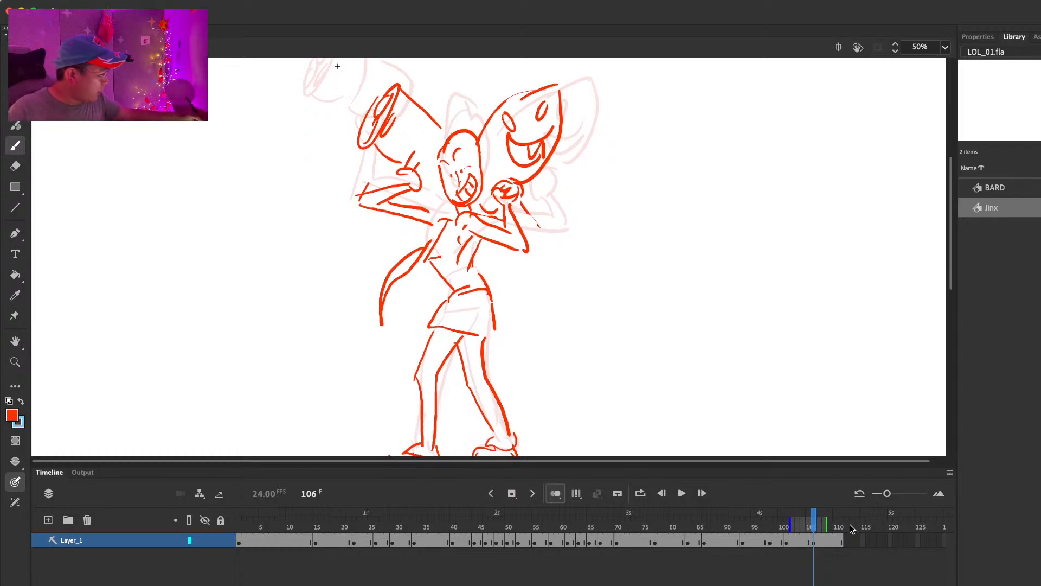
Step: Set the stage magnification to 25% and play back the Jinx animation
click(945, 47)
click(958, 123)
key(Return)
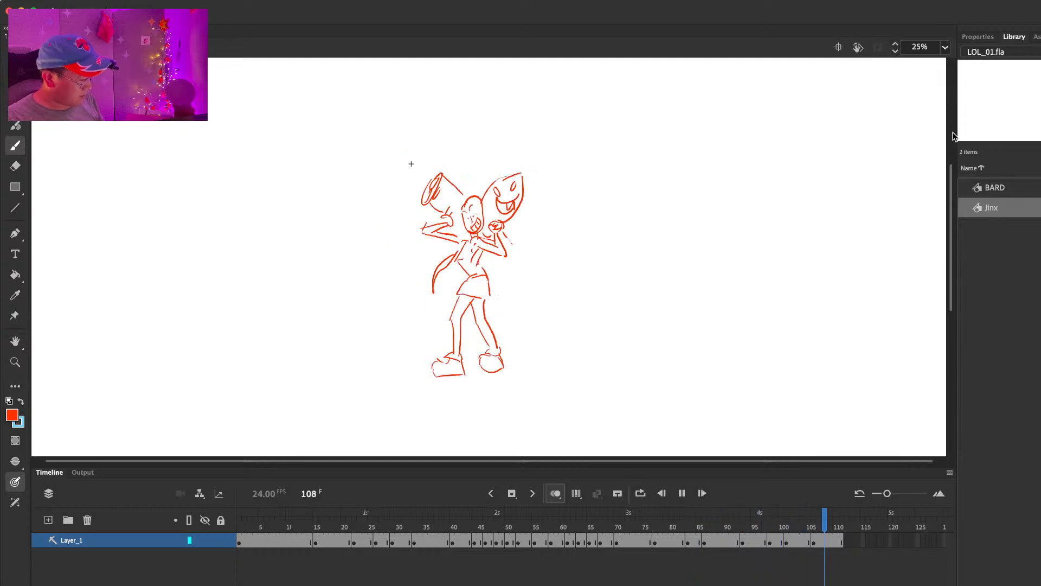
key(Return)
Step: Shorten the holds of the key poses between about frames 70 and 98, and replay the animation from about frame 50
mouse_move(646, 524)
mouse_down()
mouse_move(616, 525)
mouse_move(732, 527)
mouse_move(646, 527)
mouse_up()
key(shift+F5)
key(shift+F5)
key(shift+F5)
key(shift+F5)
key(shift+F5)
key(shift+F5)
key(shift+F5)
key(shift+F5)
key(shift+F5)
click(506, 517)
key(Return)
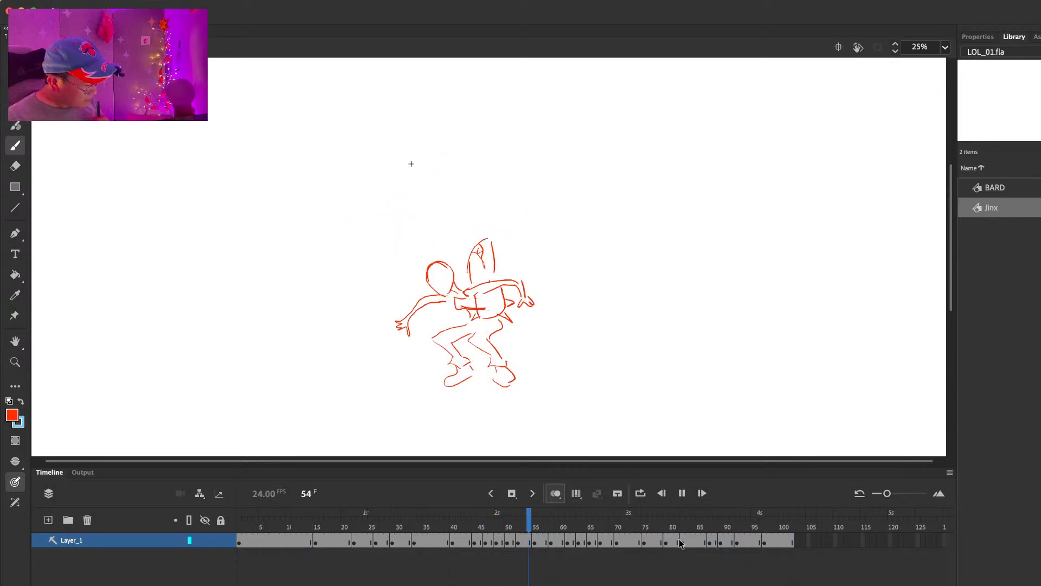
Step: Extend the final two-weapon pose's hold to frame 110 and replay from about frame 76
drag(678, 526, 783, 525)
key(F5)
key(F5)
key(F5)
key(F5)
key(F5)
key(F5)
key(F5)
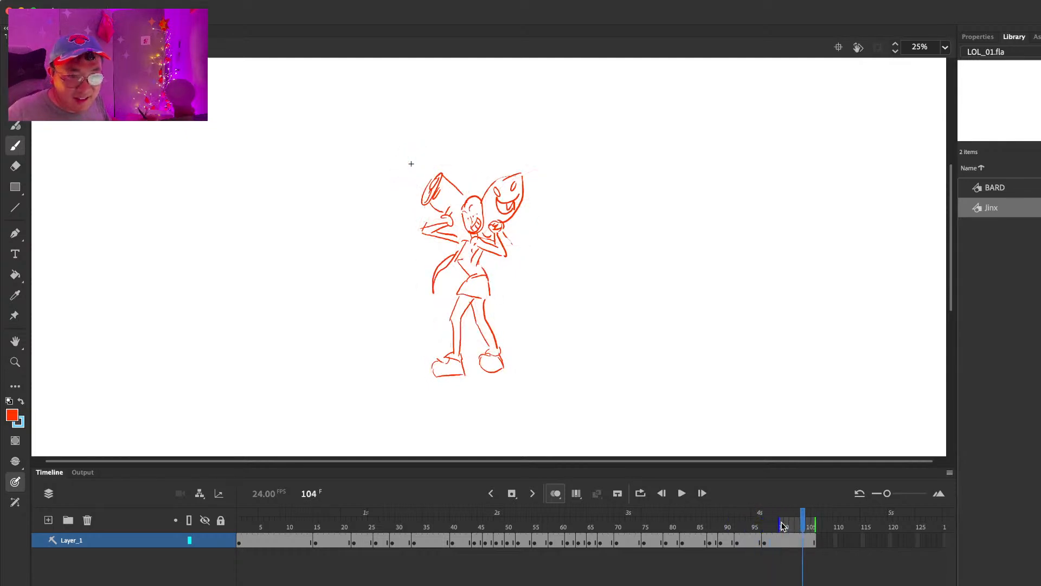
click(649, 525)
key(Return)
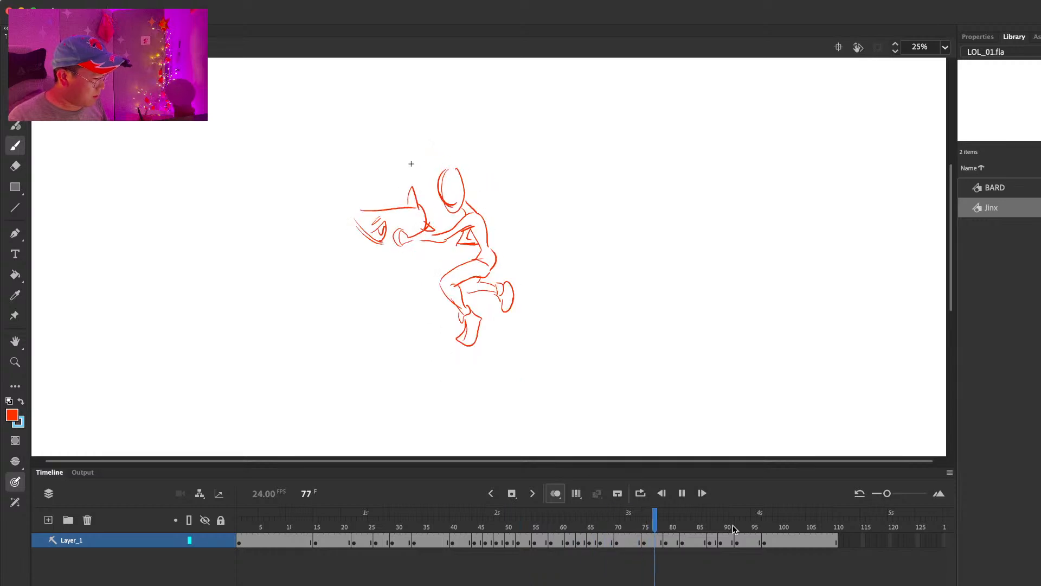
Step: Remove four frames from the pose holds between frames 75 and 87, and replay the animation
click(611, 525)
mouse_move(596, 522)
mouse_down()
mouse_move(673, 532)
mouse_move(661, 535)
mouse_move(708, 522)
mouse_move(683, 523)
mouse_up()
key(shift+F5)
key(shift+F5)
key(shift+F5)
key(shift+F5)
key(Return)
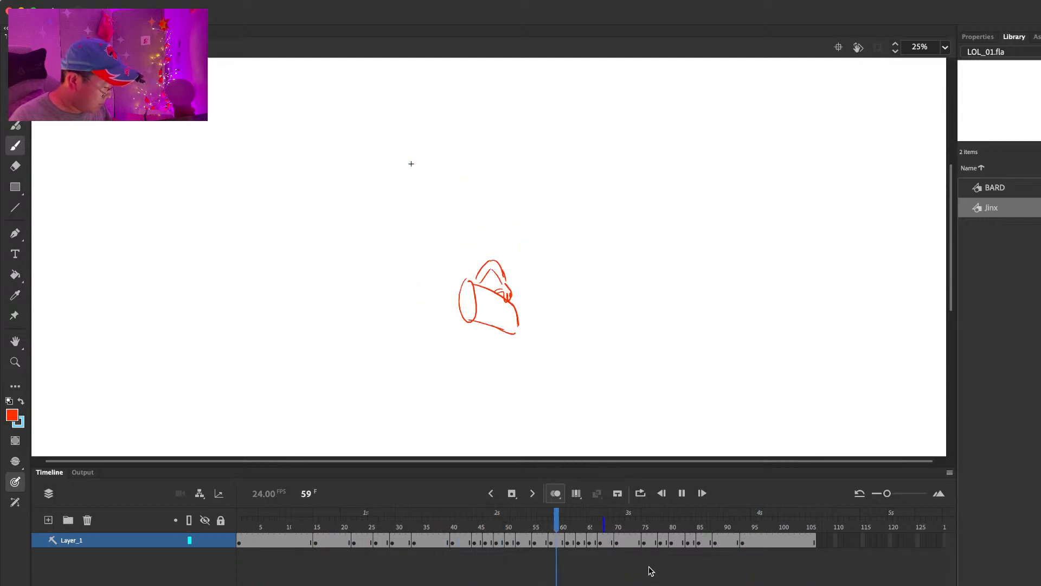
Step: Tighten the pose holds between frames 65 and 70, and replay from about frame 58
mouse_move(613, 525)
mouse_down()
mouse_move(571, 525)
mouse_move(614, 523)
mouse_move(581, 525)
mouse_move(591, 524)
mouse_up()
drag(601, 524, 607, 523)
key(shift+F5)
click(547, 519)
key(Return)
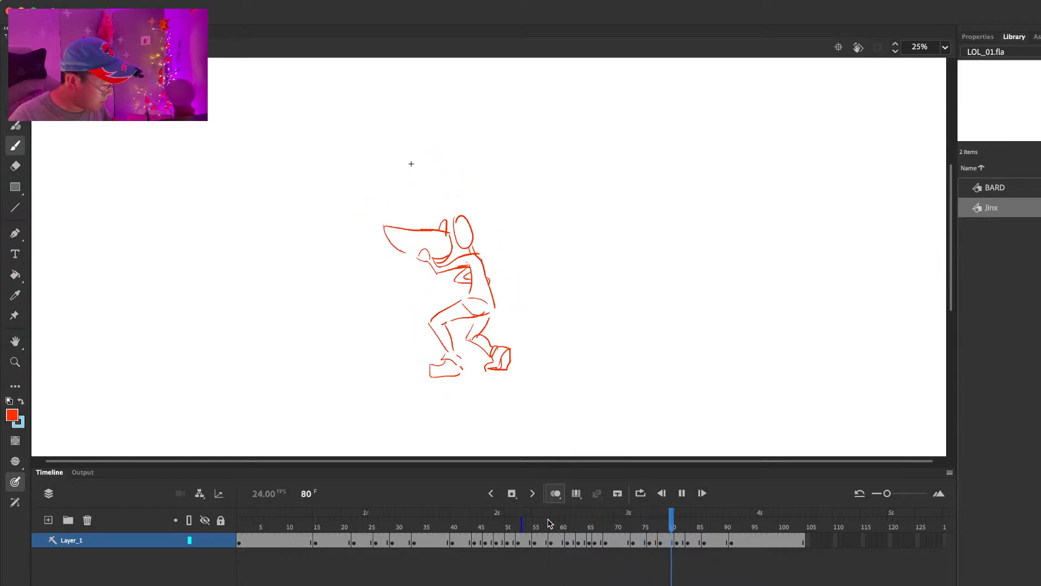
Step: Replay the retimed section from about frame 57 onward several times to check its timing
click(544, 525)
key(Return)
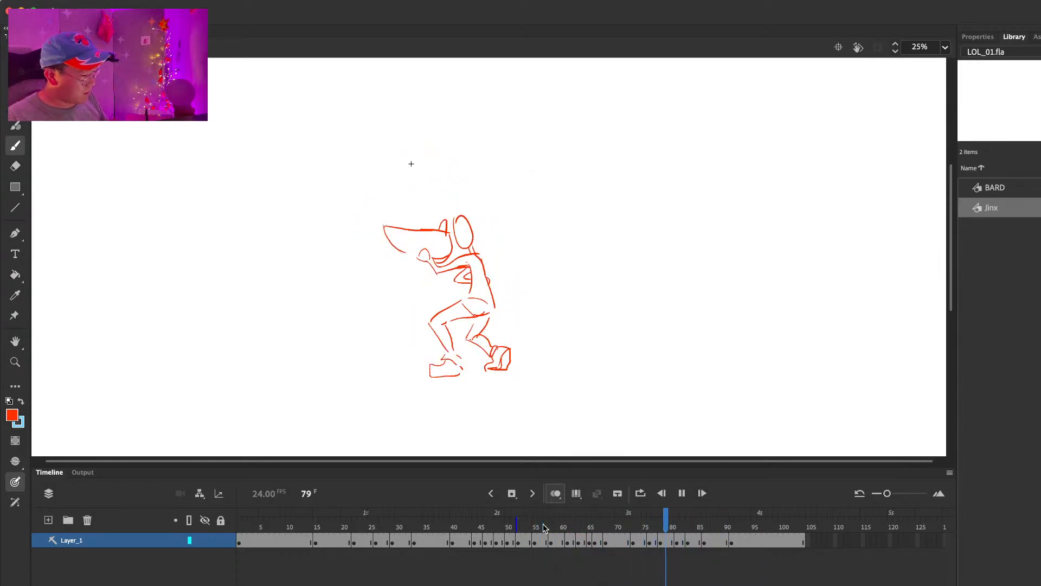
drag(543, 525, 632, 523)
key(Return)
click(606, 527)
key(Return)
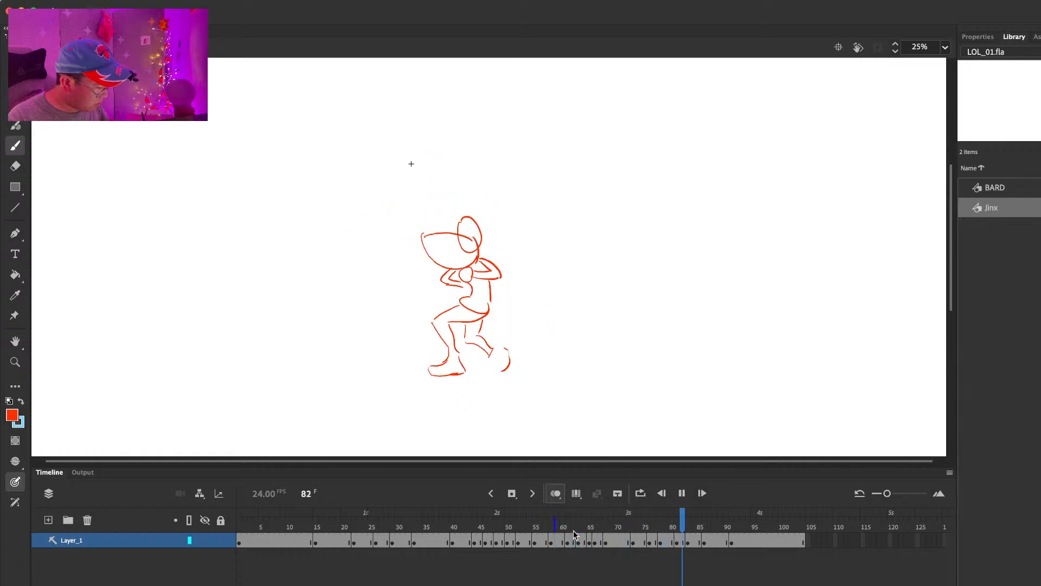
key(Return)
key(Return)
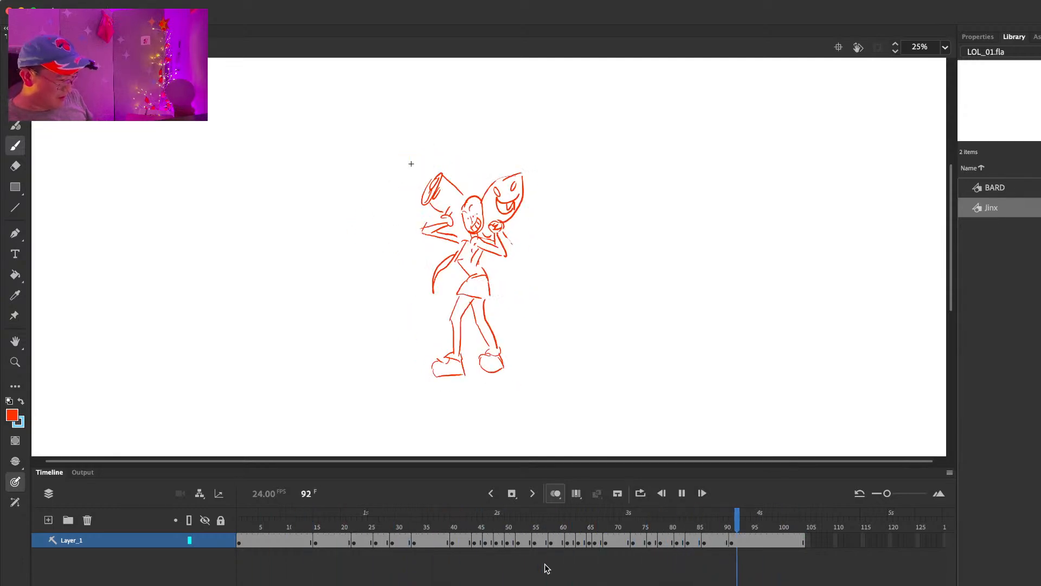
Step: Play the whole Jinx animation from frame 1, and replay its later half
mouse_move(564, 524)
mouse_down()
mouse_move(471, 526)
mouse_move(543, 525)
mouse_move(493, 525)
mouse_move(456, 544)
mouse_move(568, 543)
mouse_move(672, 516)
mouse_move(643, 518)
mouse_move(695, 516)
mouse_move(242, 518)
mouse_up()
key(Return)
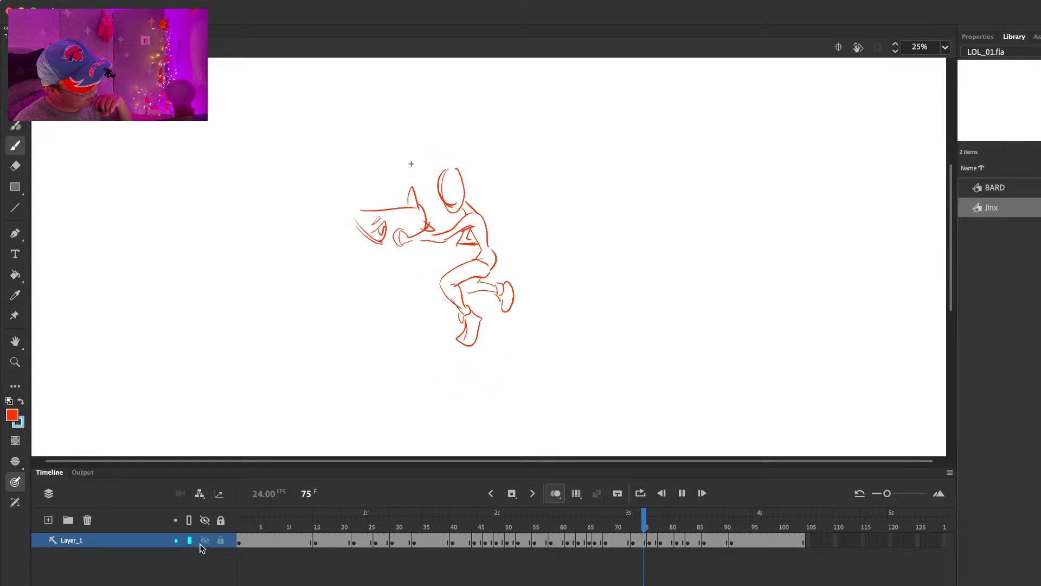
key(Return)
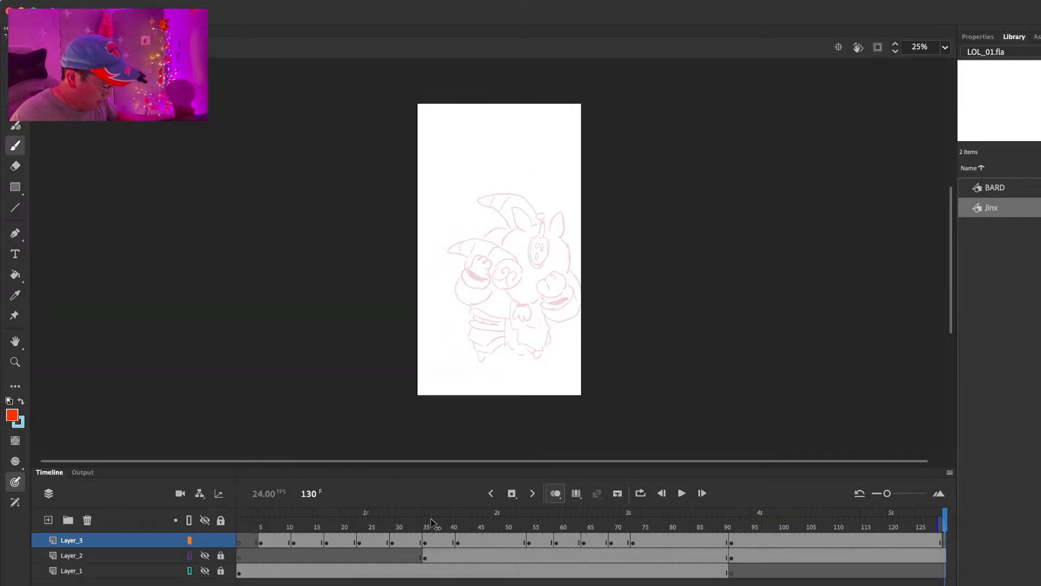
drag(432, 522, 631, 518)
key(Return)
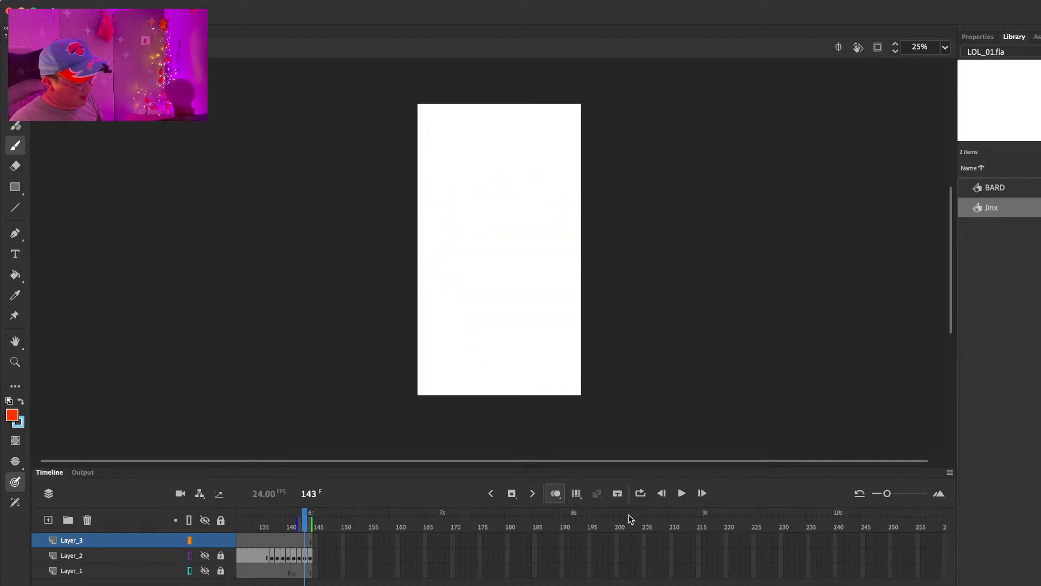
Step: Rewind the main storyboard timeline to the first frame and play the scene through
scroll(415, 559, left, 5)
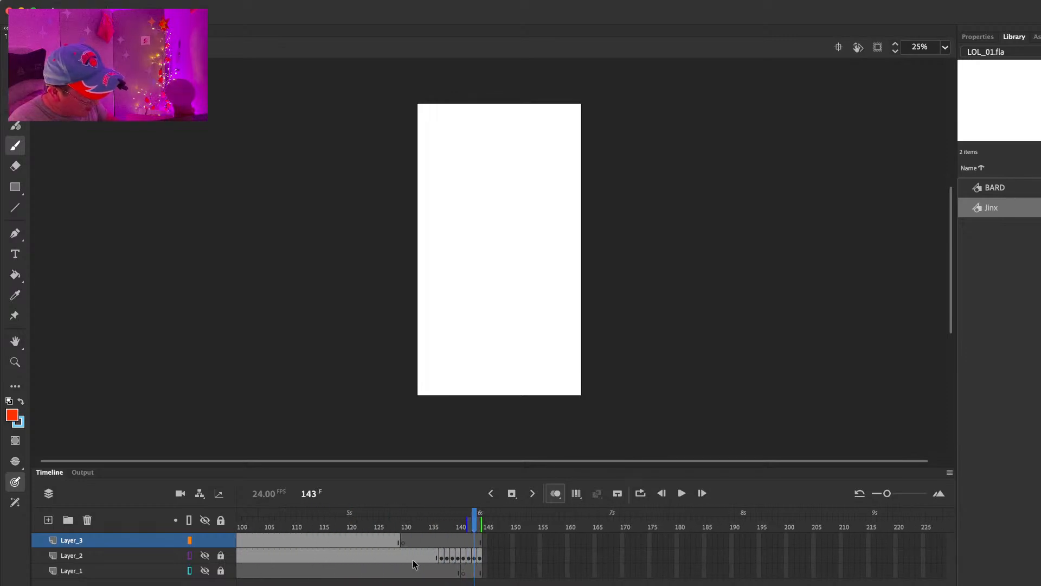
drag(347, 520, 87, 522)
key(Return)
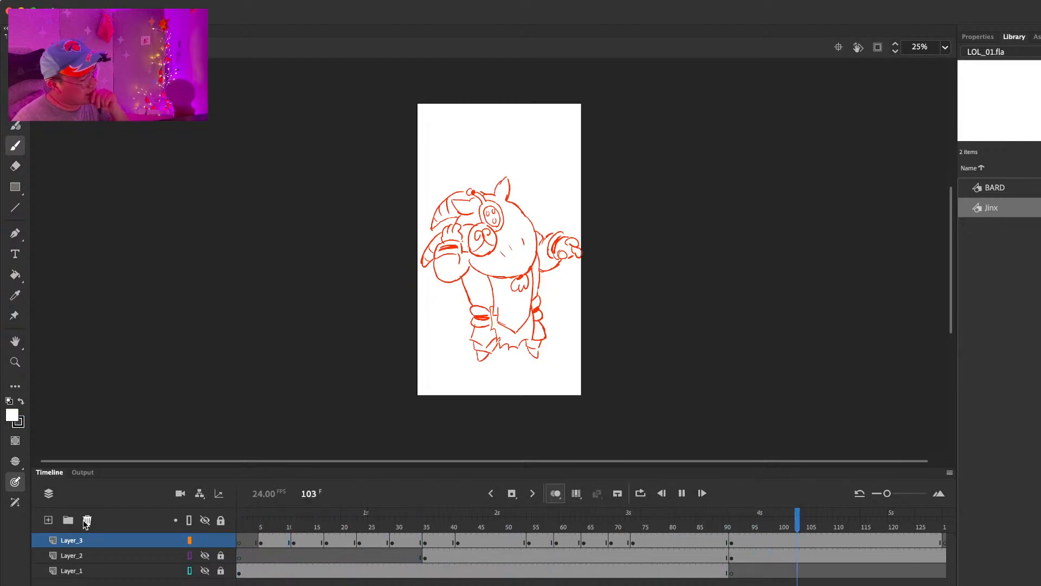
key(Return)
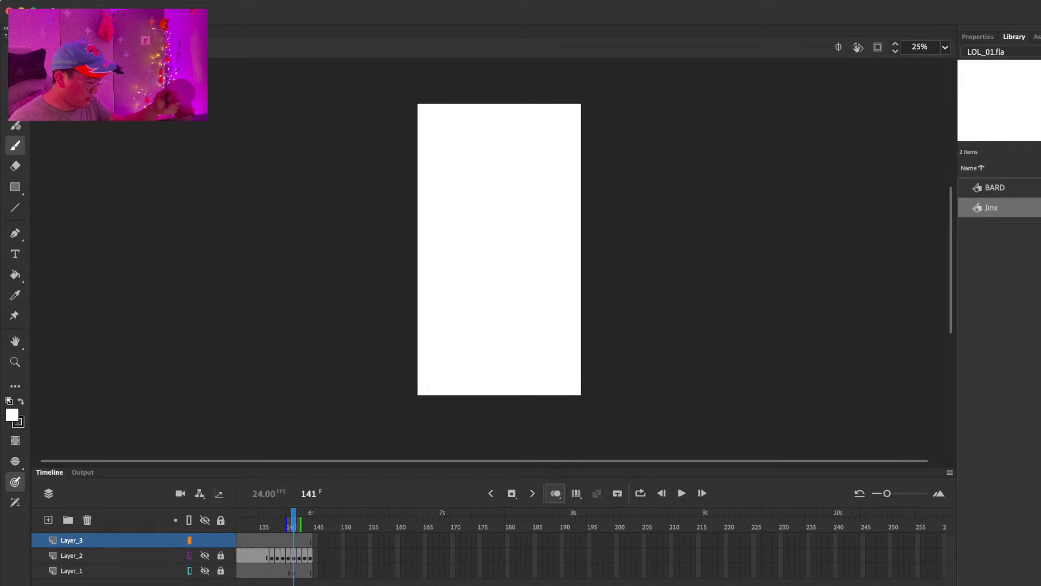
Step: Unhide Layer_2 on the main timeline and step through its storyboard sketches from frame 138 to 143
click(277, 558)
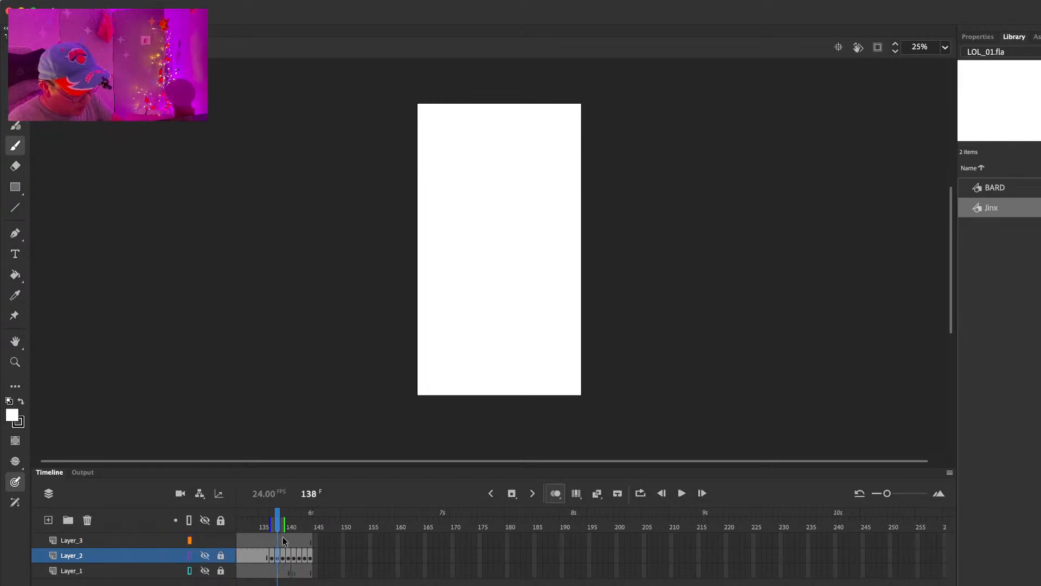
click(205, 555)
key(comma)
key(period)
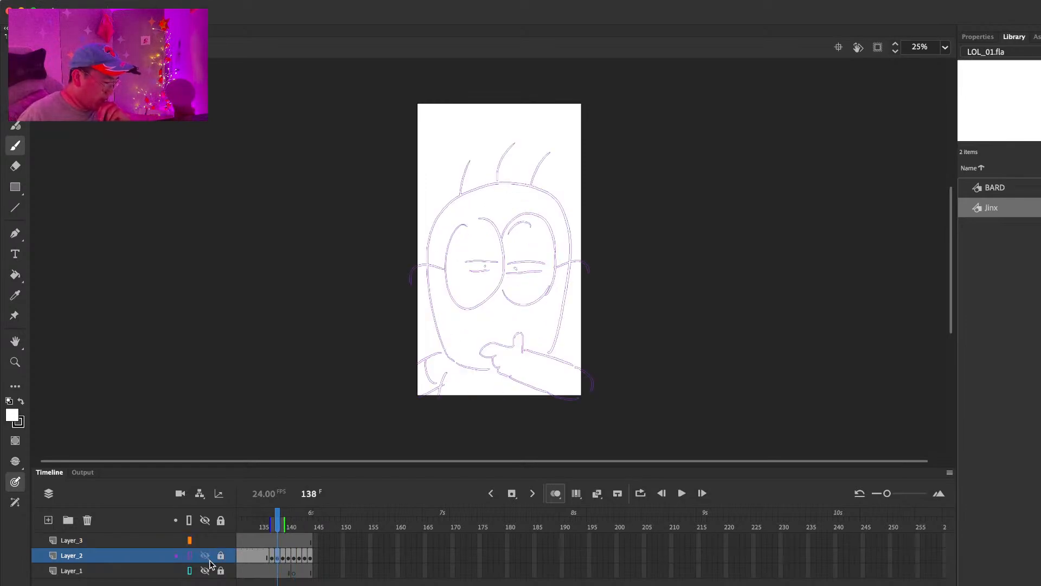
key(period)
key(period)
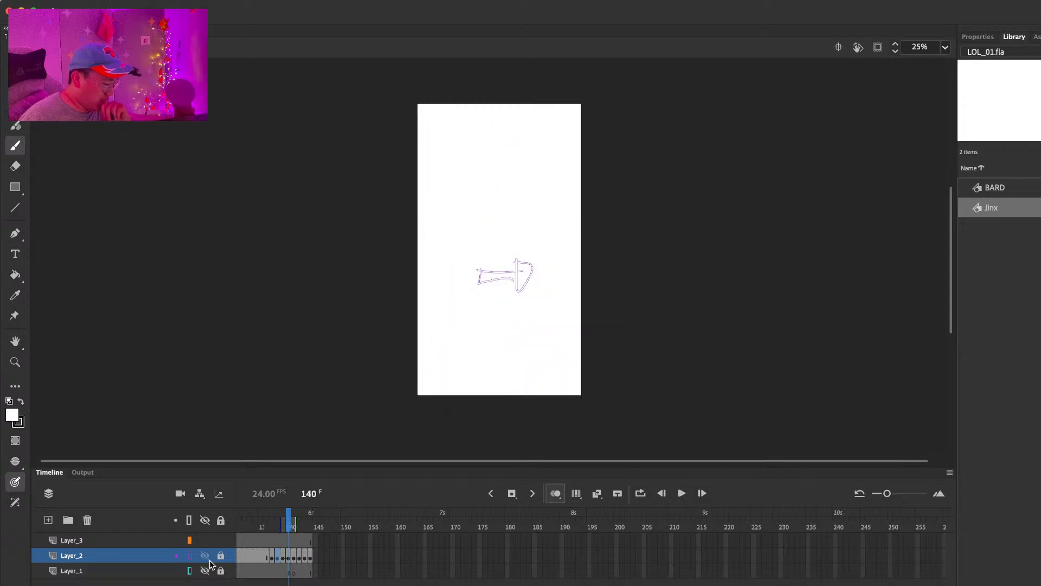
key(period)
key(period)
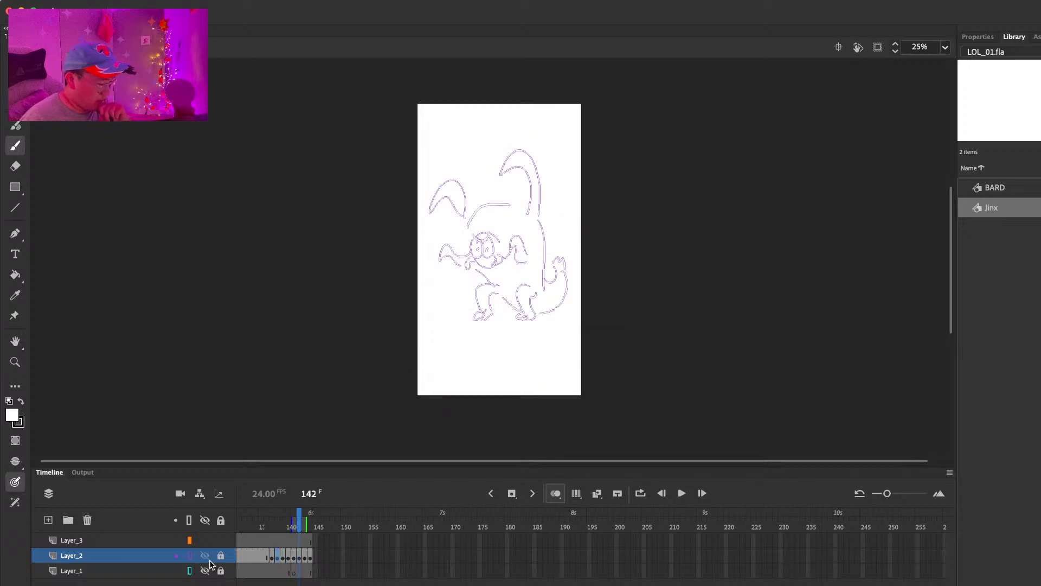
key(period)
key(comma)
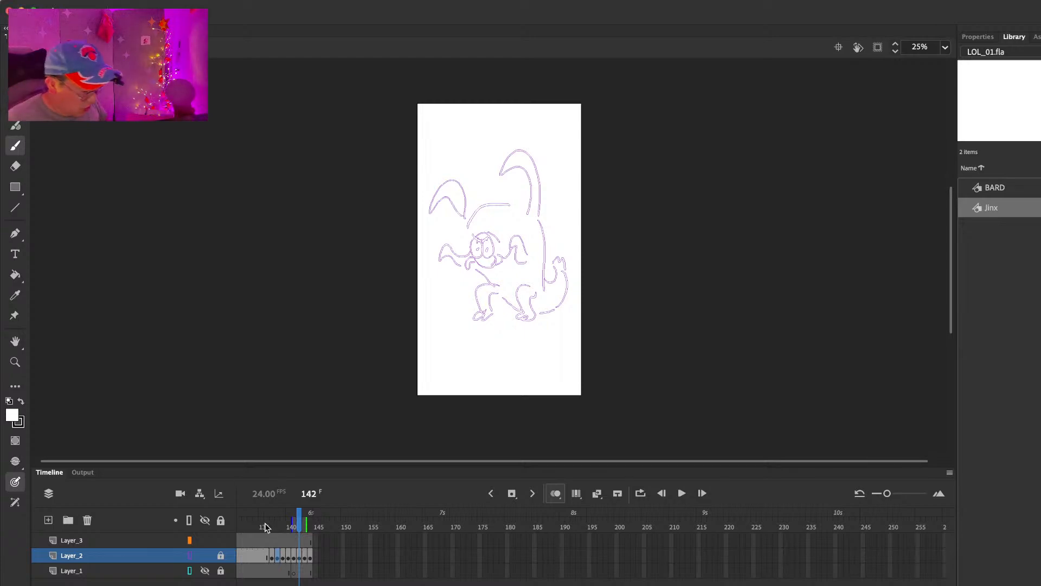
Step: Review the Layer_2 sketches again, stepping back from the horned creature poses to the title sketch at frame 134
key(period)
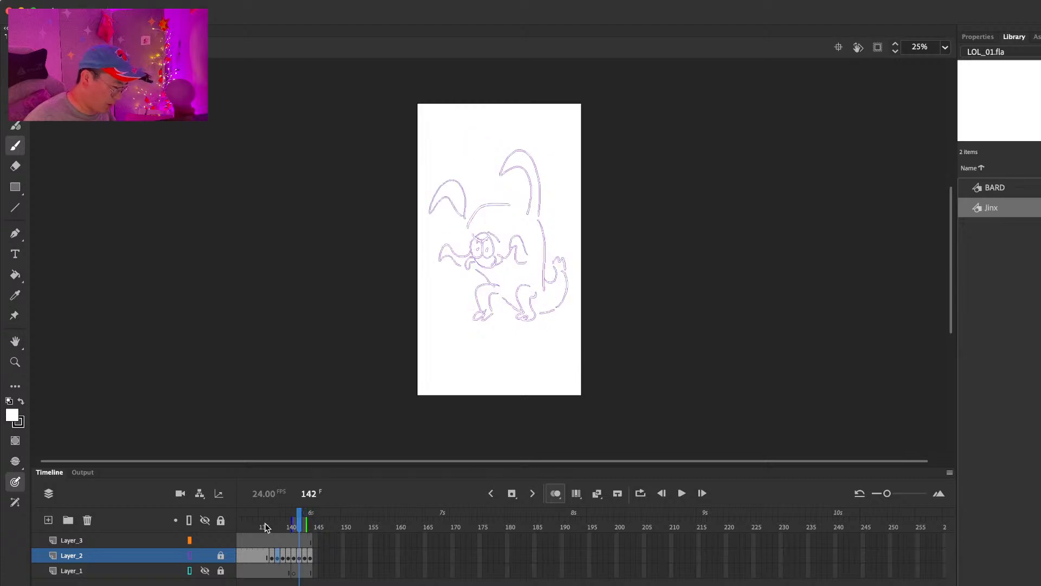
key(period)
key(comma)
key(comma)
key(comma)
key(comma)
key(comma)
key(comma)
key(comma)
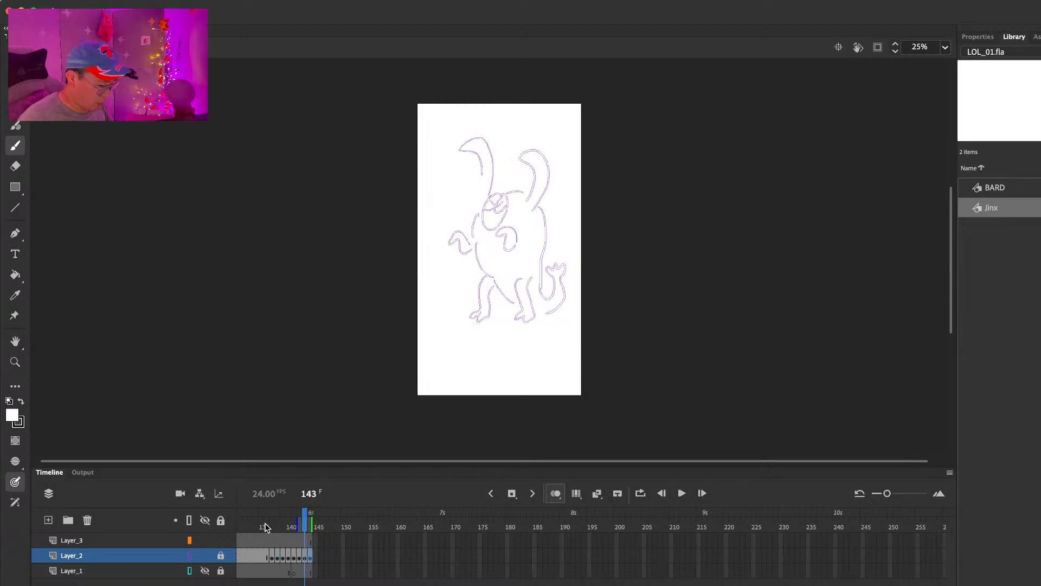
key(comma)
key(comma)
key(comma)
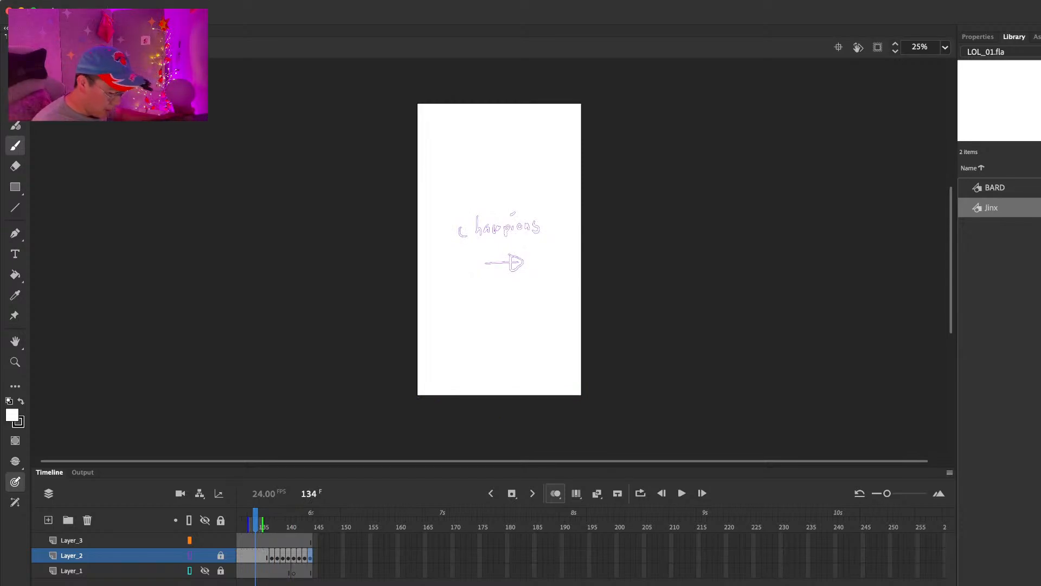
Step: Return to the start of the main storyboard timeline and play the scene through
scroll(591, 548, left, 10)
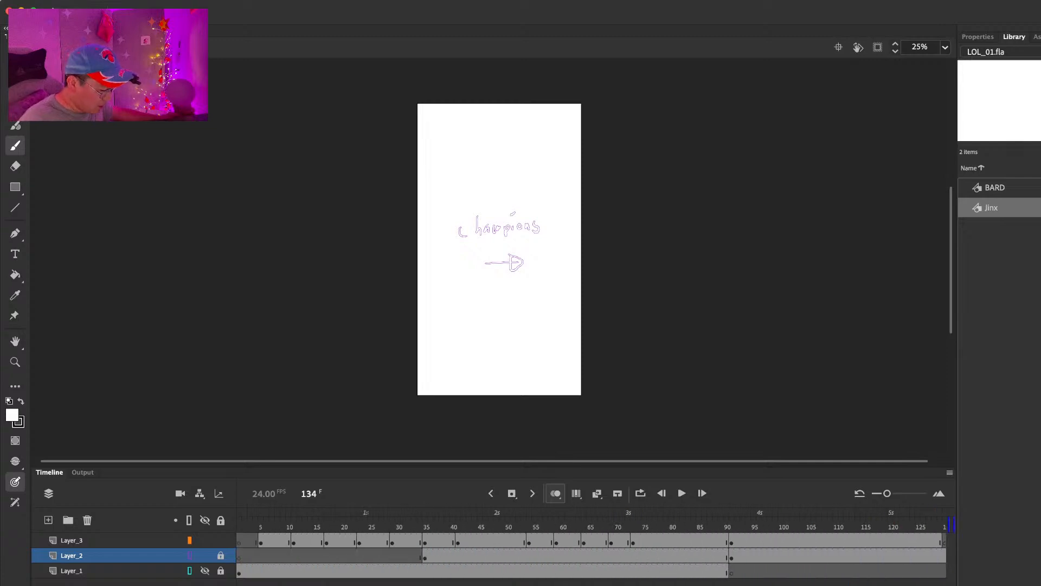
click(251, 510)
key(Return)
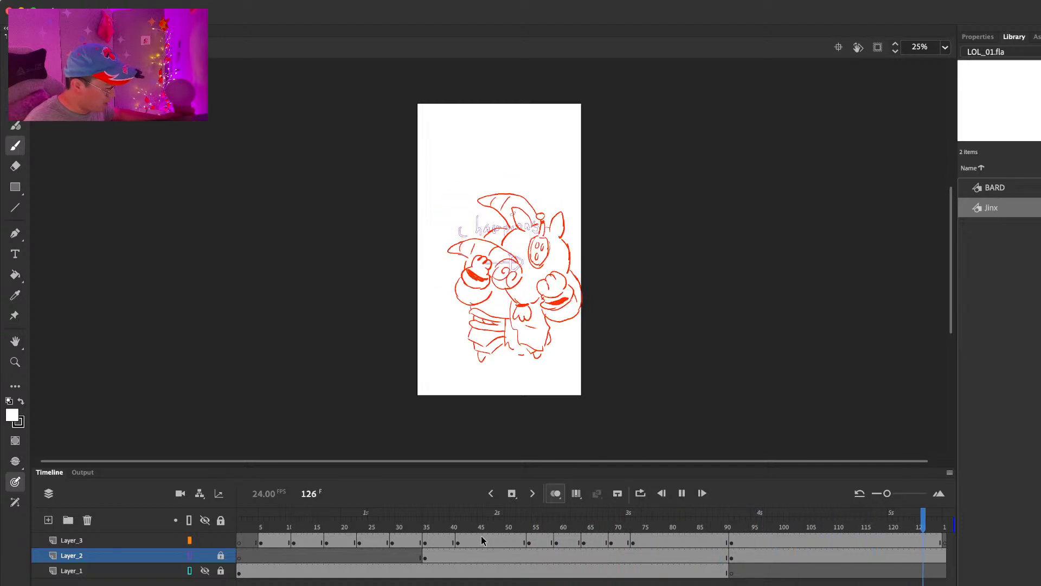
key(Return)
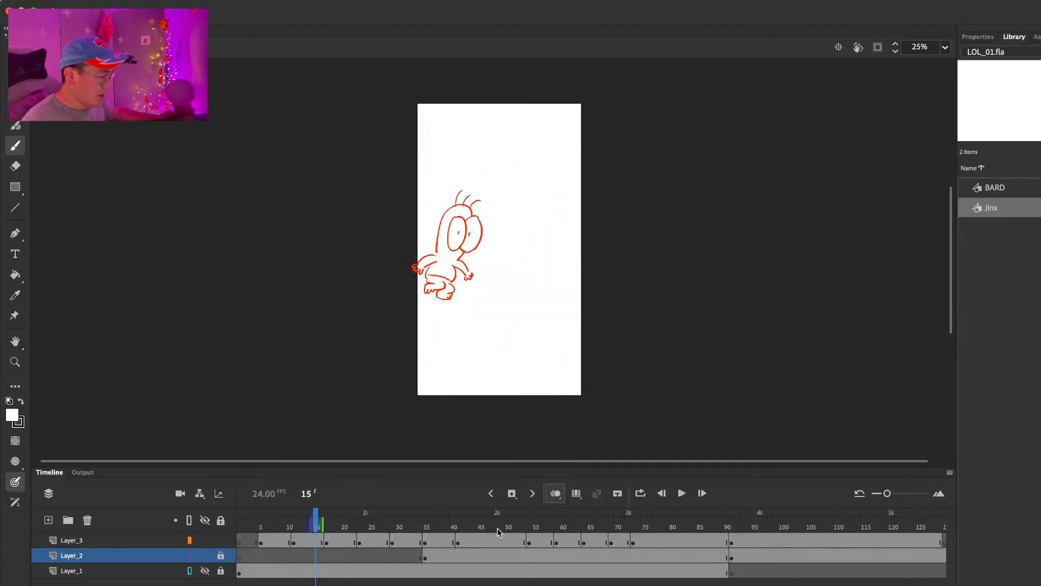
Step: Open the Jinx symbol from the library and play its animation from the first frame
click(1002, 186)
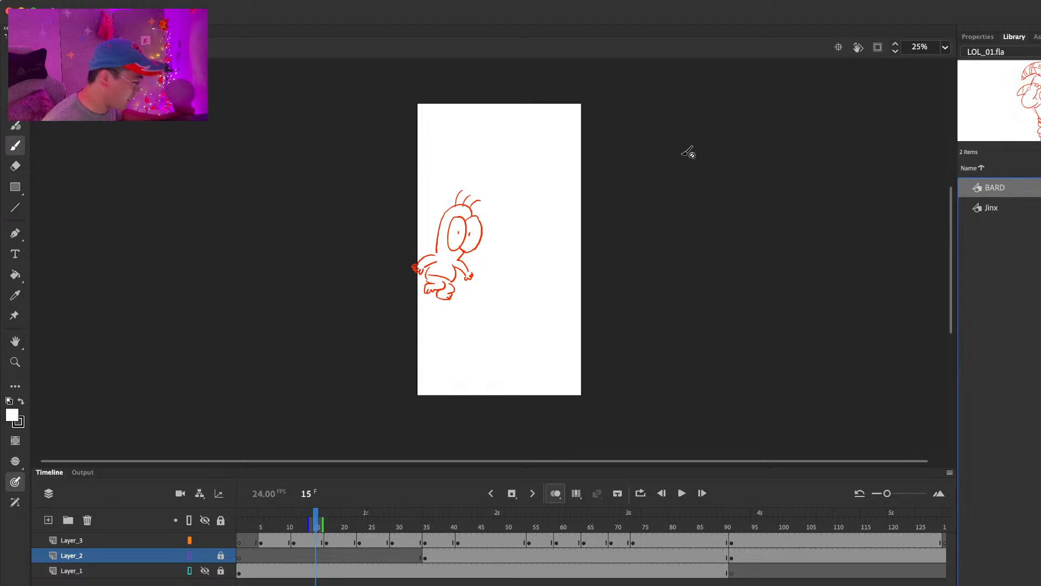
double_click(991, 208)
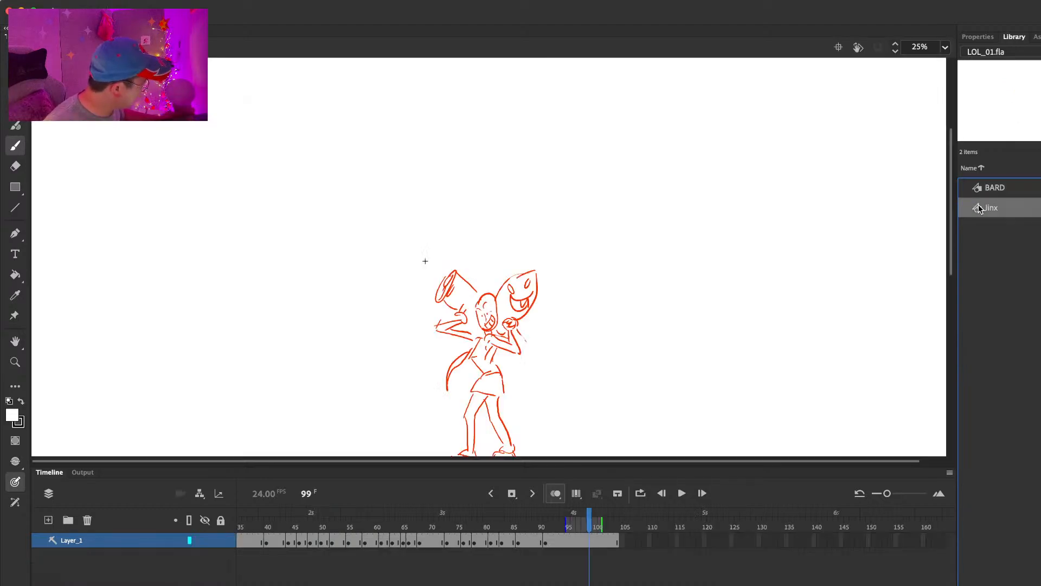
key(Return)
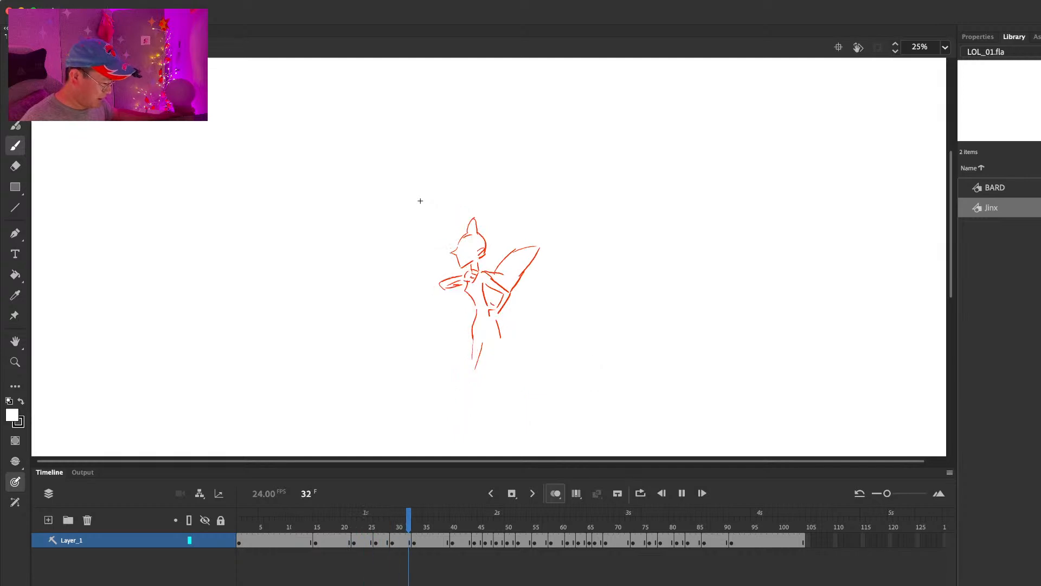
key(Return)
Step: Replay the later part of Jinx's animation, and scrub through her final poses from frame 92 back to 81
click(619, 539)
click(517, 527)
key(Return)
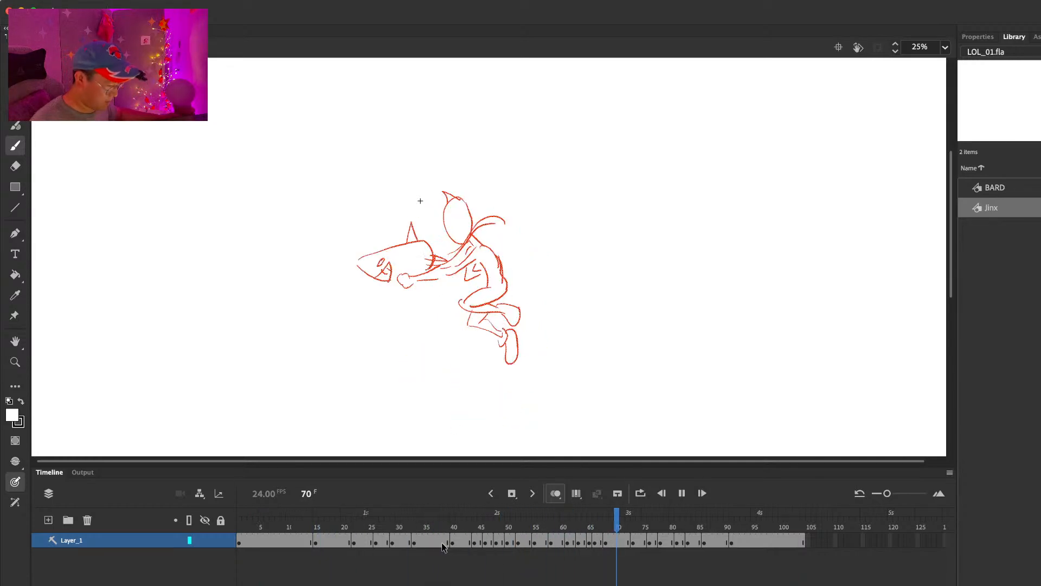
key(Return)
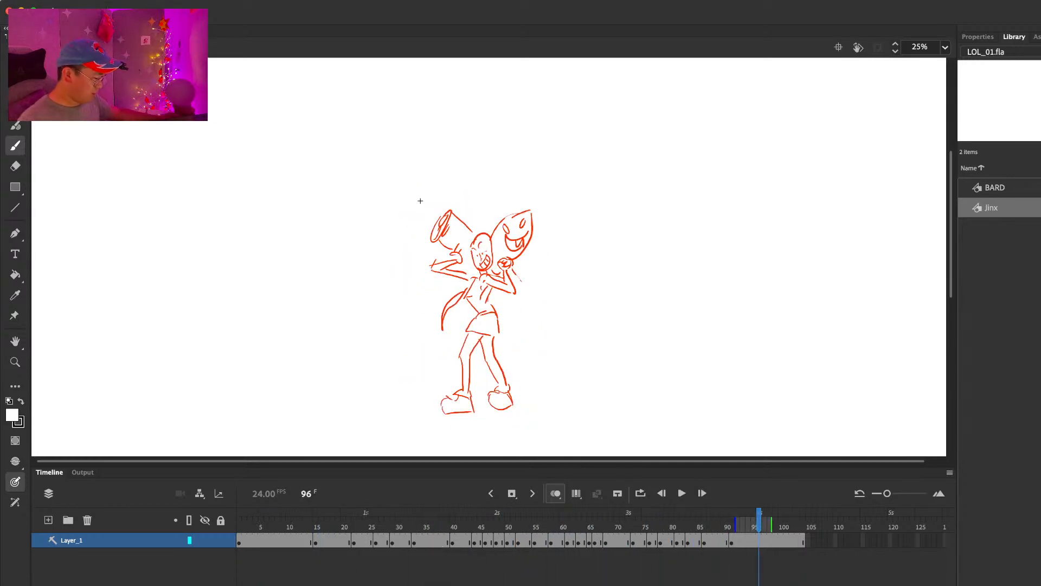
mouse_move(624, 525)
mouse_down()
mouse_move(762, 526)
mouse_move(705, 531)
mouse_move(738, 536)
mouse_up()
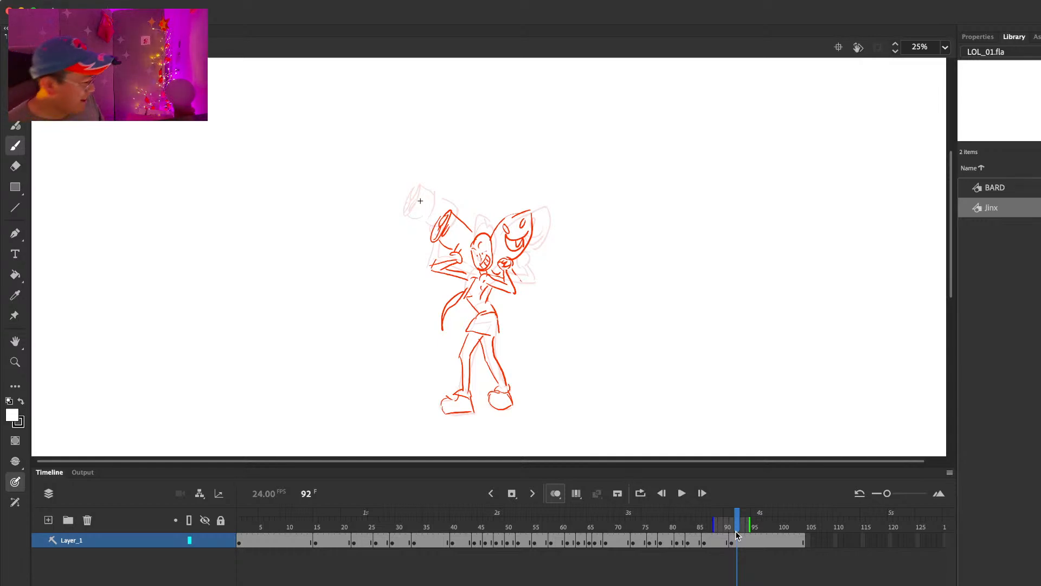
mouse_move(738, 515)
mouse_down()
mouse_move(781, 520)
mouse_move(493, 519)
mouse_move(677, 526)
mouse_up()
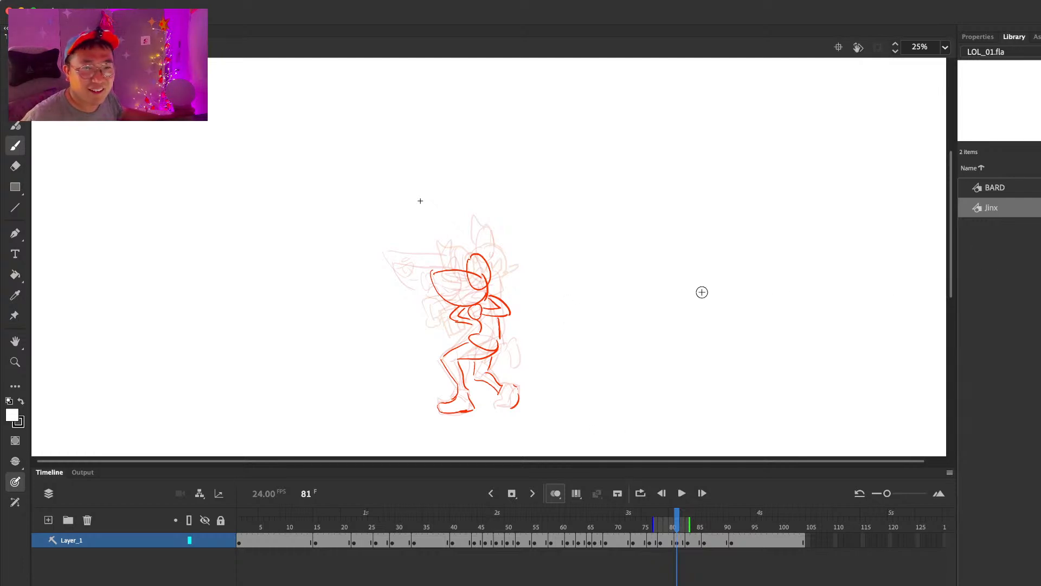
Step: Open the BARD symbol from the library and play its animation
click(997, 291)
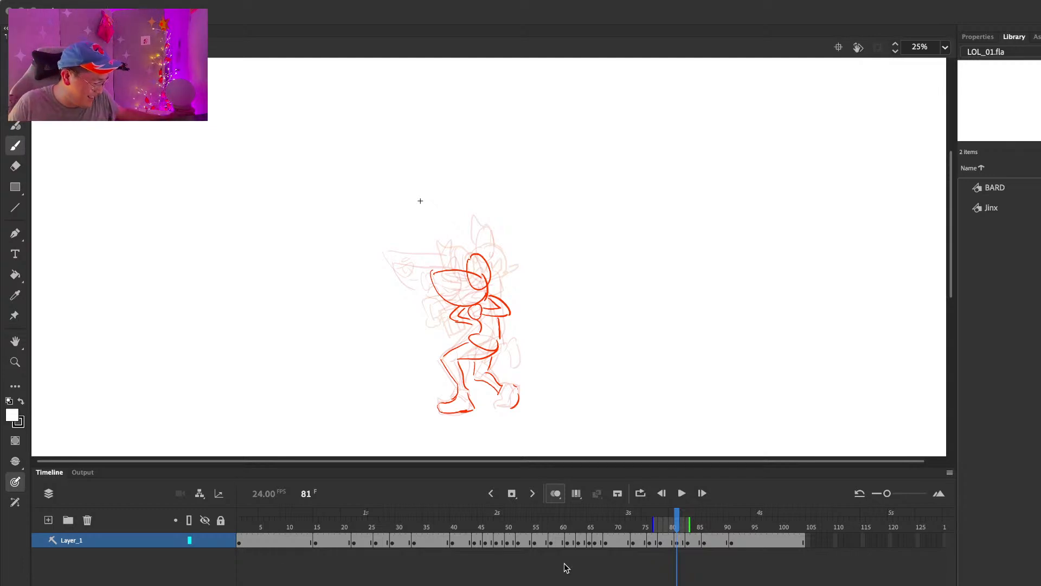
double_click(997, 188)
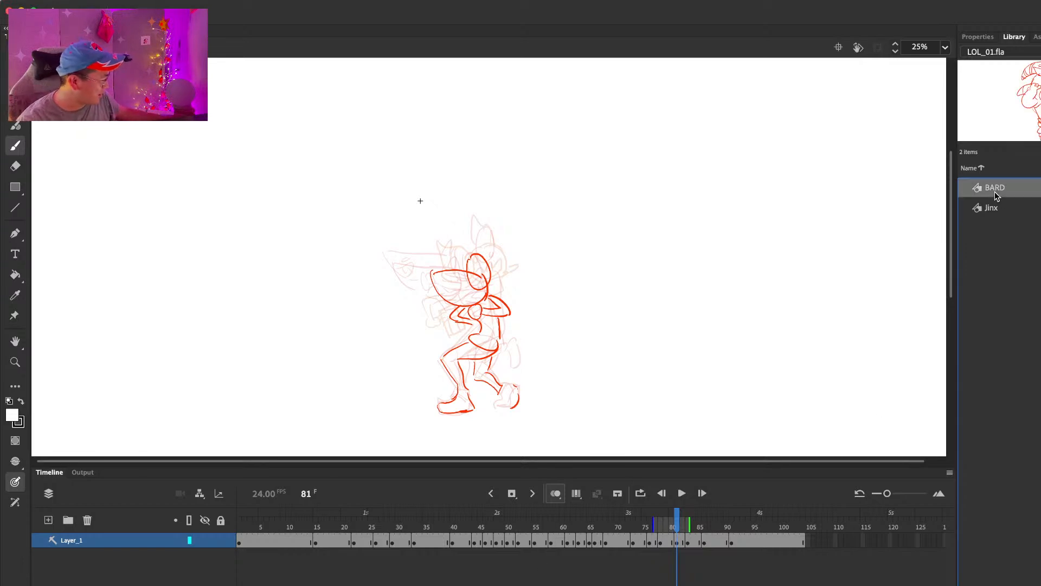
double_click(978, 194)
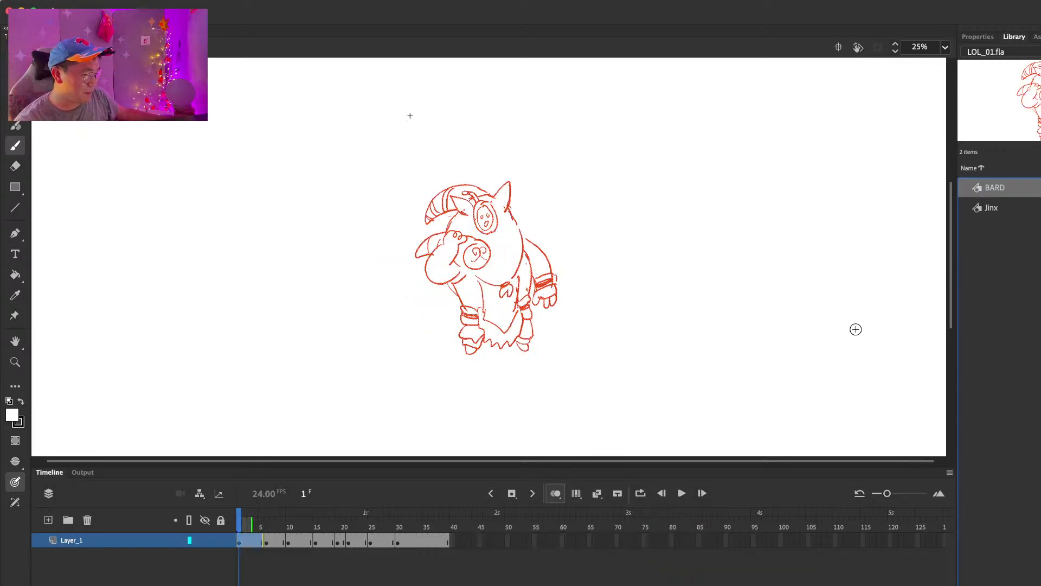
click(379, 526)
key(Return)
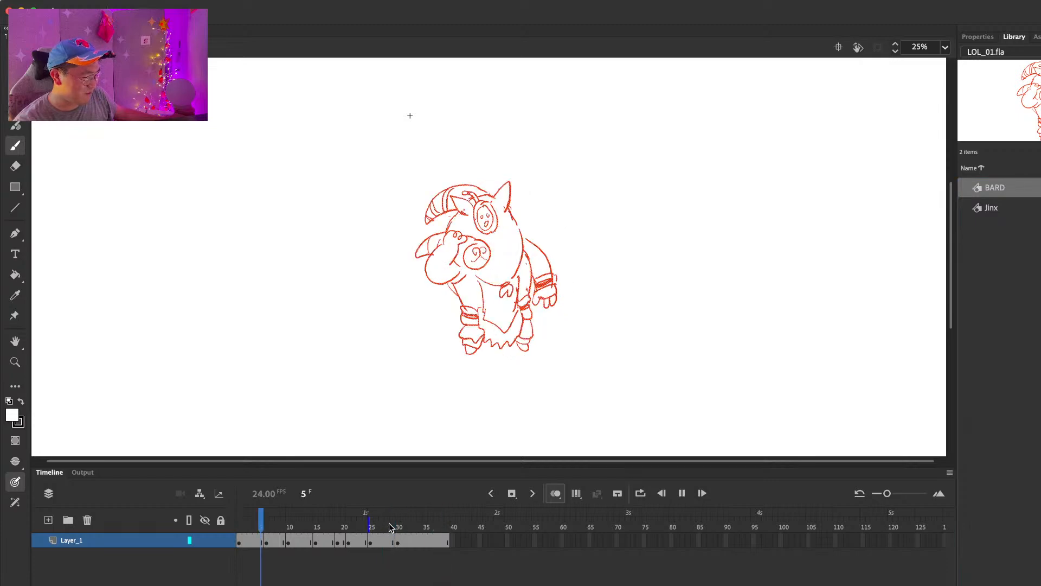
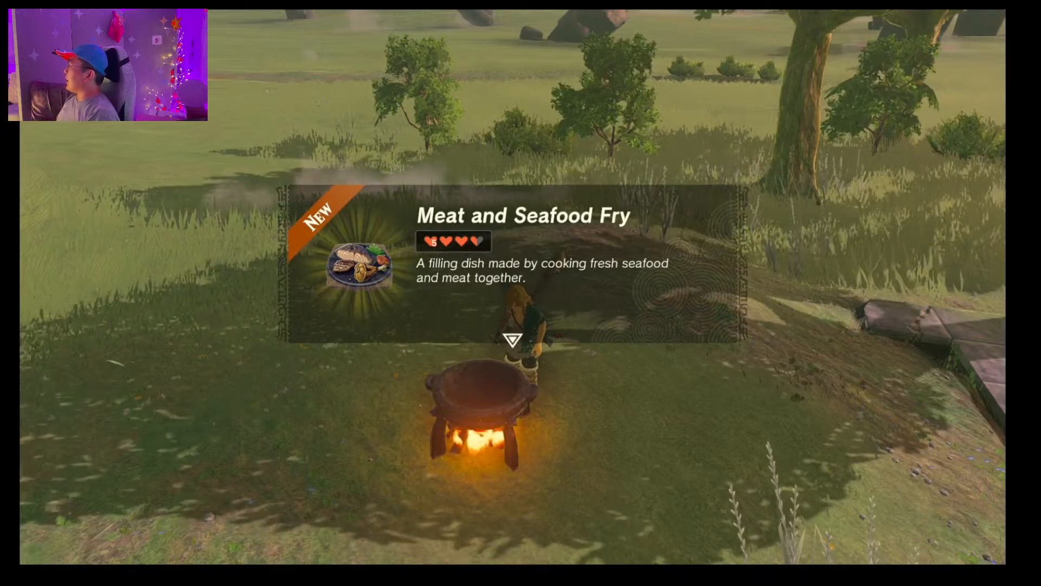
Step: Dismiss the new dish notice and examine the mushrooms, meat and other ingredients in the materials inventory
key(Return)
key(plus)
key(Down)
key(Up)
key(Down)
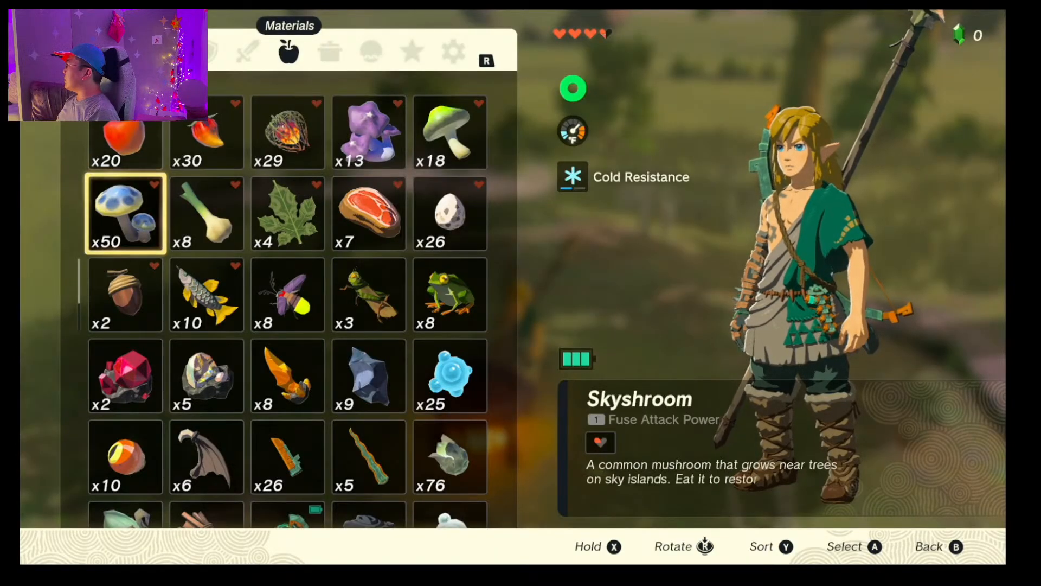
key(Down)
key(Right)
key(Right)
key(Up)
key(Right)
key(Return)
key(Down)
key(Escape)
key(Left)
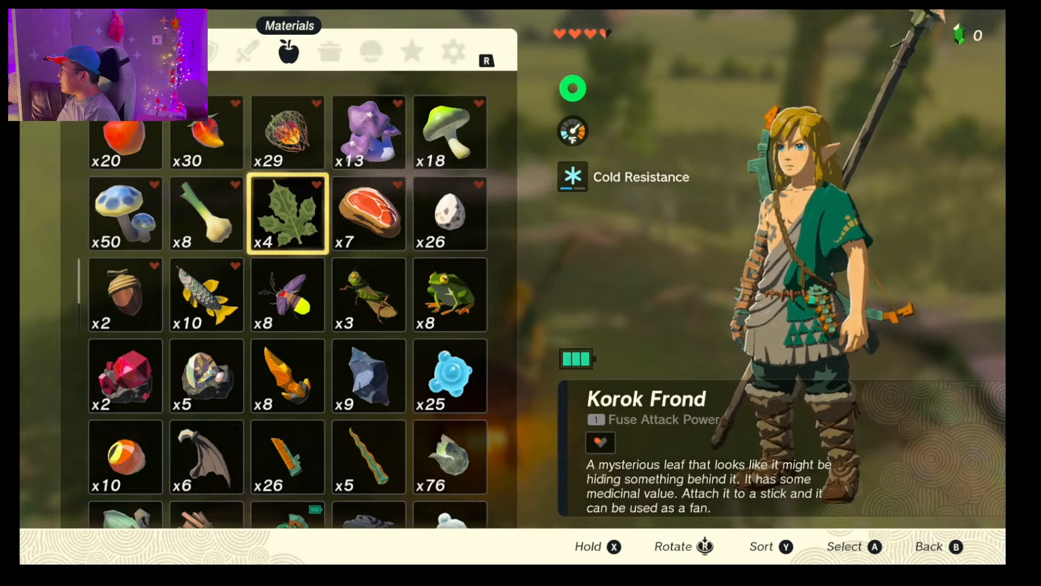
key(Right)
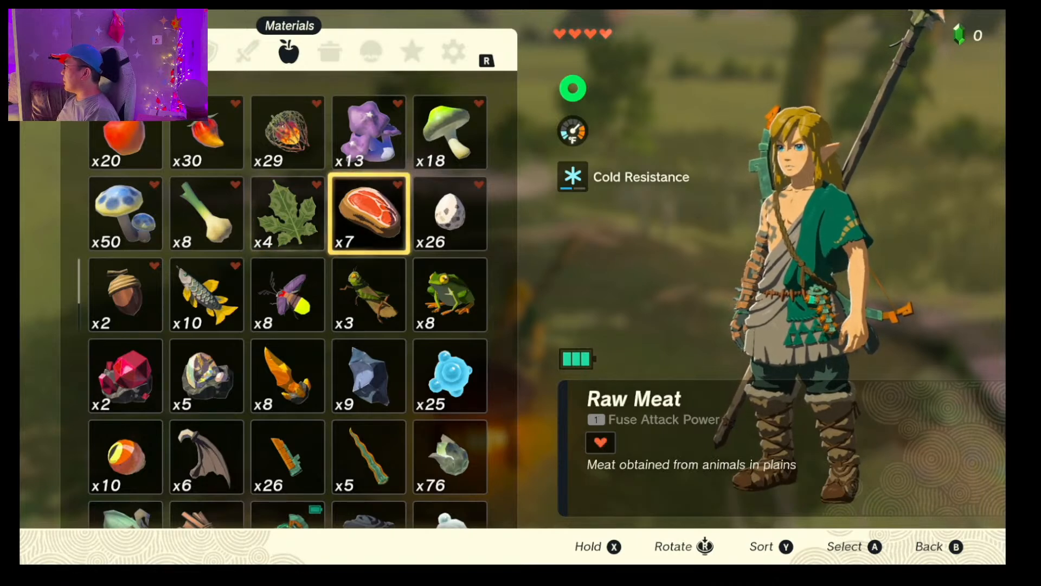
Step: Hold one Raw Meat and one Korok Frond as cooking ingredients
key(Return)
key(Down)
key(Return)
key(Left)
key(Return)
key(Right)
key(Right)
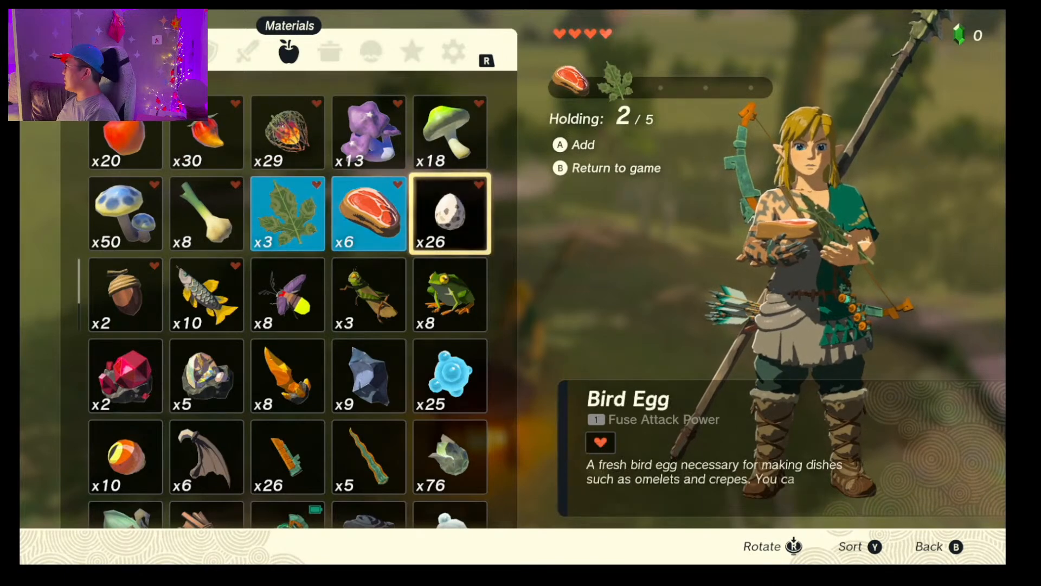
key(Left)
key(x)
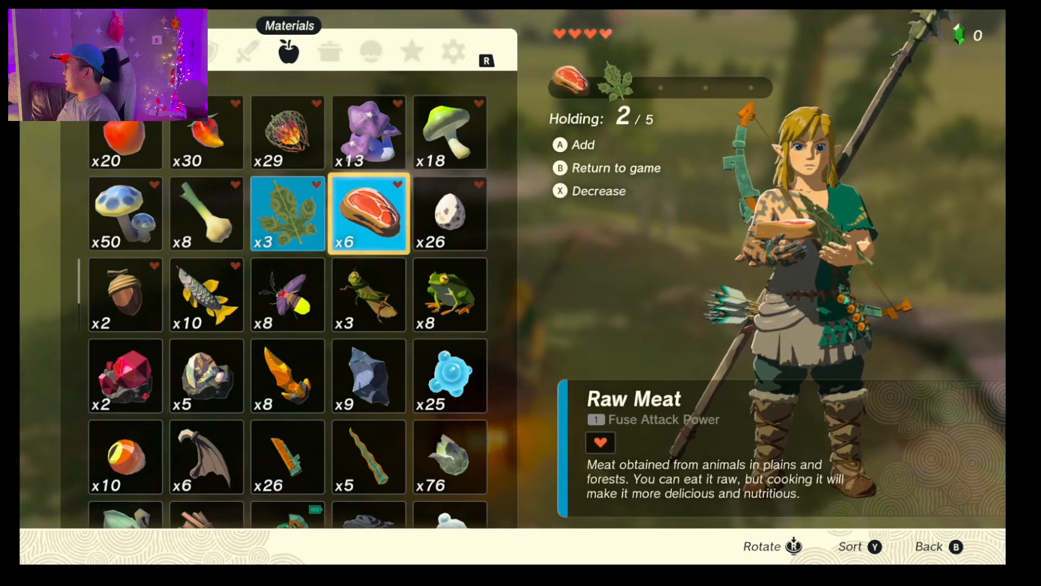
Step: Add one Skyshroom to the held ingredients and cook them all in the pot
key(Left)
key(Left)
key(Left)
key(Return)
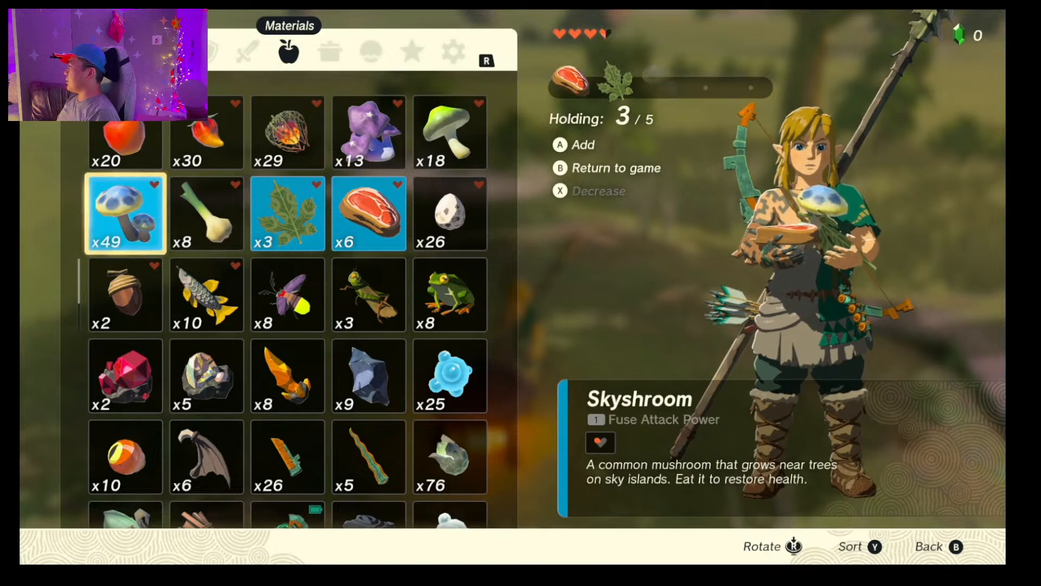
key(Escape)
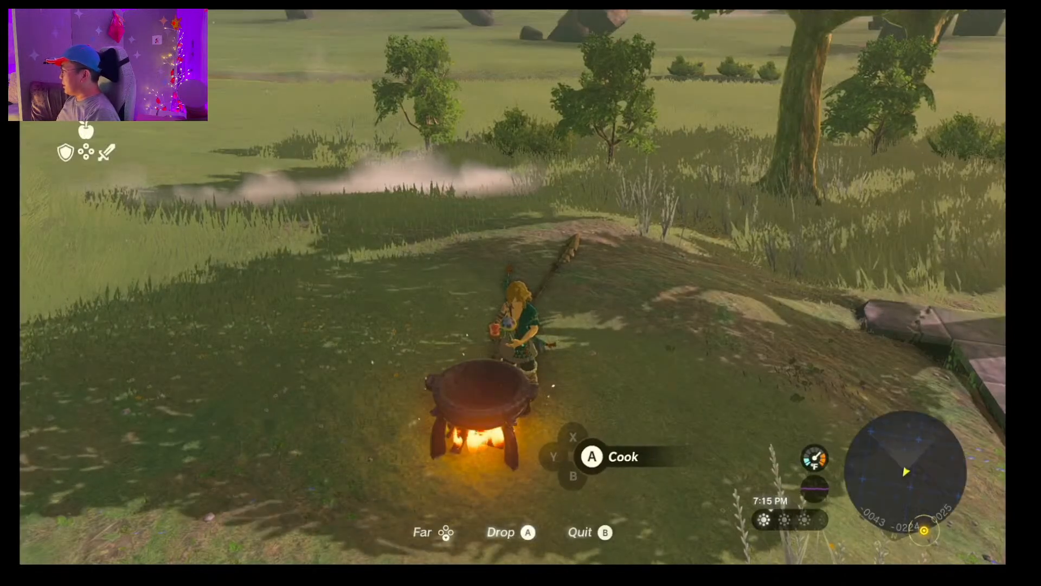
key(Return)
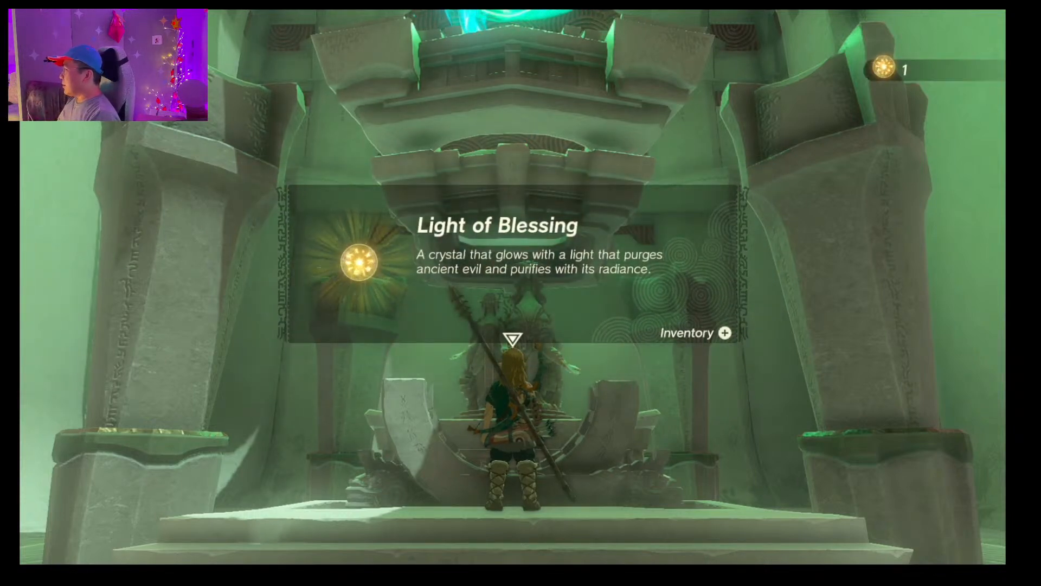
Step: Inspect the newly received Light of Blessing among the key items and return to the game
key(plus)
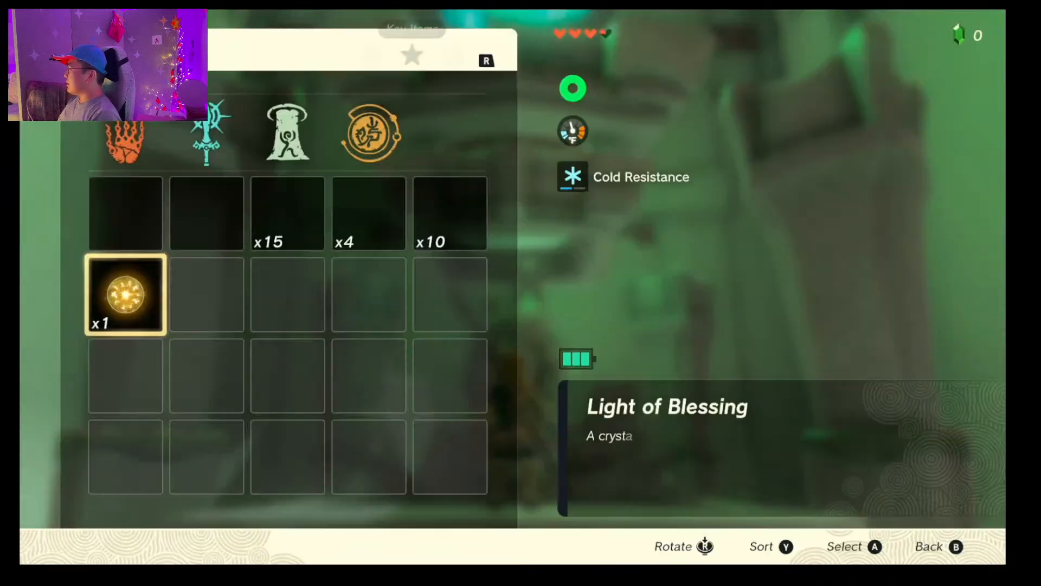
key(Down)
key(Up)
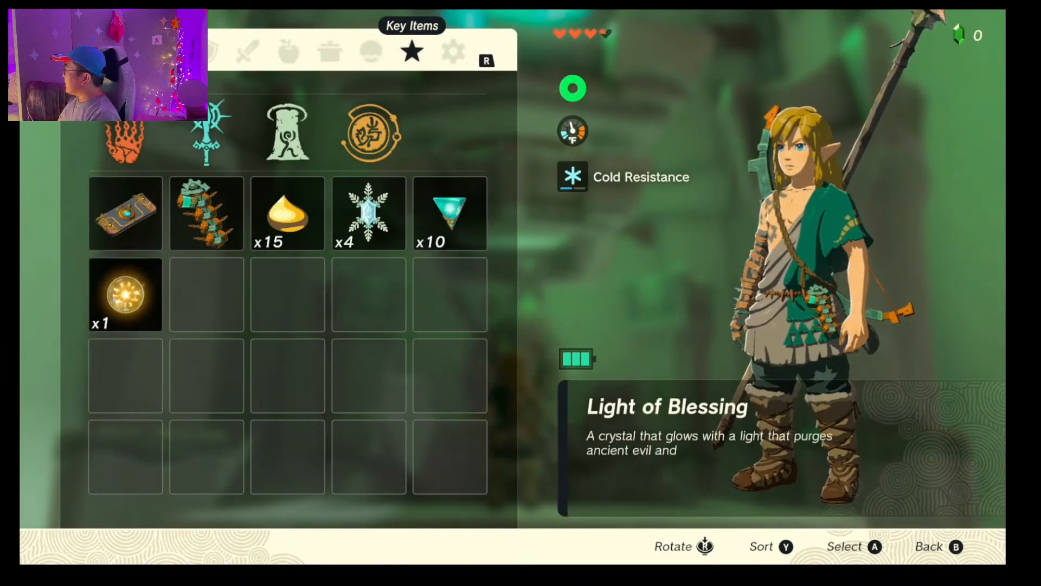
key(plus)
key(Return)
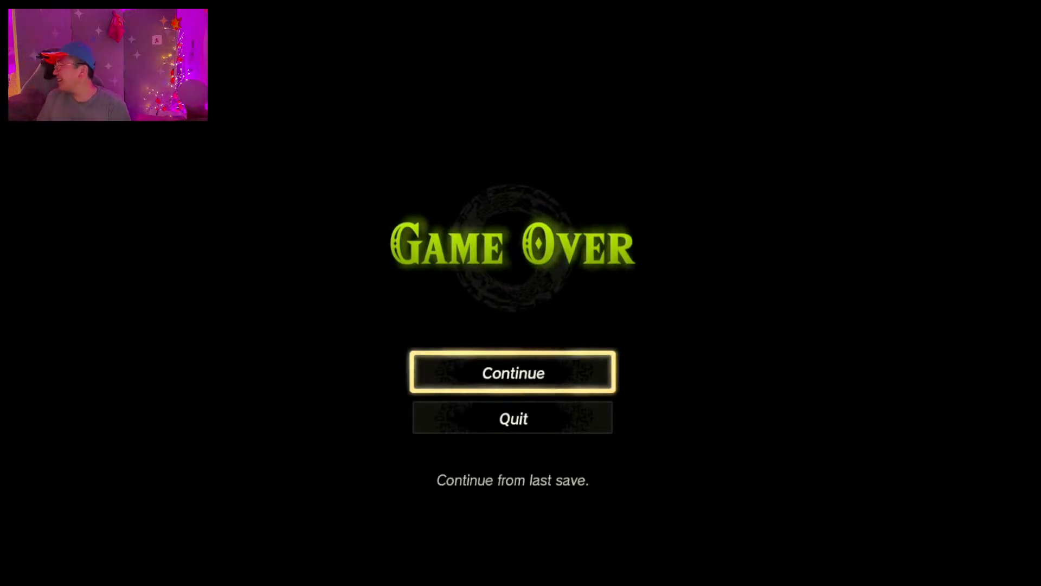
Step: Continue the game from the last save
key(Return)
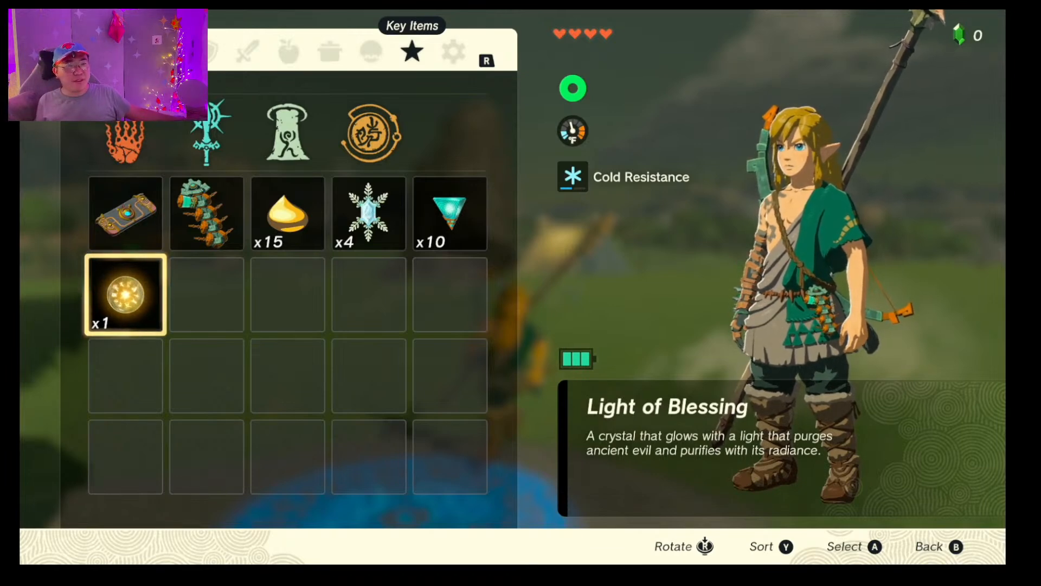
Step: Review the descriptions of the Purah Pad and the Light of Blessing among the key items
key(Up)
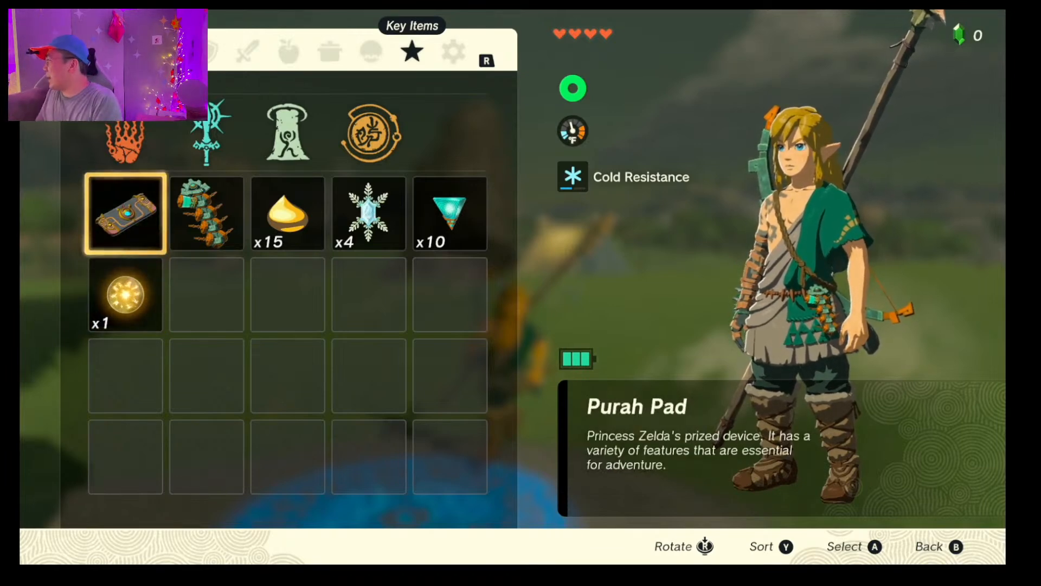
key(Down)
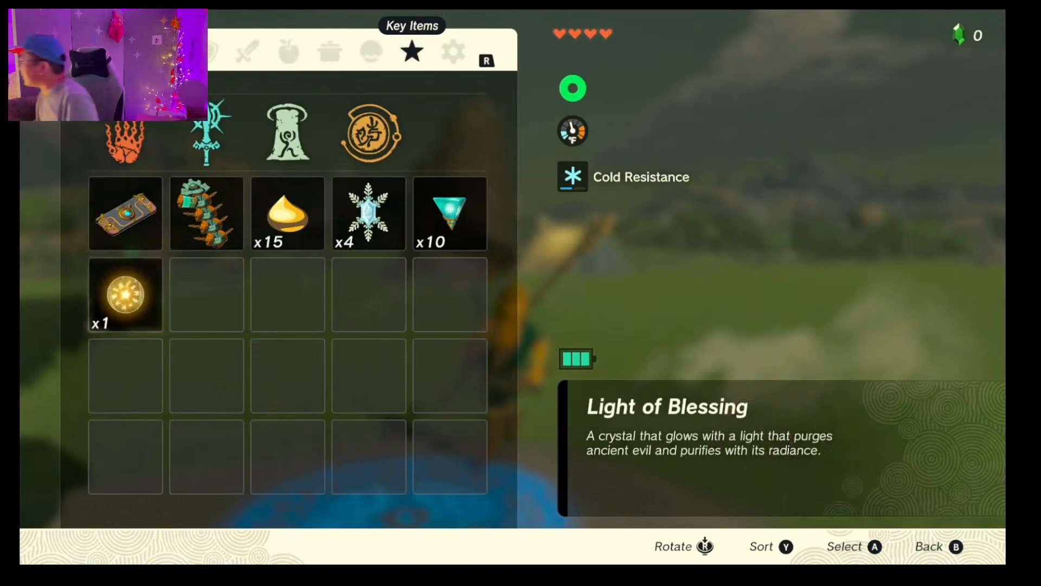
key(Escape)
key(d)
key(a)
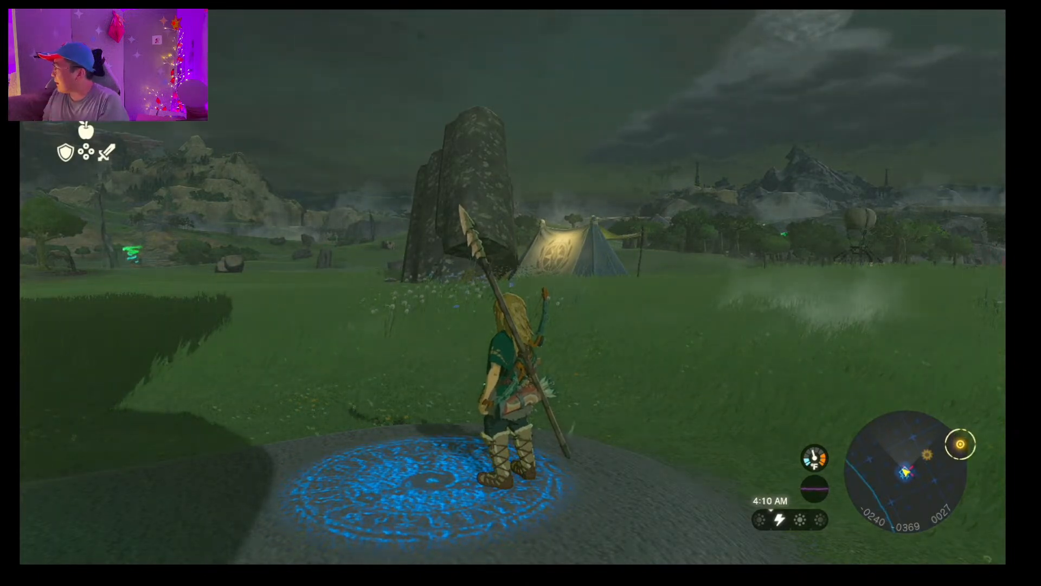
key(plus)
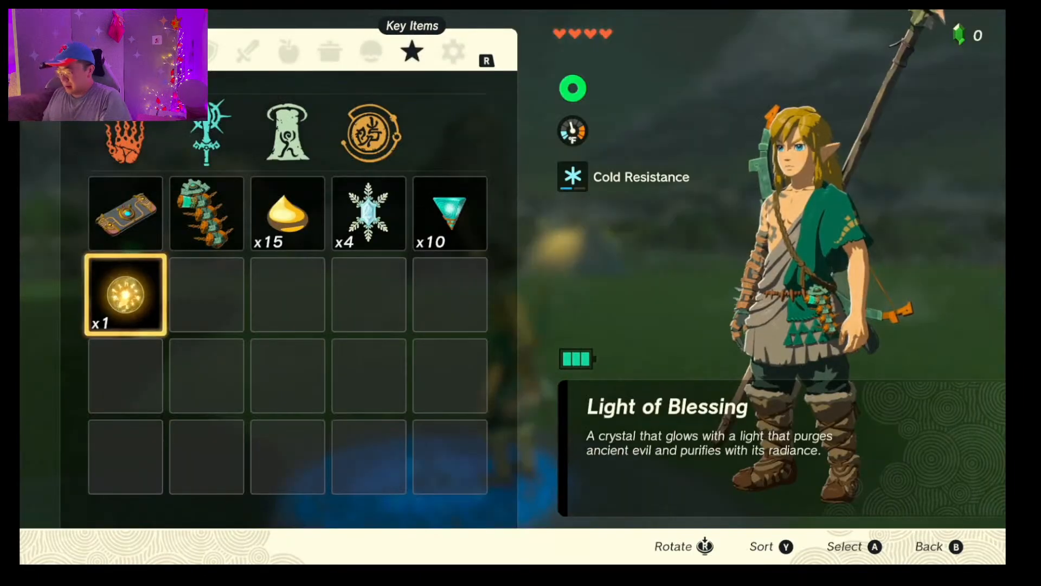